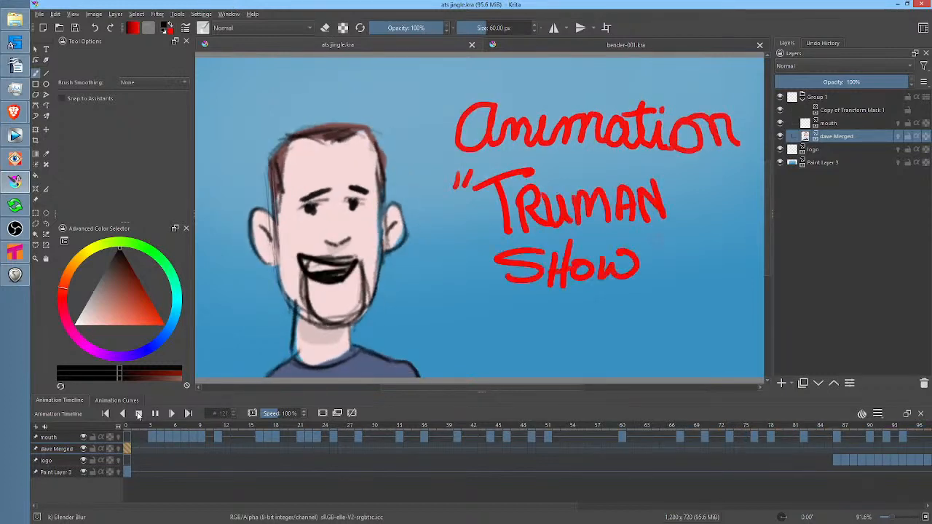
Stop the playback of the ats jingle.kra animation
click(138, 414)
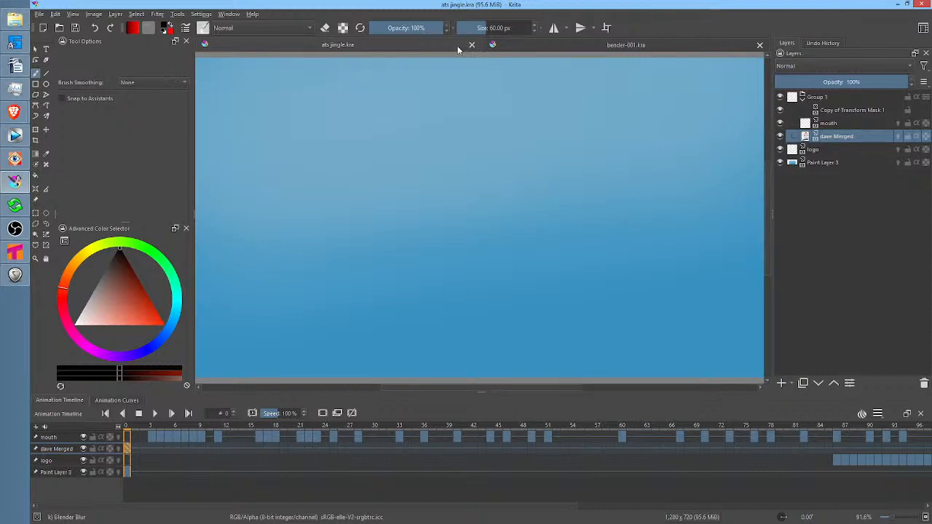
Switch to the REAPER project EP-01-04-Monkey, play its opening section from 0:13.770 and stop the playback
click(15, 274)
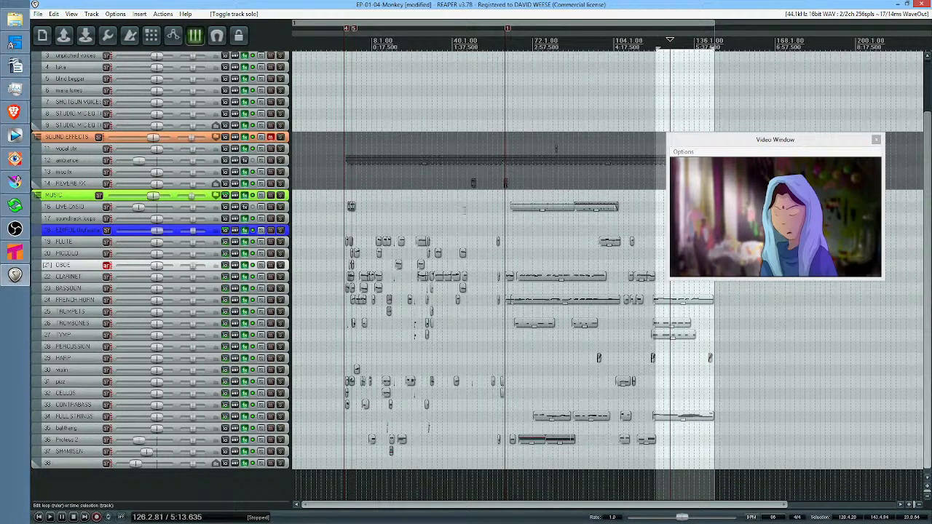
click(386, 212)
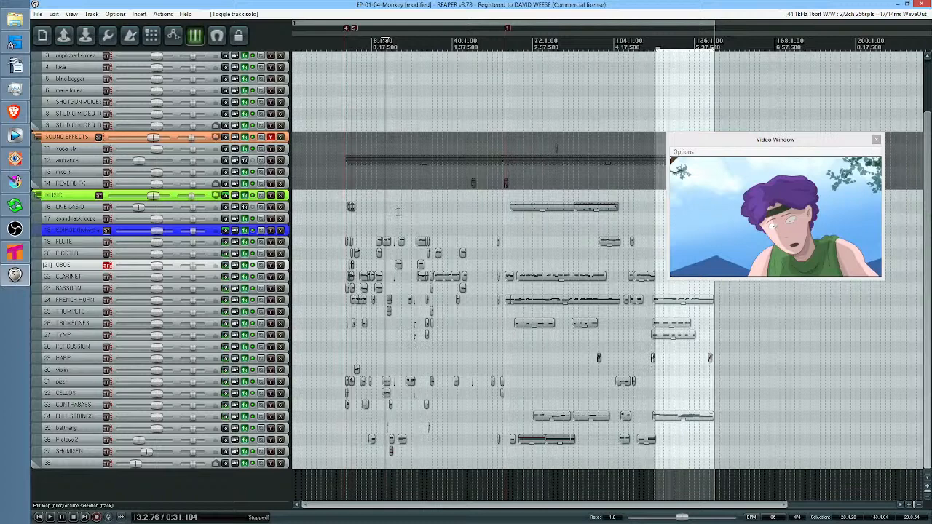
click(369, 40)
key(space)
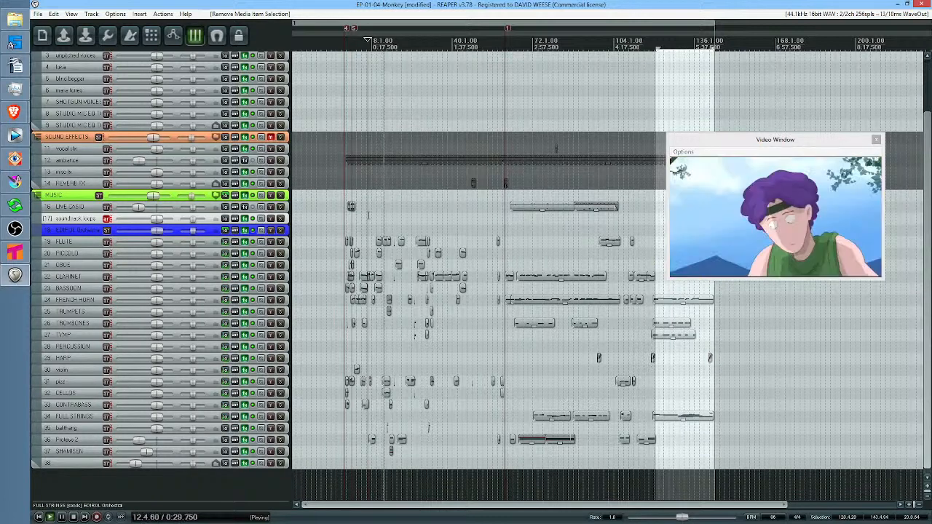
key(space)
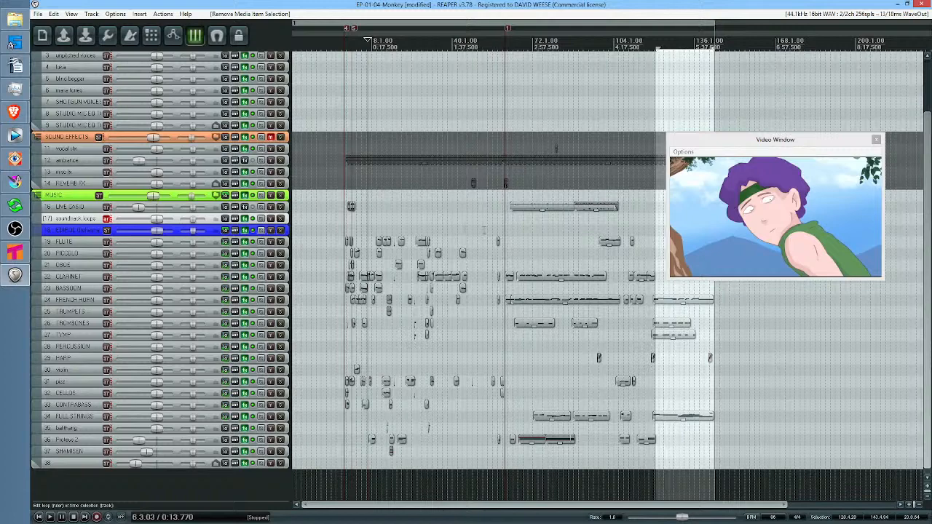
scroll(552, 244, right, 2)
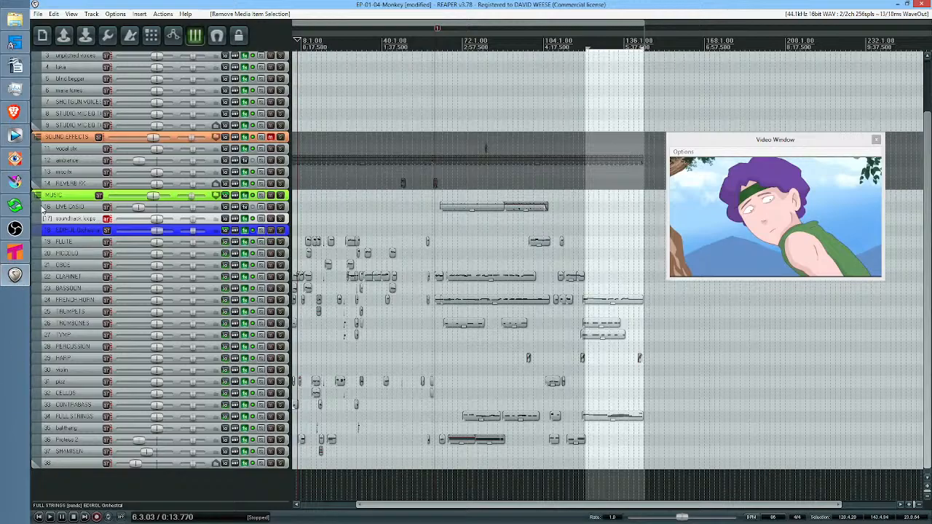
Switch to Krita and close the ats jingle.kra document
click(14, 181)
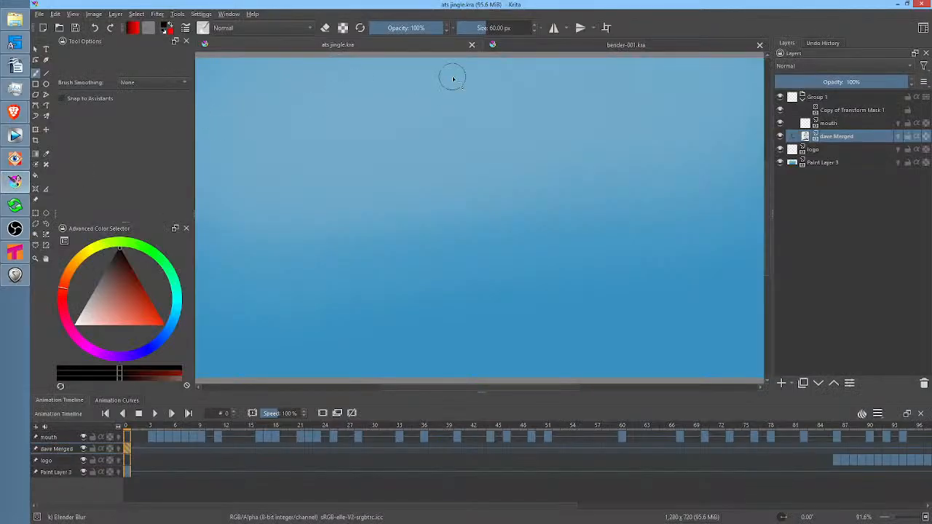
click(473, 45)
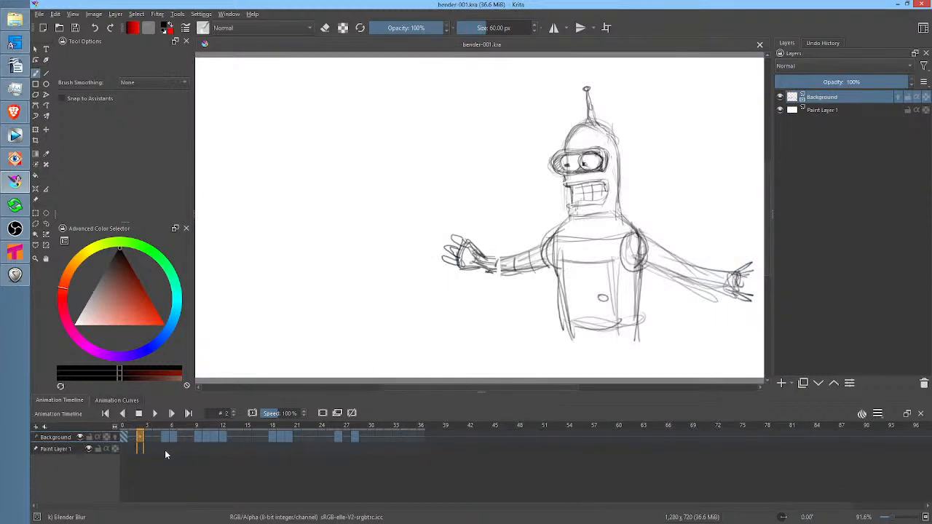
Play the bender-001.kra robot animation from frame 0 and stop it at frame 33
click(124, 437)
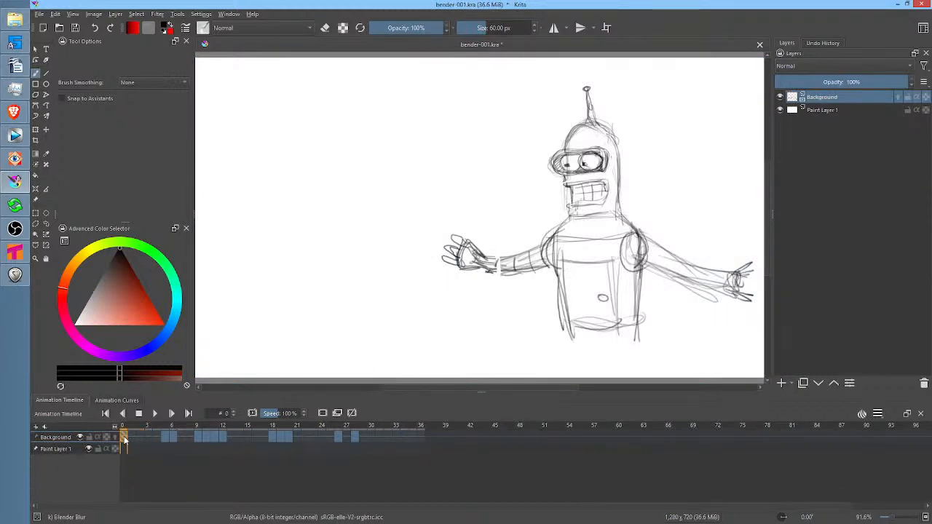
key(space)
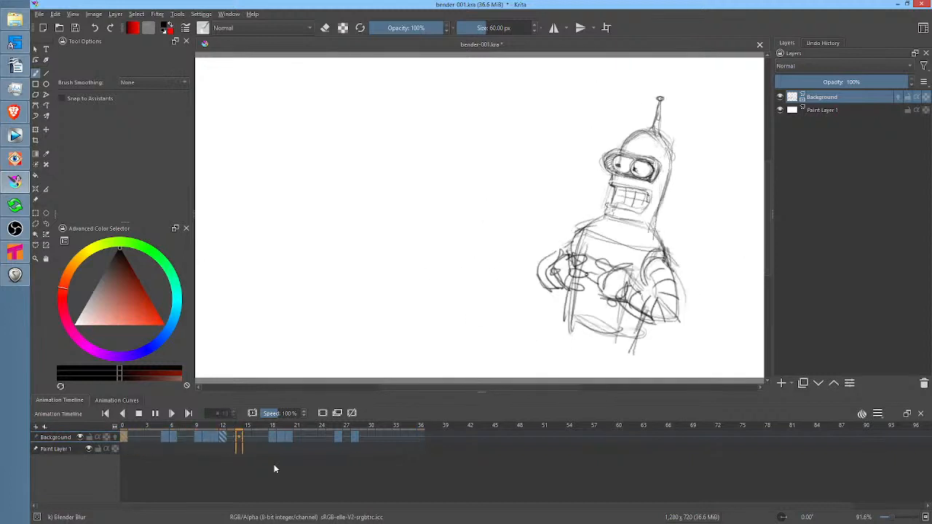
key(space)
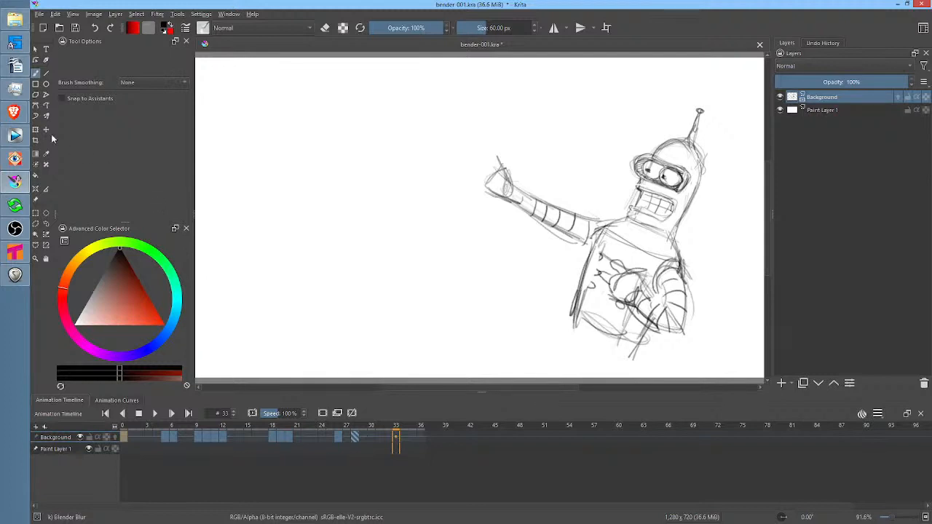
Switch to Tahoma2D and scrub through scene 605 from frame 21 to frame 53, returning to frame 1
mouse_move(17, 136)
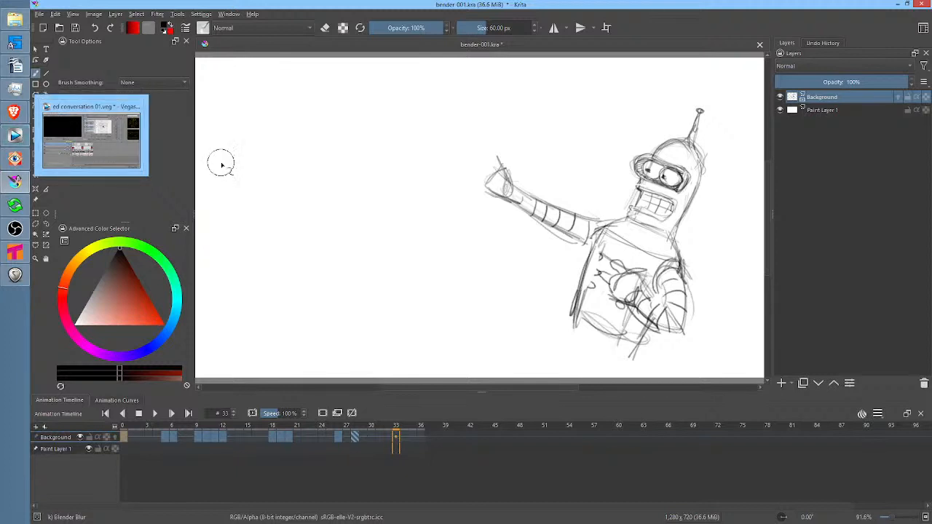
click(15, 254)
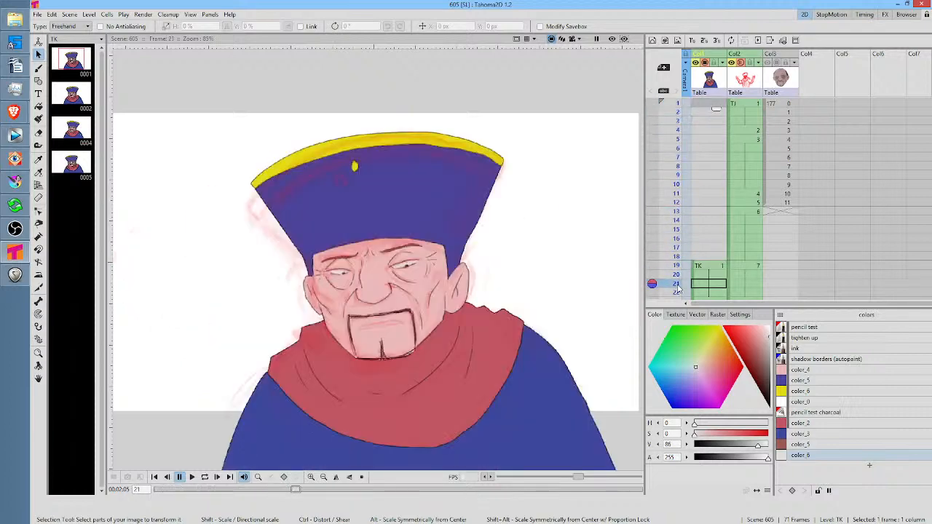
mouse_move(662, 142)
mouse_down()
mouse_move(678, 142)
mouse_move(678, 202)
mouse_move(678, 107)
mouse_move(676, 176)
mouse_up()
scroll(676, 177, down, 3)
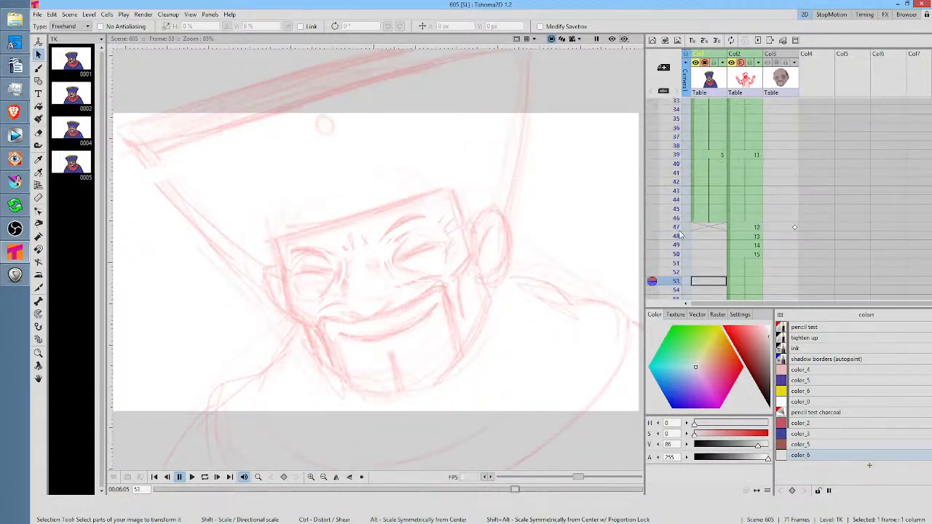
click(681, 207)
mouse_move(681, 207)
mouse_down()
mouse_move(679, 153)
mouse_move(678, 262)
mouse_move(676, 65)
mouse_up()
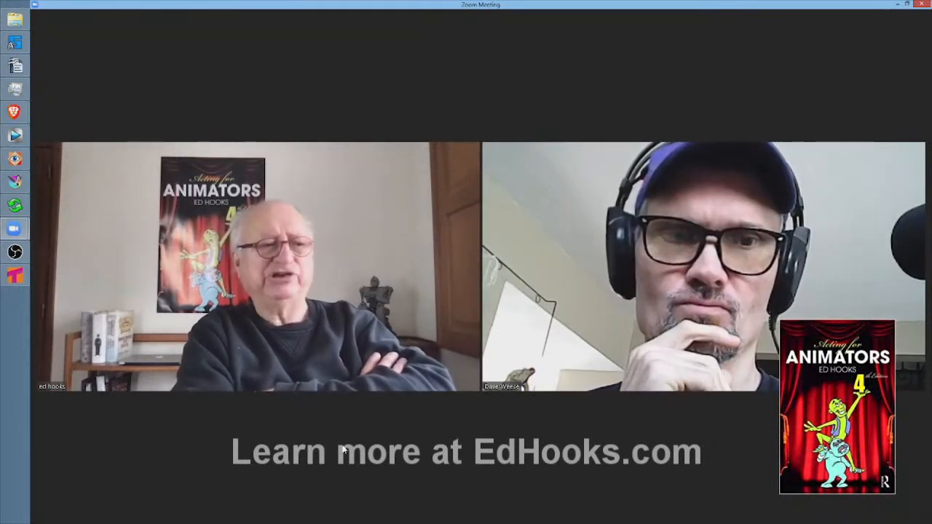
mouse_move(347, 452)
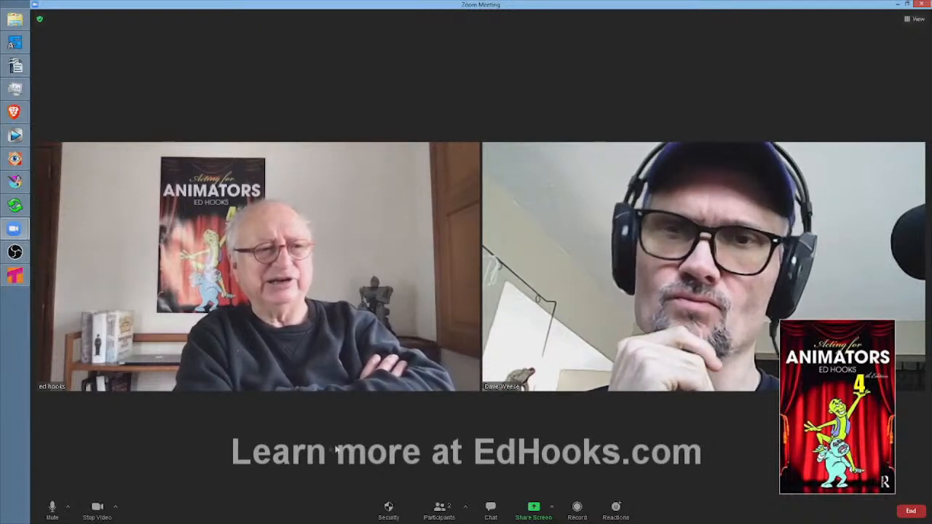
mouse_move(723, 369)
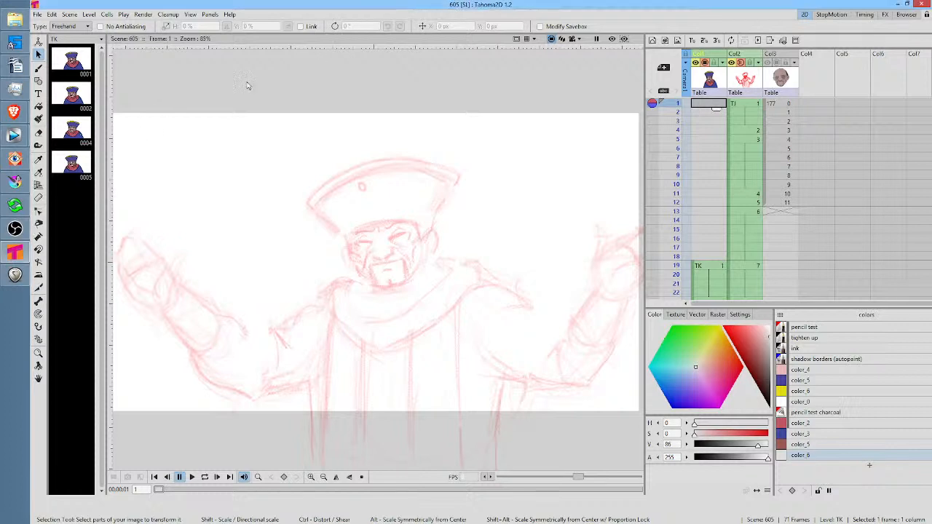
Switch to REAPER and preview the episode's video with the edit cursor at 1:39.960, 2:53.430 and 3:16.050
click(14, 276)
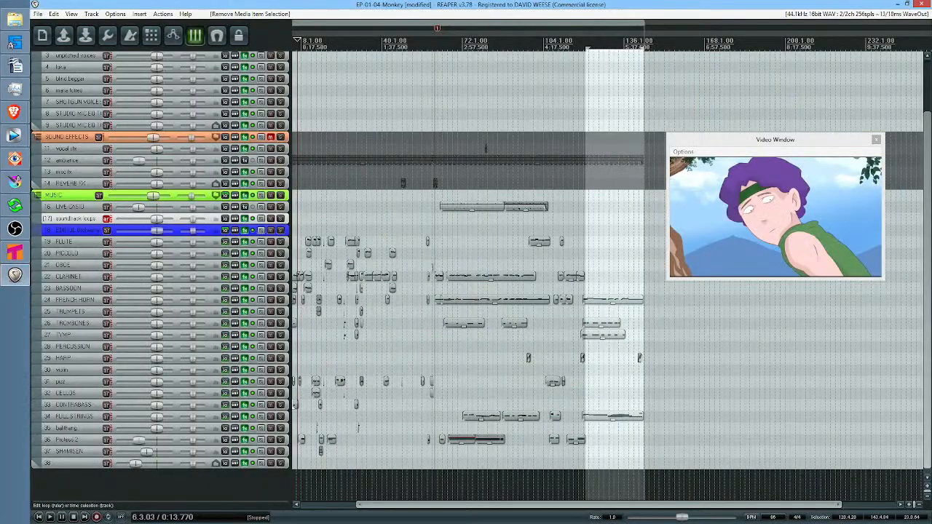
drag(380, 223, 445, 219)
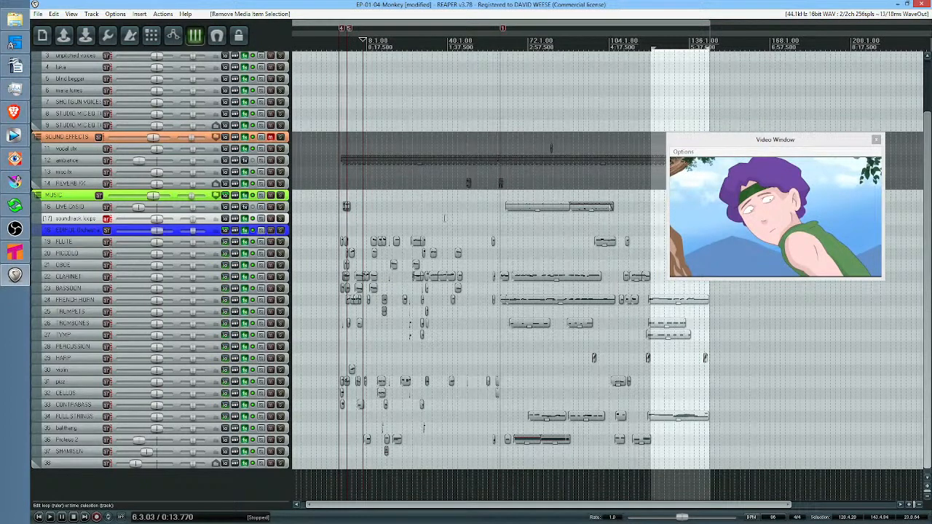
click(450, 218)
scroll(451, 217, up, 4)
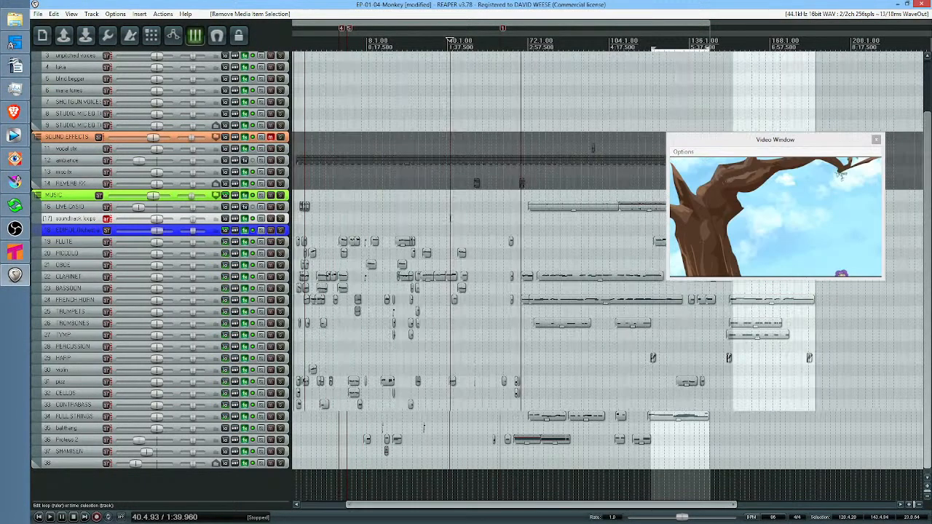
scroll(553, 220, down, 3)
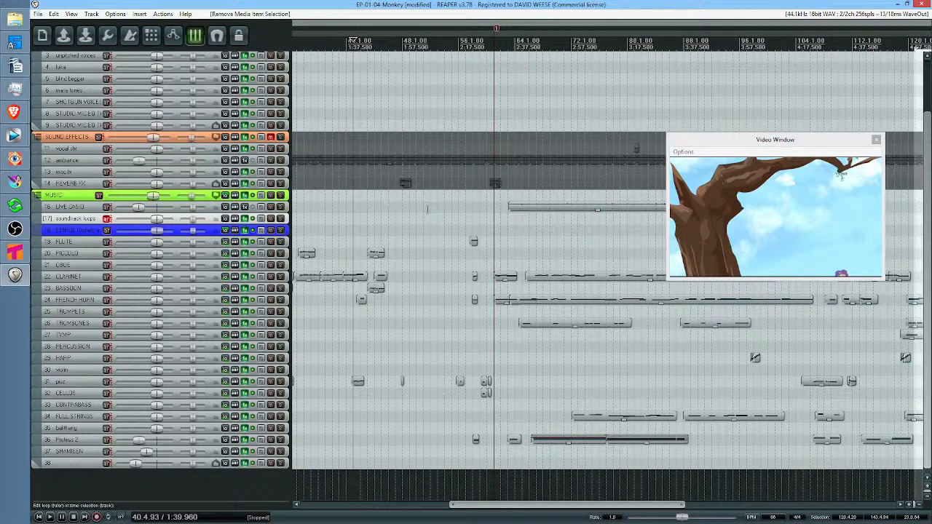
click(561, 239)
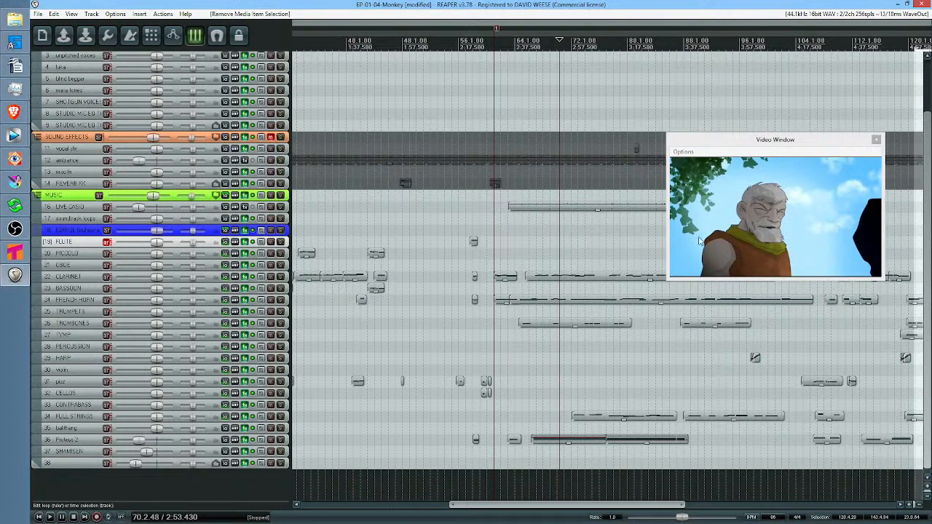
click(623, 241)
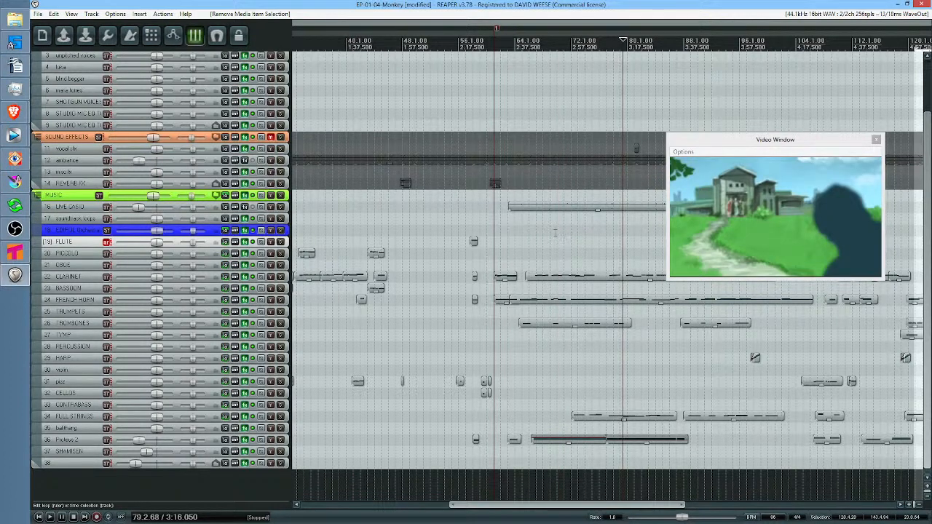
Play the score and video from about bar 28, move the edit cursor to 1:20.018 and stop
scroll(603, 232, right, 5)
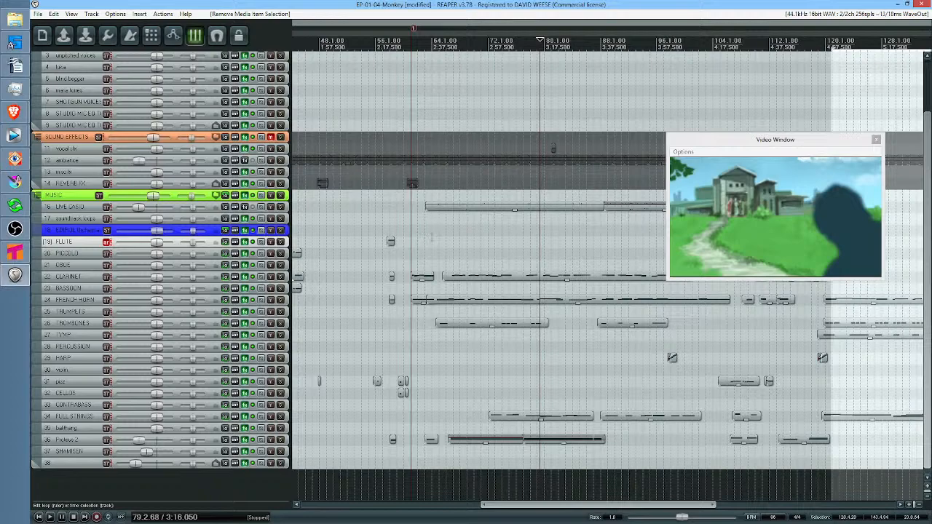
drag(444, 237, 598, 240)
click(338, 214)
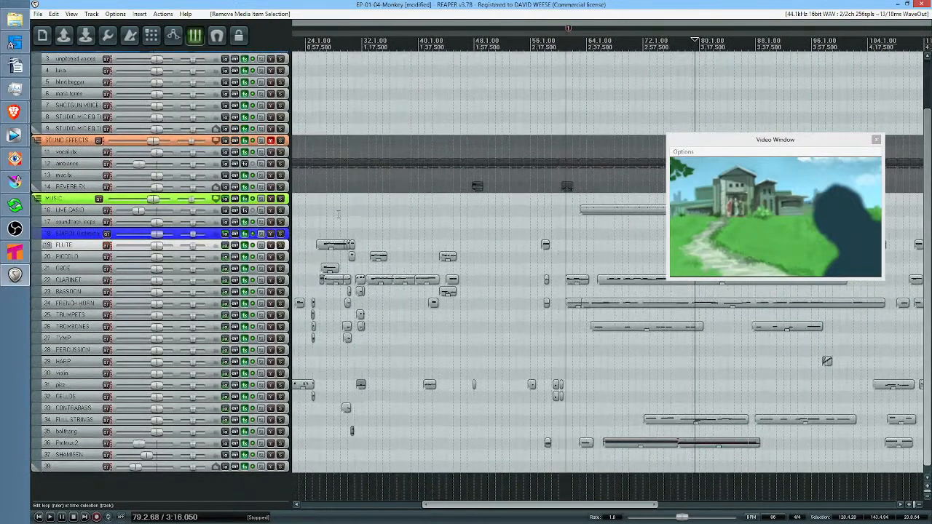
key(space)
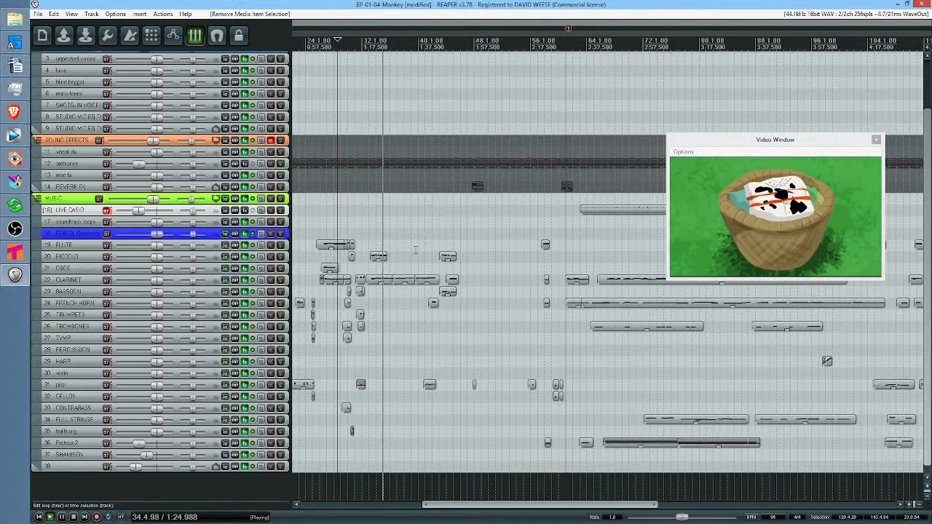
click(369, 237)
key(space)
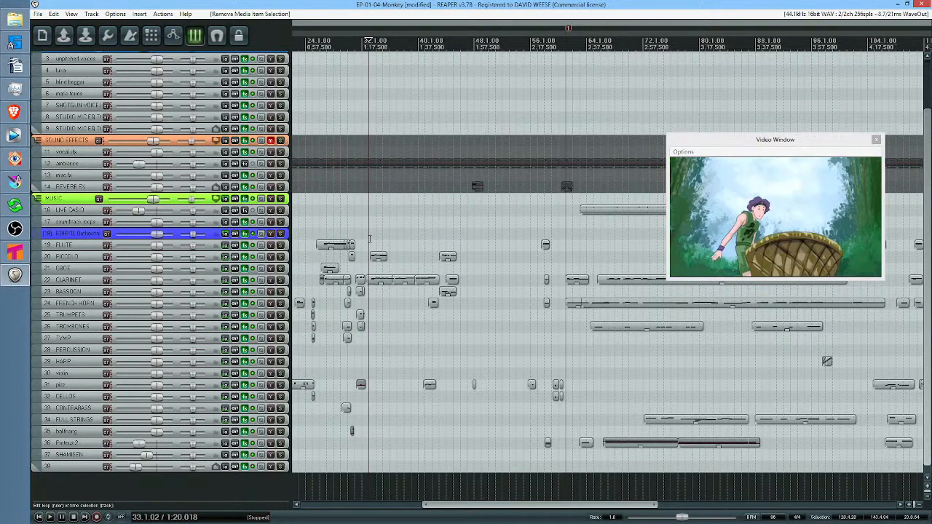
Play the woodwind section from about bar 35 and follow the music items that come after it
scroll(372, 234, up, 3)
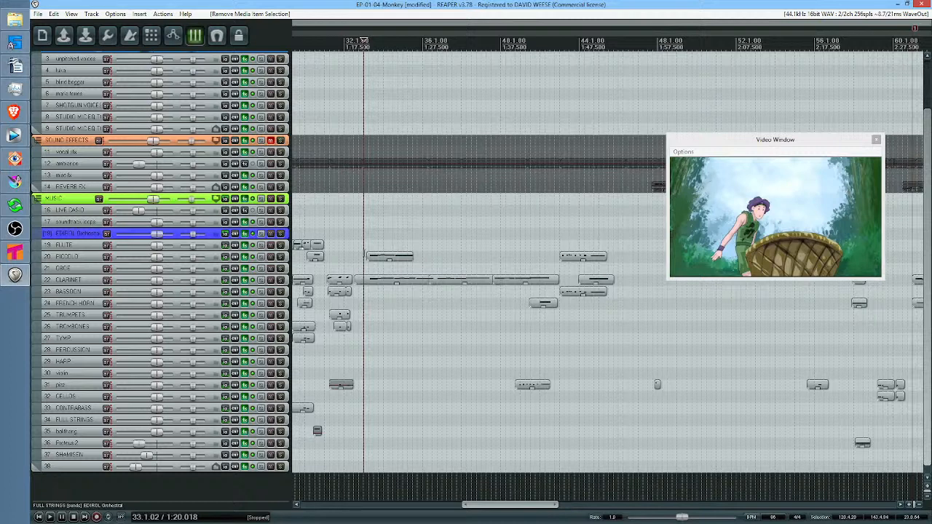
click(410, 300)
key(space)
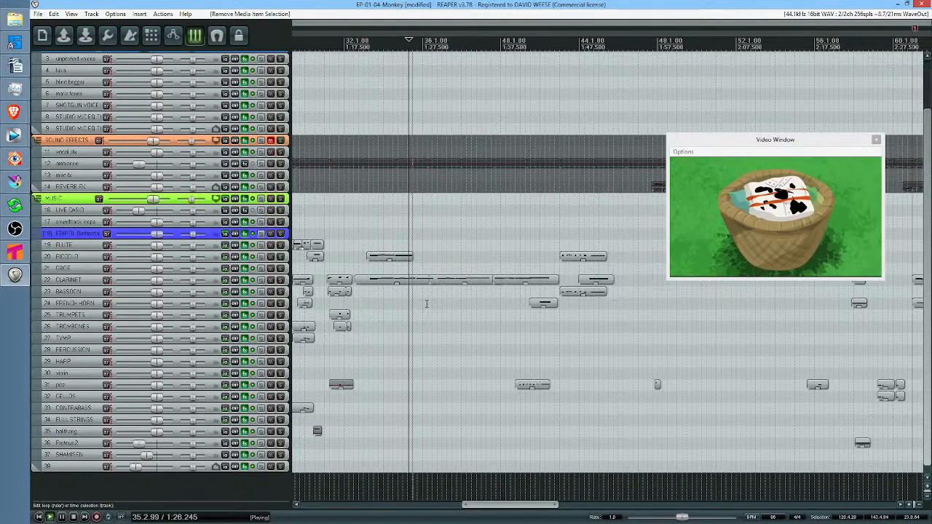
scroll(691, 332, down, 3)
drag(711, 336, 487, 324)
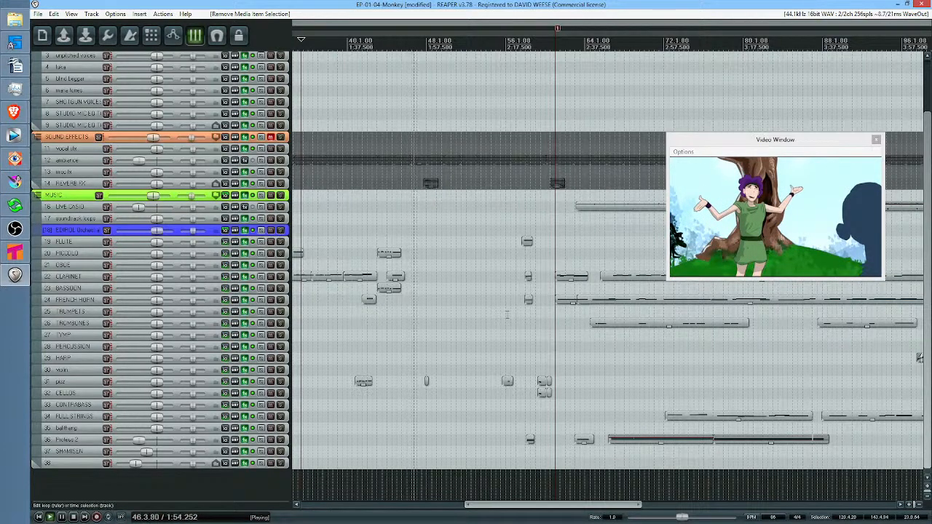
Replay the piccolo and clarinet section from about bar 33, jump to 2:18.606 and stop the playback
drag(479, 300, 596, 295)
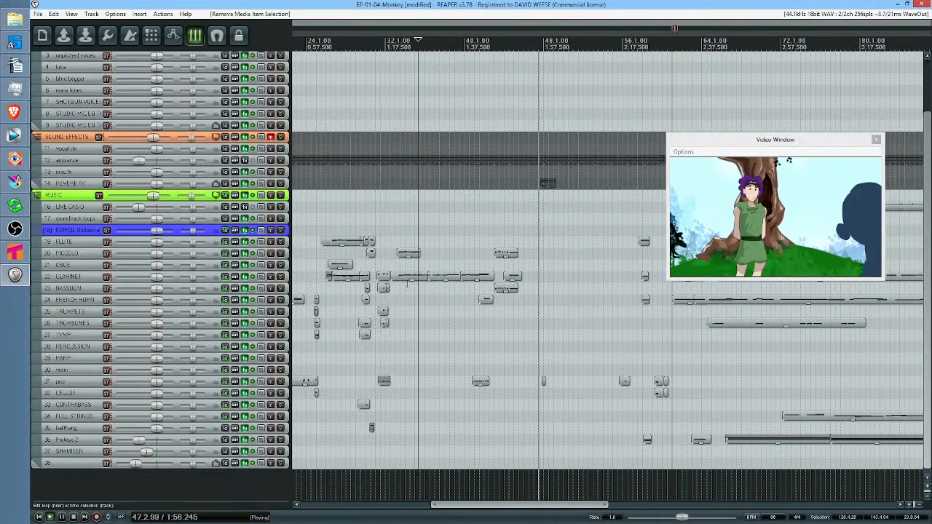
click(408, 239)
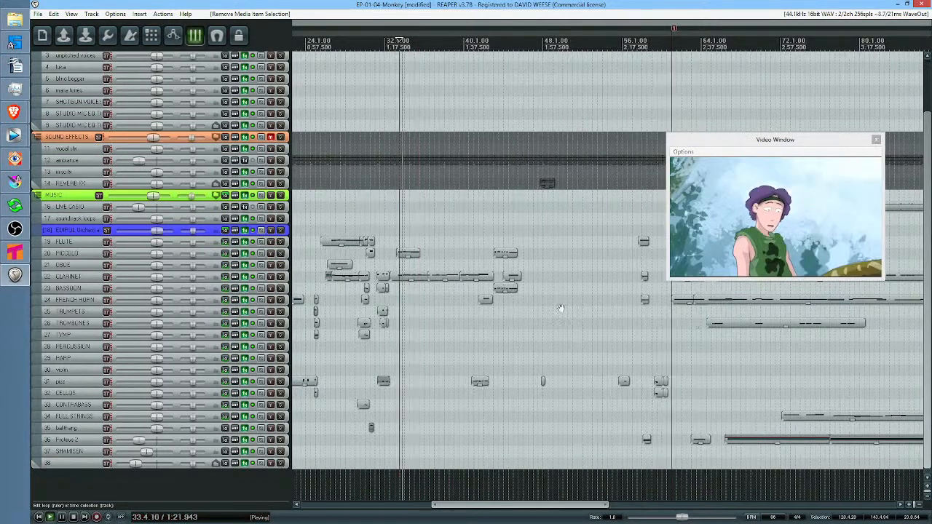
click(551, 323)
key(space)
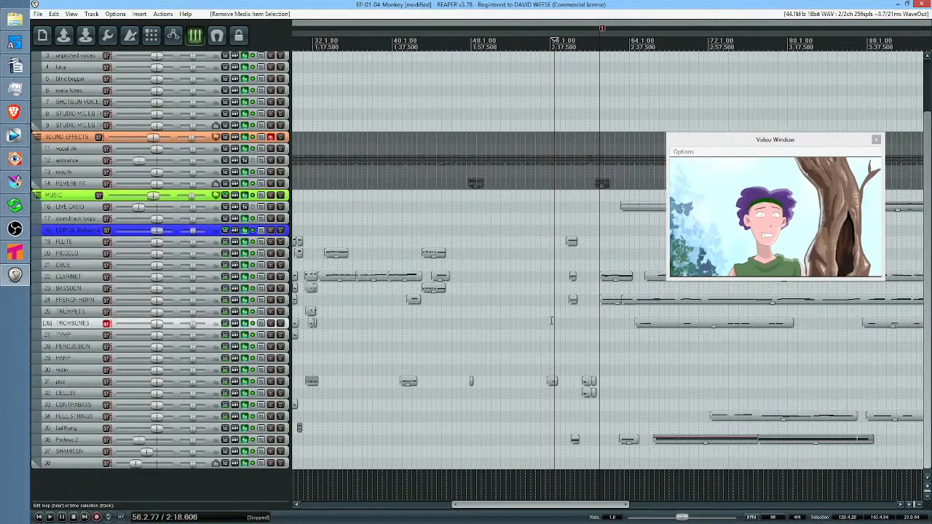
Play the episode from just before bar 56 and follow the remaining music items toward the end
click(549, 326)
key(space)
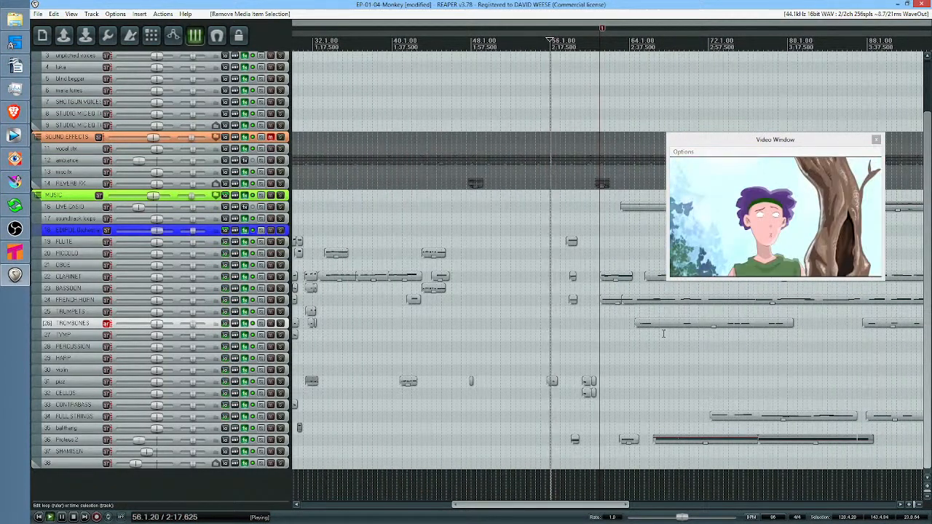
scroll(681, 334, down, 3)
drag(686, 333, 484, 305)
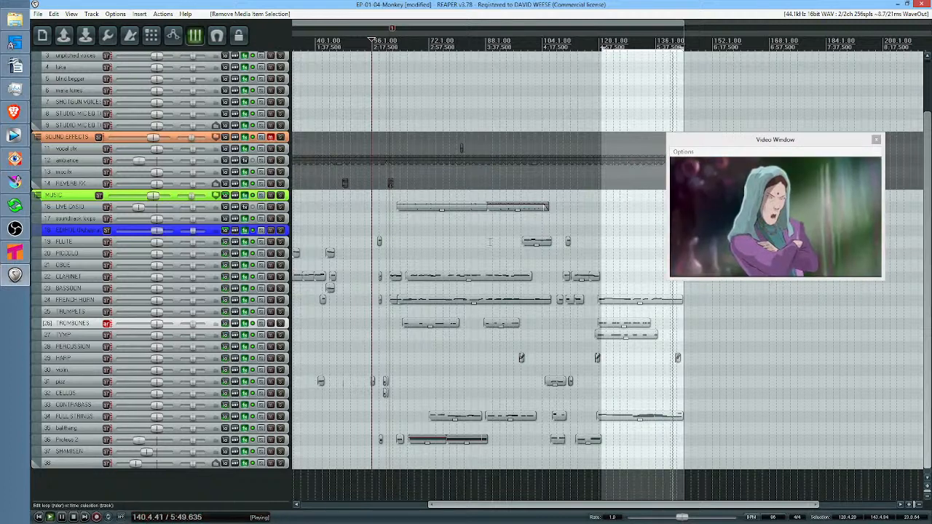
Stop the playback at the end of the score and extend the time selection back to about bar 56
scroll(146, 116, up, 3)
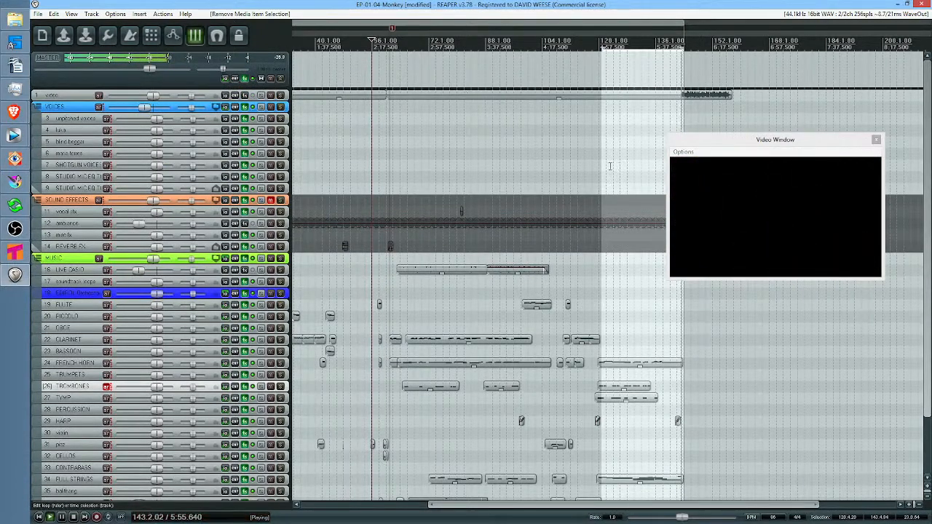
drag(684, 344, 644, 339)
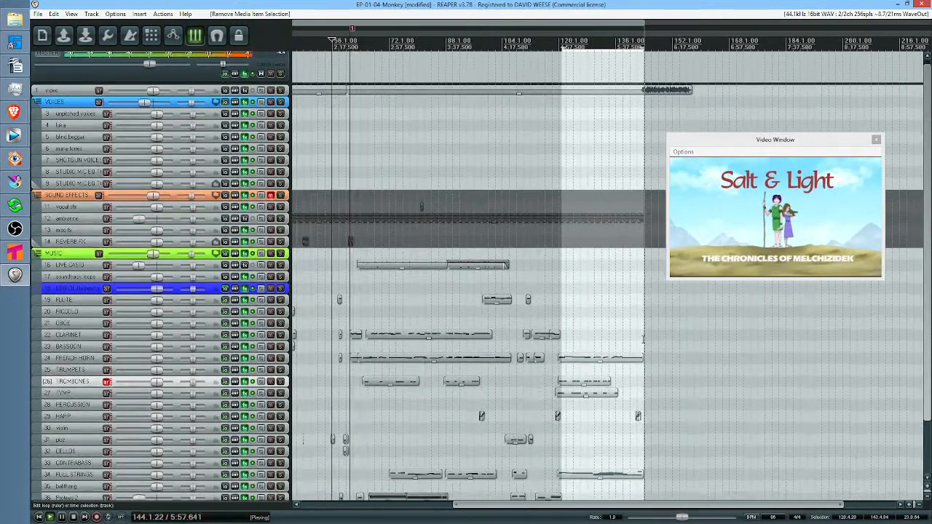
key(space)
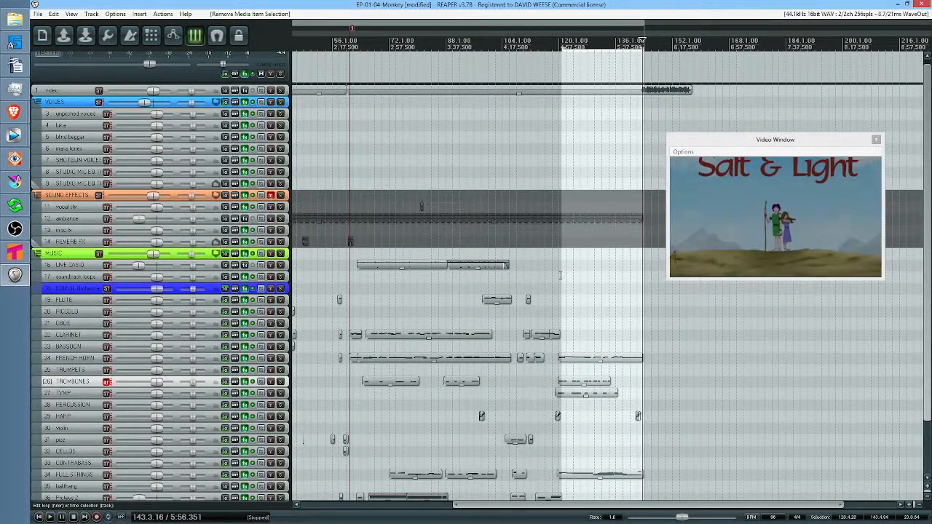
drag(561, 282, 335, 284)
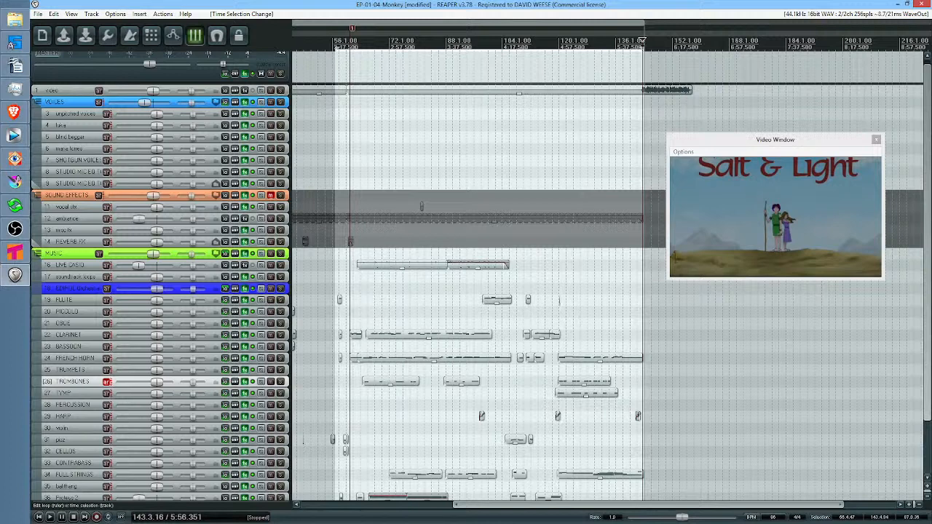
Play the episode from 3:12.149 and follow the music items through to about bar 100
scroll(256, 330, down, 2)
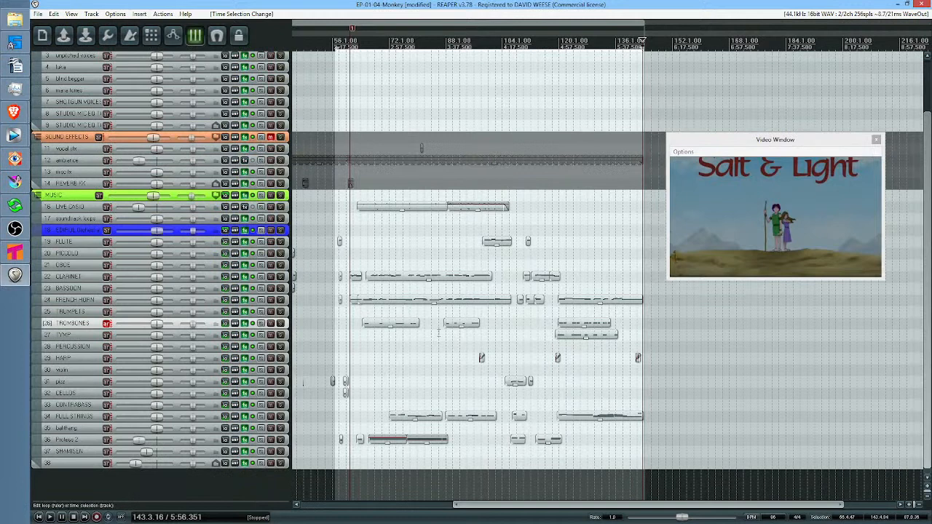
click(493, 346)
click(410, 352)
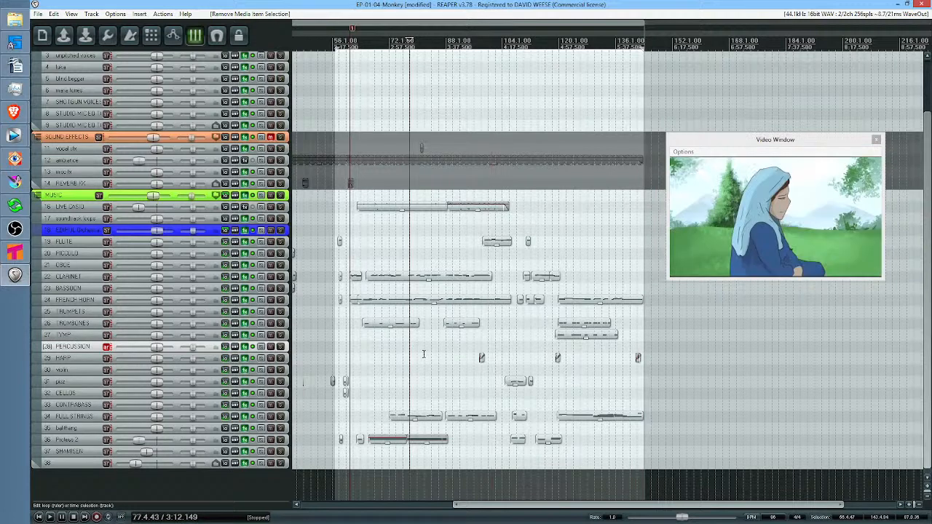
key(space)
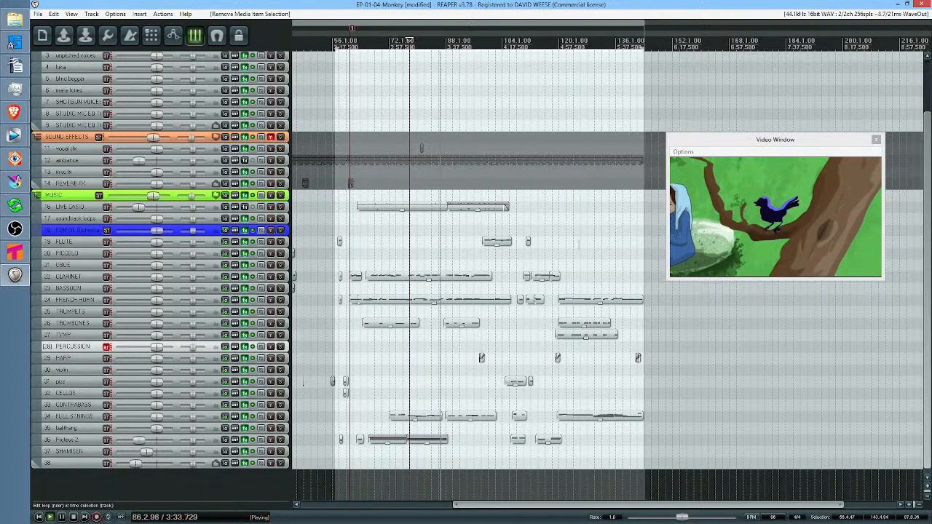
drag(575, 245, 559, 245)
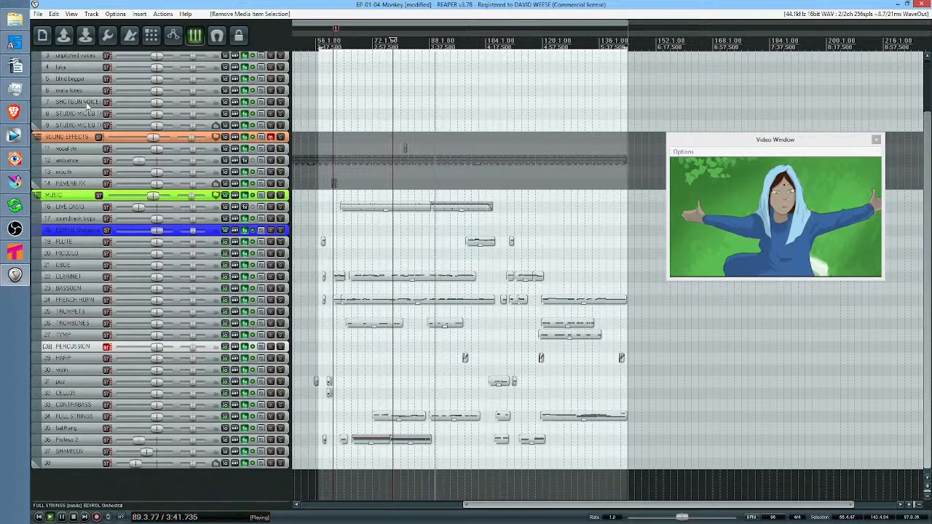
scroll(85, 106, up, 3)
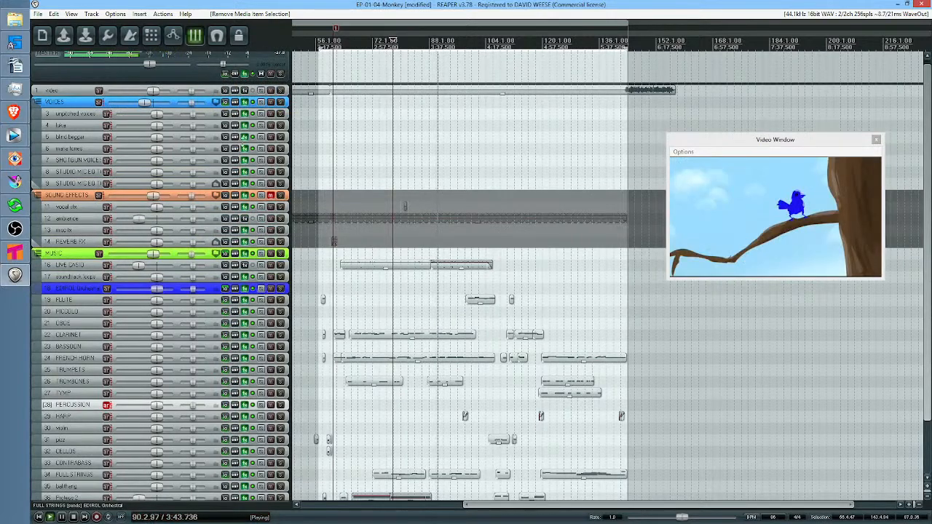
key(minus)
scroll(229, 194, down, 1)
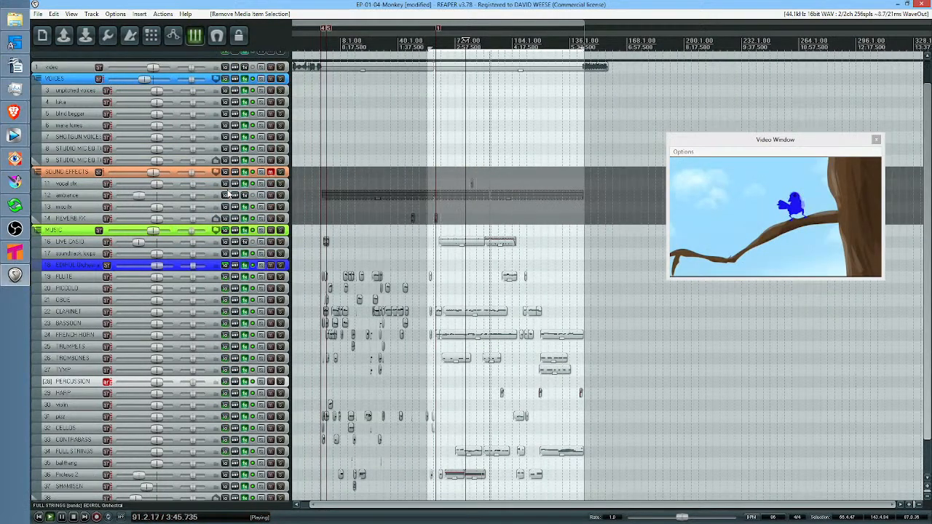
key(equal)
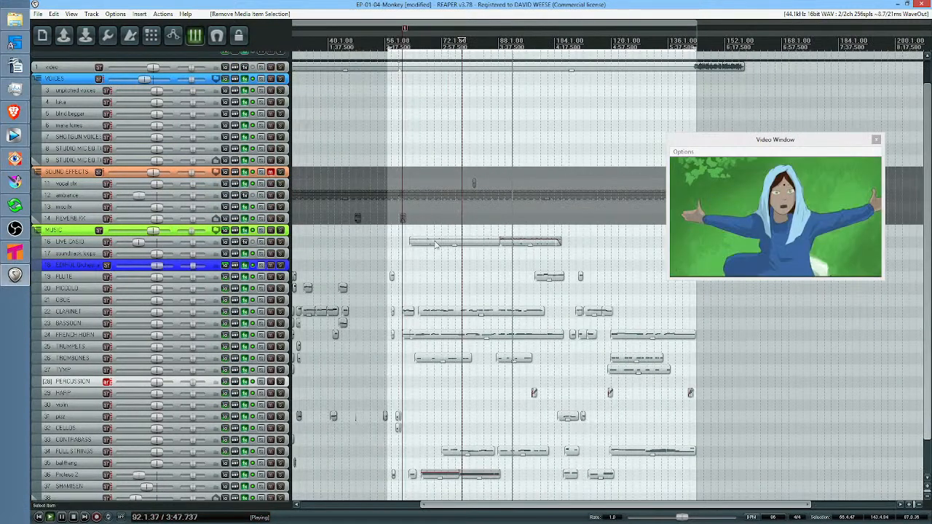
scroll(183, 232, down, 2)
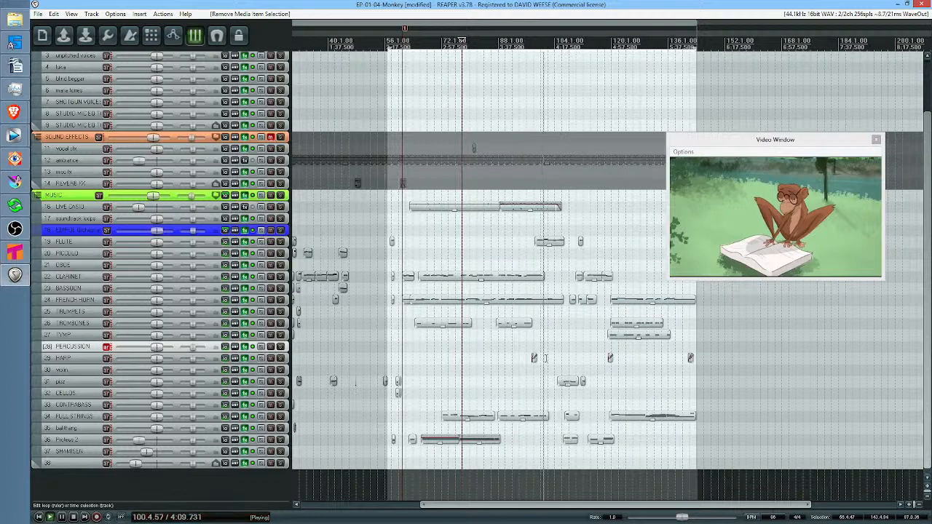
Stop the playback and place the edit cursor at 4:00.126, just before the harp item near bar 98
key(space)
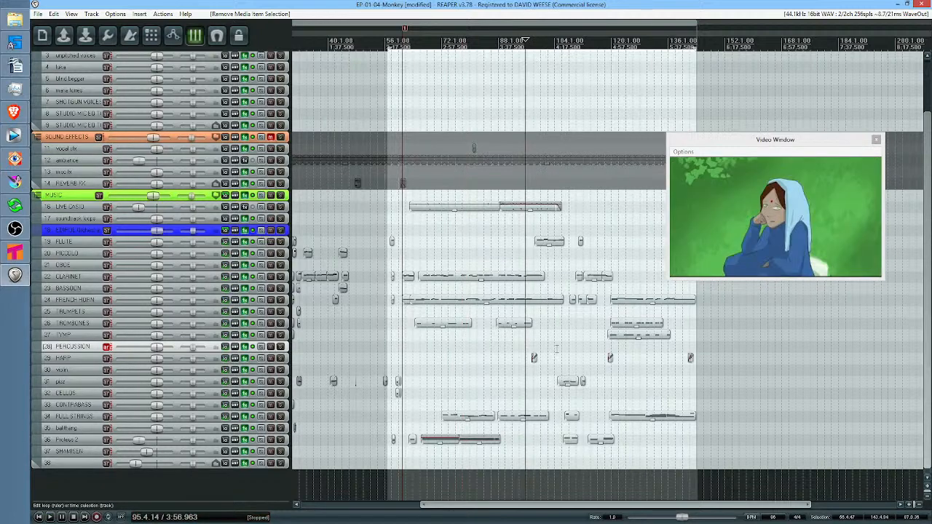
scroll(557, 349, up, 6)
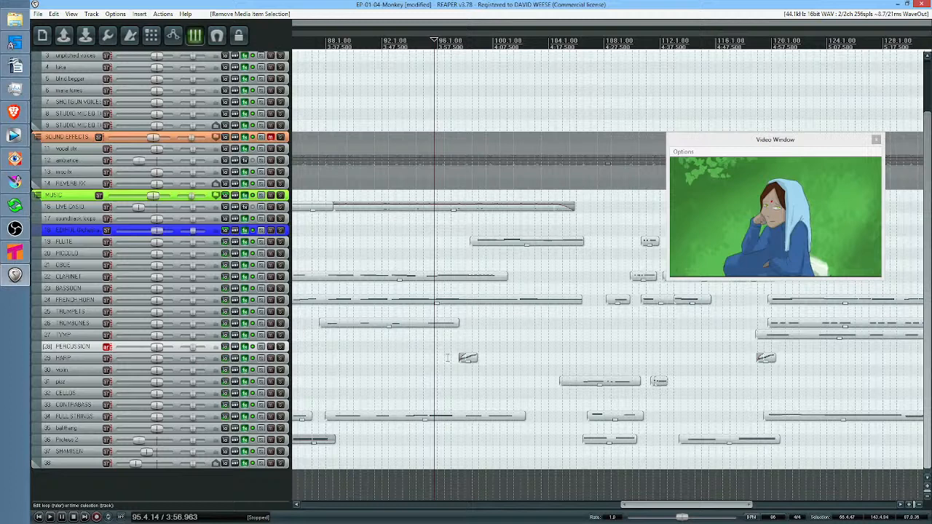
click(445, 358)
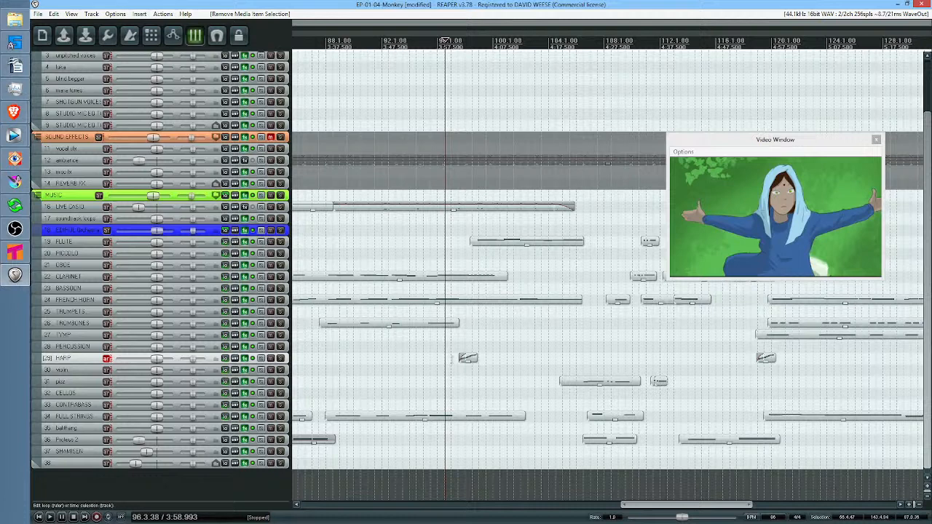
click(452, 360)
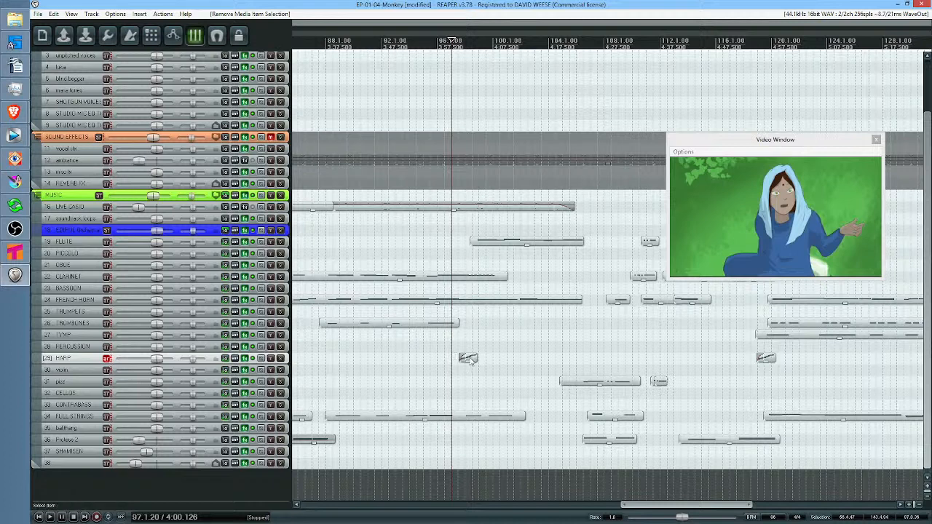
Inspect all notes of the harp item near bar 98 in the MIDI editor and close the editor without changing them
click(469, 358)
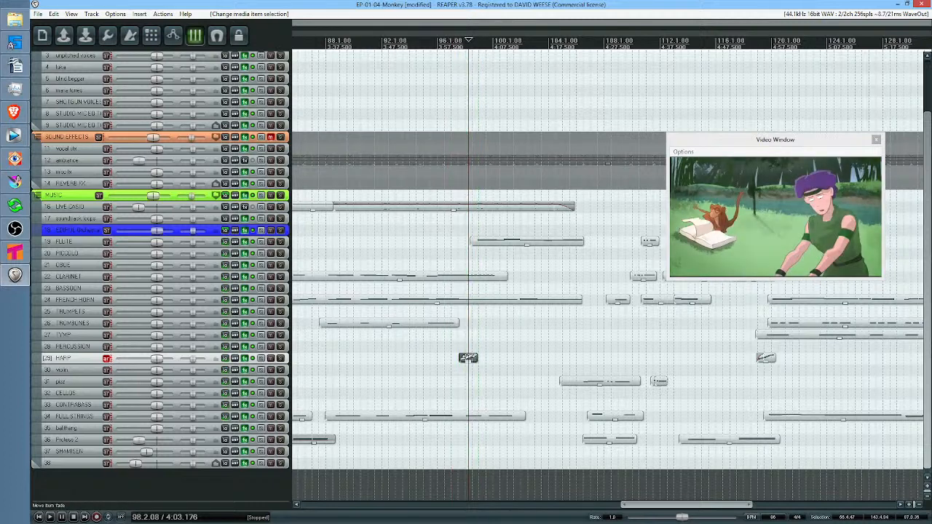
double_click(468, 358)
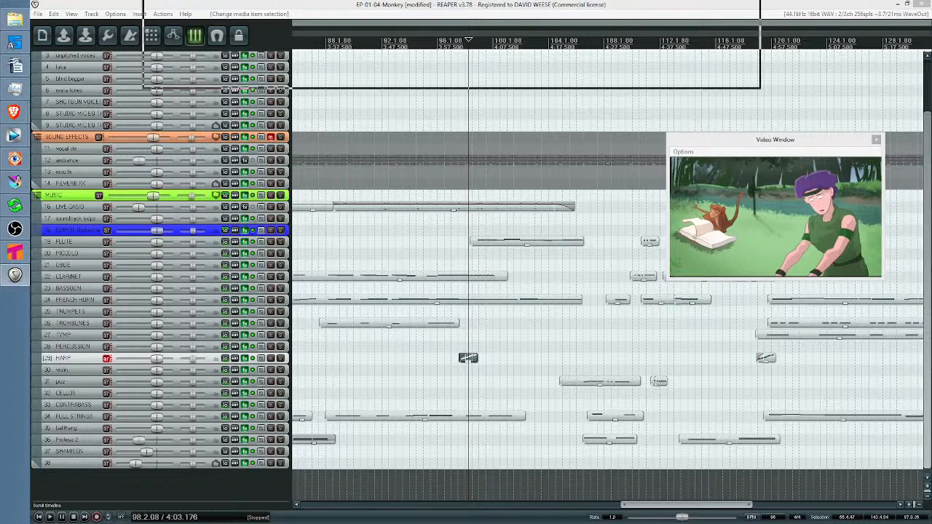
key(ctrl+a)
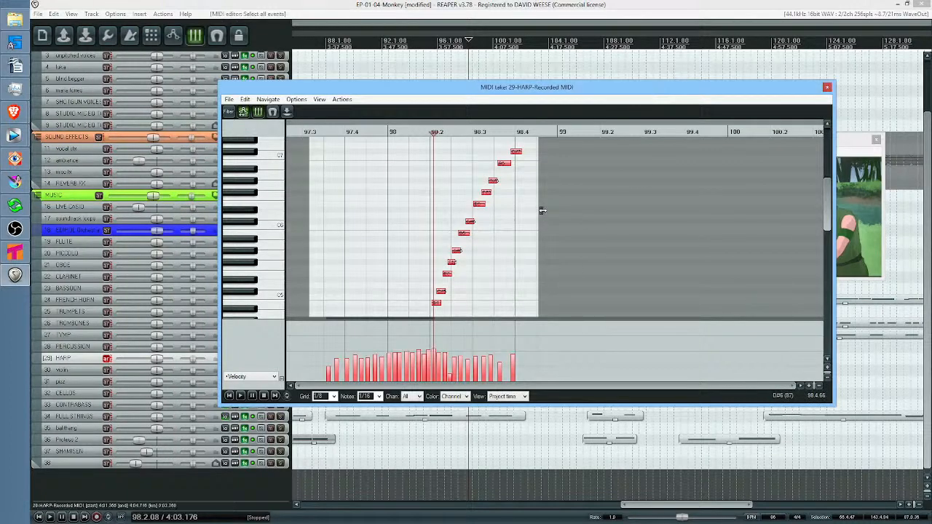
double_click(475, 206)
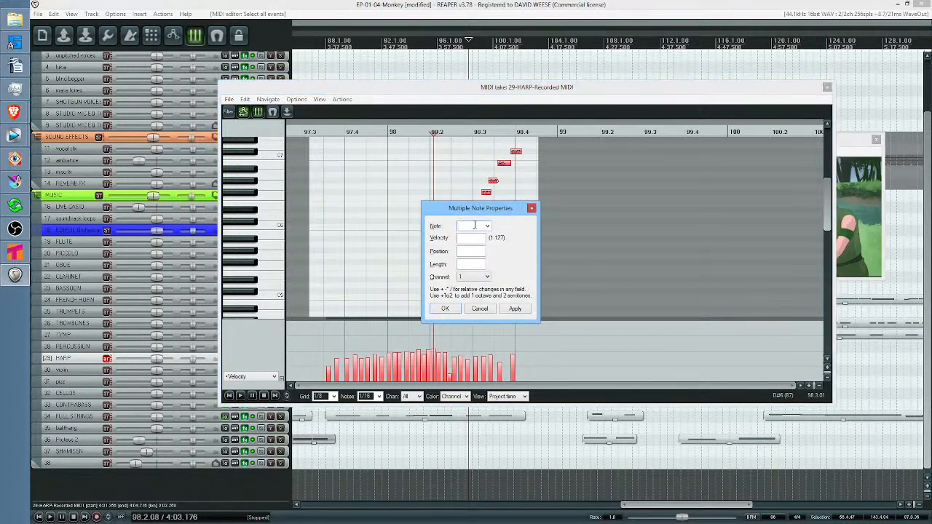
key(Escape)
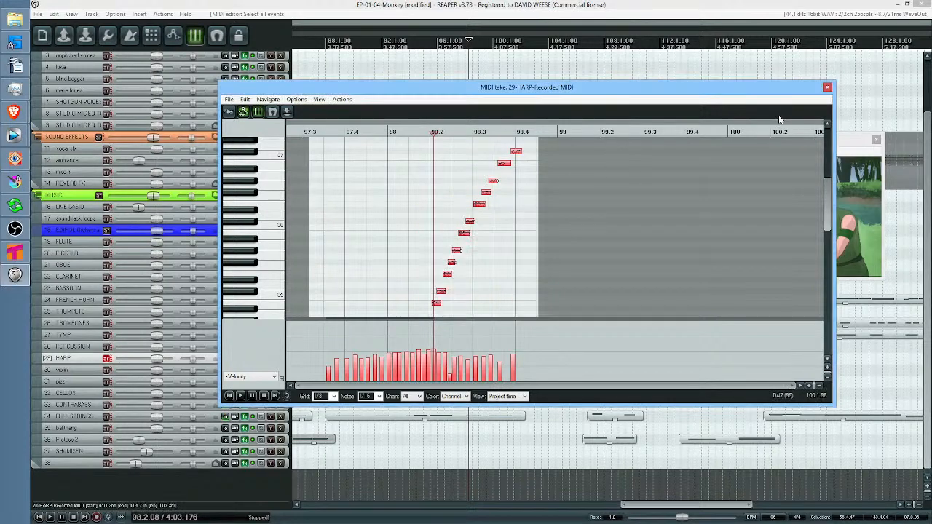
click(827, 88)
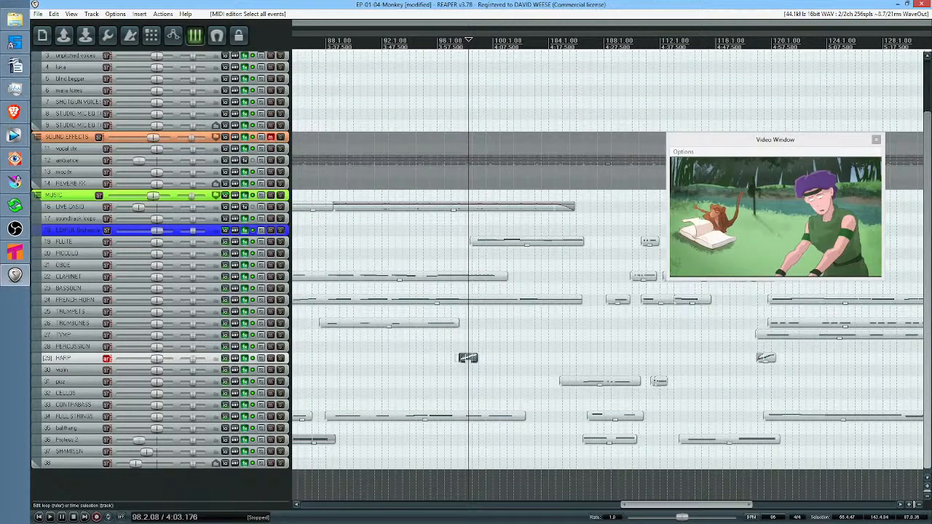
Play the harp run with the video from 4:00.562 and stop after the item
click(468, 358)
key(space)
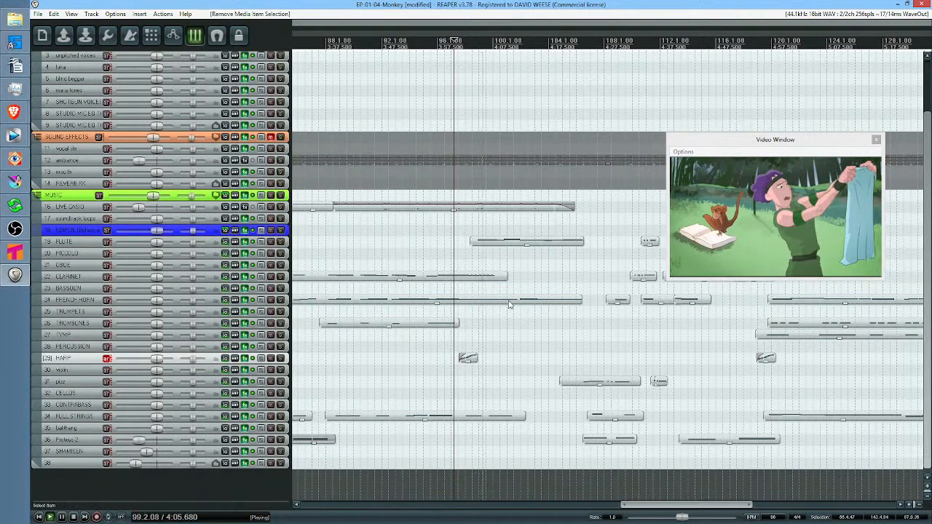
key(space)
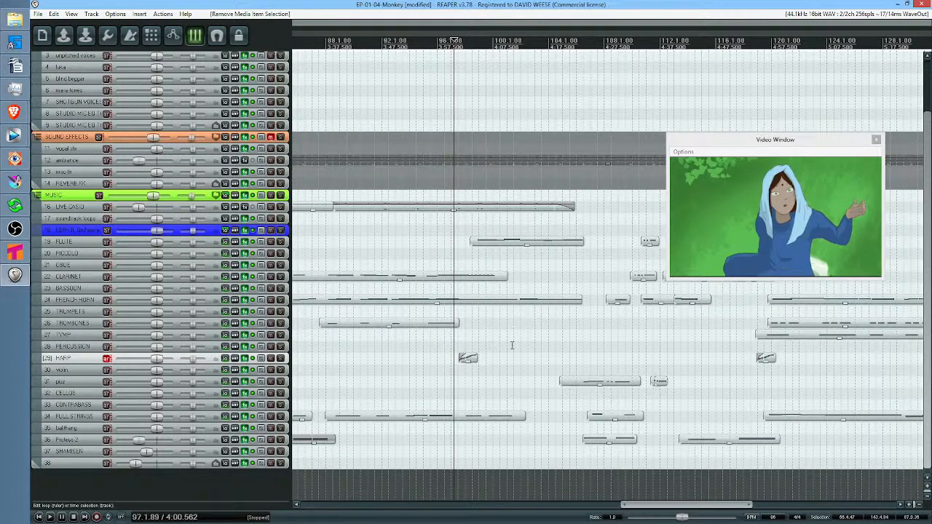
Play the score and video from about bar 105, covering the pizzicato and string items that follow
scroll(510, 333, right, 2)
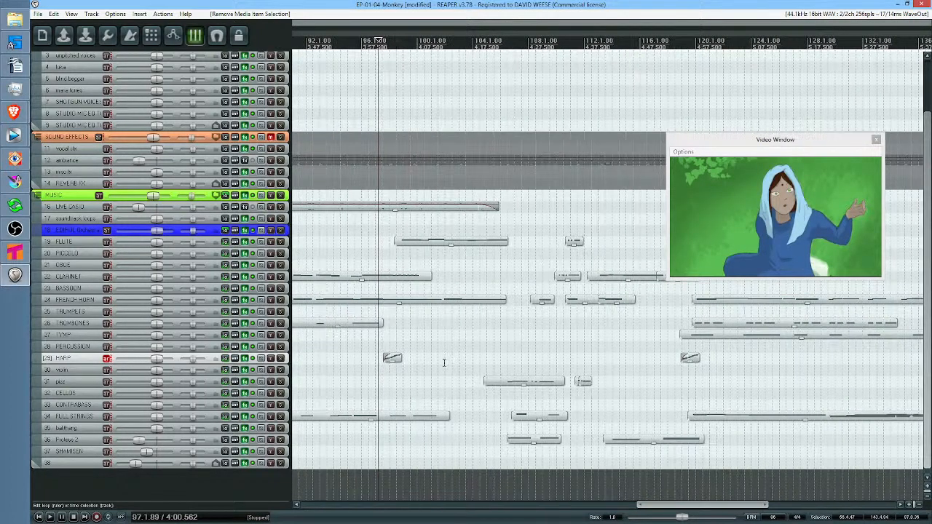
scroll(668, 356, right, 1)
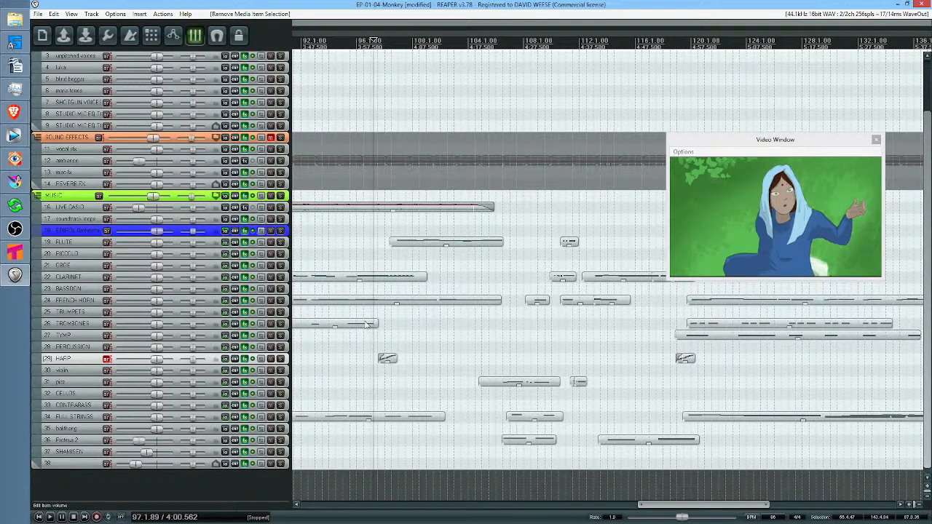
click(502, 352)
key(space)
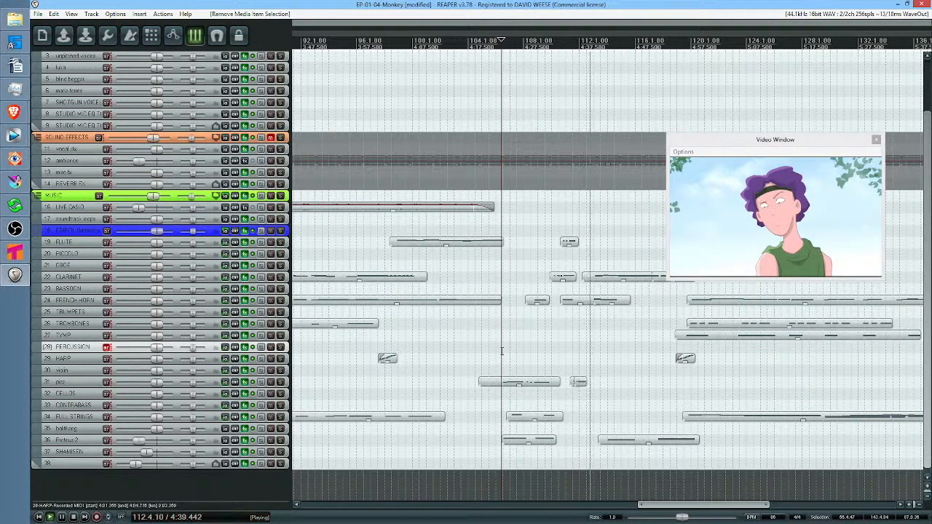
Move the edit cursor to about bar 109, follow the music items past bar 132 and stop the playback
click(553, 41)
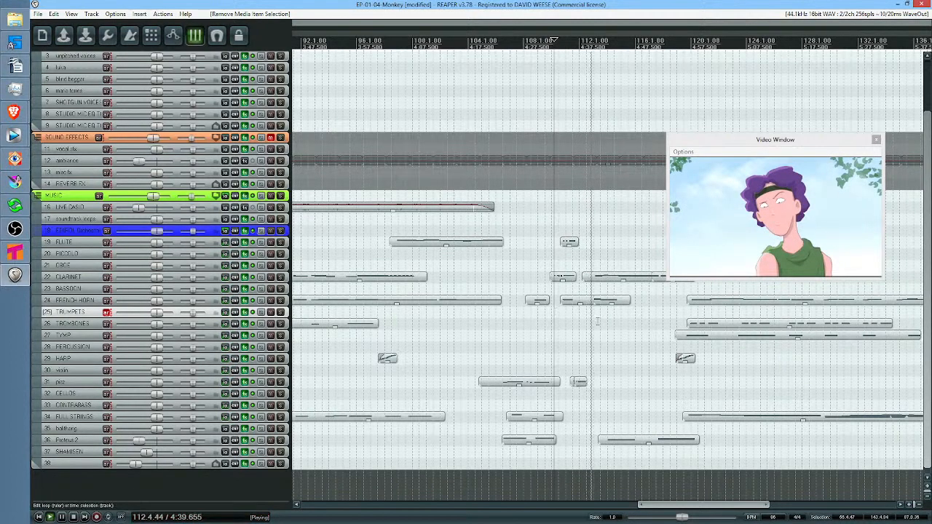
drag(627, 324, 510, 328)
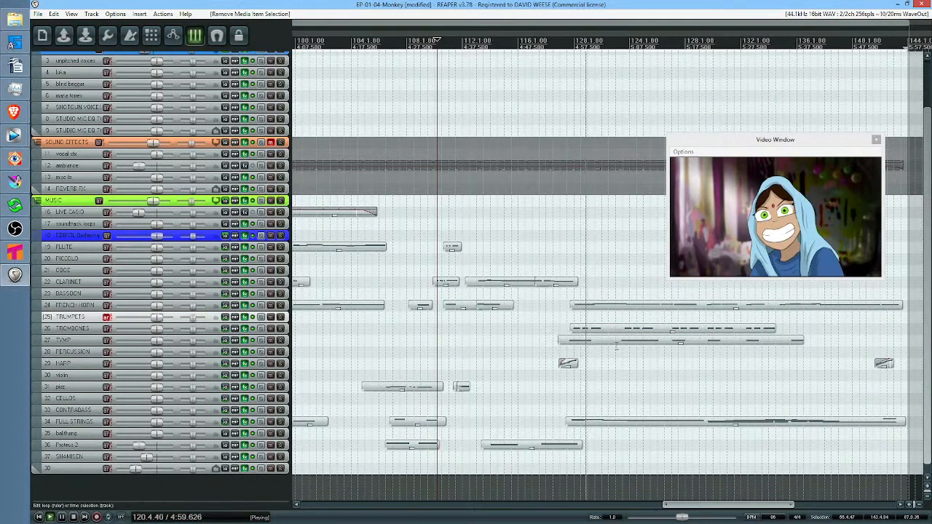
drag(686, 362, 575, 347)
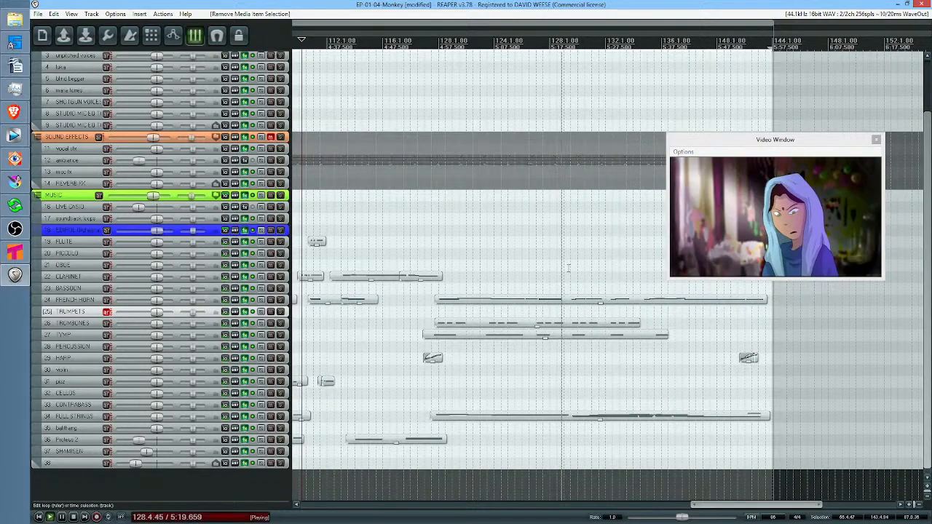
drag(584, 261, 558, 267)
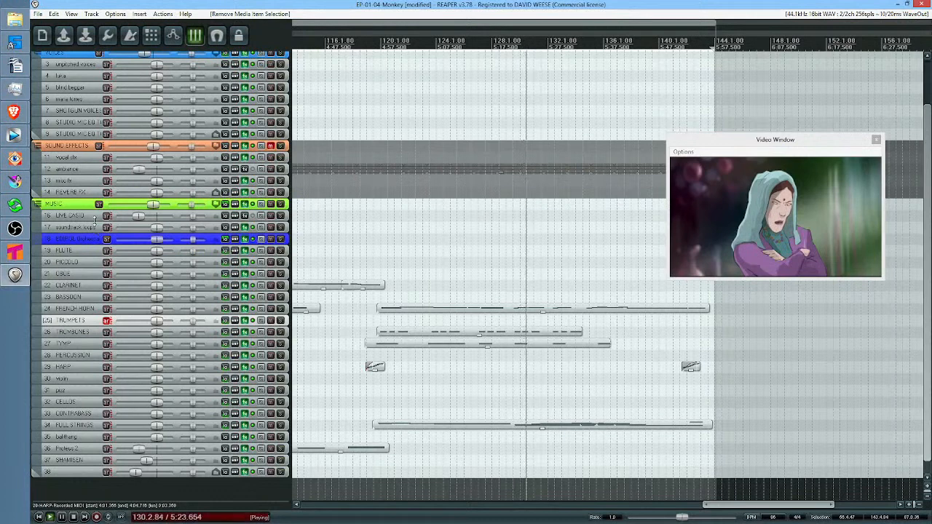
click(78, 287)
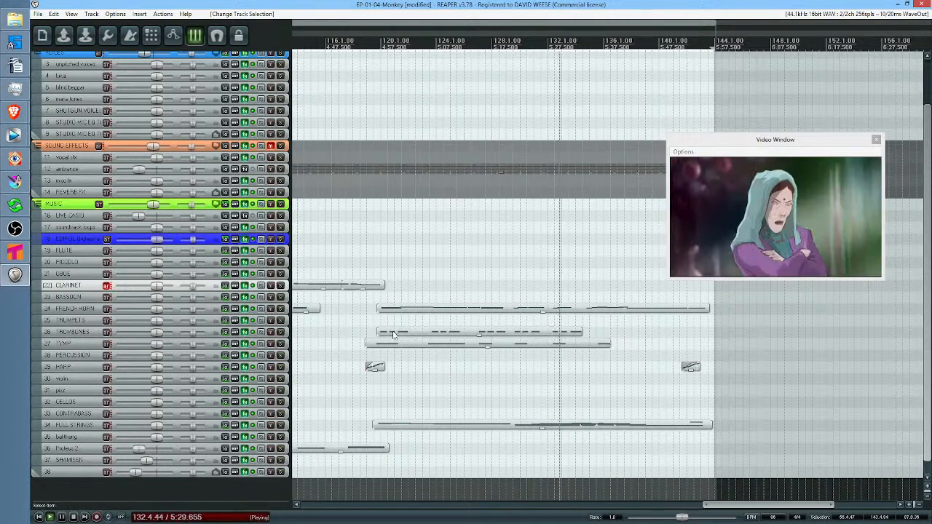
key(space)
Move the edit cursor to 4:56.688, where the final brass items begin, and solo the TROMBONES track
click(431, 364)
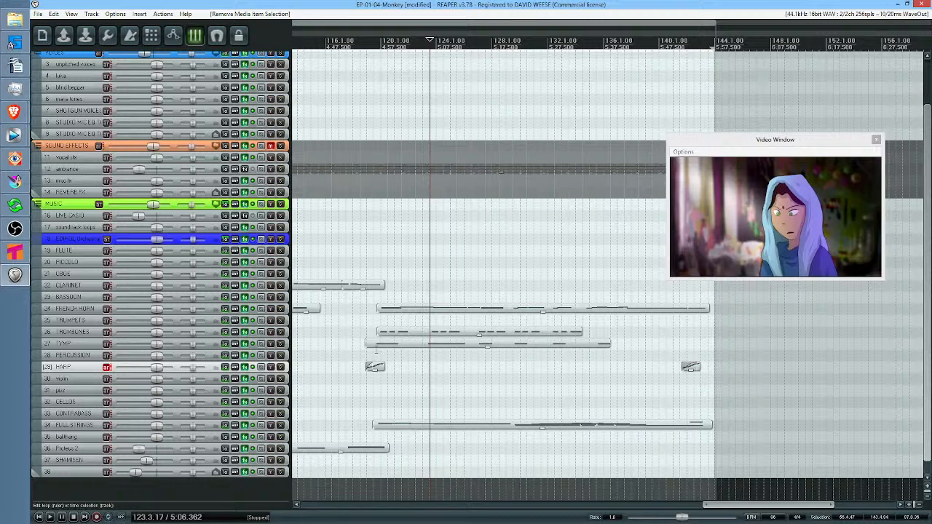
click(377, 392)
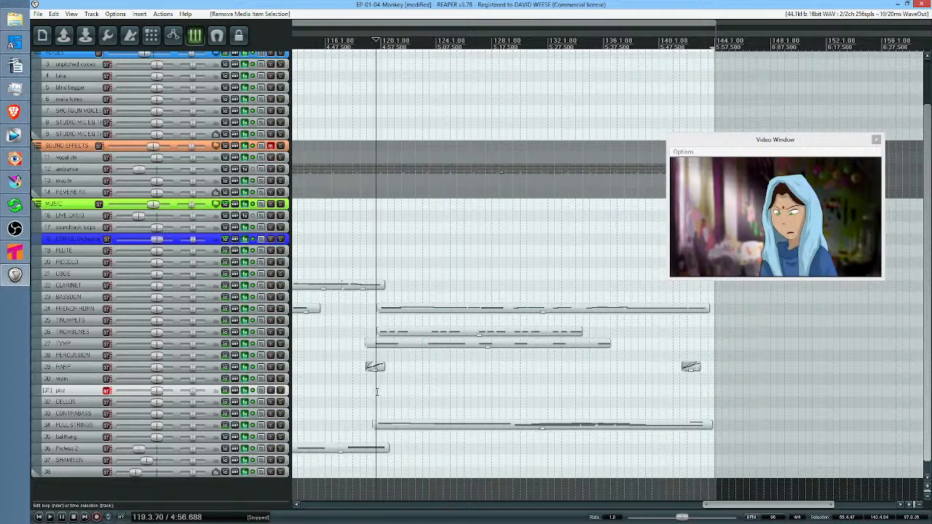
click(281, 332)
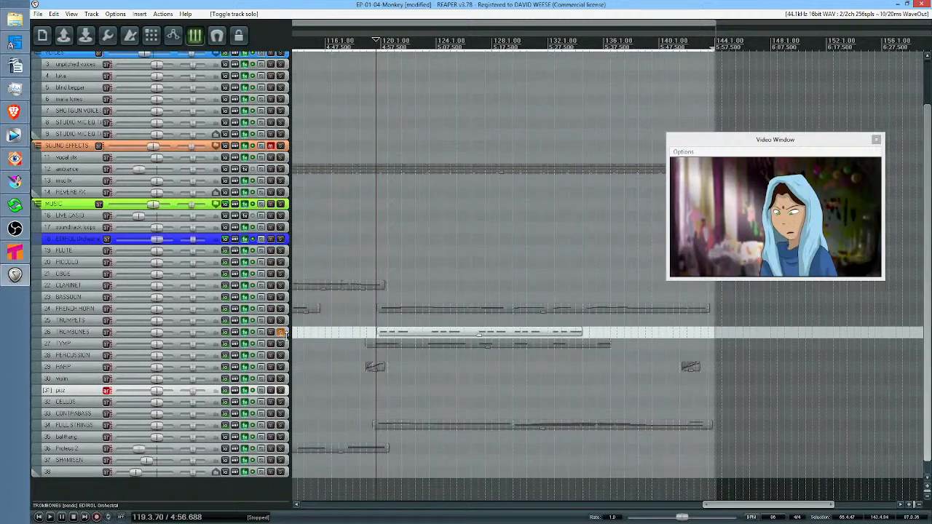
Solo the TYMP track alongside TROMBONES, play both parts with the video, stop the playback and clear both solos
click(281, 344)
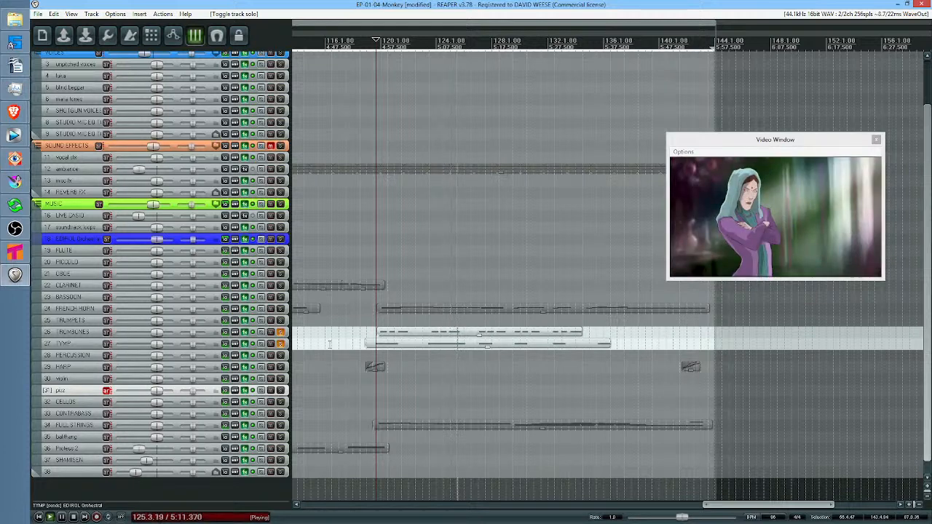
key(space)
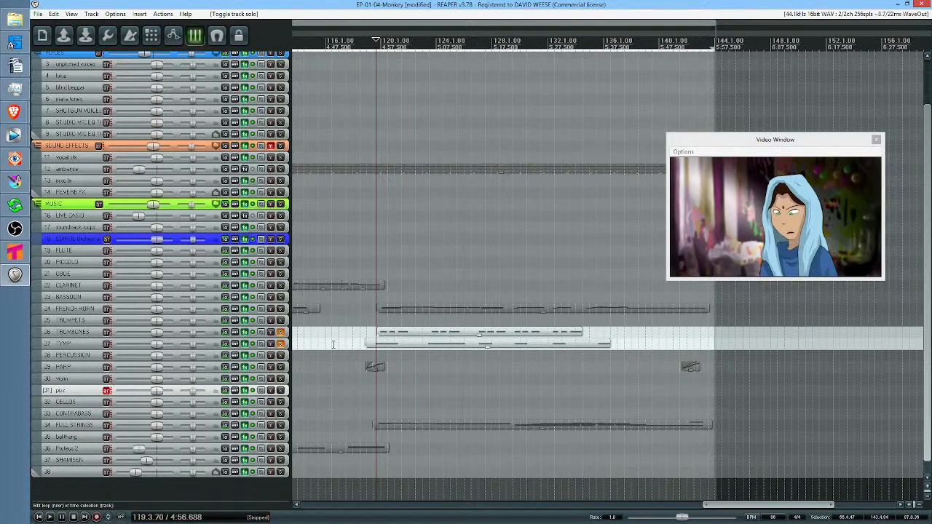
click(281, 333)
click(281, 344)
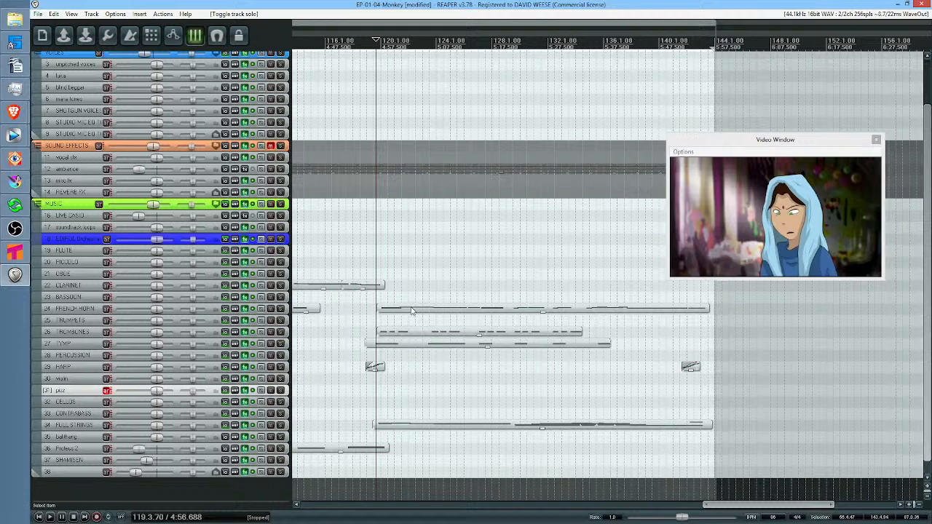
Solo the FULL STRINGS track and play its final item with the video from 4:56.688, and again from 5:04.357
click(281, 425)
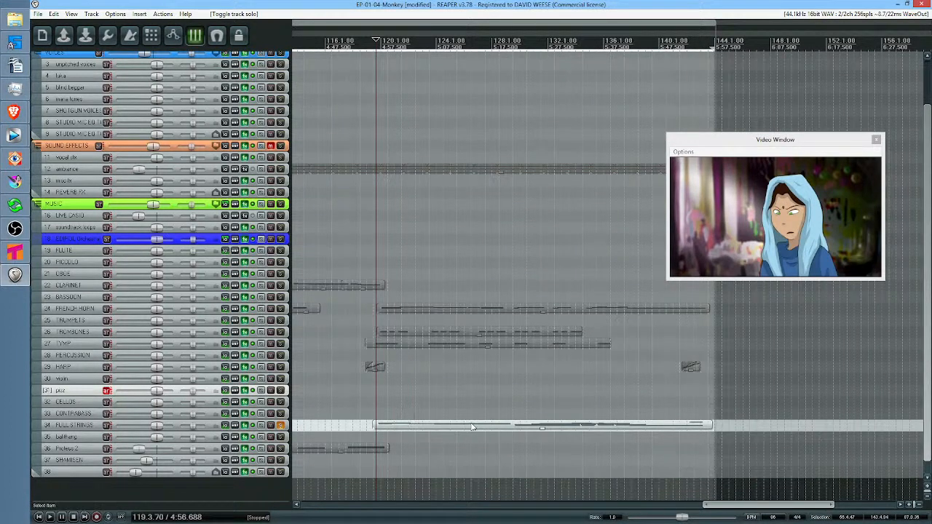
key(space)
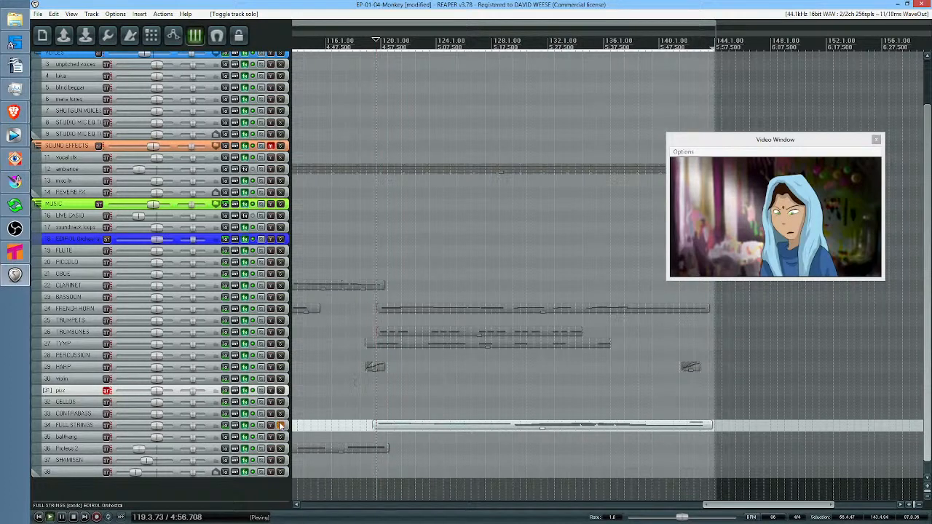
click(420, 428)
key(space)
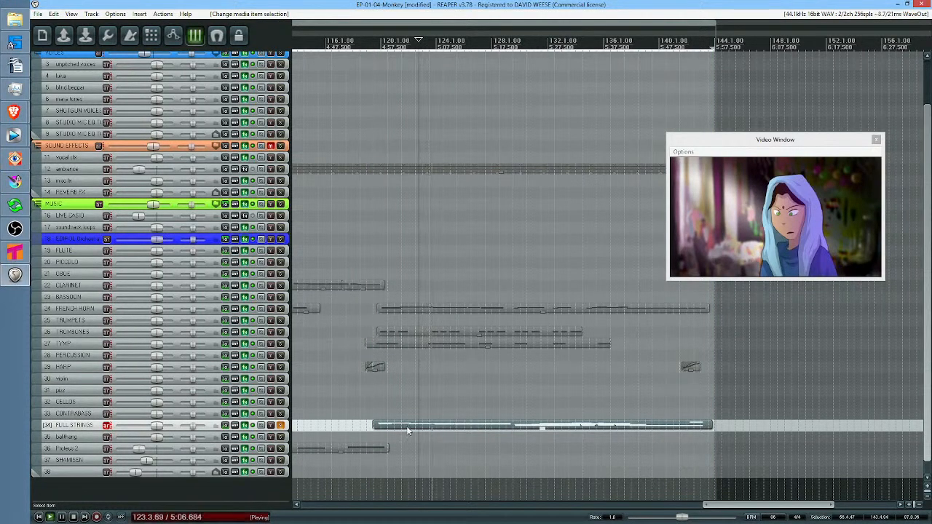
Clear the FULL STRINGS solo, follow the full score past bar 142 and stop the playback
click(281, 425)
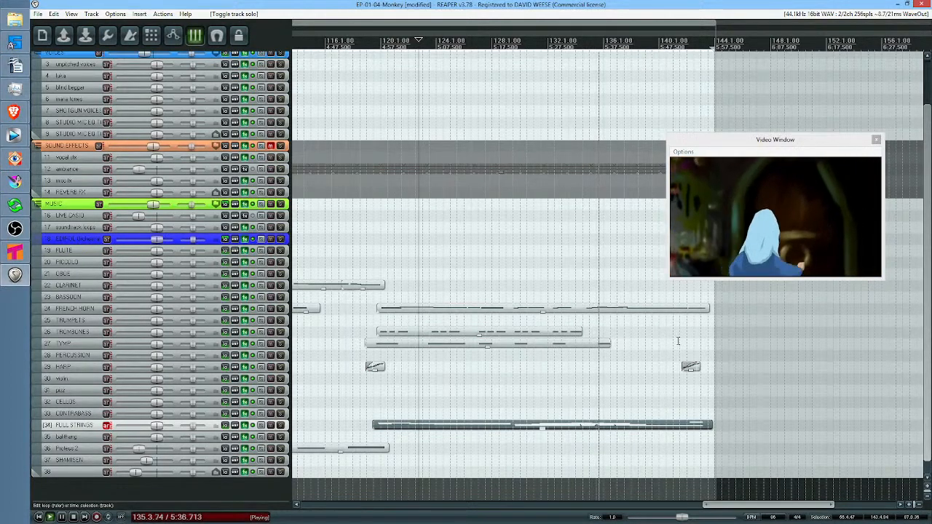
scroll(678, 340, up, 5)
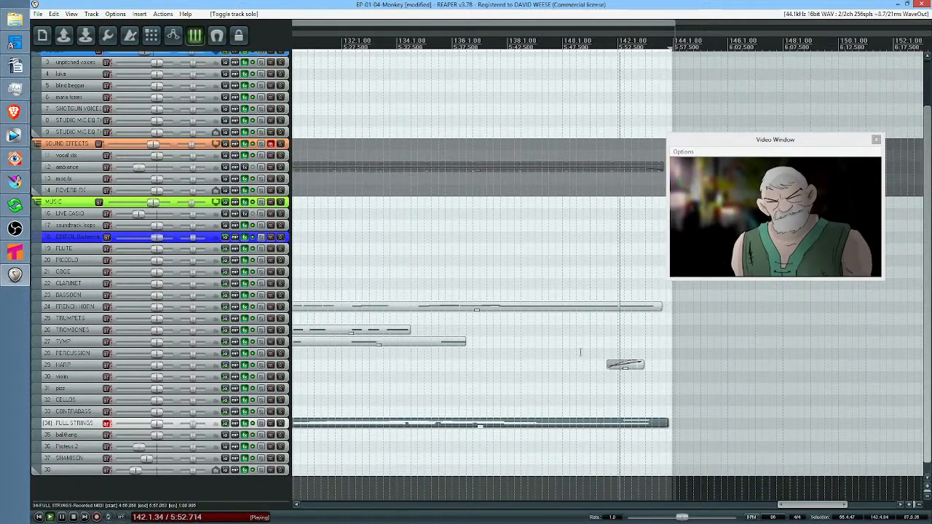
key(space)
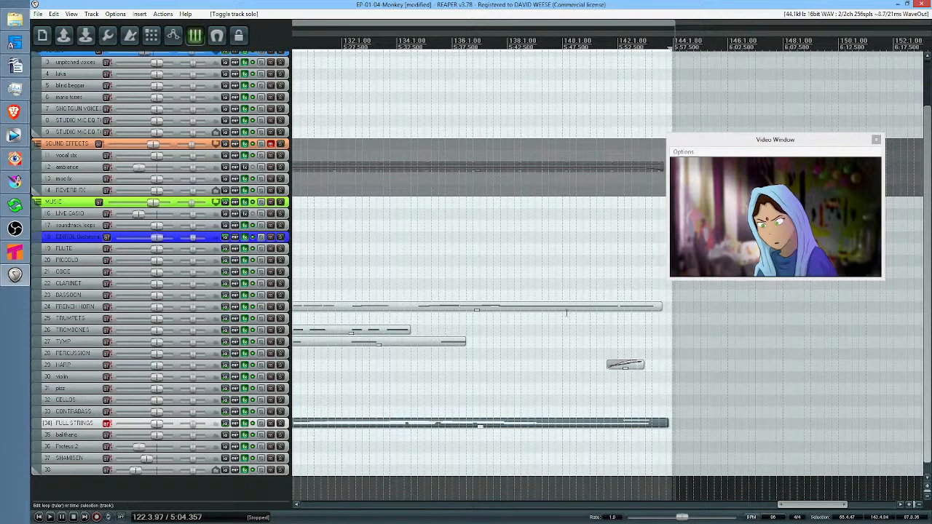
Extend the start of the time selection back to bar -24.1.00 so it spans the whole score
scroll(564, 283, down, 3)
scroll(455, 248, down, 5)
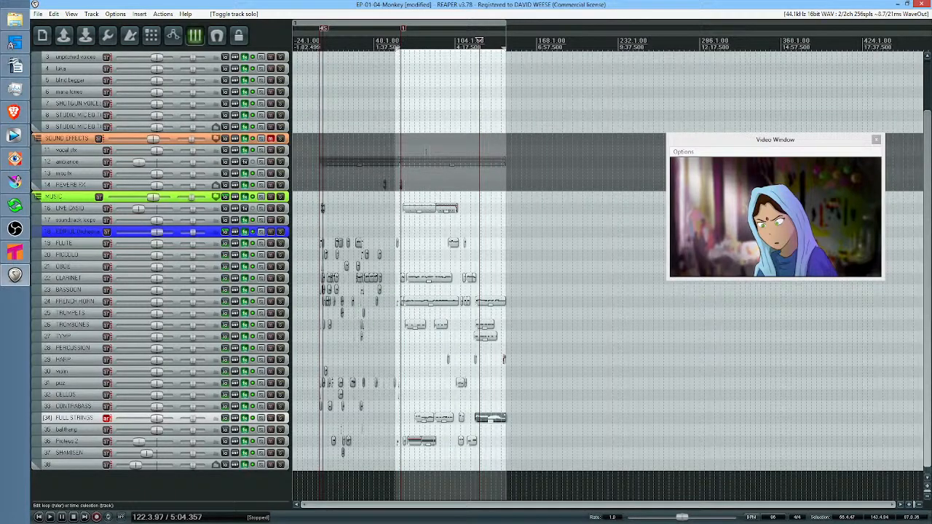
drag(369, 70, 452, 62)
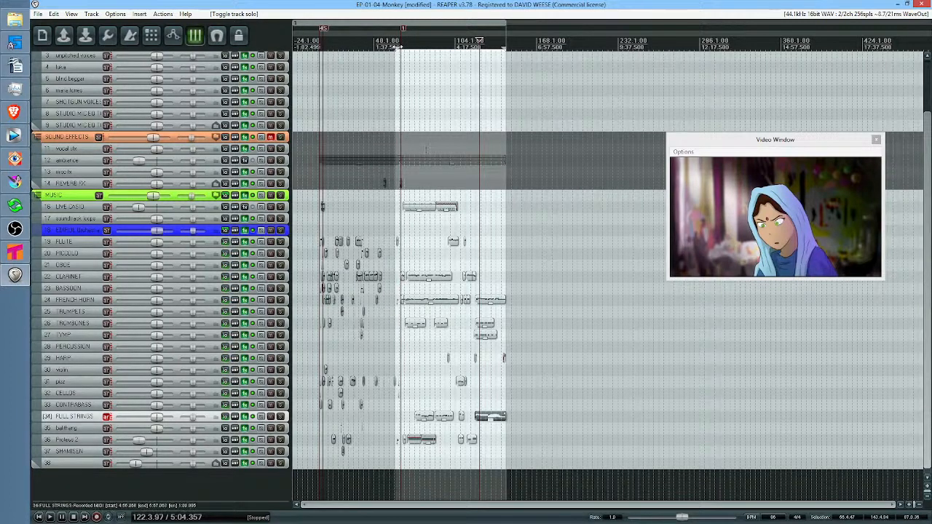
drag(398, 46, 275, 73)
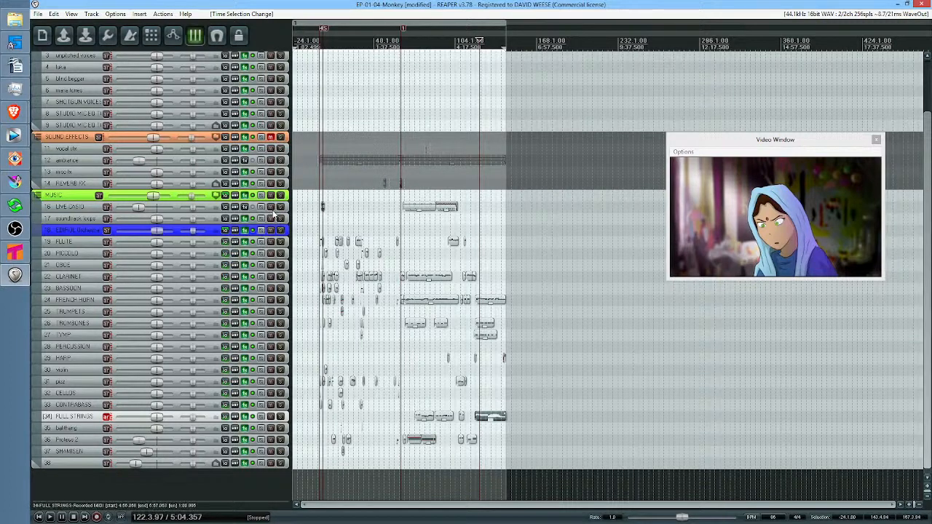
Increase the height of the LIVE CASIO track to show its items in more detail
mouse_move(271, 212)
mouse_down()
mouse_move(274, 250)
mouse_move(277, 218)
mouse_up()
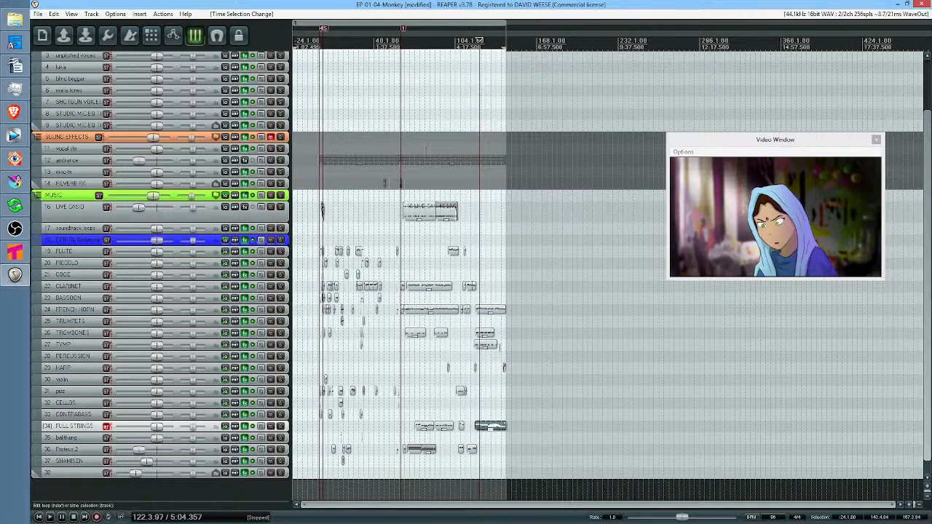
scroll(464, 341, up, 4)
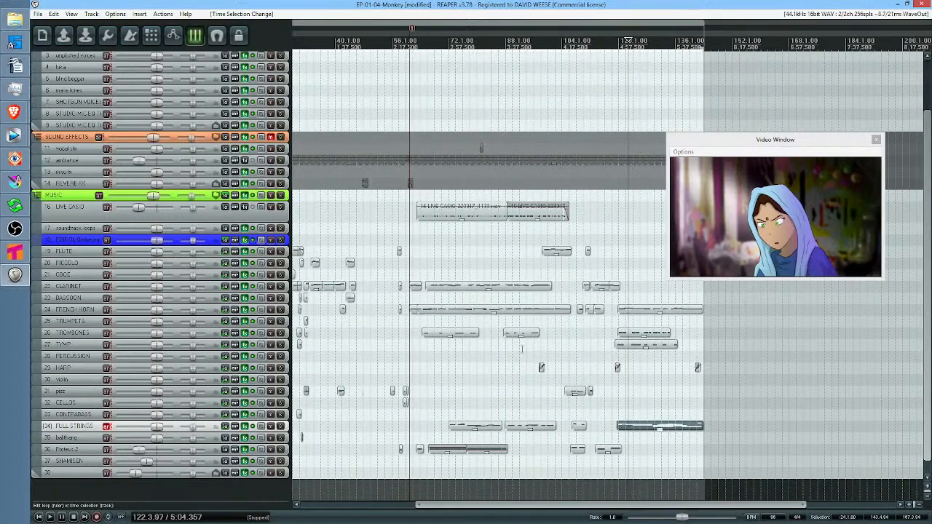
drag(521, 350, 438, 340)
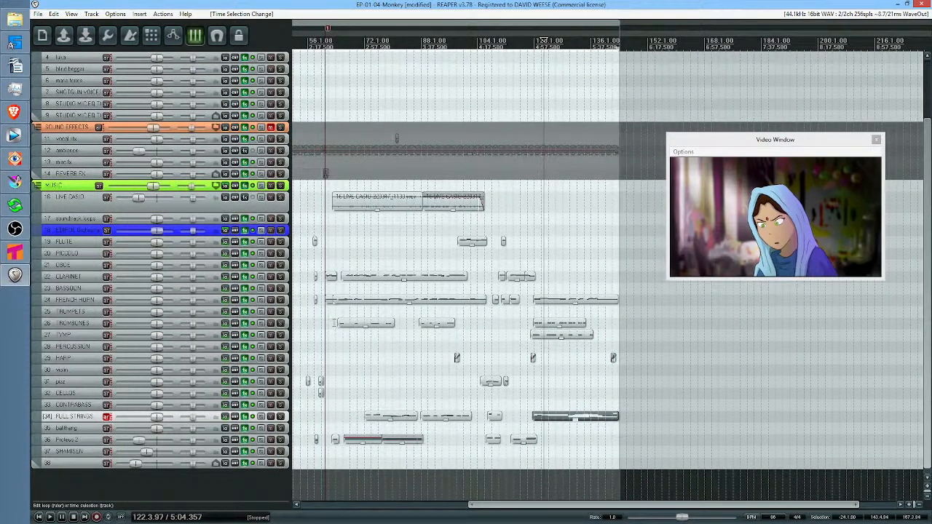
Examine the arrangement of the music items across the score, placing the edit cursor at 4:55.459 and at 3:06.631
click(532, 317)
scroll(563, 317, up, 4)
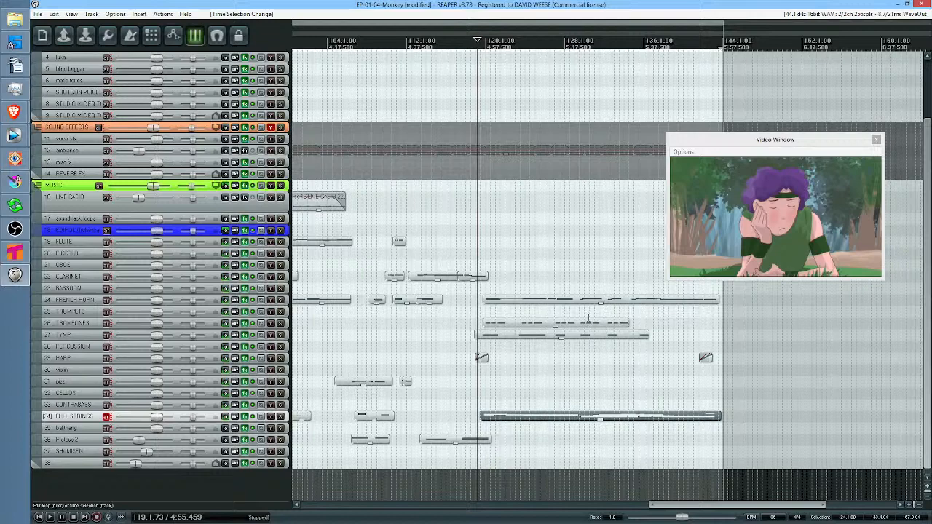
scroll(555, 265, down, 4)
scroll(391, 321, left, 3)
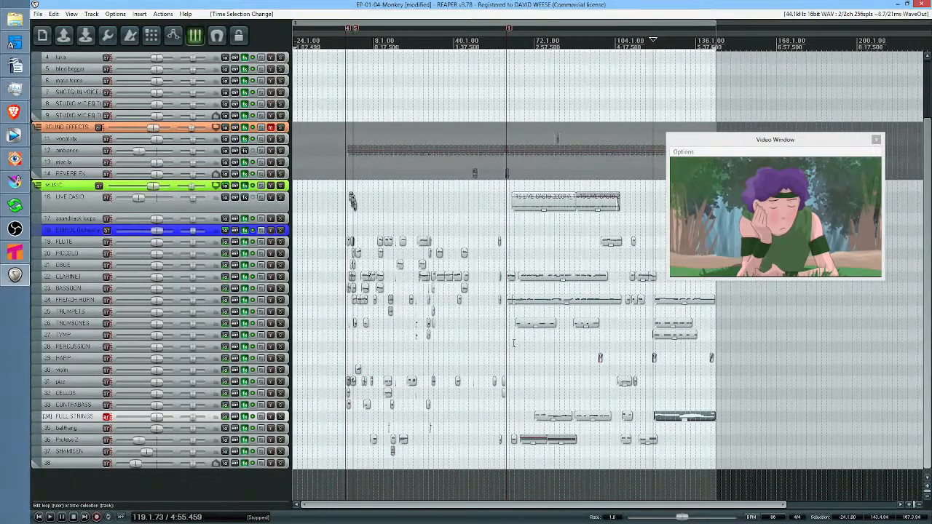
click(544, 350)
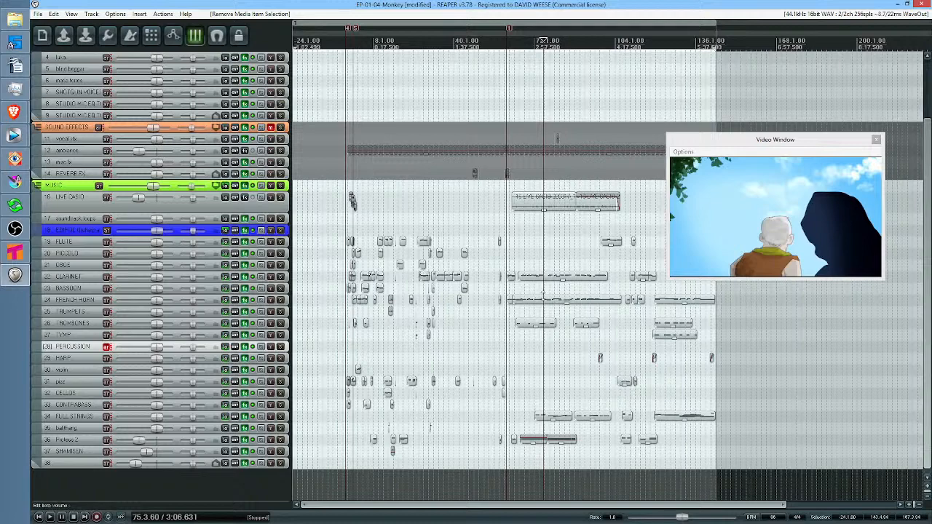
scroll(562, 279, up, 3)
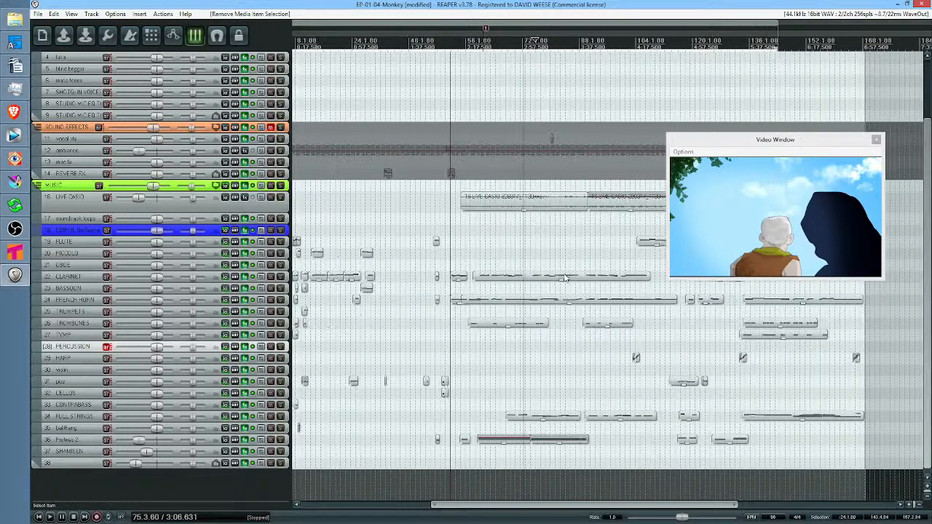
scroll(564, 280, down, 3)
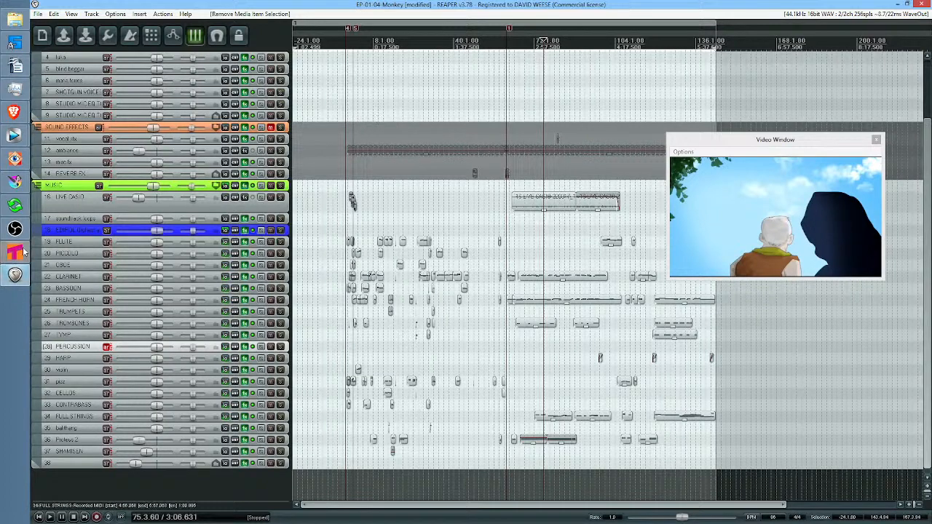
Switch to Krita and play the bender-001.kra animation in both the normal and the mirrored canvas view
mouse_move(21, 253)
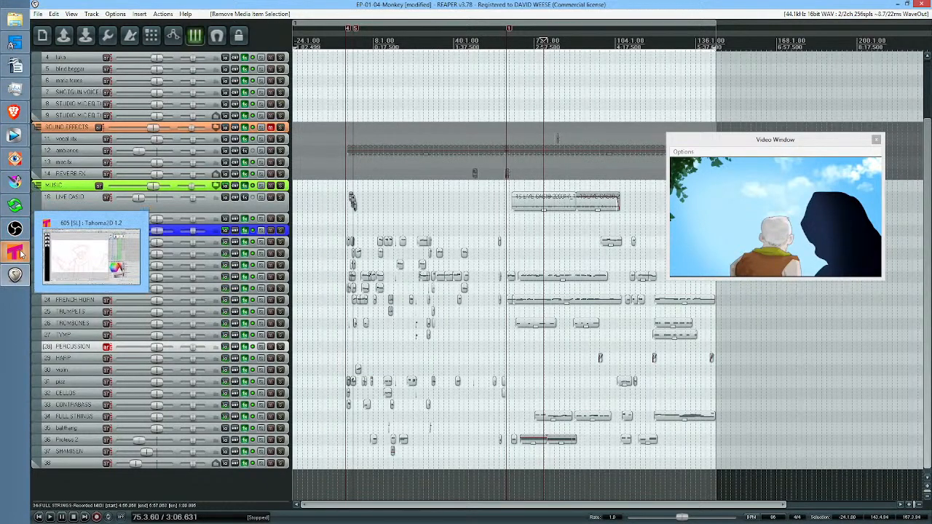
mouse_move(18, 185)
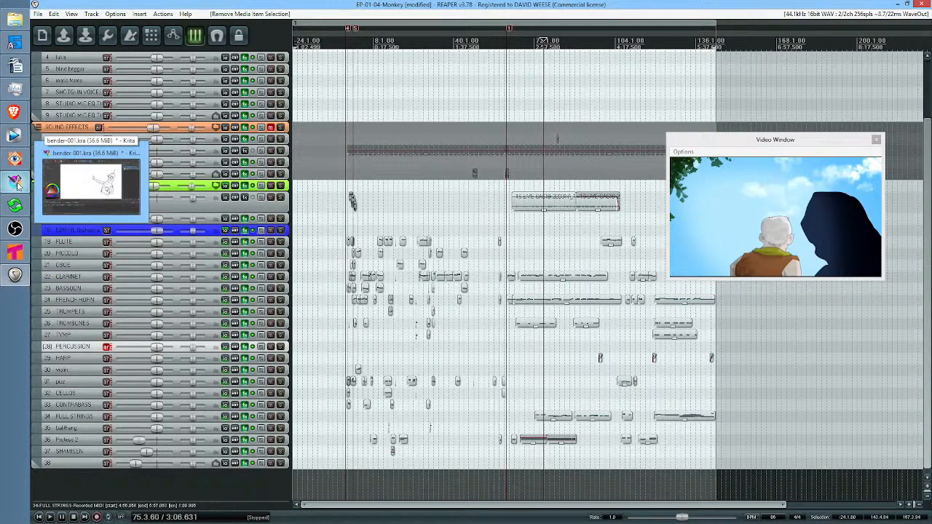
click(19, 186)
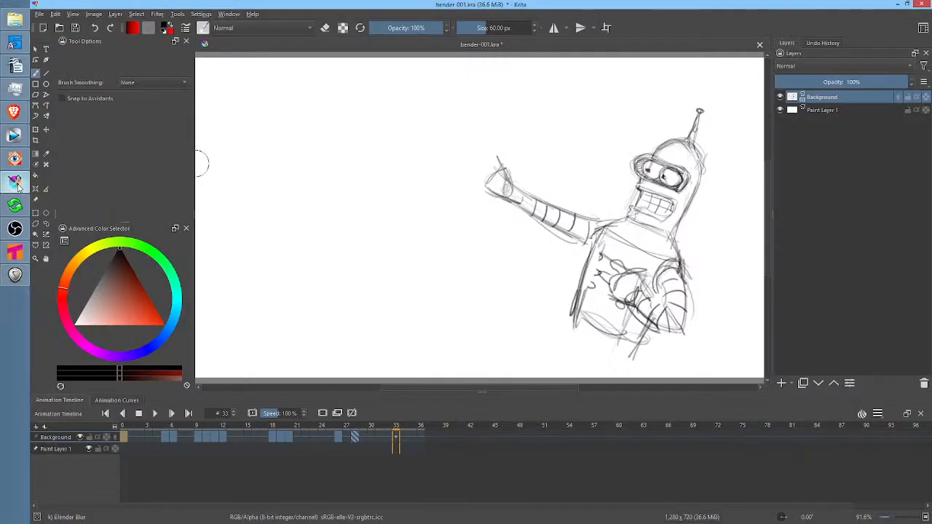
key(space)
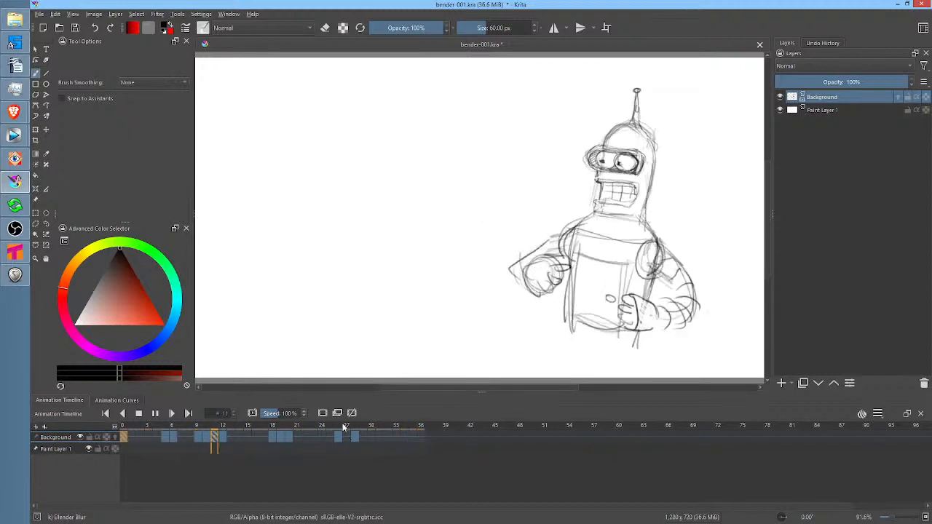
key(space)
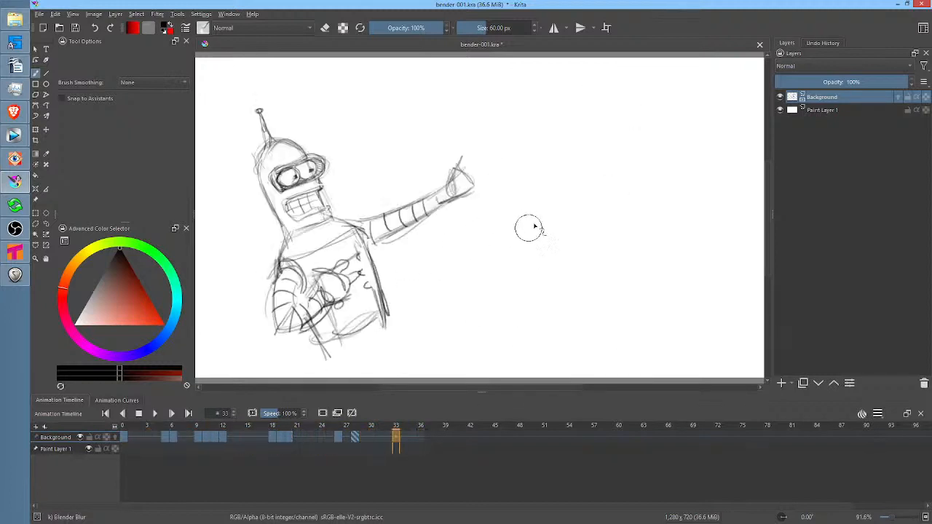
key(space)
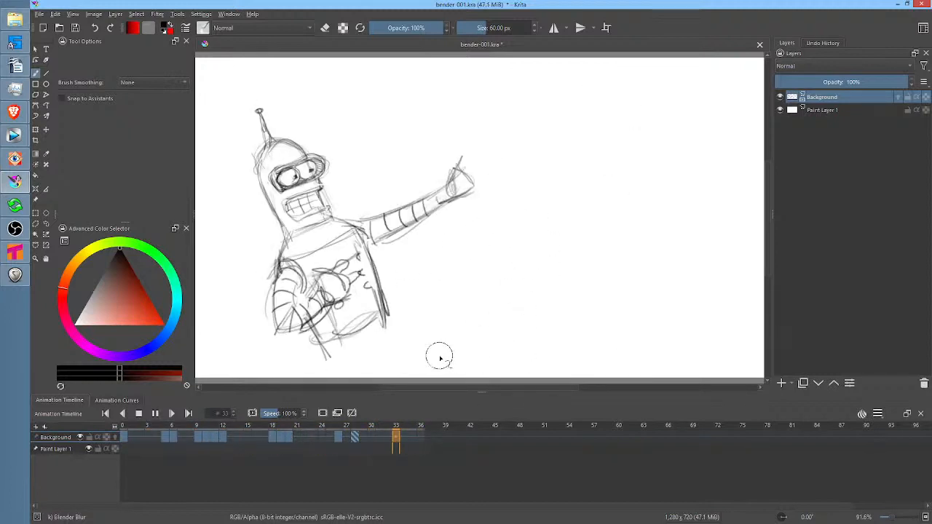
key(space)
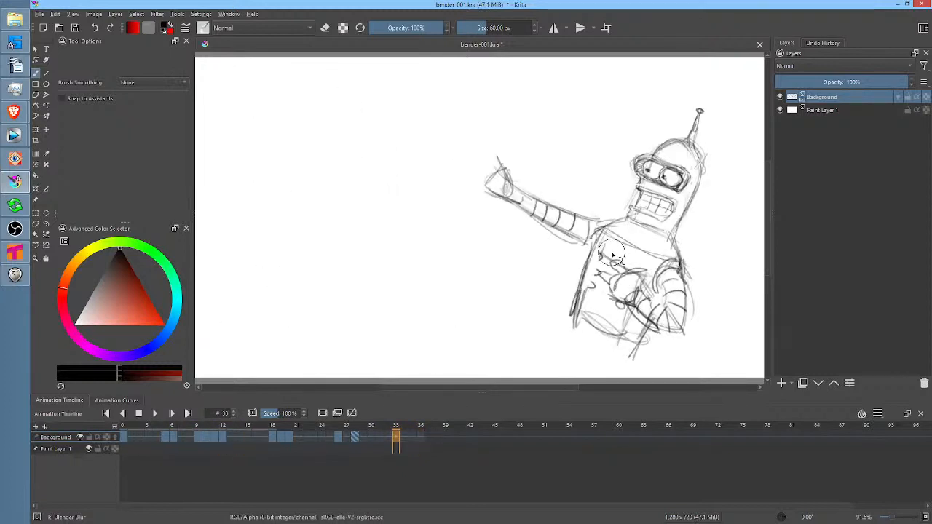
Switch to Tahoma2D and scrub scene 605 from frame 1 to frame 31, reviewing the rough and coloured drawings
click(14, 252)
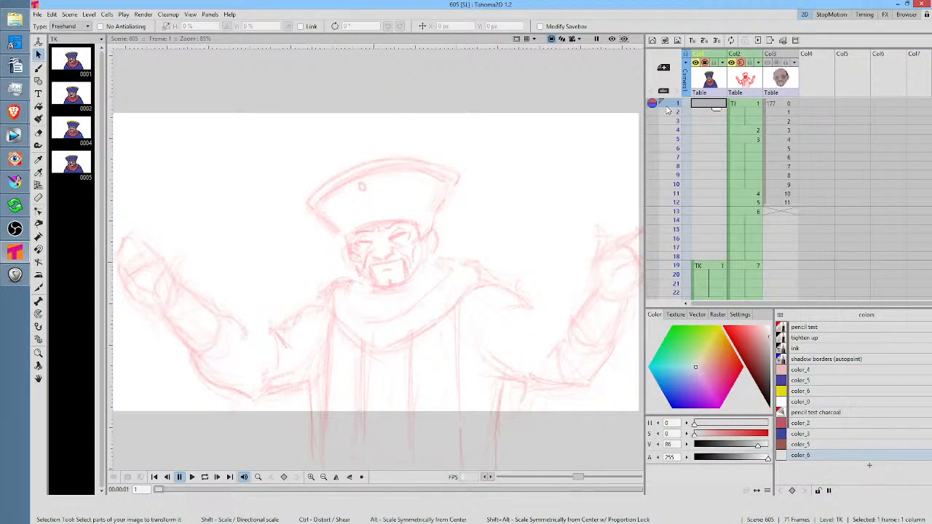
drag(667, 110, 676, 196)
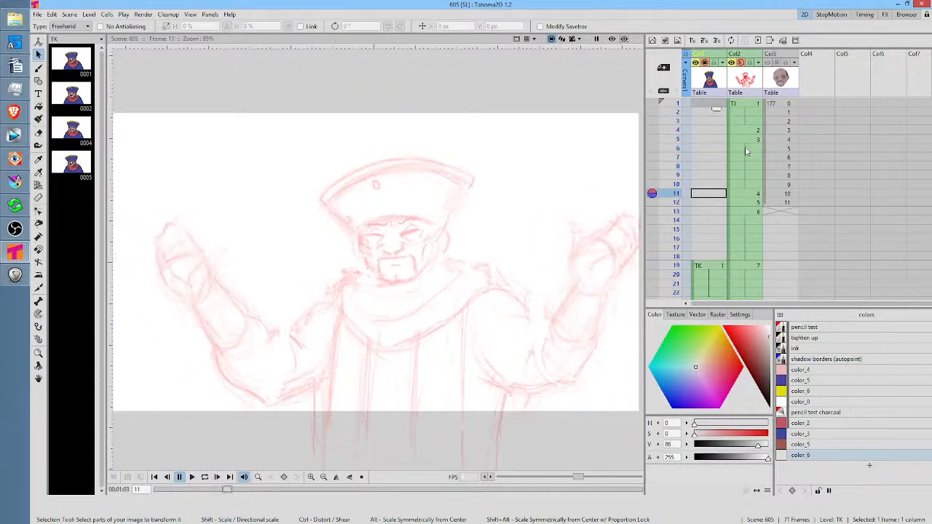
scroll(745, 149, down, 4)
mouse_move(672, 117)
mouse_down()
mouse_move(674, 226)
mouse_move(663, 188)
mouse_up()
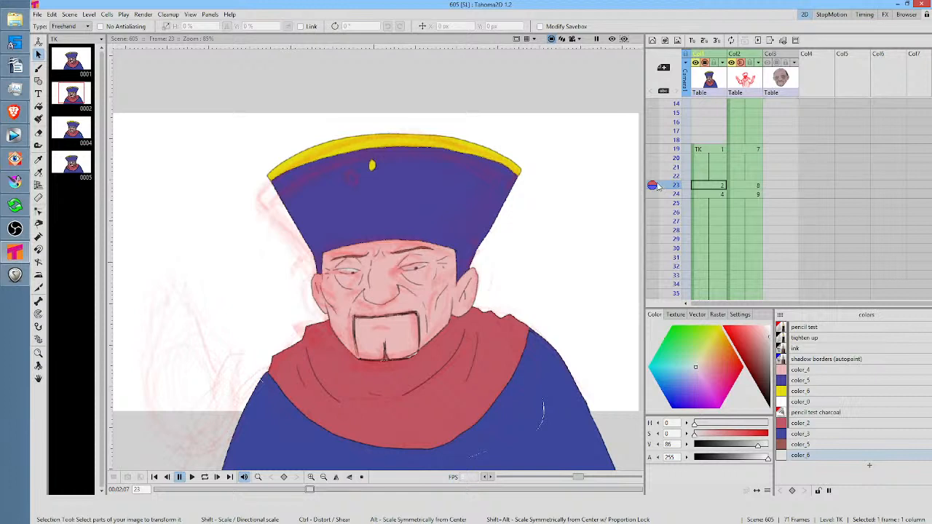
drag(668, 151, 672, 260)
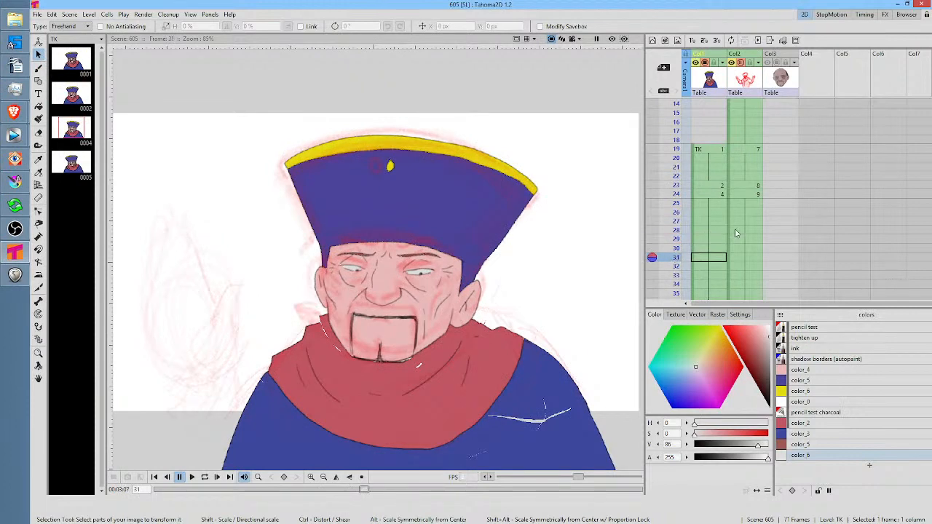
Scrub scene 605 onward to frame 46 and return to frame 36 to compare the coloured TK drawings
scroll(746, 239, down, 4)
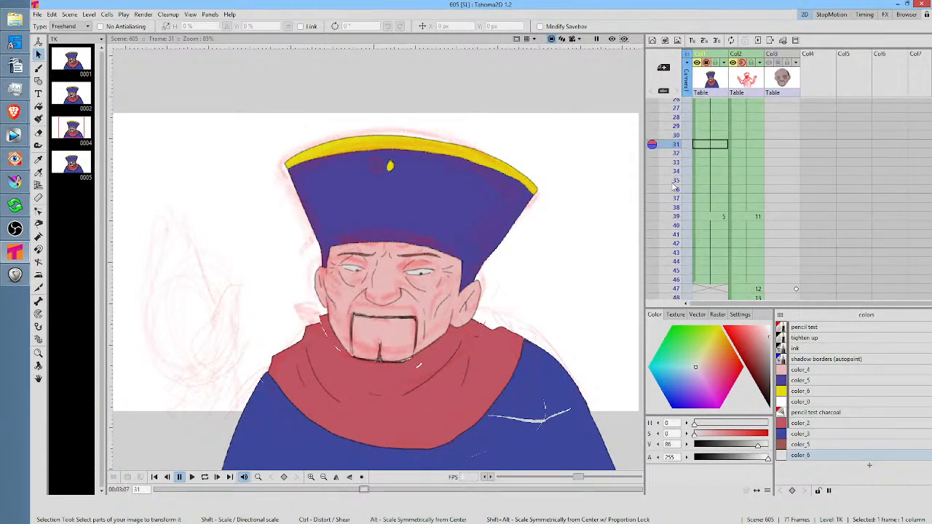
mouse_move(672, 162)
mouse_down()
mouse_move(673, 289)
mouse_move(673, 280)
mouse_up()
scroll(737, 187, down, 2)
mouse_move(677, 162)
mouse_down()
mouse_move(673, 237)
mouse_move(682, 164)
mouse_up()
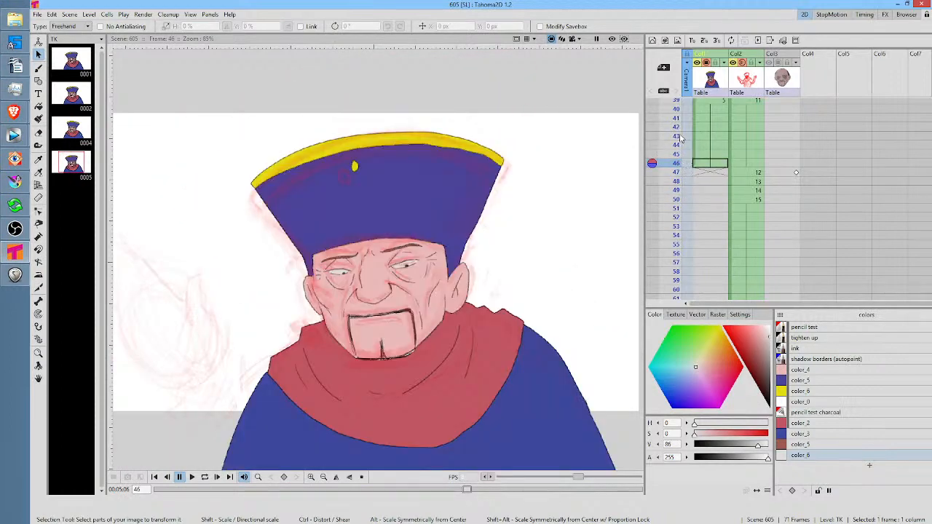
scroll(688, 136, up, 4)
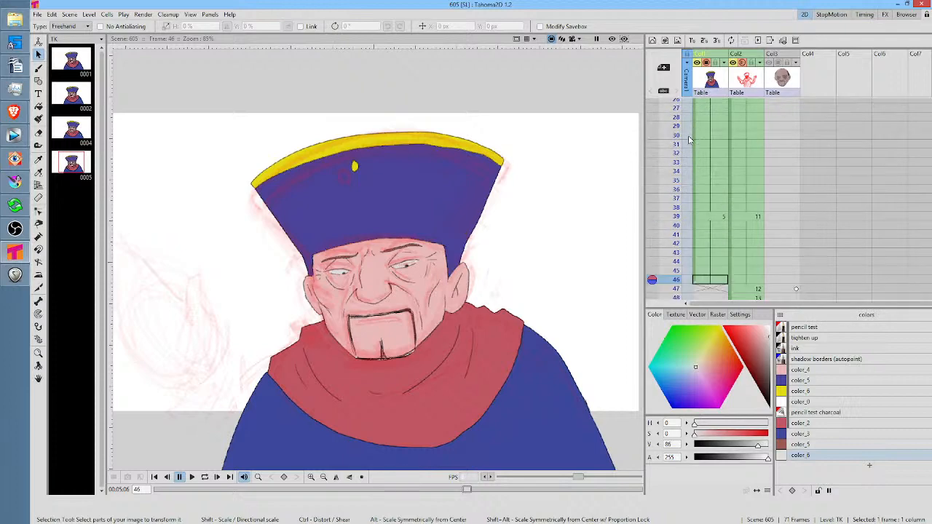
click(676, 182)
mouse_move(676, 186)
mouse_down()
mouse_move(676, 226)
mouse_move(673, 197)
mouse_up()
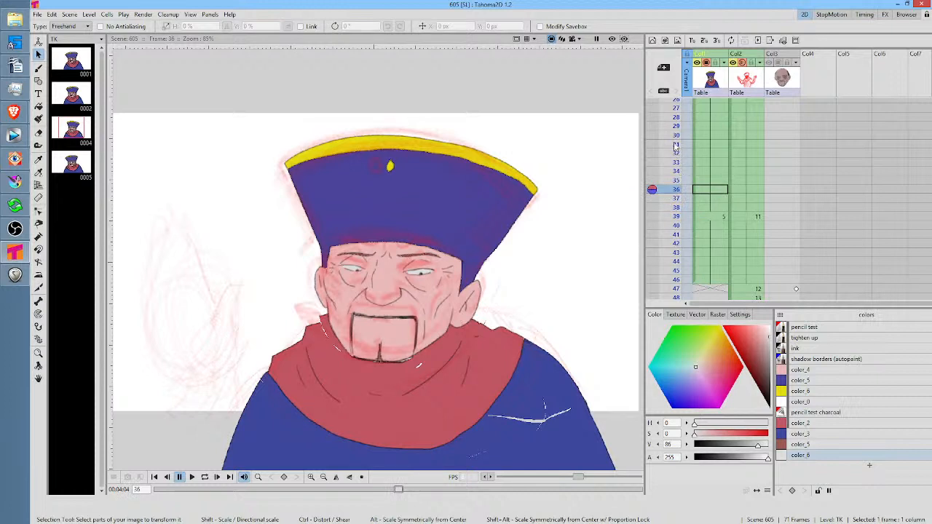
Compare the rough drawing at frame 1 of scene 605 with the coloured TK drawing at frame 19
scroll(678, 151, up, 5)
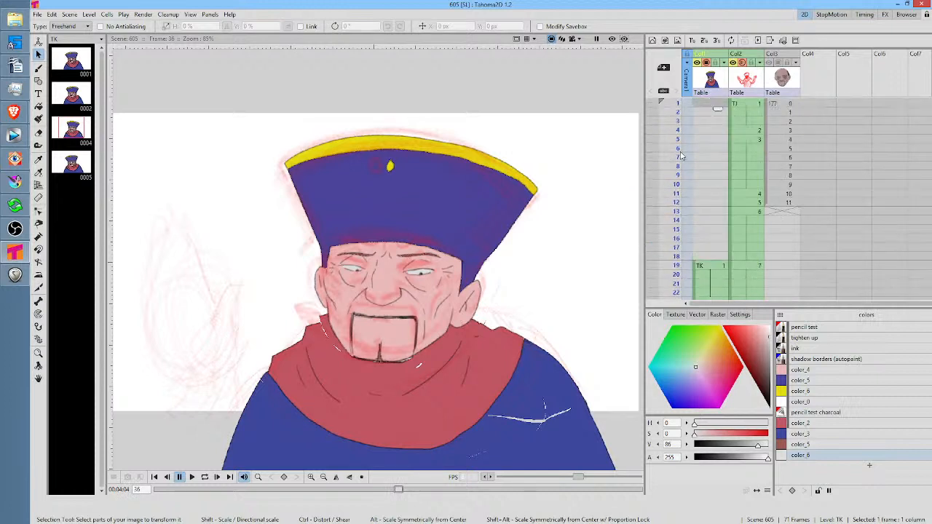
click(677, 150)
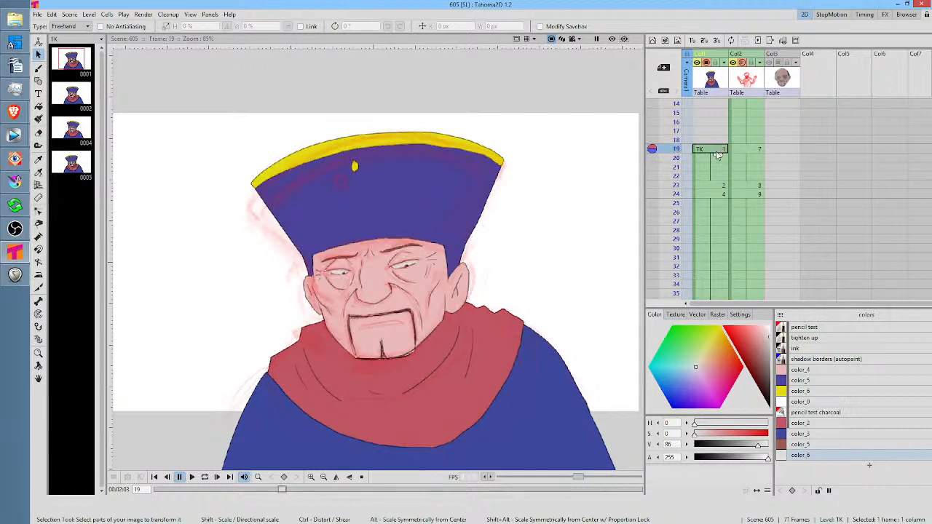
scroll(717, 153, up, 5)
click(698, 103)
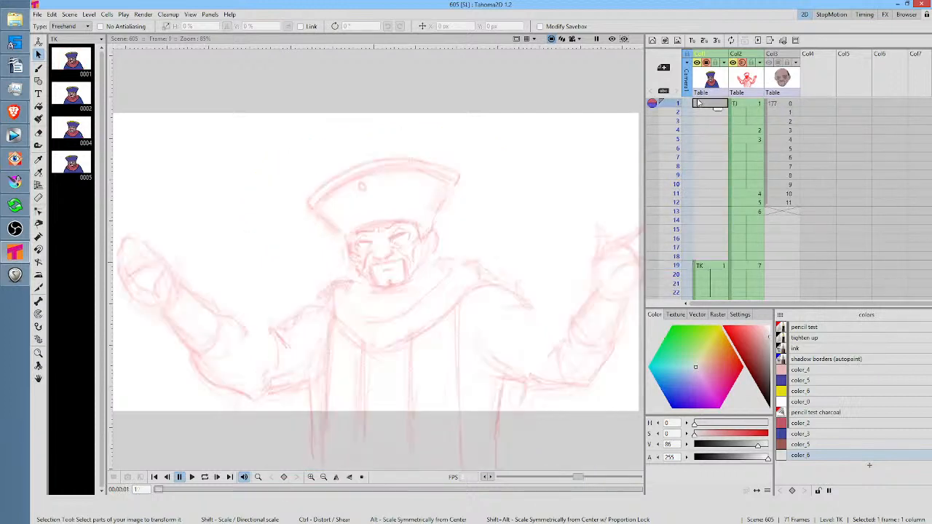
click(711, 268)
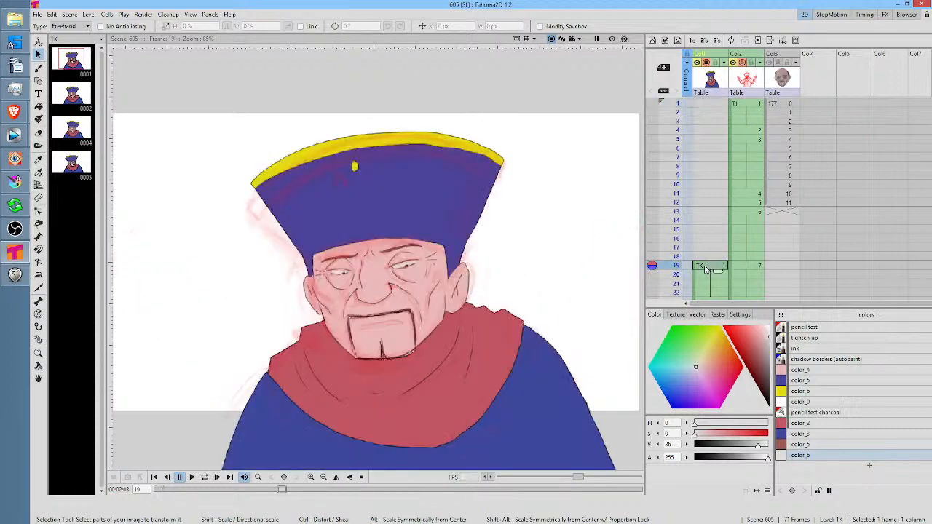
Inspect frame 19's rough drawing 7 in Col2, and reselect the coloured TK drawing 1 in Col1
scroll(703, 213, down, 1)
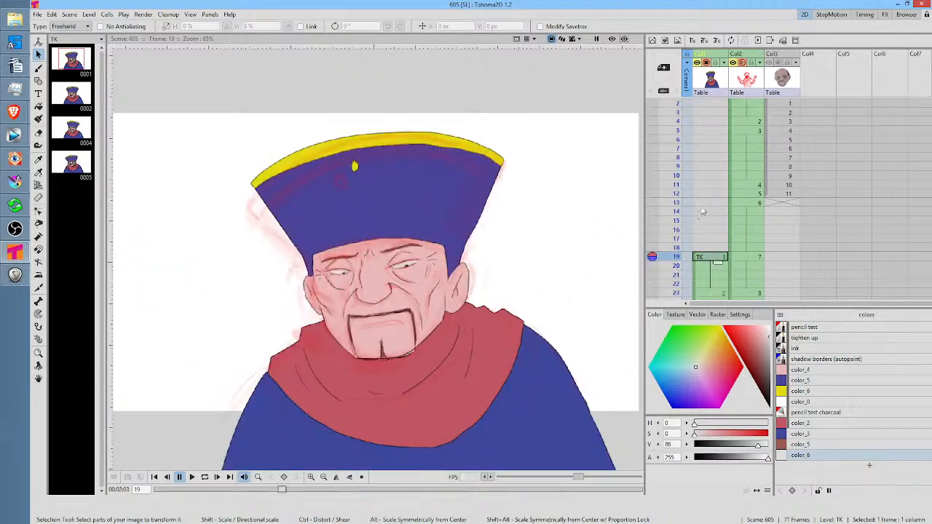
scroll(700, 151, down, 4)
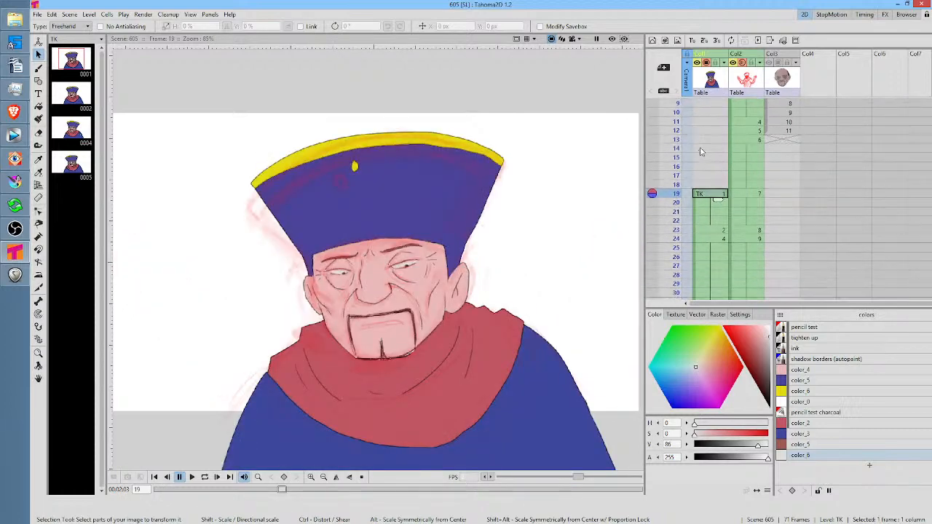
click(742, 195)
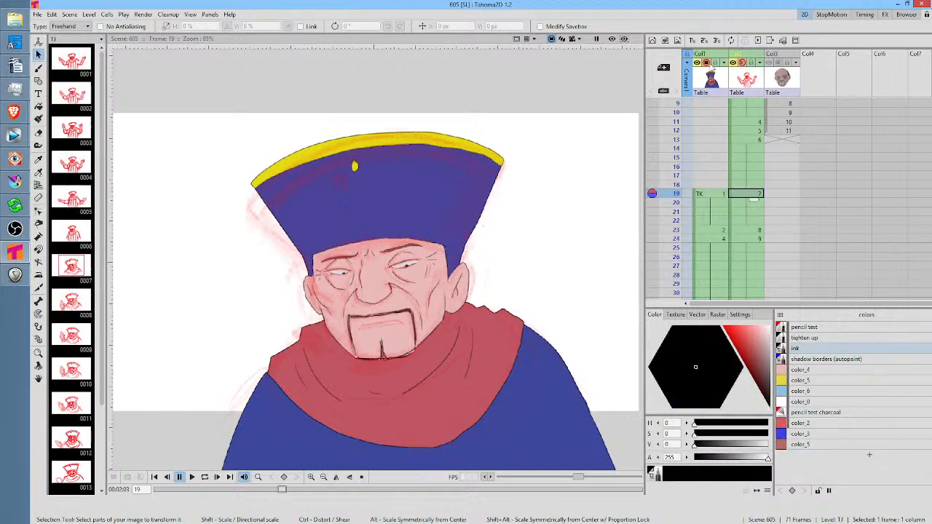
click(701, 195)
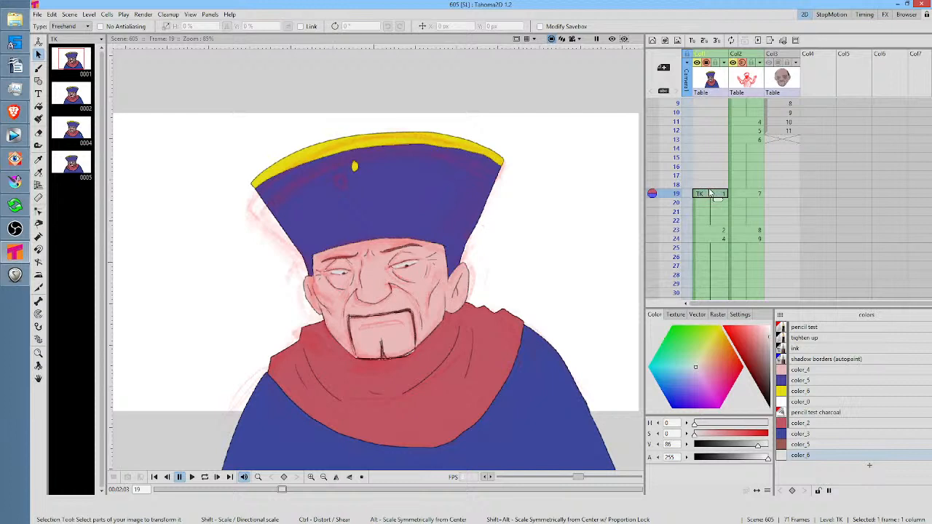
Return to frame 1 and scrub scene 605 through the rough poses to frame 19
scroll(715, 186, up, 3)
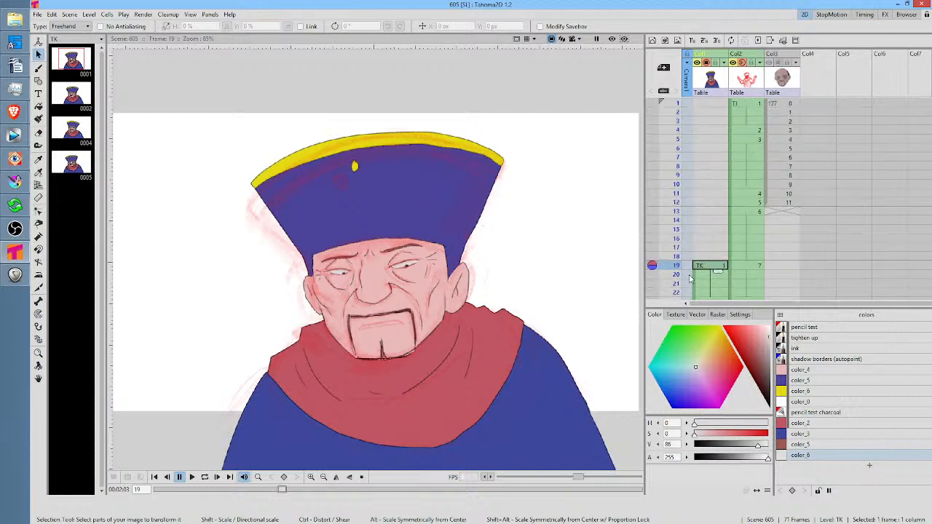
click(701, 104)
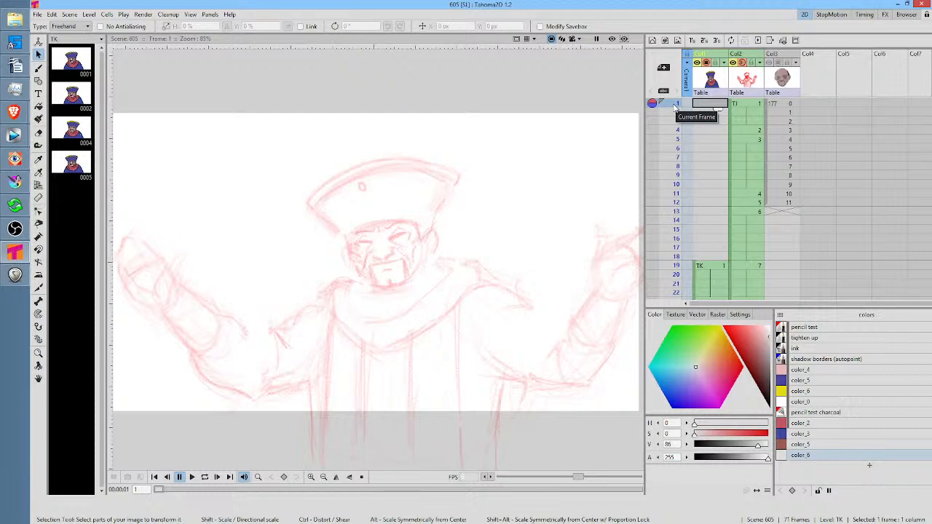
drag(675, 106, 672, 266)
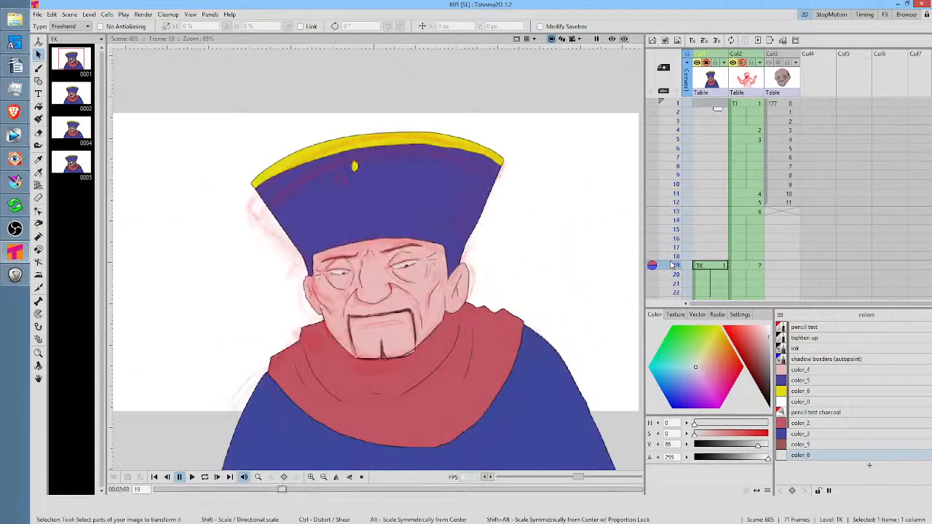
Switch to REAPER and move the Video Window clear of the music items, with a brief return to Tahoma2D before ending in REAPER
click(17, 279)
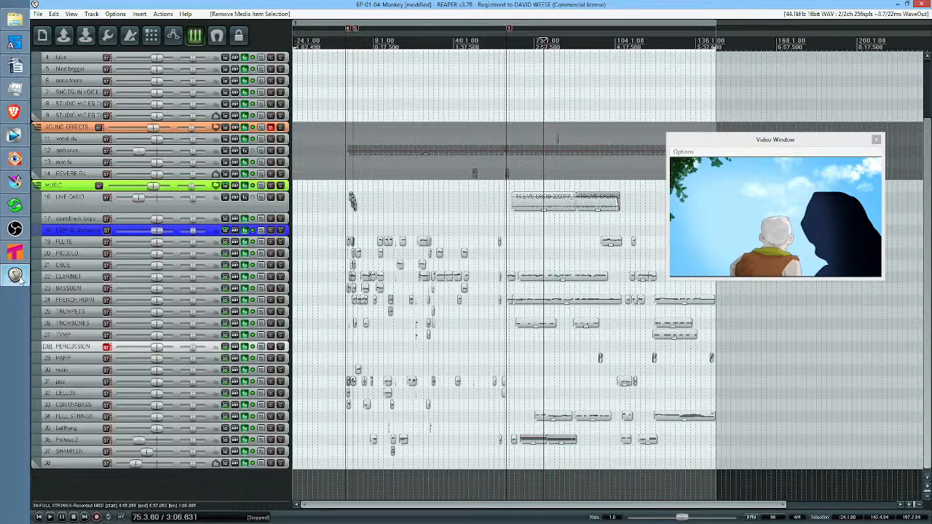
scroll(580, 232, right, 3)
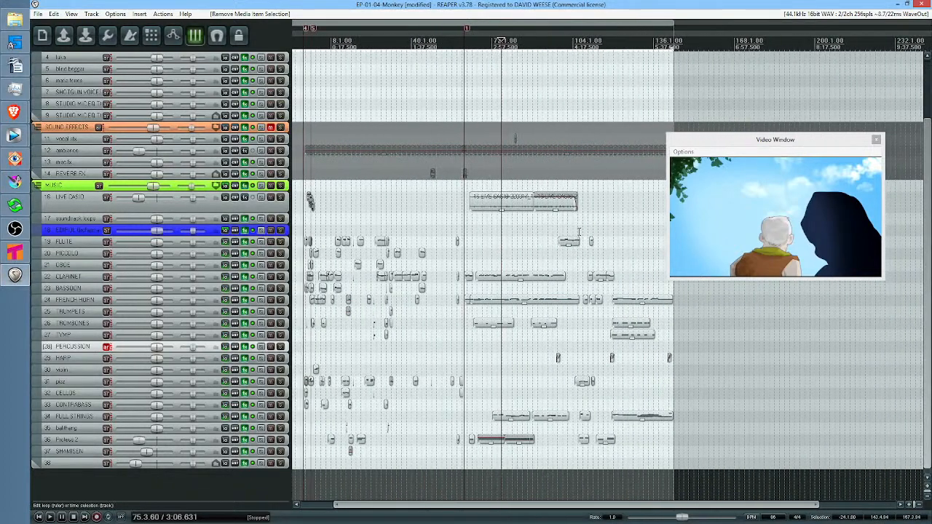
drag(793, 146, 818, 78)
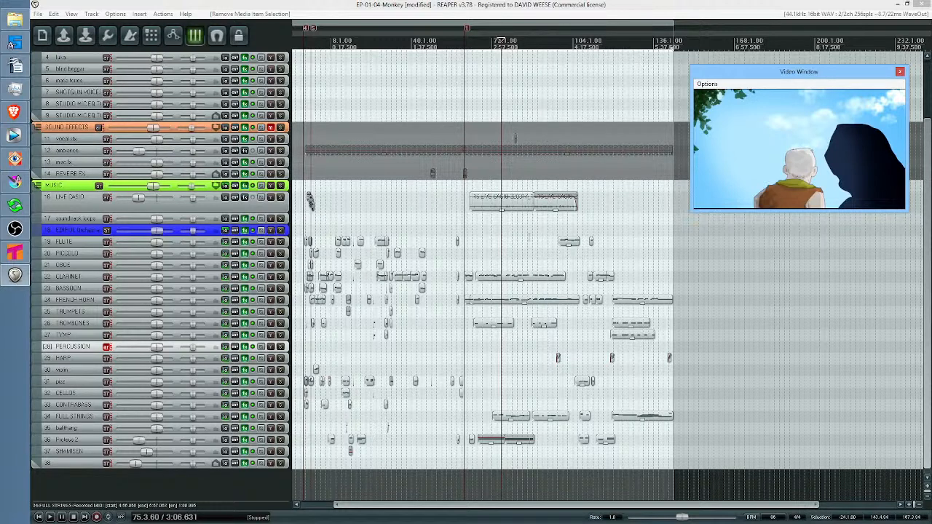
click(15, 252)
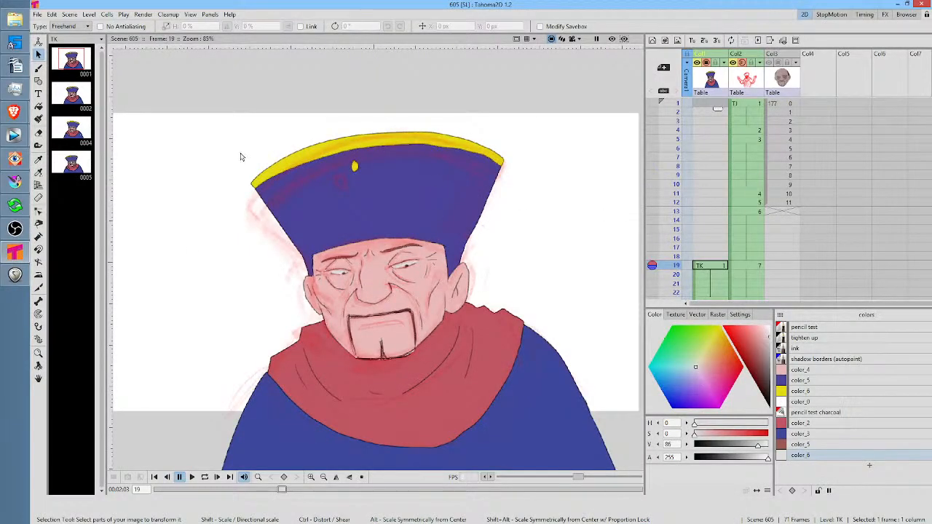
click(14, 275)
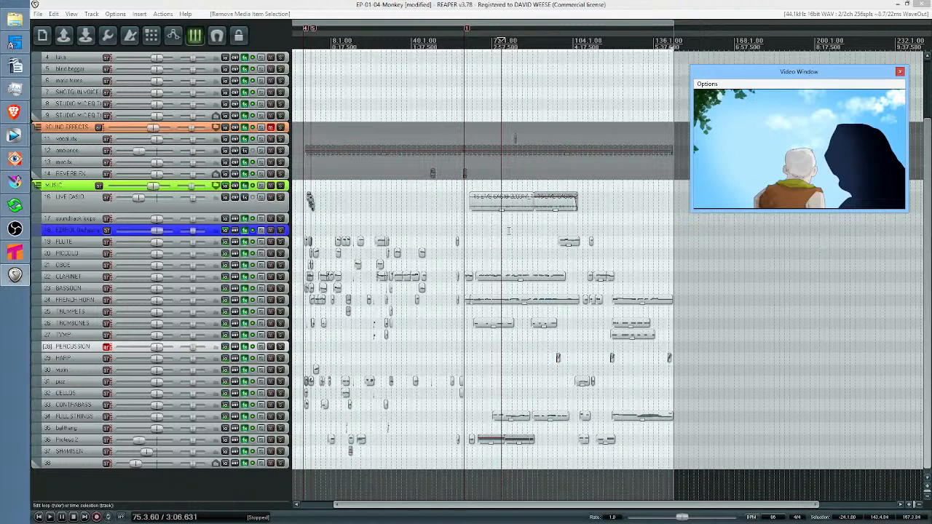
Glance at Tahoma2D, return to REAPER, and shrink the Video Window into the empty area beside the music items, trimming its height
click(18, 274)
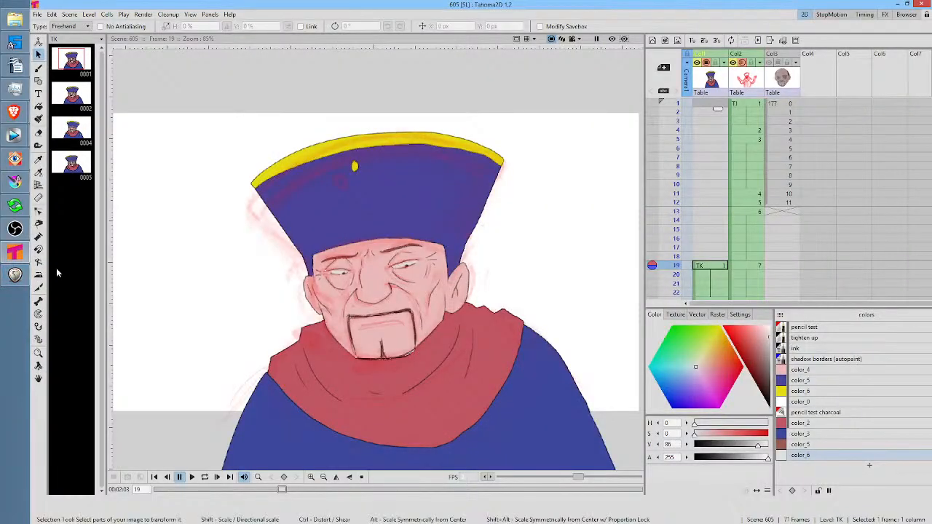
click(16, 274)
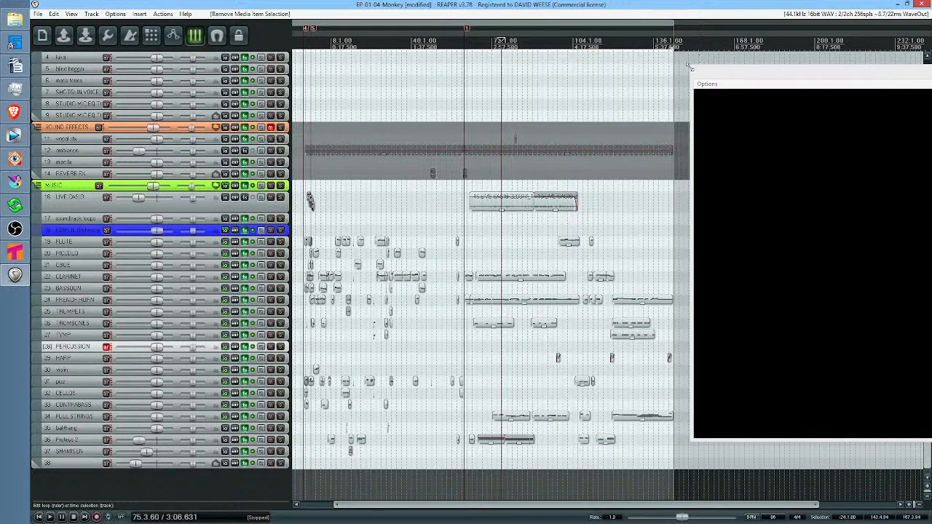
drag(690, 66, 663, 102)
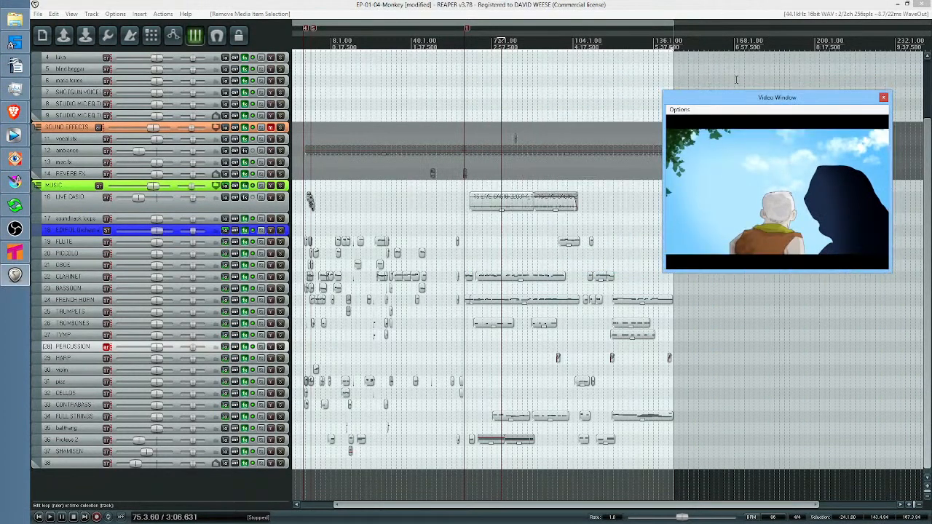
drag(763, 98, 784, 70)
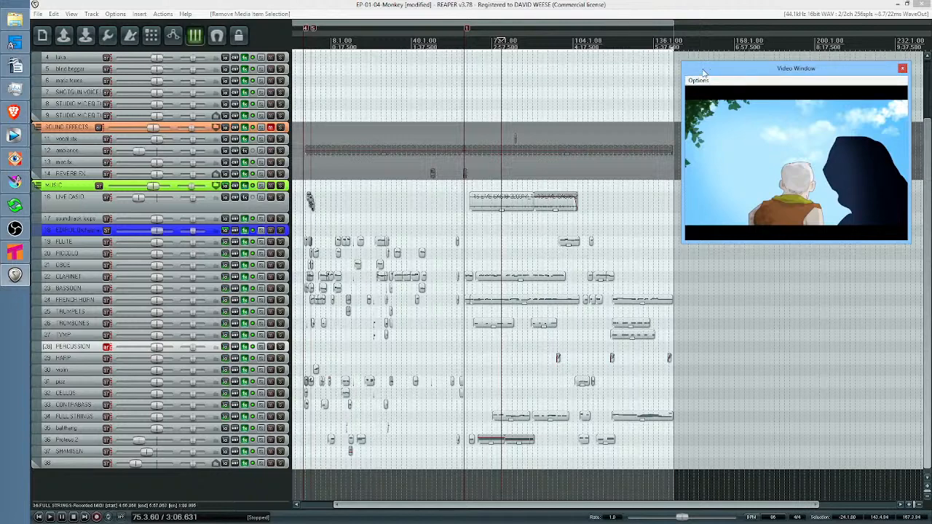
drag(757, 246, 760, 223)
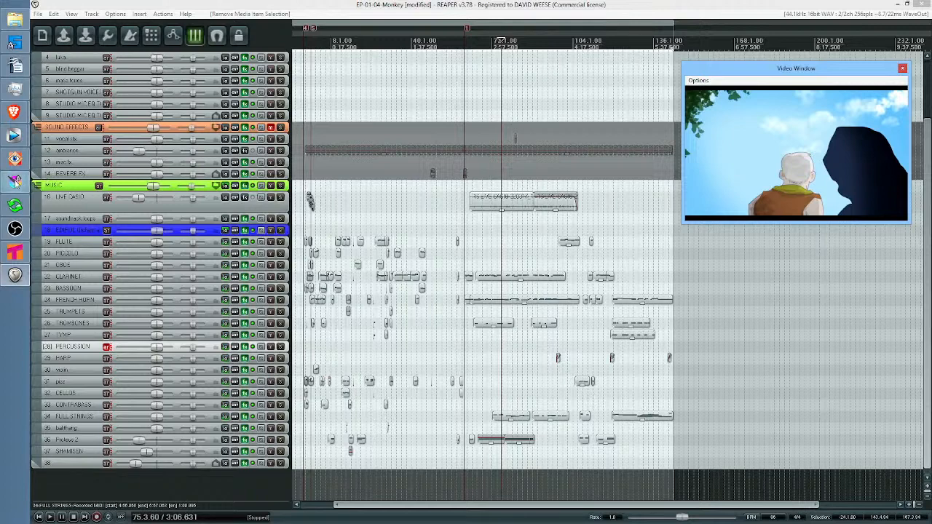
Switch to Krita and show the opening pose at frame 0 of bender-001.kra
mouse_move(18, 183)
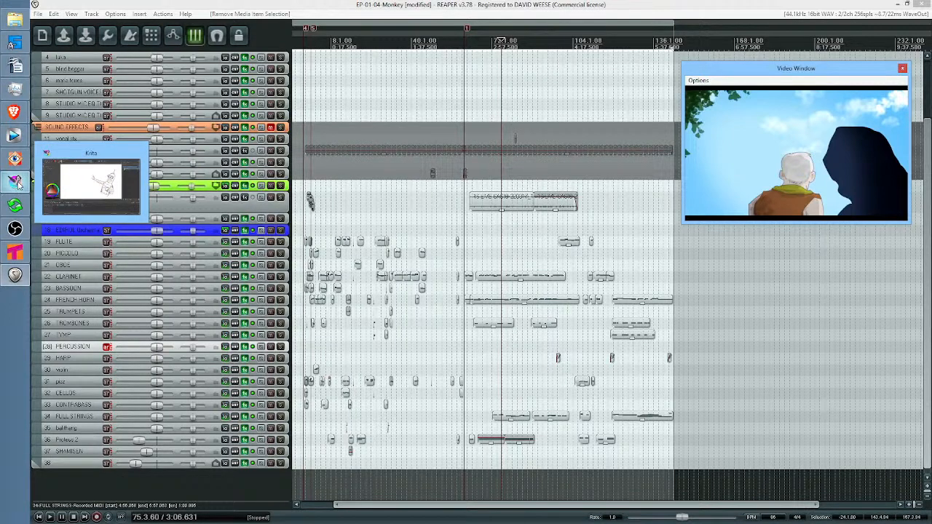
click(19, 184)
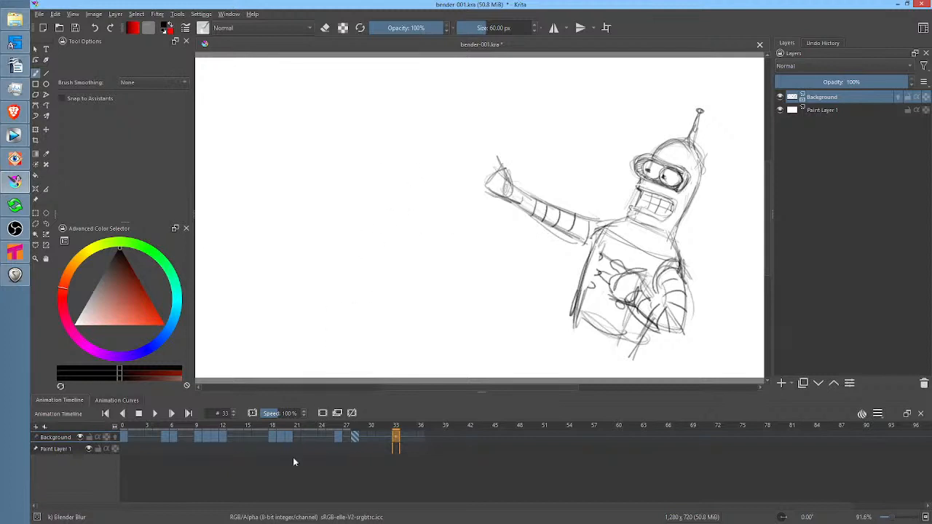
click(125, 438)
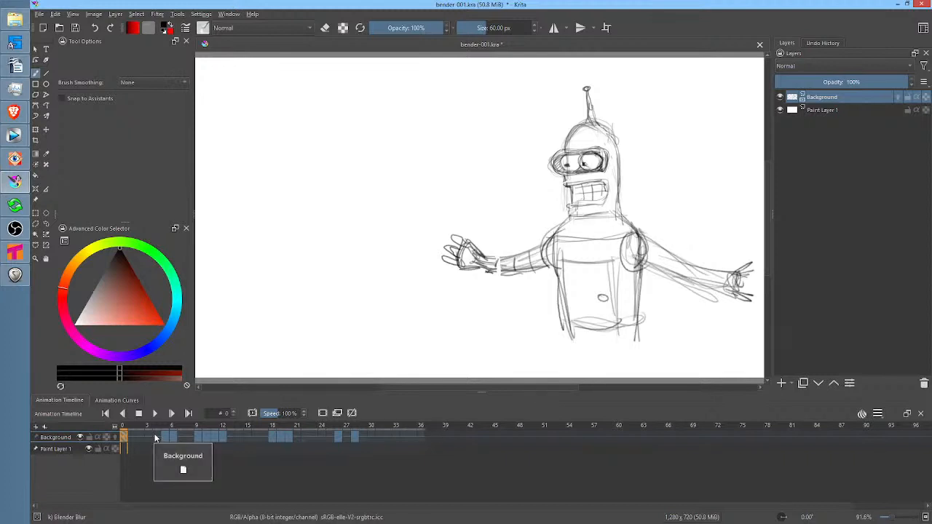
Switch back to REAPER and play the orchestral score with its video from near the episode's start, stopping after a short stretch
mouse_move(14, 275)
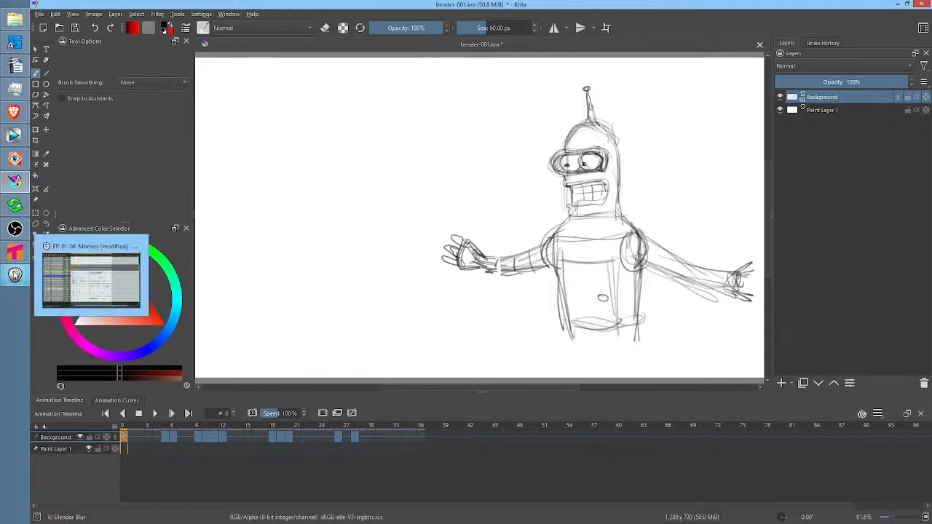
click(90, 277)
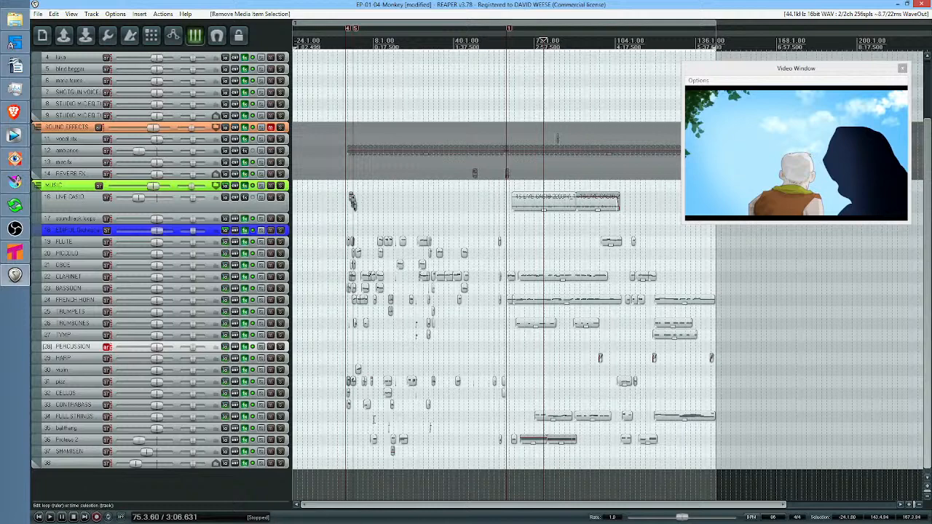
click(357, 343)
key(space)
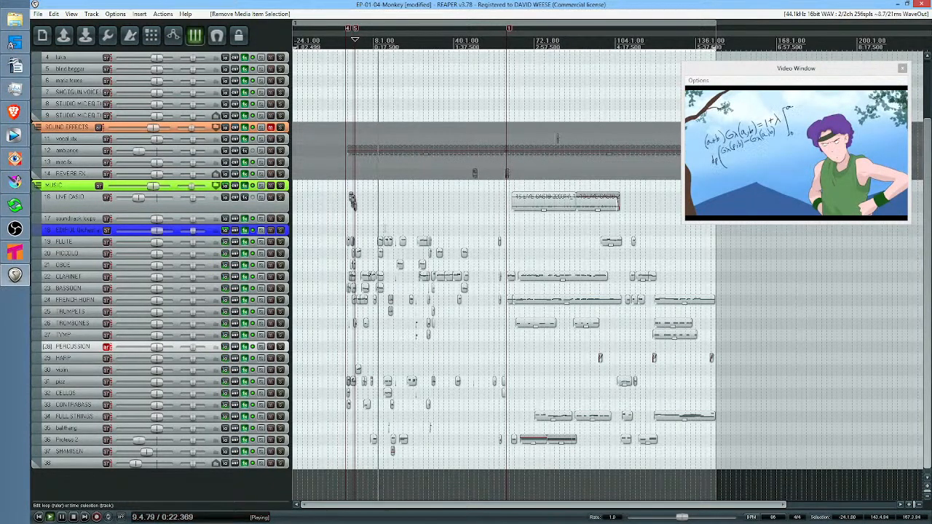
key(space)
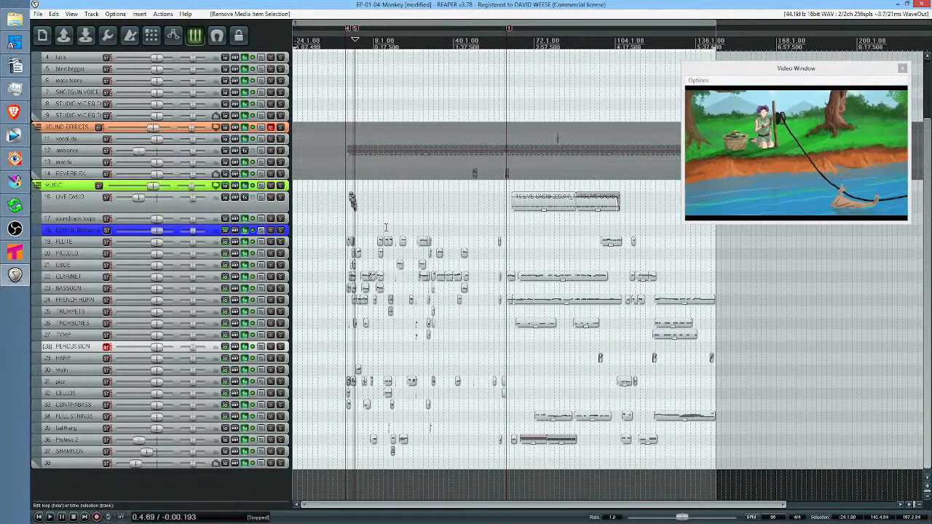
View the episode's video at about 0:25, 0:43 and 1:05 by placing the edit cursor among the music items
click(380, 220)
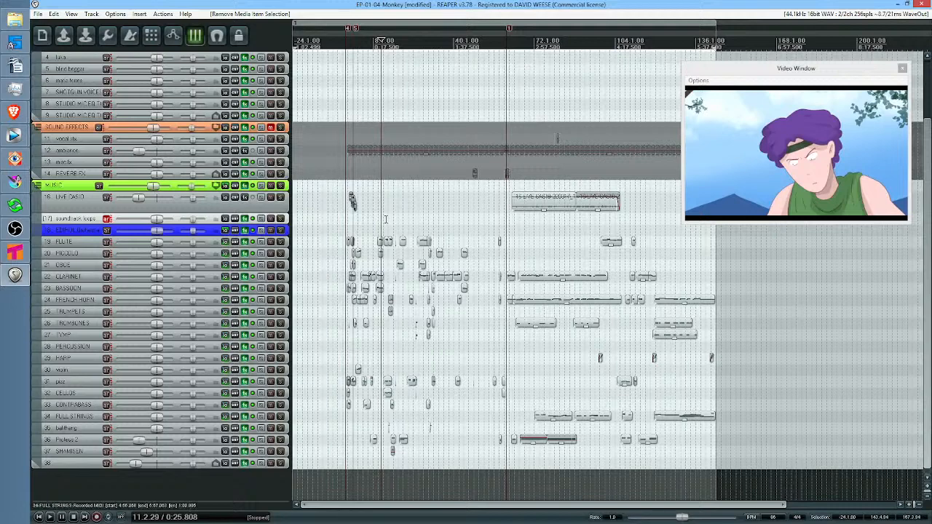
click(400, 213)
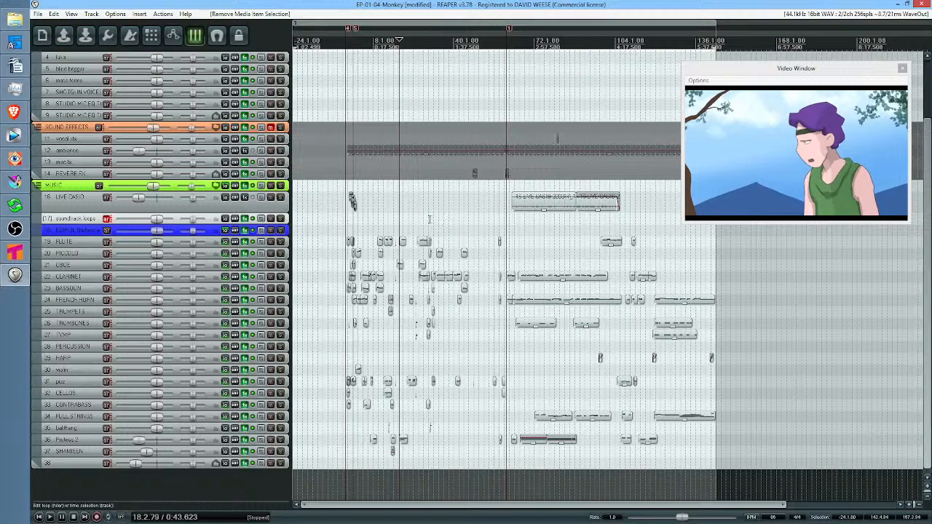
click(421, 213)
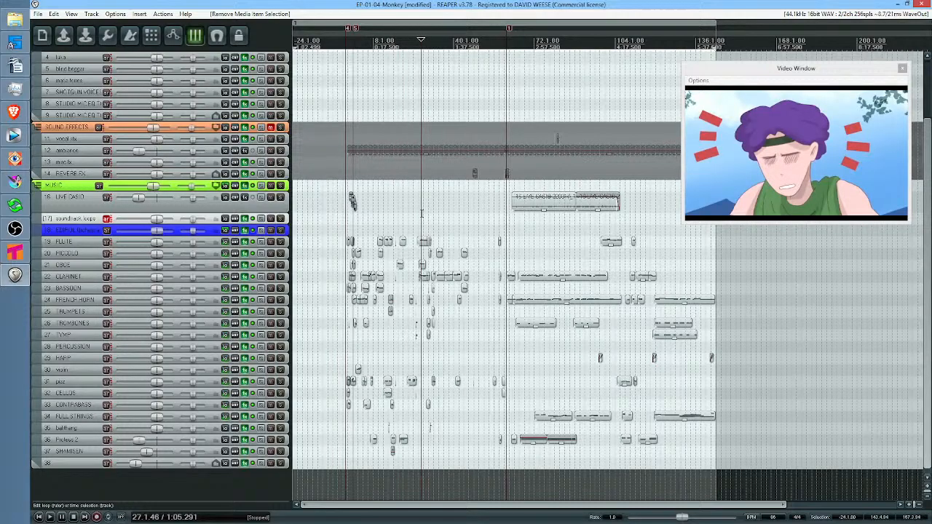
Examine the closely spaced instrument items around one minute, placing the edit cursor at about 1:01 and 0:58
scroll(432, 218, up, 3)
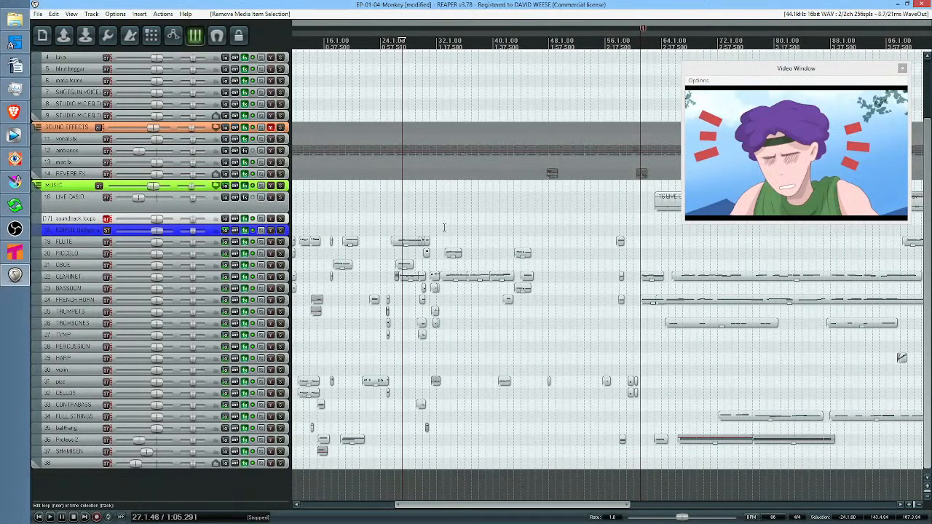
drag(451, 221, 475, 224)
click(415, 228)
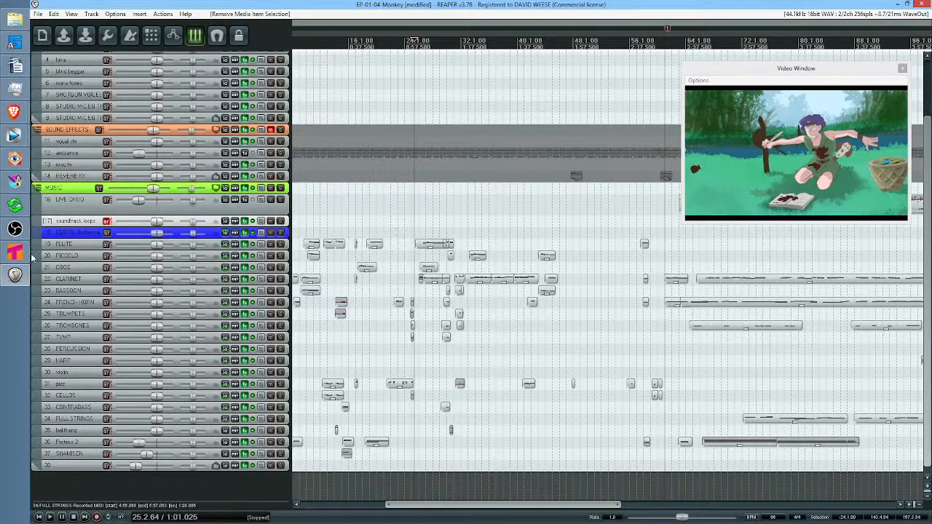
mouse_move(20, 259)
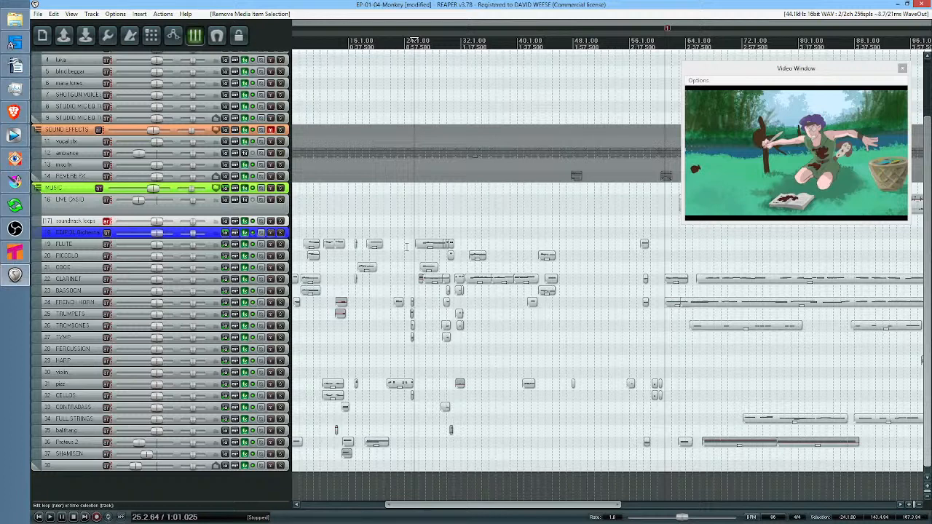
click(406, 247)
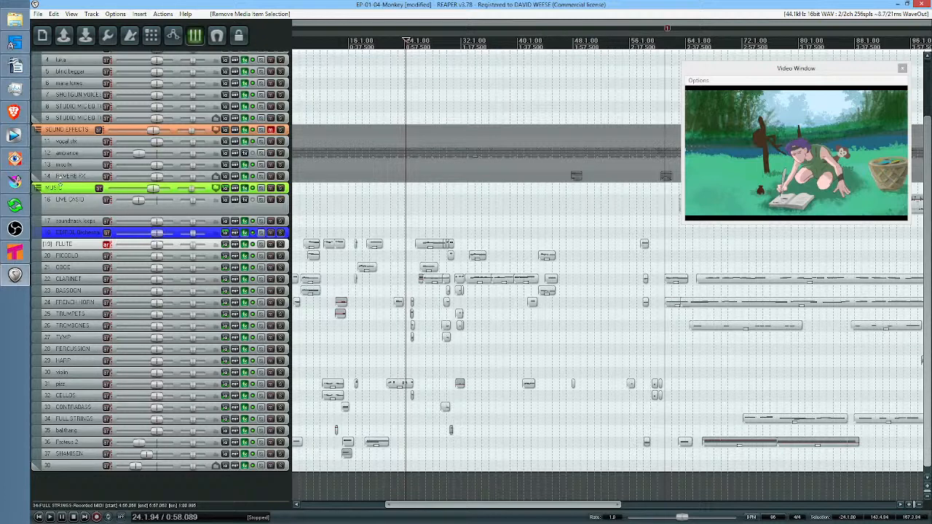
Switch to Krita, play the rough Bender animation in a loop, and stop it with frame 0 selected
mouse_move(22, 182)
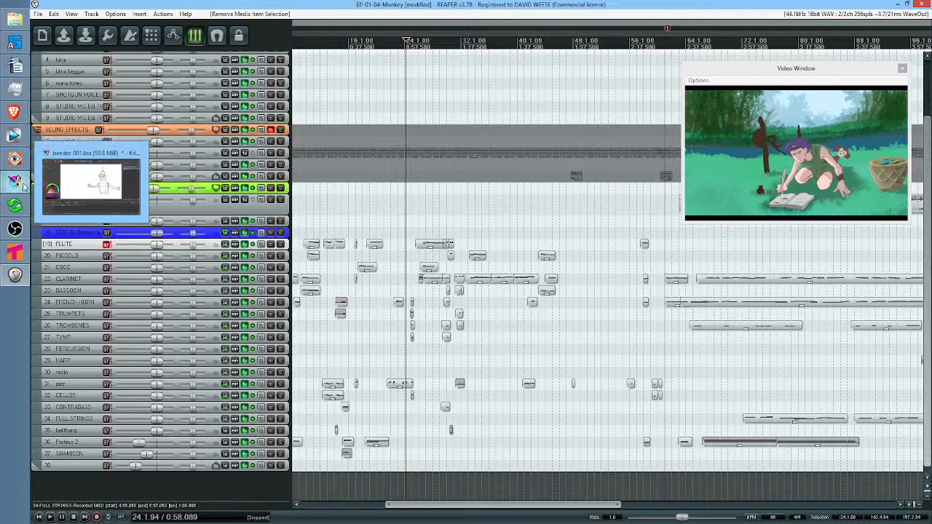
click(23, 186)
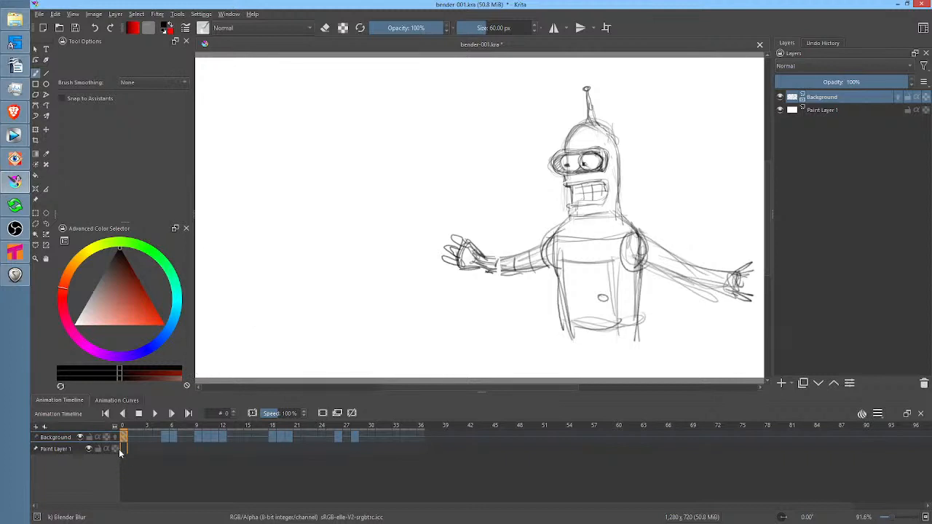
key(space)
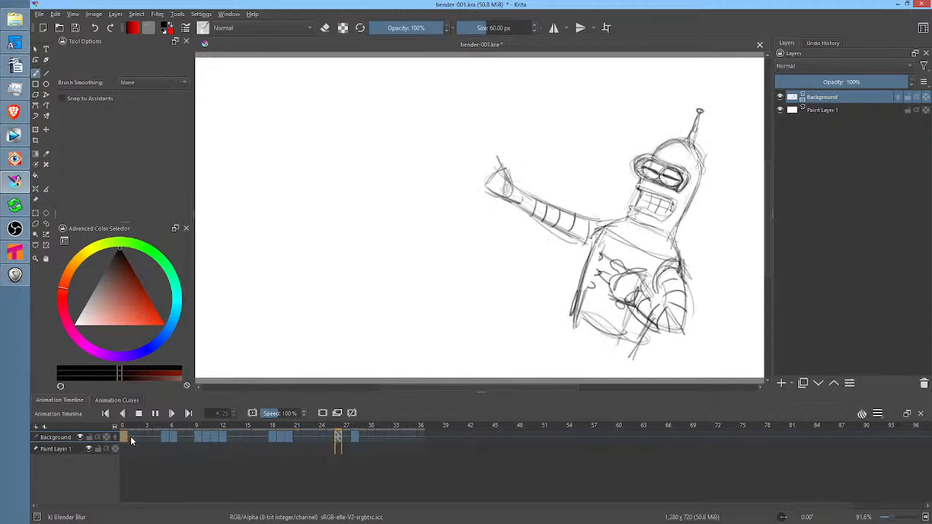
click(129, 437)
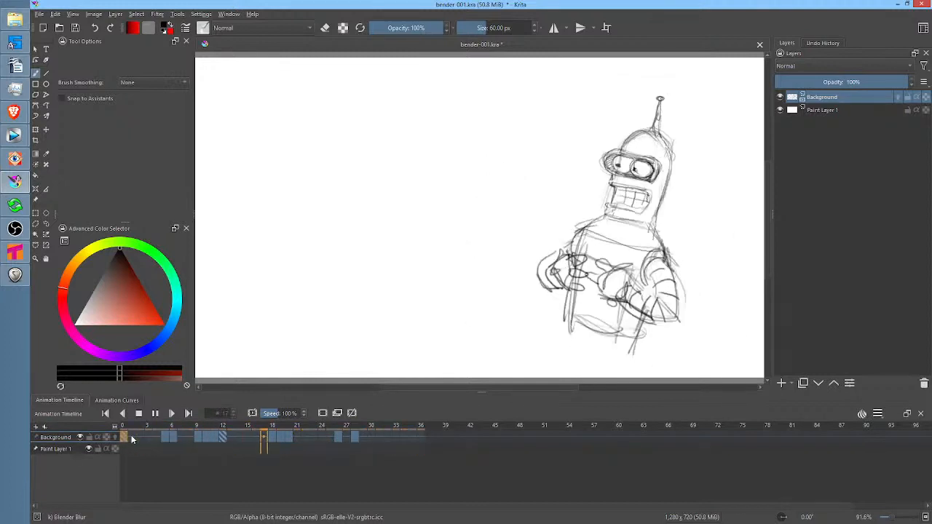
click(125, 437)
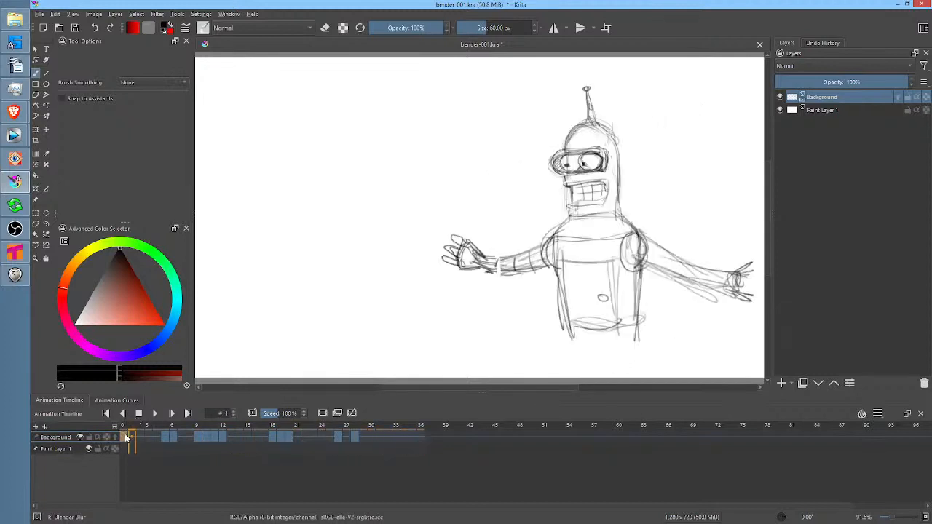
click(126, 430)
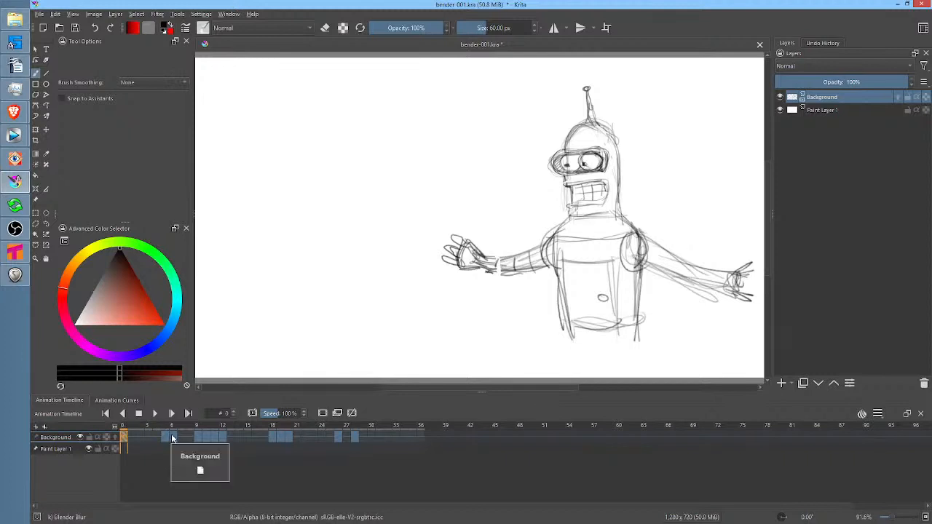
Scrub the Bender animation from frame 6 to frame 12, and compare frame 12 with the opening pose at frame 0
click(173, 437)
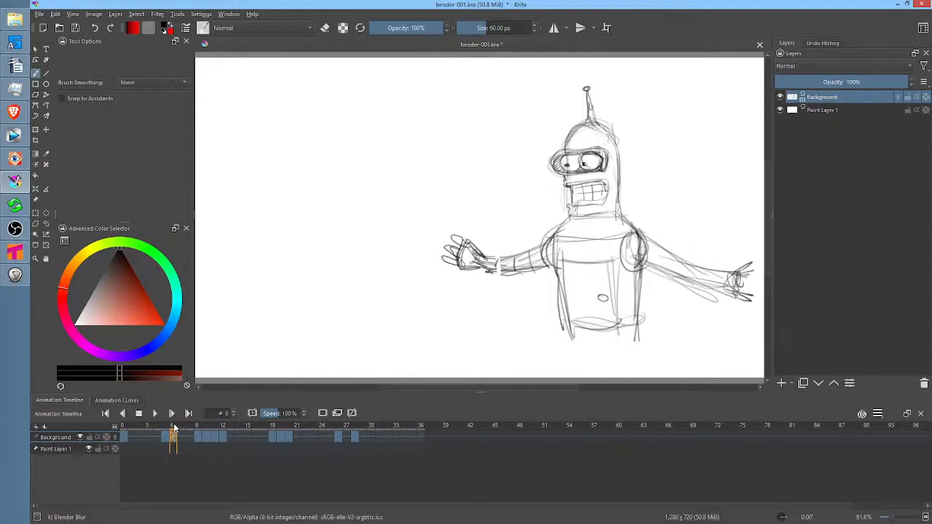
drag(173, 430, 223, 428)
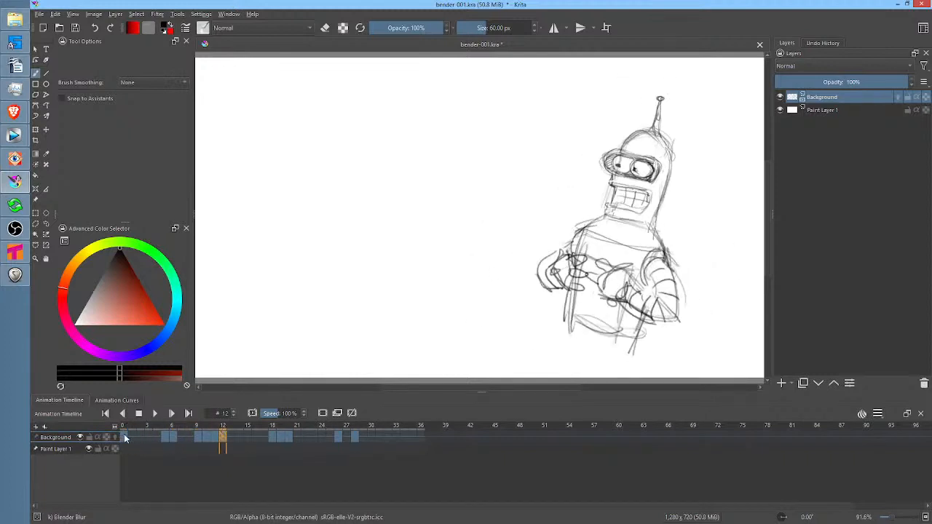
click(124, 437)
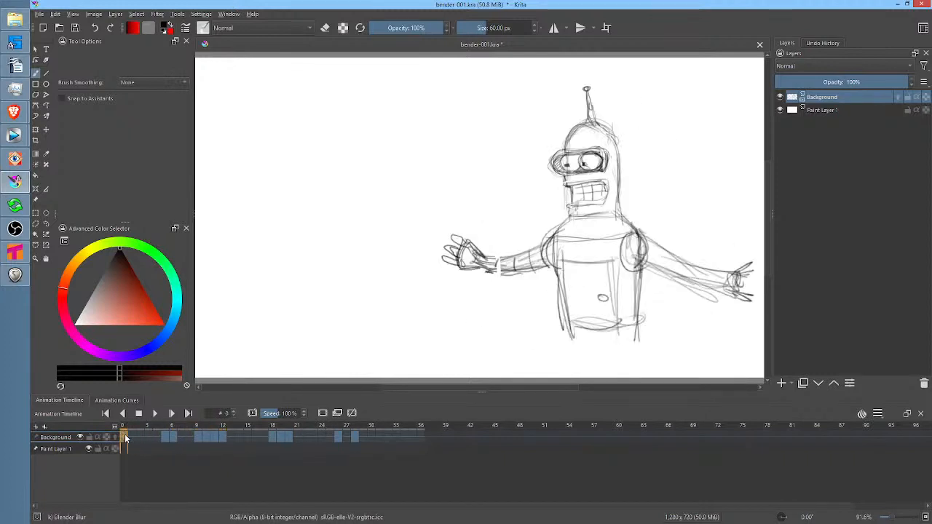
click(223, 434)
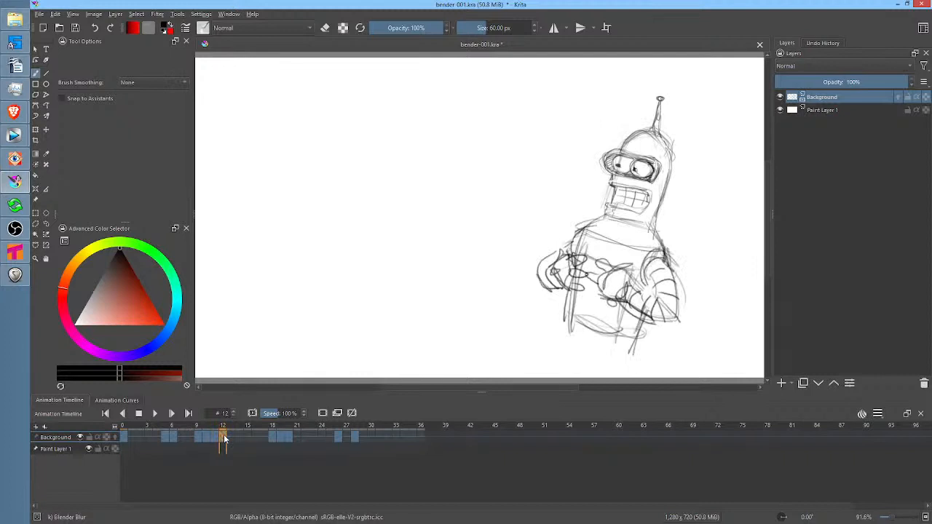
Compare the reaching pose at frame 20 with the drawings at frames 28 and 26, ending on frame 20
click(290, 437)
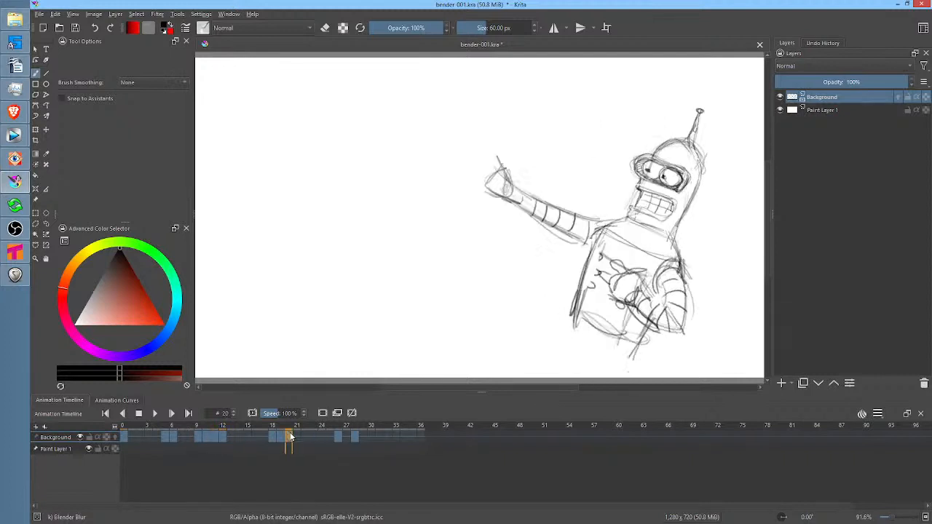
click(354, 437)
click(339, 437)
click(289, 437)
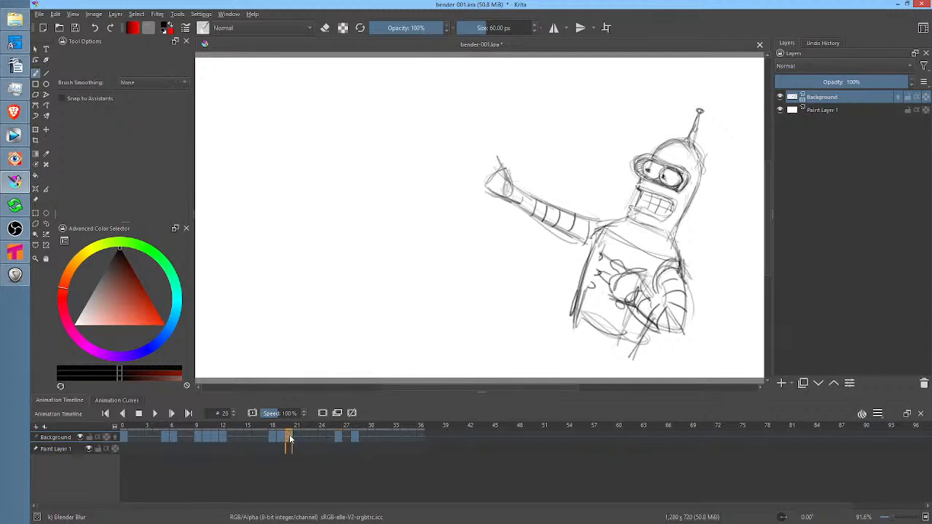
Step through the three main poses at frames 0, 12 and 20 of the Background layer
click(124, 437)
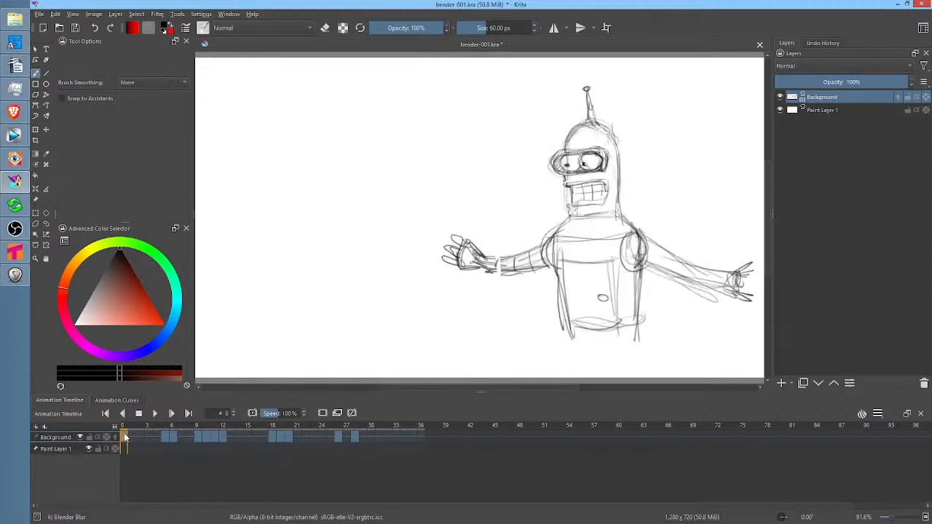
click(224, 436)
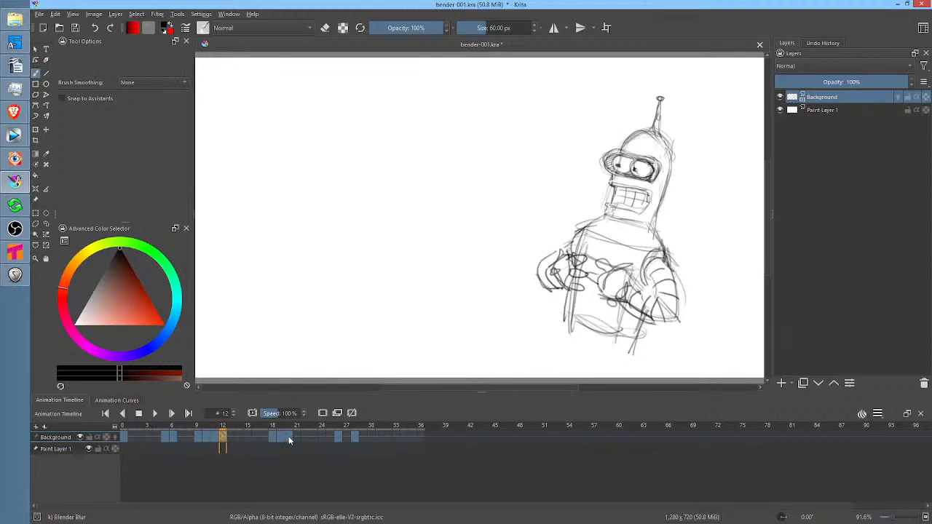
click(290, 438)
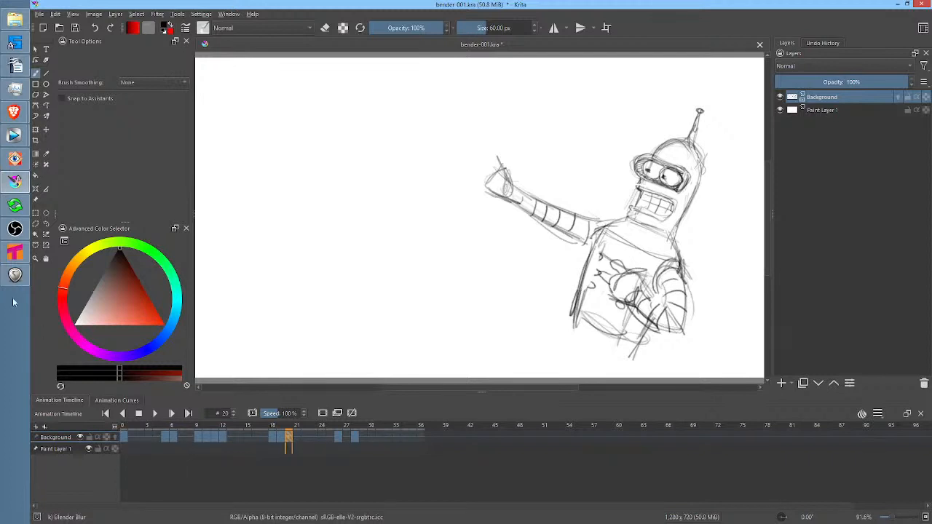
Switch to Tahoma2D and scrub the rough opening pose of scene 605 between frames 1 and 3
click(15, 252)
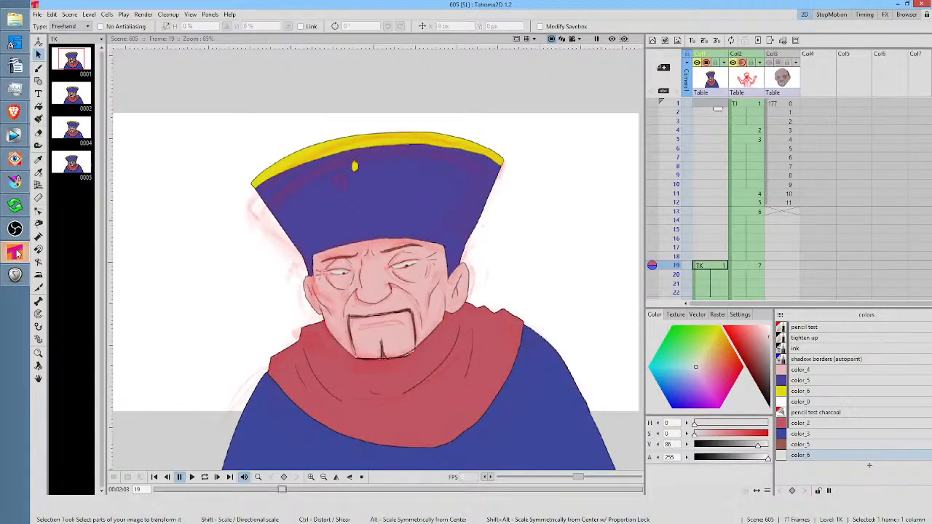
click(674, 105)
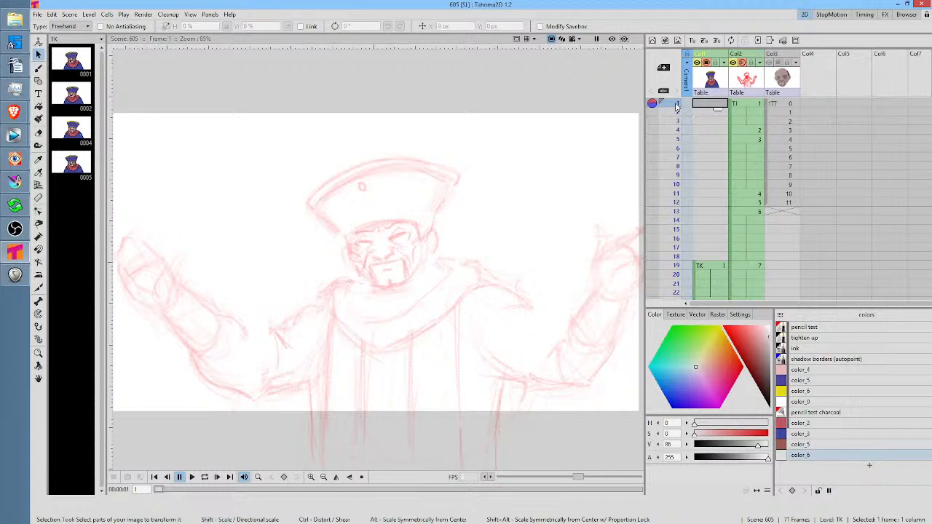
drag(676, 107, 676, 122)
scroll(676, 122, down, 1)
scroll(676, 121, up, 1)
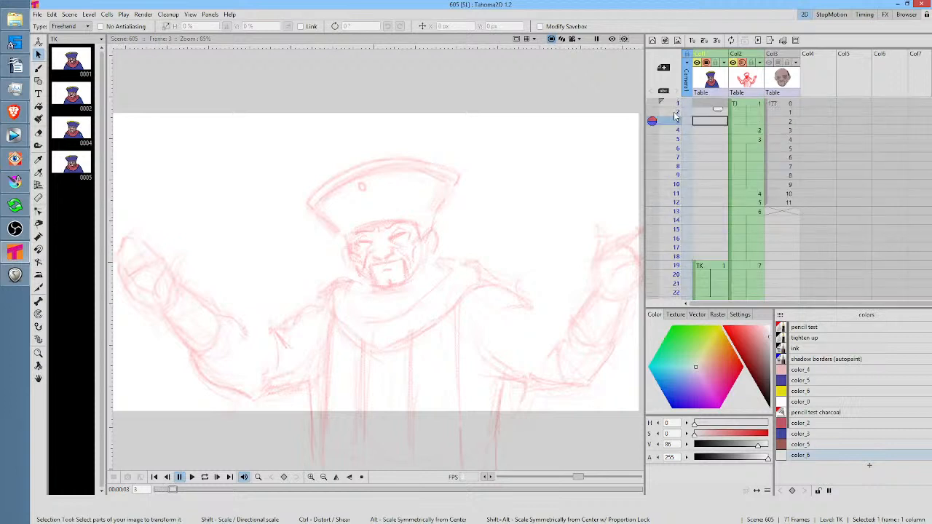
click(674, 105)
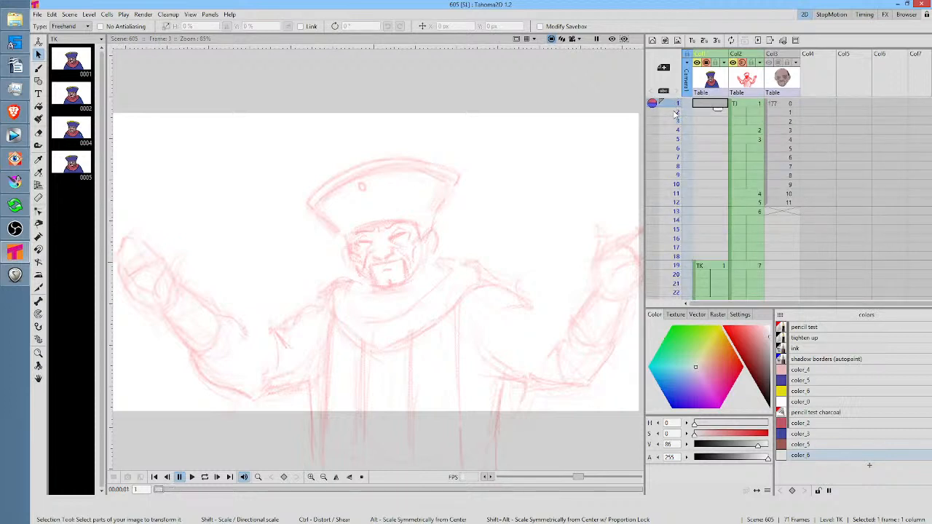
Compare the grinning rough at frame 60 with the drawings at frames 47 and 46, ending on frame 1
scroll(675, 117, down, 4)
click(676, 150)
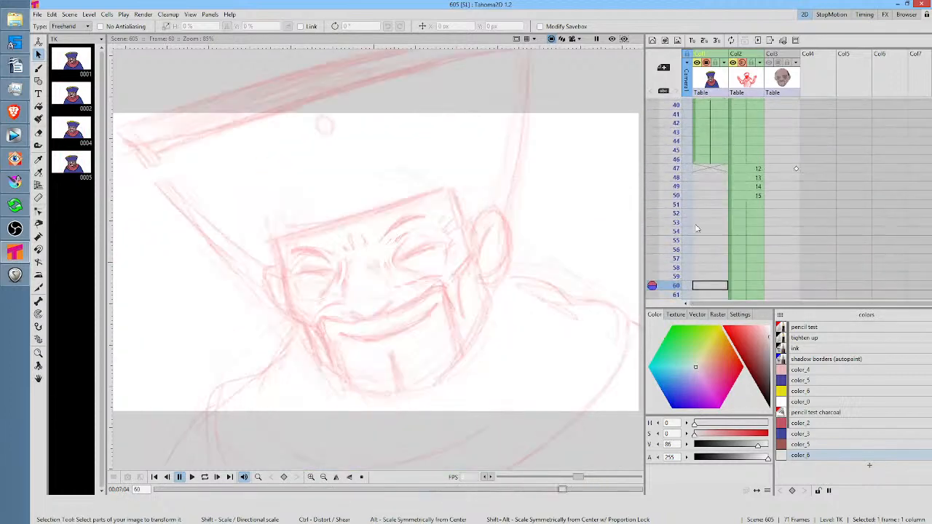
drag(684, 253, 692, 171)
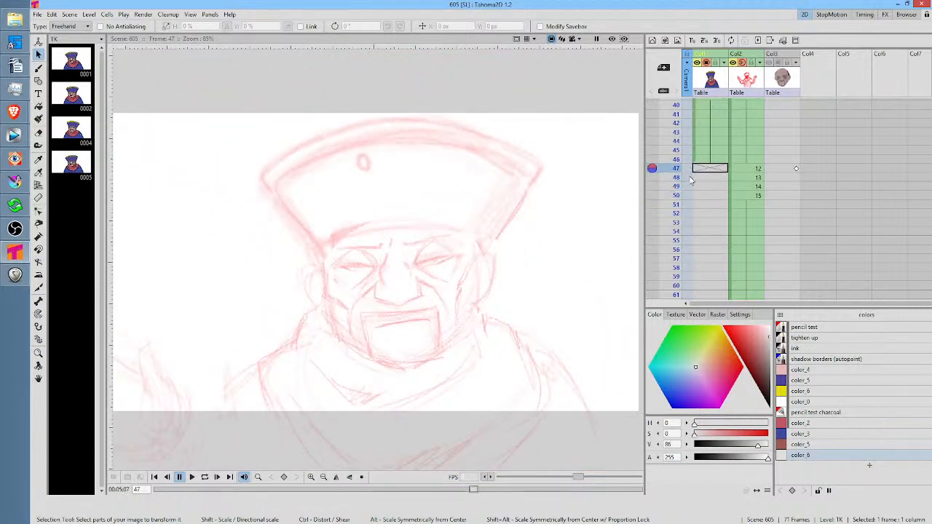
click(676, 143)
mouse_move(677, 147)
mouse_down()
mouse_move(681, 236)
mouse_move(692, 164)
mouse_up()
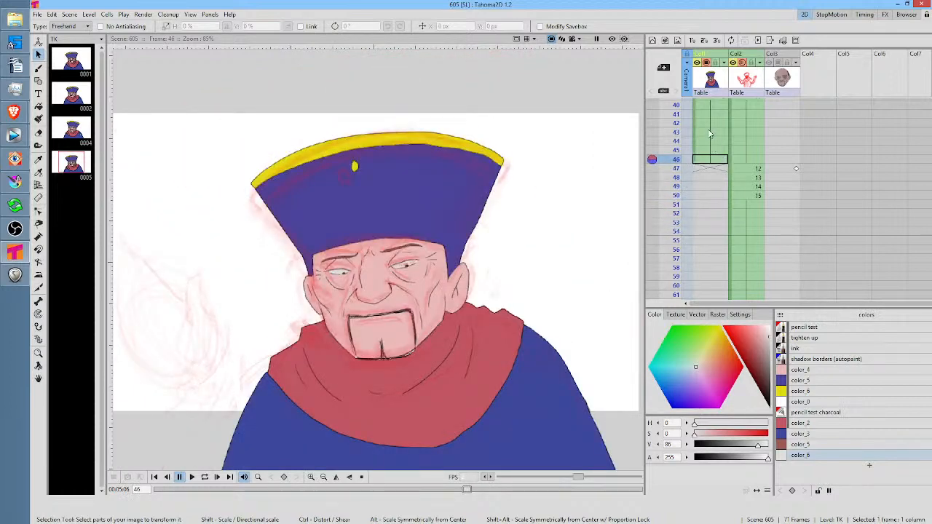
scroll(711, 135, up, 10)
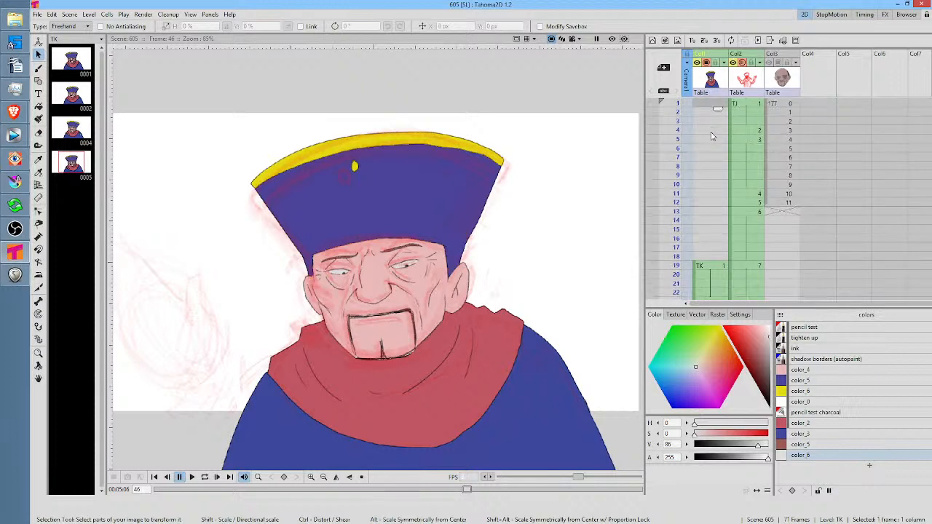
click(671, 108)
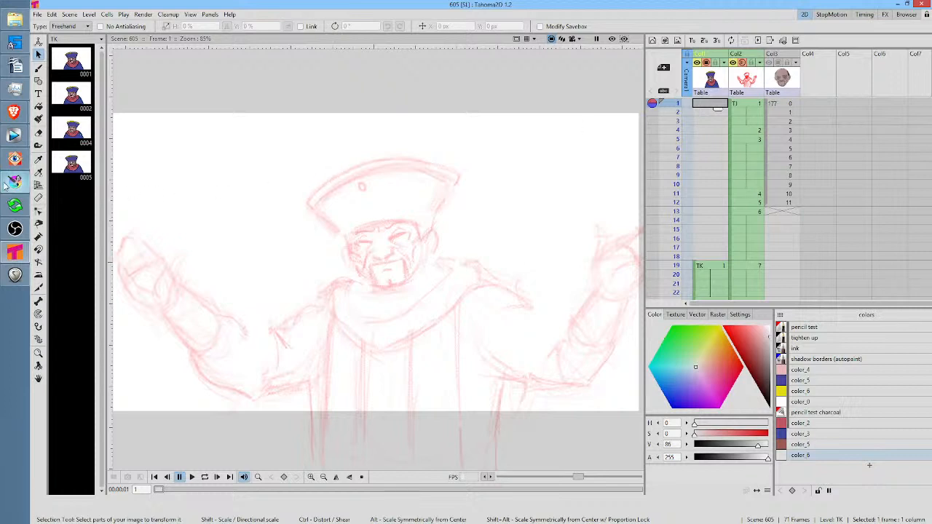
Switch back to Krita and step through Bender's key poses at frames 0, 12 and 20
mouse_move(6, 185)
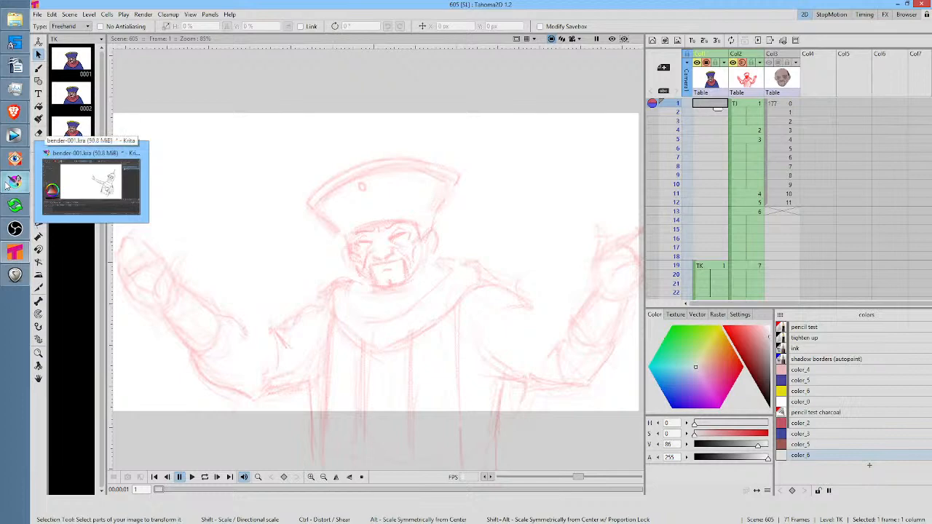
click(8, 185)
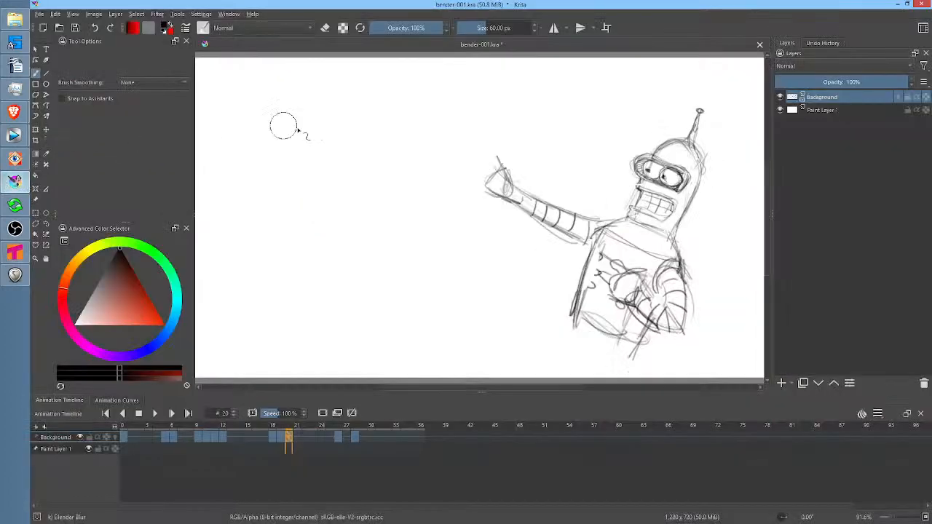
click(125, 433)
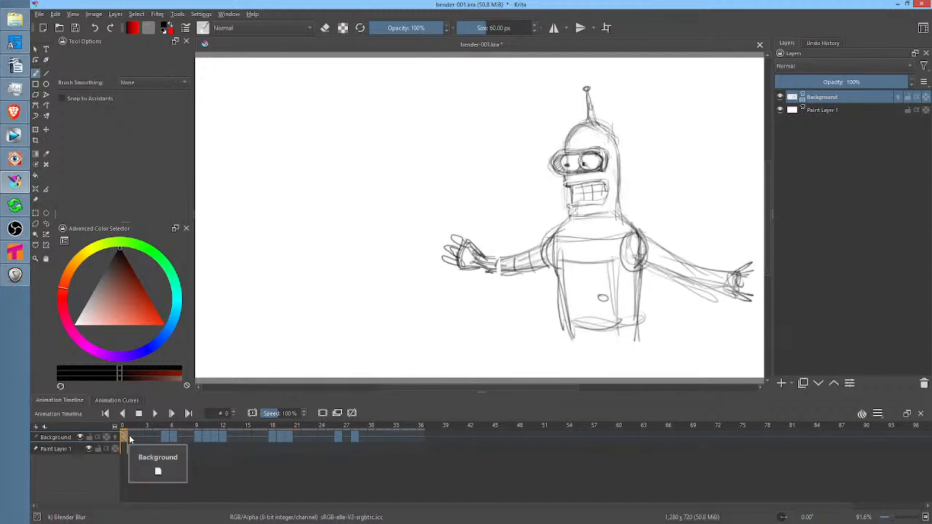
click(224, 434)
click(289, 436)
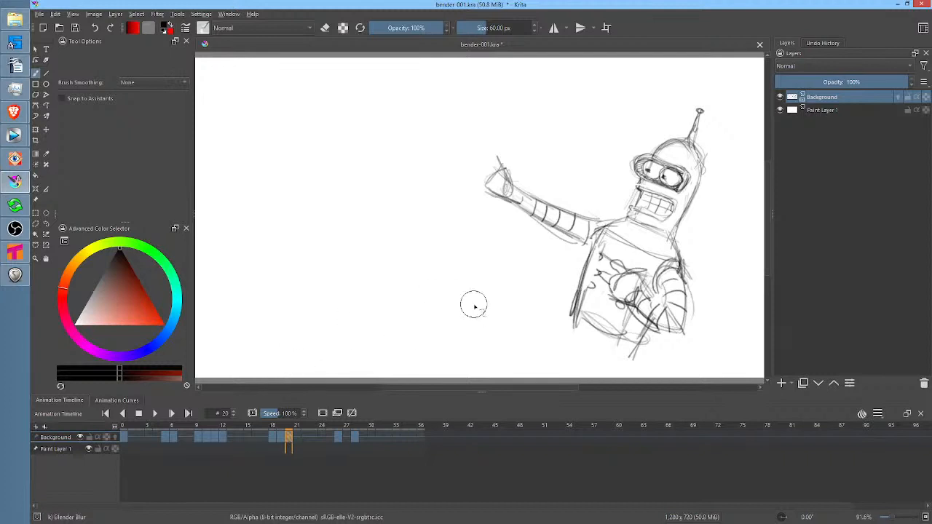
Pick the Pencil-2 brush, and scrub the Bender animation back from frame 20 to frame 4, stopping at frame 8
right_click(333, 194)
click(396, 212)
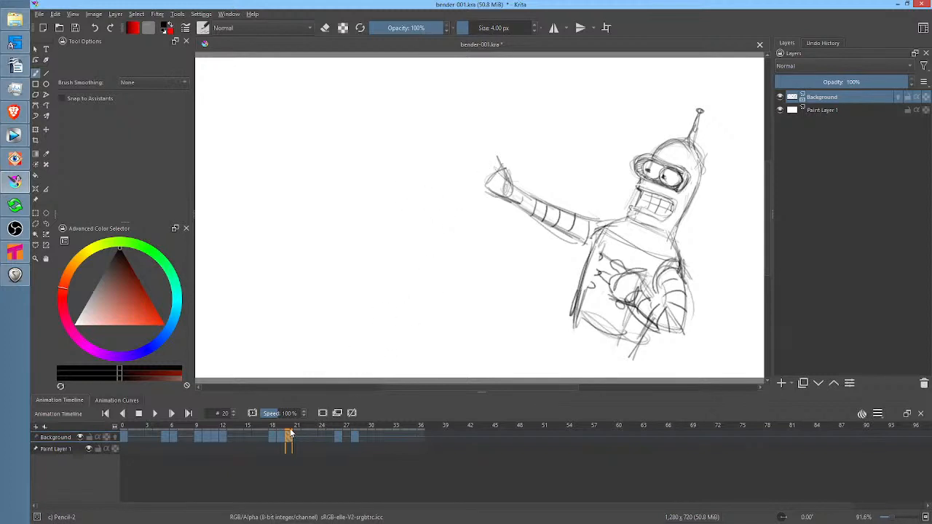
drag(290, 431, 155, 437)
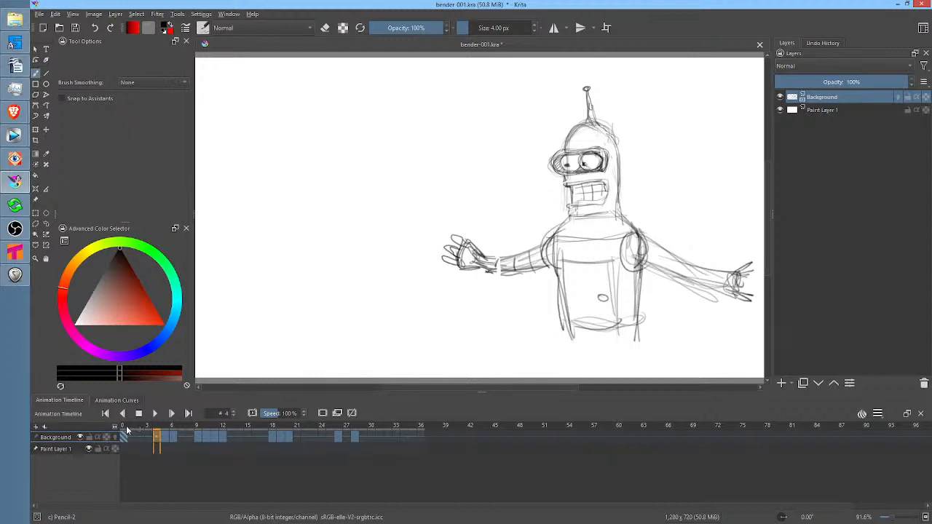
click(223, 437)
click(189, 429)
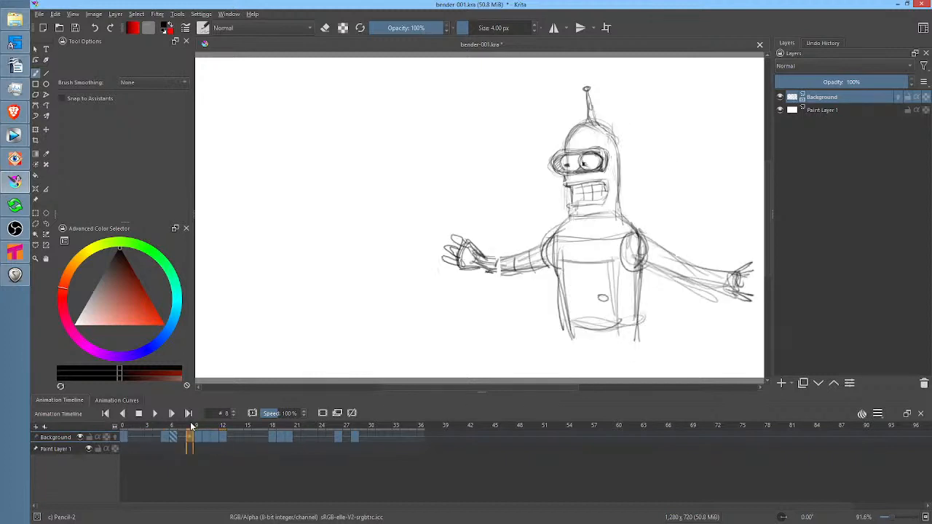
Turn on onion skins for the Background layer and examine the drawings at frames 9, 10 and 12
click(114, 437)
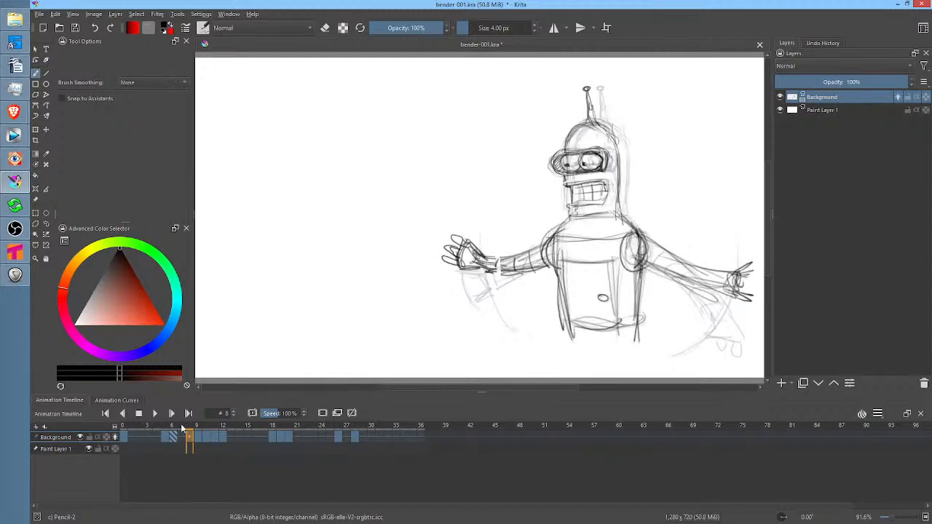
click(197, 427)
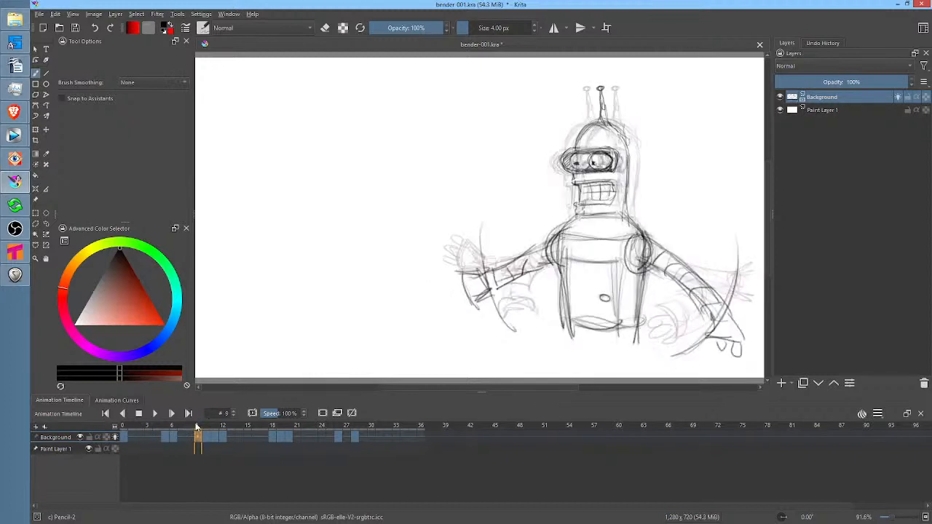
click(205, 428)
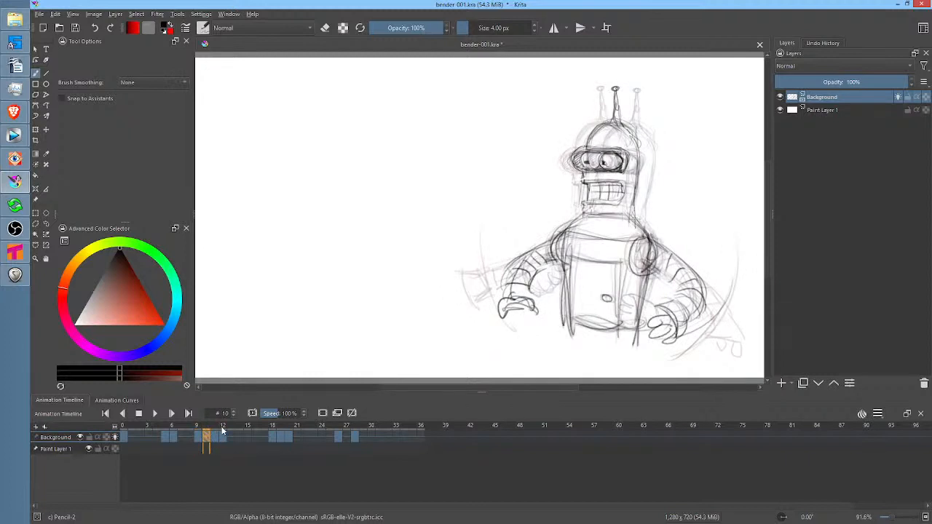
click(223, 429)
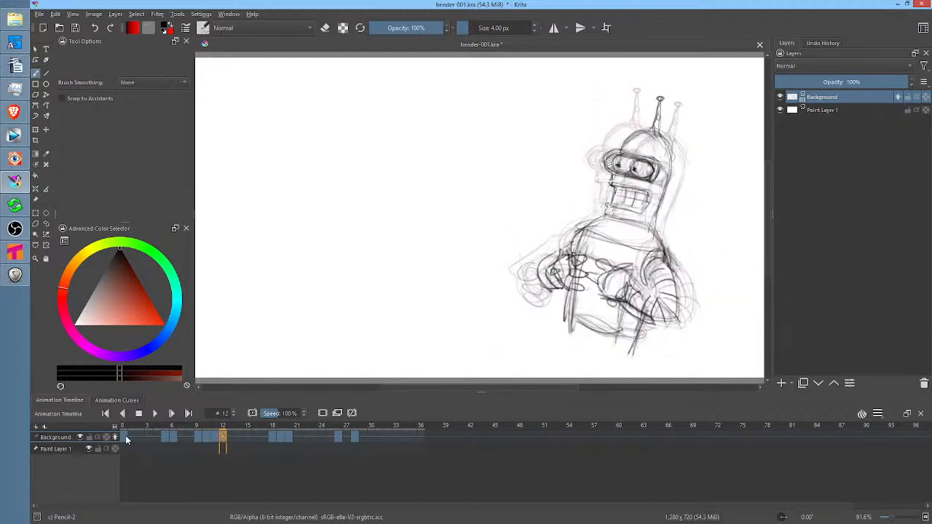
Compare the key poses at frames 0, 12 and 20 with onion skins on, ending on frame 0
click(125, 437)
click(225, 437)
click(124, 437)
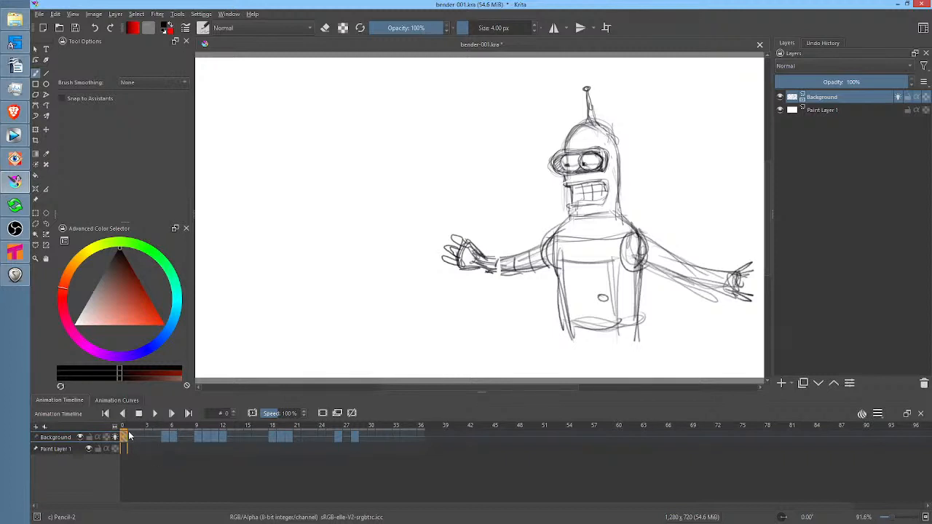
click(224, 440)
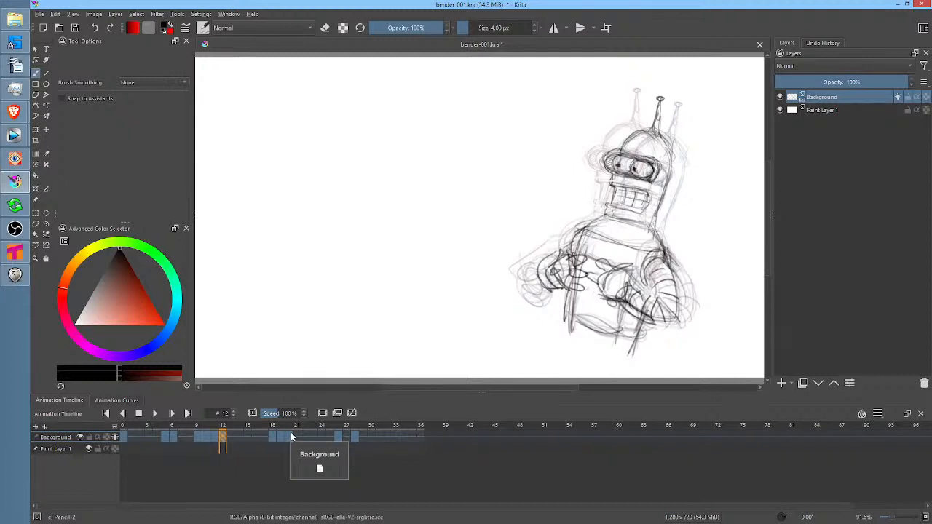
click(290, 435)
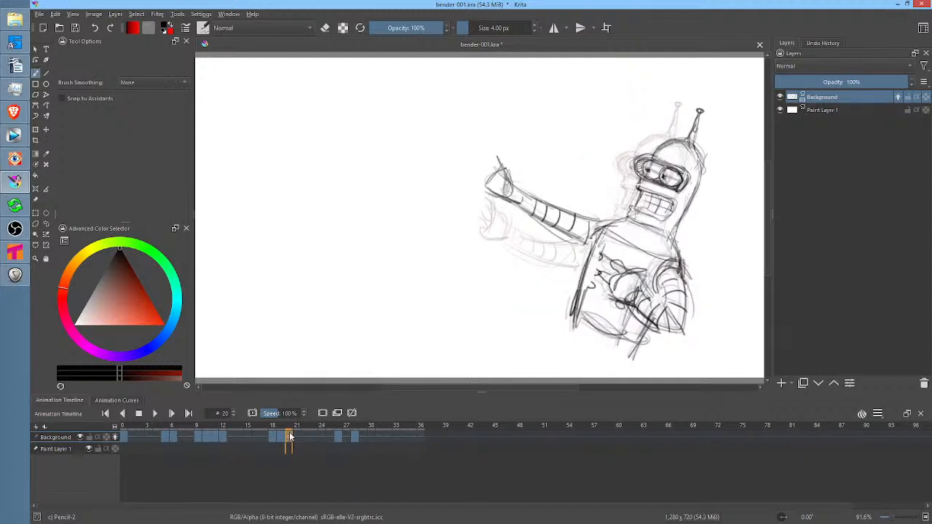
click(223, 438)
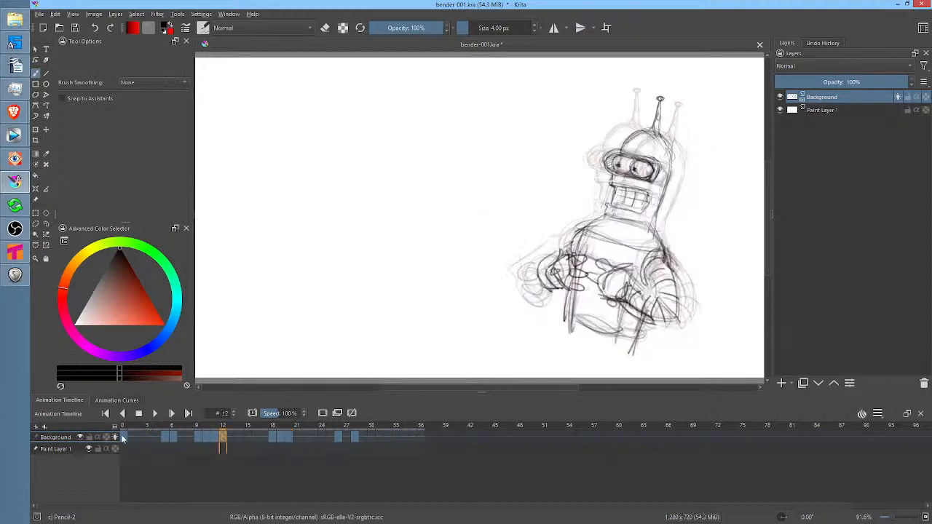
click(124, 437)
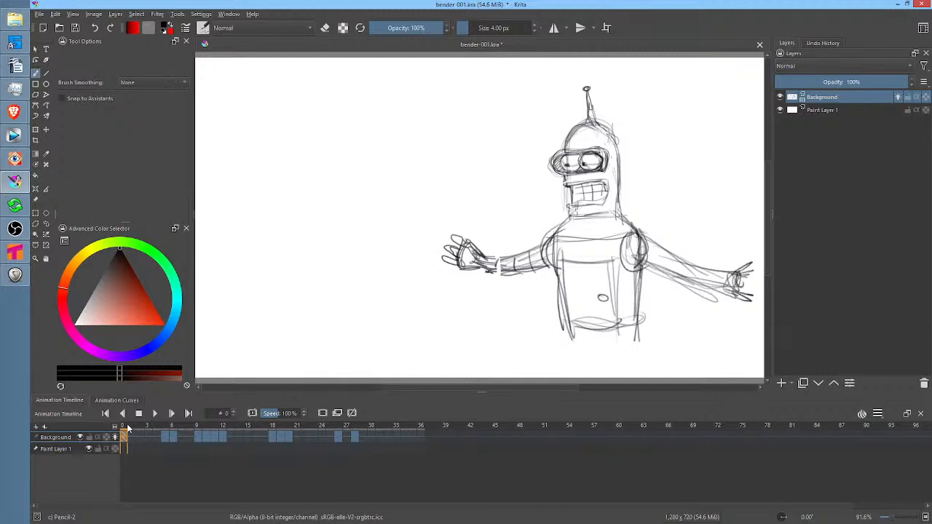
Check frames 12 and 4 against the opening pose, and play the Bender animation from frame 0 before stopping it
drag(128, 428, 124, 430)
click(223, 439)
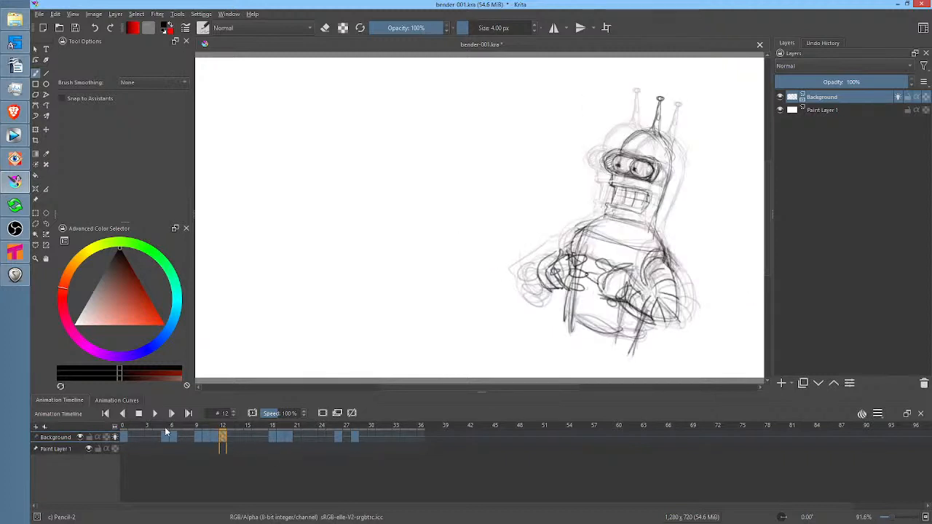
click(158, 436)
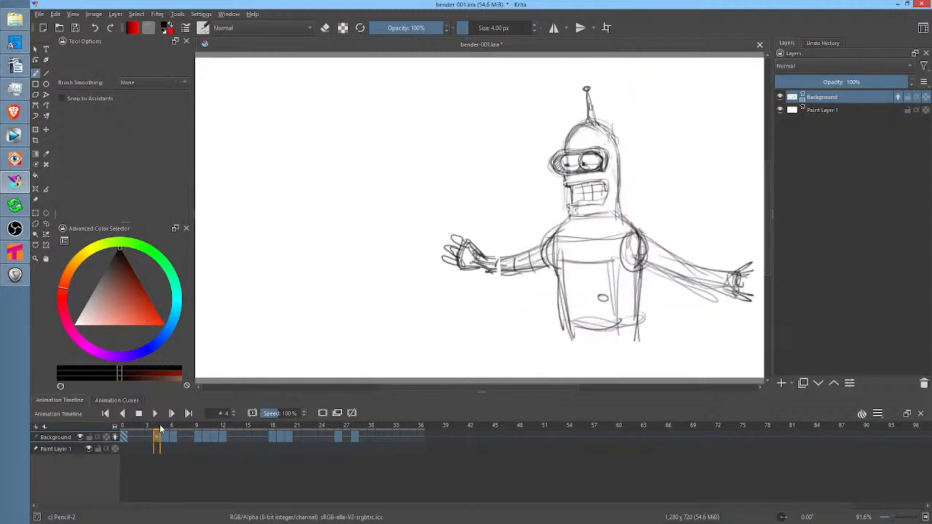
click(125, 437)
key(space)
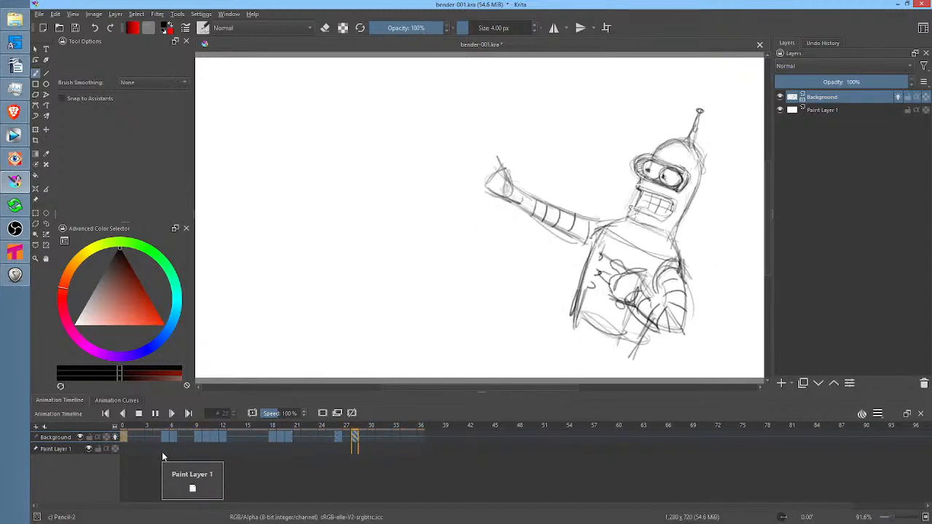
key(space)
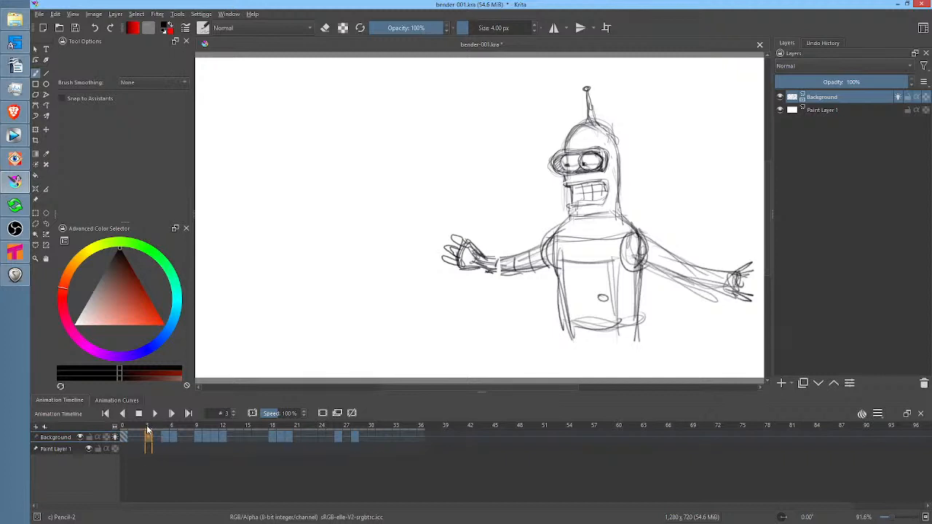
At frame 0, lower the Background layer's opacity to 25% and add a new paint layer above it
drag(149, 430, 125, 430)
mouse_move(897, 82)
mouse_down()
mouse_move(792, 89)
mouse_move(808, 83)
mouse_up()
drag(644, 168, 566, 192)
scroll(566, 189, up, 3)
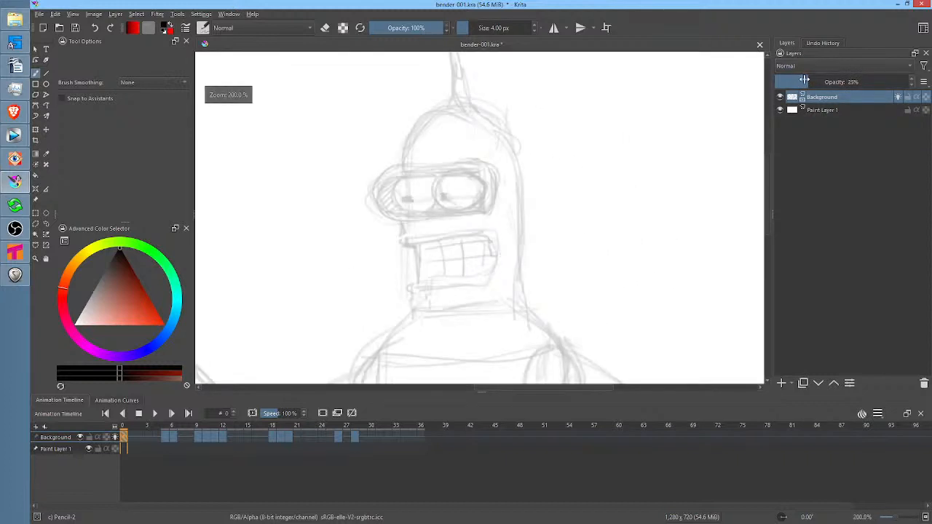
click(780, 383)
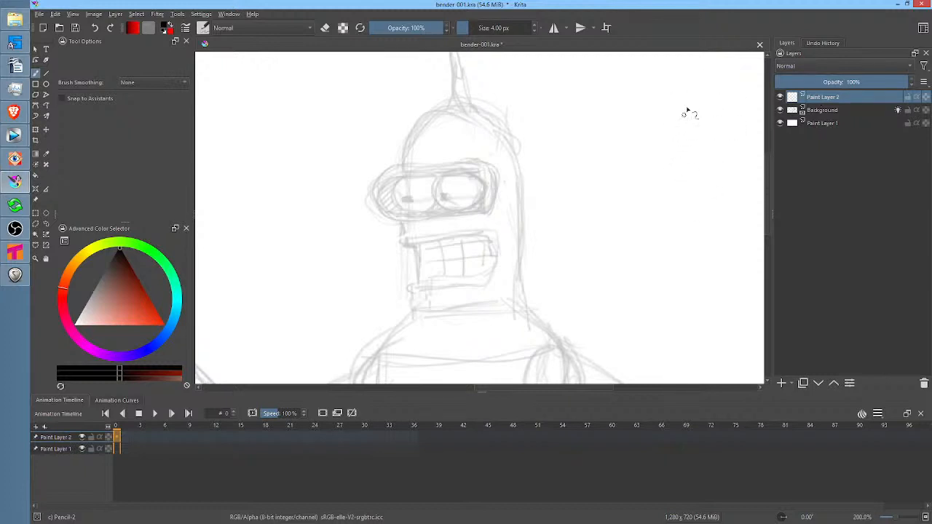
Set the Pencil-2 brush size to 3 px for inking on the new layer
right_click(740, 166)
right_click(721, 210)
click(515, 29)
text(3)
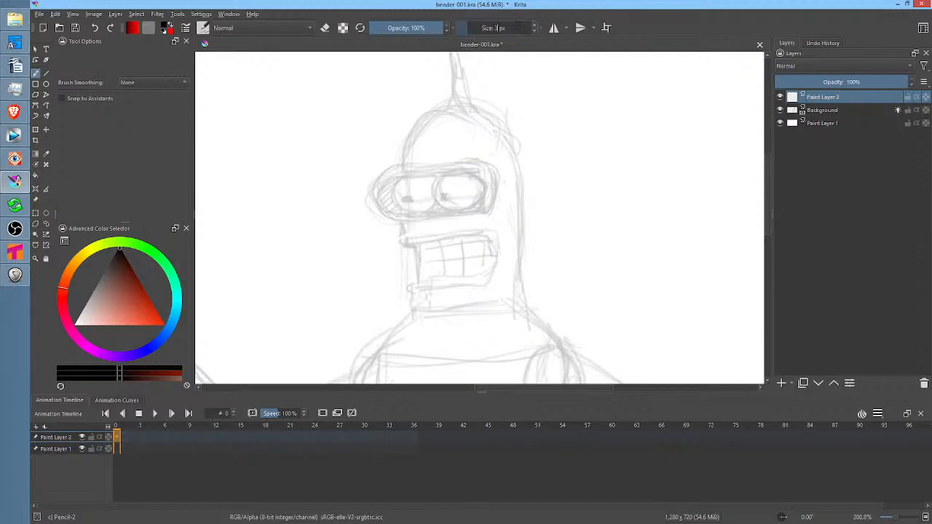
key(Return)
Ink the front curve of Bender's head with the Bezier Curve tool, from the antenna base down to the visor
click(36, 105)
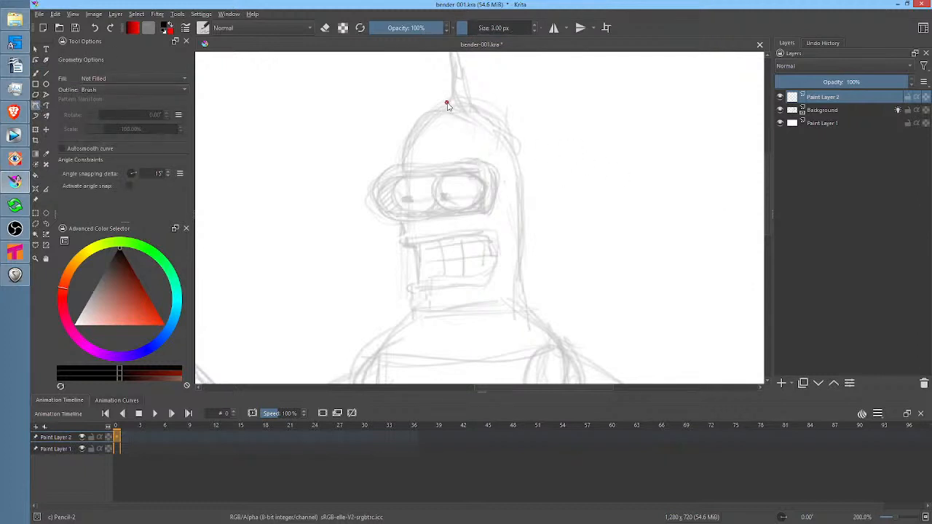
click(446, 103)
drag(403, 166, 403, 215)
key(Return)
Ink the back curve of Bender's head from the antenna base, continuing down the back side and along the head's bottom edge
click(472, 100)
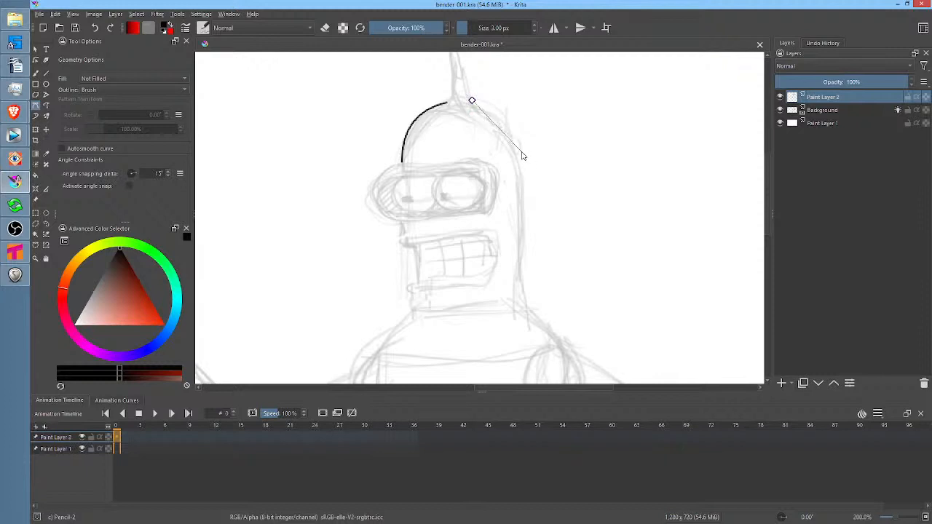
mouse_move(519, 175)
mouse_down()
mouse_move(514, 235)
mouse_move(504, 242)
mouse_move(514, 250)
mouse_up()
click(520, 175)
click(519, 172)
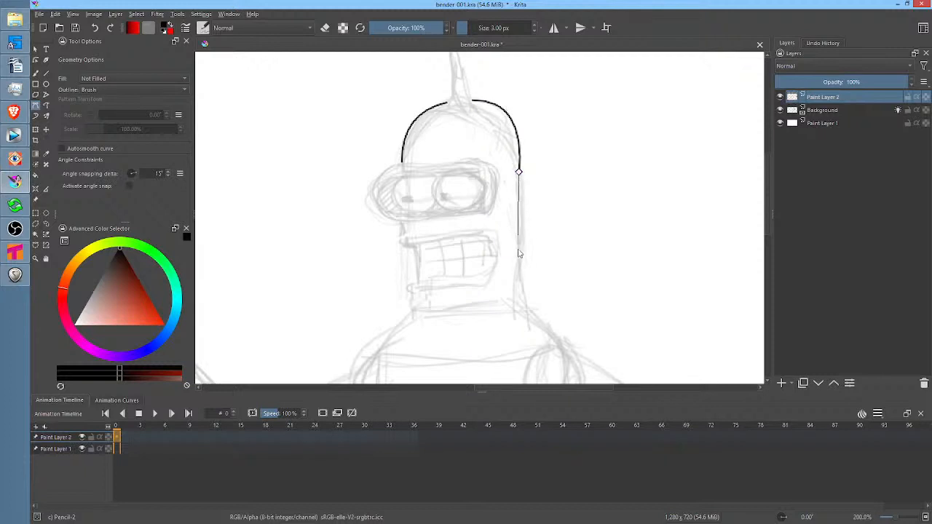
click(520, 305)
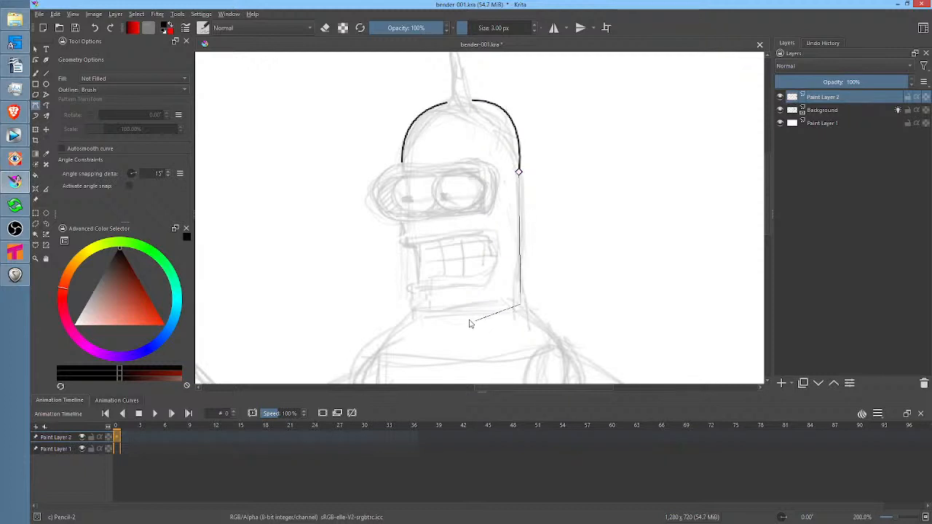
click(416, 314)
key(Return)
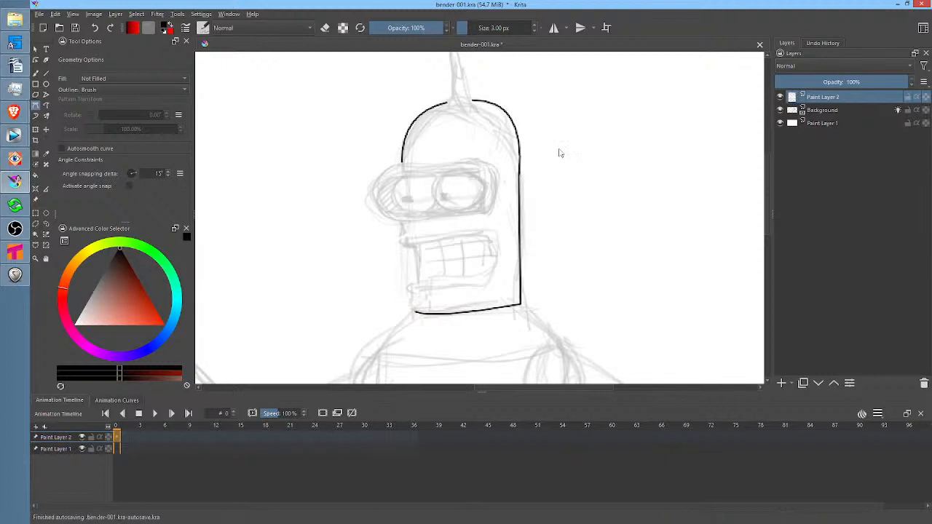
Ink the sloped shoulder section below the head, with both slanted sides and the curved lower edge
middle_click(595, 222)
middle_click(595, 221)
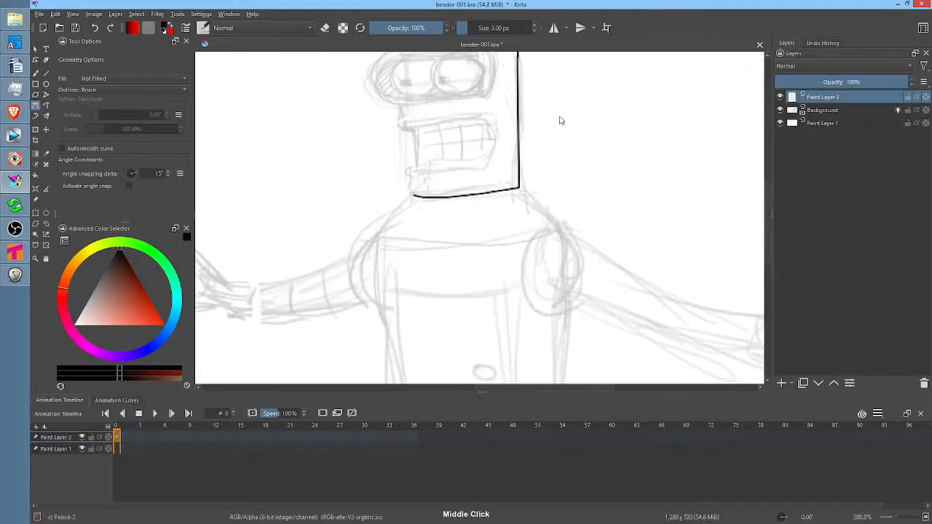
click(413, 196)
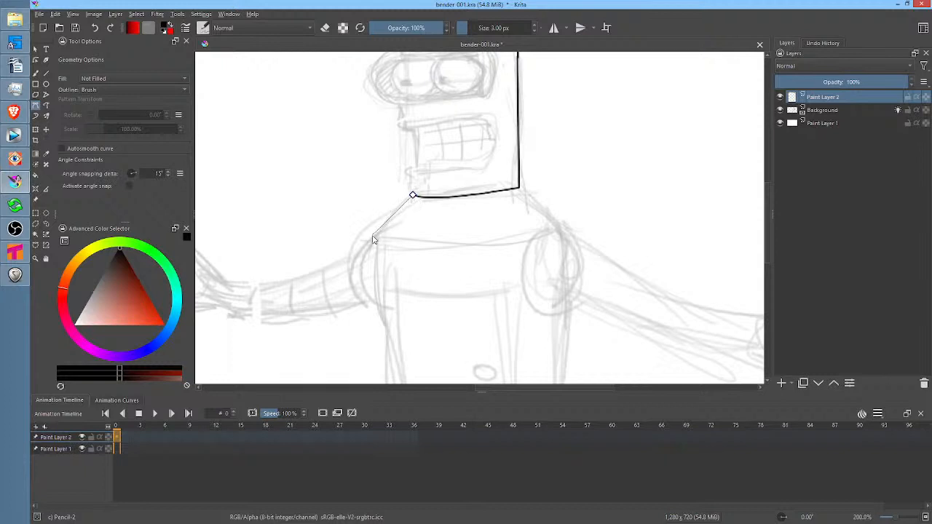
click(373, 237)
drag(556, 232, 664, 194)
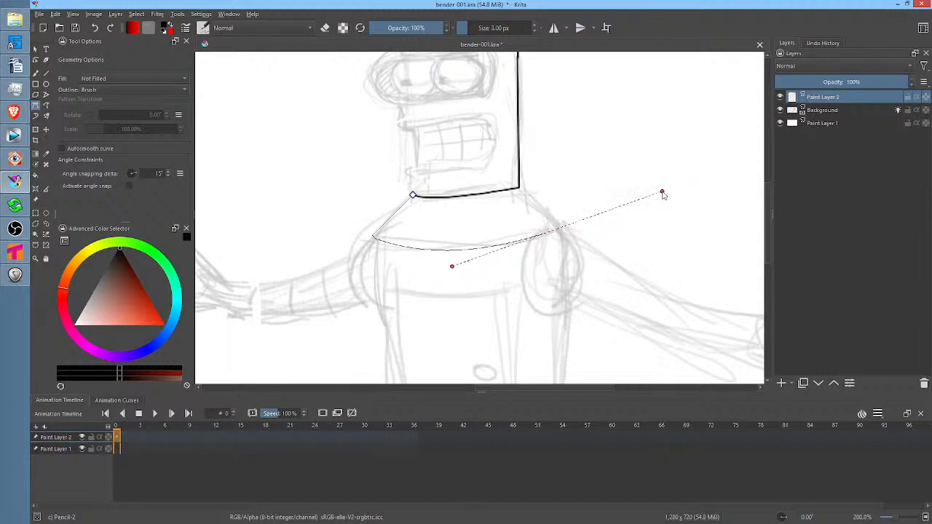
key(Return)
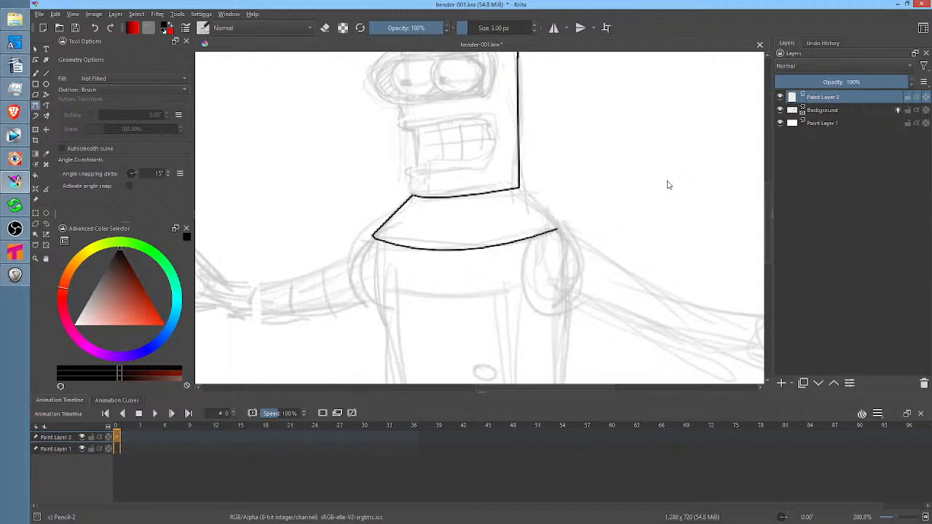
middle_click(550, 206)
click(519, 187)
click(519, 188)
double_click(559, 228)
Ink the torso's front side line down from the shoulder corner, and the small shoulder arc bulging beside it
drag(536, 263, 563, 189)
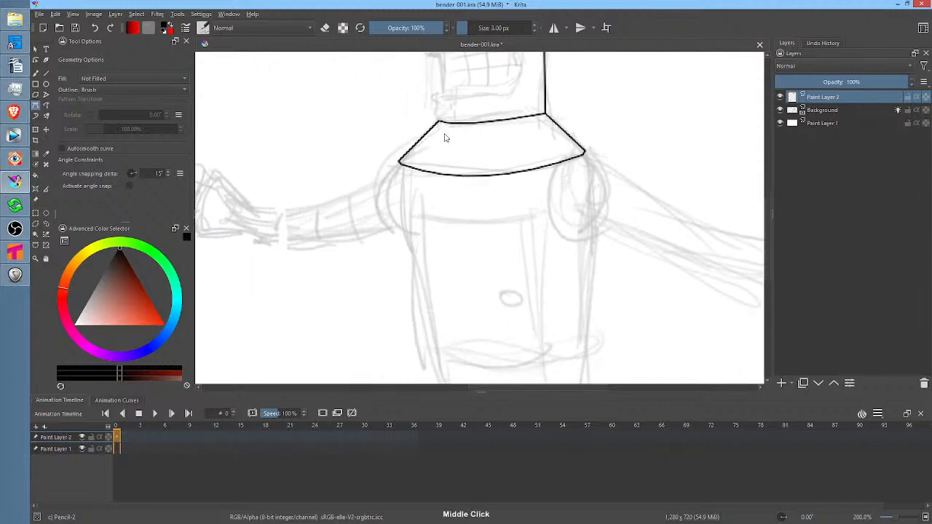
click(400, 163)
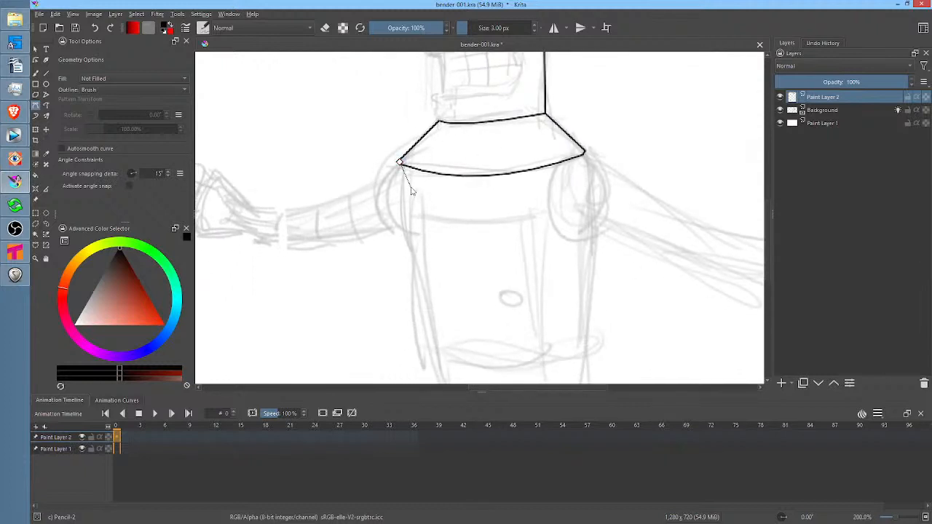
click(427, 345)
mouse_move(435, 362)
mouse_down()
mouse_move(450, 380)
mouse_move(437, 364)
mouse_up()
key(Return)
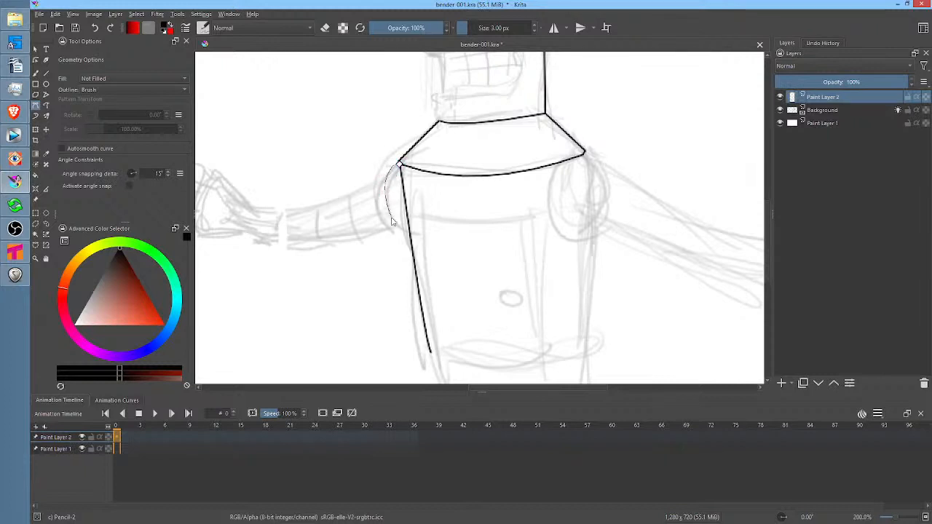
drag(402, 227, 410, 230)
double_click(410, 228)
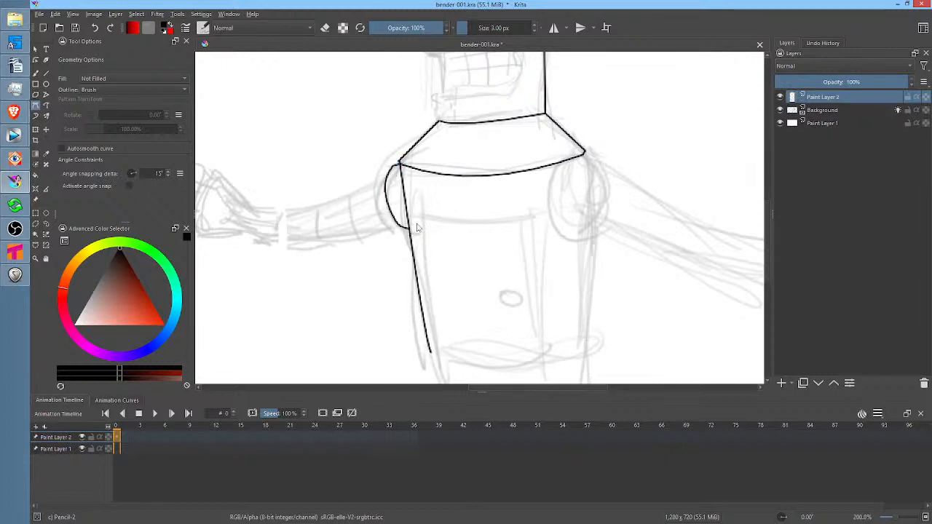
Ink the near shoulder joint with its larger outer ring, and the arm's lower edge down to the wrist
click(582, 155)
drag(574, 190, 578, 212)
drag(651, 255, 443, 230)
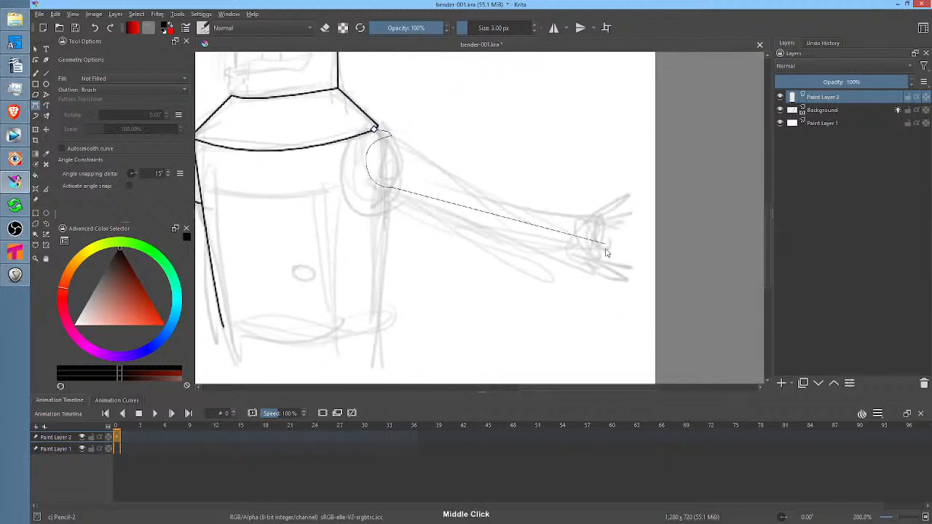
drag(581, 256, 720, 252)
key(Return)
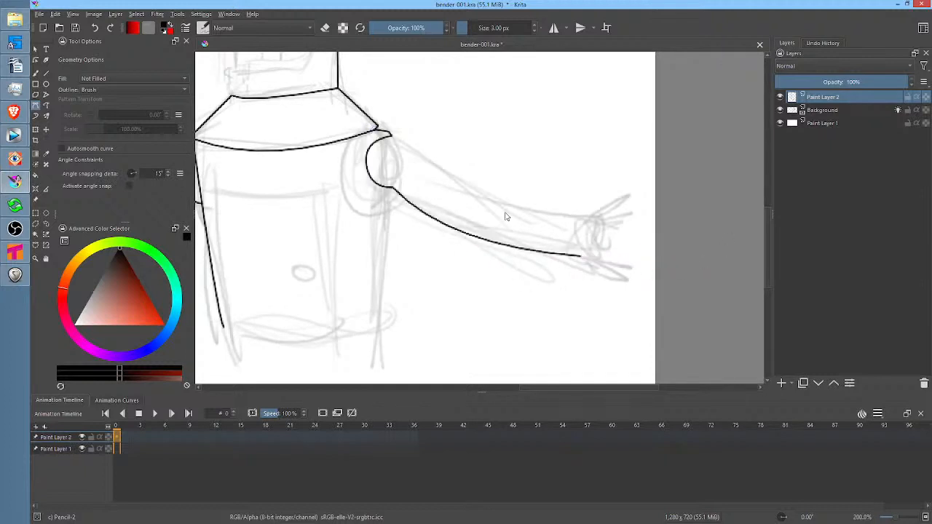
click(353, 137)
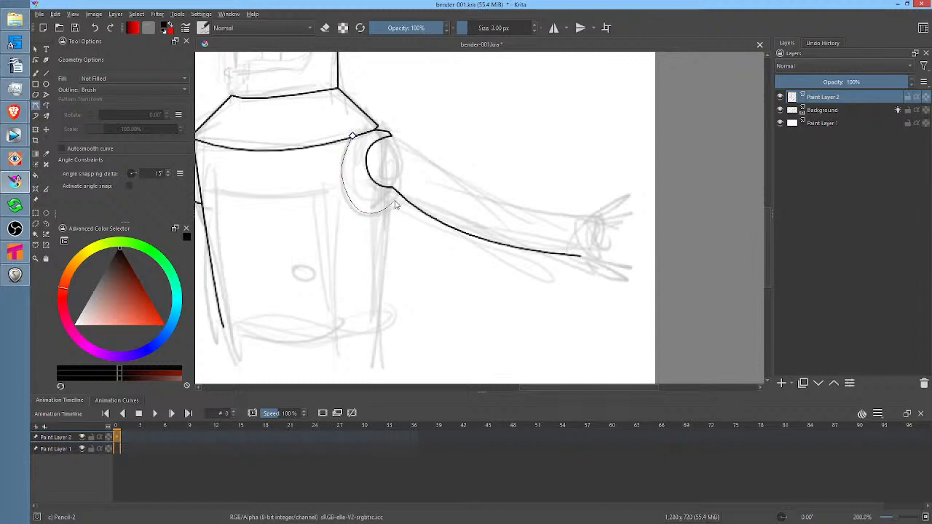
Ink the torso's back side and curved bottom edge, and extend the front side line to meet the bottom corner
drag(492, 257, 594, 225)
click(492, 171)
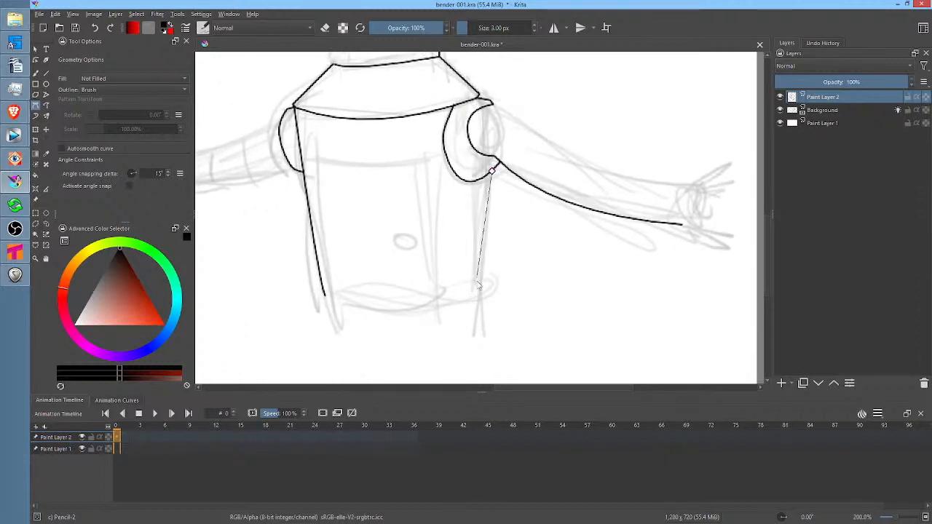
click(479, 318)
drag(335, 332, 286, 307)
key(Return)
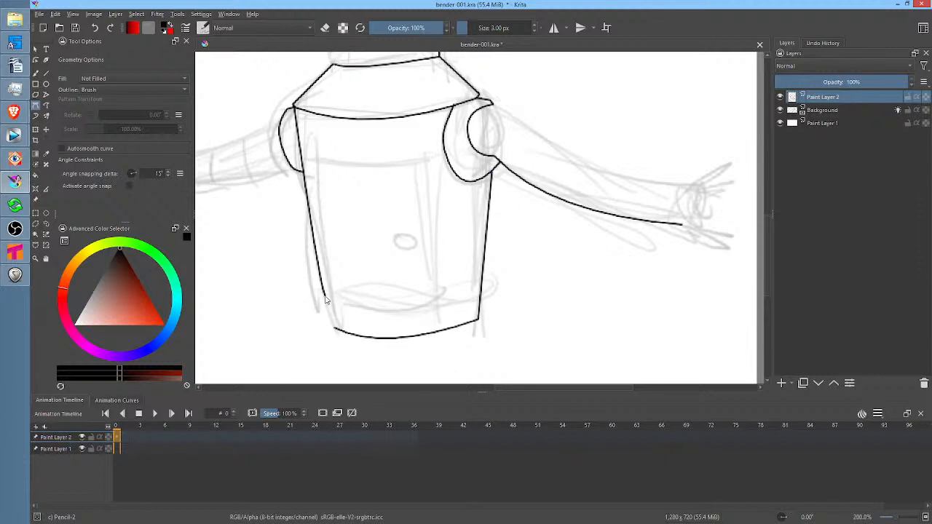
click(324, 295)
double_click(336, 330)
Ink the four edges of the chest door with curved top and bottom lines, and draw its small oval knob freehand
click(319, 163)
drag(429, 296, 483, 284)
key(Return)
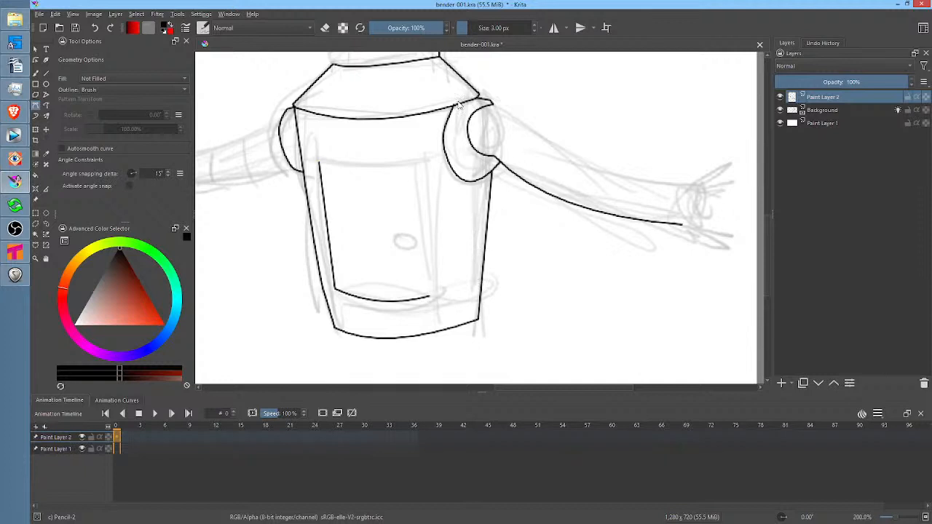
click(319, 162)
drag(427, 163, 485, 152)
key(Return)
click(427, 161)
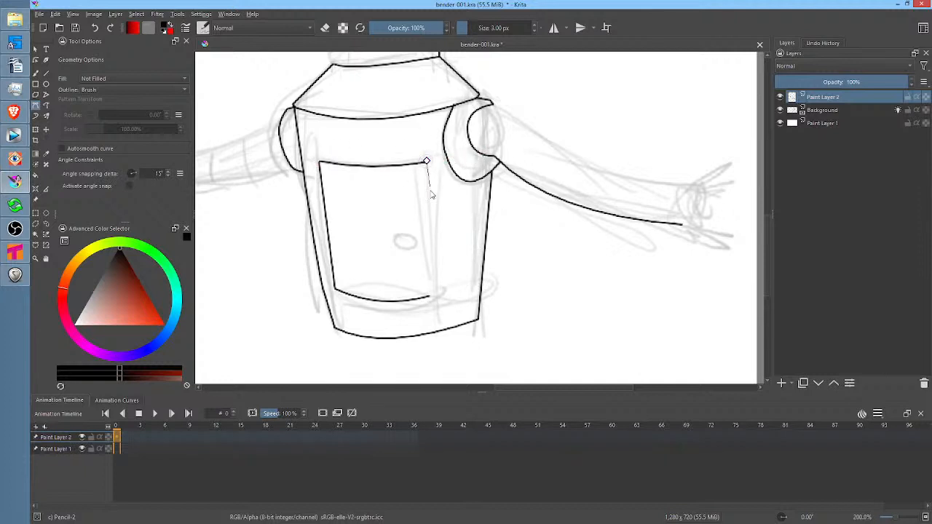
double_click(430, 295)
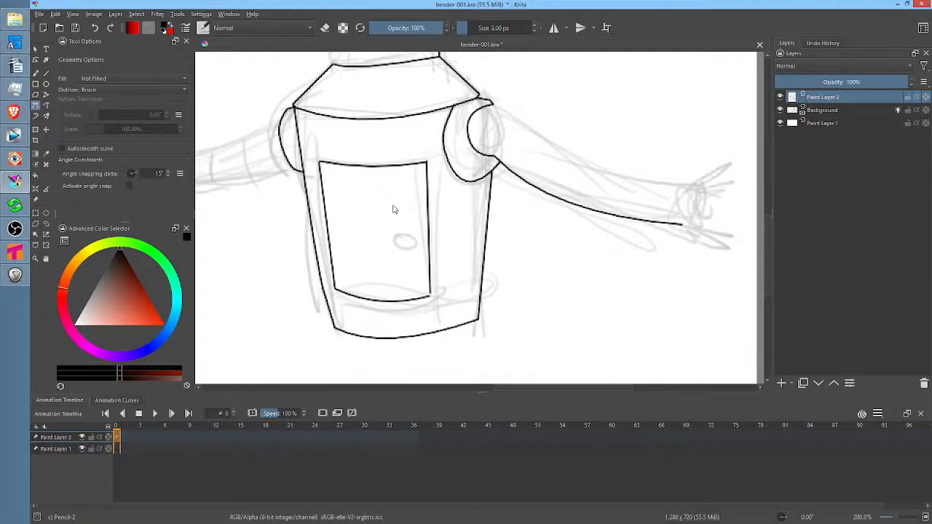
key(b)
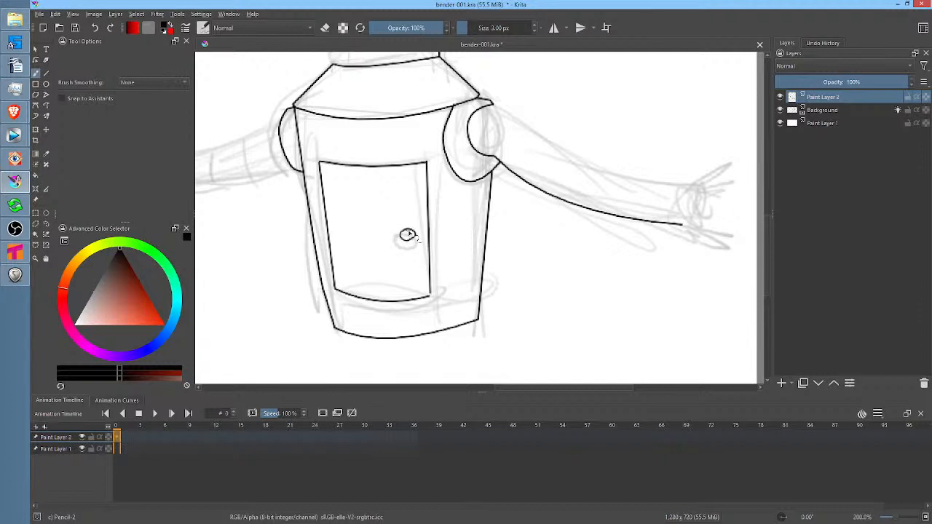
Switch briefly to the Tahoma2D scene and back to Krita, and examine the inked Bender body against the rough sketch
drag(541, 216, 607, 223)
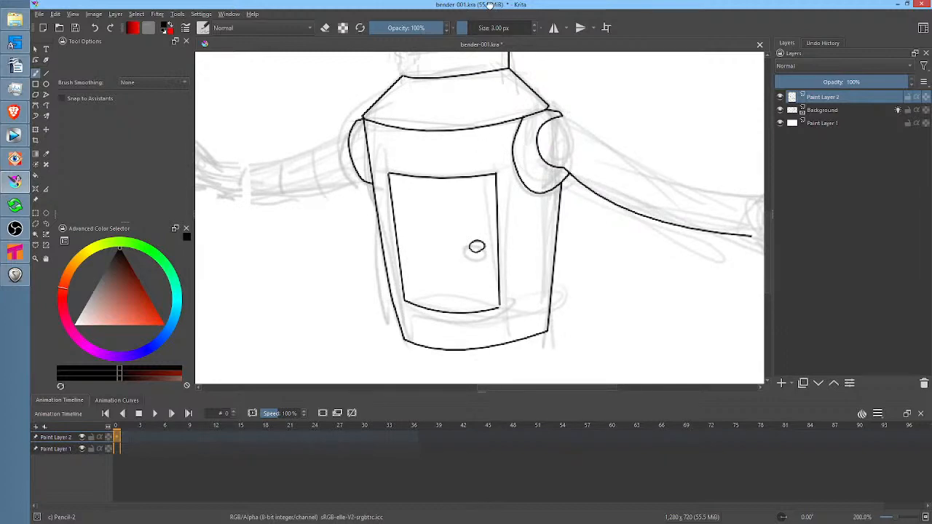
click(15, 251)
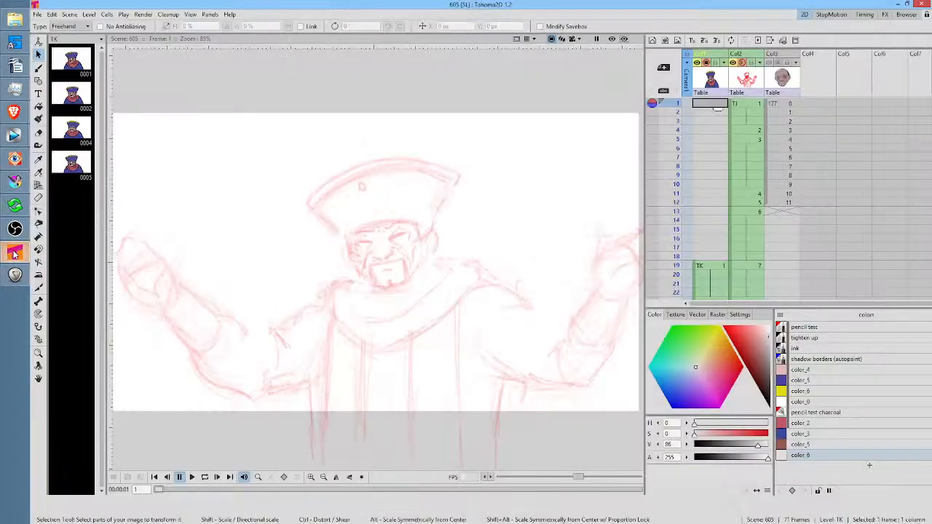
click(15, 182)
scroll(435, 218, up, 3)
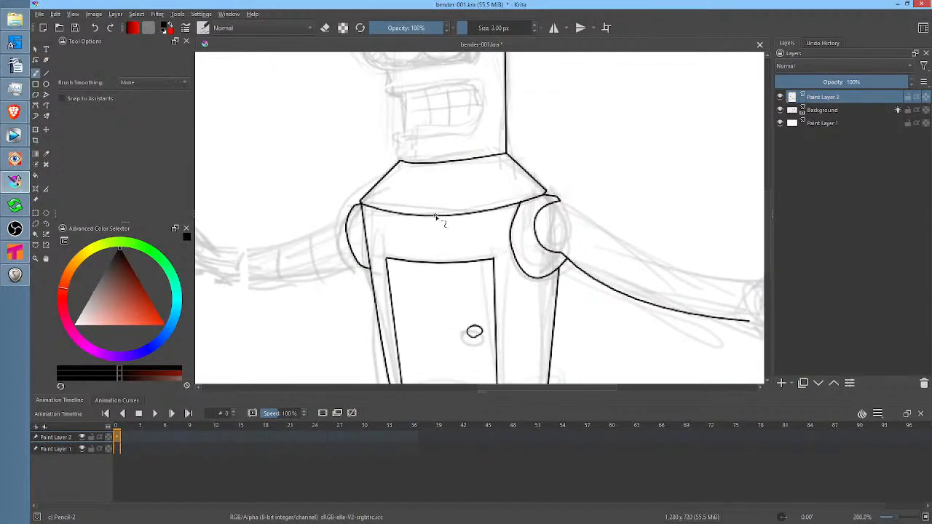
ctrl+scroll(437, 218, down, 6)
ctrl+scroll(459, 222, up, 6)
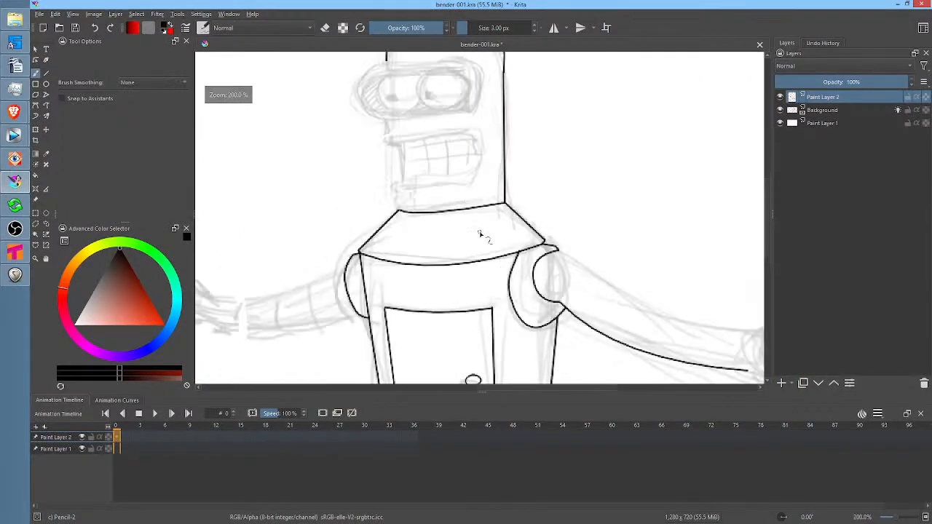
drag(479, 233, 540, 134)
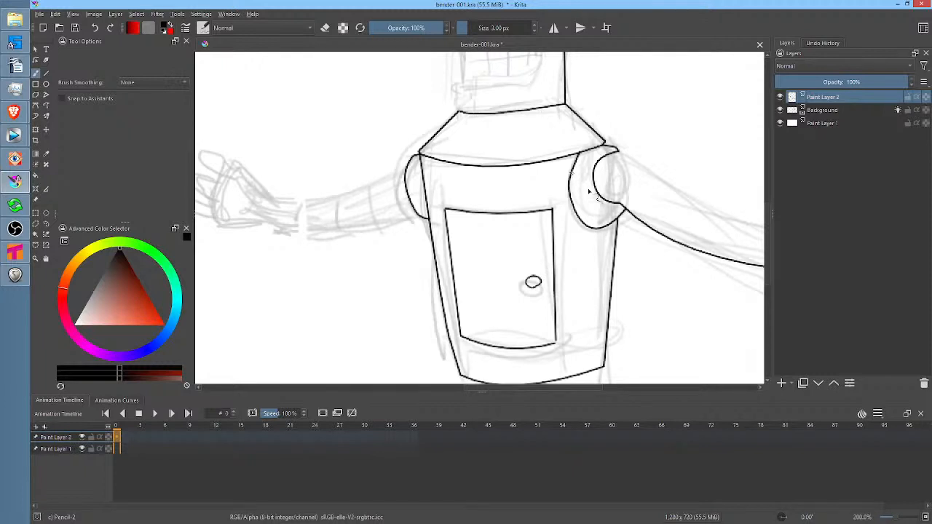
drag(552, 164, 541, 228)
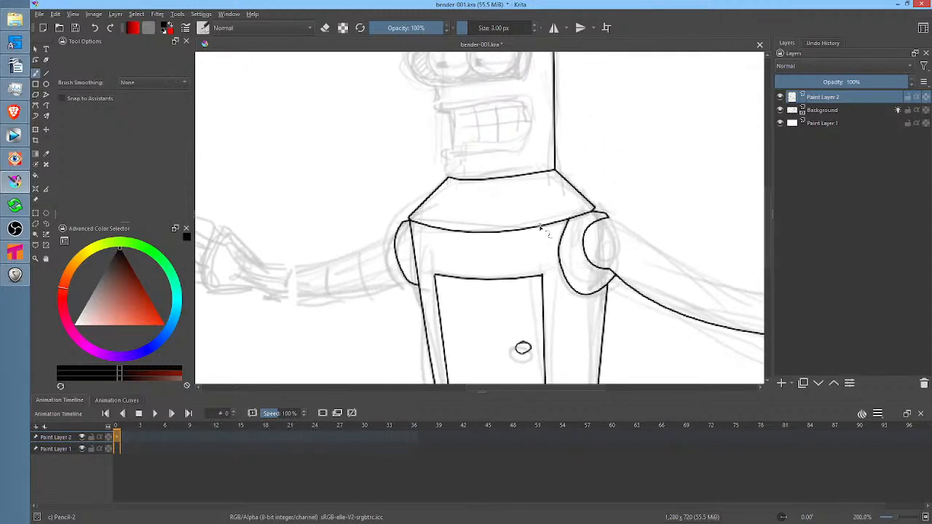
ctrl+scroll(540, 228, down, 1)
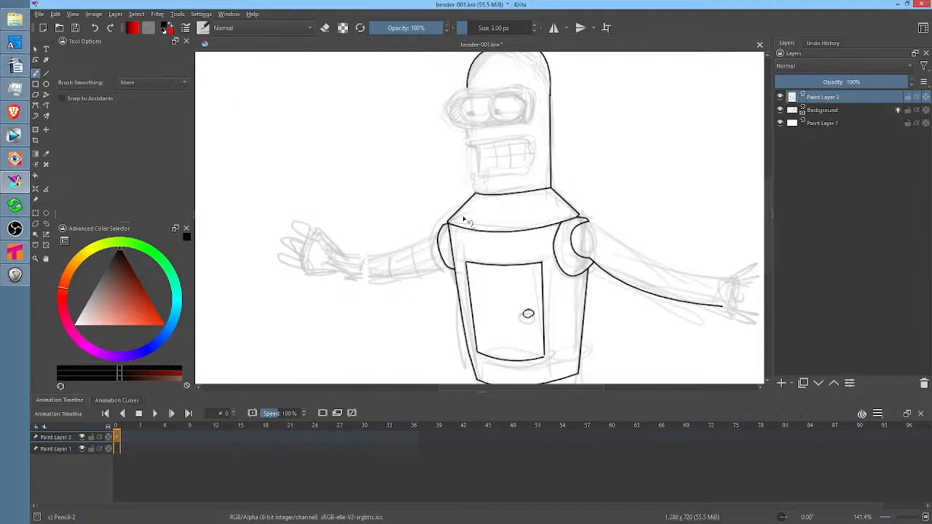
ctrl+scroll(475, 198, down, 2)
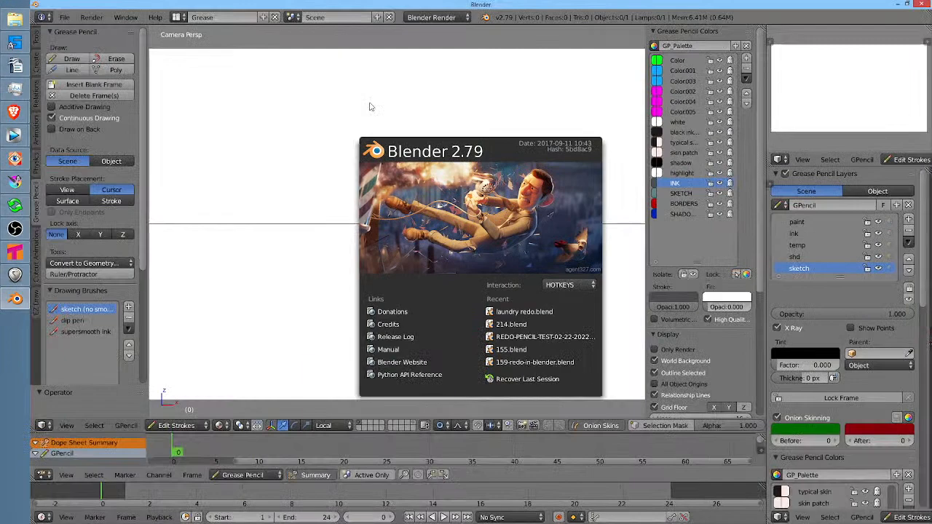
In Blender, open LOUNGE.blend from L:\ANIME\futurama\BLENDER and view the lounge room model from a higher angle
click(64, 19)
click(65, 17)
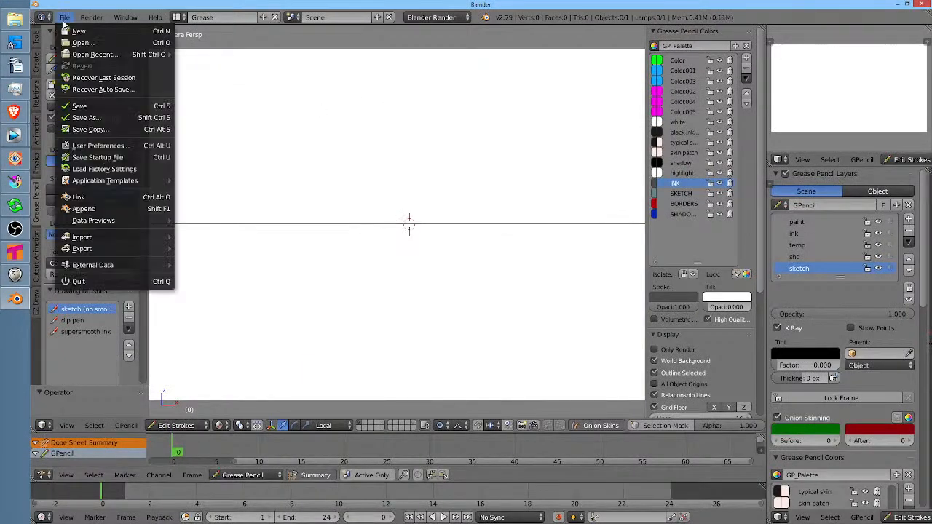
click(67, 43)
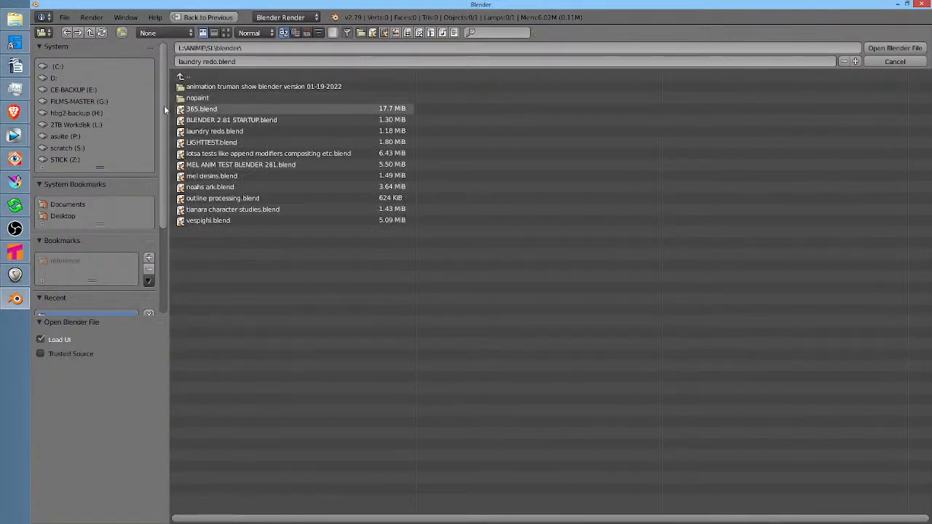
click(105, 125)
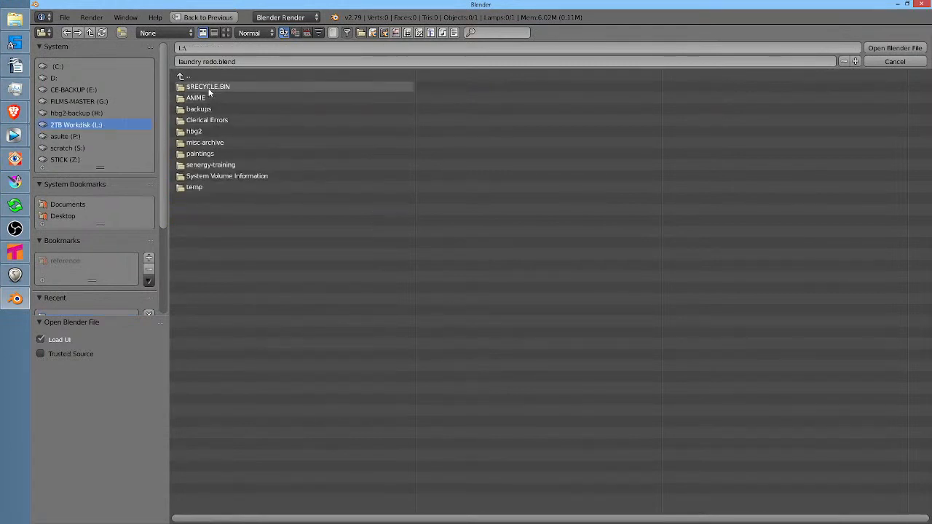
click(205, 88)
click(210, 119)
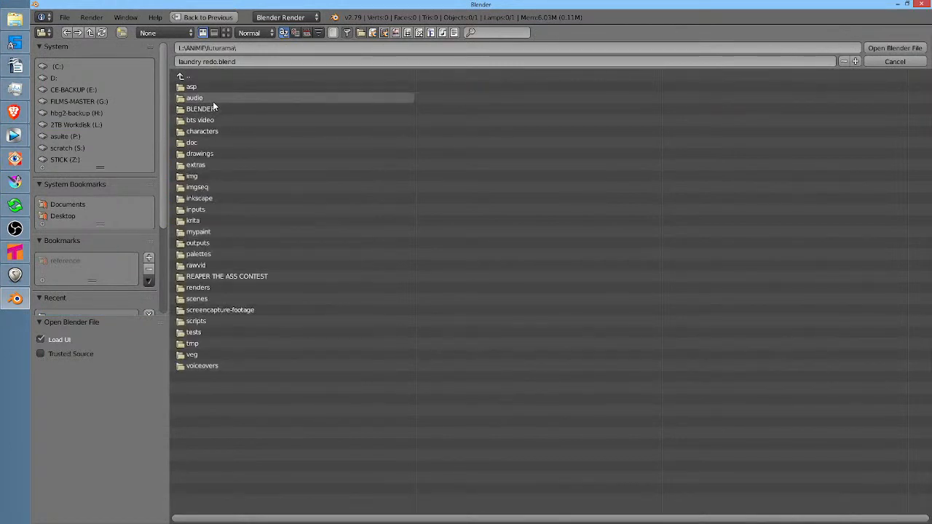
click(212, 109)
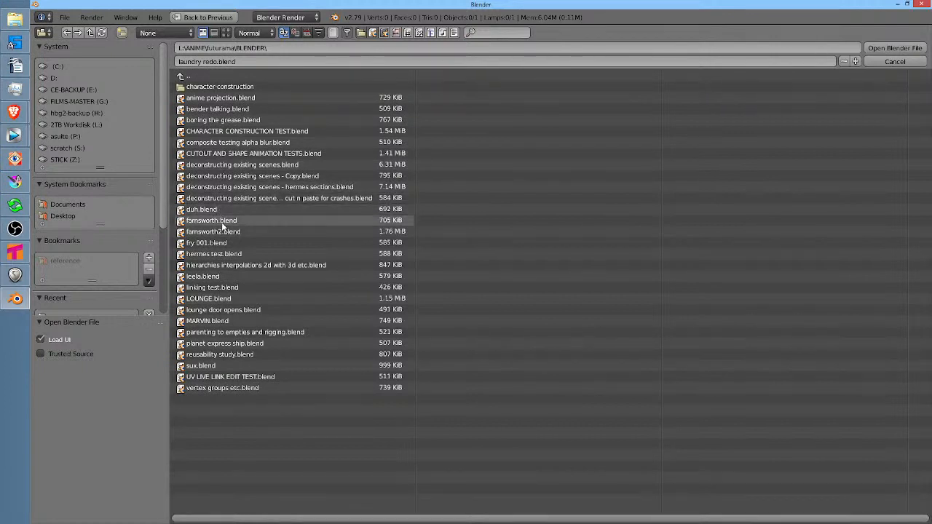
double_click(215, 298)
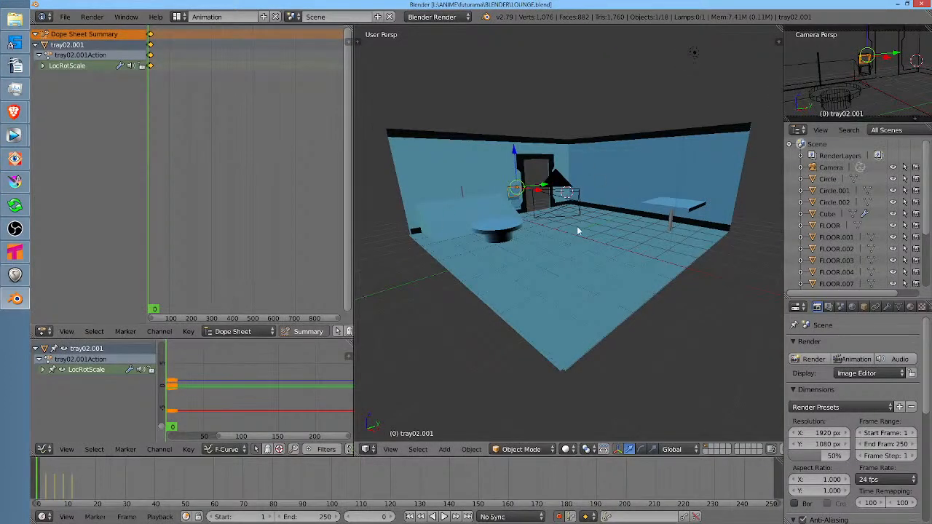
drag(577, 225, 528, 282)
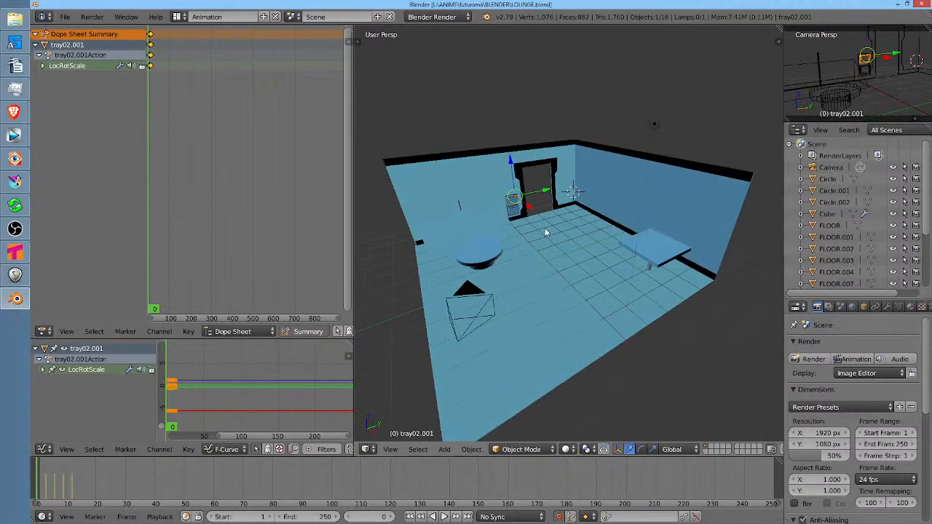
Render frame 0 of the lounge set and examine the table, wall tray and doorway in the coloured result
scroll(539, 226, up, 4)
scroll(539, 226, down, 3)
drag(539, 231, 541, 254)
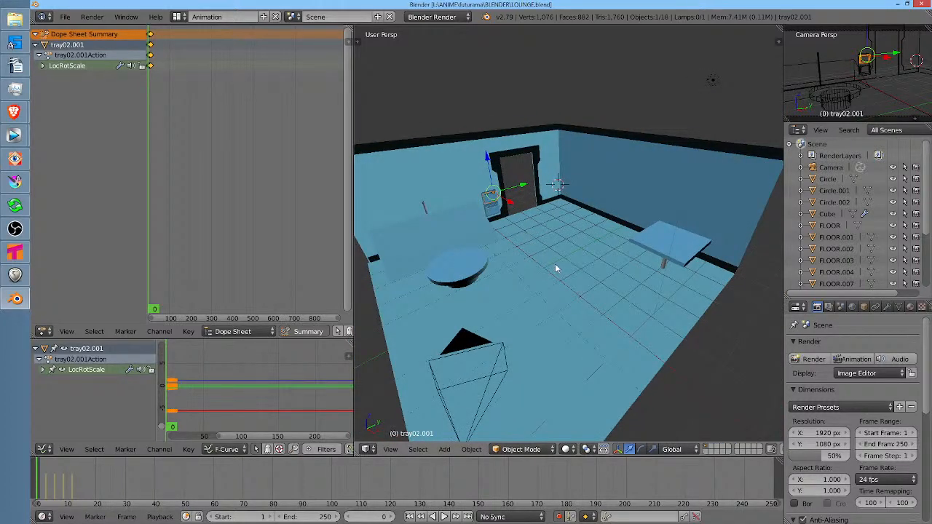
key(F12)
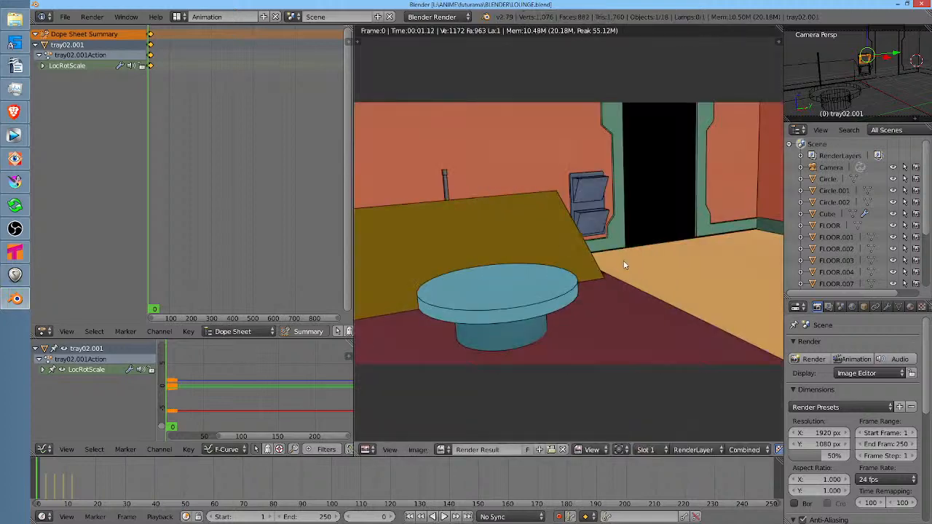
mouse_move(680, 243)
mouse_down()
mouse_move(589, 252)
mouse_move(709, 232)
mouse_move(687, 225)
mouse_up()
scroll(686, 225, down, 2)
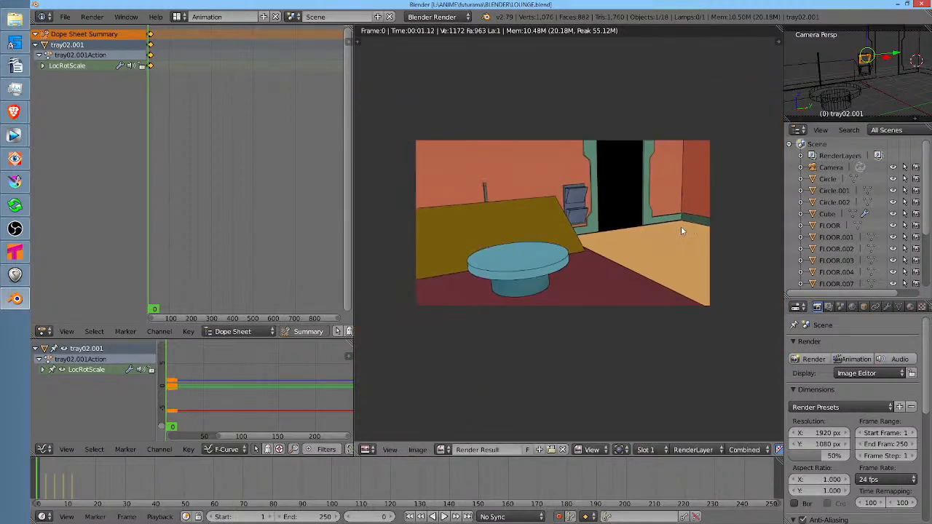
scroll(681, 226, up, 2)
drag(675, 224, 676, 255)
drag(617, 245, 649, 221)
scroll(645, 212, up, 2)
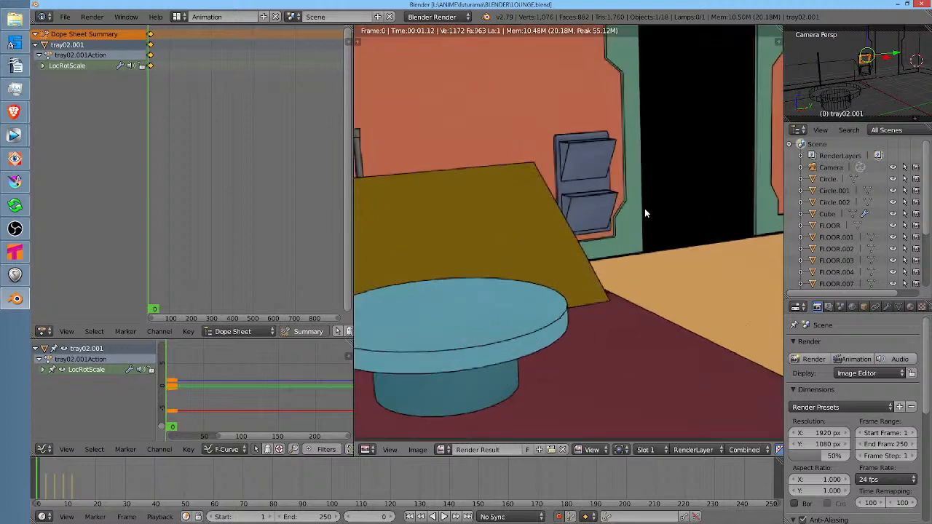
scroll(646, 211, down, 2)
key(Escape)
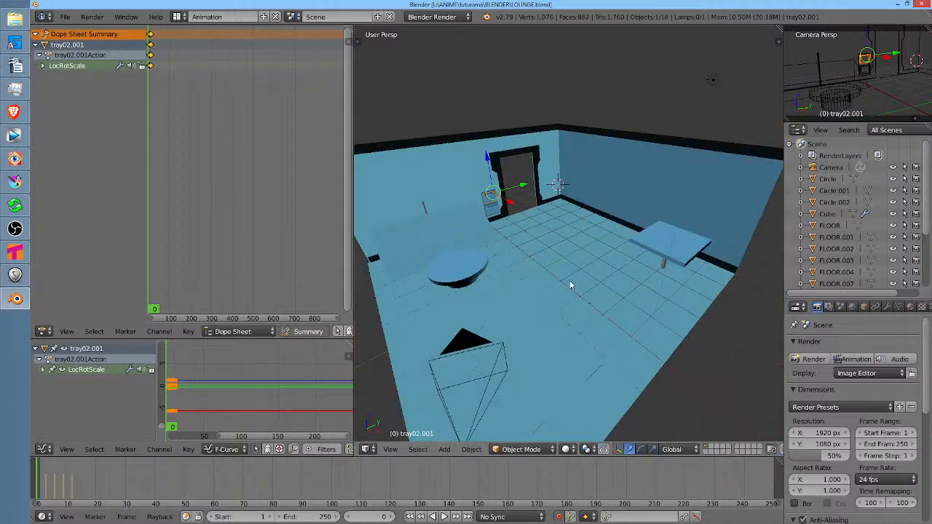
View the lounge model from a lower angle and render frame 0 again to check the tray beside the door
drag(571, 286, 540, 272)
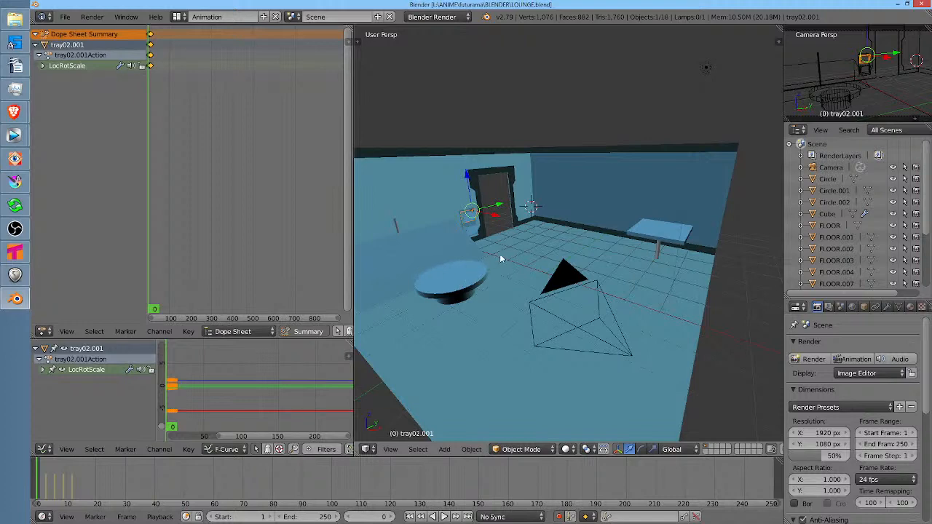
key(F12)
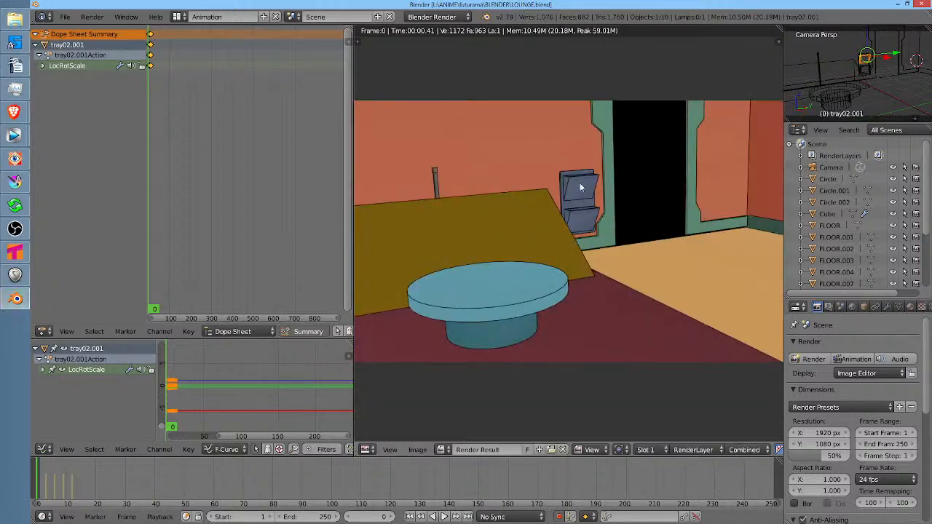
key(Escape)
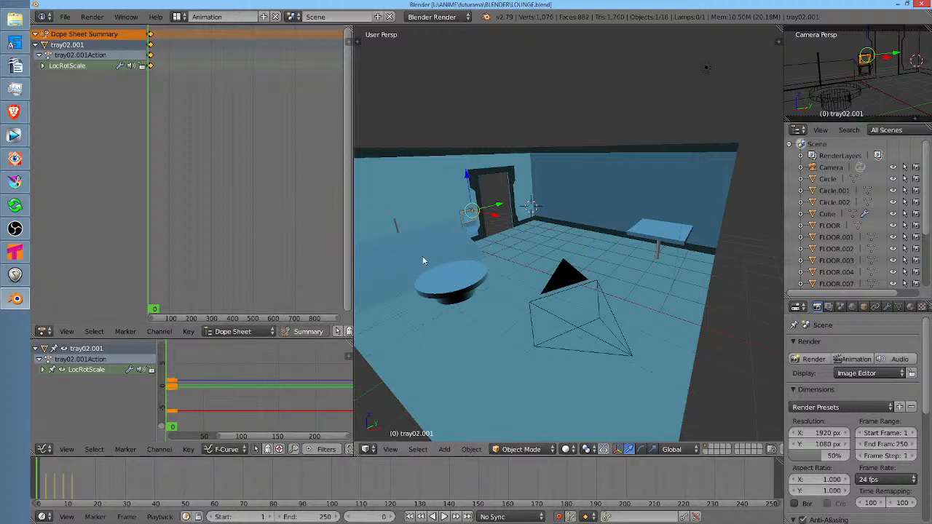
Play the tray02.001 animation, replay it through the camera view, and stop it at frame 4
click(174, 364)
scroll(174, 363, up, 8)
drag(185, 366, 232, 366)
key(alt+a)
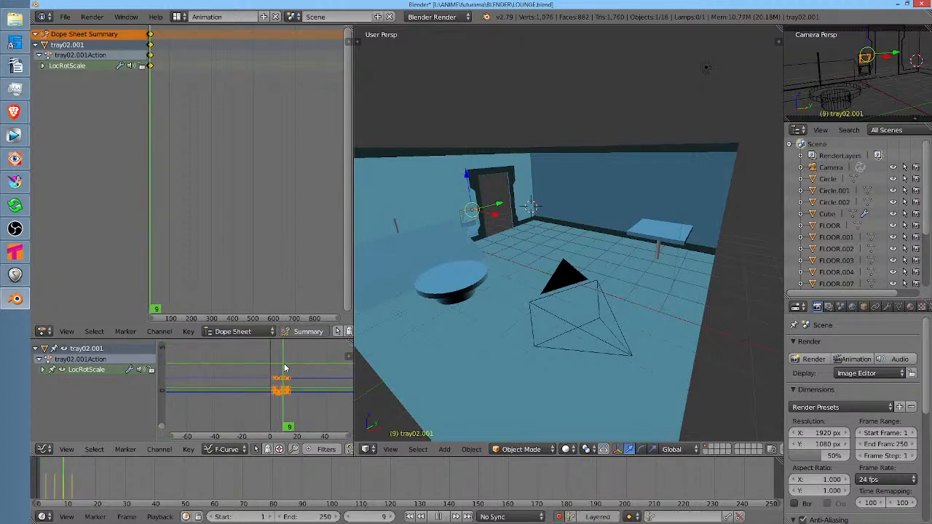
key(Escape)
key(KP_0)
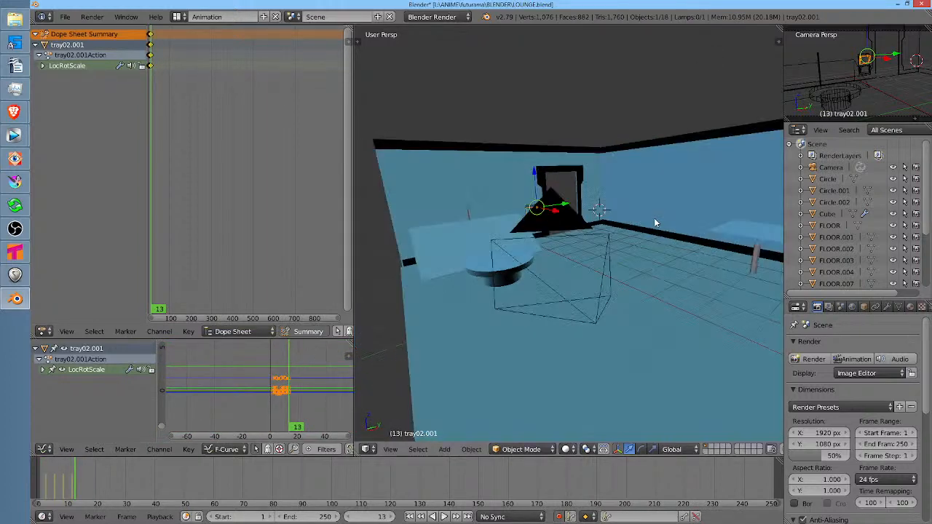
key(alt+a)
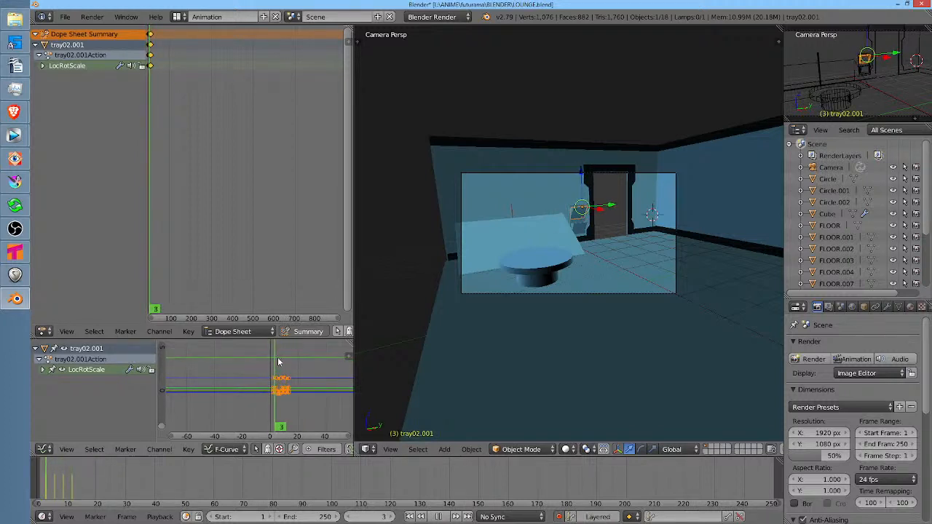
key(alt+a)
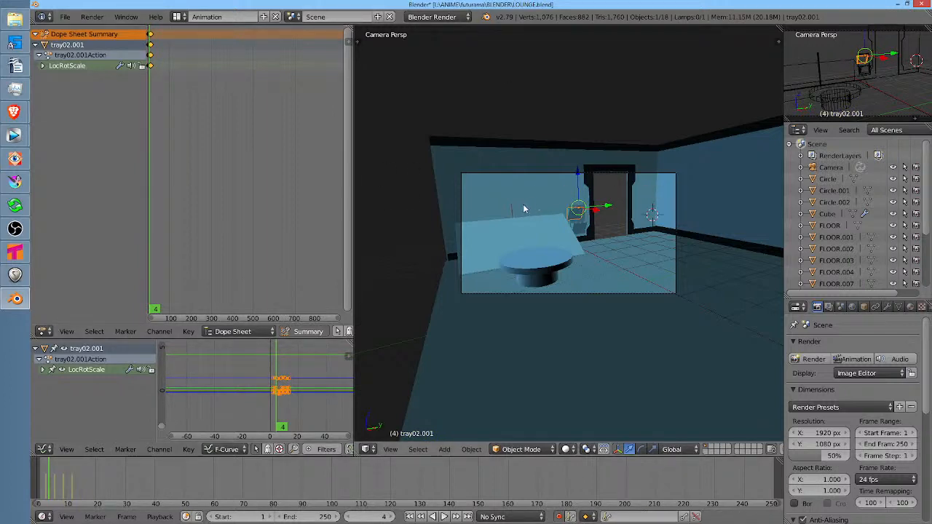
Render frame 4 to check the moved tray beside the door, and close the render
key(F12)
drag(665, 226, 579, 217)
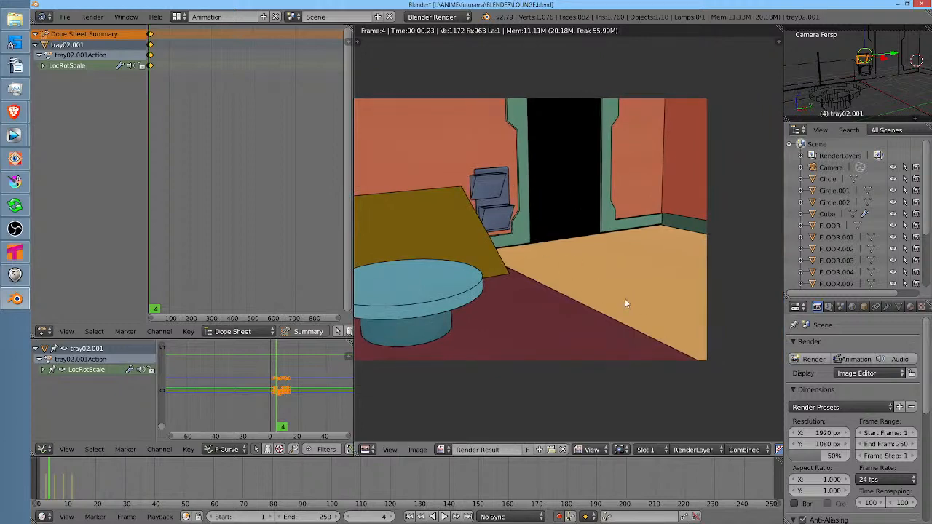
drag(563, 254, 561, 233)
key(Escape)
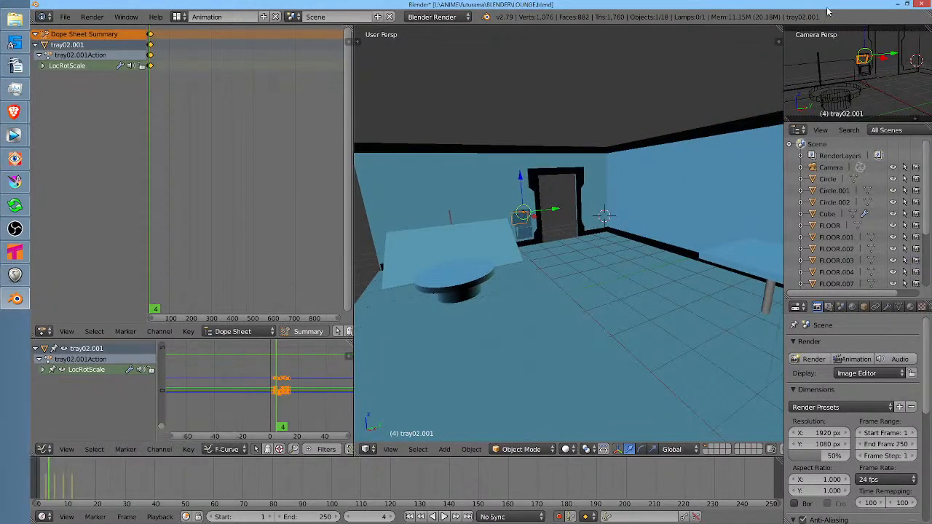
Quit Blender without saving the changes and return to the bender-001.kra drawing in Krita
click(923, 8)
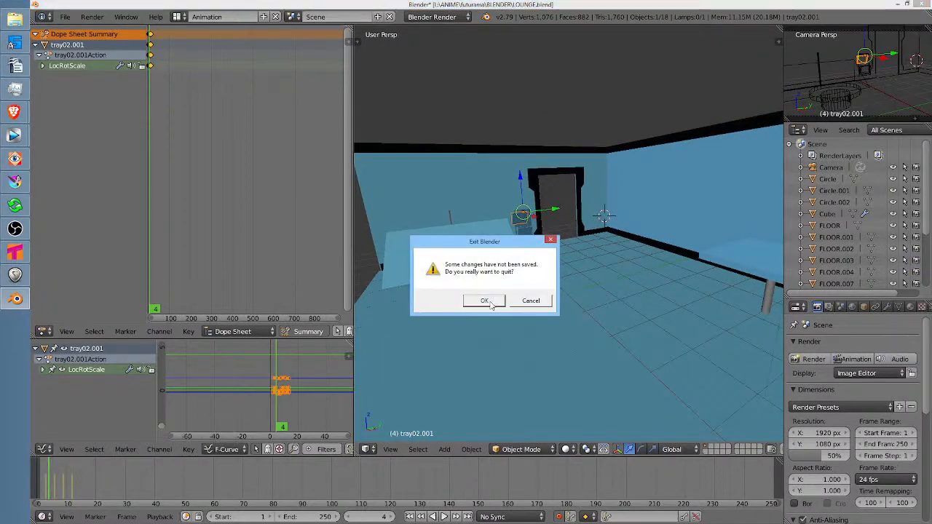
click(482, 302)
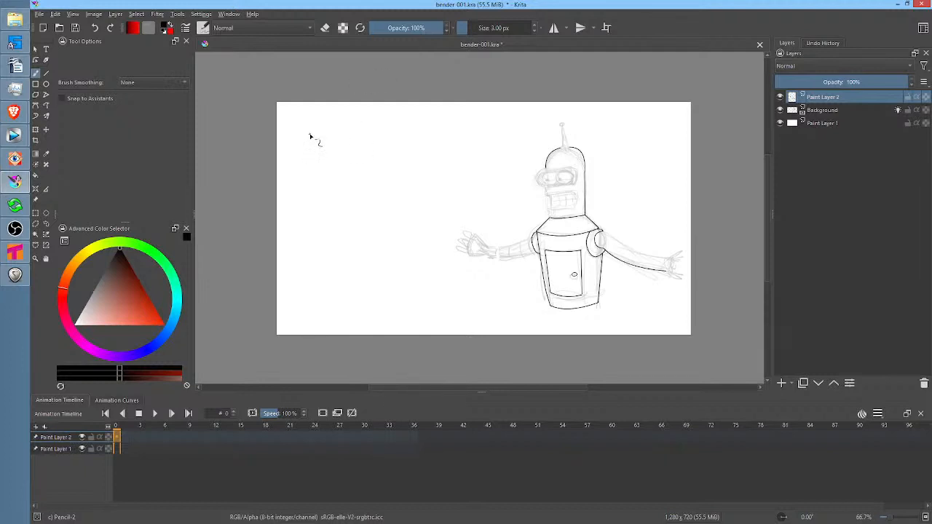
scroll(566, 236, up, 4)
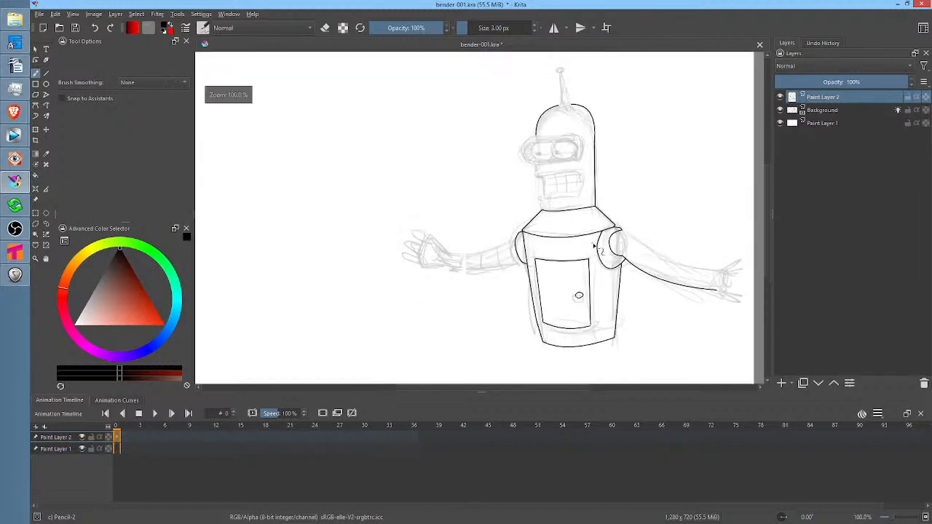
scroll(451, 220, up, 1)
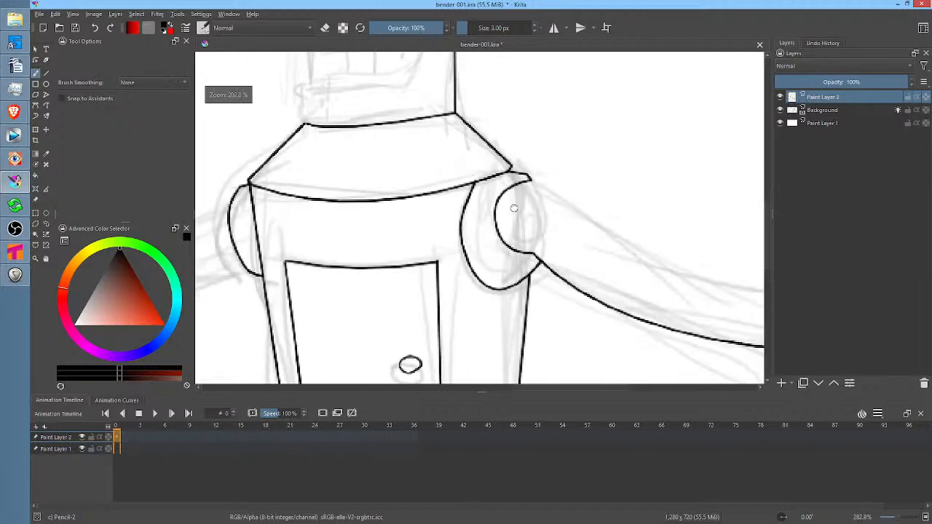
drag(514, 208, 400, 202)
scroll(402, 202, down, 2)
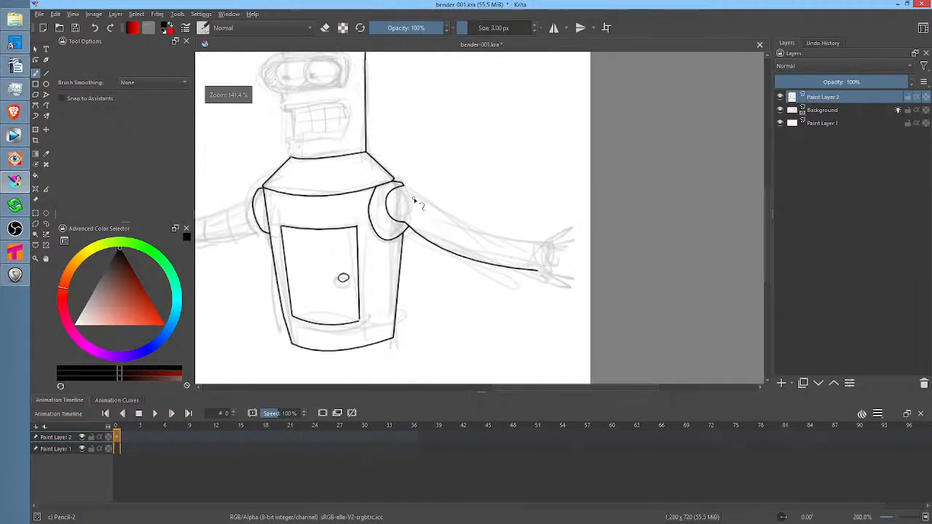
Choose the Ink-2 Fineliner brush at 4 px with Stabilizer smoothing and a sample count of 100
right_click(466, 157)
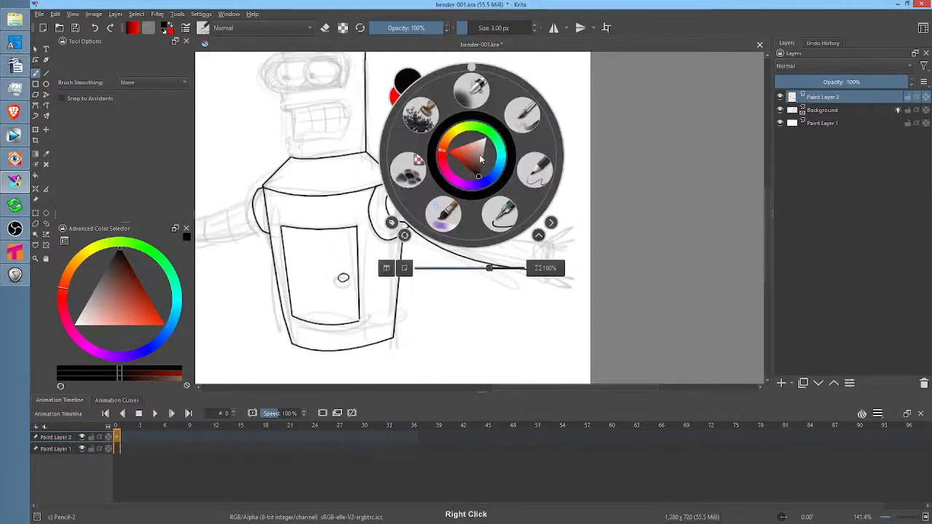
right_click(525, 162)
right_click(524, 162)
click(552, 233)
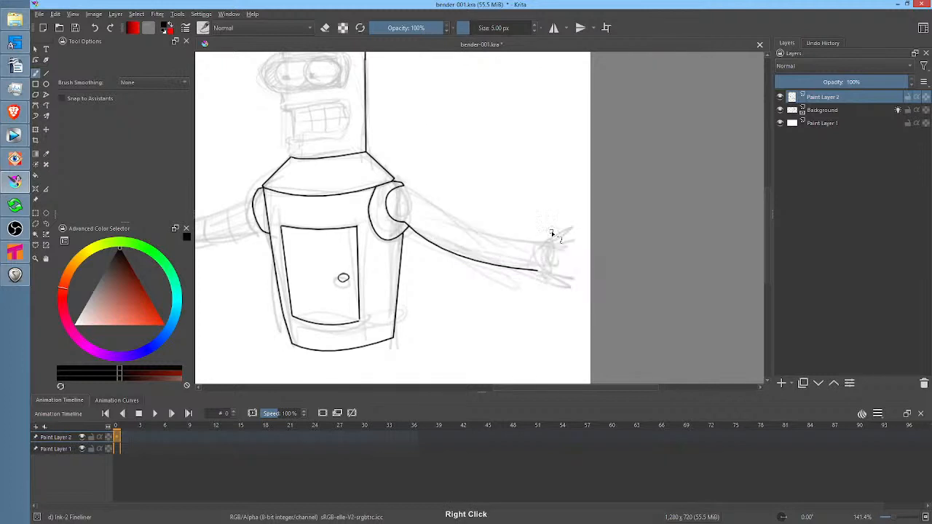
right_click(501, 27)
text(4)
key(Return)
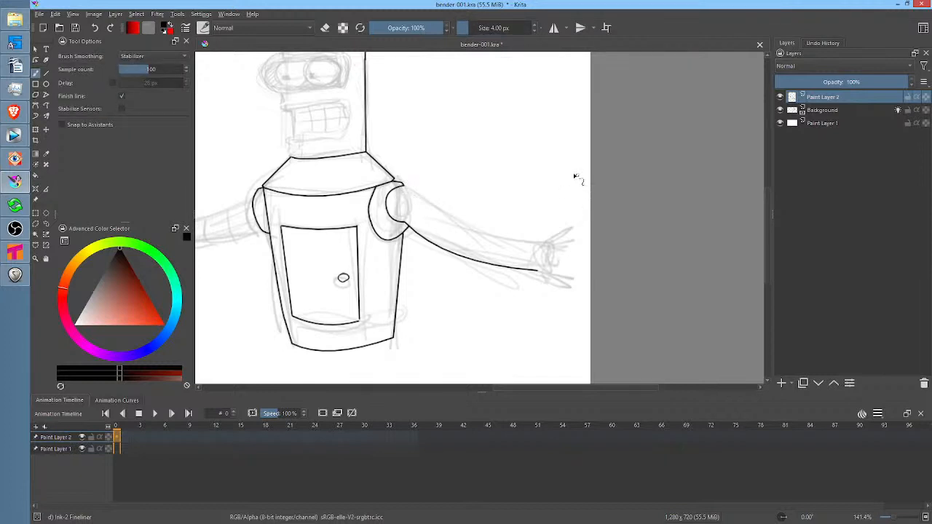
Mirror the canvas view and try inking the upper edge of Bender's near arm with the 4 px brush
drag(491, 209, 577, 216)
drag(484, 238, 823, 222)
drag(467, 221, 643, 233)
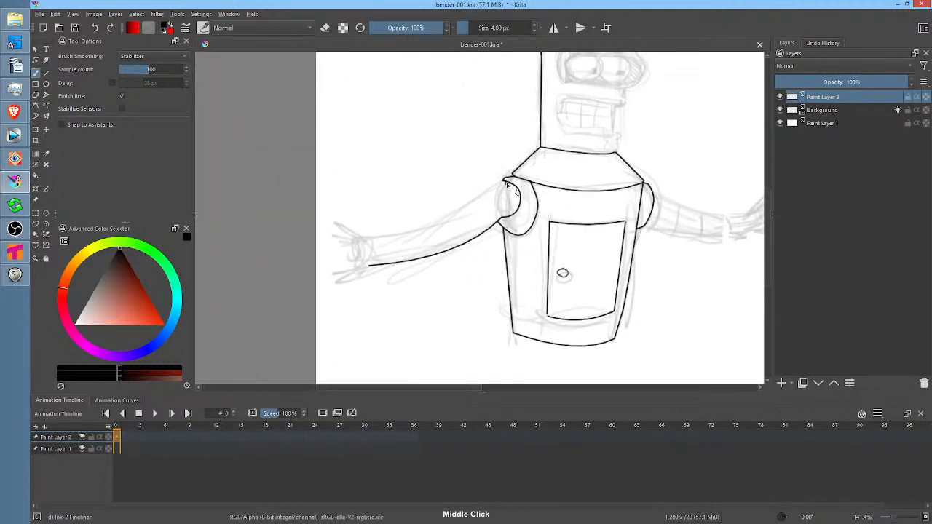
mouse_move(504, 185)
mouse_down()
mouse_move(494, 212)
mouse_move(458, 229)
mouse_move(360, 242)
mouse_up()
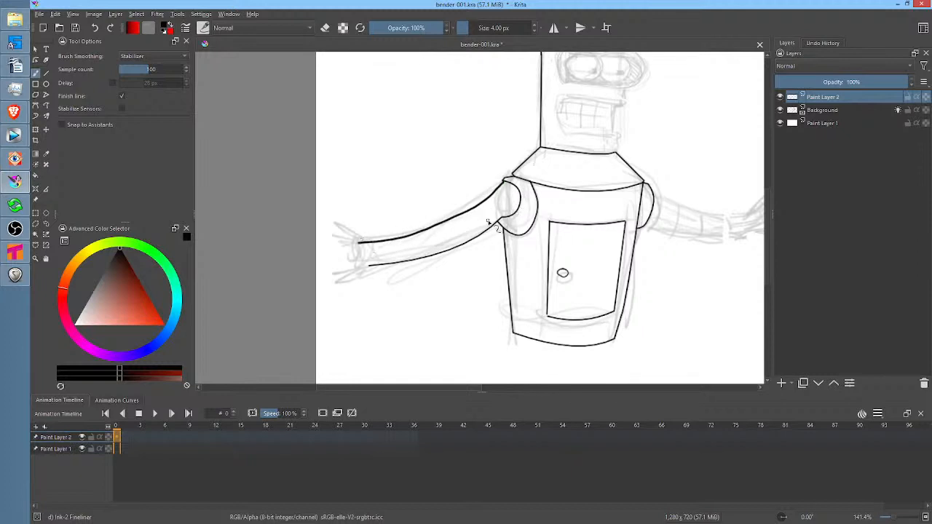
key(ctrl+z)
Set the brush size to 3 px and ink the near arm's upper edge and its wrist end
drag(513, 25, 519, 27)
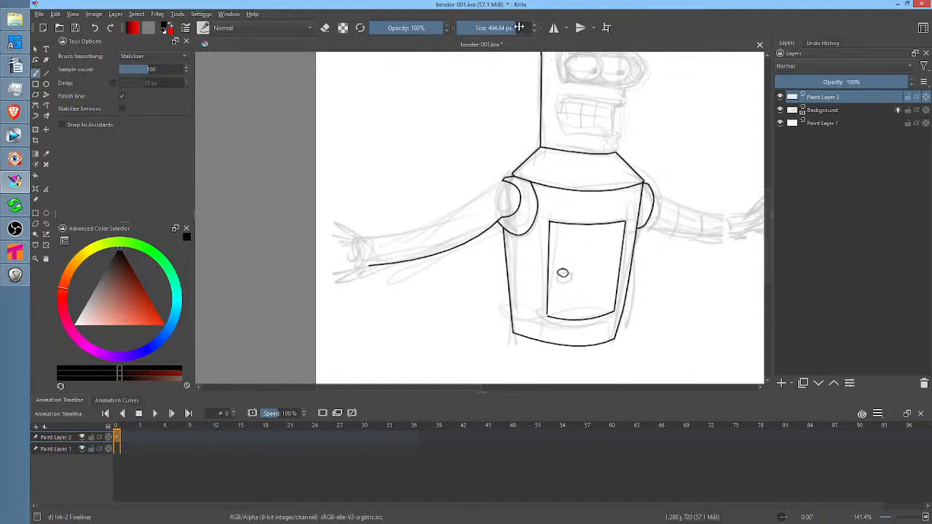
text(3)
key(Return)
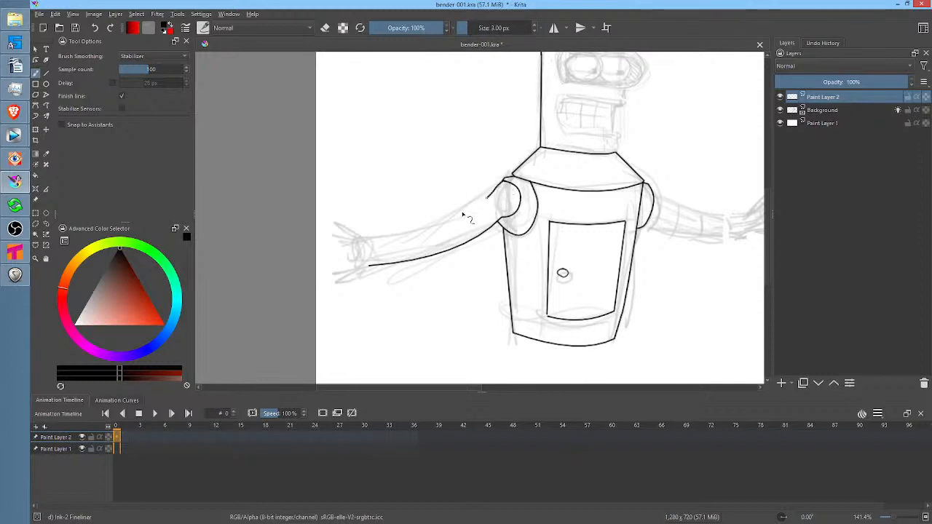
mouse_move(466, 217)
mouse_down()
mouse_move(400, 243)
mouse_move(368, 244)
mouse_up()
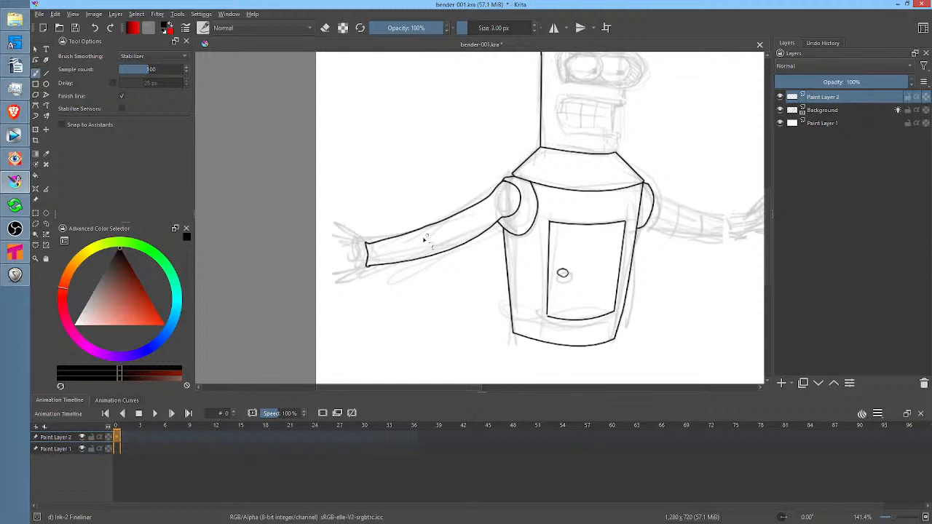
Ink three curved segment lines across the near arm, starting next to the wrist
mouse_move(384, 241)
mouse_down()
mouse_move(387, 264)
mouse_move(410, 261)
mouse_up()
drag(426, 231, 432, 254)
drag(509, 200, 534, 194)
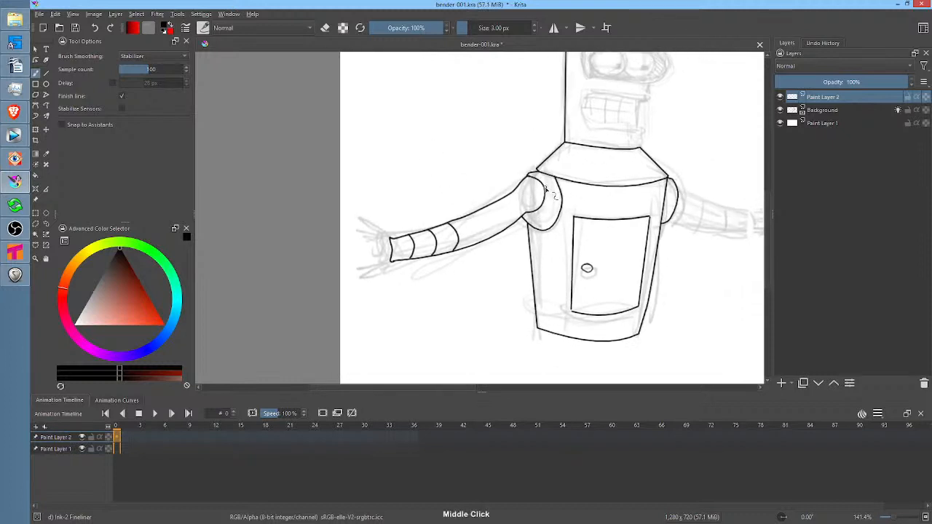
Unmirror the canvas view and ink four more curved segment lines across the near arm up to the shoulder joint
key(m)
drag(678, 203, 304, 207)
drag(609, 218, 508, 217)
scroll(631, 246, up, 3)
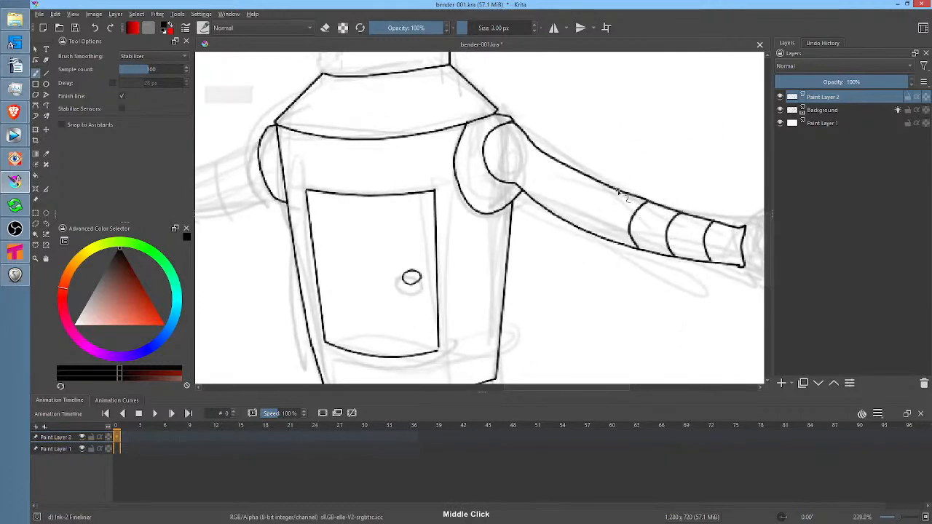
drag(617, 193, 595, 224)
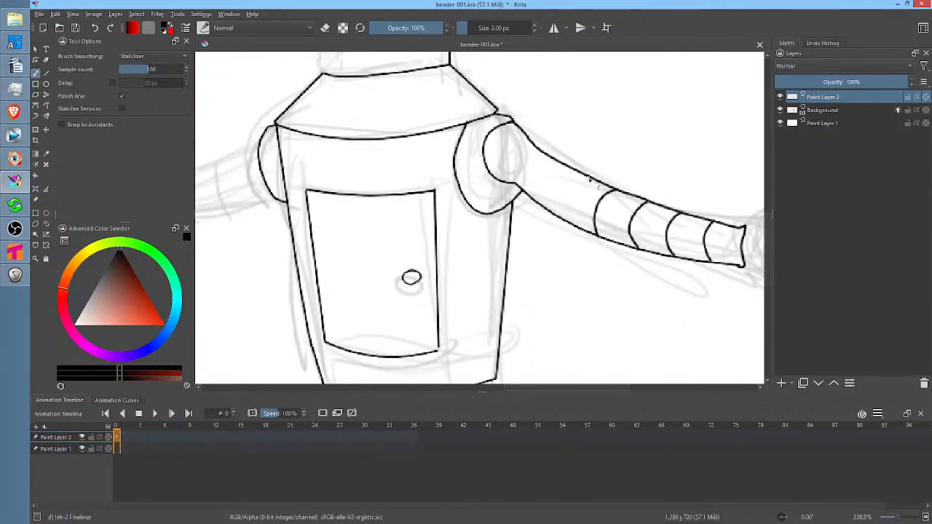
drag(578, 177, 566, 224)
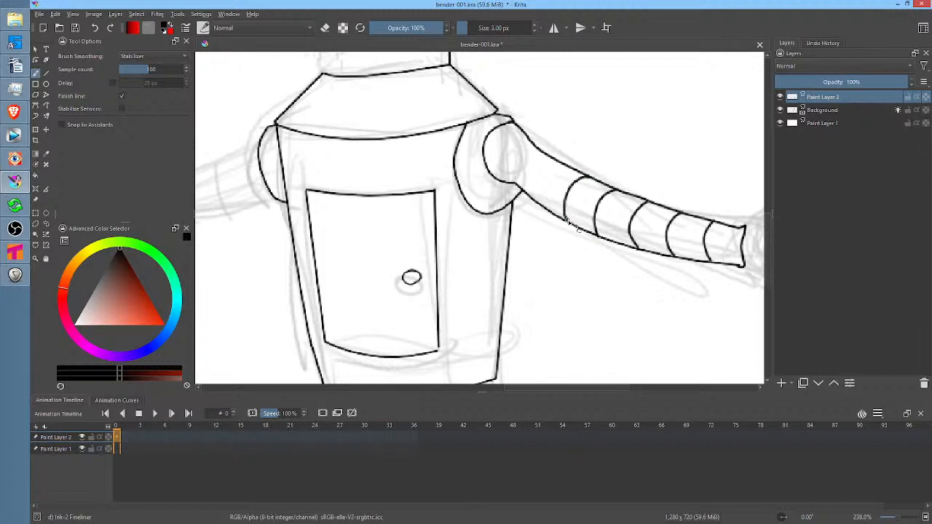
drag(548, 161, 537, 211)
drag(518, 164, 513, 188)
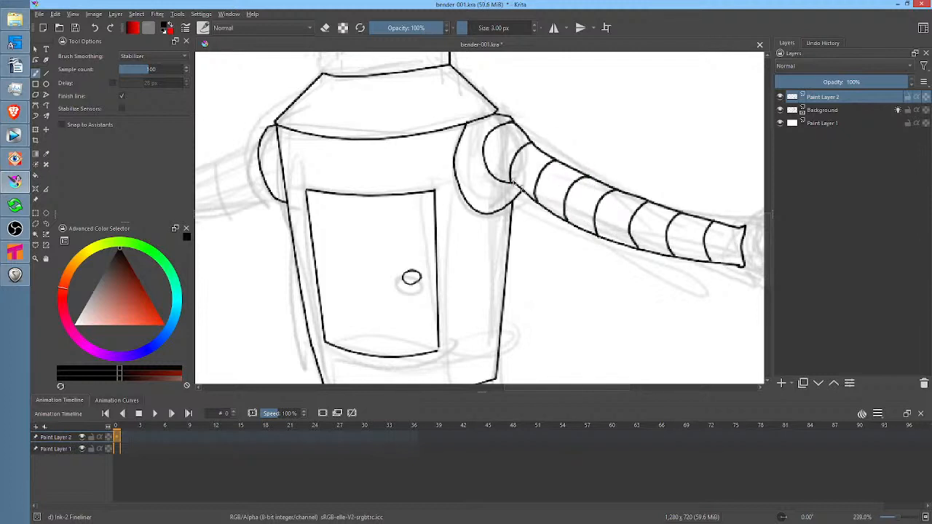
middle_click(514, 183)
mouse_move(662, 272)
mouse_down()
mouse_move(638, 259)
mouse_move(657, 281)
mouse_move(688, 289)
mouse_up()
key(ctrl+z)
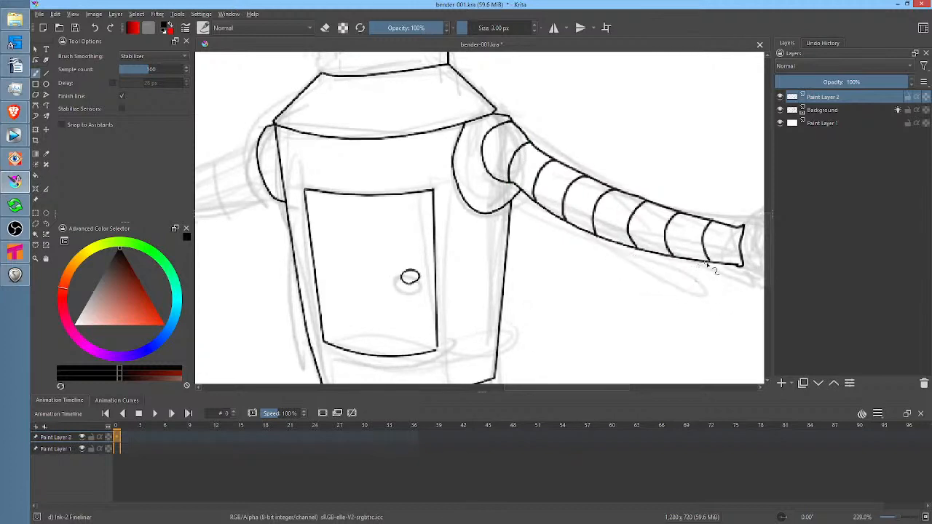
middle_click(683, 271)
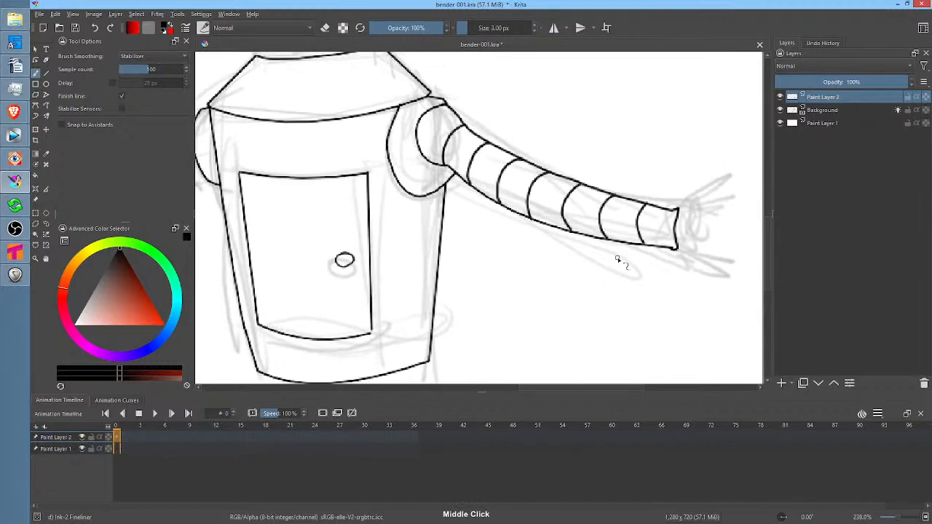
Liquify the inked near arm, adjusting its lower edge and the upper corner of its wrist end
key(ctrl+t)
right_click(606, 161)
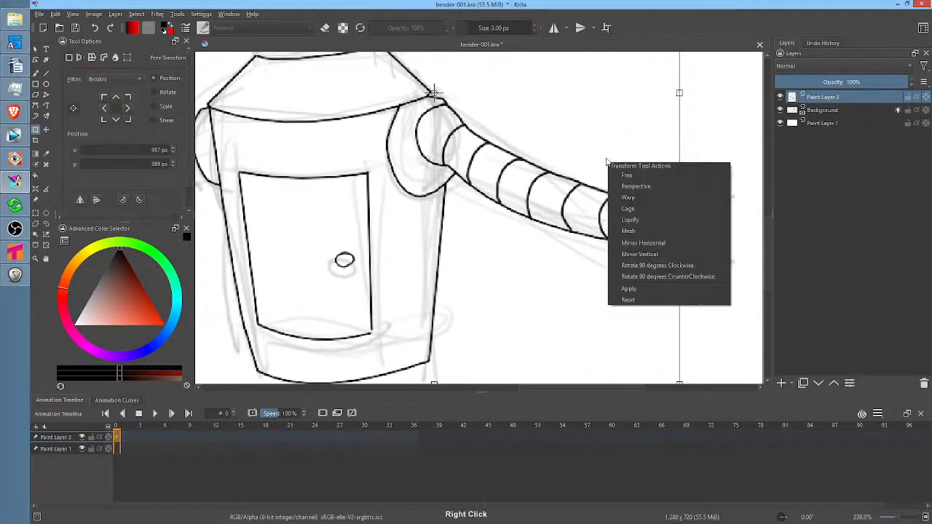
click(647, 220)
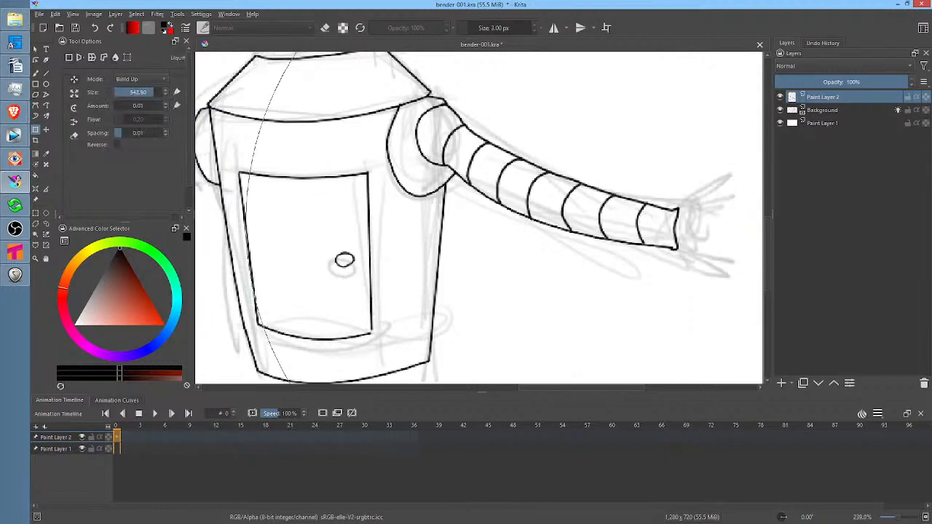
shift+drag(593, 219, 211, 438)
mouse_move(539, 235)
shift+mouse_down()
mouse_move(374, 317)
mouse_move(369, 331)
shift+mouse_up()
mouse_move(489, 214)
mouse_down()
mouse_move(517, 239)
mouse_move(551, 241)
mouse_move(571, 257)
mouse_move(675, 230)
mouse_move(643, 260)
mouse_move(671, 244)
mouse_move(679, 220)
mouse_up()
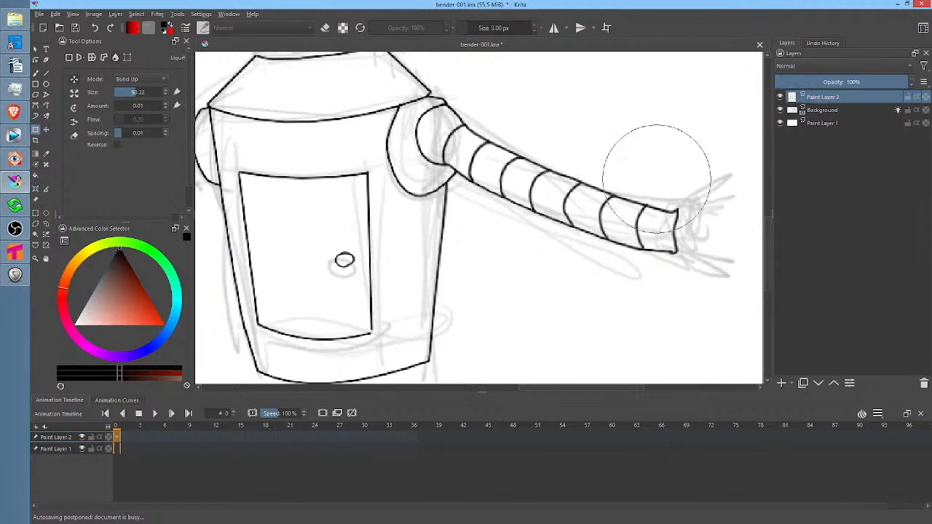
drag(582, 163, 584, 159)
drag(671, 209, 671, 199)
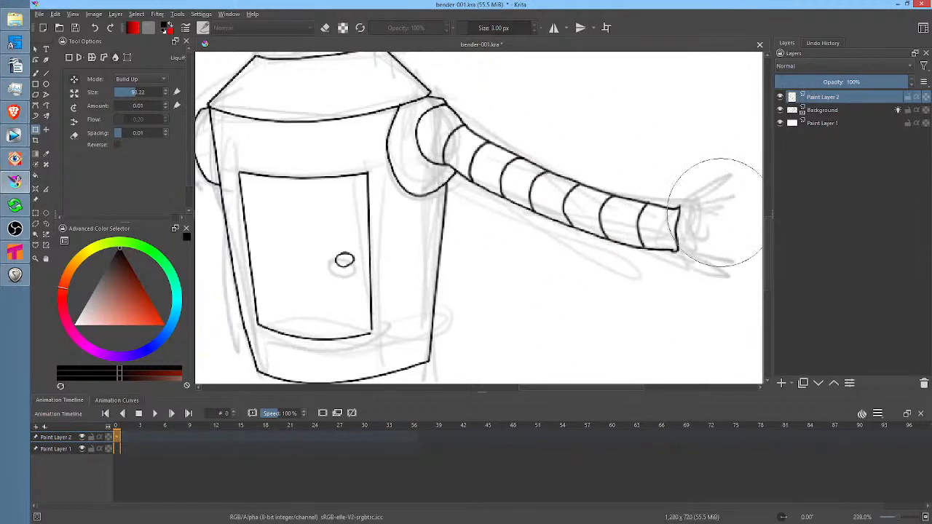
key(Return)
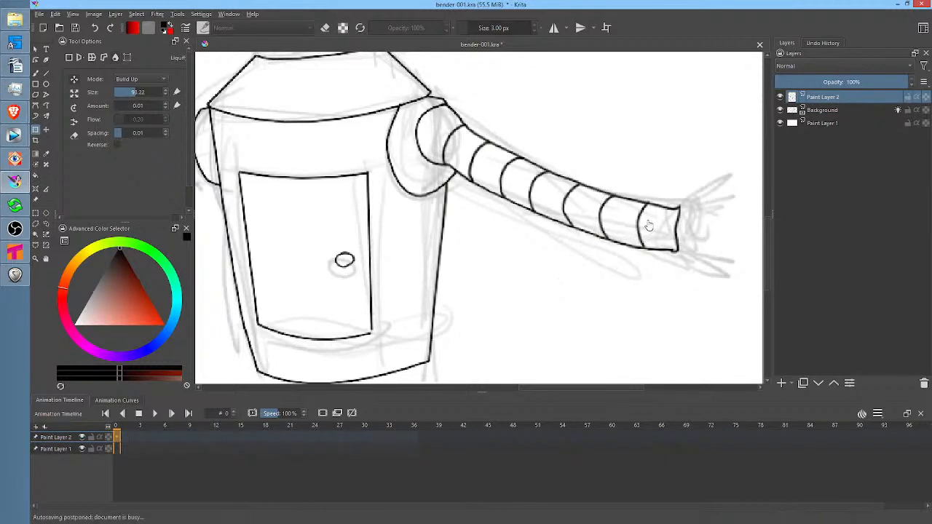
Ink the flared hand outline beyond the near arm's wrist and three rounded fingers at its outer edge
key(b)
middle_click(693, 241)
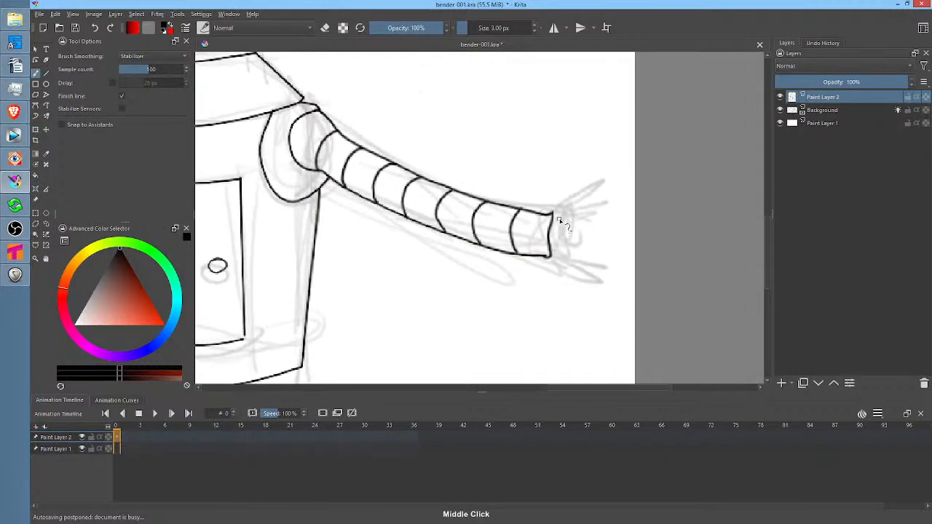
mouse_move(554, 215)
mouse_down()
mouse_move(605, 208)
mouse_move(595, 271)
mouse_move(582, 277)
mouse_move(552, 258)
mouse_up()
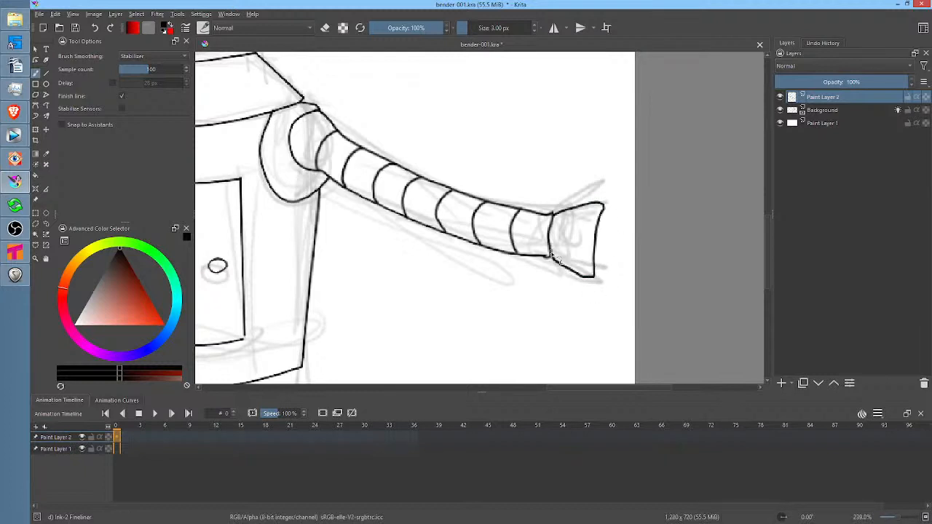
mouse_move(603, 211)
mouse_down()
mouse_move(639, 227)
mouse_move(603, 229)
mouse_move(597, 239)
mouse_move(627, 241)
mouse_move(637, 255)
mouse_move(595, 258)
mouse_move(632, 264)
mouse_move(625, 277)
mouse_move(595, 271)
mouse_up()
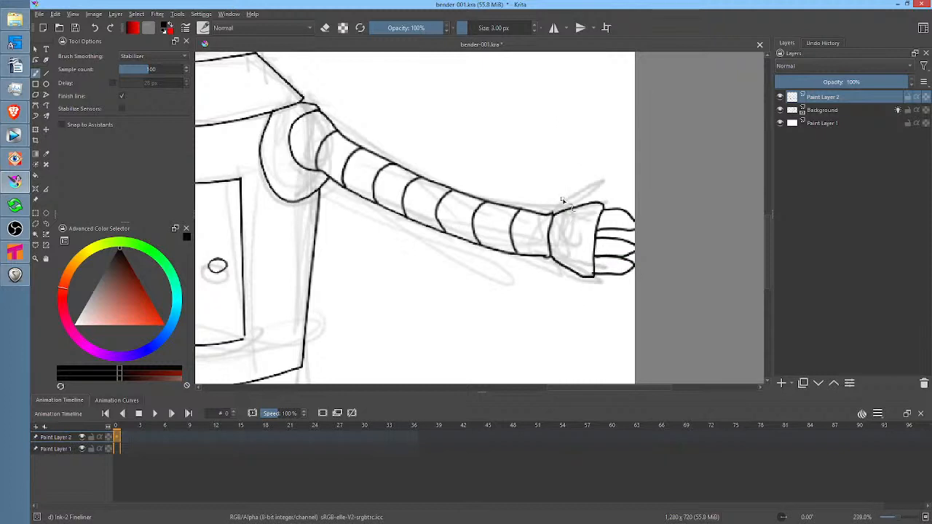
Try drawing a circle about 45 px wide filled with the foreground color over Bender's far eye
scroll(441, 199, down, 5)
drag(368, 205, 571, 195)
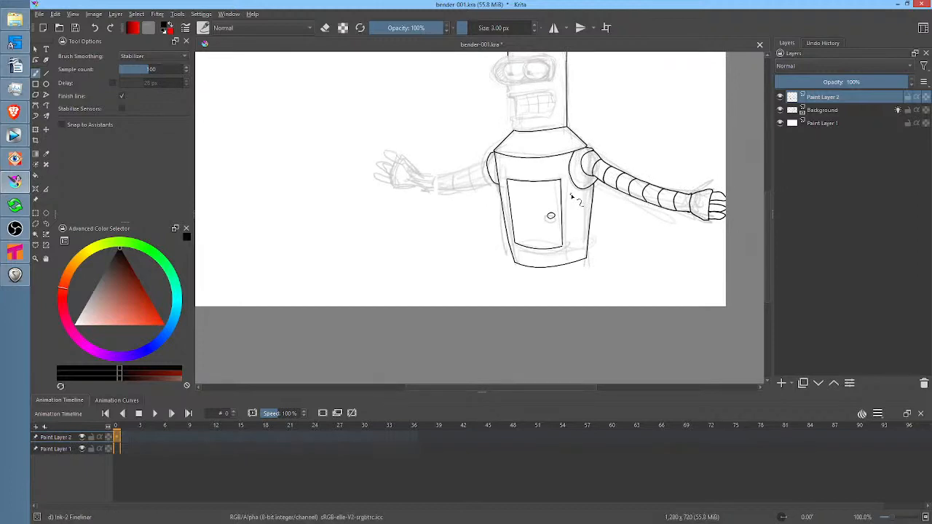
drag(535, 127, 609, 116)
drag(609, 117, 589, 158)
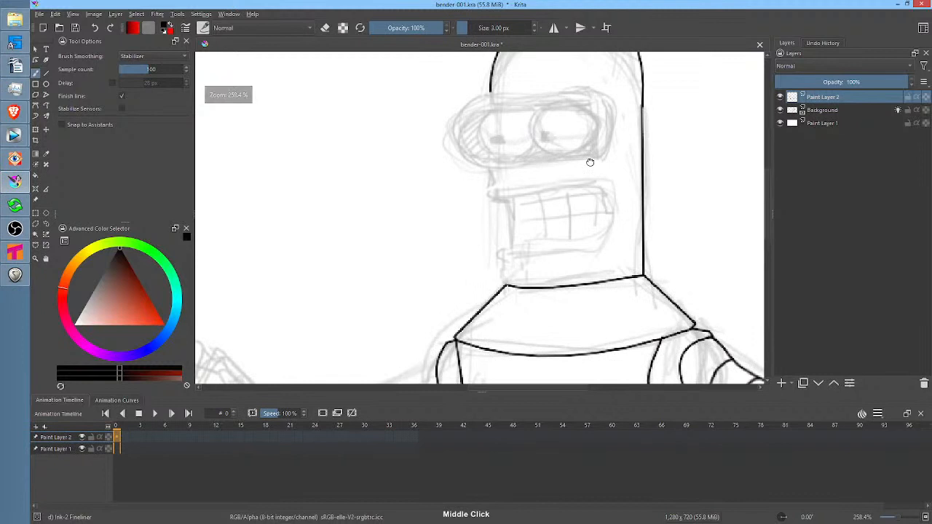
click(46, 84)
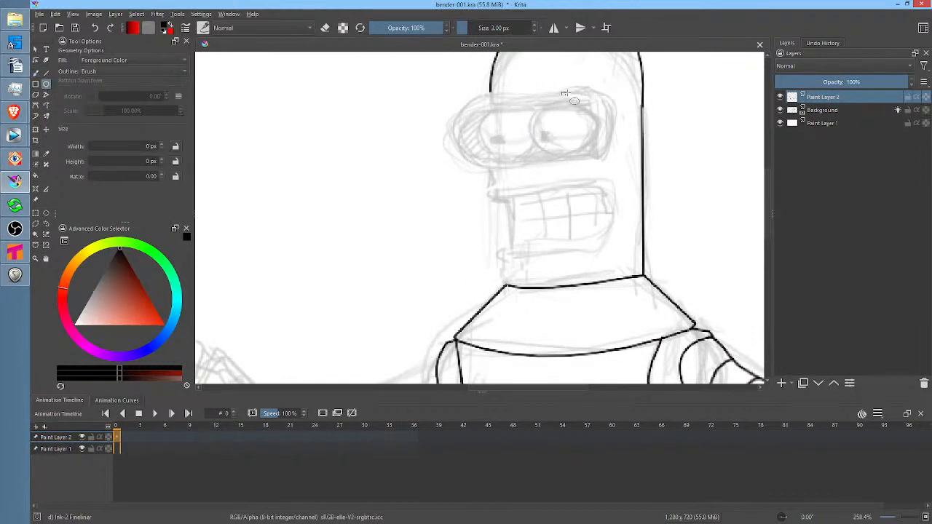
drag(547, 116, 540, 161)
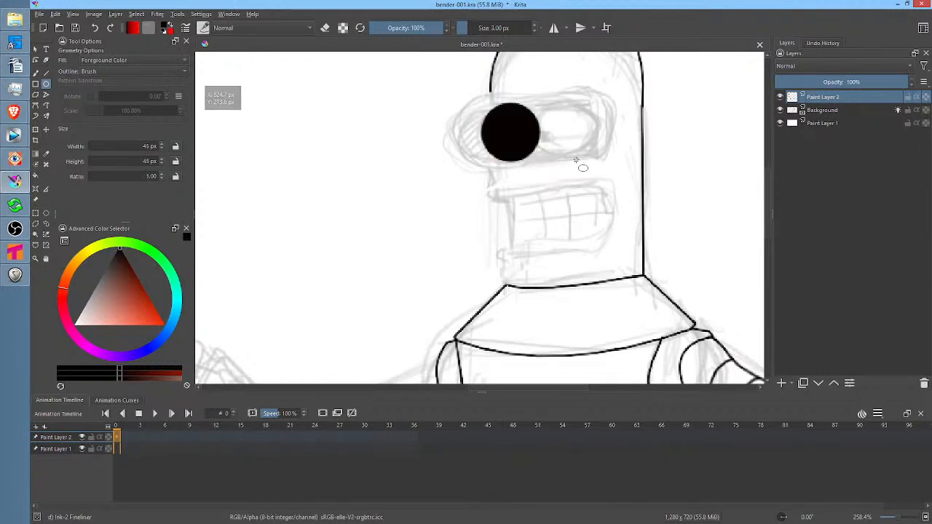
key(ctrl+z)
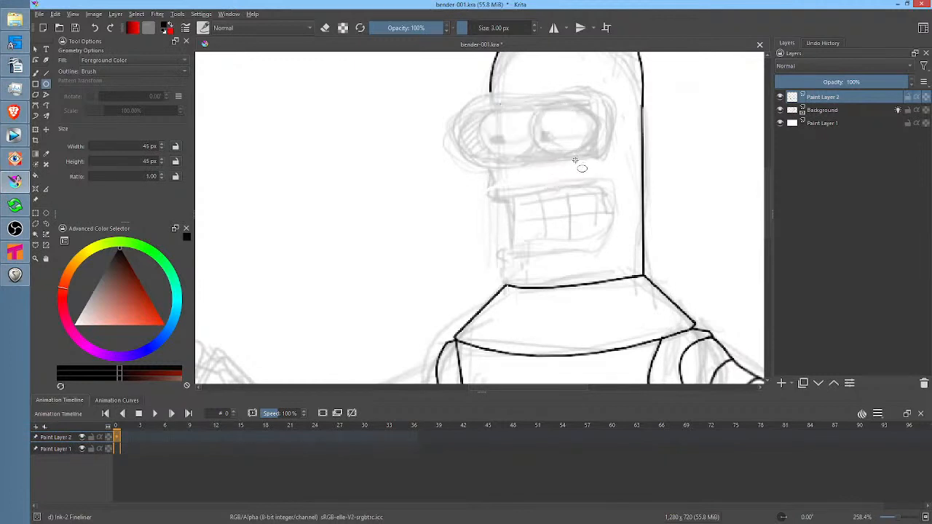
Set the ellipse fill to Not Filled and draw two adjoining circles about 44 px wide as Bender's eyes
click(138, 60)
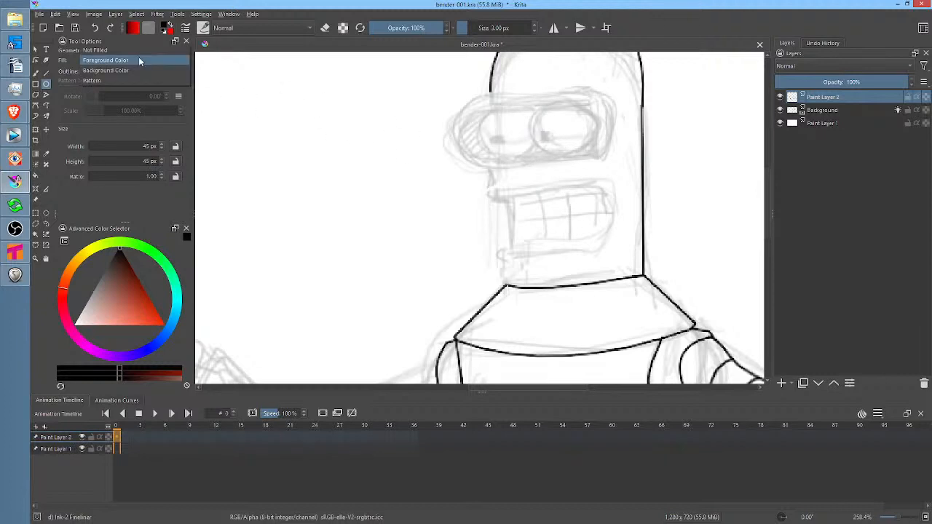
click(139, 60)
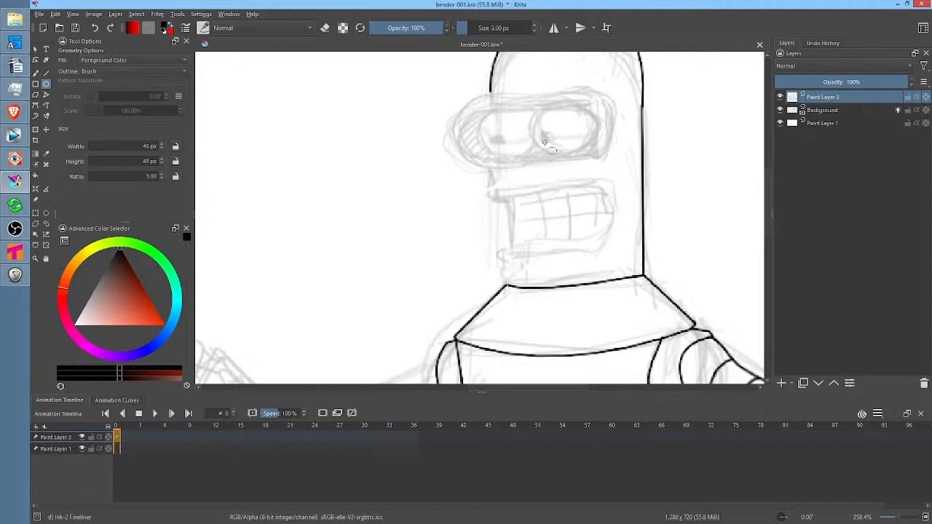
click(137, 61)
click(136, 55)
drag(497, 128, 597, 153)
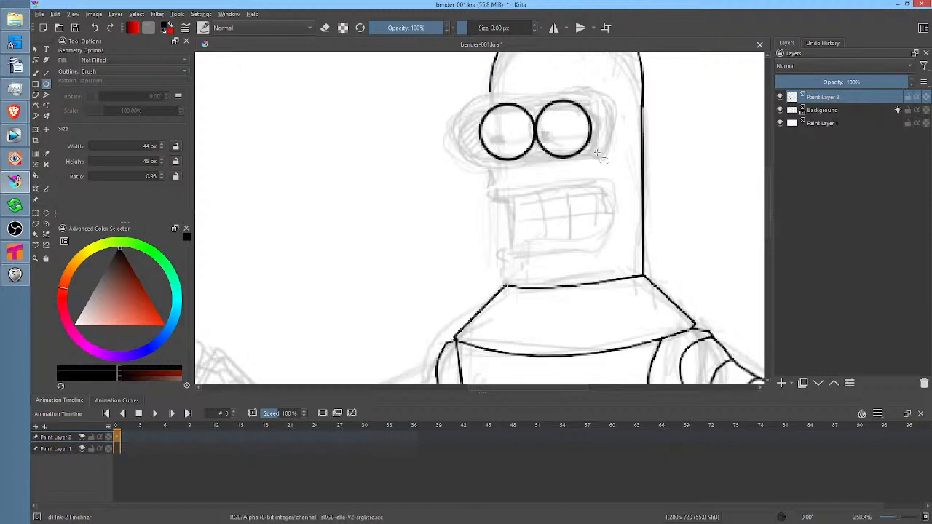
Set brush smoothing to None and ink a small square pupil in each of Bender's eyes
key(b)
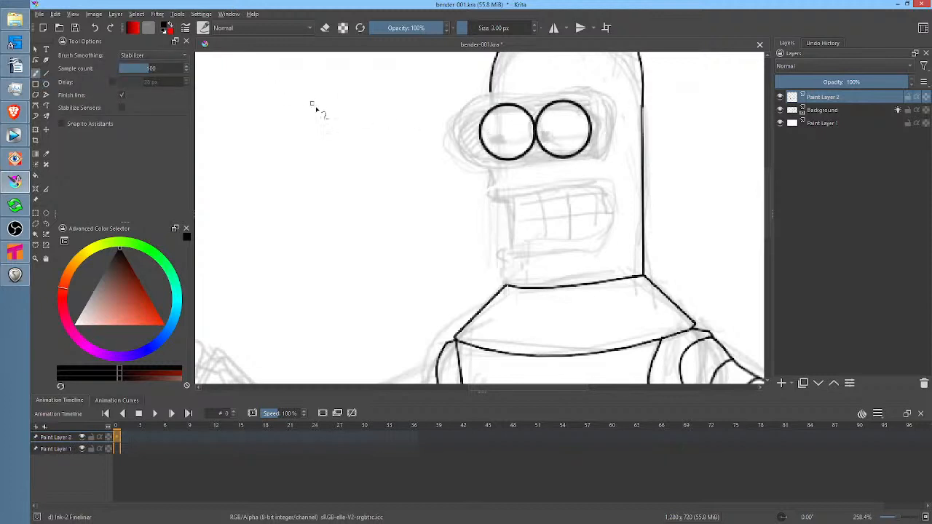
key(ctrl+1)
drag(586, 154, 617, 202)
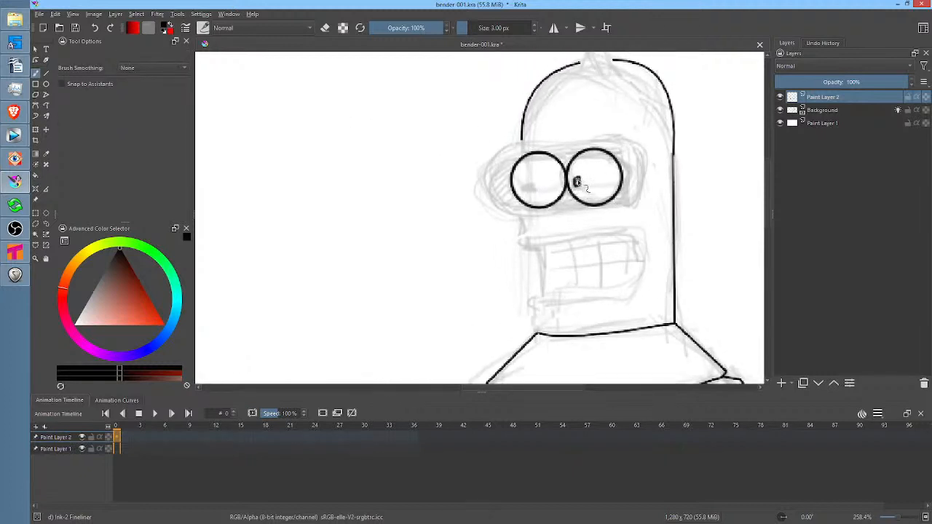
drag(520, 183, 524, 184)
Close the gap at the top of Bender's head and ink the tapered antenna with a small oval tip
mouse_move(650, 177)
mouse_down()
mouse_move(565, 205)
mouse_move(559, 273)
mouse_up()
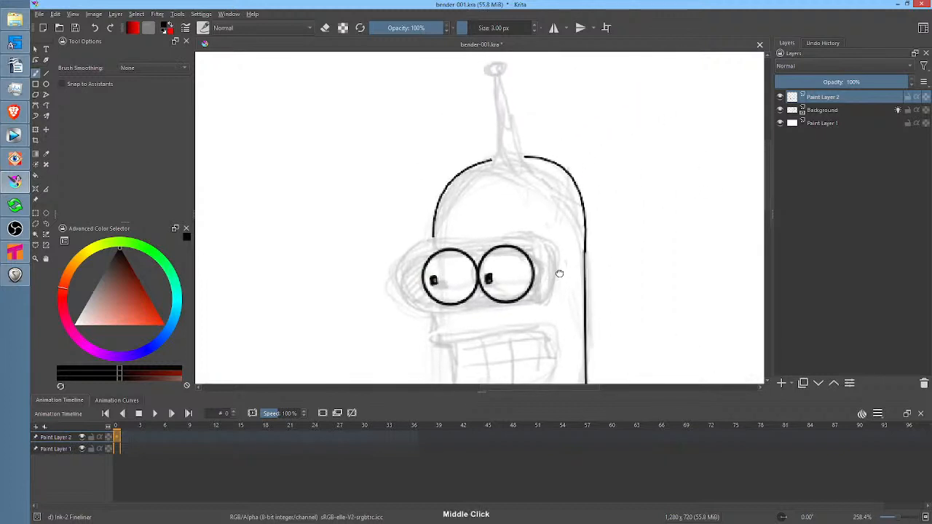
drag(493, 161, 528, 156)
drag(497, 76, 498, 159)
drag(501, 75, 518, 157)
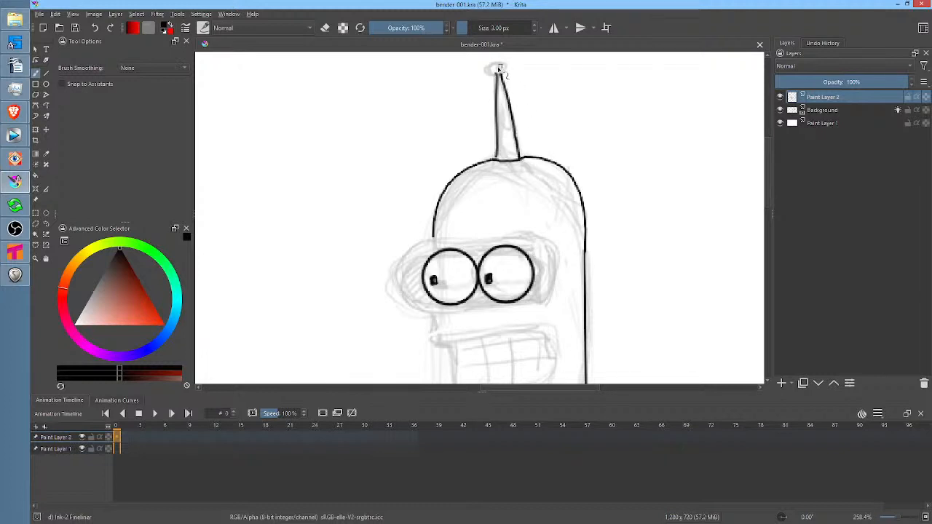
mouse_move(495, 70)
mouse_down()
mouse_move(503, 65)
mouse_move(547, 114)
mouse_move(582, 99)
mouse_up()
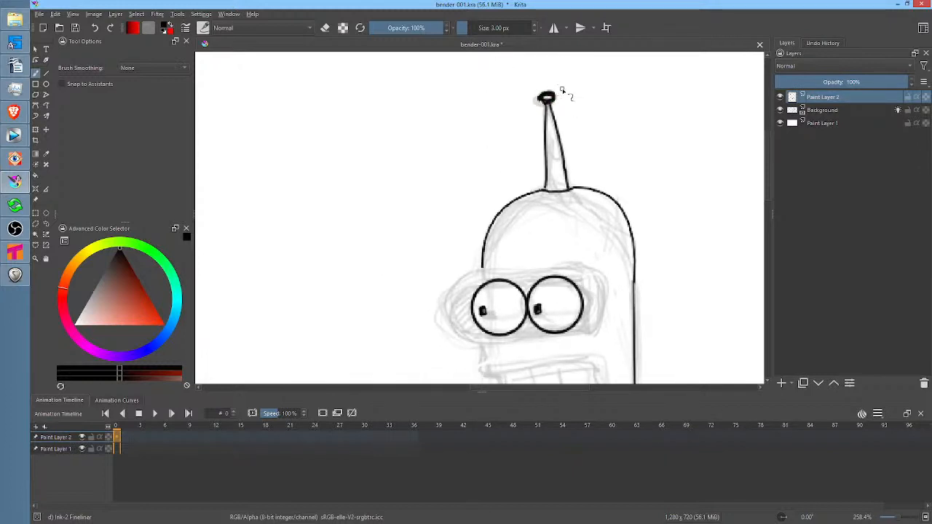
Erase the antenna's oval tip and its right edge, then save the drawing
key(e)
drag(548, 94, 534, 106)
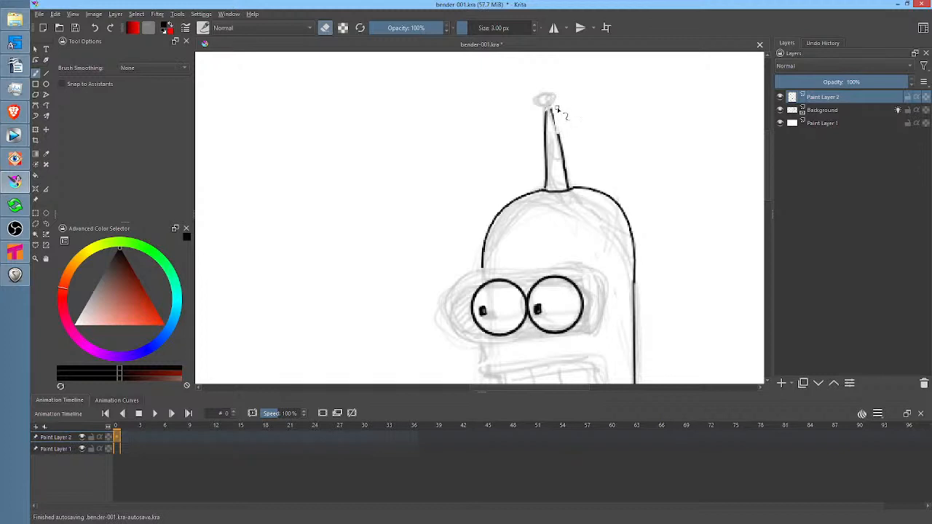
key(p)
mouse_move(559, 96)
mouse_down()
mouse_move(555, 147)
mouse_move(572, 186)
mouse_up()
scroll(677, 188, down, 3)
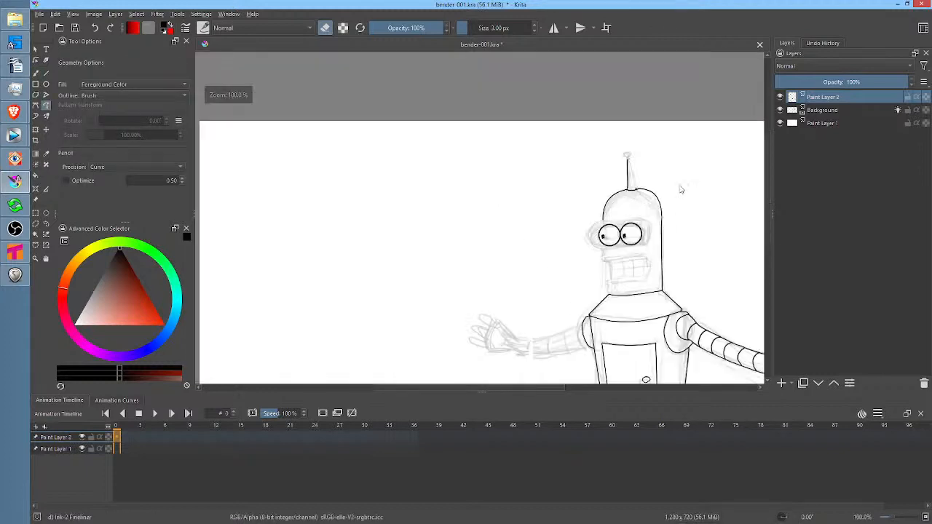
scroll(678, 188, up, 4)
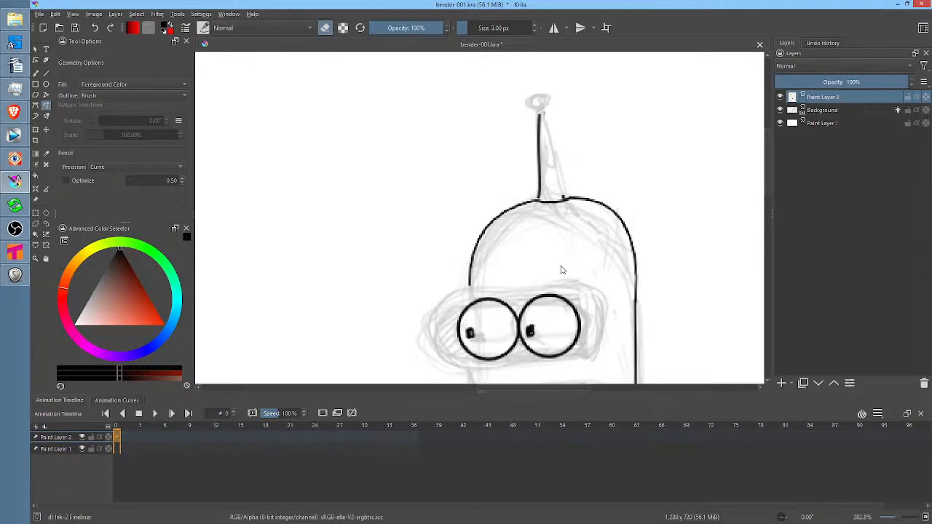
drag(562, 270, 586, 143)
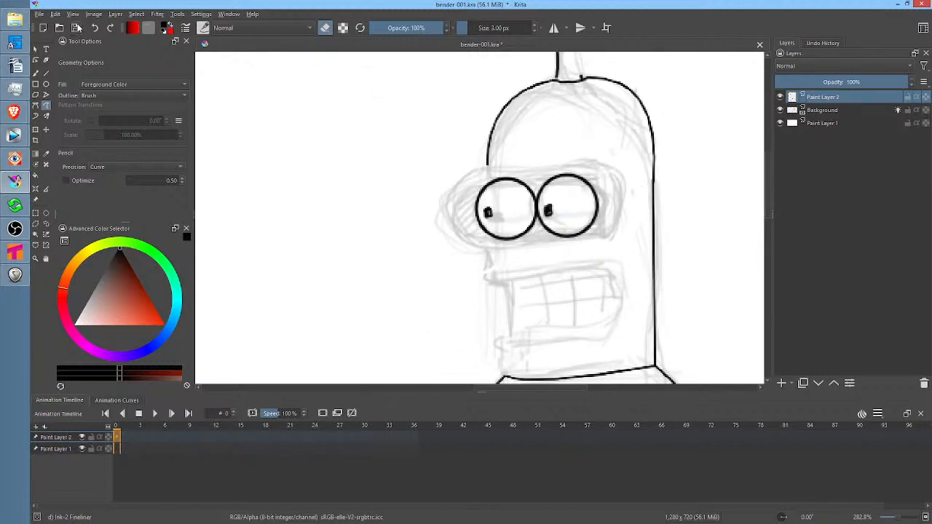
click(76, 27)
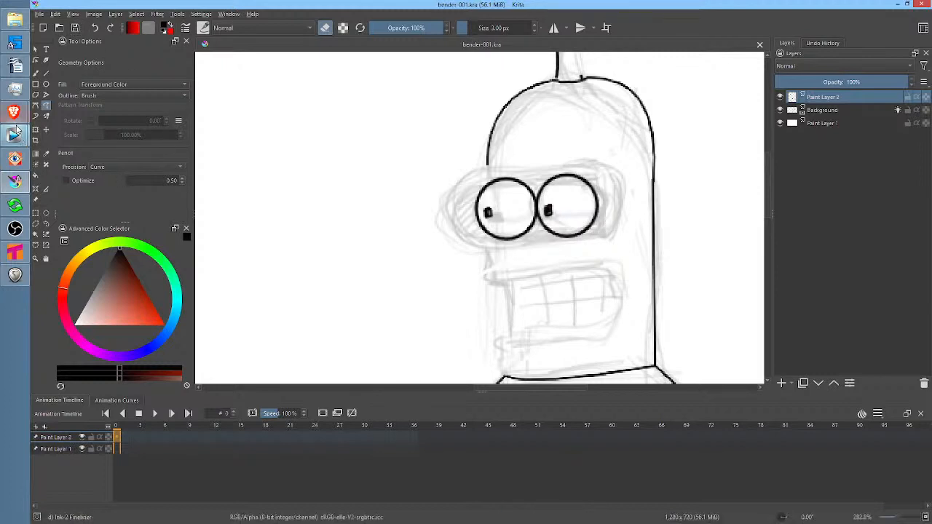
Switch to Tahoma2D and view scene 605 at frames 18 and 19, where the colored character close-up begins
click(14, 251)
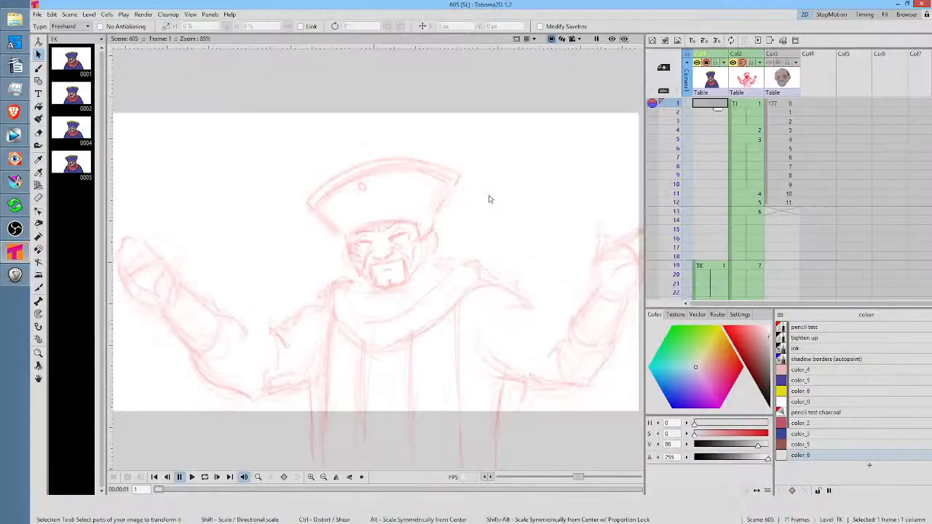
click(703, 259)
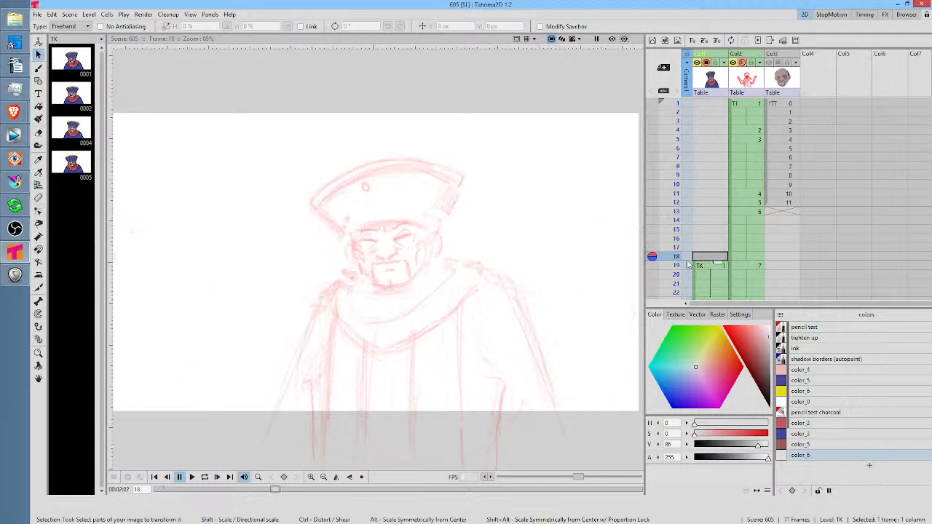
click(712, 266)
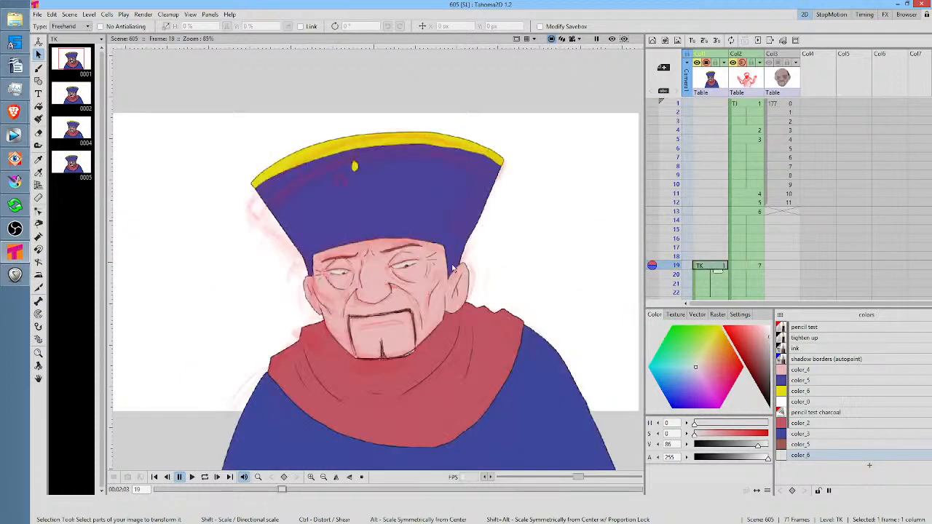
drag(431, 264, 461, 242)
scroll(475, 222, down, 2)
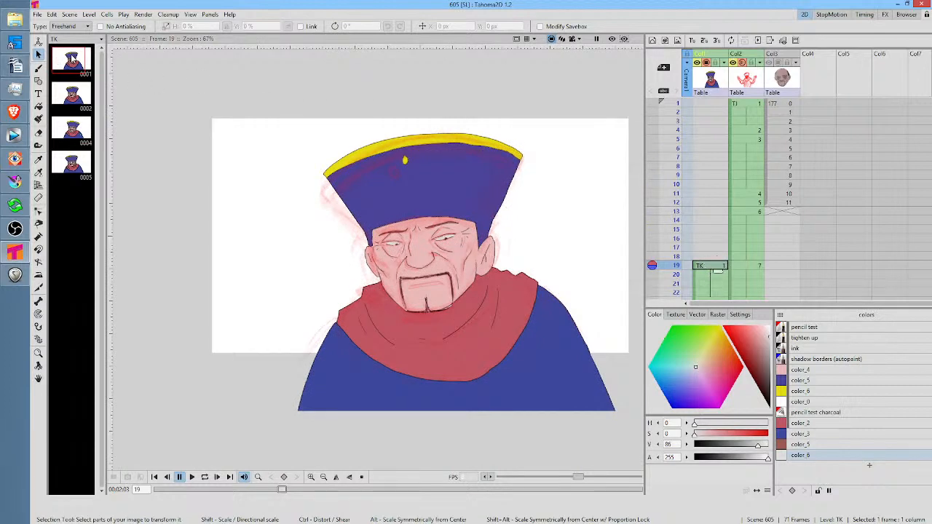
Open drawing 1 of the TK level on its own and dismiss the crash dialog
click(72, 60)
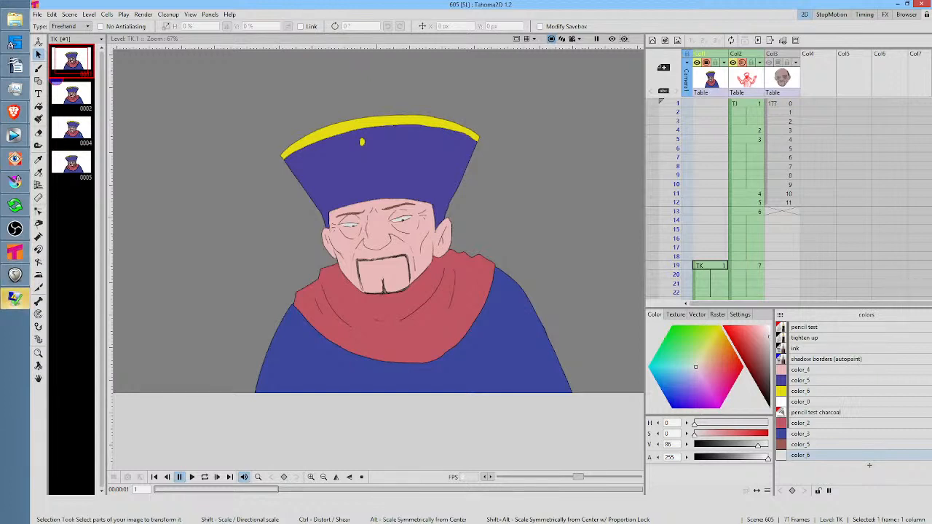
drag(449, 128, 478, 200)
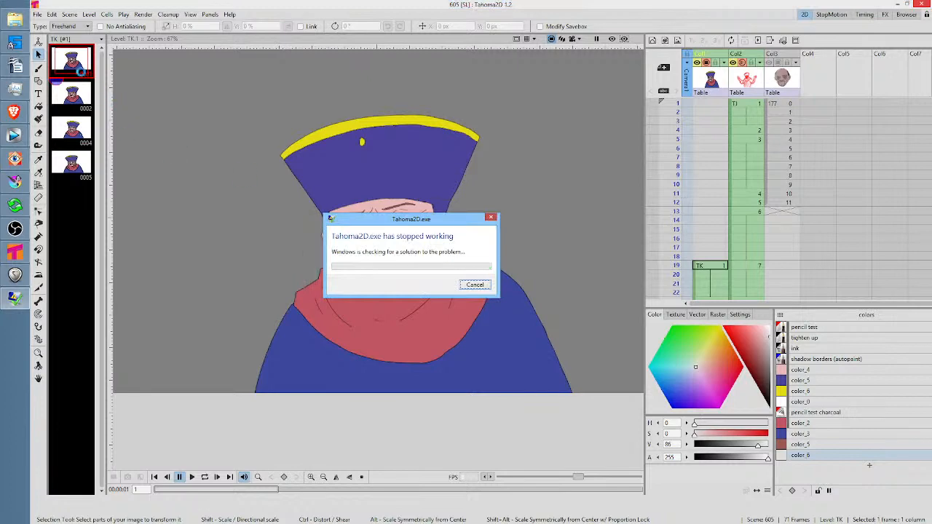
click(474, 289)
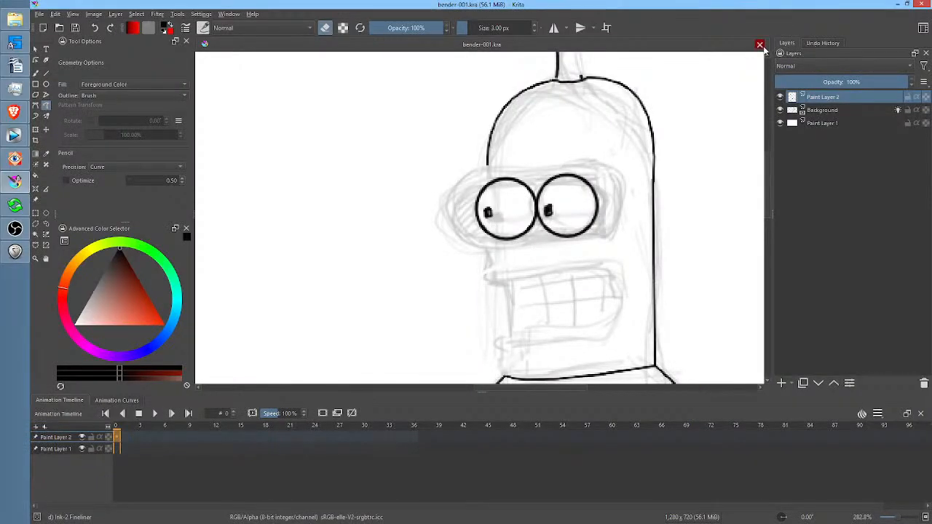
Close the bender-001.kra drawing in Krita and reopen the recent scene 605 in Tahoma2D
click(760, 45)
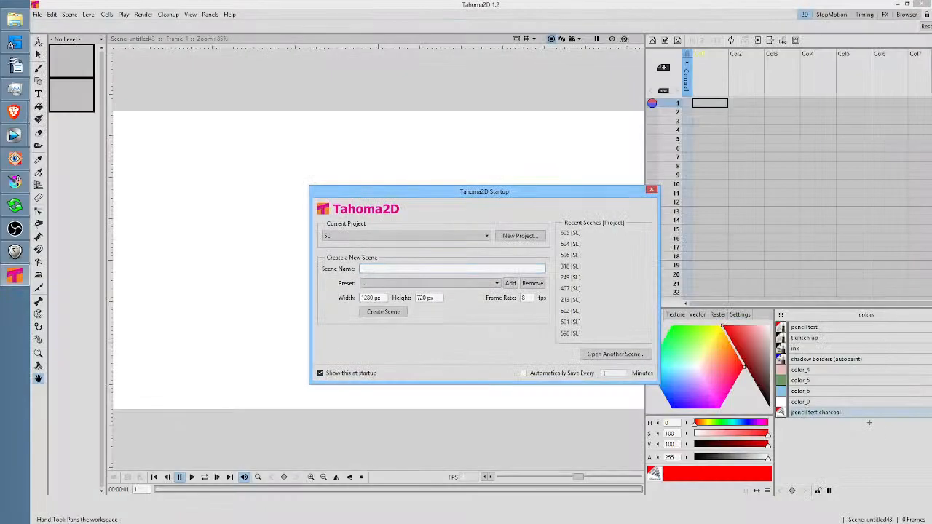
click(570, 233)
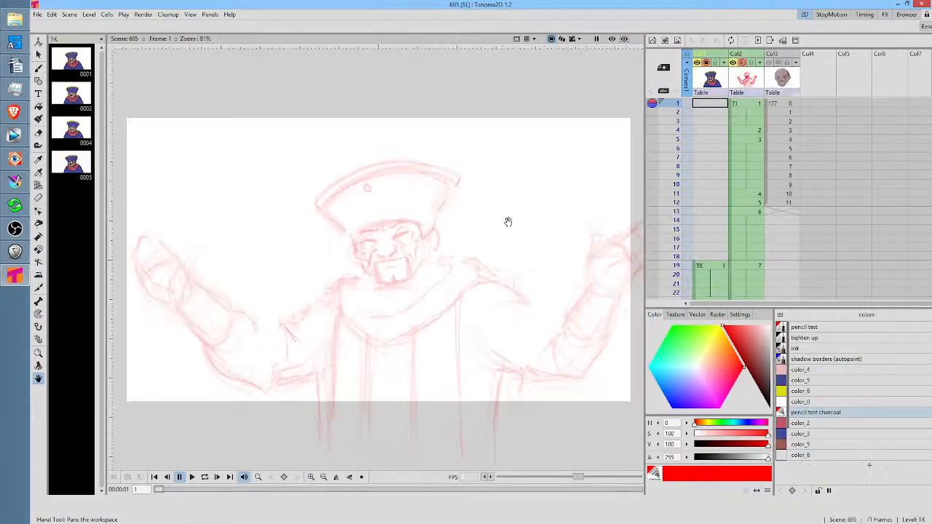
Insert a blank drawing ahead of the first drawing in the TK level
click(741, 106)
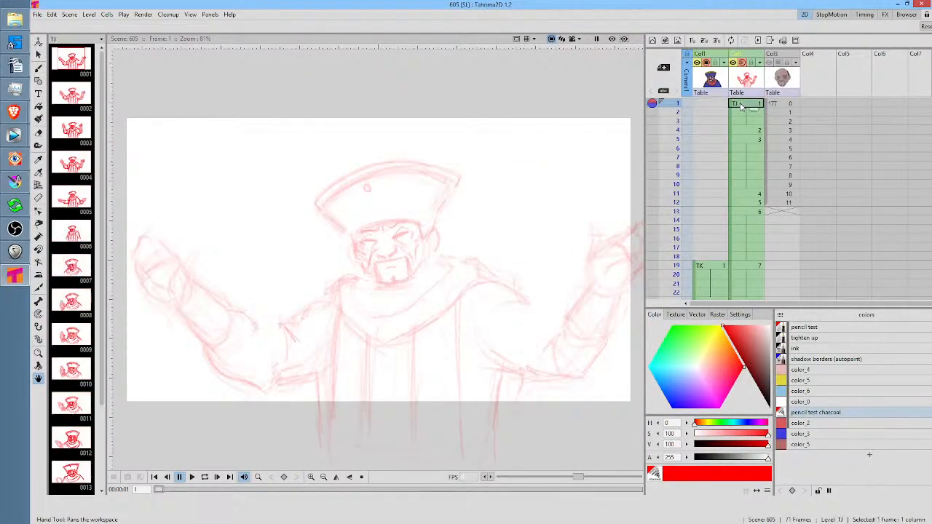
click(717, 106)
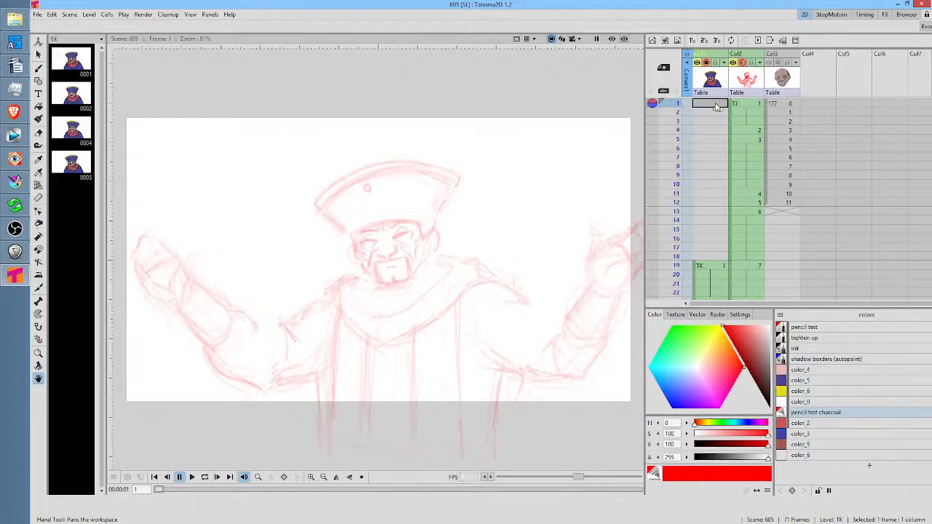
click(711, 268)
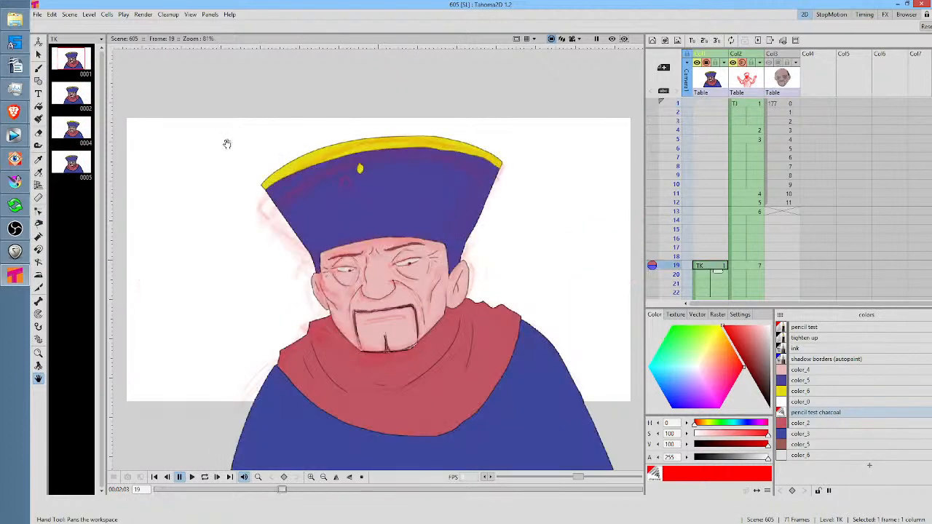
click(73, 62)
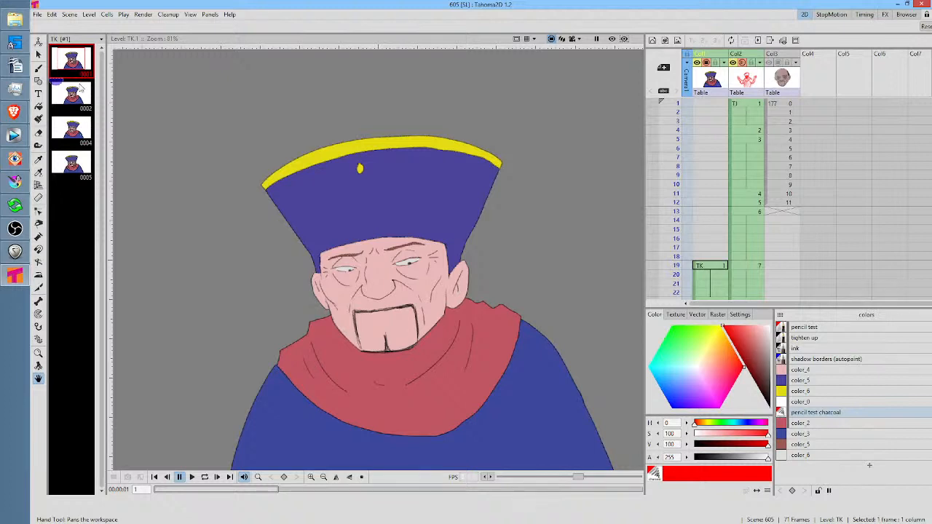
key(Insert)
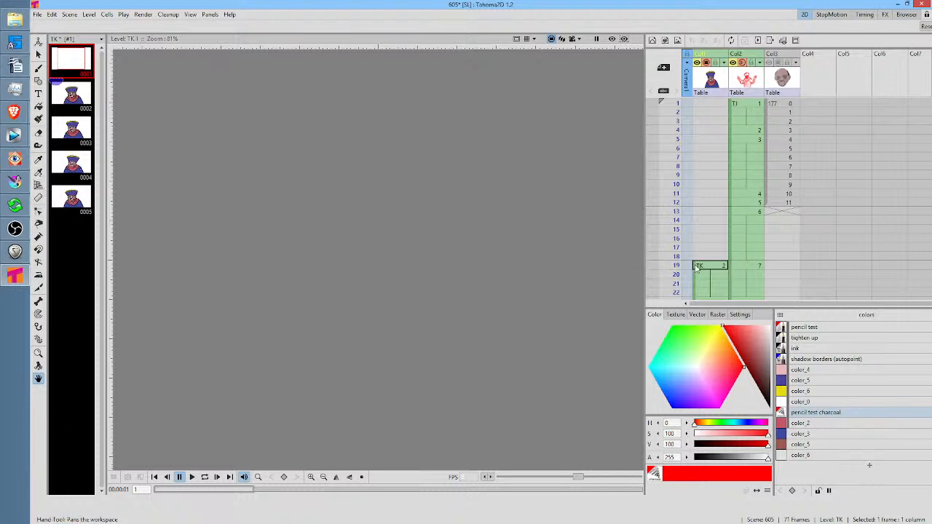
Try to insert a blank drawing before the last drawing of the TK level, then undo the insertion
click(76, 203)
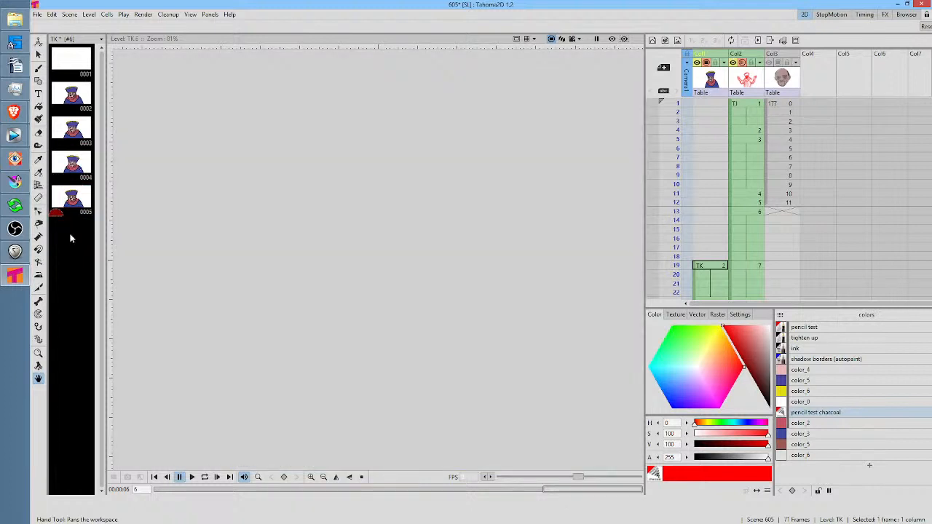
click(57, 196)
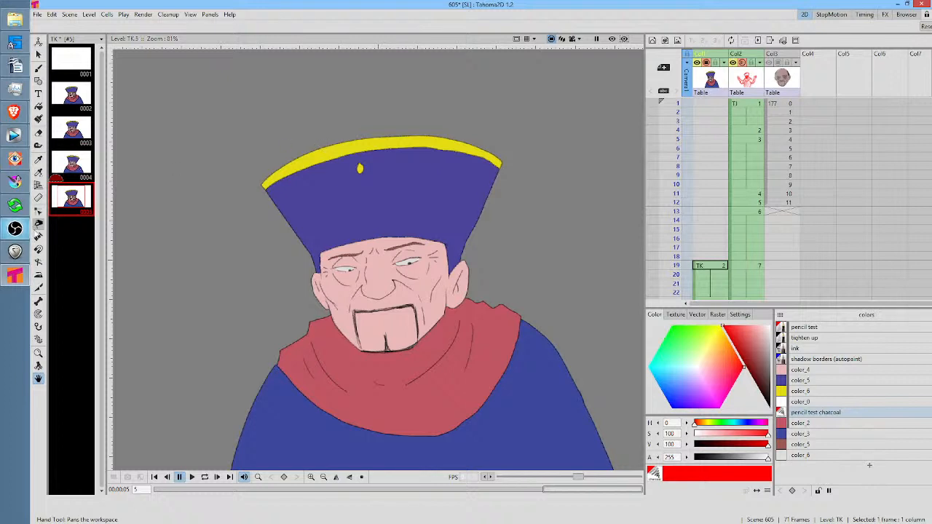
click(69, 236)
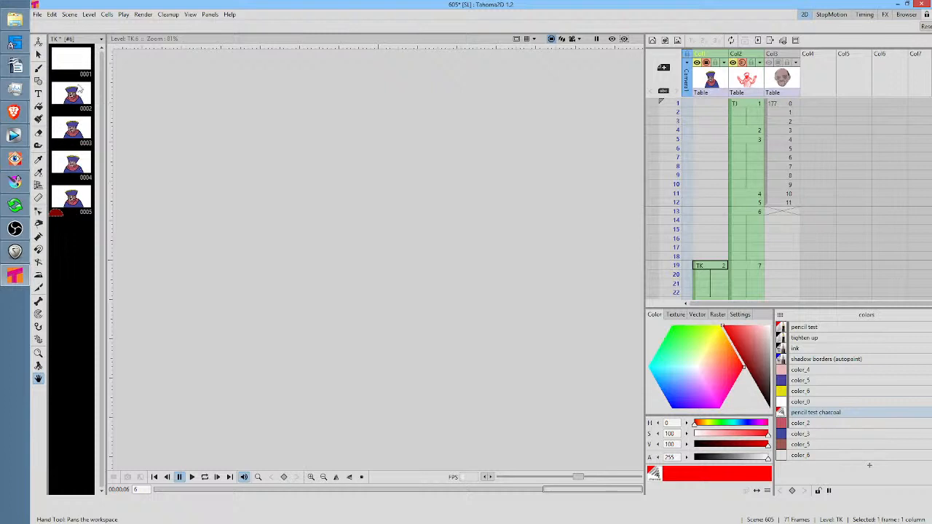
click(74, 61)
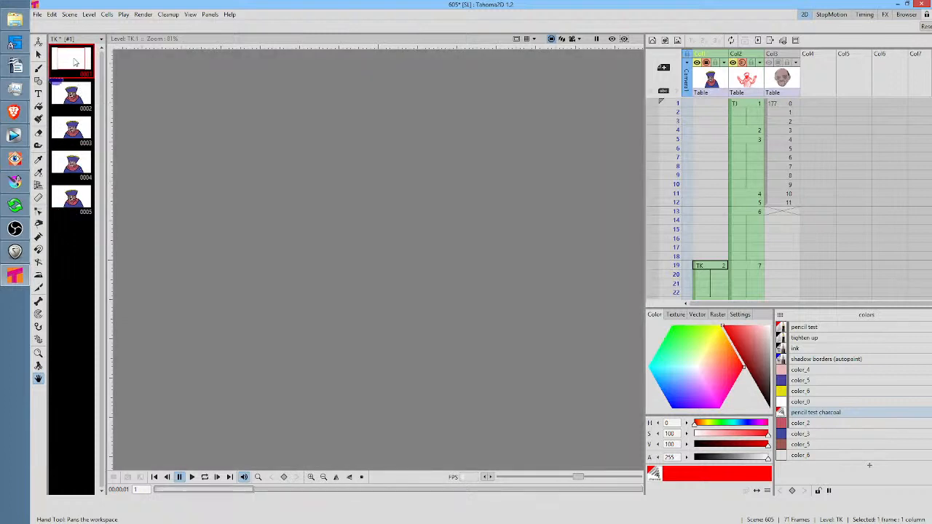
click(71, 201)
key(Insert)
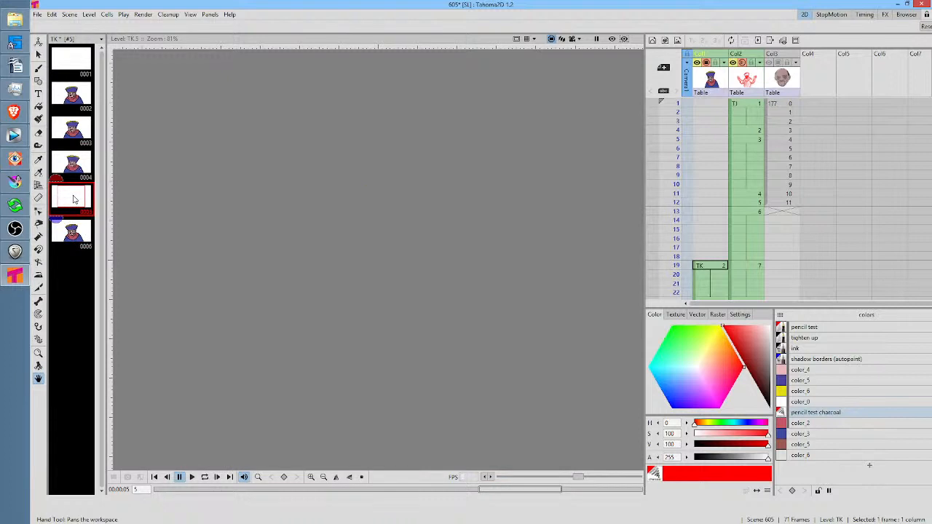
key(ctrl+z)
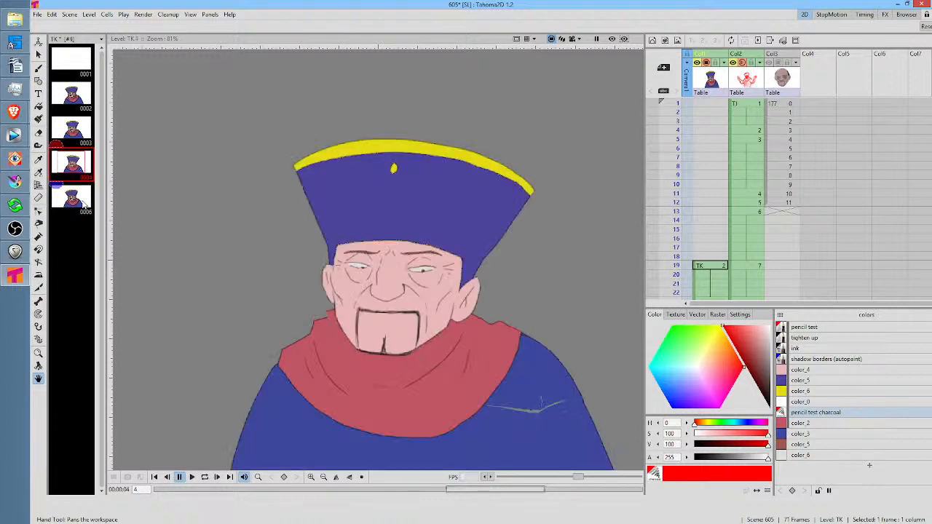
click(73, 202)
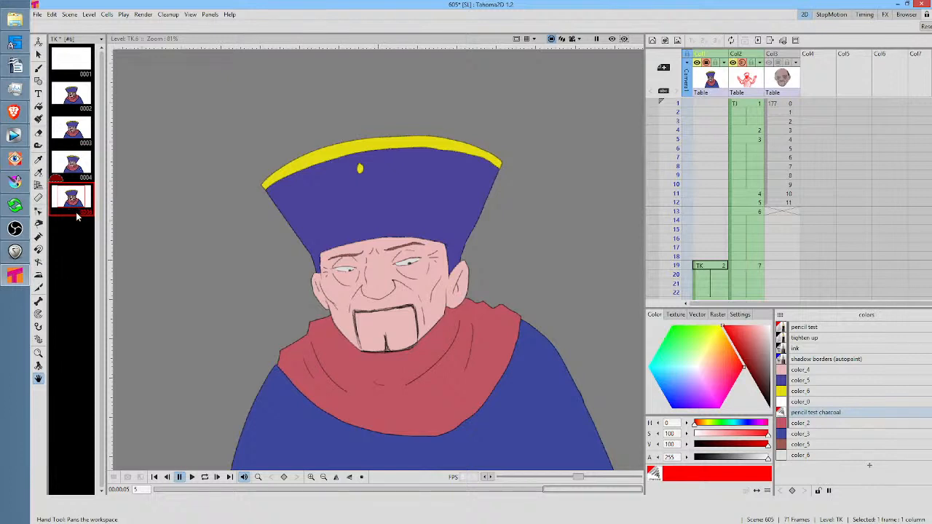
right_click(75, 204)
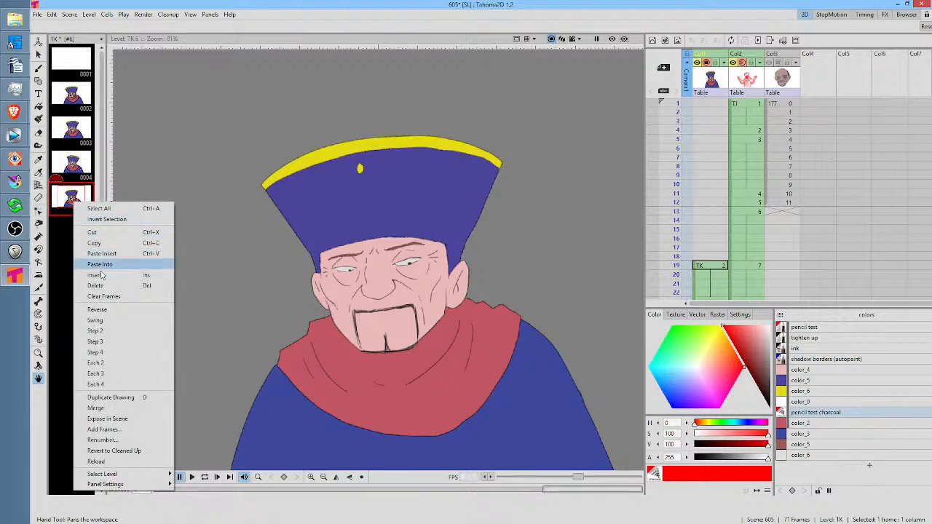
click(69, 222)
click(75, 204)
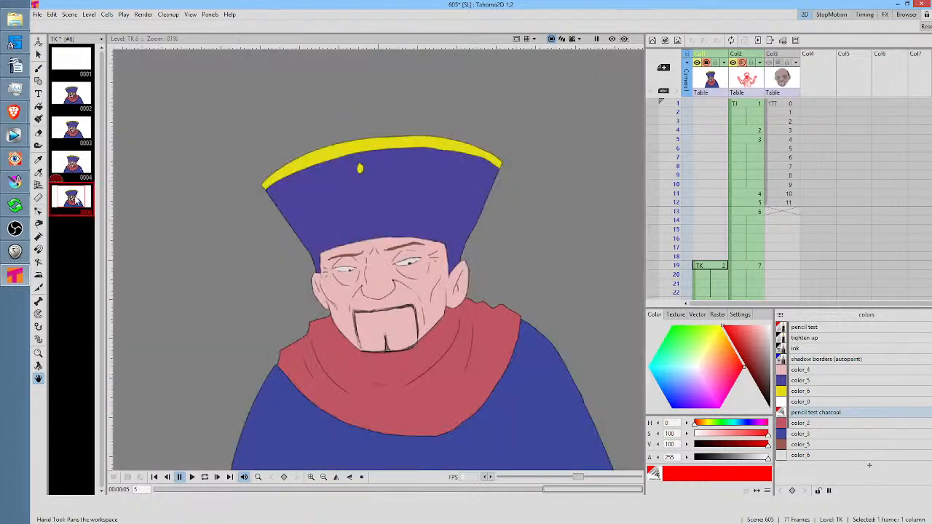
right_click(77, 200)
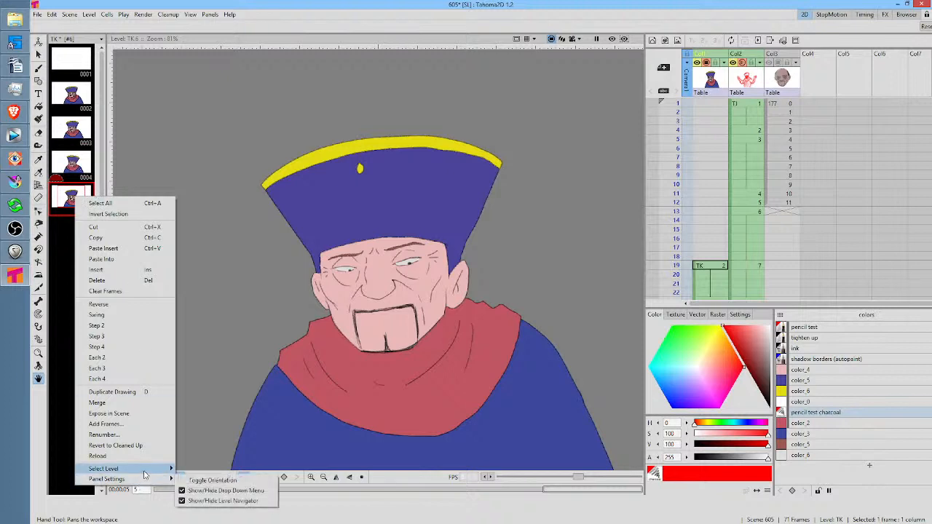
mouse_move(144, 473)
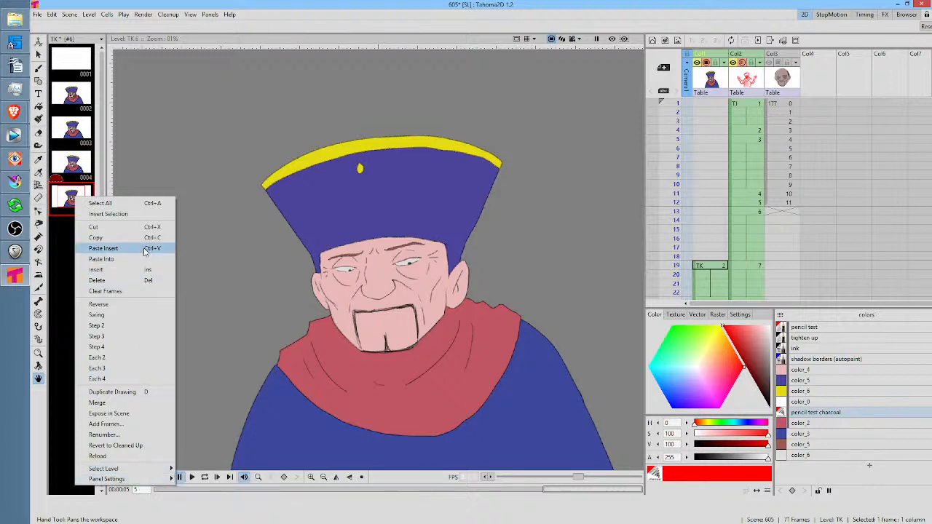
click(64, 247)
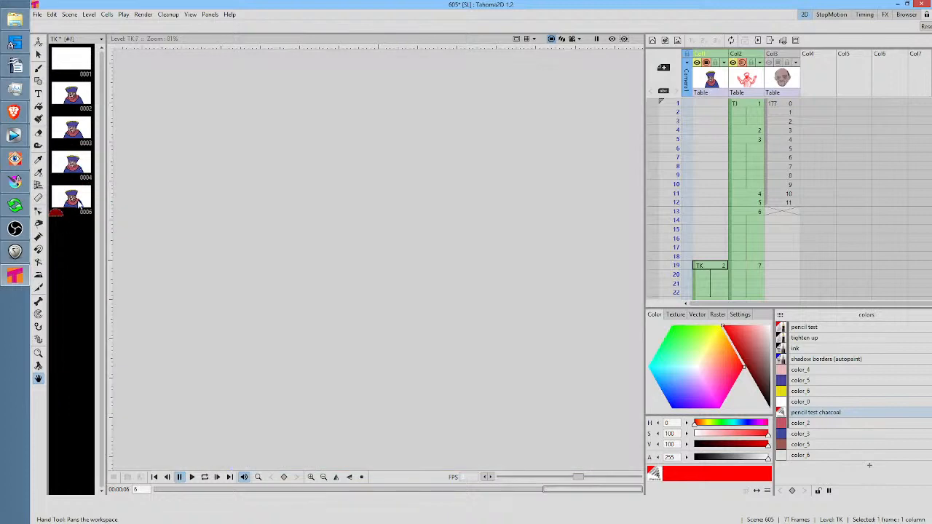
click(79, 204)
click(107, 16)
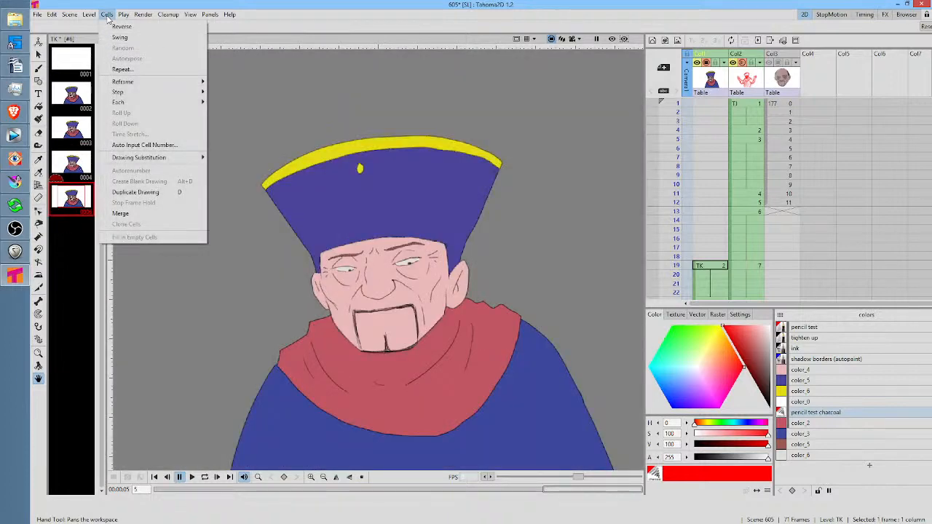
click(72, 267)
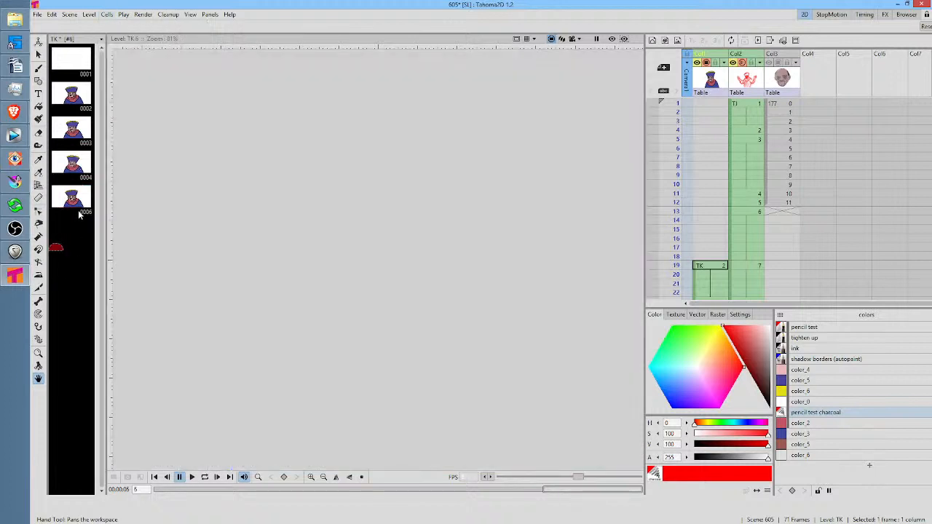
click(76, 203)
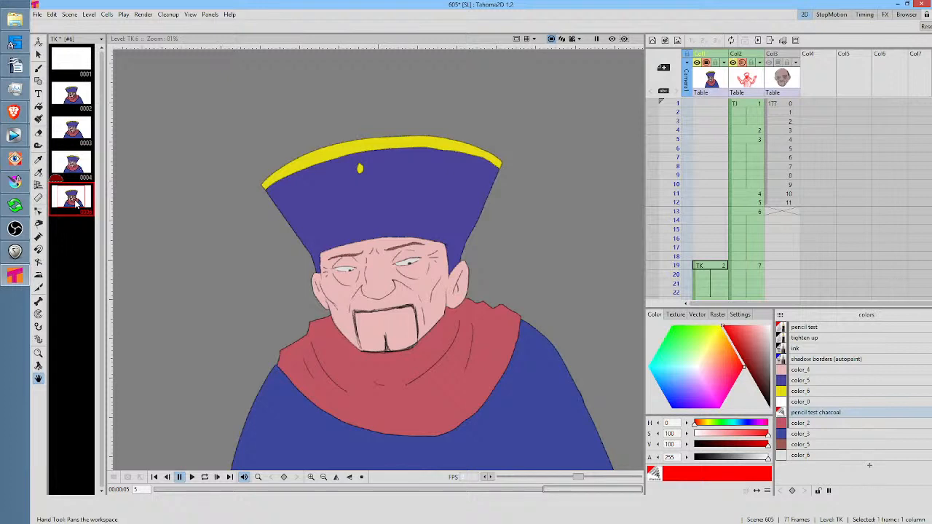
Place the blank TK drawing 1 at frame 1 of column Col1
click(716, 260)
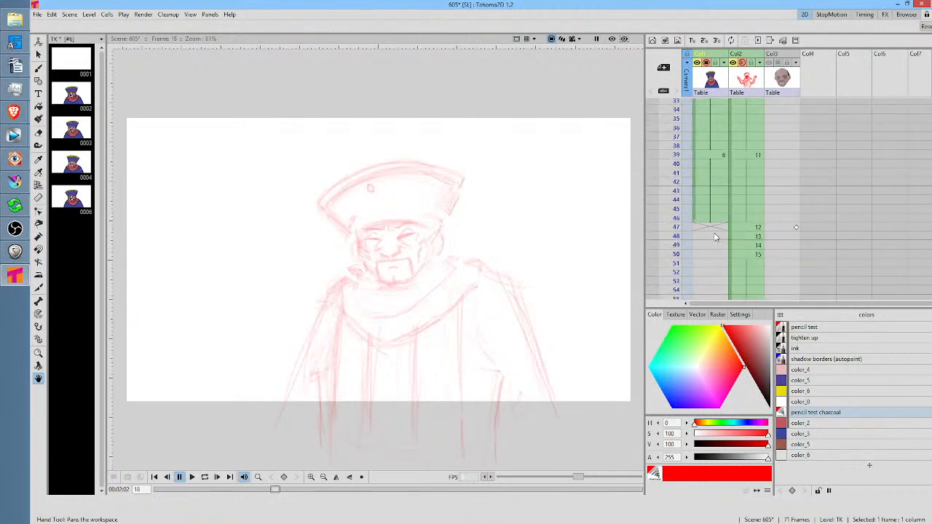
click(704, 104)
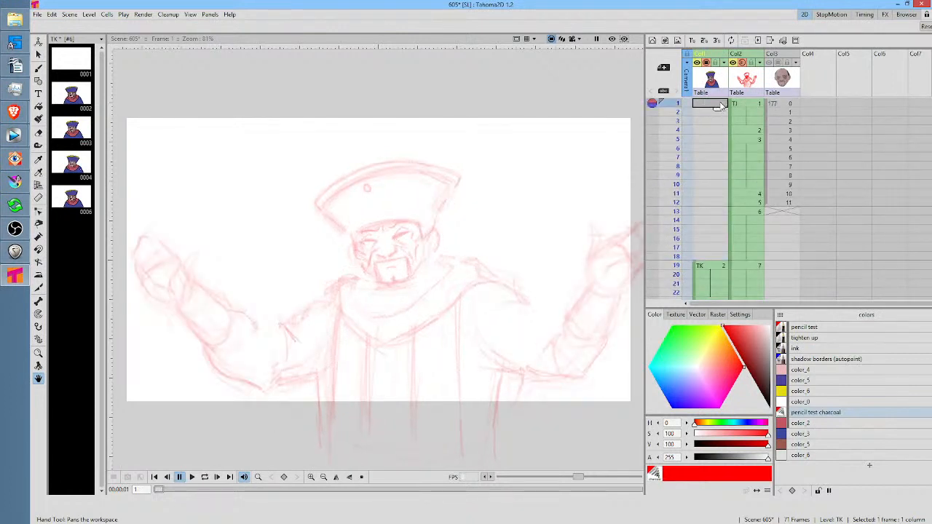
click(76, 65)
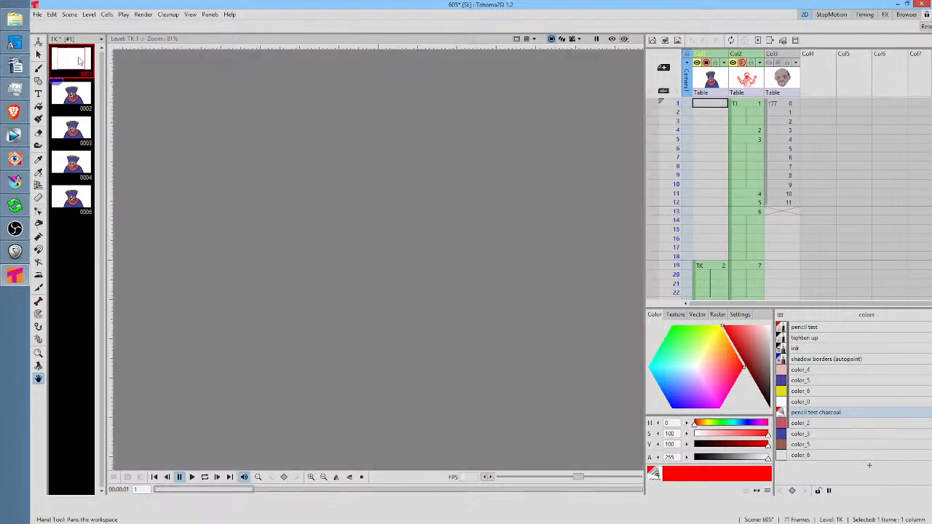
drag(70, 63, 701, 104)
click(702, 106)
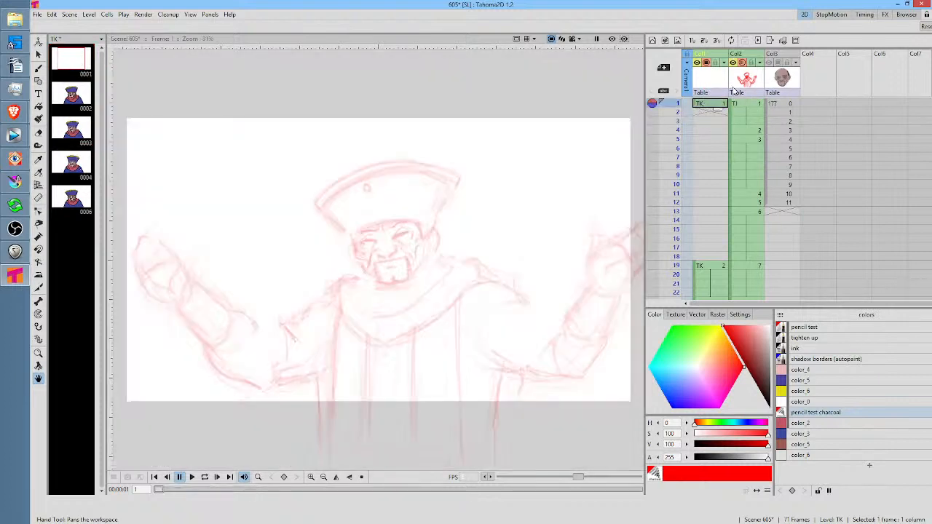
Insert an empty column between the TK and TJ columns and move the TK drawing 1 cell to its frame 1
click(726, 81)
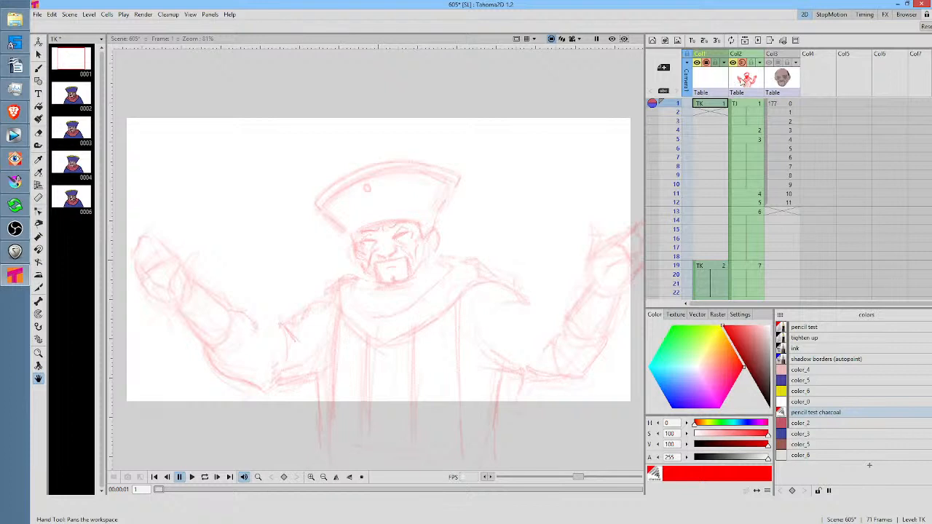
click(741, 80)
key(shift+Insert)
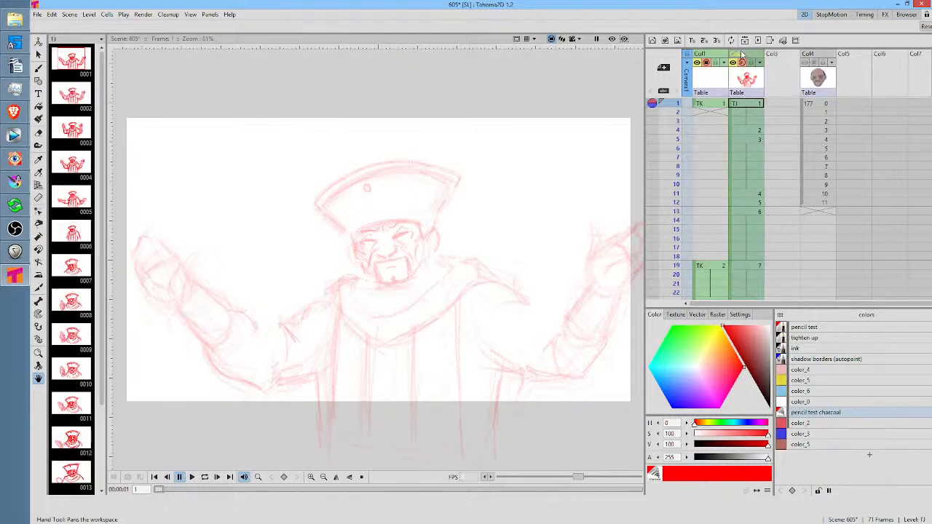
drag(743, 52, 780, 60)
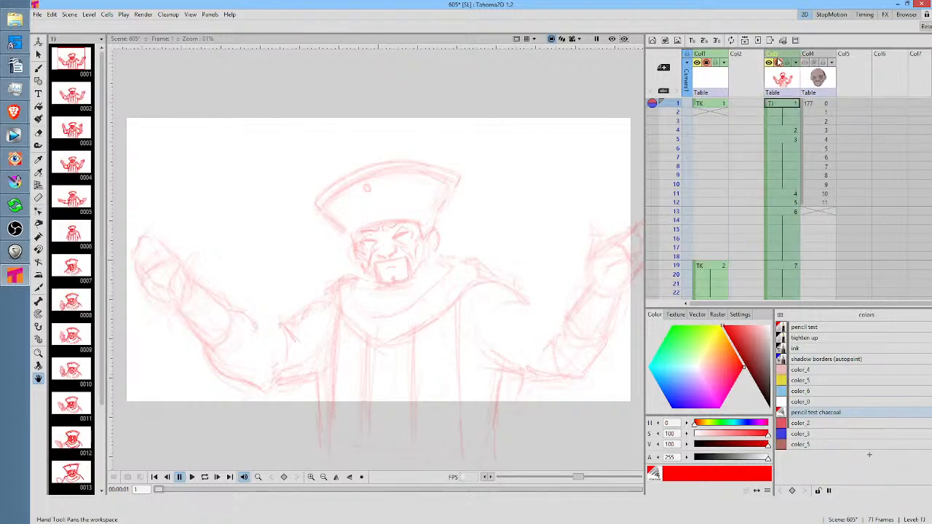
click(696, 105)
drag(696, 104, 743, 106)
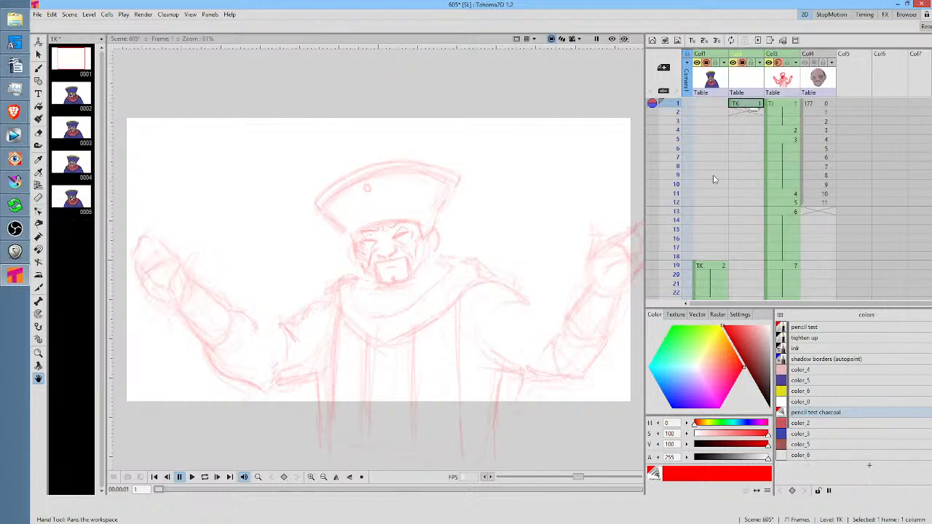
Copy the whole colored character at frame 19 with a freehand selection and paste it into TK drawing 1 at frame 1
click(712, 267)
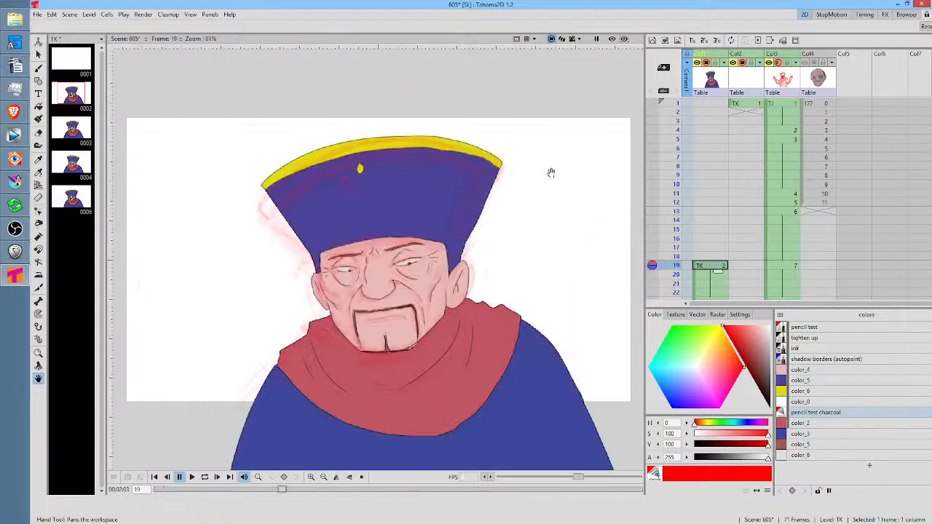
scroll(554, 175, down, 2)
drag(558, 177, 501, 159)
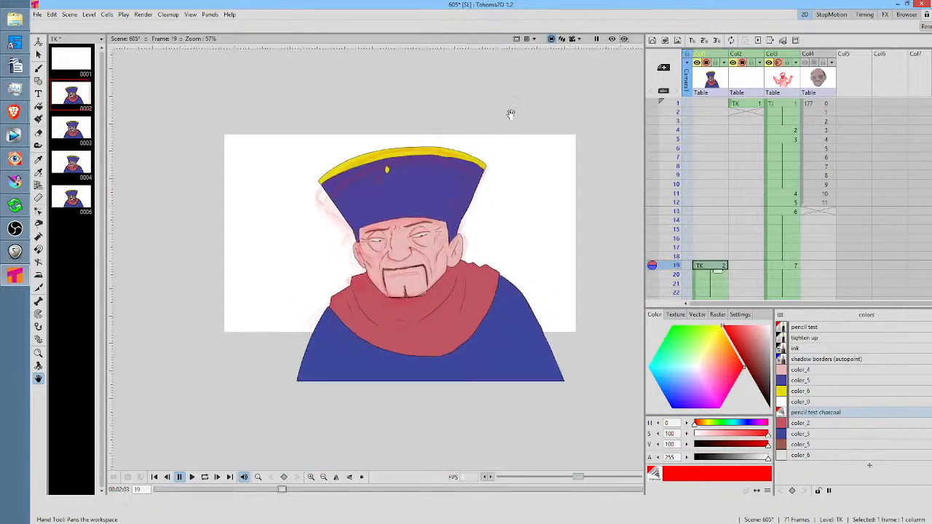
key(s)
mouse_move(453, 107)
mouse_down()
mouse_move(292, 154)
mouse_move(241, 291)
mouse_move(249, 412)
mouse_move(448, 460)
mouse_move(526, 439)
mouse_move(605, 386)
mouse_move(567, 218)
mouse_move(447, 118)
mouse_up()
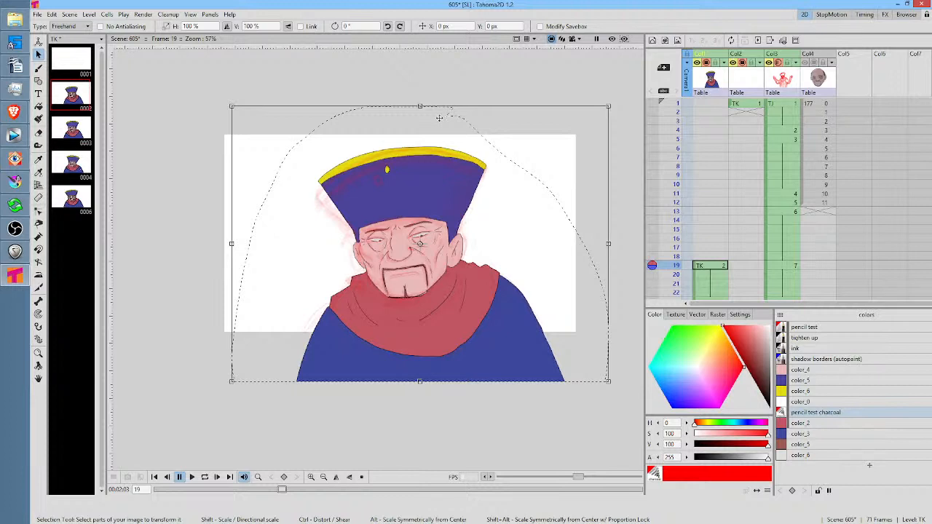
click(69, 57)
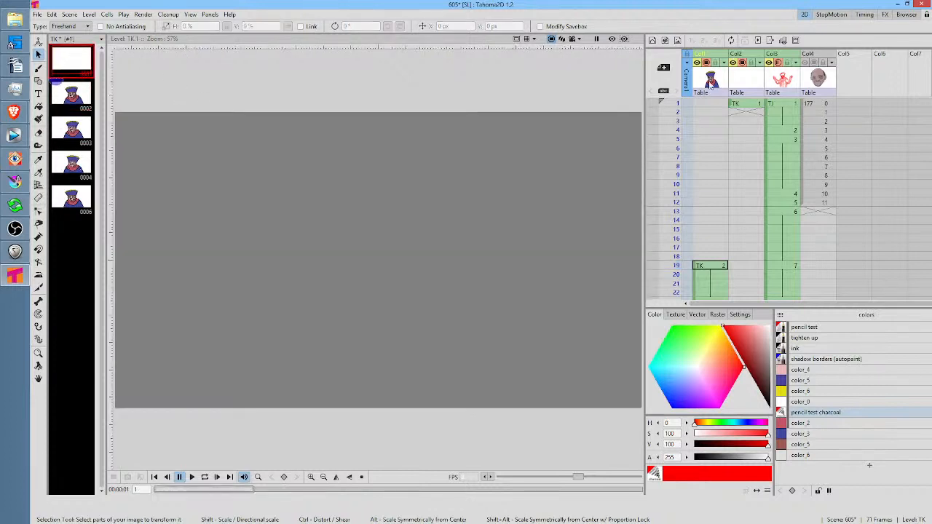
click(743, 104)
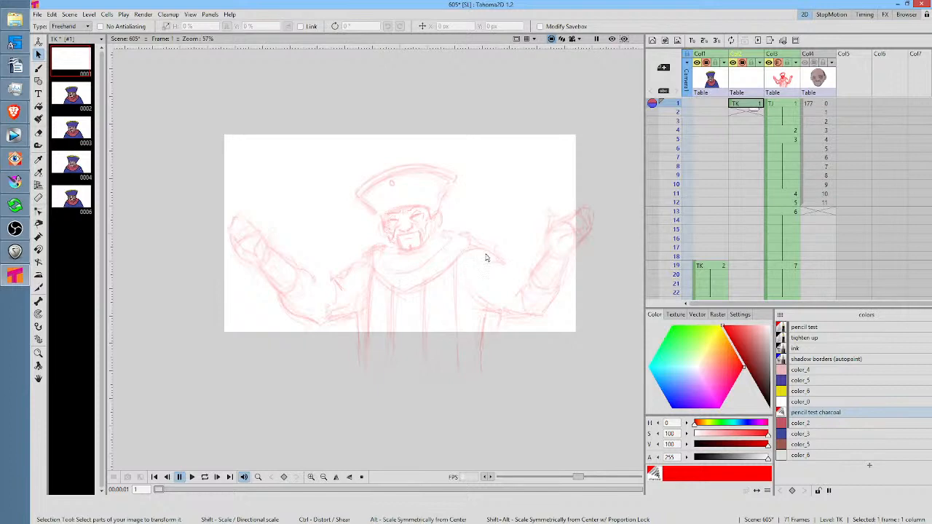
key(ctrl+v)
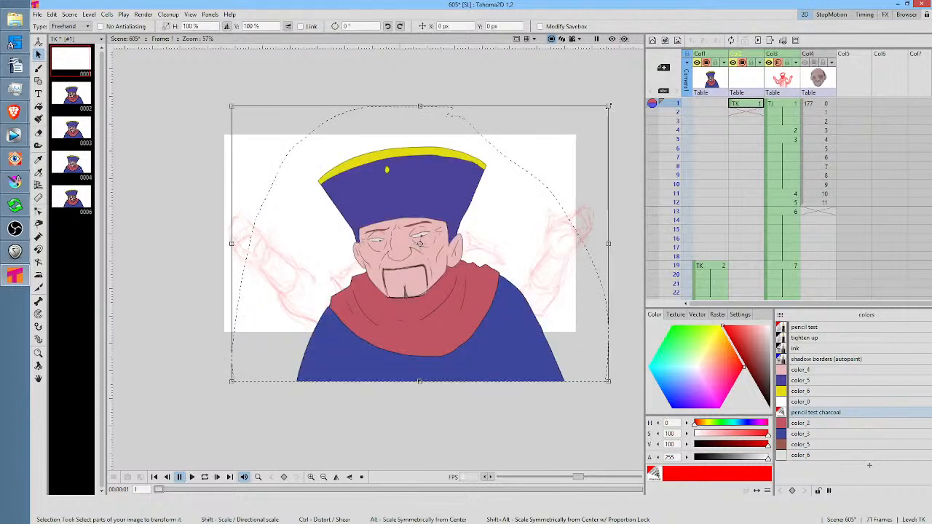
Scale the pasted character to about 56% and move it so the hat and head match the red sketch
drag(609, 106, 450, 240)
drag(362, 333, 441, 249)
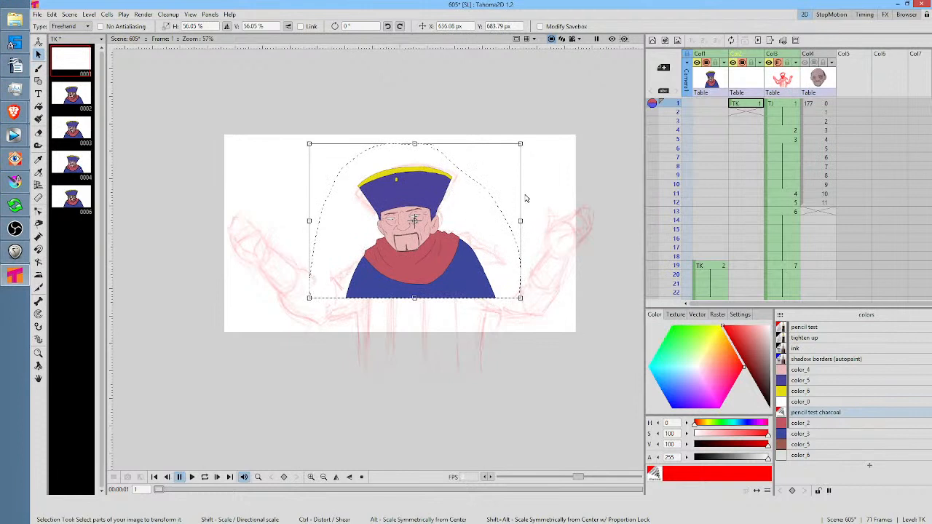
Scale the pasted character at frame 1 to about 58% and rotate it about 2.9° to fit the red sketch
drag(521, 143, 527, 144)
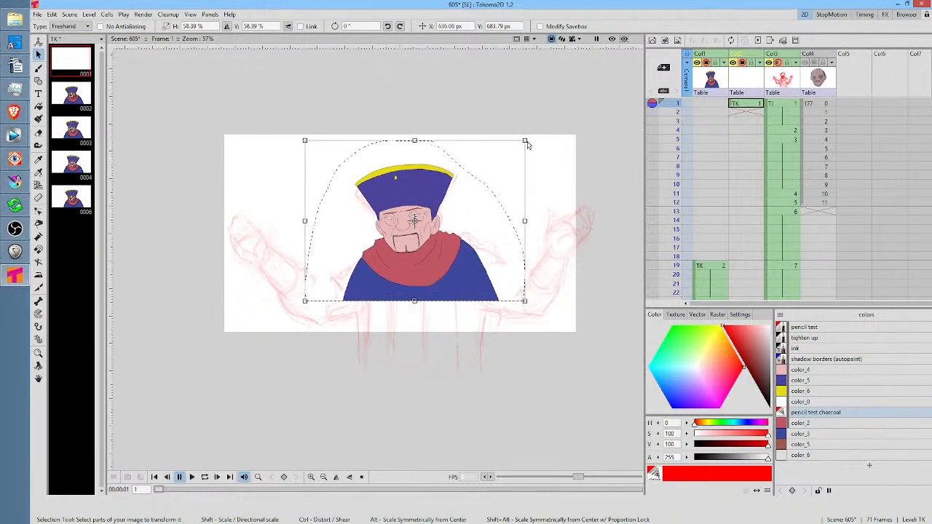
drag(531, 304, 535, 301)
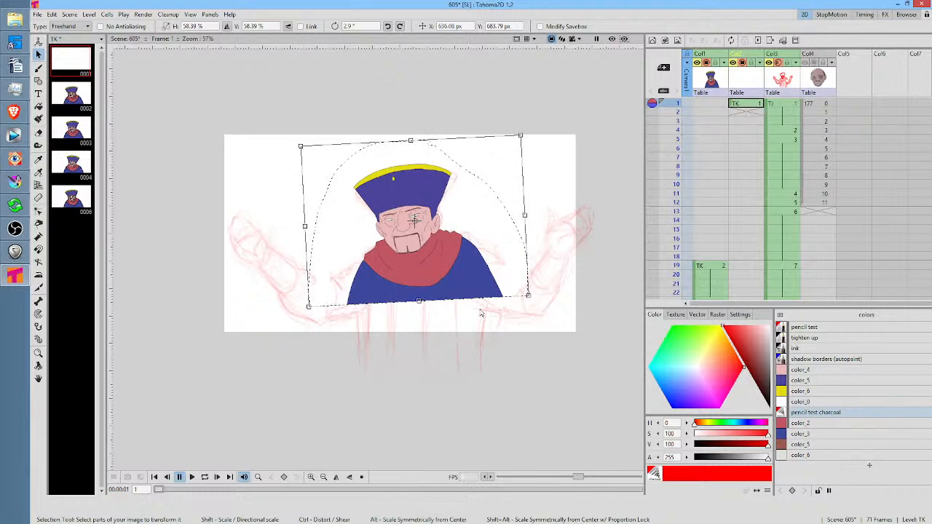
Compare the resized character at frame 1 with the original at frame 19, in the normal view and in preview mode
click(713, 270)
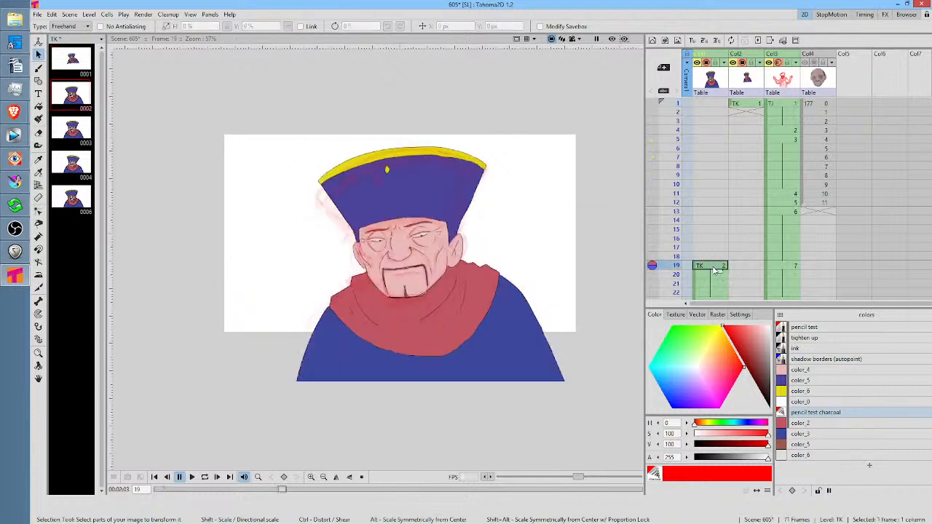
click(754, 107)
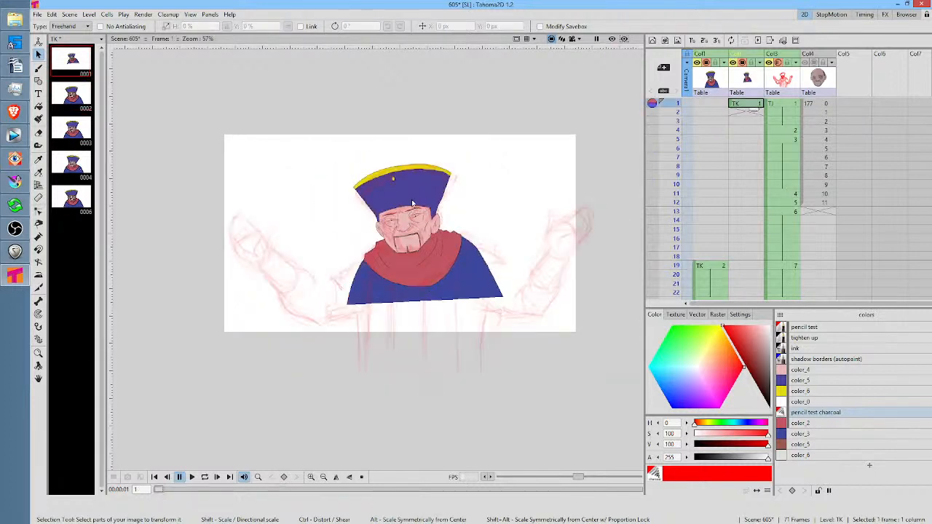
scroll(412, 204, up, 2)
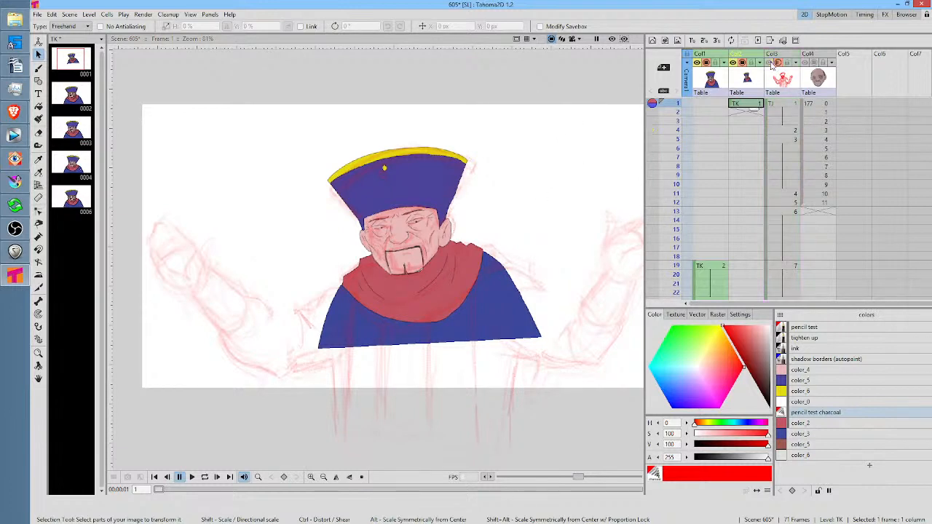
click(613, 40)
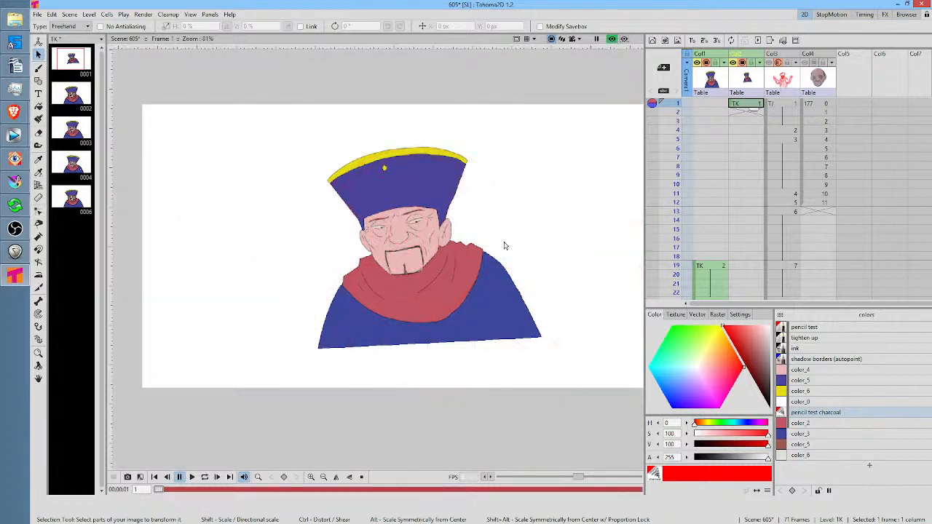
scroll(493, 221, down, 1)
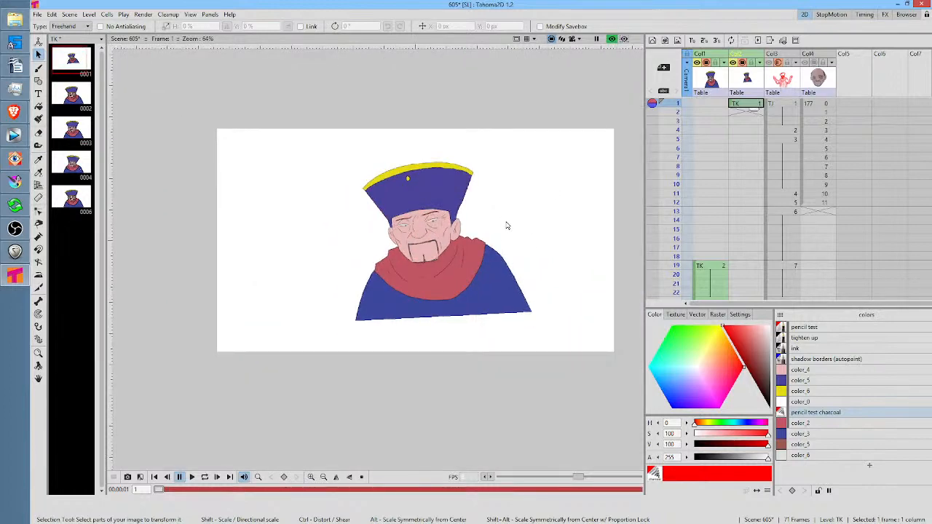
scroll(507, 226, up, 2)
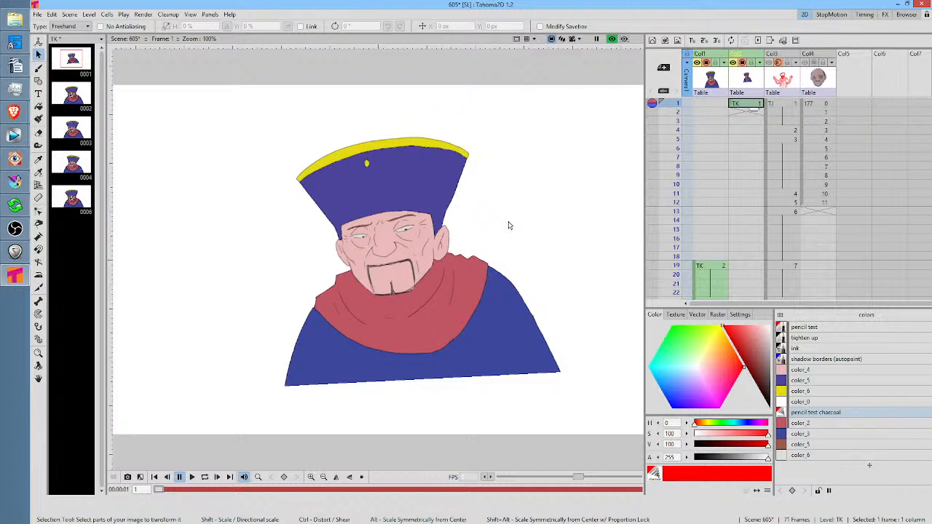
click(720, 266)
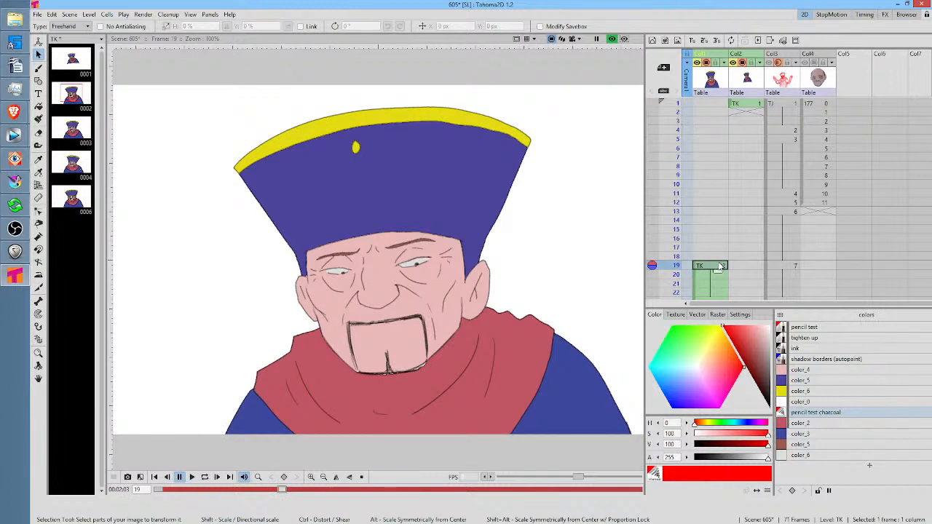
click(746, 107)
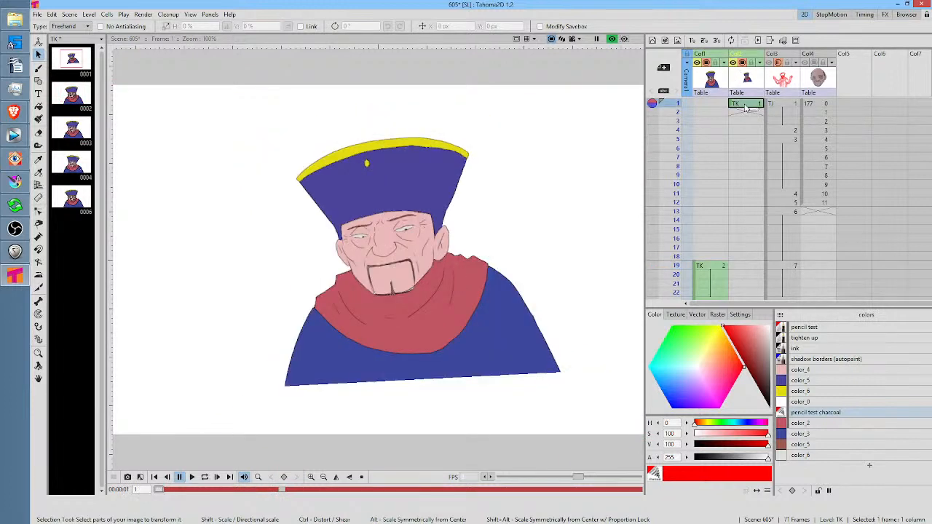
Turn on preview visibility for the TJ sketch column and check its opacity and drawings before leaving preview mode
click(771, 62)
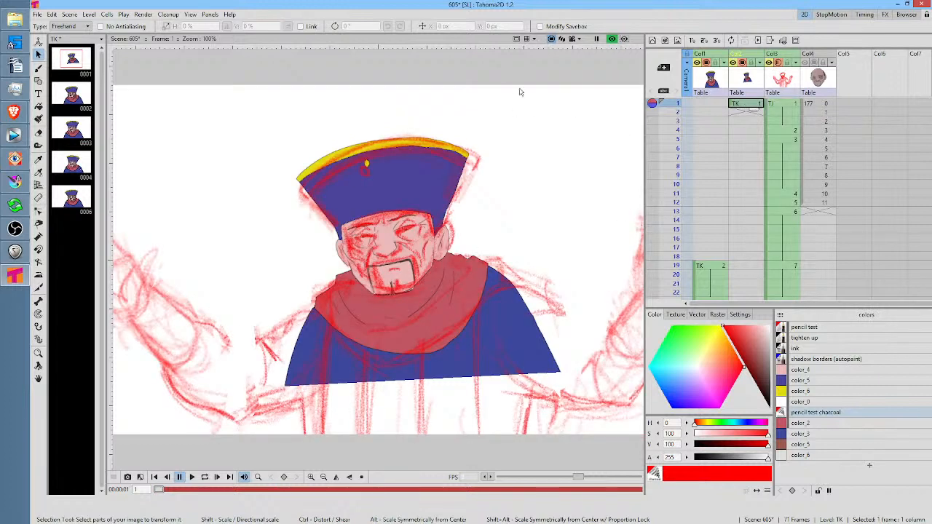
click(800, 62)
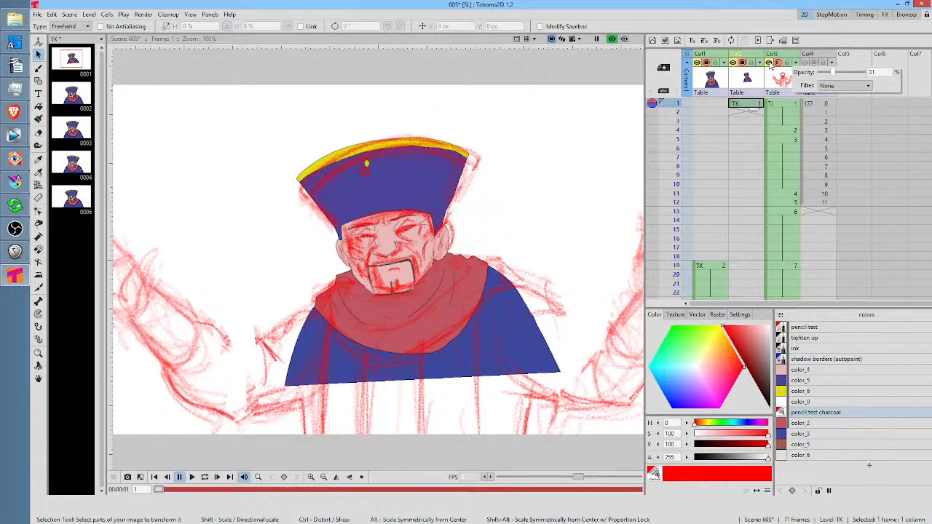
click(780, 106)
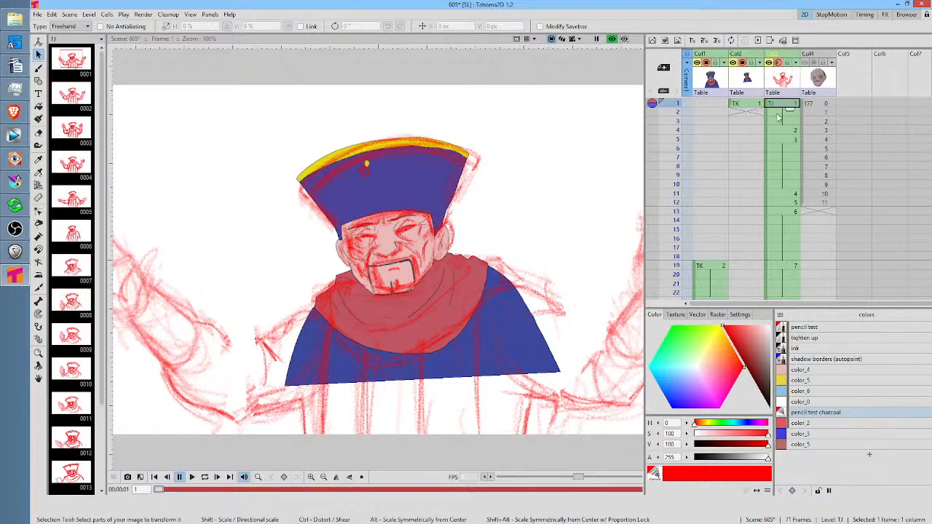
click(780, 131)
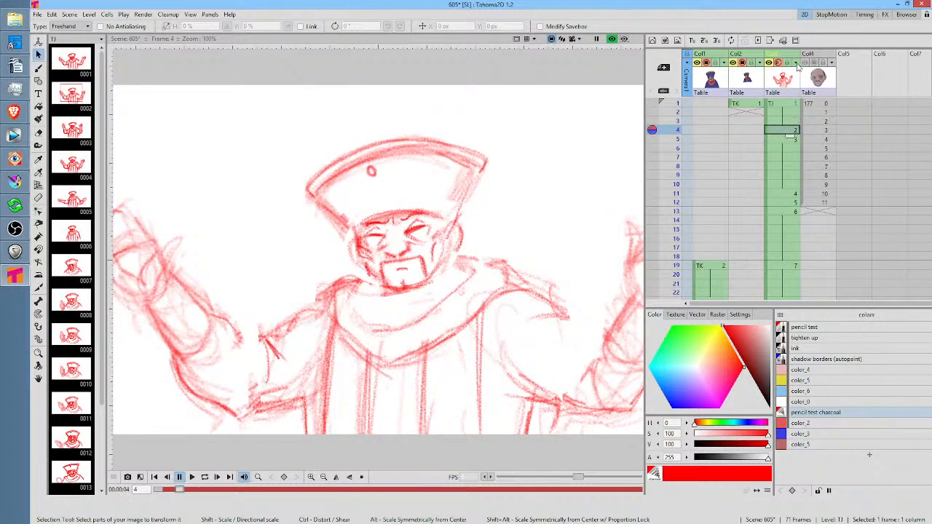
click(797, 64)
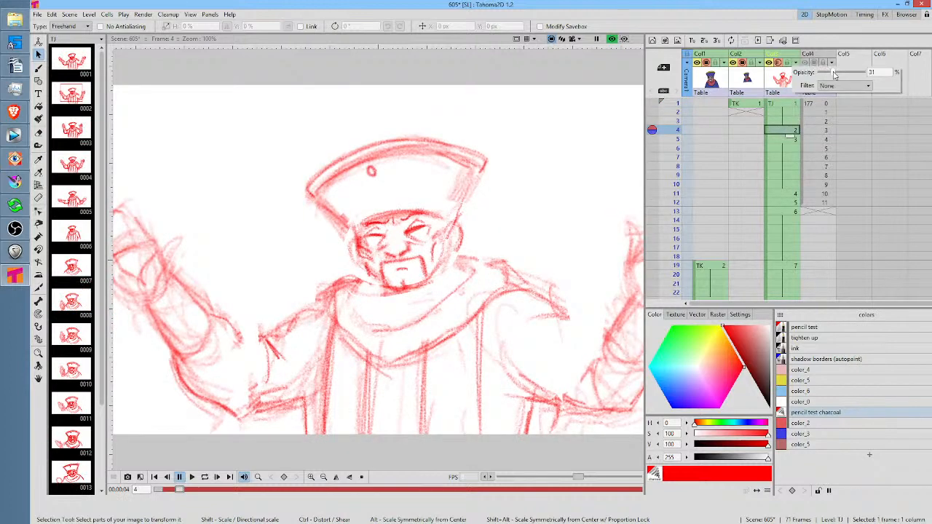
drag(834, 75, 834, 75)
click(613, 39)
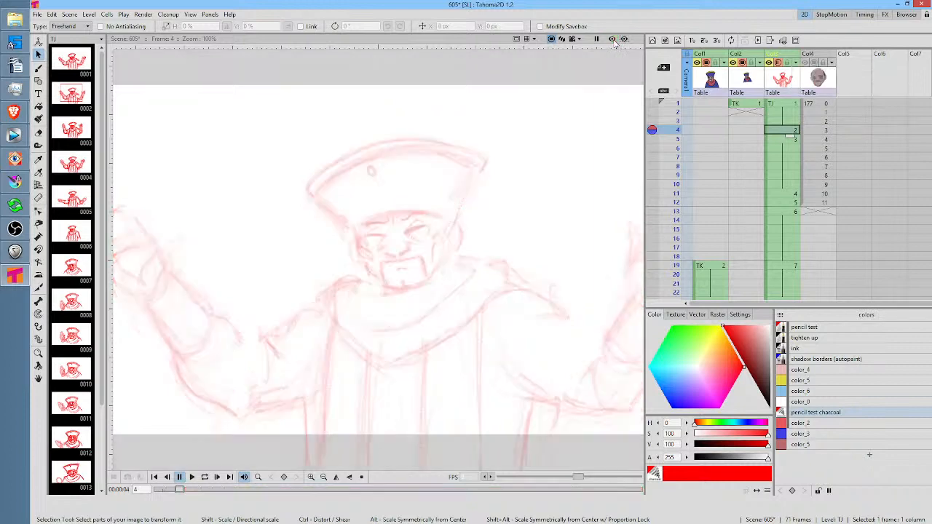
Extend TK drawing 1 in Col2 through frame 3 and duplicate it as drawing 2 at frame 4
click(744, 104)
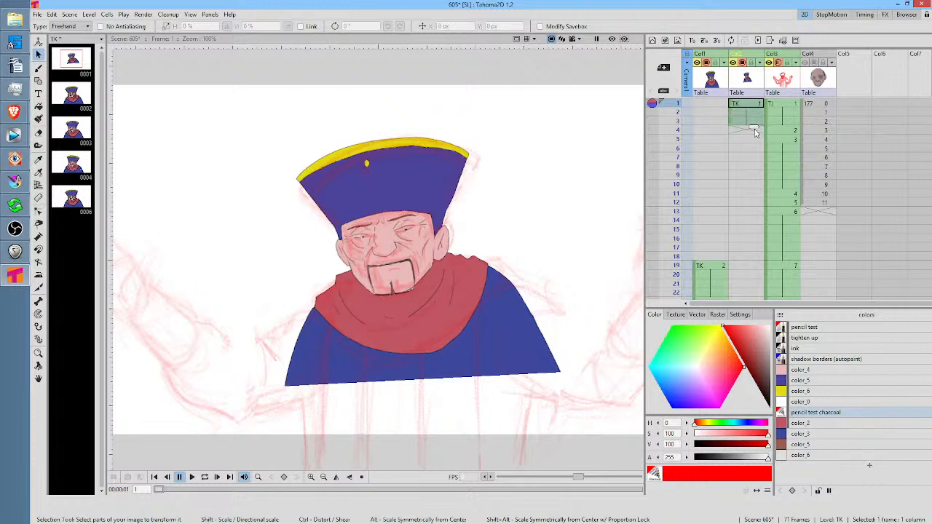
click(751, 140)
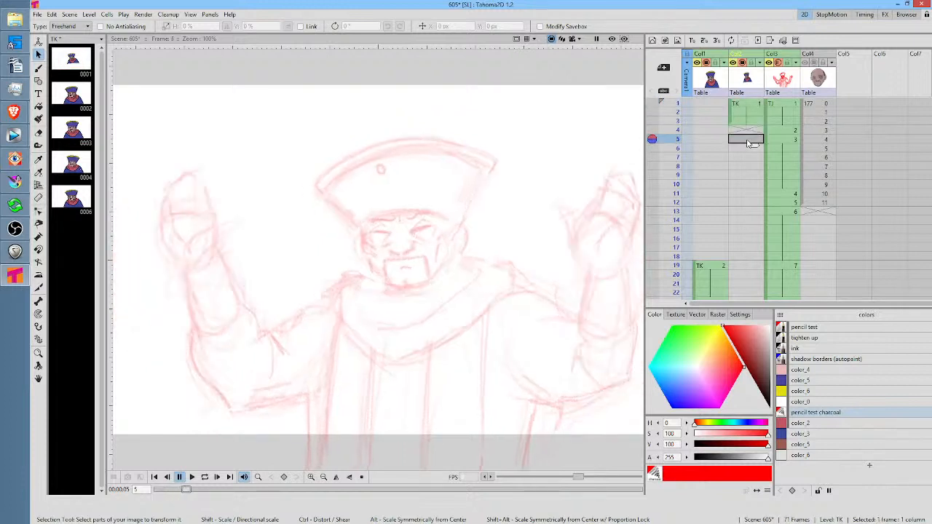
click(748, 130)
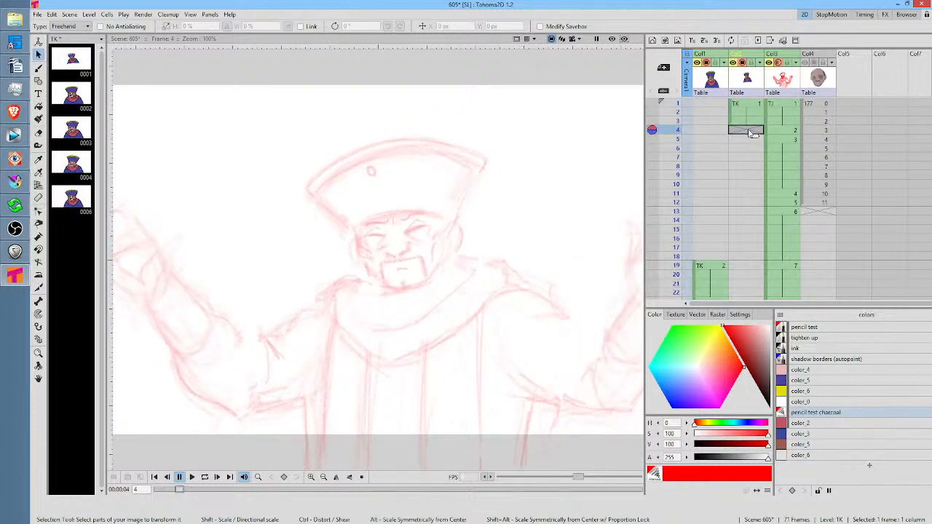
key(d)
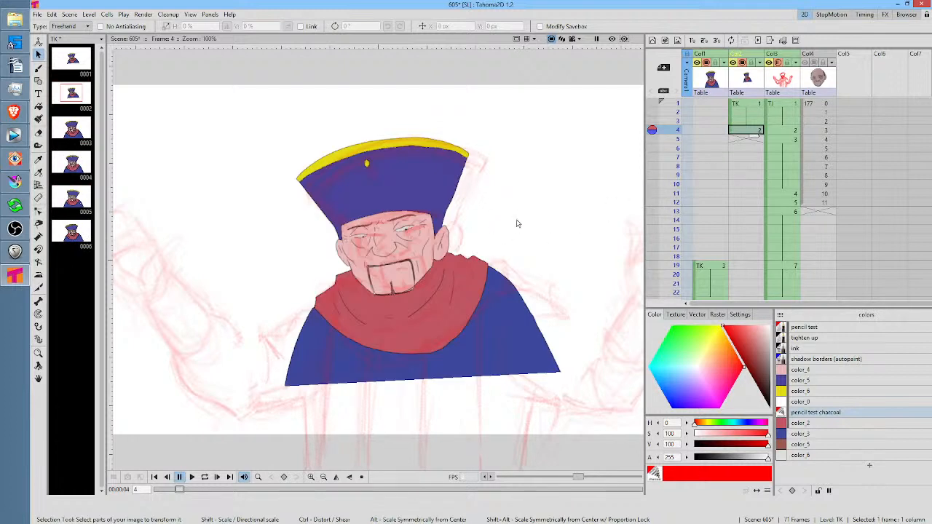
Select the whole character at frame 4, rotate it about -4.07° and move it about 40.5 px in X and 33.75 px in Y
mouse_move(518, 151)
mouse_down()
mouse_move(428, 123)
mouse_move(303, 140)
mouse_move(241, 232)
mouse_move(221, 372)
mouse_move(404, 449)
mouse_move(571, 426)
mouse_move(591, 311)
mouse_move(520, 141)
mouse_up()
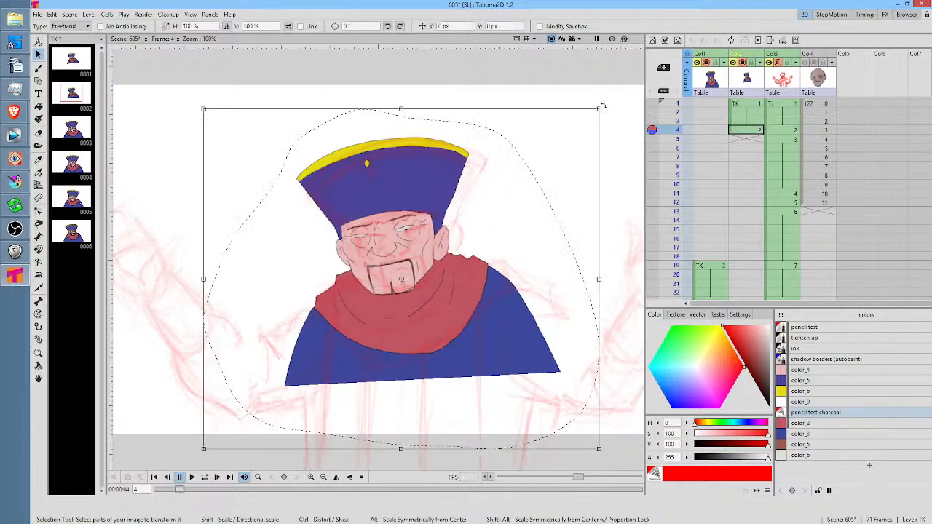
drag(602, 106, 601, 128)
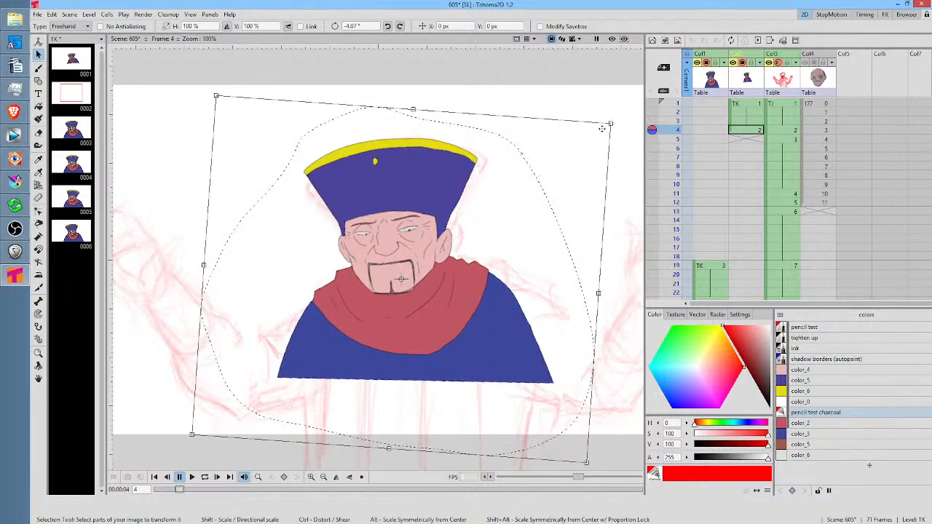
drag(441, 289, 449, 283)
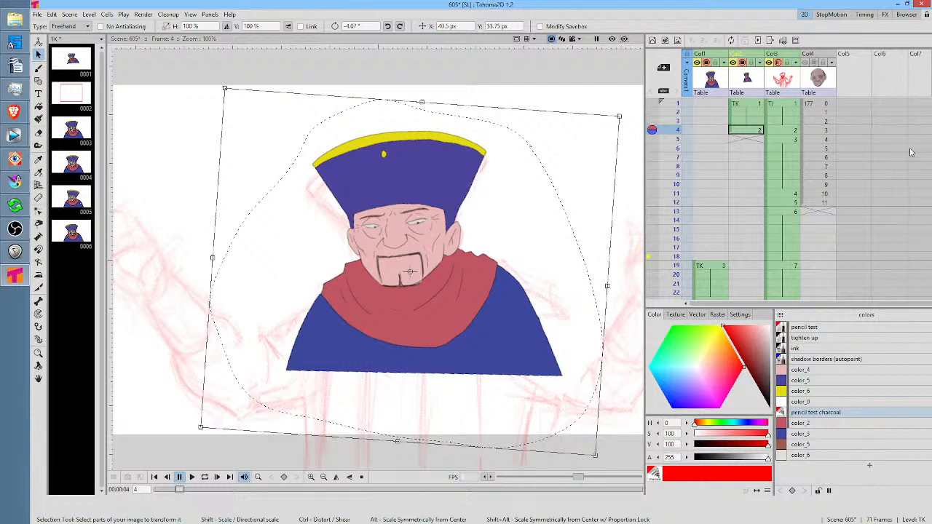
Duplicate the character as TK drawing 3 at frame 5, rotate it about -2.84° and shift it slightly sideways to follow the sketch
click(742, 140)
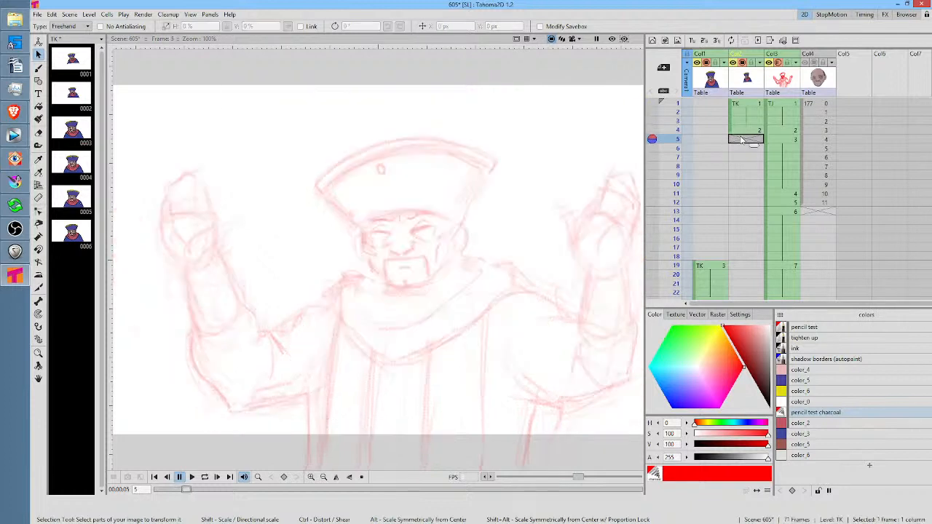
key(ctrl+v)
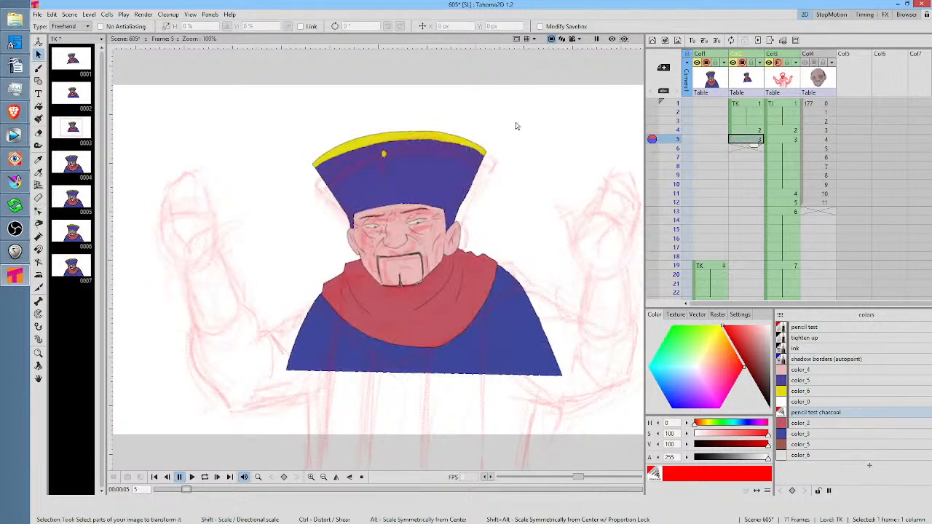
mouse_move(535, 124)
mouse_down()
mouse_move(202, 339)
mouse_move(501, 443)
mouse_move(588, 264)
mouse_move(530, 148)
mouse_up()
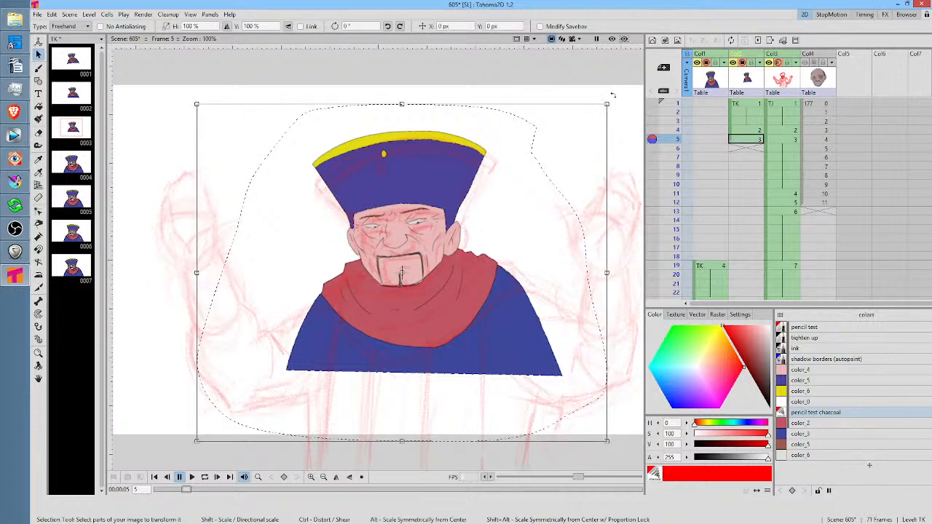
drag(613, 95, 625, 101)
drag(446, 255, 449, 256)
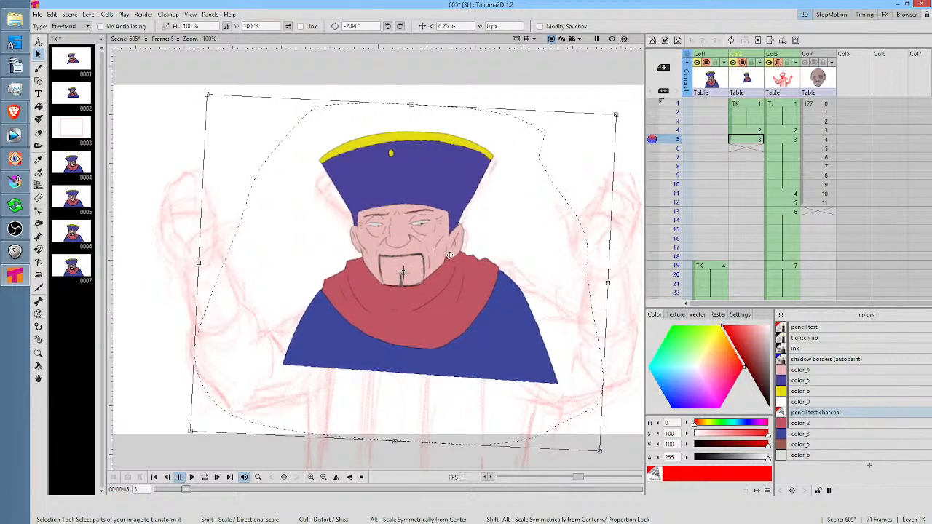
click(676, 105)
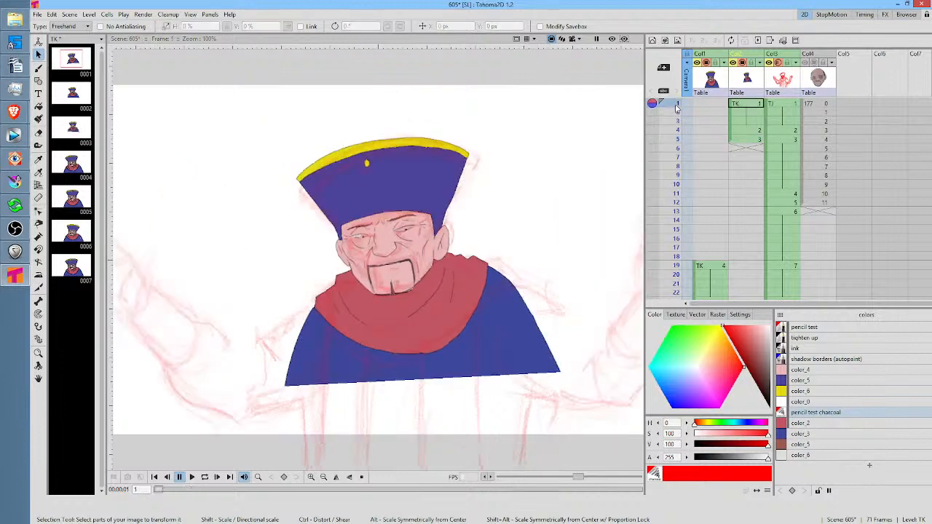
drag(676, 107, 674, 144)
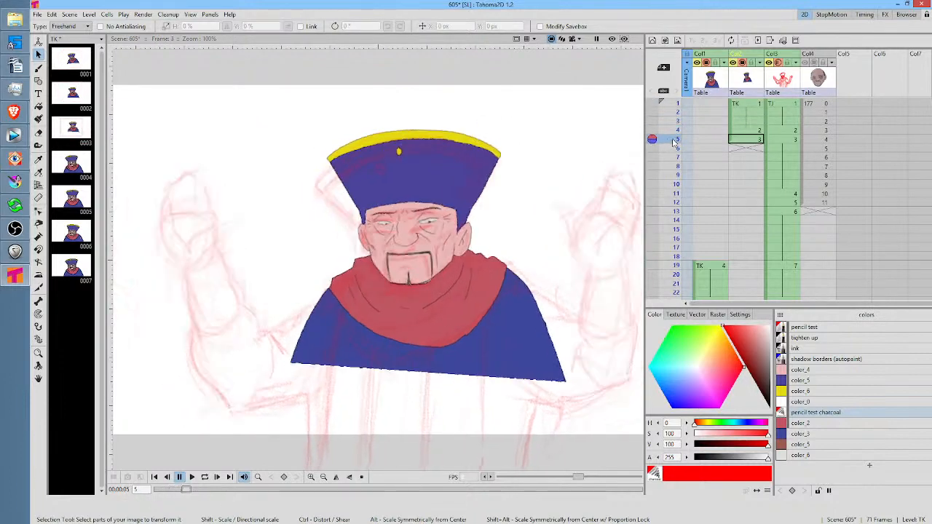
Extend TK drawing 3 in Col2 from frame 5 through frame 10
click(744, 148)
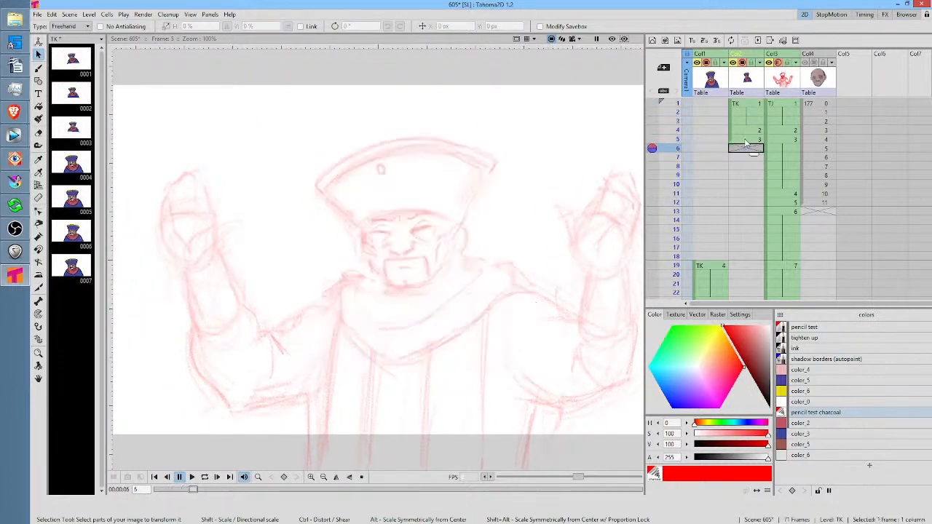
click(746, 141)
drag(756, 147, 752, 189)
click(748, 196)
click(747, 185)
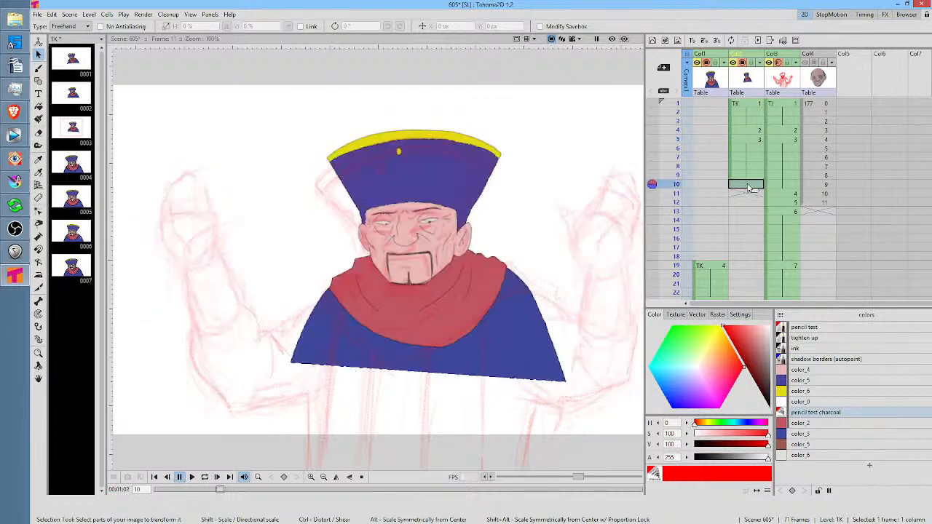
Hide Col2 in the viewer to review the sketch's motion, and extend its TK drawing 3 through frame 18
click(741, 63)
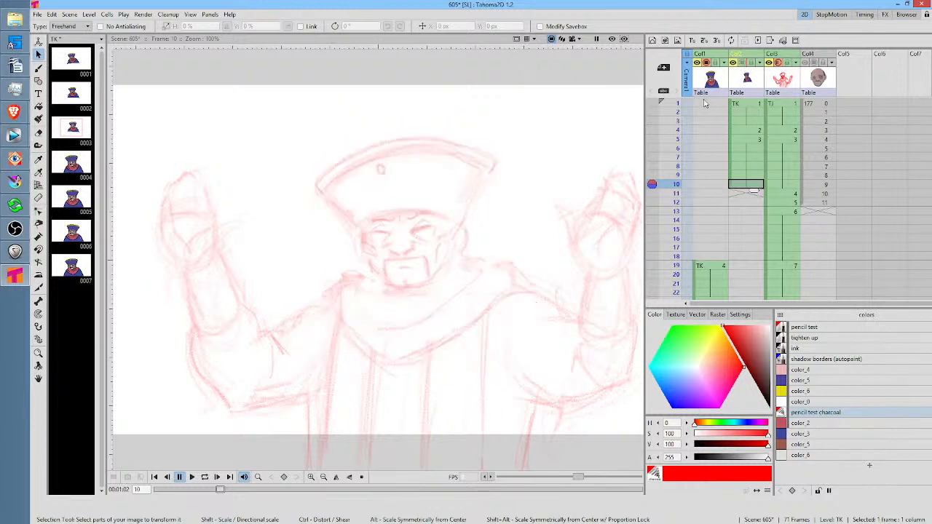
mouse_move(678, 106)
mouse_down()
mouse_move(673, 240)
mouse_move(672, 160)
mouse_move(664, 211)
mouse_move(660, 193)
mouse_up()
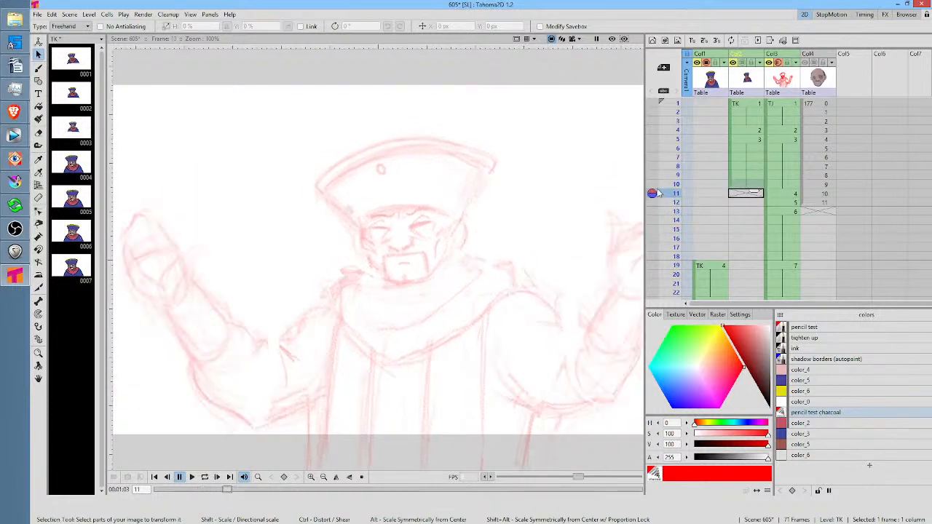
click(750, 185)
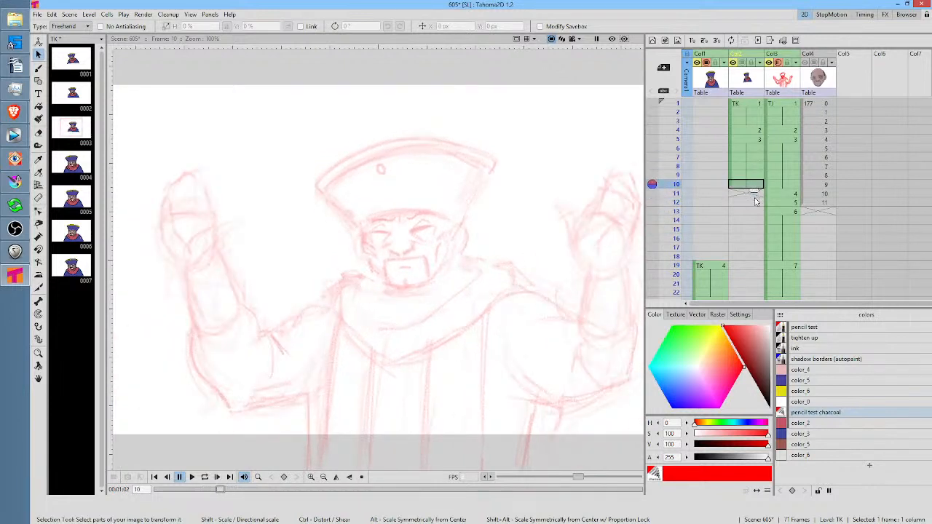
drag(755, 212, 755, 265)
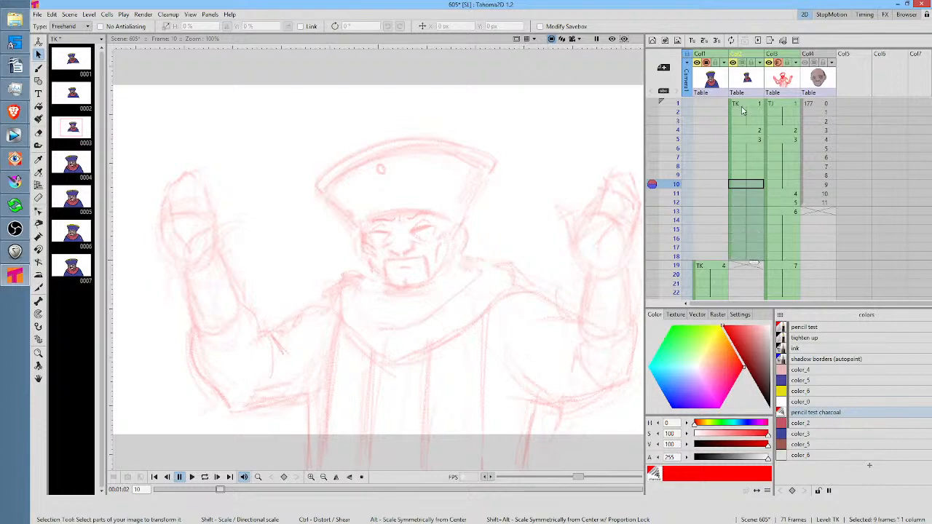
Move the TK drawings covering frames 1 through 18 from Col2 into Col1, directly before drawing 4 at frame 19
drag(732, 119, 712, 115)
click(708, 108)
Play the scene twice from frame 1 to review the colored character's motion against the sketch
scroll(470, 241, down, 2)
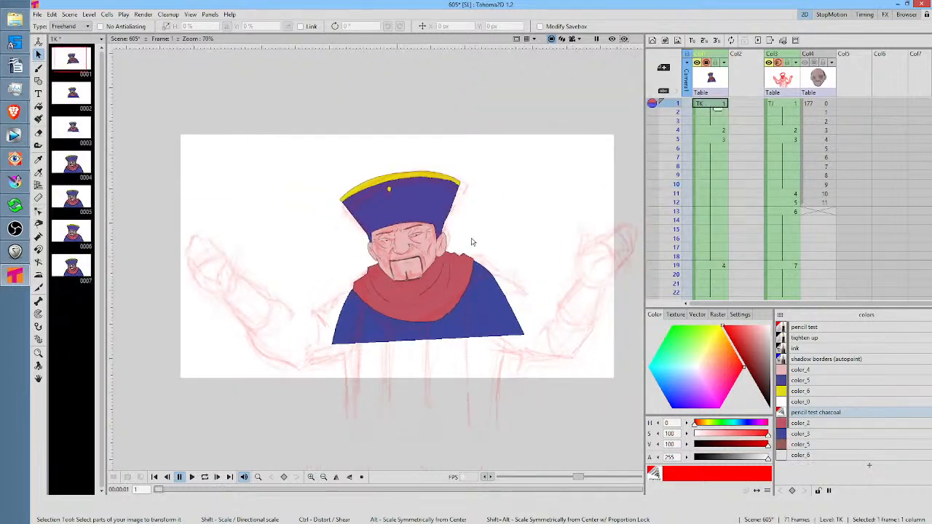
key(l)
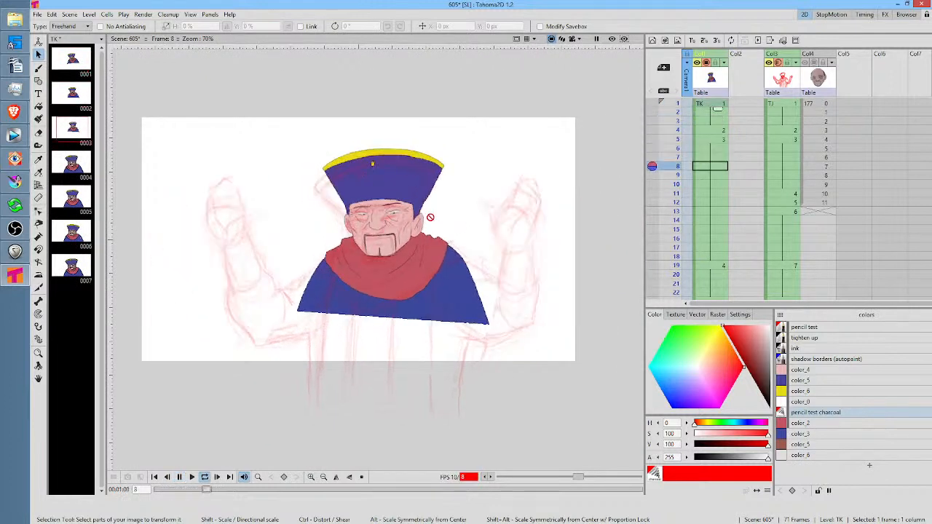
key(l)
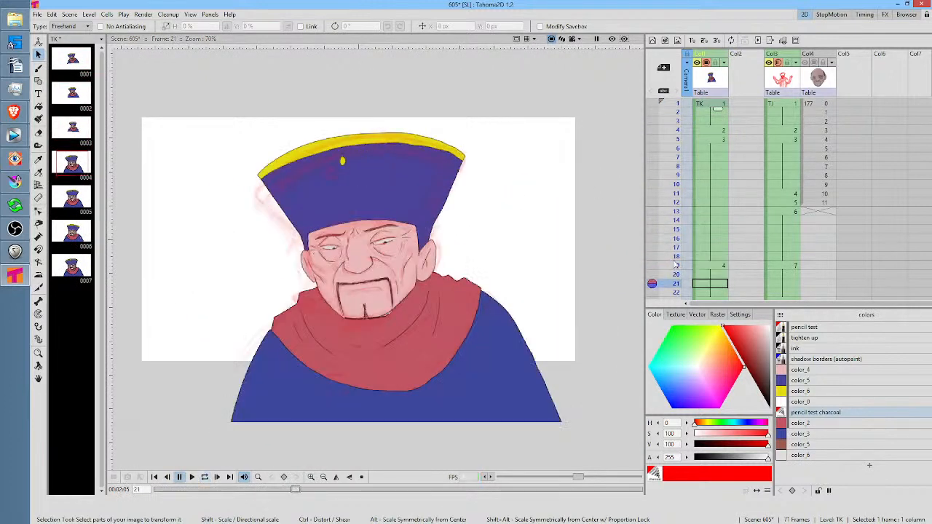
click(706, 107)
key(l)
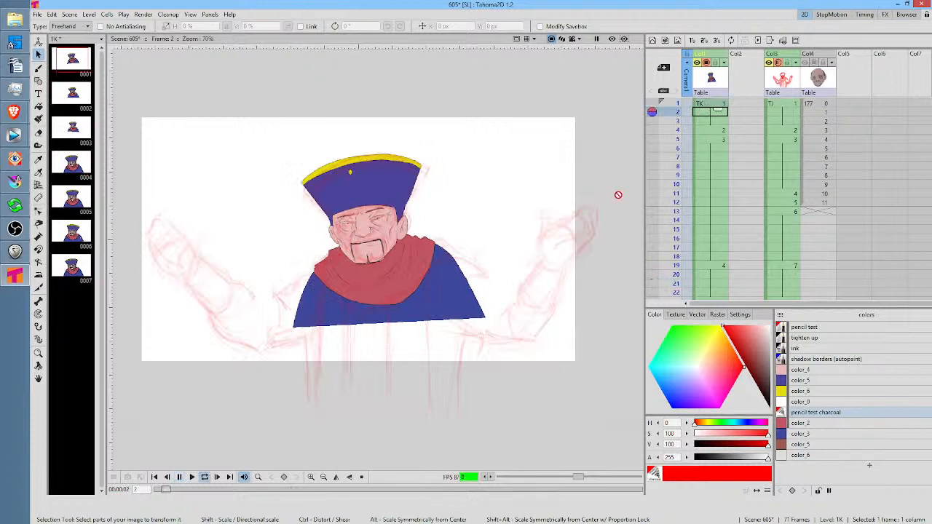
key(l)
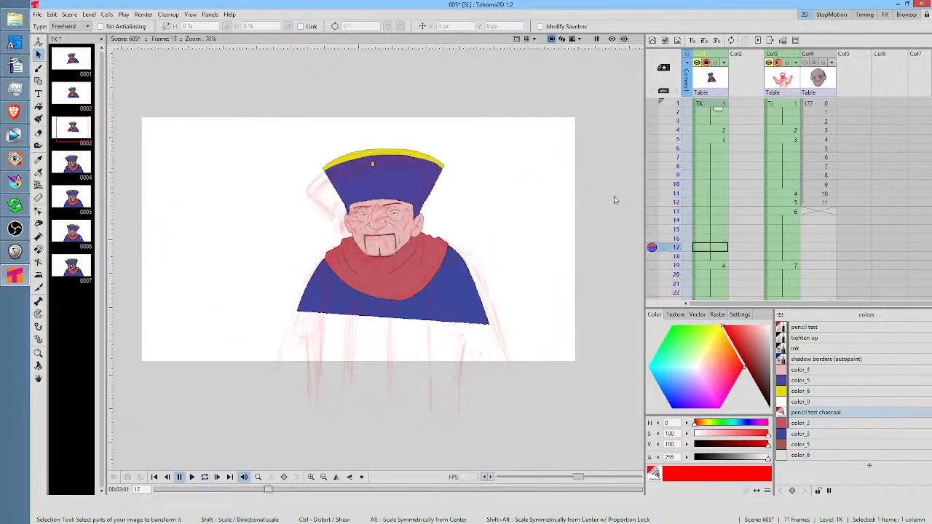
Step back and forth between frames 5 and 13 to compare the colored character's pose with the sketched arm movement
click(717, 196)
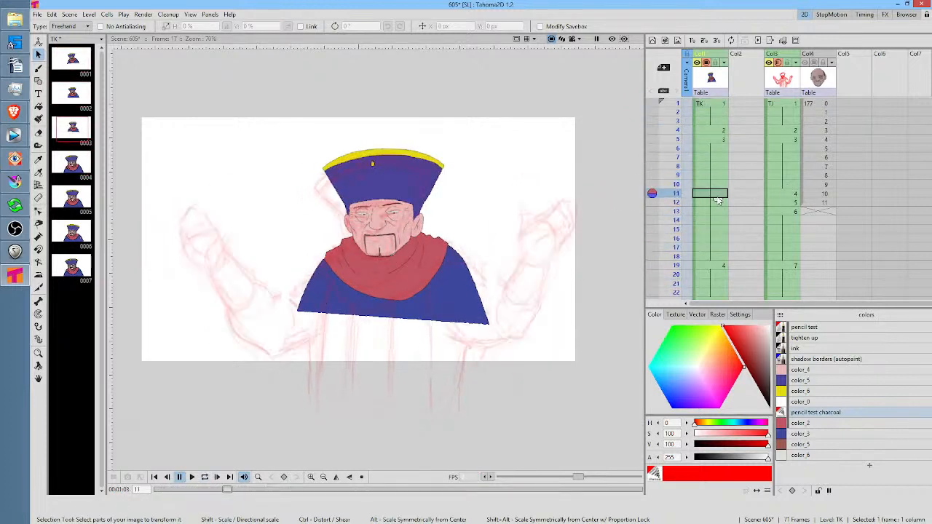
click(716, 206)
click(717, 195)
click(716, 186)
click(672, 166)
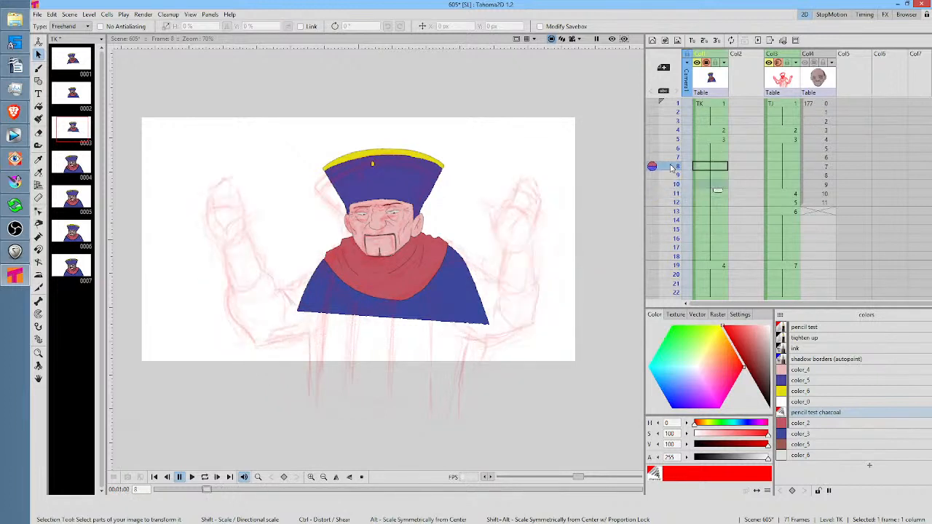
click(673, 174)
click(674, 193)
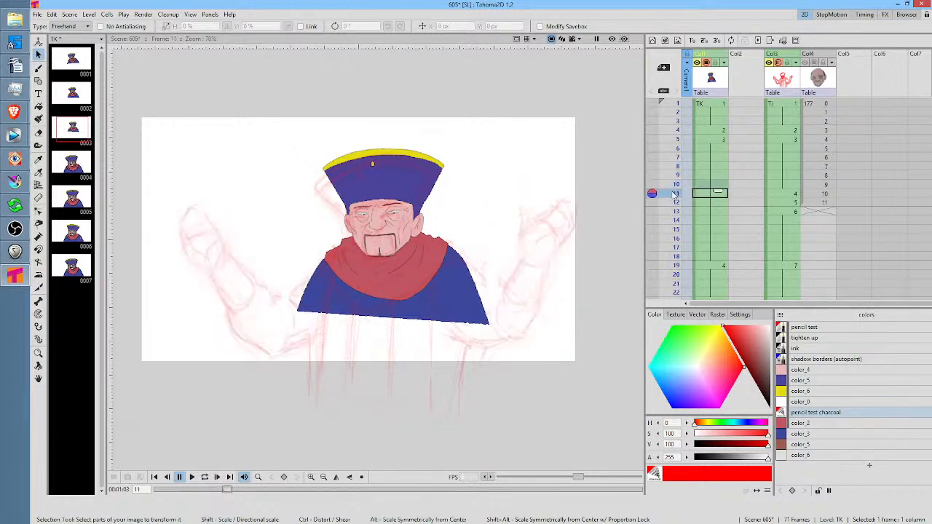
click(710, 204)
click(708, 212)
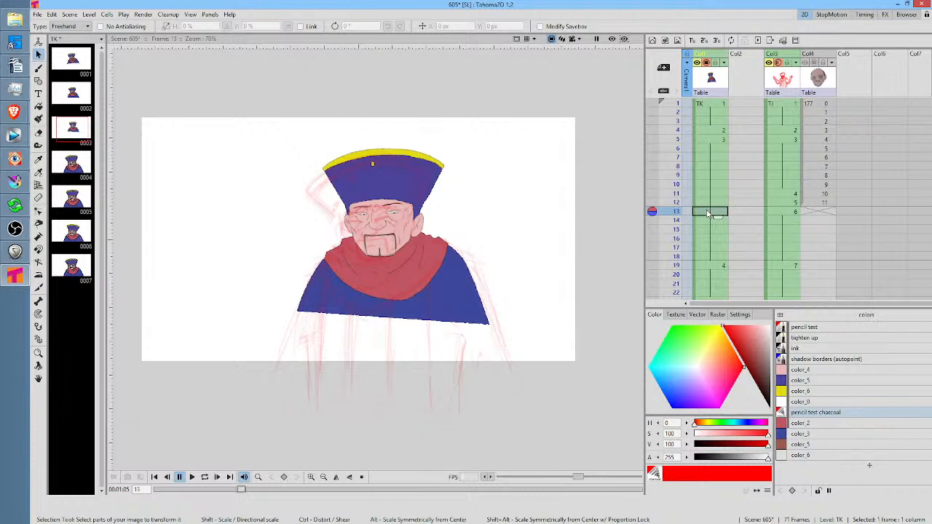
click(717, 194)
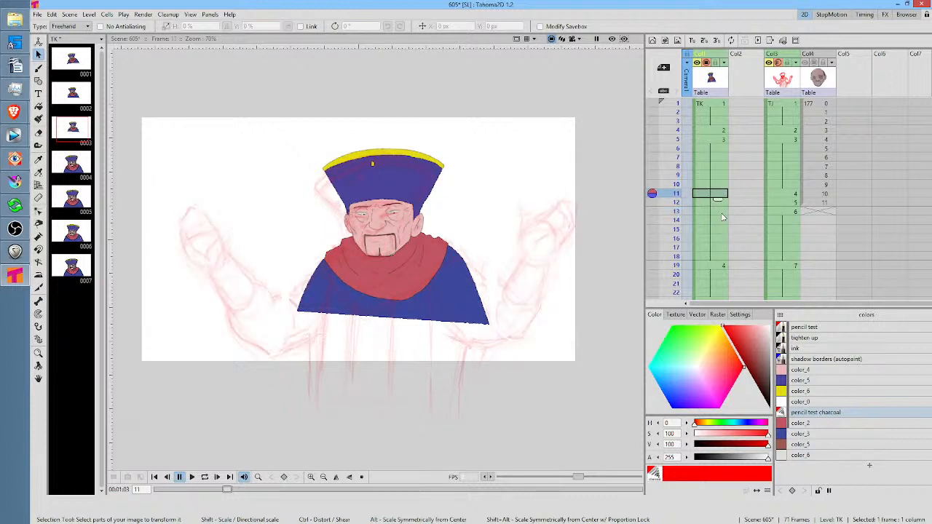
click(718, 213)
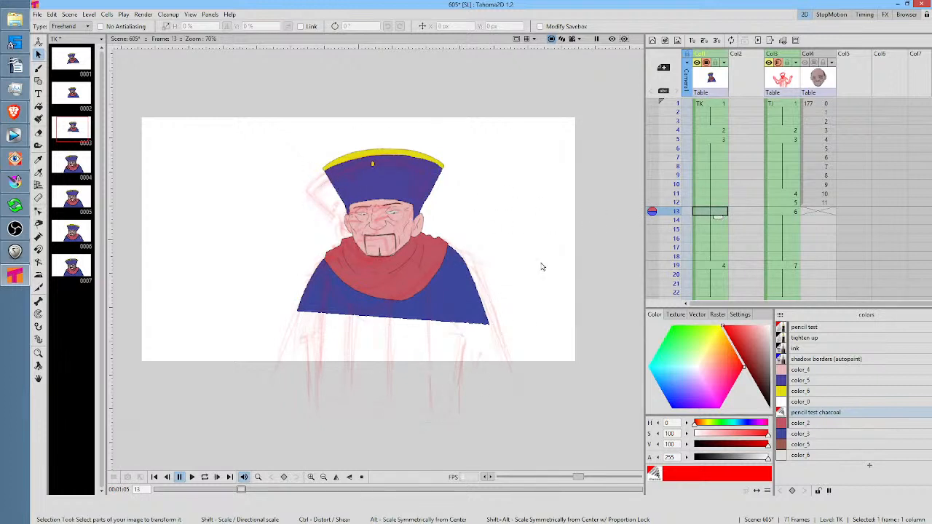
click(717, 205)
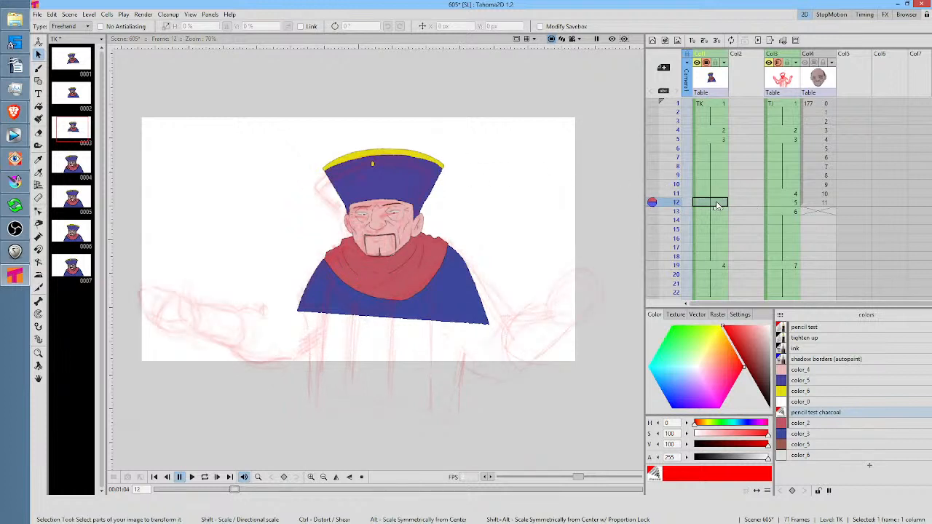
click(716, 194)
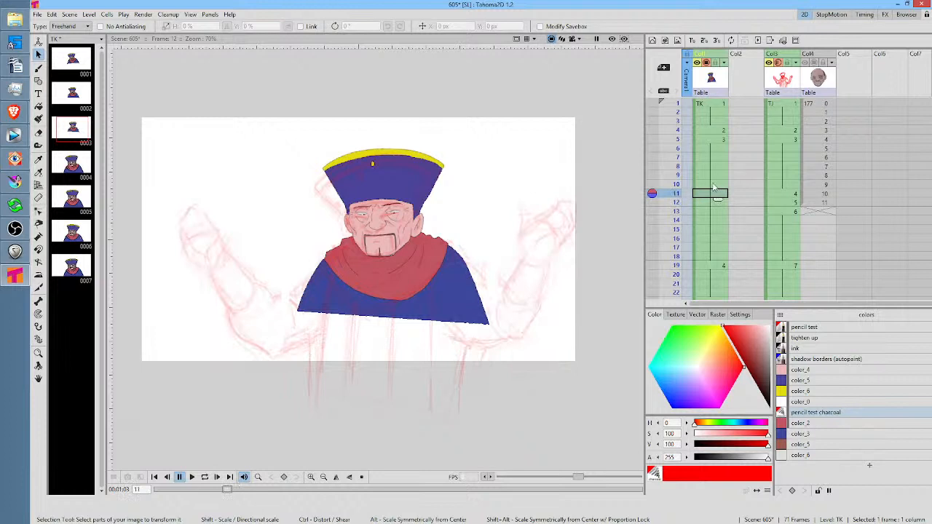
key(Up)
key(Up)
key(Up)
key(Up)
key(Up)
key(Up)
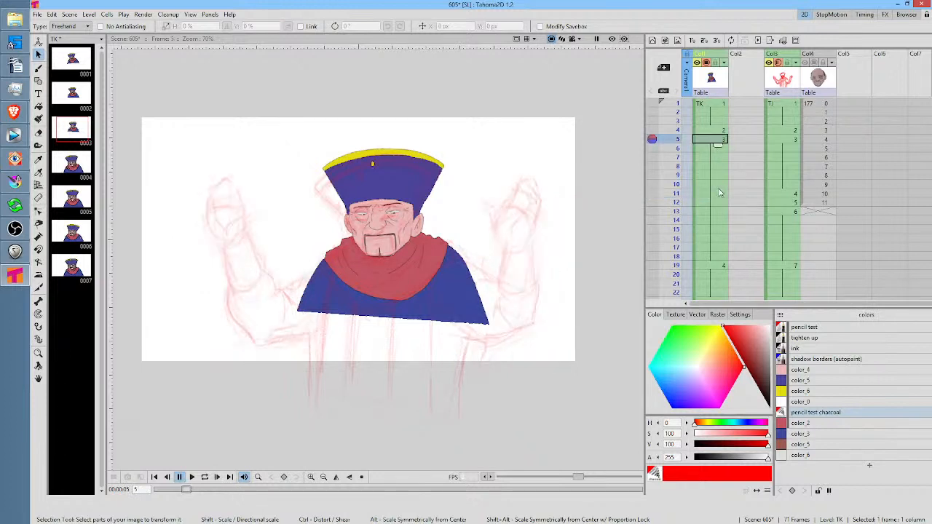
click(723, 195)
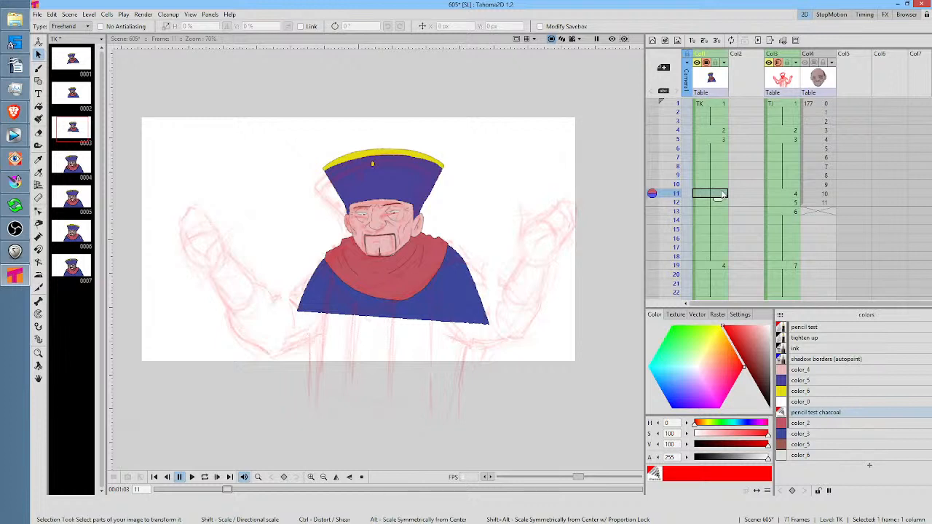
Duplicate the held TK drawing at frames 11 and 12, then rotate frame 12's character 5.59° and shift it -19.35 px in X and Y
key(d)
click(714, 204)
key(d)
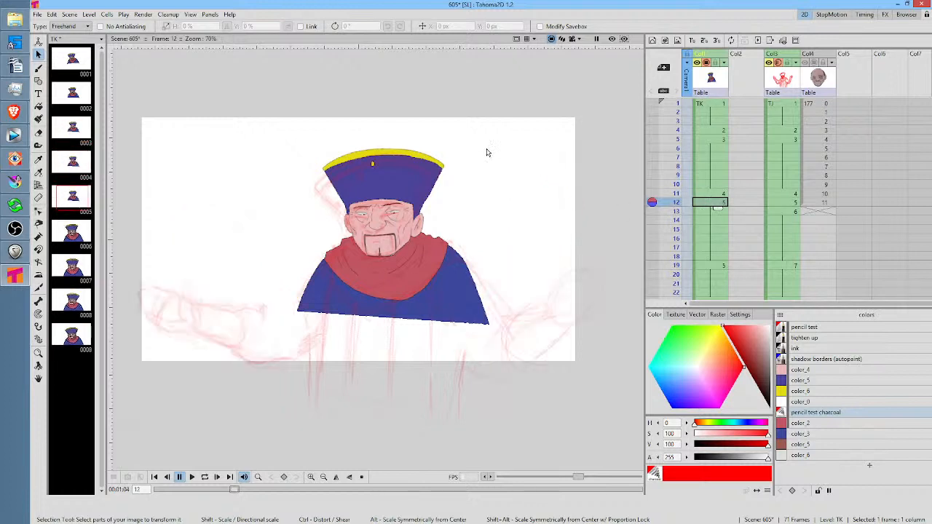
mouse_move(472, 130)
mouse_down()
mouse_move(412, 121)
mouse_move(286, 298)
mouse_move(468, 366)
mouse_move(514, 177)
mouse_move(495, 141)
mouse_up()
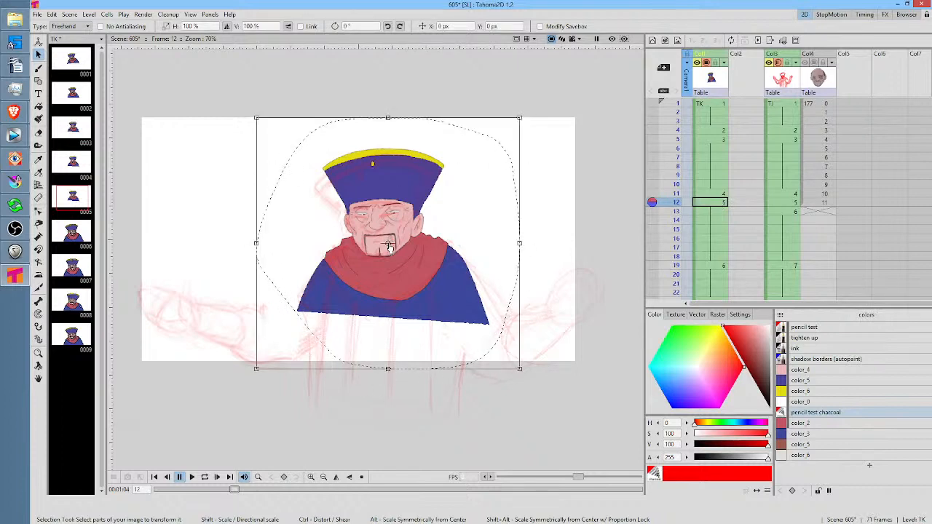
drag(524, 109, 509, 99)
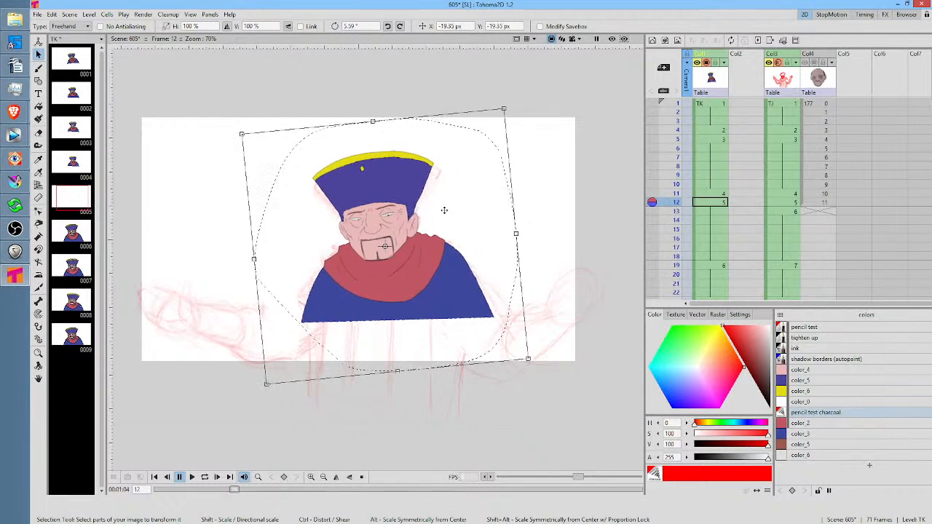
Give frame 13 its own TK drawing, then rotate the character 1.65° and move it -19.35 px in X and -6.45 px in Y
click(718, 211)
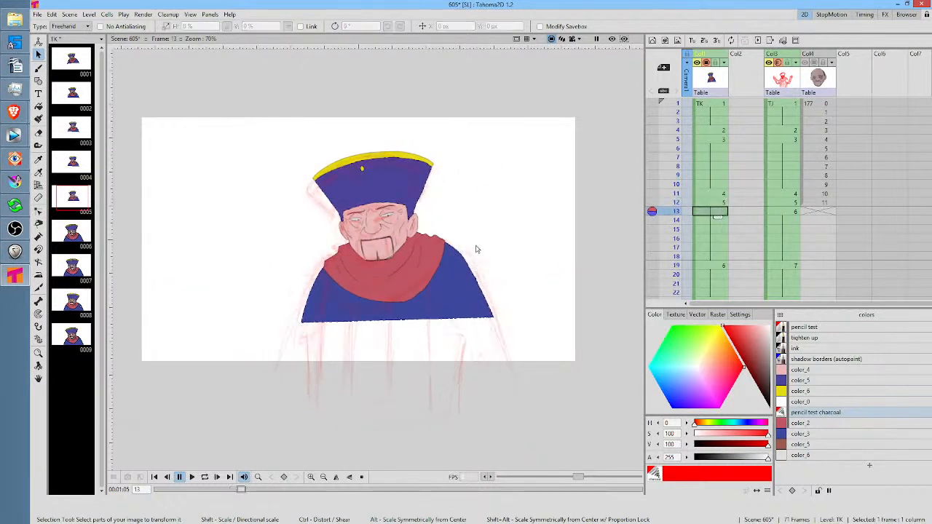
mouse_move(460, 126)
mouse_down()
mouse_move(381, 119)
mouse_move(274, 401)
mouse_move(589, 294)
mouse_move(446, 126)
mouse_up()
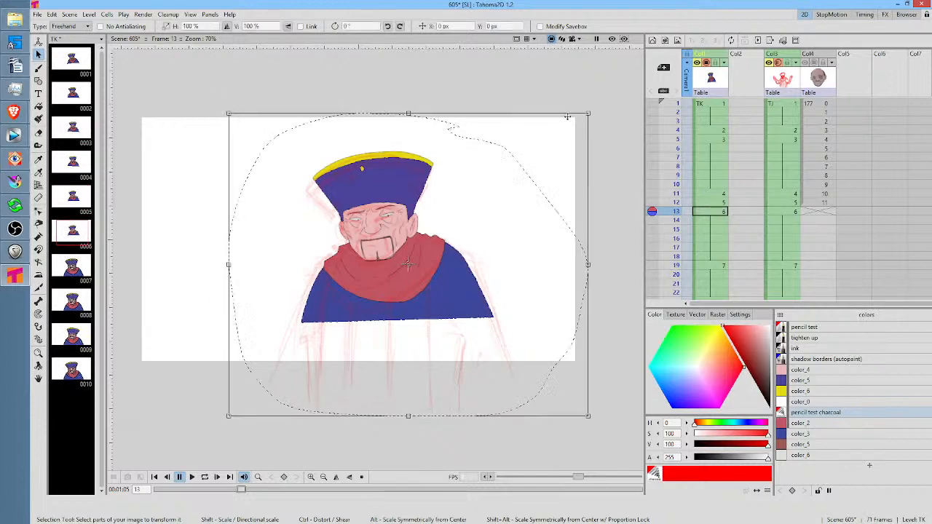
drag(596, 108, 592, 103)
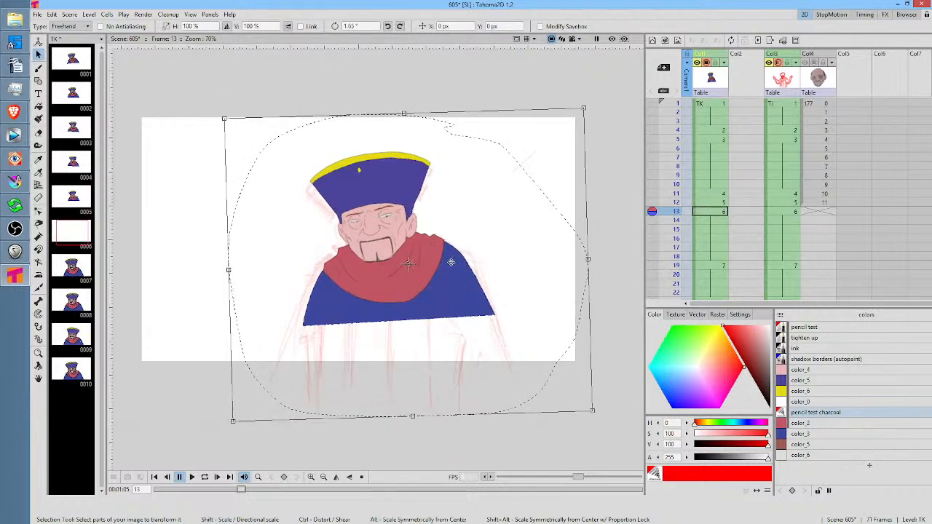
drag(446, 263, 442, 264)
drag(444, 265, 446, 266)
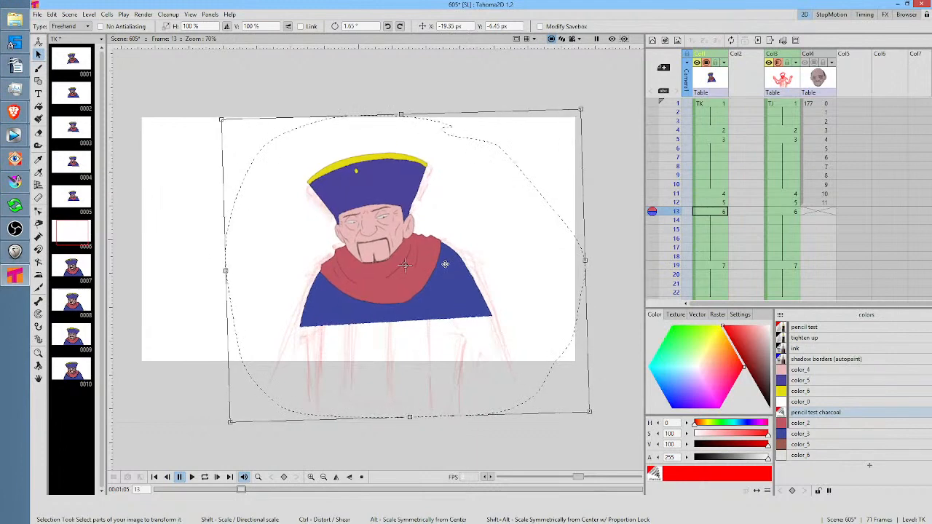
Play the scene from frame 1 to review the adjusted poses at frames 11 to 13 within the whole motion
click(707, 105)
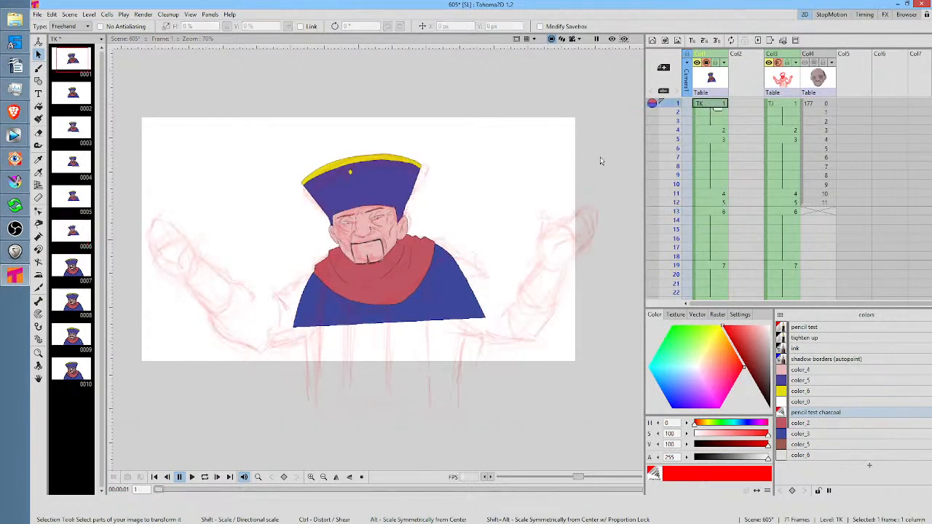
scroll(308, 266, up, 1)
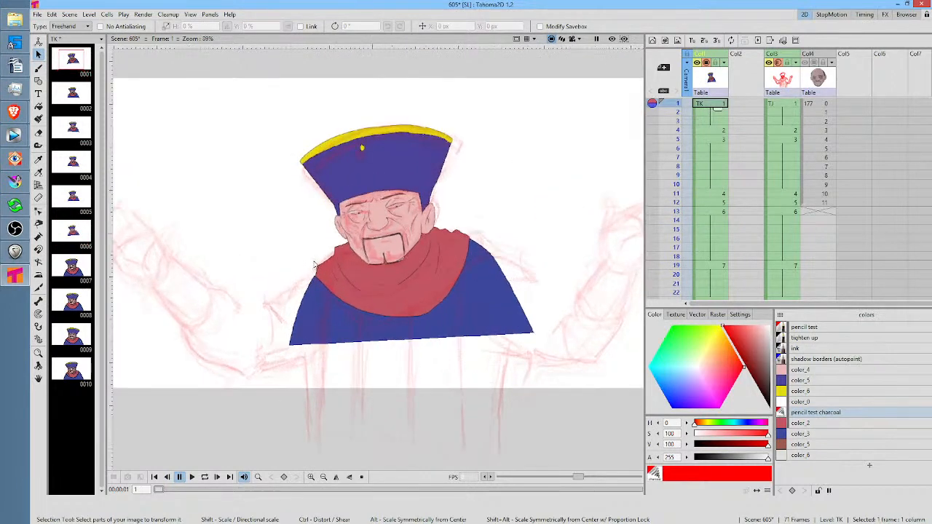
key(l)
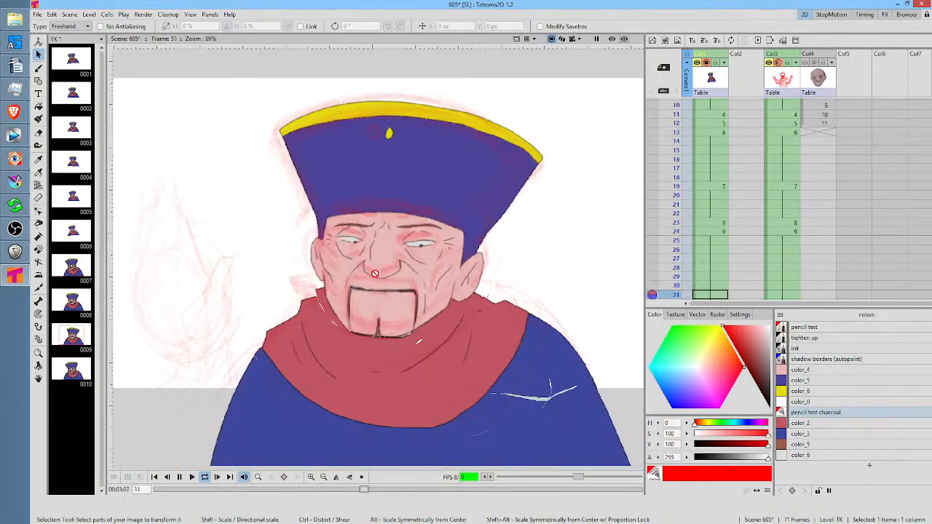
scroll(324, 277, down, 1)
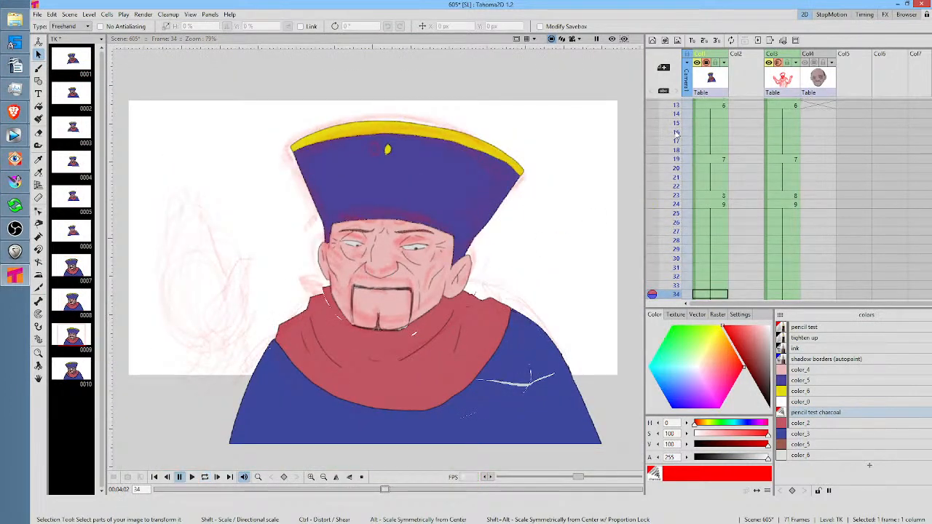
Compare the character's size in TK drawing 8 at frame 23 with drawings 7 and 9 at frames 19 and 24
drag(674, 134, 693, 196)
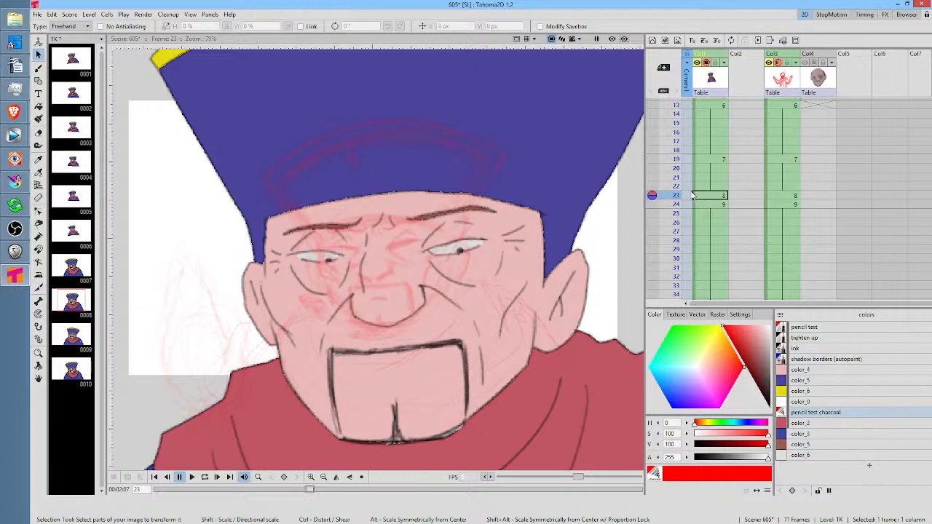
scroll(518, 211, down, 5)
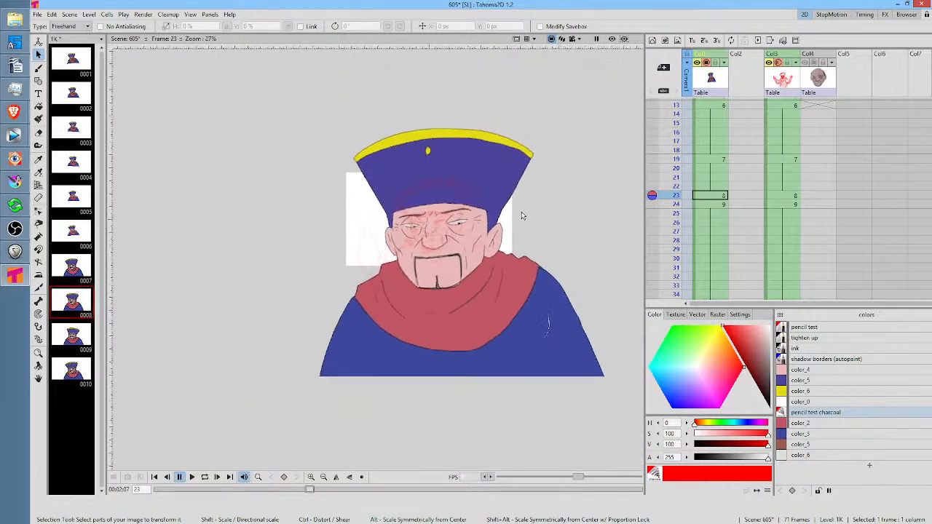
click(718, 159)
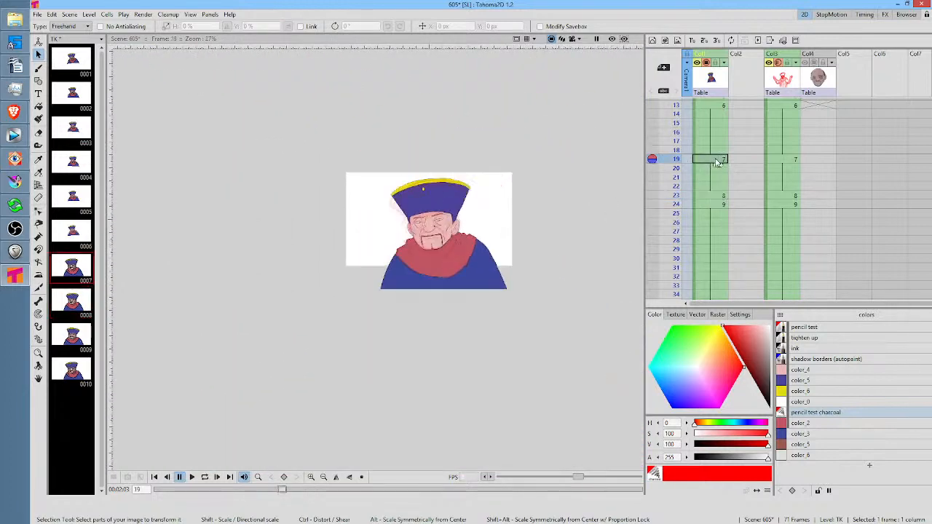
click(720, 195)
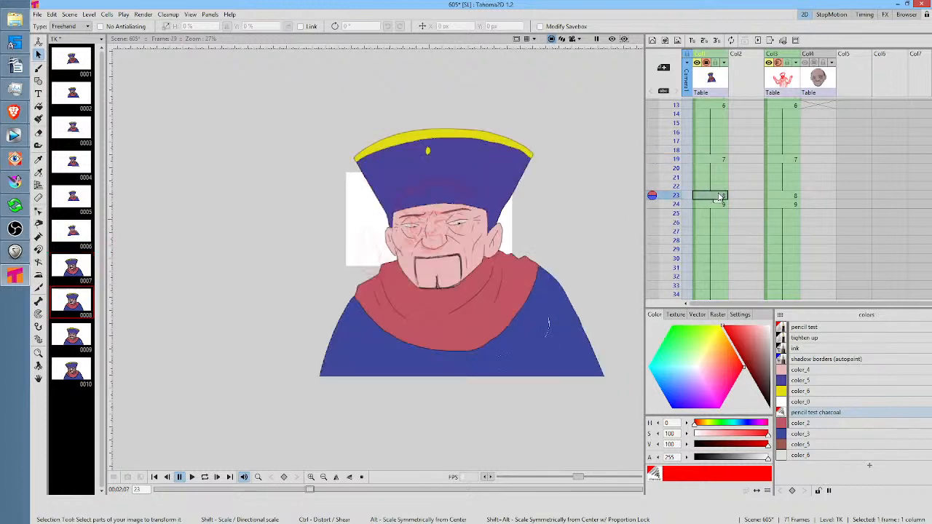
click(714, 206)
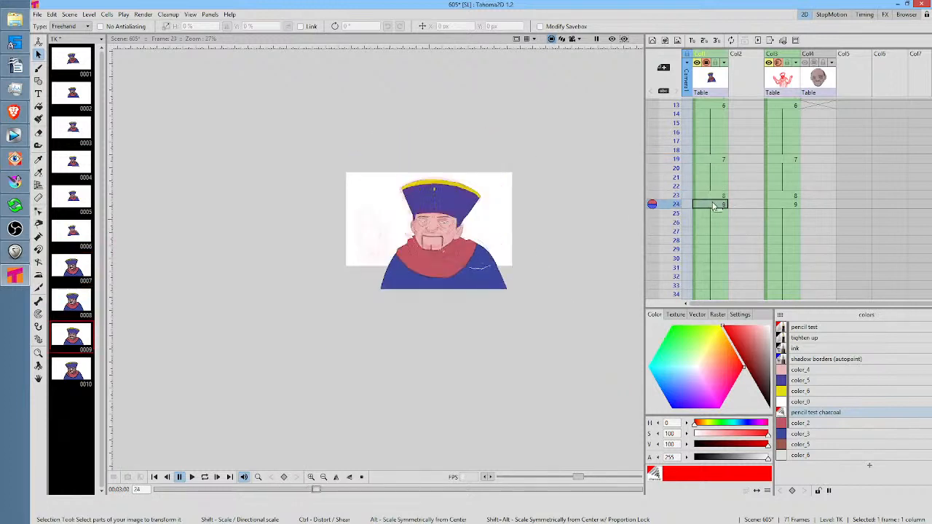
click(714, 196)
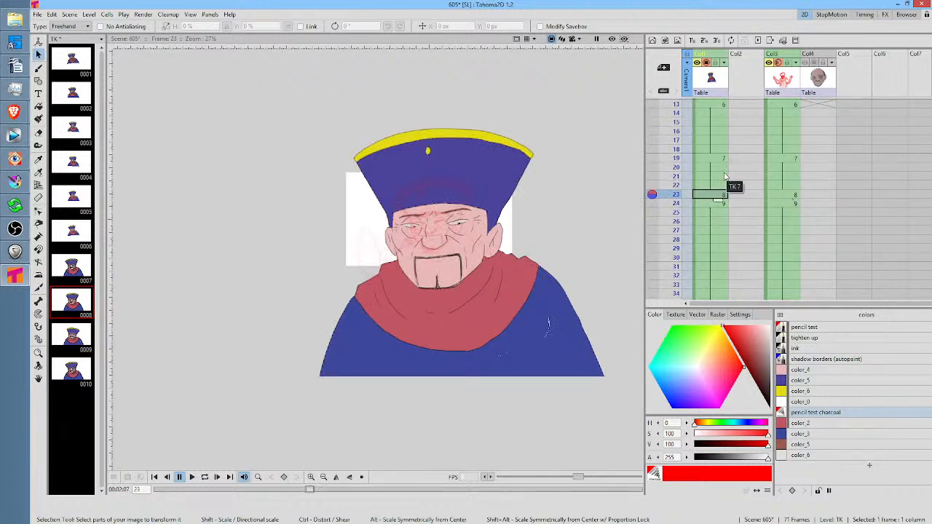
Inspect TK drawings 7 to 10 individually in the level strip to compare the character's size in each
click(74, 273)
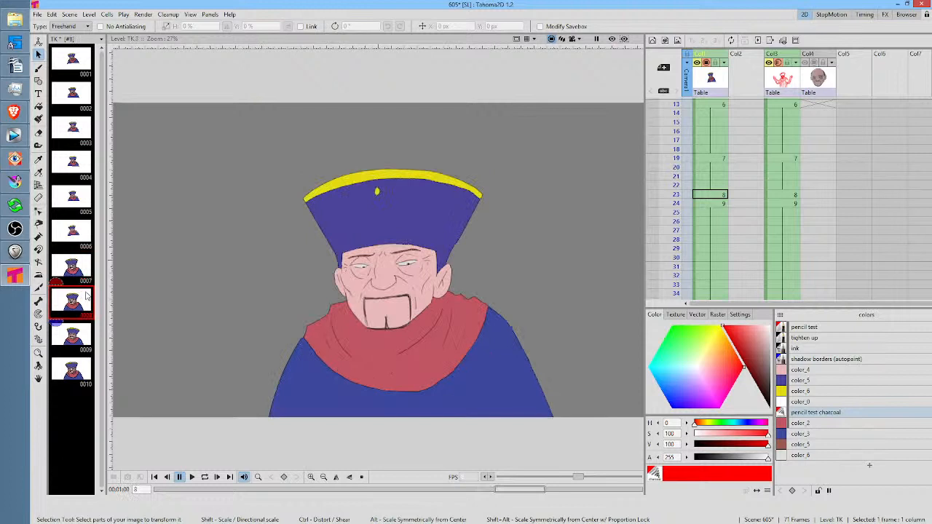
scroll(464, 164, down, 1)
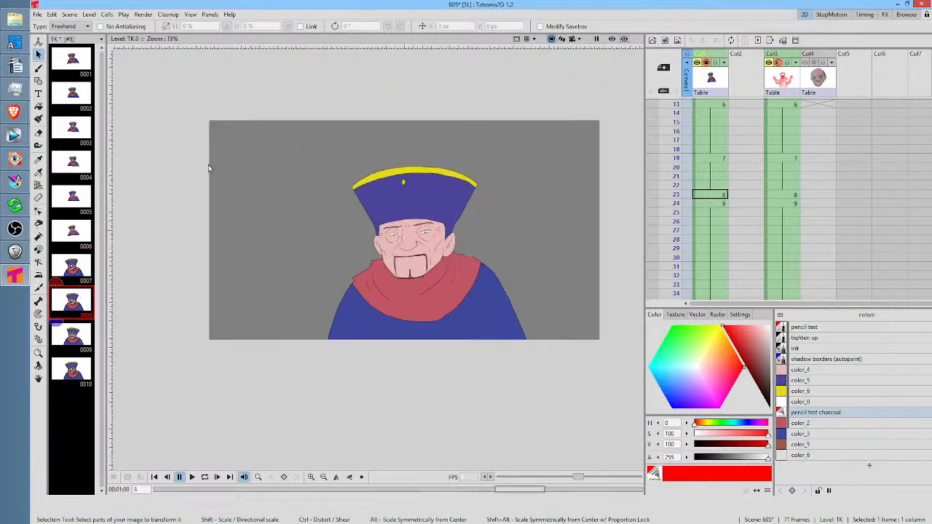
click(74, 266)
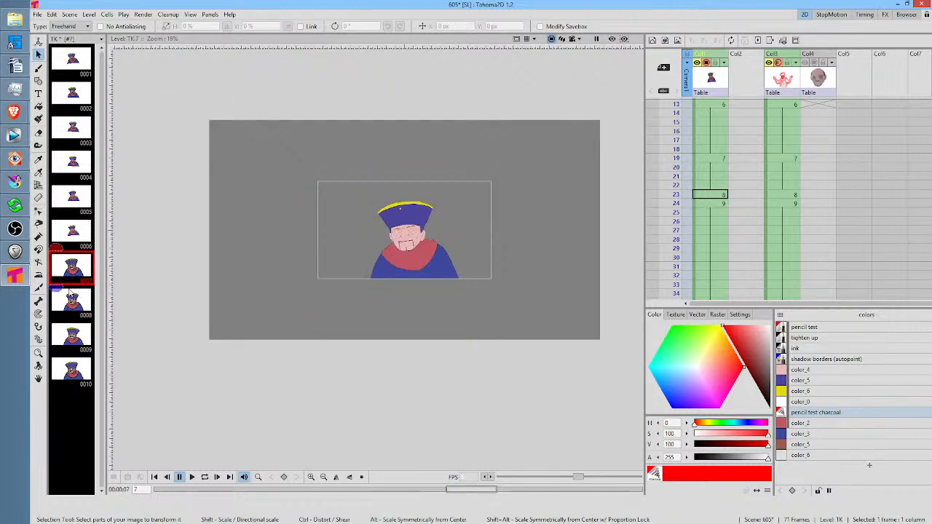
click(71, 297)
click(77, 337)
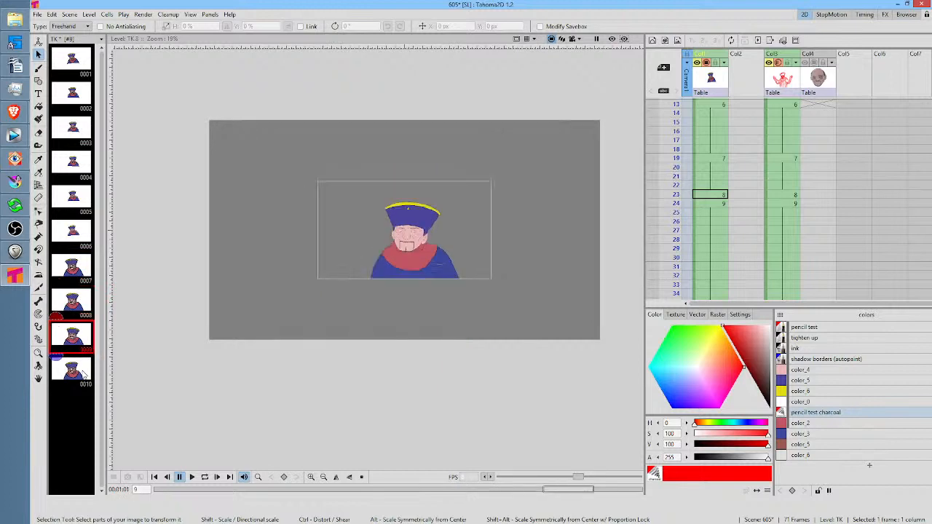
click(78, 375)
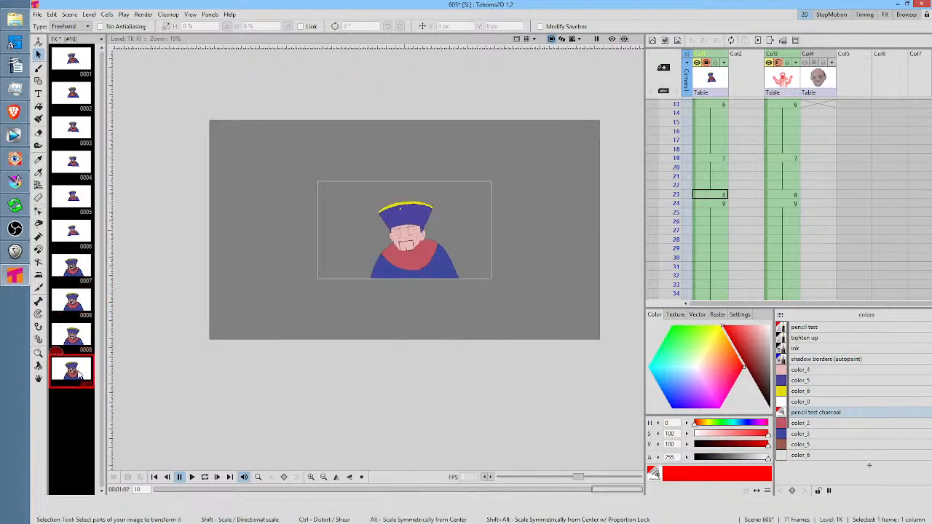
Save all changes, then restart Tahoma2D with the recent scene 605 reopened
click(38, 15)
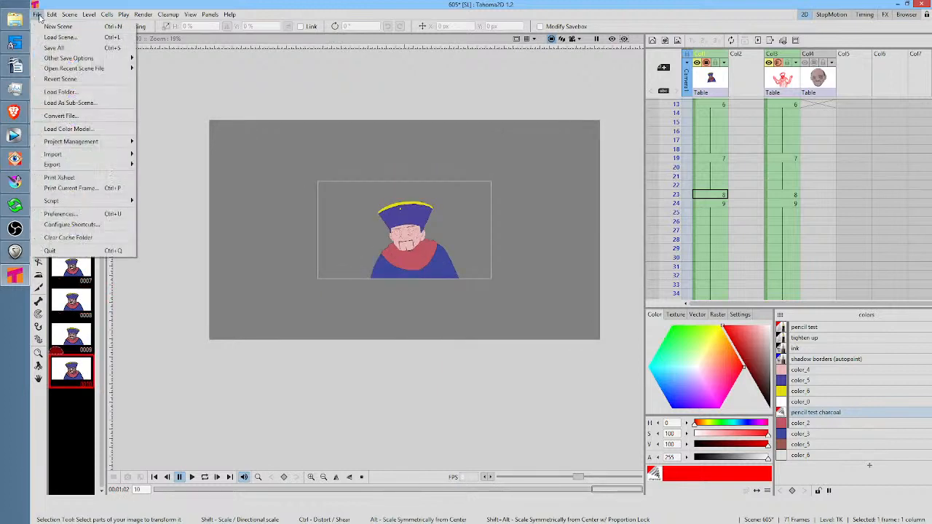
click(58, 47)
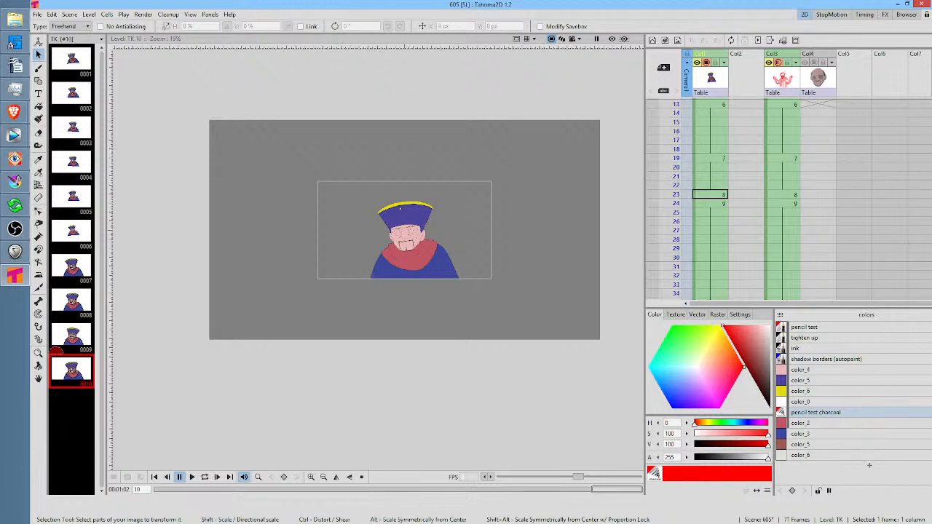
click(921, 6)
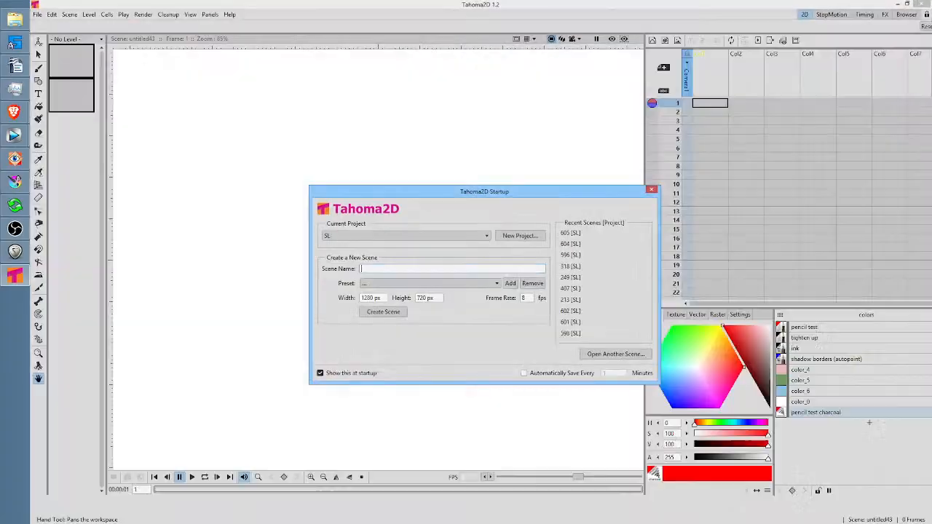
click(572, 233)
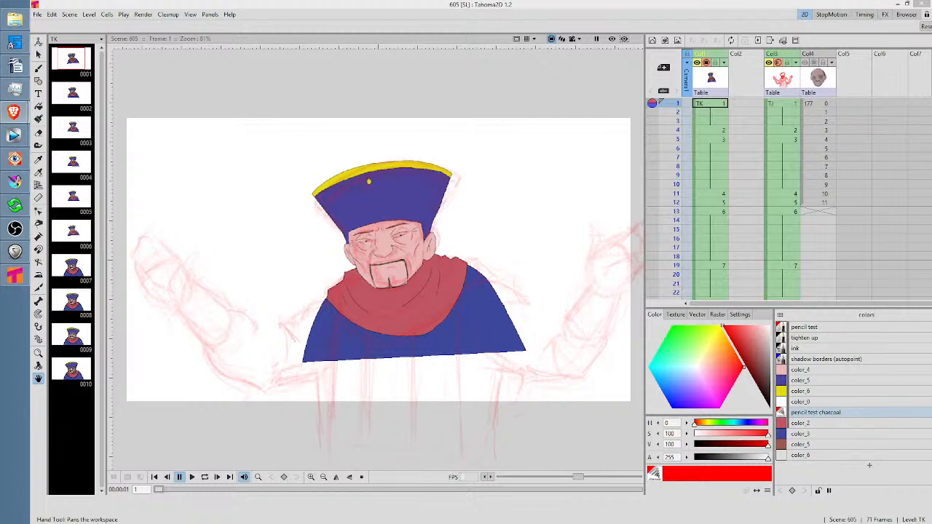
Step back and forth through frames 1 to 6 to check the first colored poses against the sketch
click(676, 121)
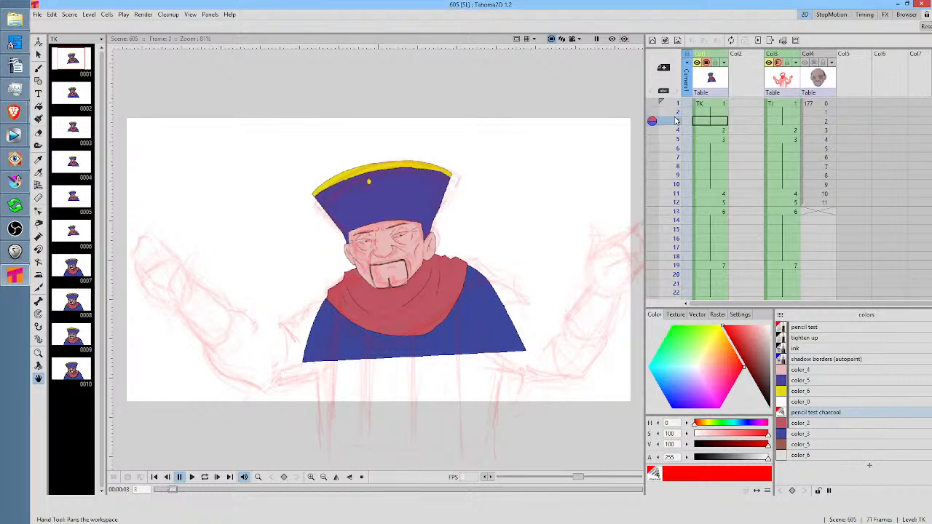
click(676, 114)
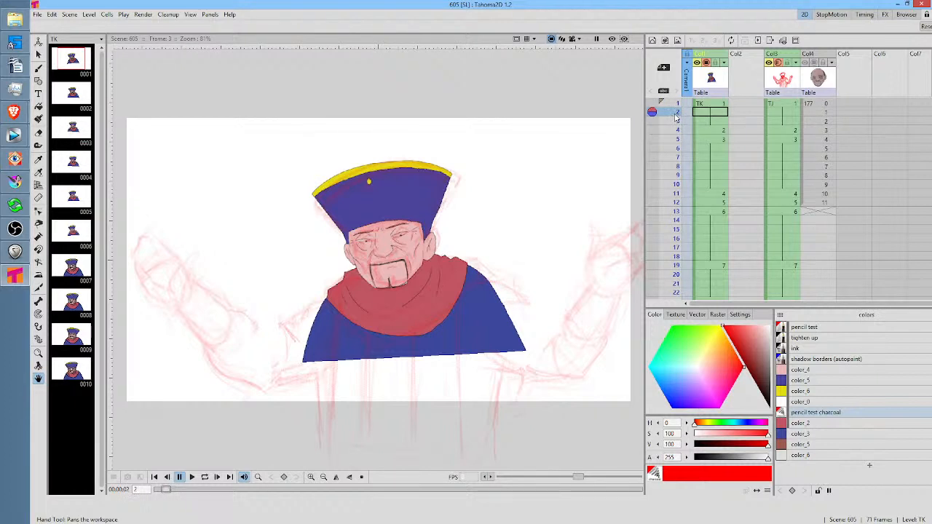
drag(676, 116, 676, 131)
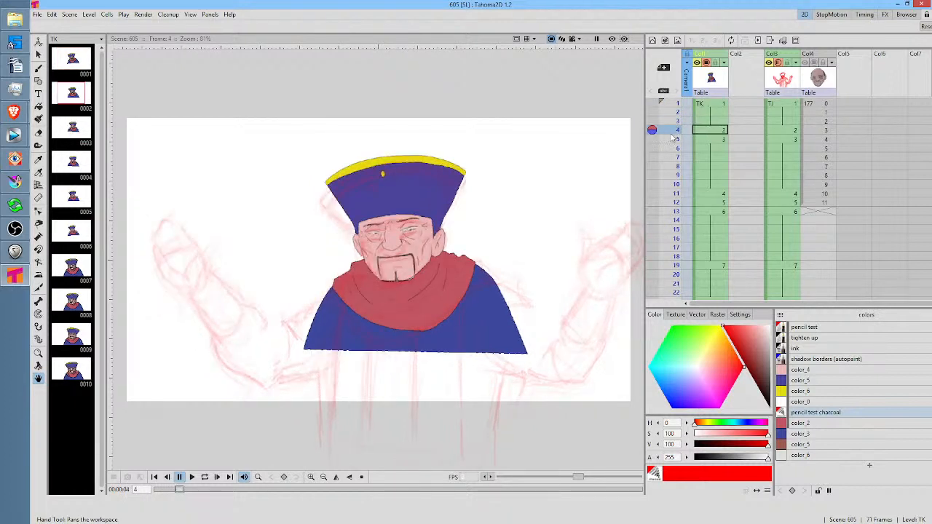
click(675, 140)
click(676, 131)
click(674, 103)
click(673, 112)
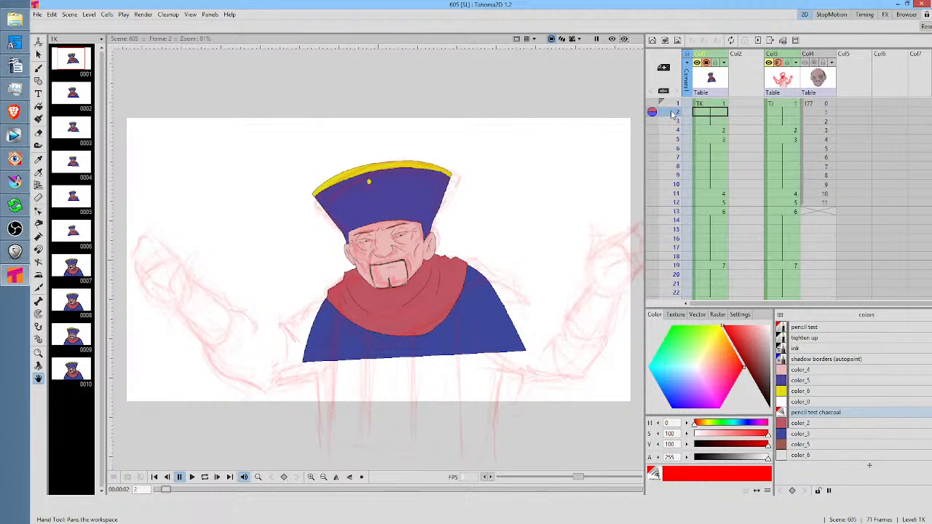
click(672, 120)
click(668, 148)
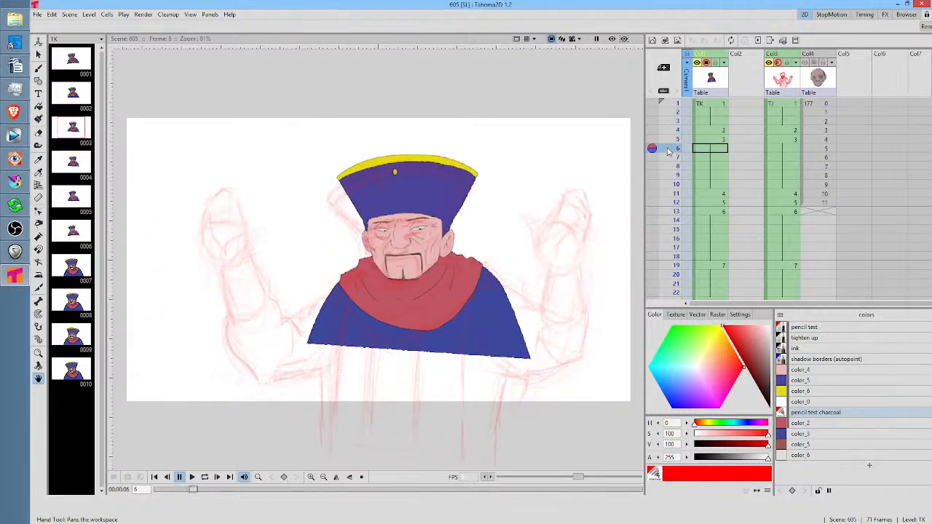
Scrub from frame 6 to frame 20 to review the remaining poses, ending on TK drawing 7 at frame 19
drag(668, 150, 669, 239)
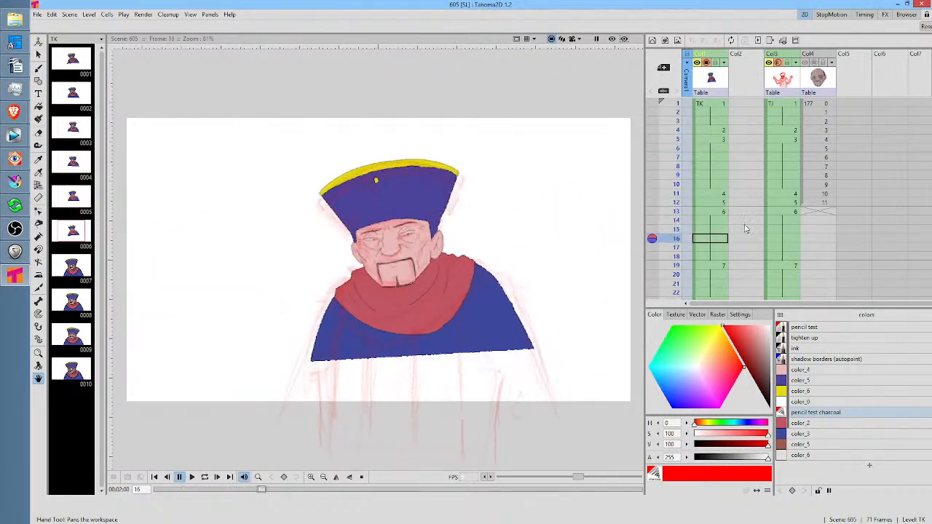
mouse_move(746, 230)
mouse_down()
mouse_move(730, 98)
mouse_move(734, 136)
mouse_up()
drag(672, 142, 676, 169)
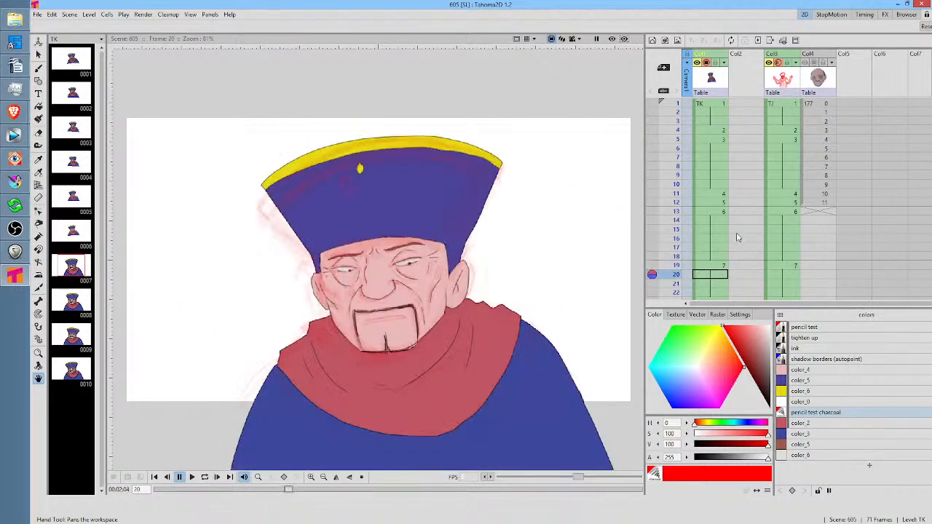
drag(737, 237, 741, 104)
mouse_move(678, 141)
mouse_down()
mouse_move(677, 205)
mouse_move(676, 169)
mouse_move(678, 197)
mouse_move(693, 135)
mouse_up()
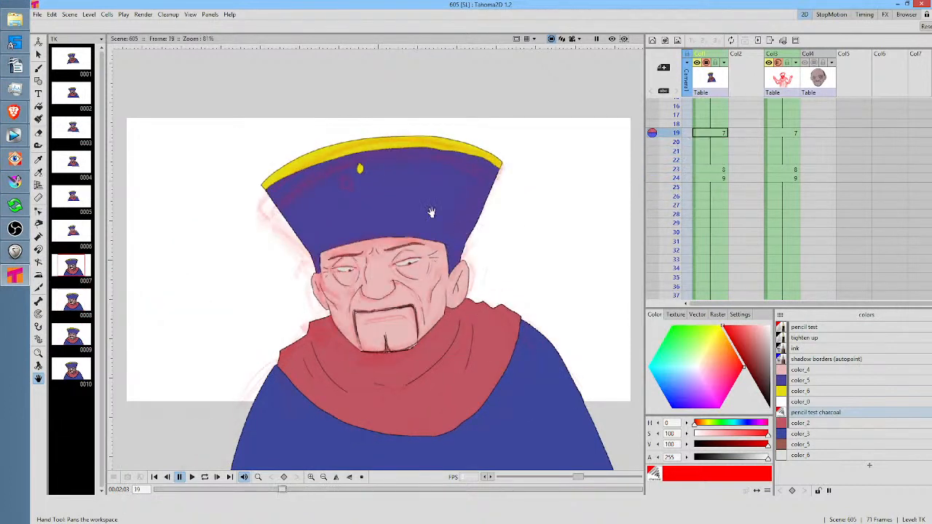
click(716, 134)
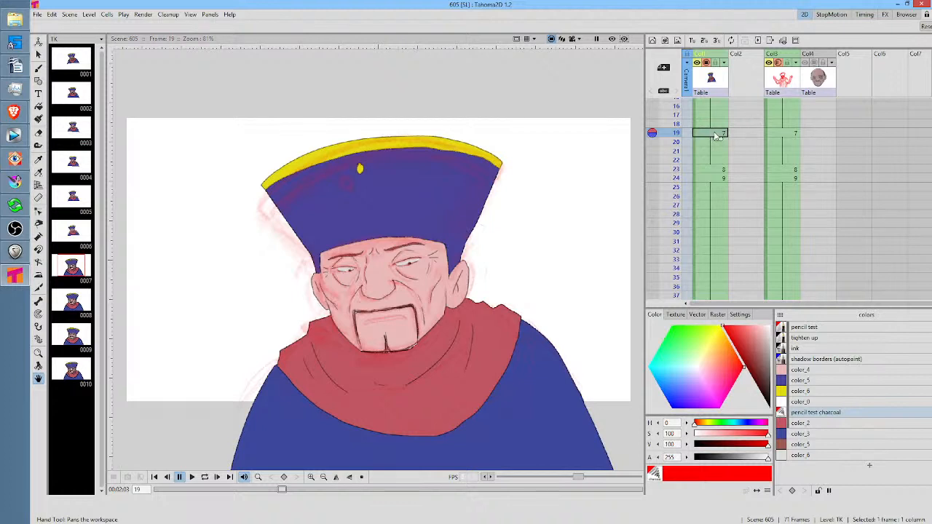
Paint over the unfilled gaps in the blue robe on TK drawing 8 at frame 23 with color_3 sampled from the robe
click(710, 172)
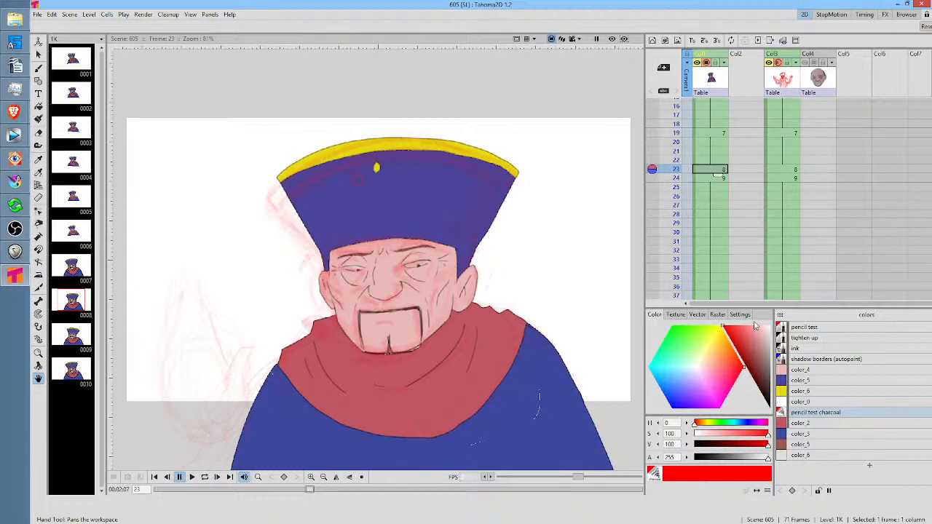
key(k)
click(549, 359)
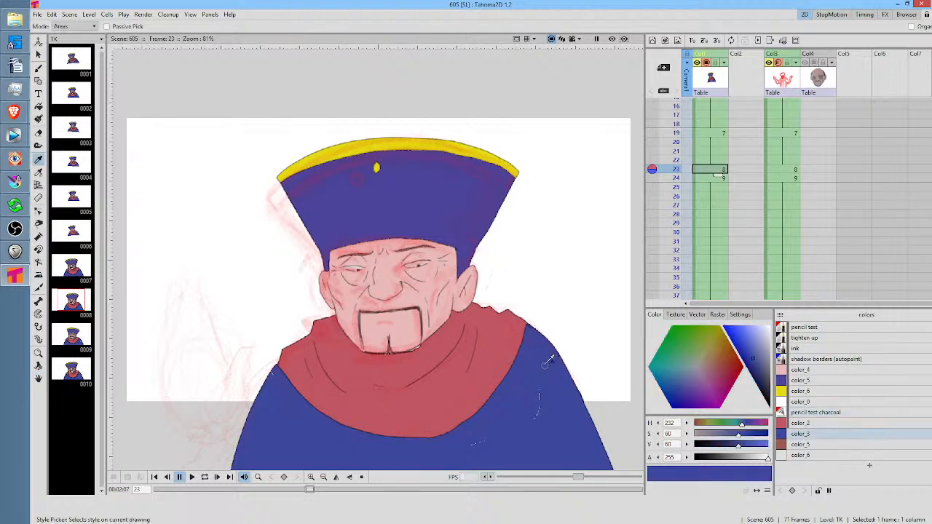
key(j)
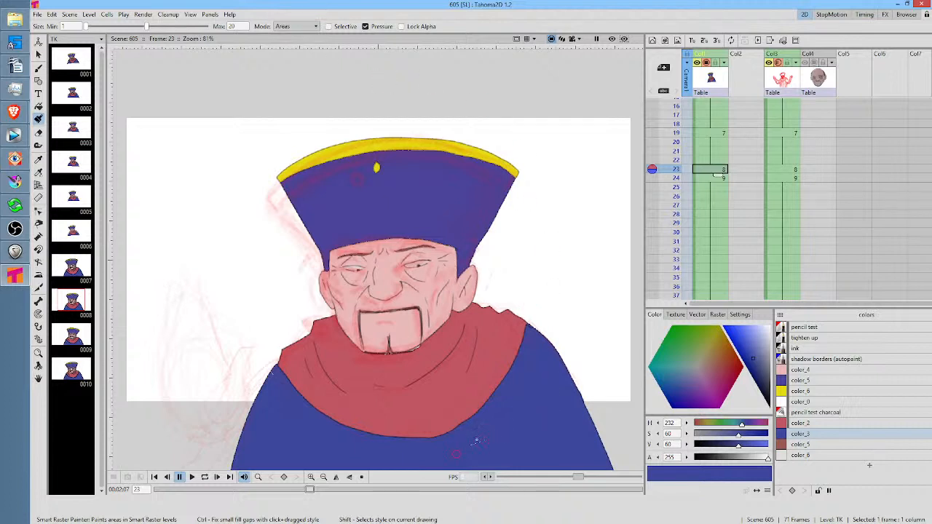
drag(456, 455, 503, 420)
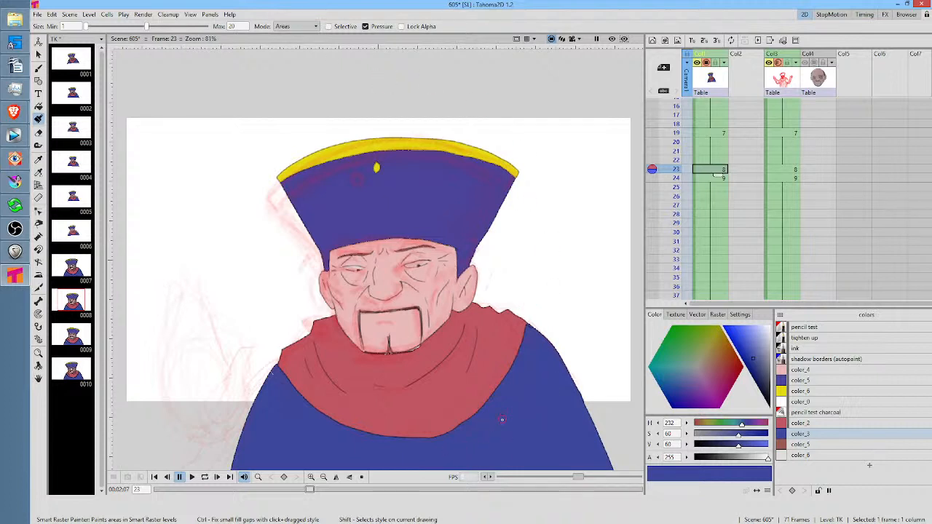
Paint over the white gaps in the red scarf around the chin and neck on TK drawing 9 at frame 24 with color_2
key(period)
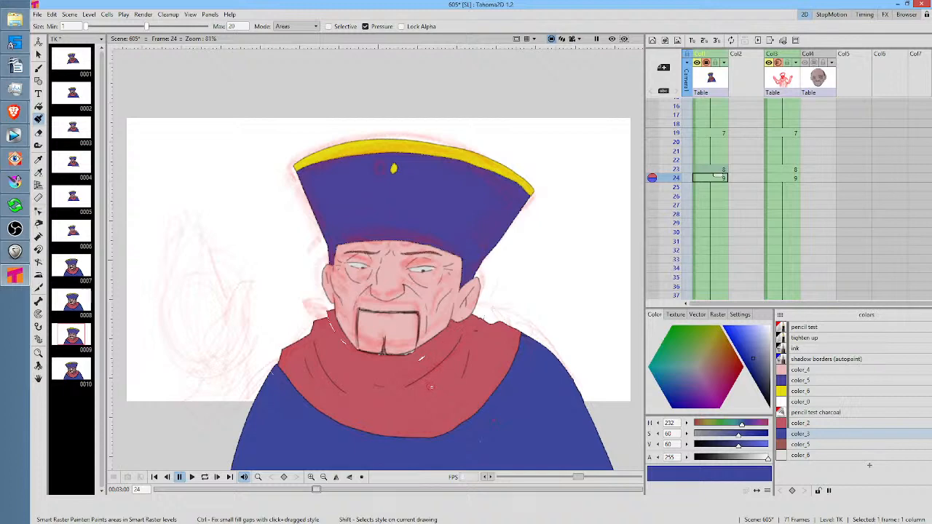
key(k)
click(452, 371)
scroll(410, 323, up, 1)
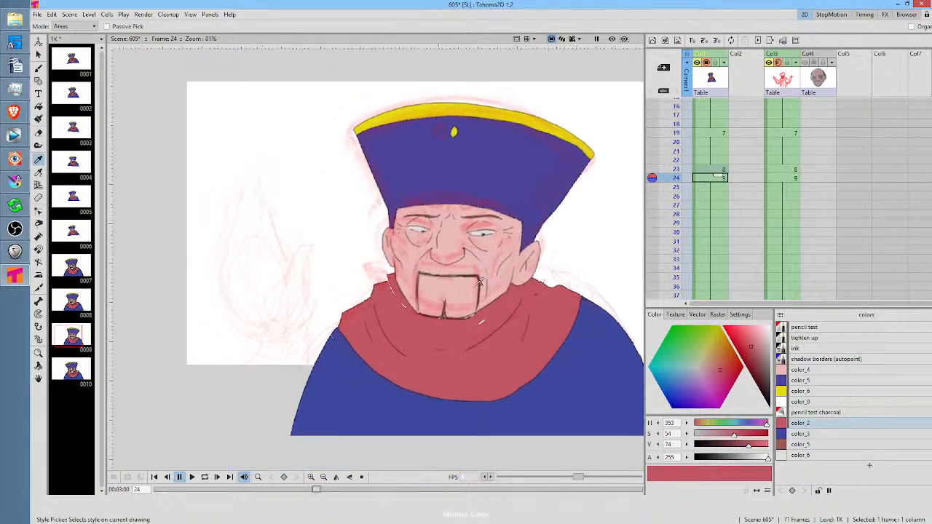
scroll(437, 329, up, 3)
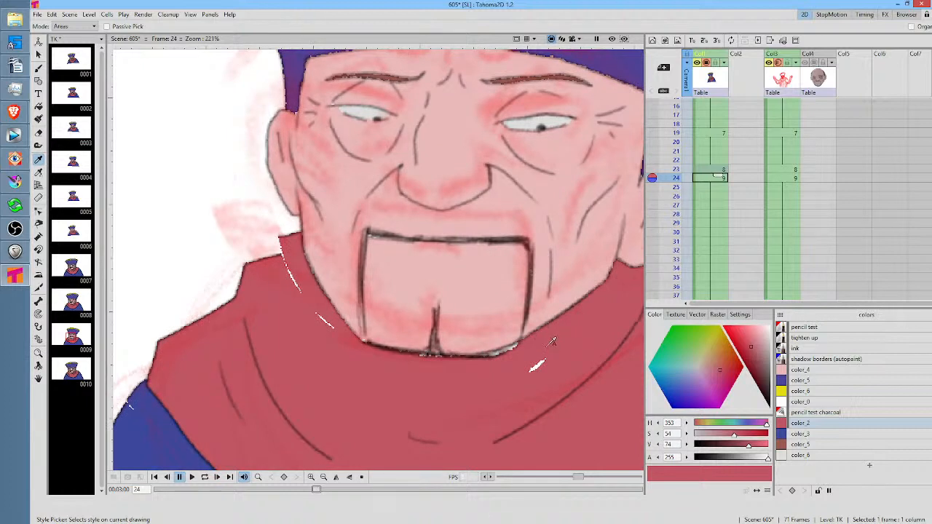
key(j)
drag(511, 385, 551, 356)
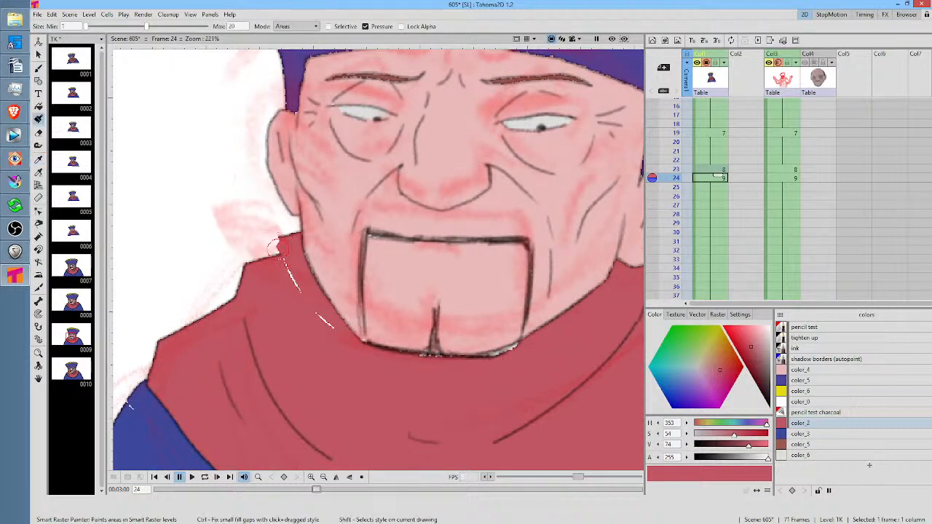
drag(280, 238, 285, 255)
Paint over the small gap at the edge of the blue robe's shoulder on TK drawing 9 with color_3
mouse_move(300, 374)
mouse_down()
mouse_move(334, 344)
mouse_move(496, 270)
mouse_move(488, 268)
mouse_up()
key(k)
click(315, 357)
key(j)
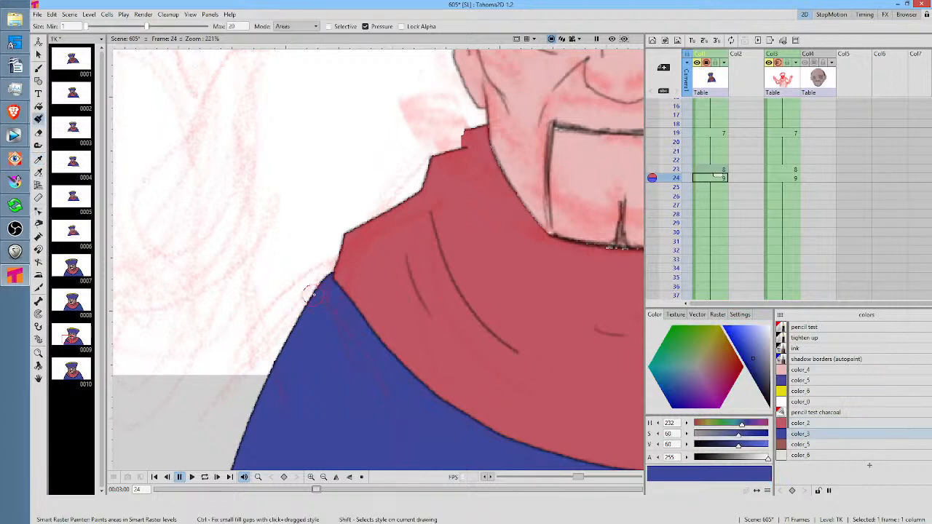
scroll(572, 216, down, 4)
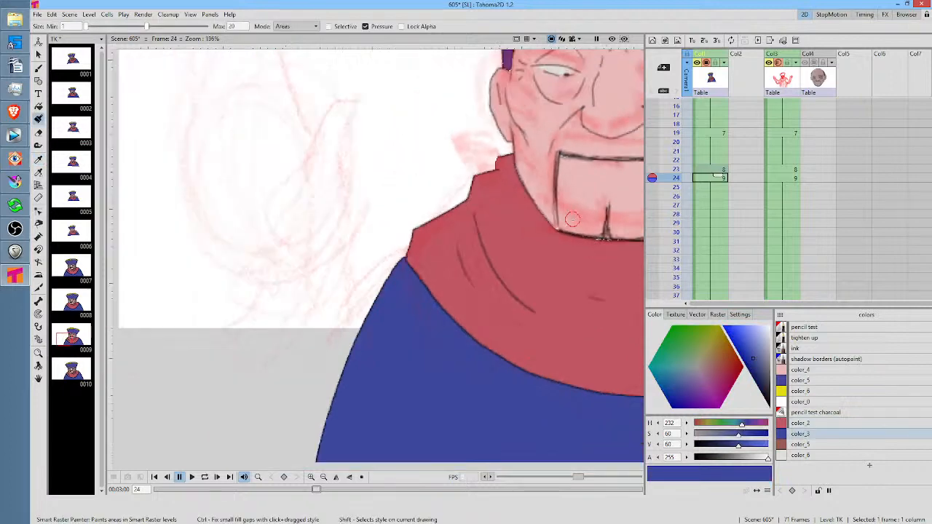
scroll(383, 234, down, 2)
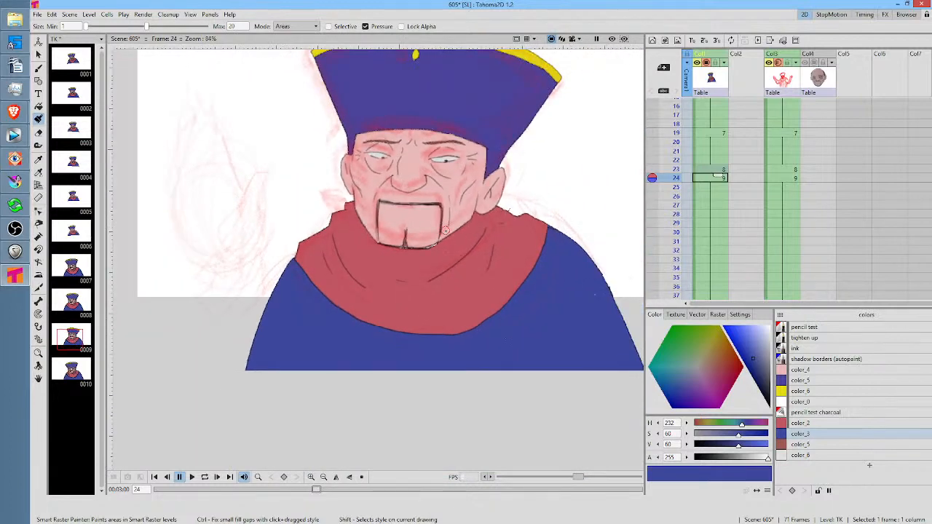
scroll(712, 211, down, 3)
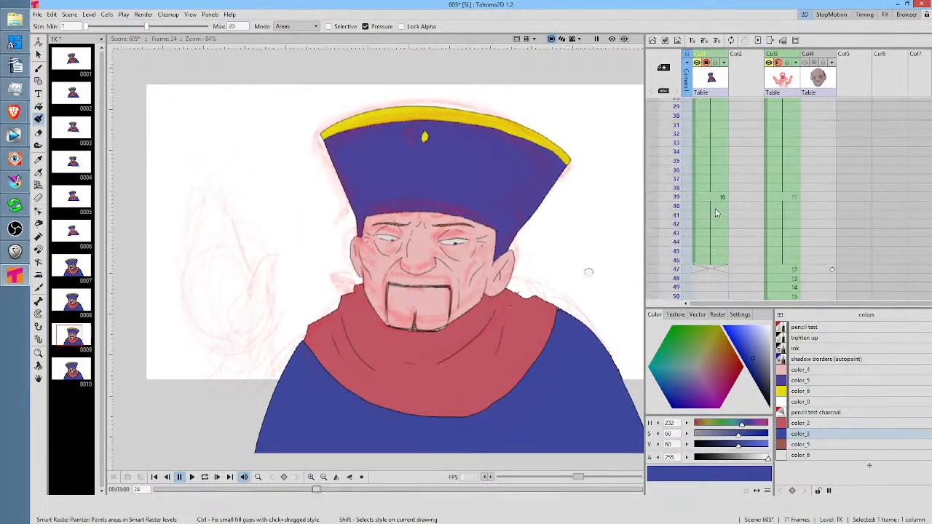
Fill the unpainted gaps along the beard outline on TK drawing 10 at frame 39 with color_5 using the Fill tool
click(710, 197)
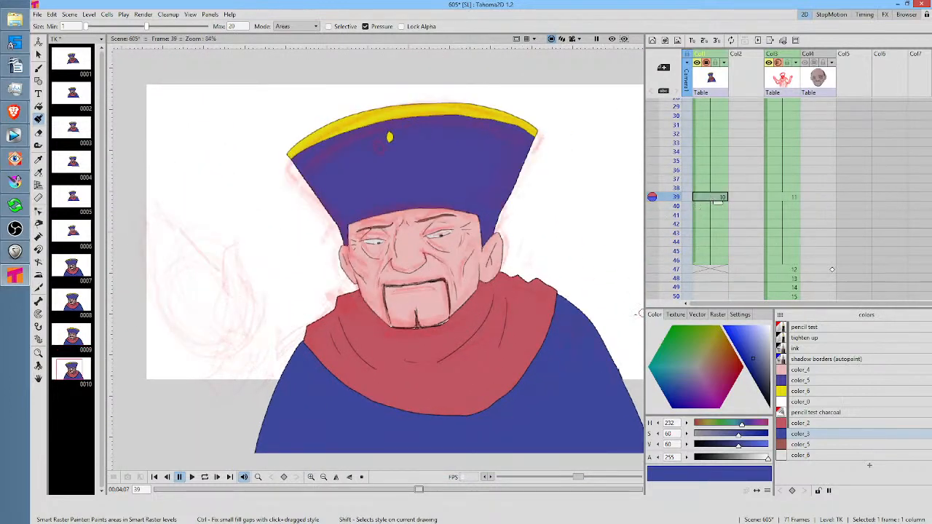
scroll(413, 319, up, 3)
scroll(413, 319, up, 1)
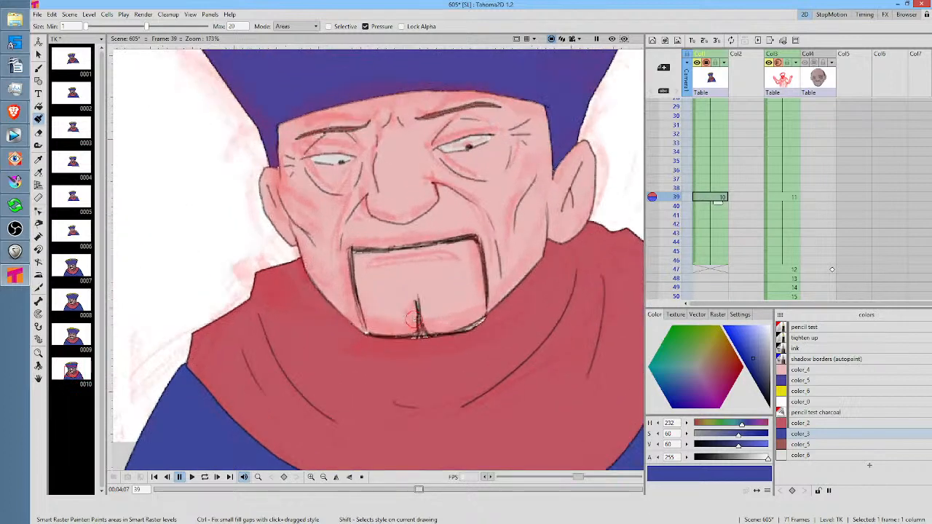
click(812, 445)
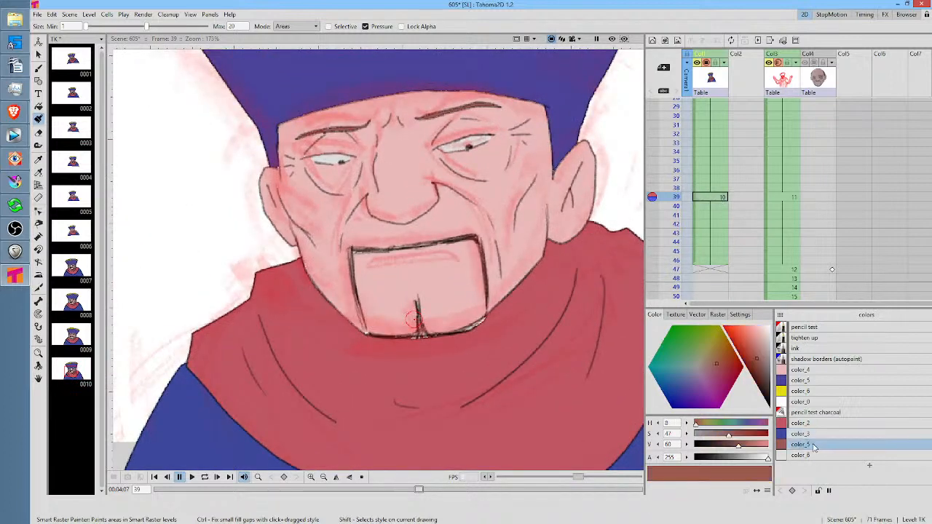
key(f)
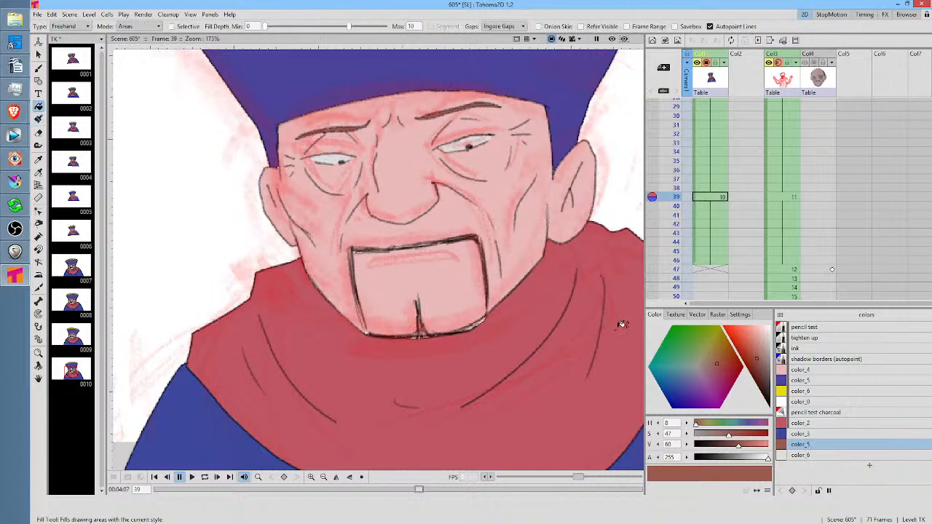
mouse_move(485, 312)
mouse_down()
mouse_move(376, 323)
mouse_move(377, 335)
mouse_move(435, 340)
mouse_move(484, 326)
mouse_move(516, 299)
mouse_up()
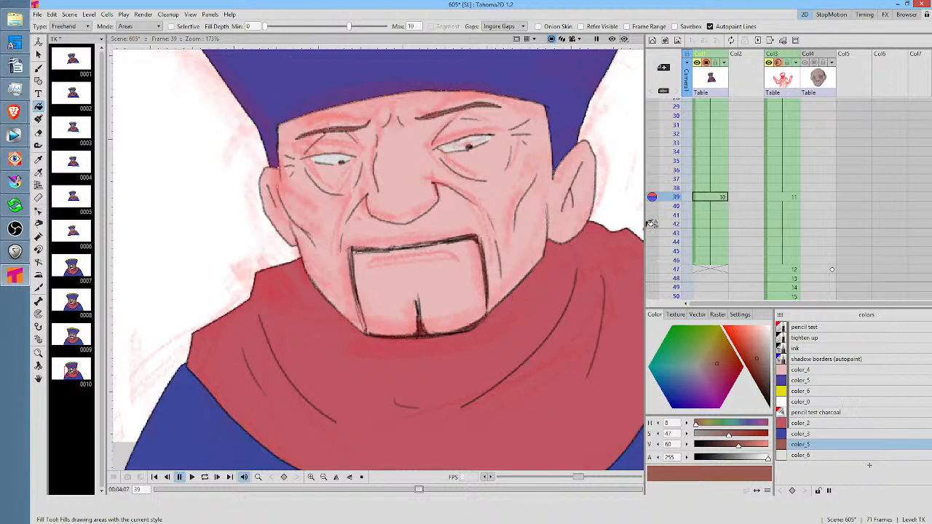
Fill the remaining beard outline gaps with color_5 on TK drawings 9 and 7, at frames 24 and 19
key(comma)
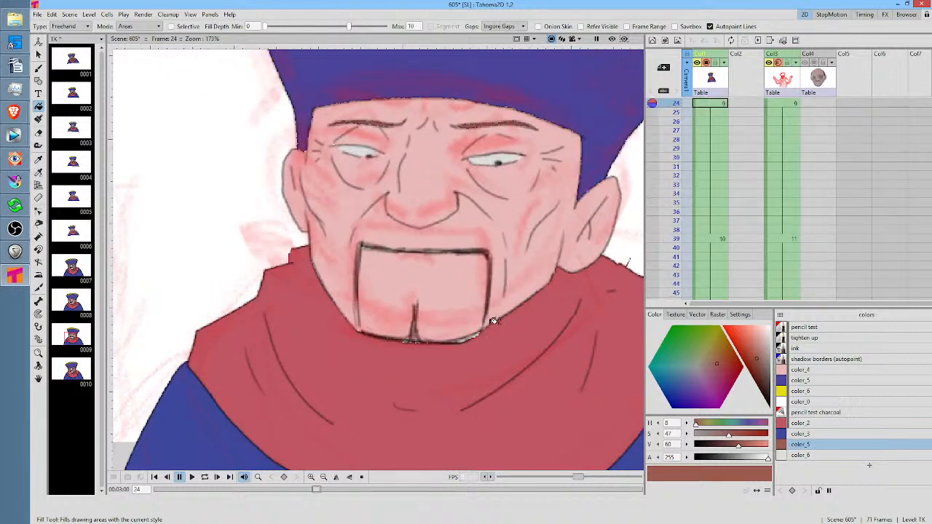
mouse_move(493, 323)
mouse_down()
mouse_move(436, 330)
mouse_move(369, 320)
mouse_move(358, 338)
mouse_move(462, 351)
mouse_move(501, 327)
mouse_move(443, 321)
mouse_move(427, 305)
mouse_move(414, 332)
mouse_move(390, 322)
mouse_move(366, 332)
mouse_move(458, 353)
mouse_move(508, 320)
mouse_up()
key(comma)
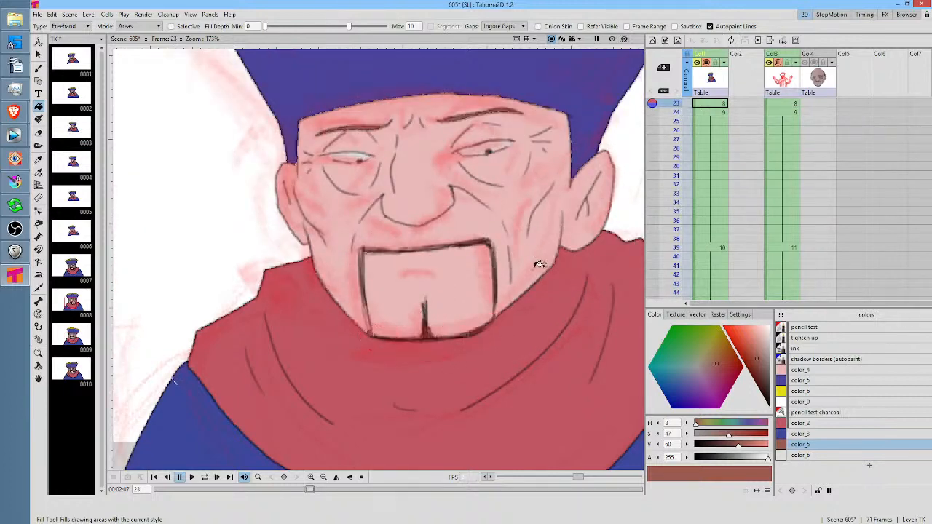
key(period)
key(comma)
key(comma)
key(comma)
key(comma)
key(comma)
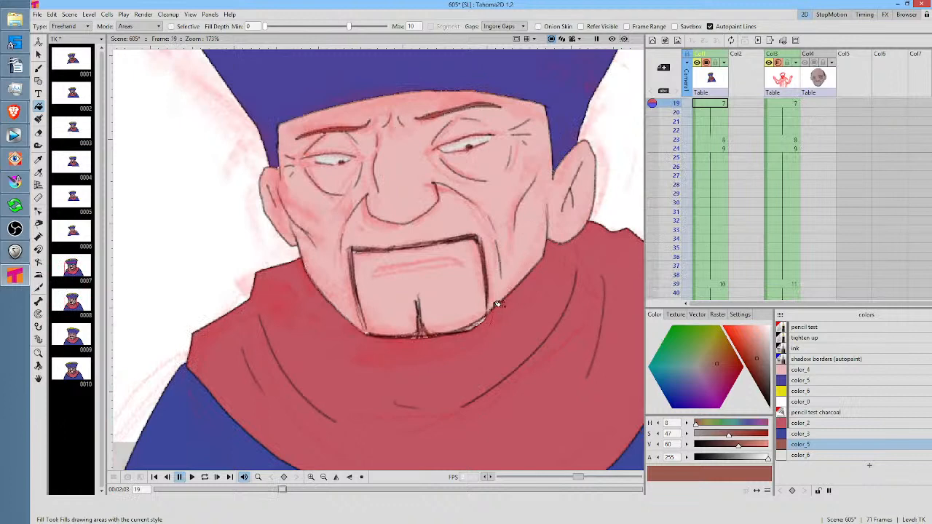
mouse_move(495, 307)
mouse_down()
mouse_move(365, 322)
mouse_move(451, 345)
mouse_move(506, 302)
mouse_up()
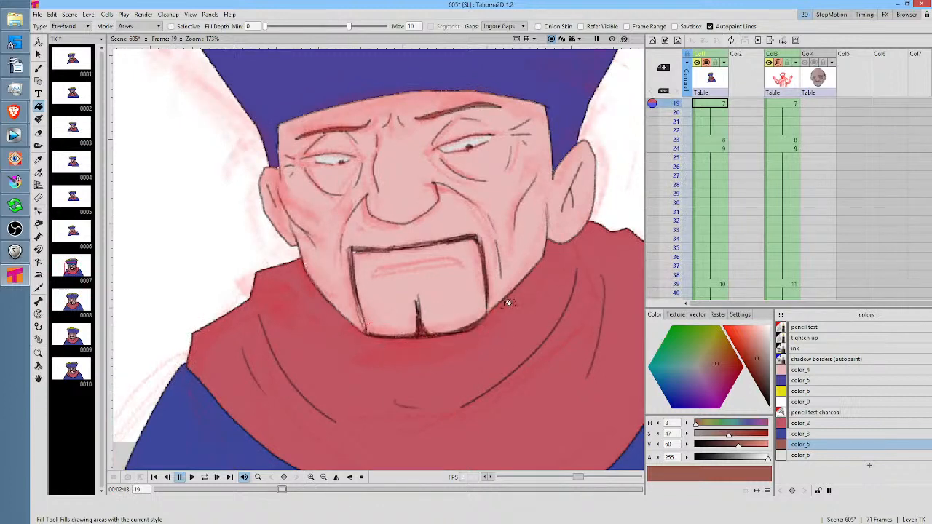
Step back through the earlier TK drawings to frame 1 and examine the beard outline for unfilled gaps
key(comma)
key(comma)
key(comma)
key(comma)
key(comma)
key(comma)
mouse_move(496, 207)
mouse_down()
mouse_move(494, 294)
mouse_move(450, 268)
mouse_move(461, 287)
mouse_move(506, 255)
mouse_move(485, 256)
mouse_move(443, 289)
mouse_move(512, 251)
mouse_move(448, 253)
mouse_move(503, 261)
mouse_move(443, 279)
mouse_move(504, 257)
mouse_move(423, 260)
mouse_move(508, 255)
mouse_move(437, 269)
mouse_move(413, 264)
mouse_move(399, 289)
mouse_move(477, 271)
mouse_up()
key(comma)
key(comma)
key(comma)
key(comma)
key(comma)
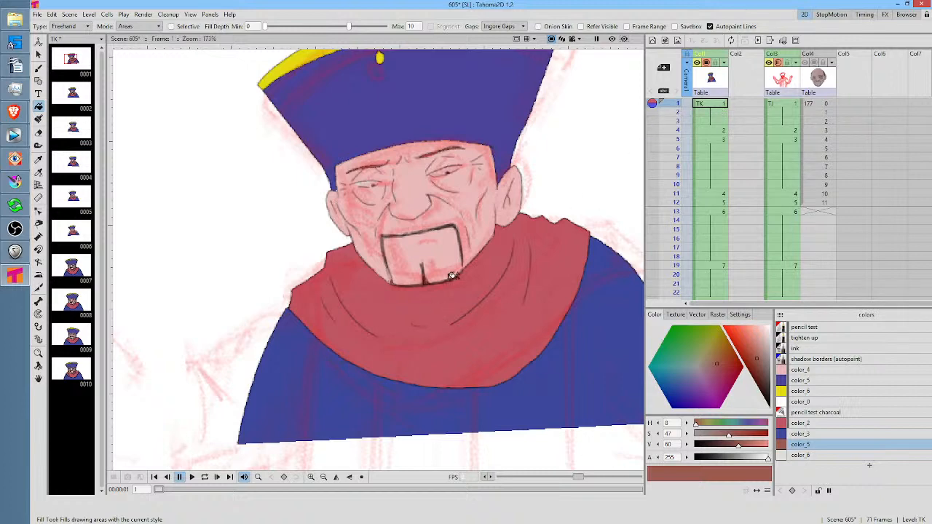
scroll(453, 239, up, 2)
drag(477, 241, 528, 280)
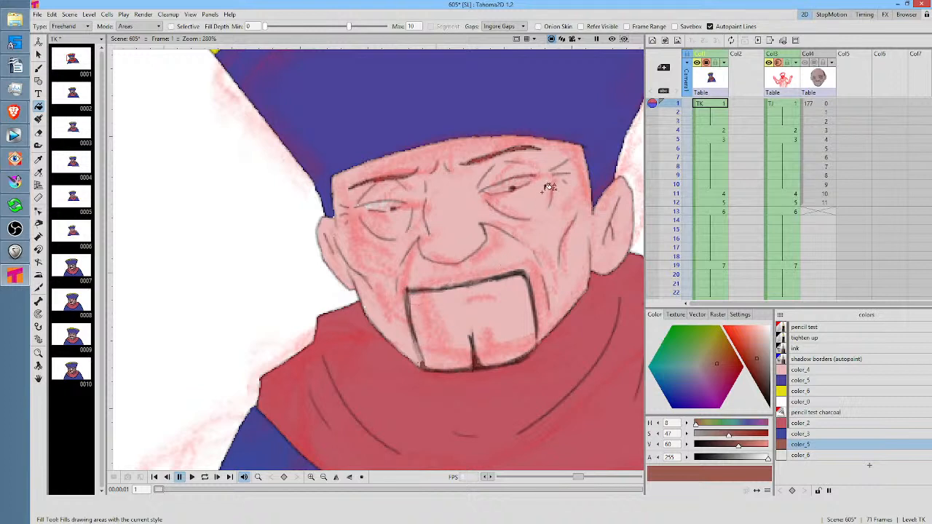
Select color_6 with the Smart Raster Painter for the eye whites on frame 1, and hide the red sketch in Col3
click(815, 456)
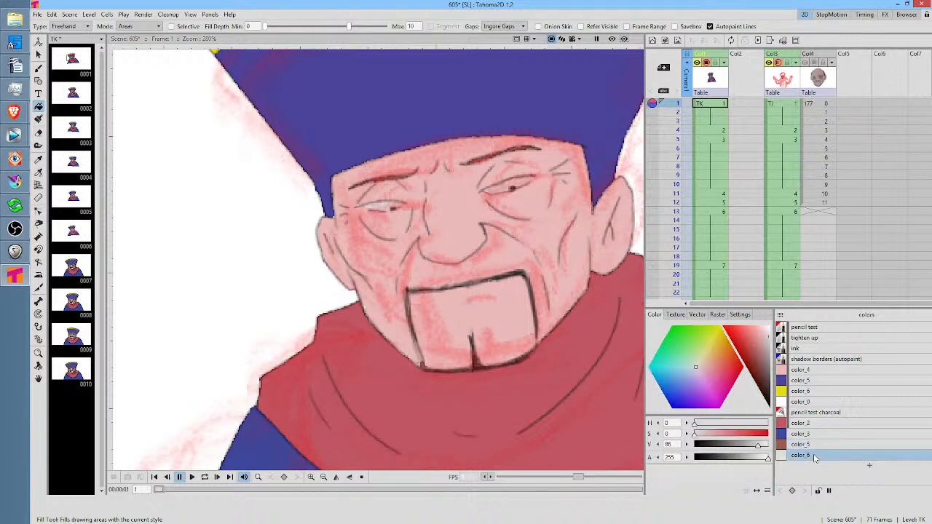
click(710, 103)
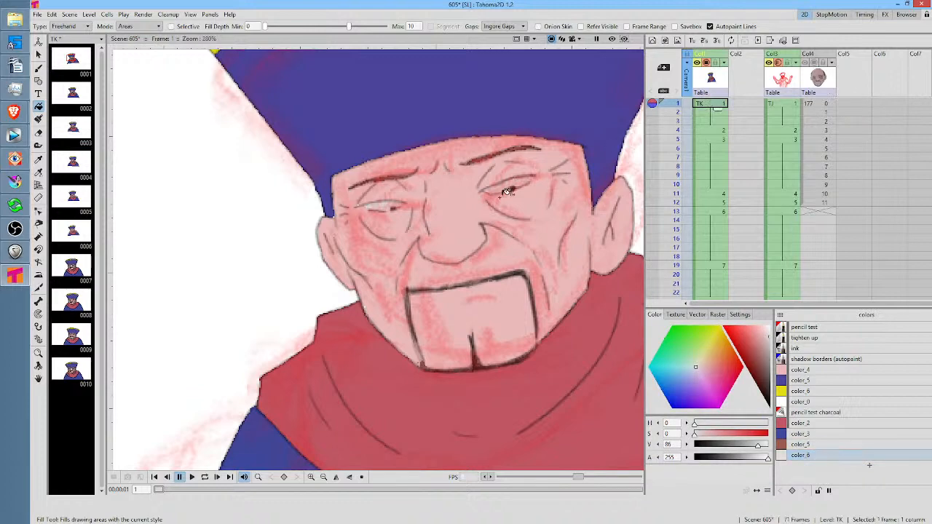
scroll(508, 160, up, 3)
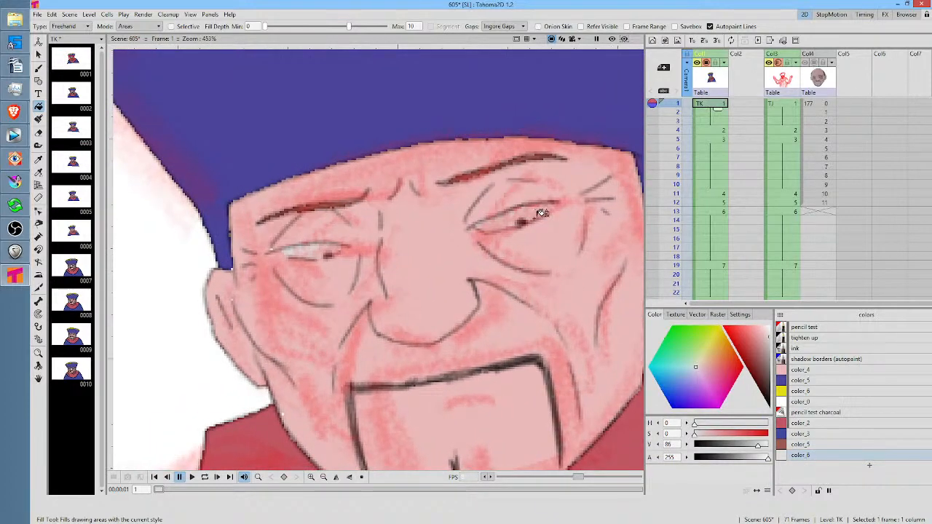
key(j)
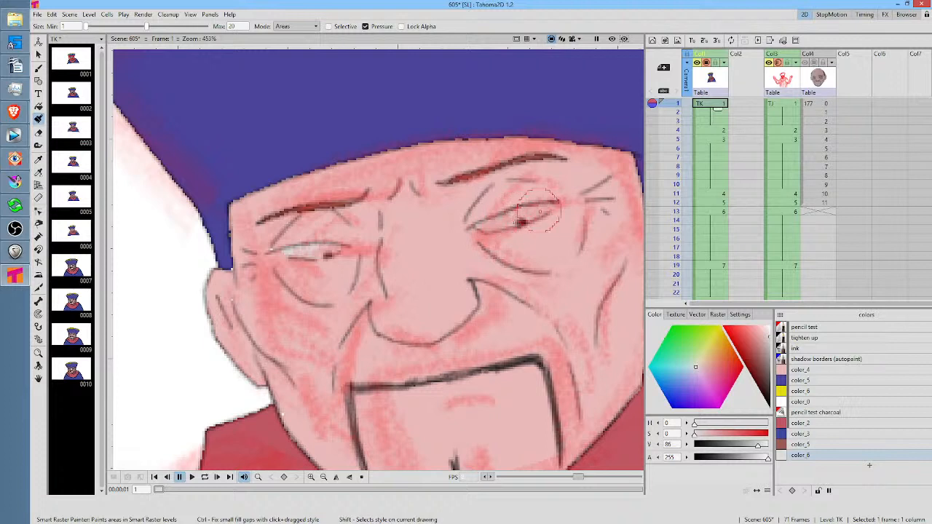
click(823, 455)
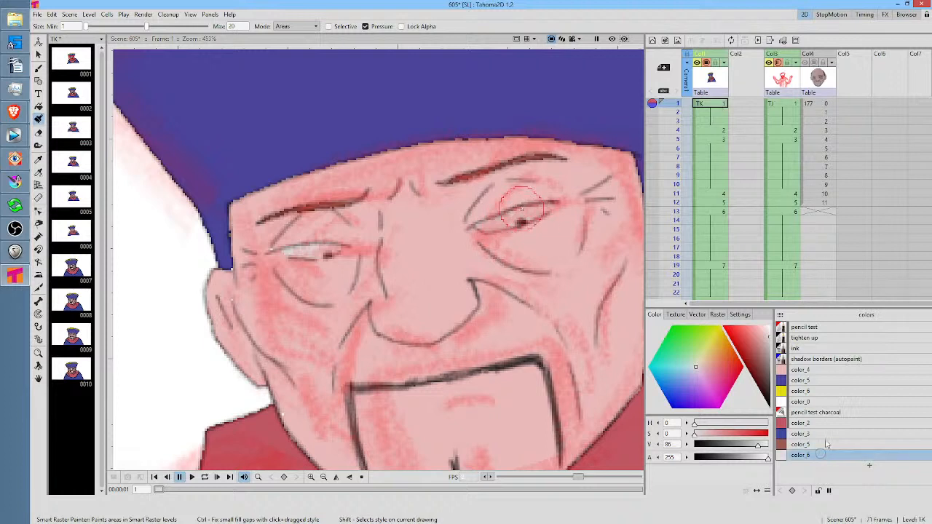
click(778, 62)
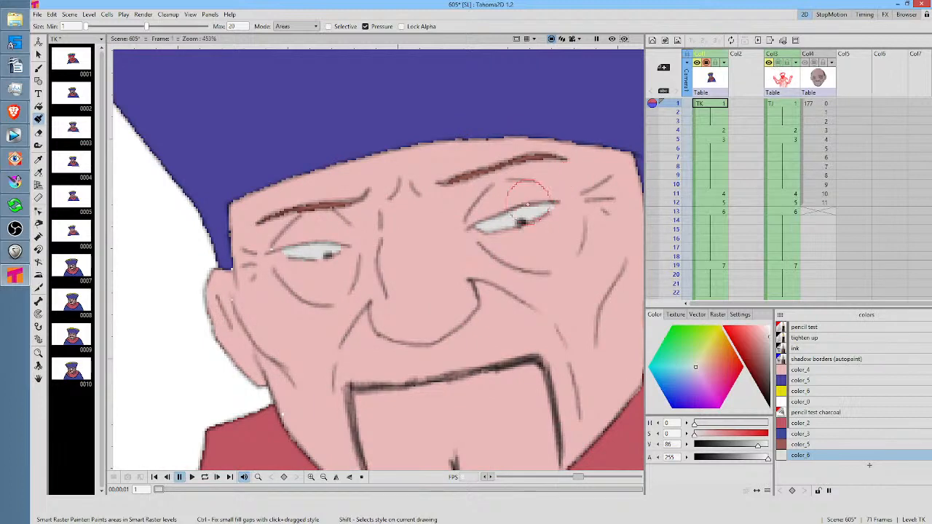
Step through TK drawings 2 to 7 up close to check the eyes and face fills without the sketch
key(Down)
key(Down)
key(Down)
key(Down)
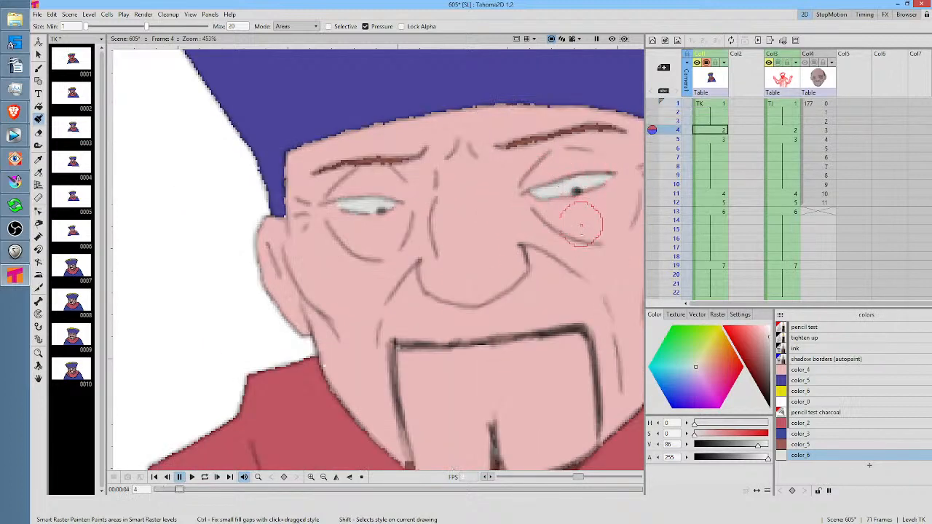
mouse_move(570, 242)
mouse_down()
mouse_move(441, 276)
mouse_move(431, 294)
mouse_up()
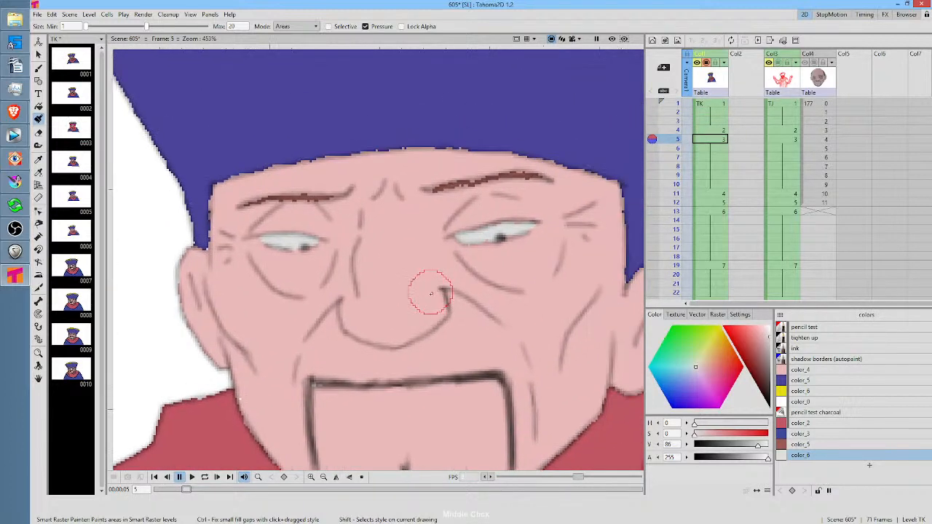
key(Down)
key(Down)
key(Down)
key(Down)
key(Down)
key(Down)
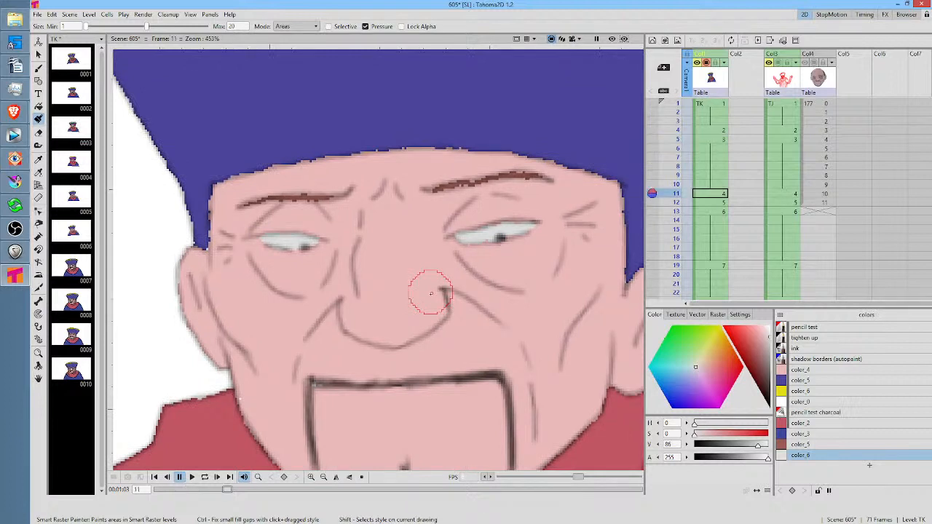
key(Down)
key(Down)
key(Down)
key(Down)
key(Down)
key(Down)
key(Down)
key(Down)
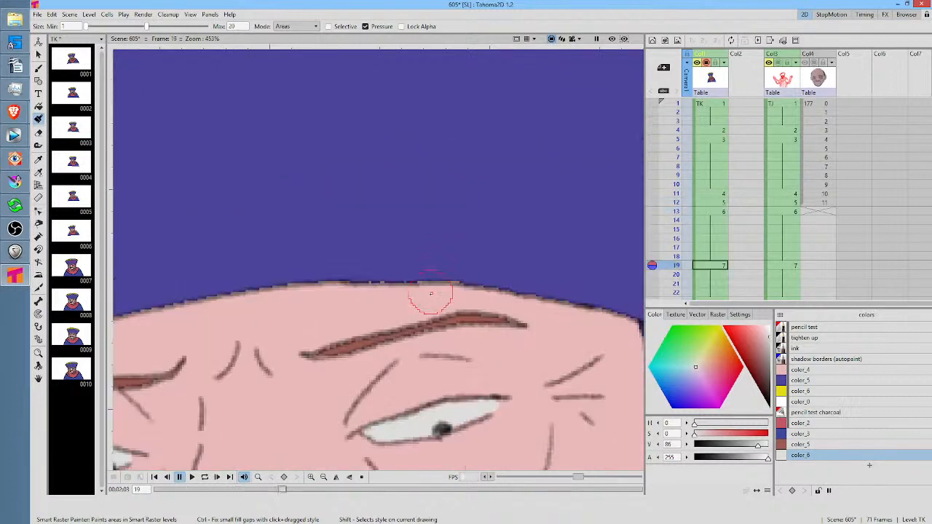
Go back to TK drawing 6 at frame 13 and examine the face and eye fills up close
key(Up)
key(Up)
key(Up)
key(Up)
key(Up)
key(Up)
scroll(453, 209, down, 1)
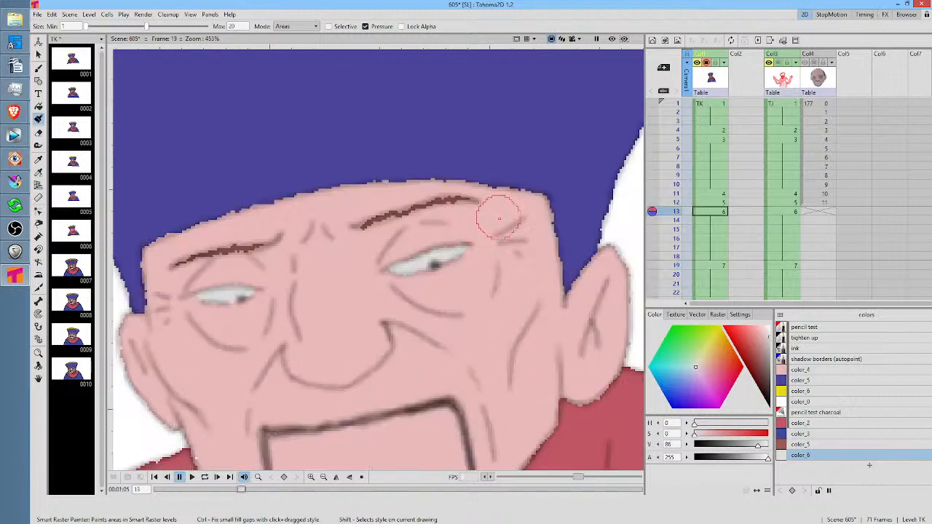
scroll(481, 219, down, 1)
scroll(478, 214, up, 3)
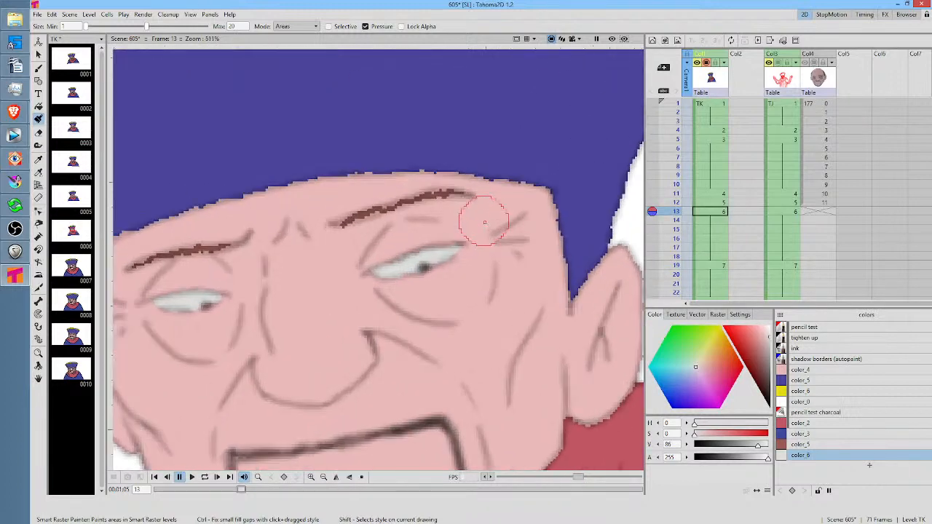
Preview frame 13 with the Col3 sketch hidden and reset the view to show the whole colored character
scroll(472, 211, down, 1)
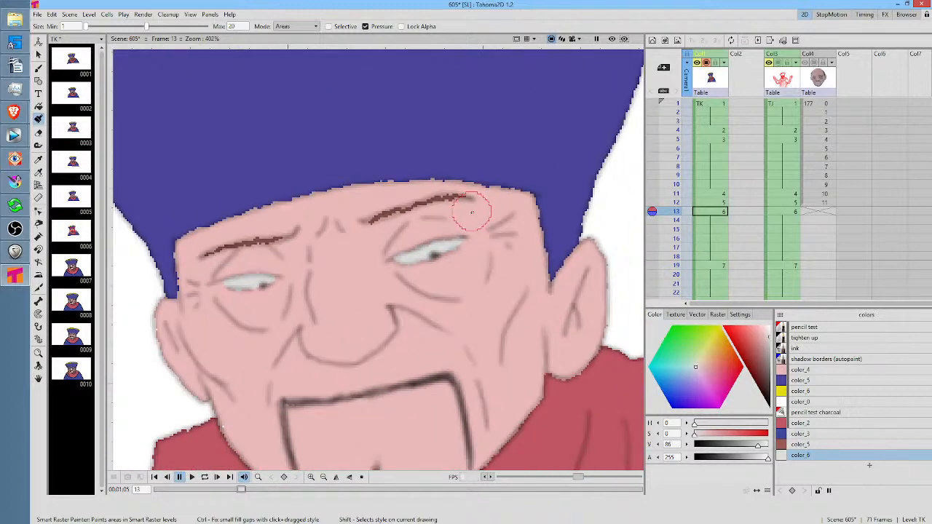
click(612, 39)
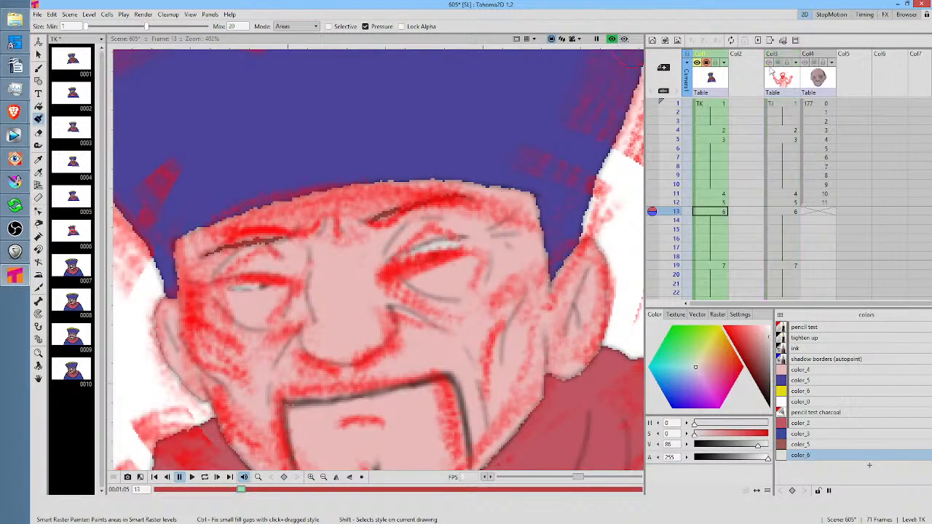
click(771, 64)
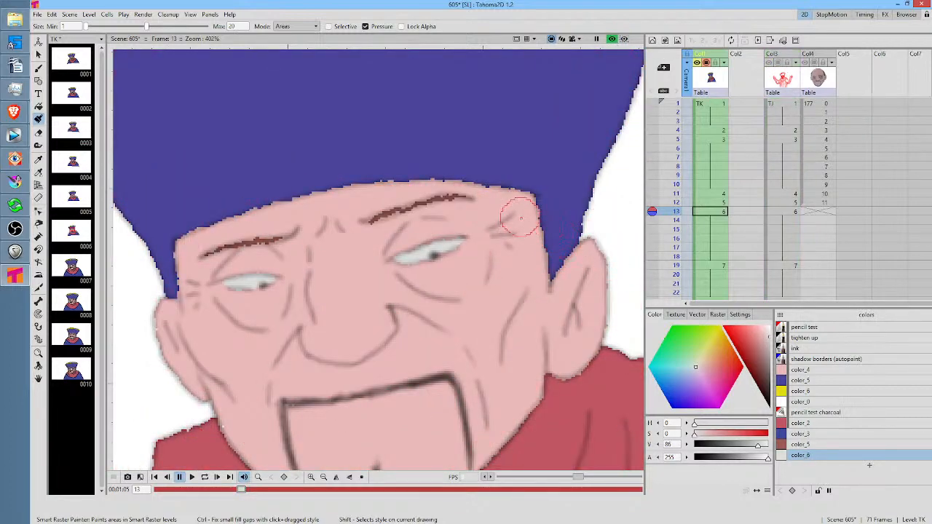
key(alt+0)
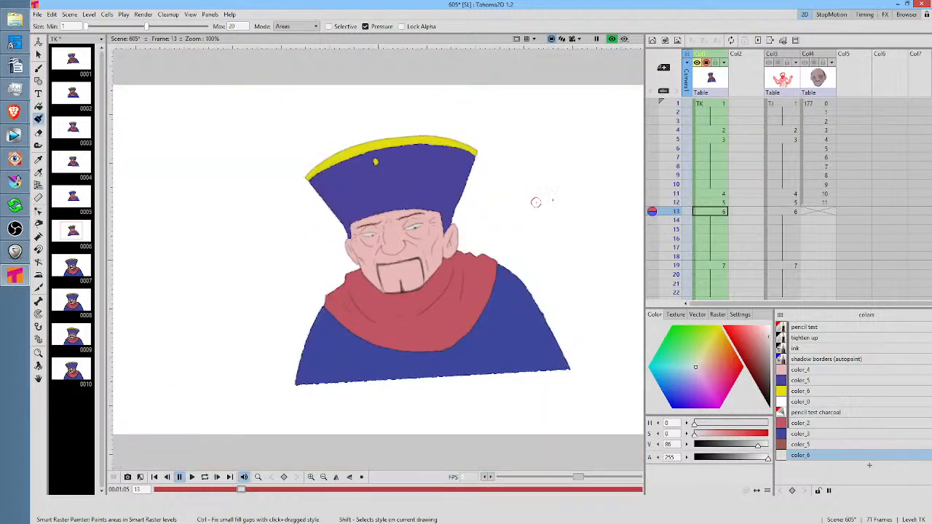
Go through the colored TK drawings in preview, including frames 12, 19, 24 and 39, to check the face, hat and scarf
click(717, 104)
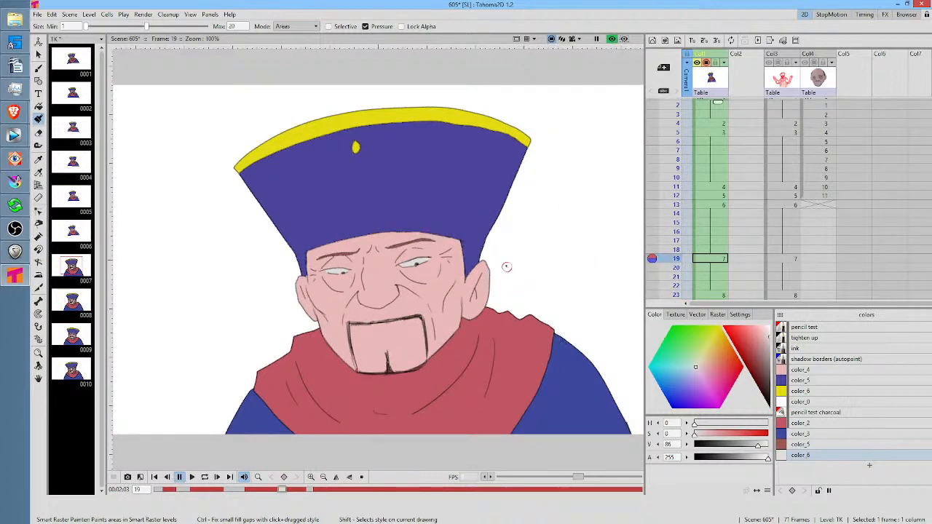
click(712, 197)
scroll(400, 250, up, 7)
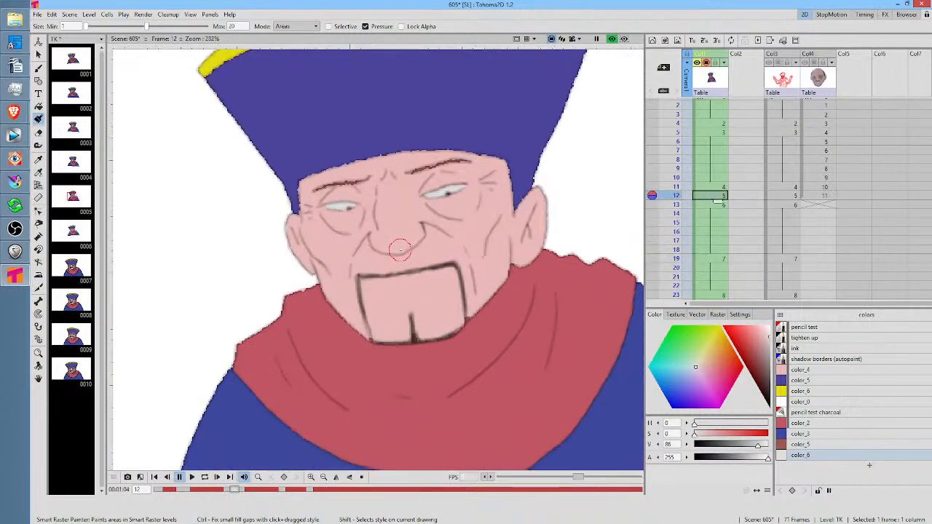
drag(494, 214, 499, 257)
scroll(715, 251, down, 2)
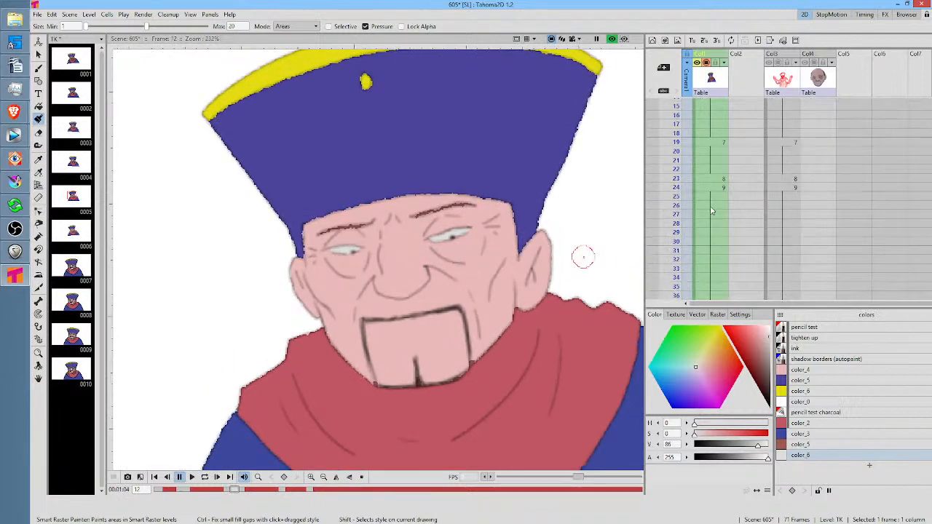
click(711, 186)
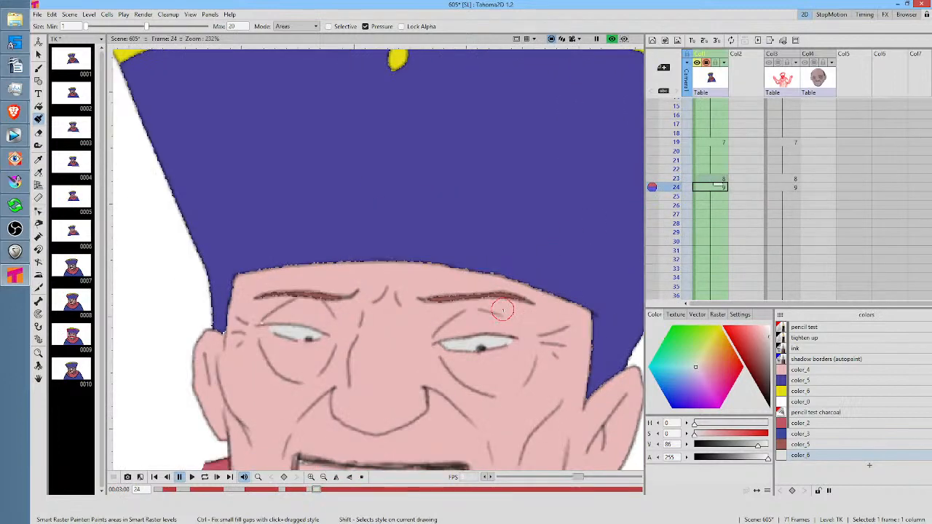
scroll(503, 311, down, 3)
drag(526, 362, 534, 237)
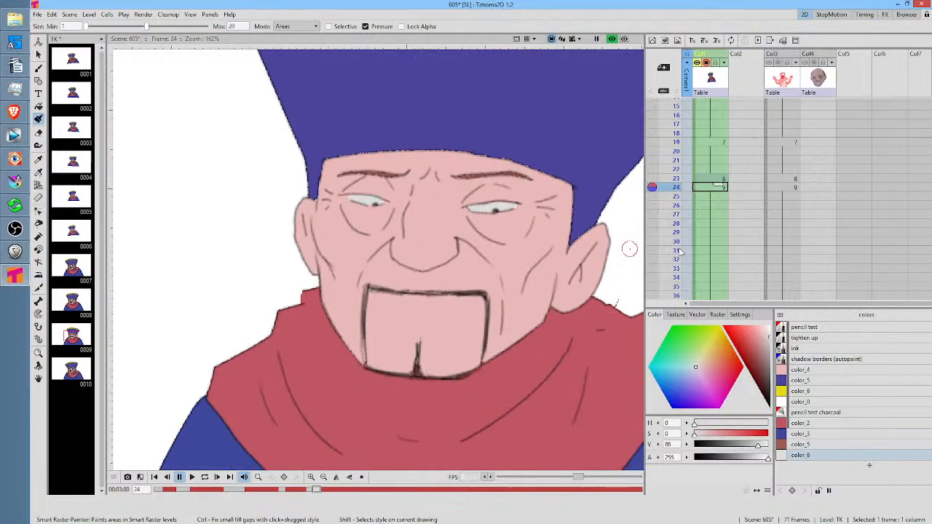
scroll(739, 249, down, 2)
click(719, 213)
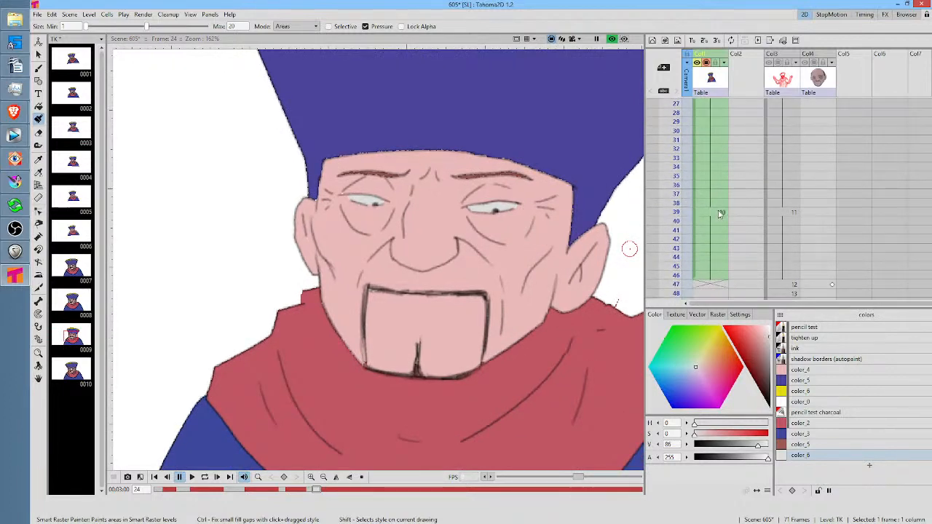
scroll(749, 235, down, 2)
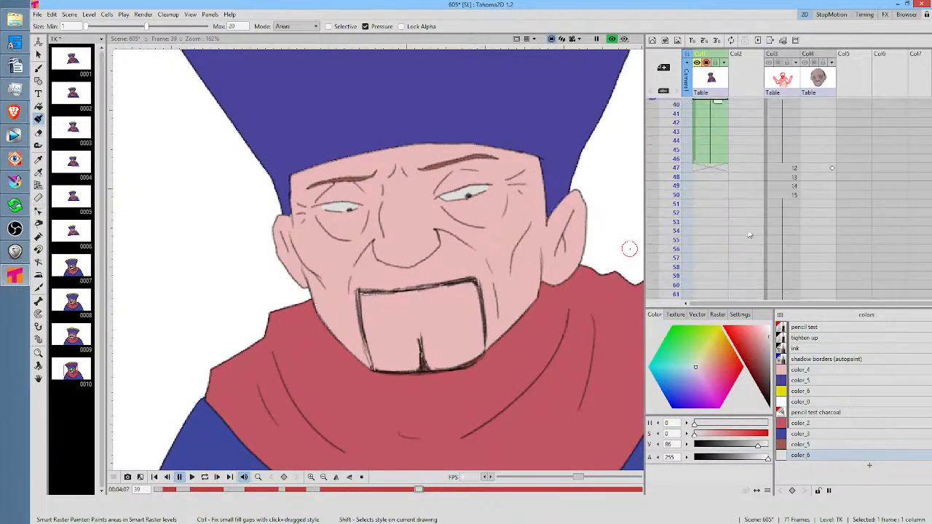
Show the Col3 sketch outside preview at the empty TK cell on frame 47 and choose the tighten up style
click(708, 168)
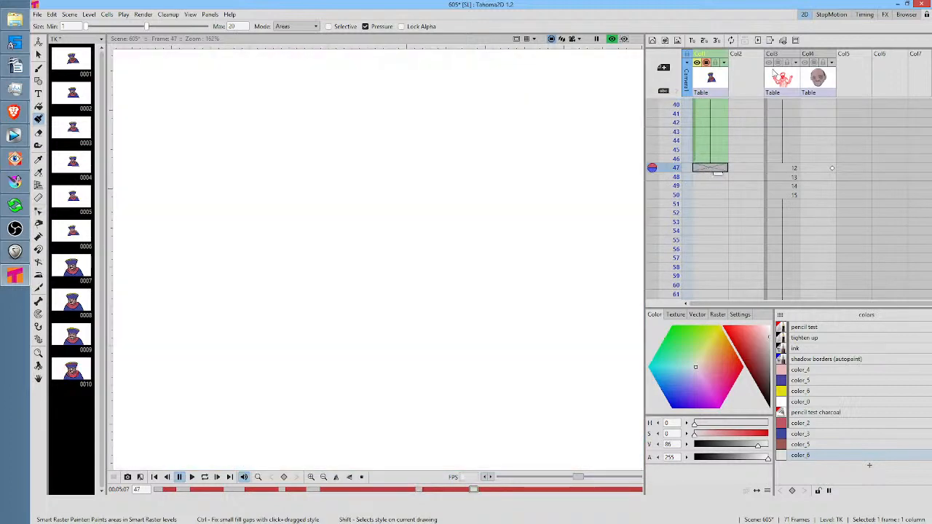
click(778, 62)
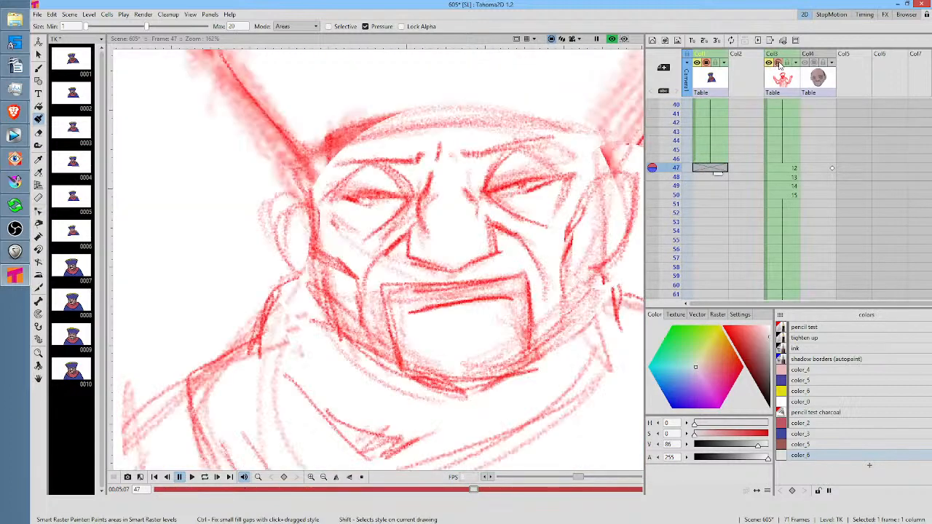
click(613, 39)
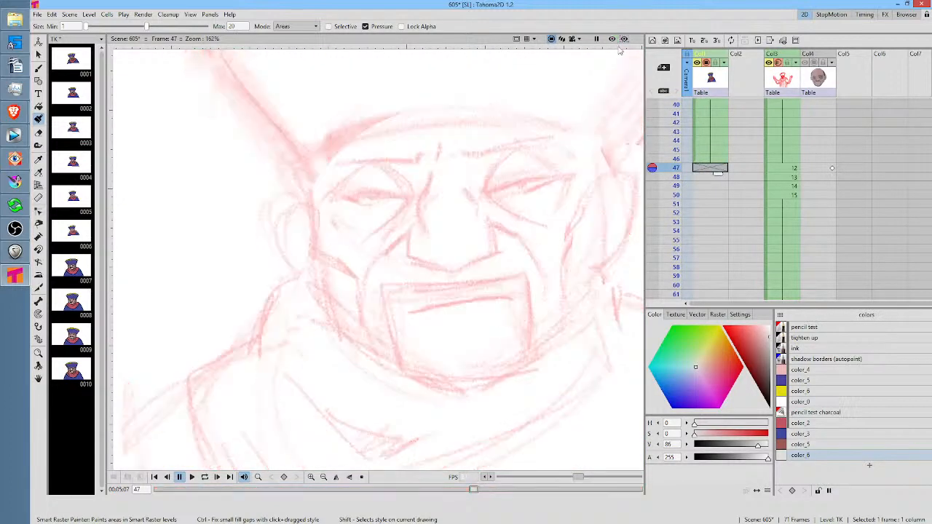
click(711, 159)
click(712, 169)
scroll(481, 241, down, 3)
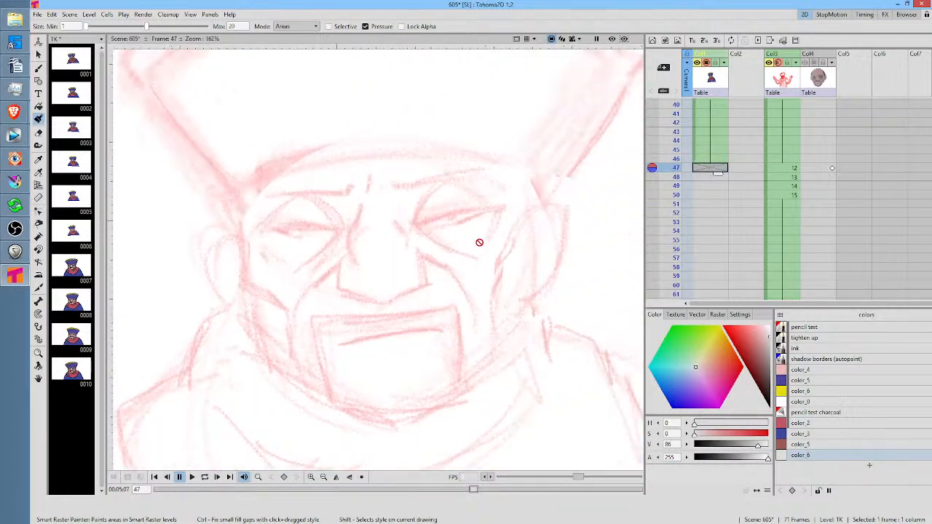
click(812, 339)
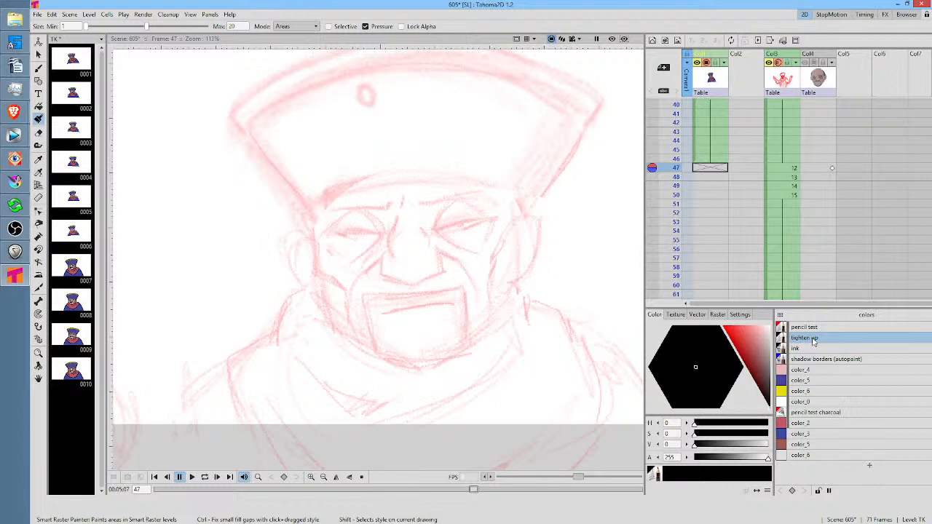
Raise the Col3 sketch's opacity to 100%
click(791, 170)
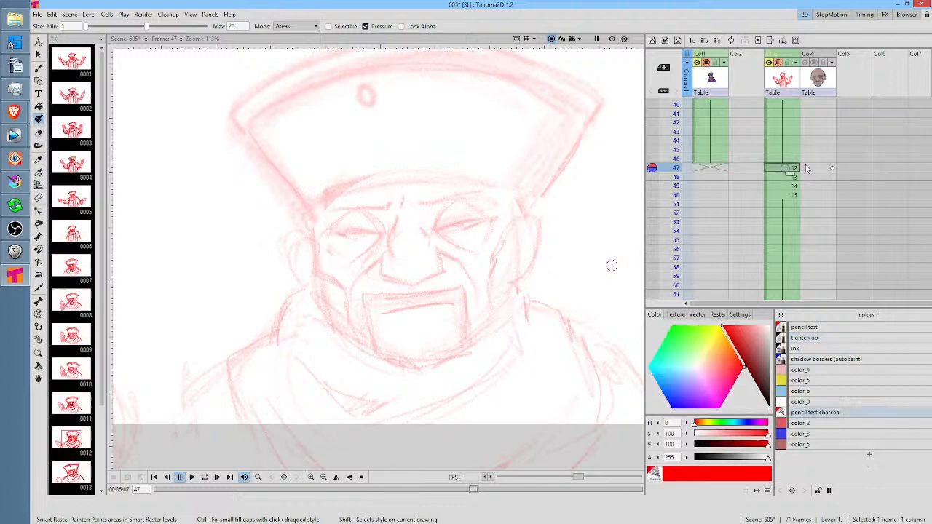
click(799, 64)
drag(831, 73, 869, 72)
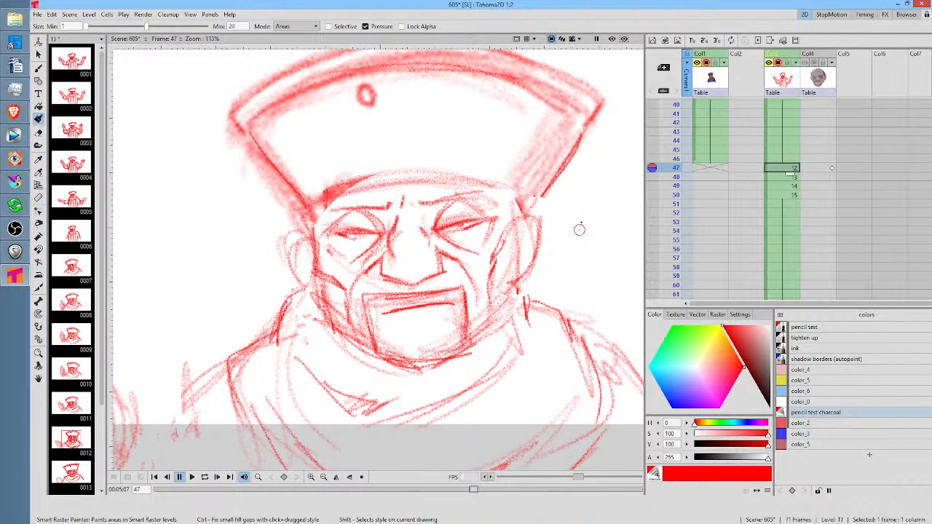
Try pencil test charcoal and ink strokes beside the head on TJ drawing 12, and undo the brush shapes
mouse_move(587, 230)
mouse_down()
mouse_move(546, 265)
mouse_move(575, 250)
mouse_up()
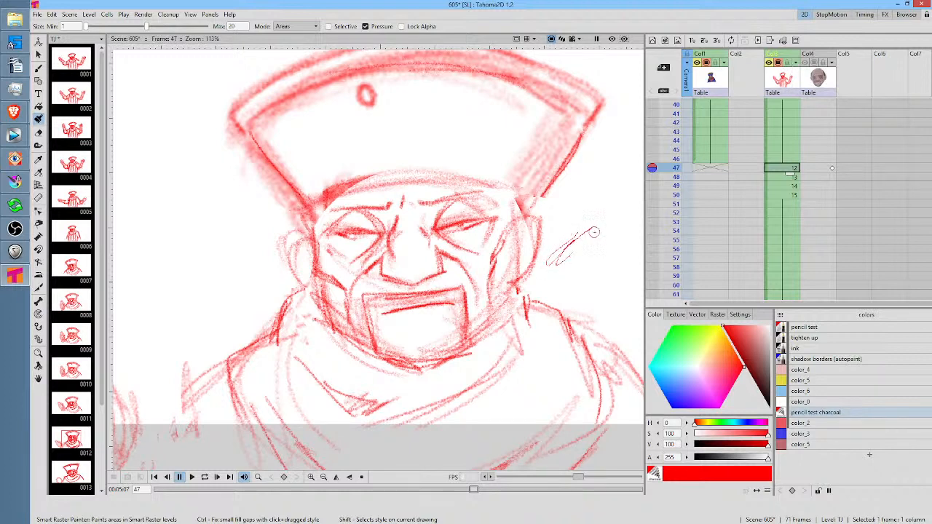
key(b)
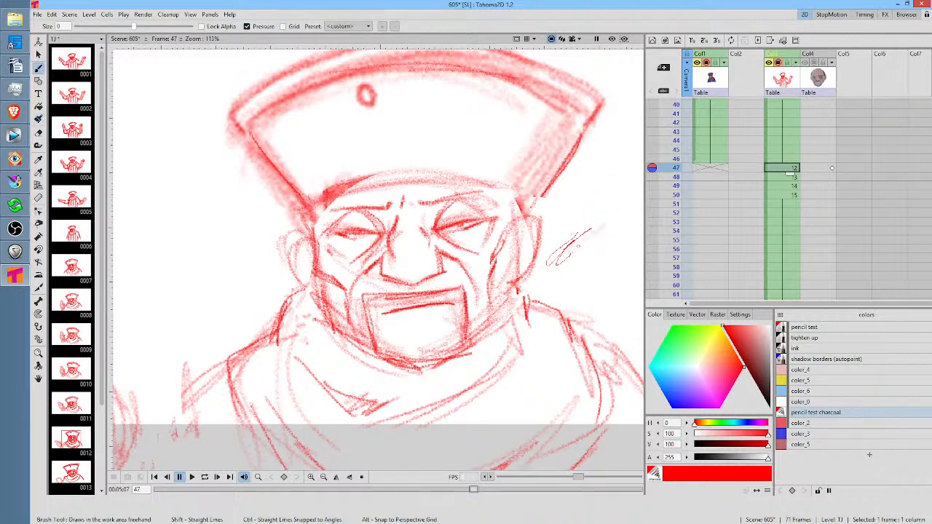
mouse_move(578, 246)
mouse_down()
mouse_move(612, 219)
mouse_move(553, 271)
mouse_move(605, 223)
mouse_move(563, 281)
mouse_move(588, 304)
mouse_move(624, 240)
mouse_up()
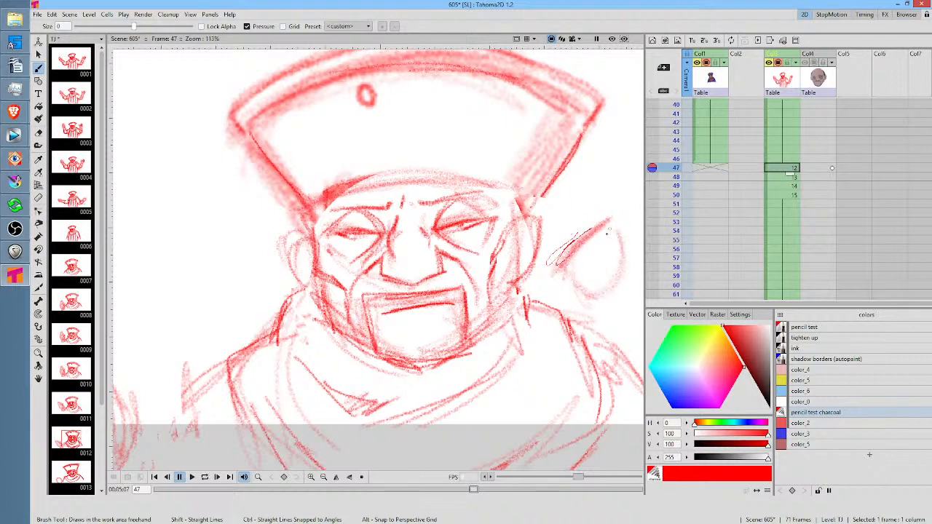
click(796, 349)
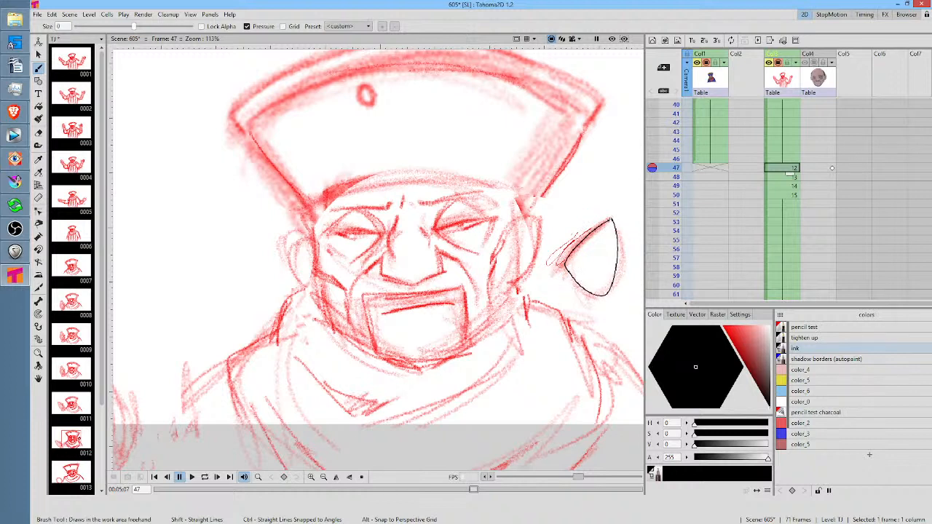
key(ctrl+z)
key(ctrl+z)
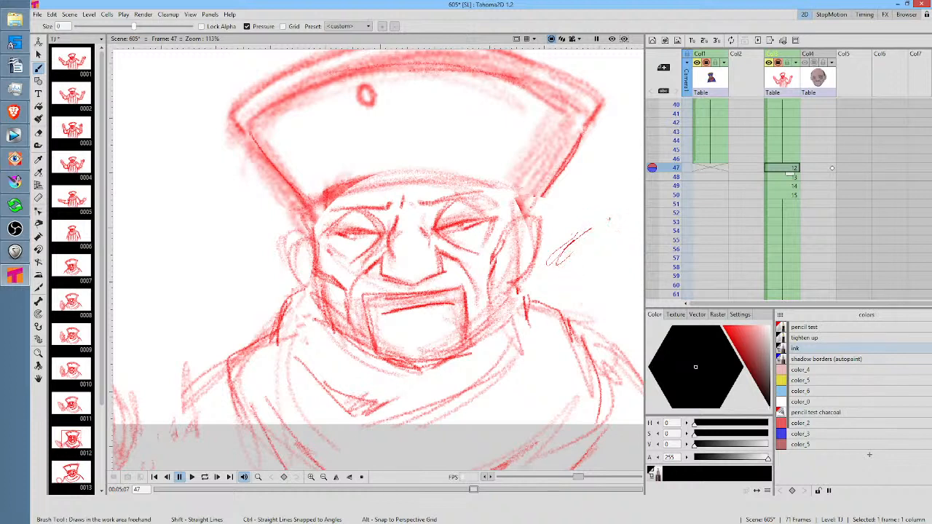
Try the ink style with a curved test line beside the head in the TK column at frame 47, and undo it
click(713, 169)
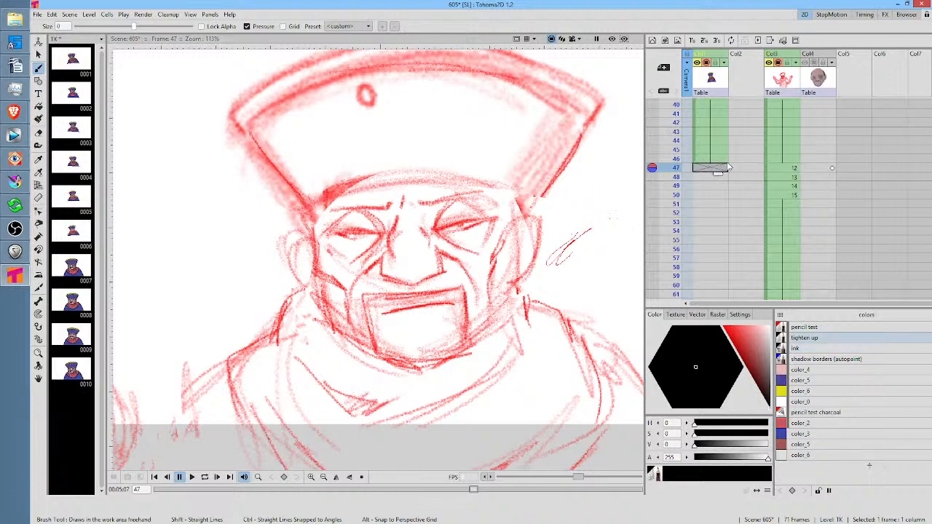
click(799, 349)
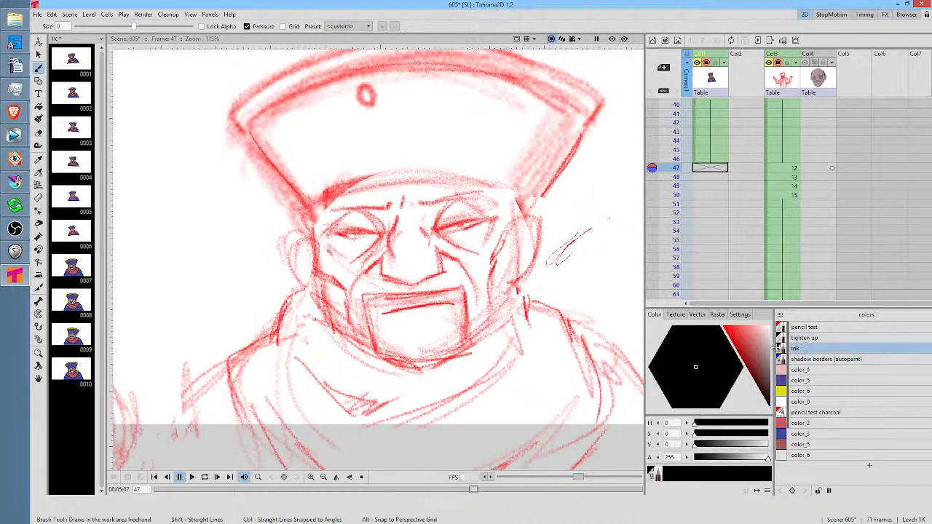
mouse_move(606, 205)
mouse_down()
mouse_move(592, 252)
mouse_move(602, 272)
mouse_up()
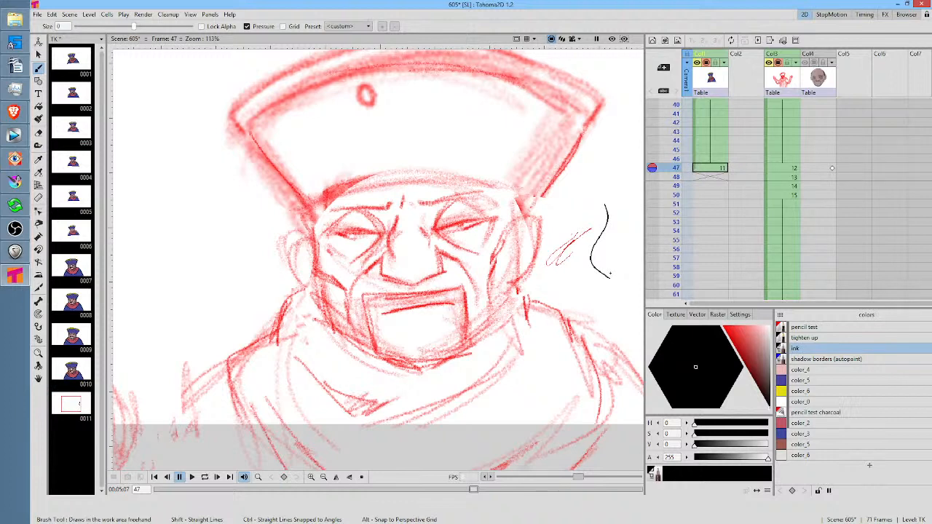
key(ctrl+z)
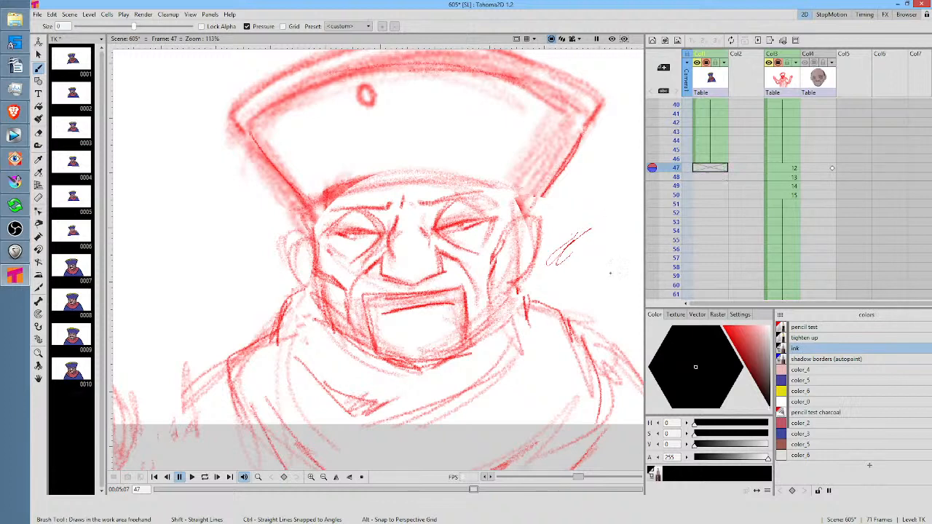
Try the tighten up style with a light-to-dark test scribble beside the sketched head at frame 47, and undo it
click(815, 340)
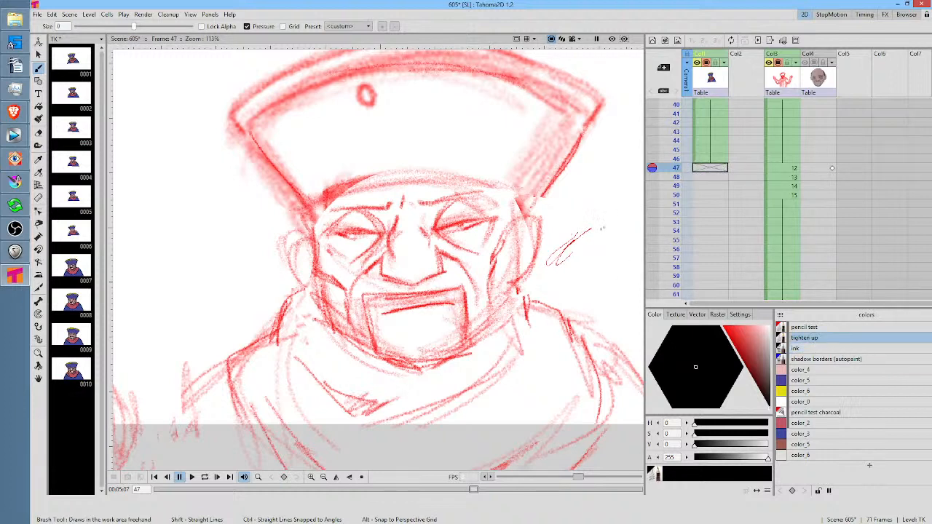
drag(263, 281, 412, 275)
mouse_move(362, 210)
mouse_down()
mouse_move(313, 293)
mouse_move(363, 225)
mouse_move(329, 288)
mouse_move(381, 255)
mouse_move(373, 275)
mouse_move(389, 264)
mouse_move(372, 286)
mouse_move(450, 195)
mouse_move(434, 216)
mouse_up()
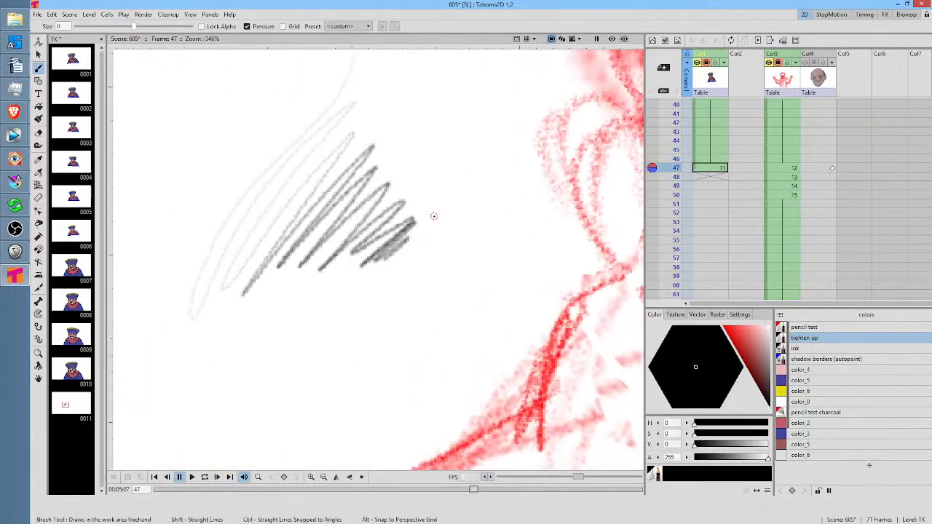
key(ctrl+z)
key(ctrl+z)
key(ctrl+z)
key(ctrl+z)
key(ctrl+z)
key(ctrl+z)
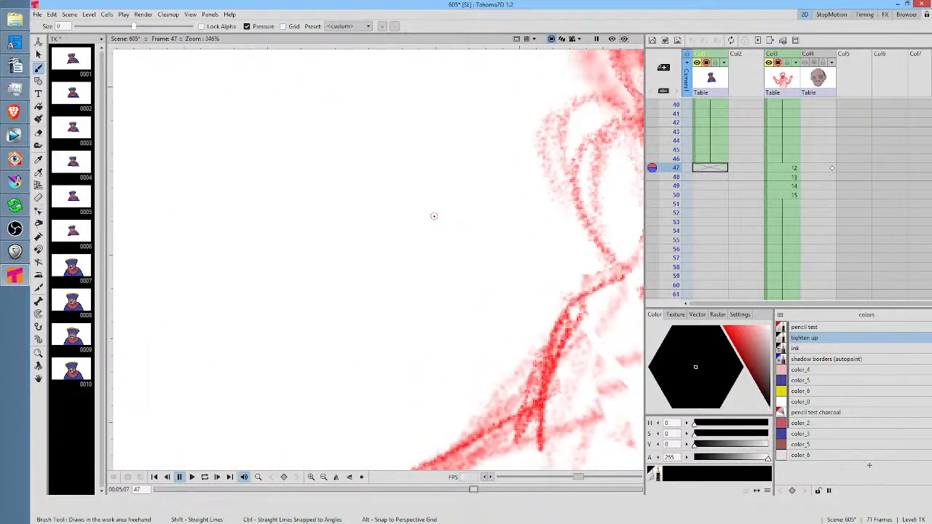
Lower the Col3 sketch's opacity until it is very faint, and bring the sketched eyes and nose into close view
click(795, 63)
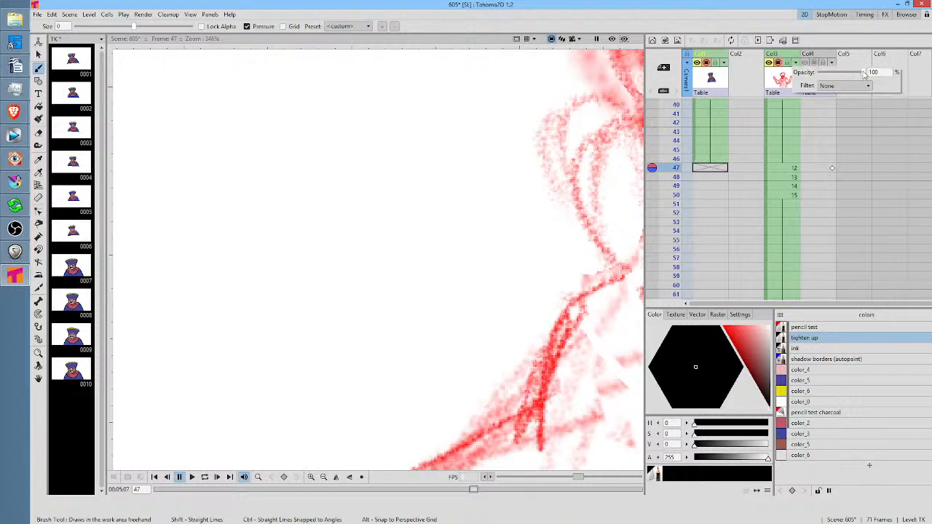
drag(865, 73, 827, 77)
mouse_move(548, 252)
mouse_down()
mouse_move(360, 328)
mouse_move(193, 350)
mouse_up()
drag(502, 249, 304, 281)
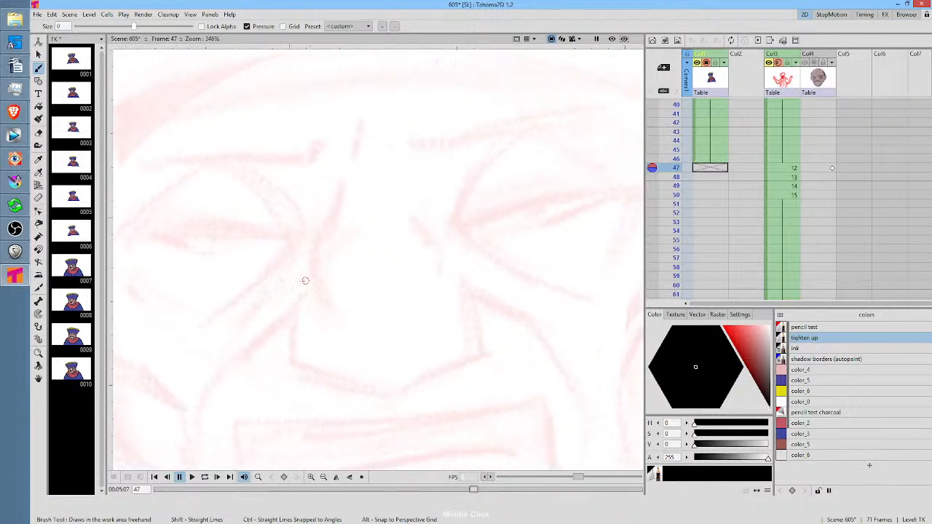
Select the empty TK cell at frame 47 and step back to TK drawing 10 at frame 39 to examine its line work
click(718, 168)
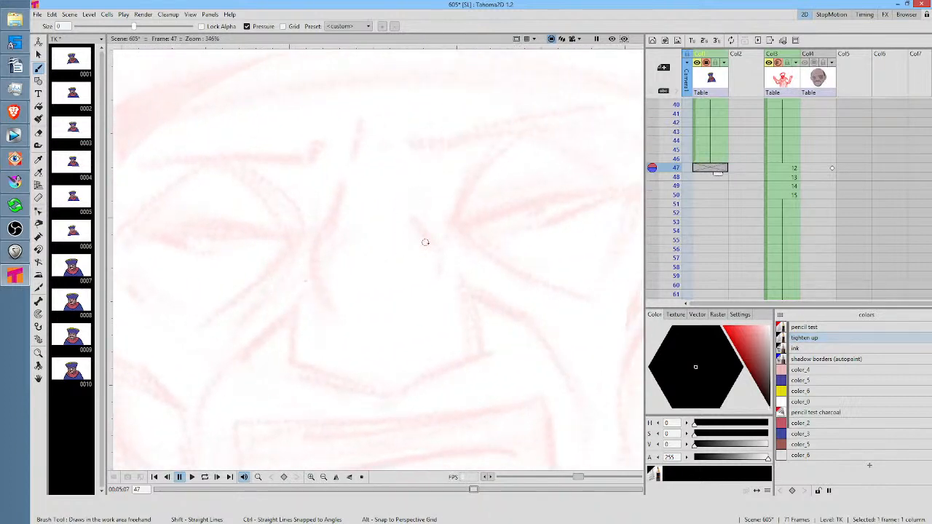
drag(449, 253, 545, 218)
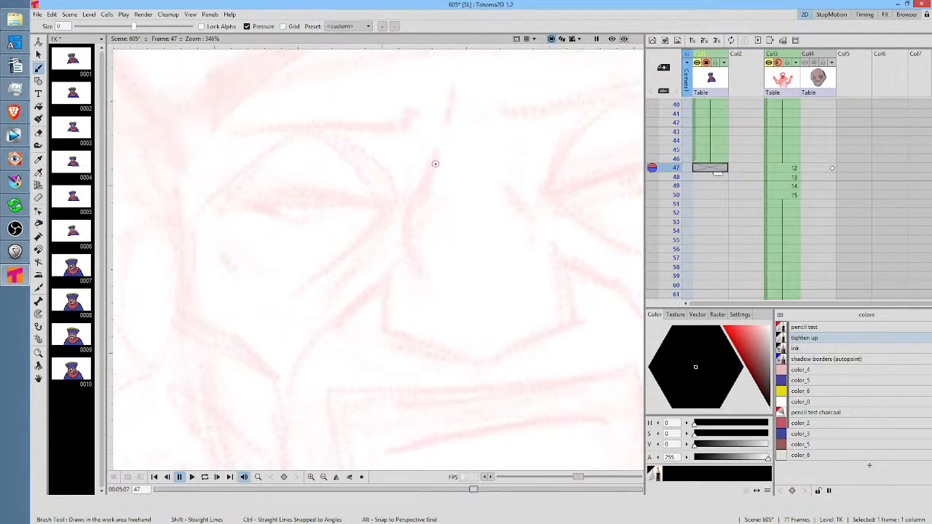
key(comma)
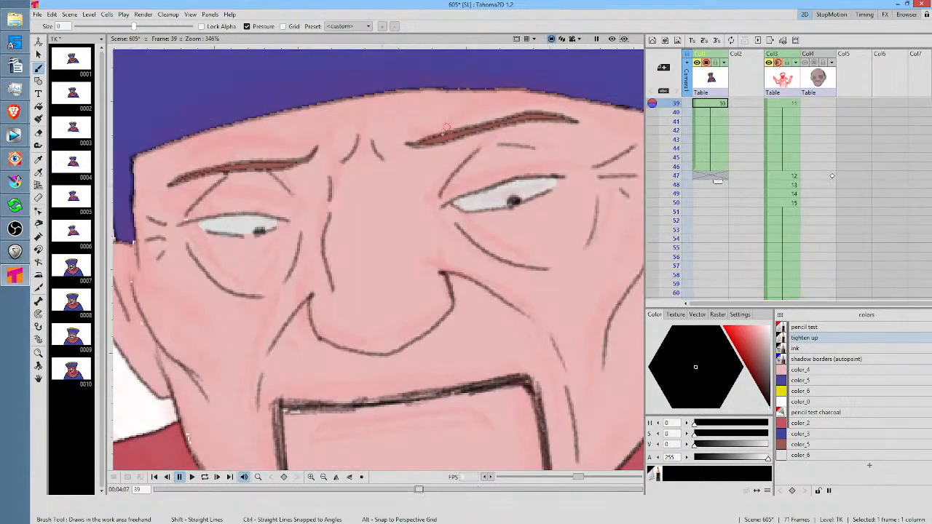
On the TK cell at frame 47, draw the two frown creases between the brows and the narrow slits of both eyes over the sketch
key(period)
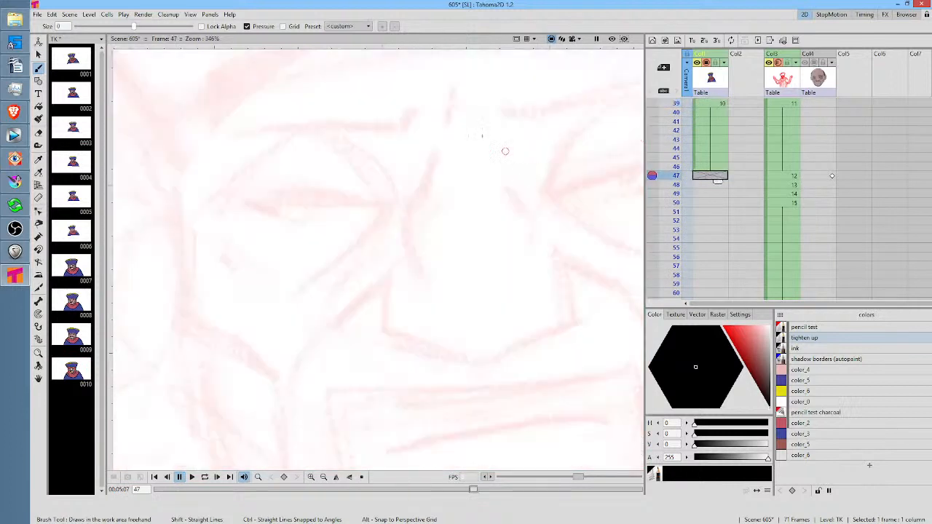
drag(451, 86, 449, 121)
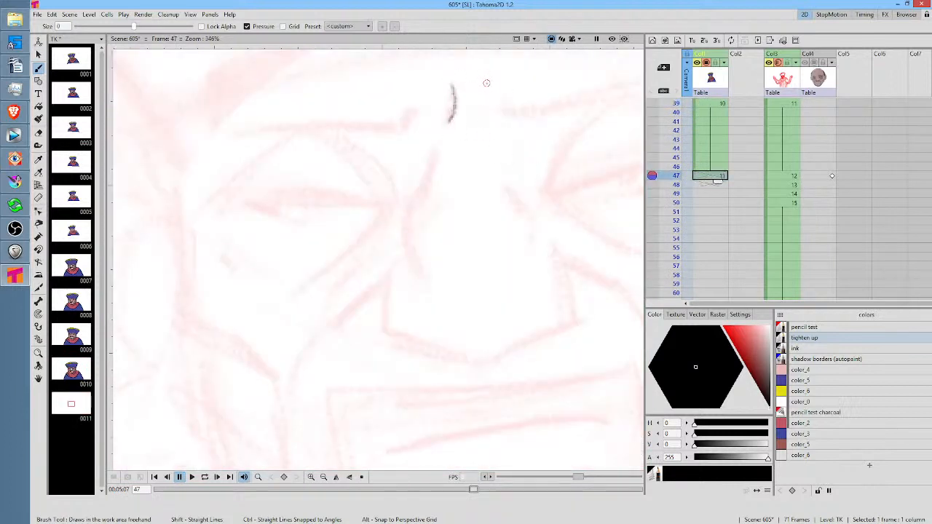
drag(485, 83, 500, 129)
drag(521, 210, 394, 284)
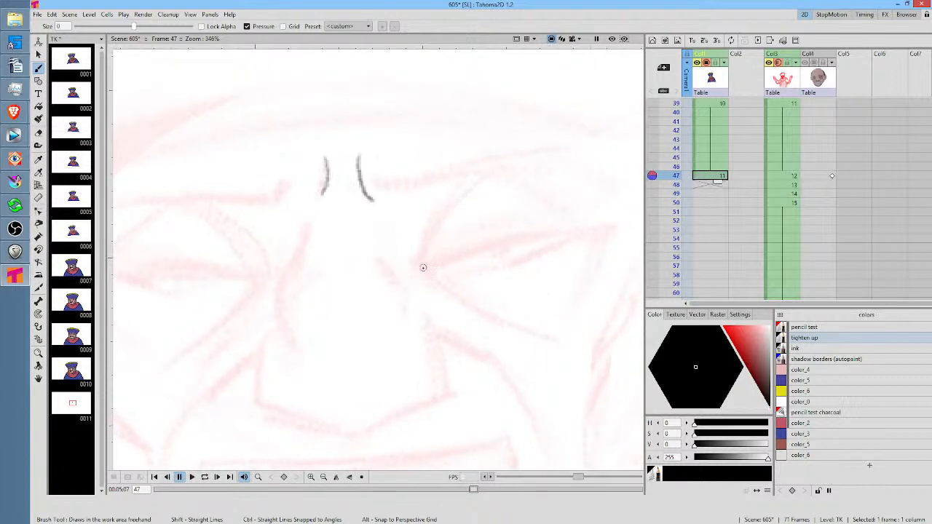
mouse_move(423, 266)
mouse_down()
mouse_move(586, 234)
mouse_move(429, 266)
mouse_move(485, 272)
mouse_up()
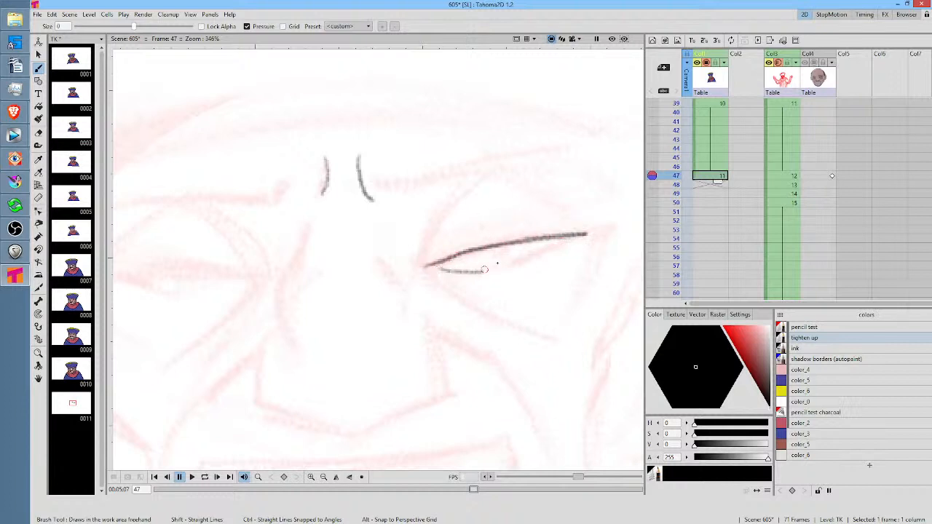
middle_click(374, 308)
mouse_move(426, 258)
mouse_down()
mouse_move(278, 263)
mouse_move(373, 255)
mouse_up()
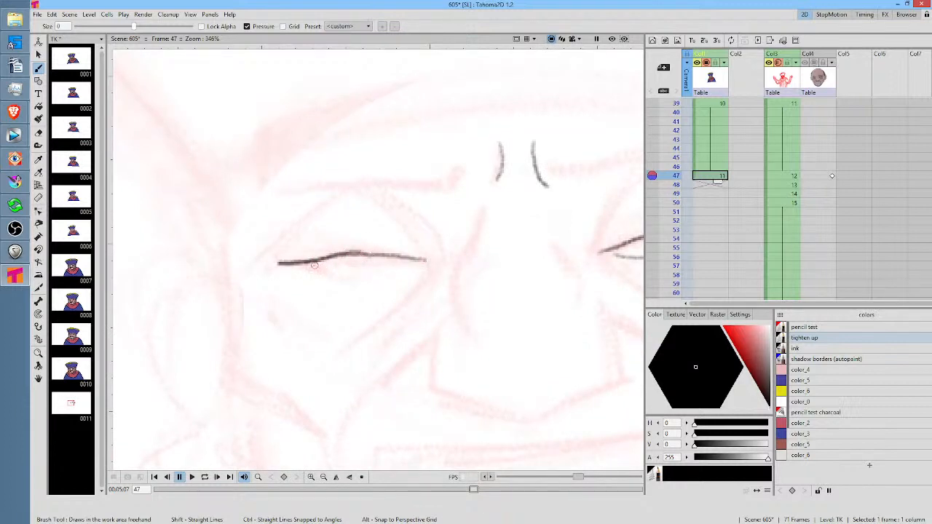
drag(309, 266, 398, 267)
Draw the curved upper eyelid creases above both eyes, with two arcs over each eye
drag(610, 296, 388, 322)
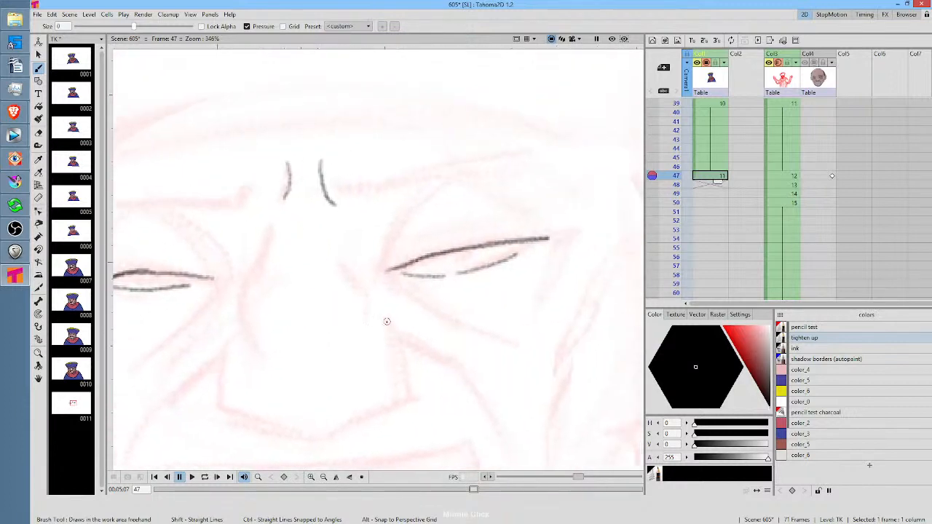
mouse_move(328, 261)
mouse_down()
mouse_move(365, 277)
mouse_move(518, 264)
mouse_up()
drag(370, 217, 412, 264)
drag(321, 214, 260, 274)
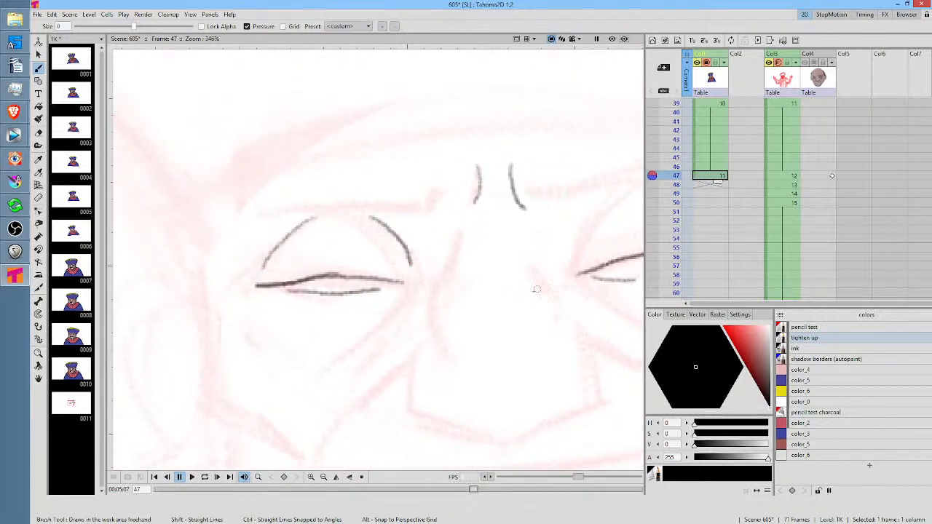
mouse_move(537, 289)
mouse_down()
mouse_move(451, 309)
mouse_move(318, 335)
mouse_up()
mouse_move(364, 306)
mouse_down()
mouse_move(405, 243)
mouse_move(488, 252)
mouse_move(512, 272)
mouse_up()
Draw the curved bag lines beneath both eyes, with two strokes under each eye
mouse_move(539, 317)
mouse_down()
mouse_move(559, 258)
mouse_move(540, 202)
mouse_up()
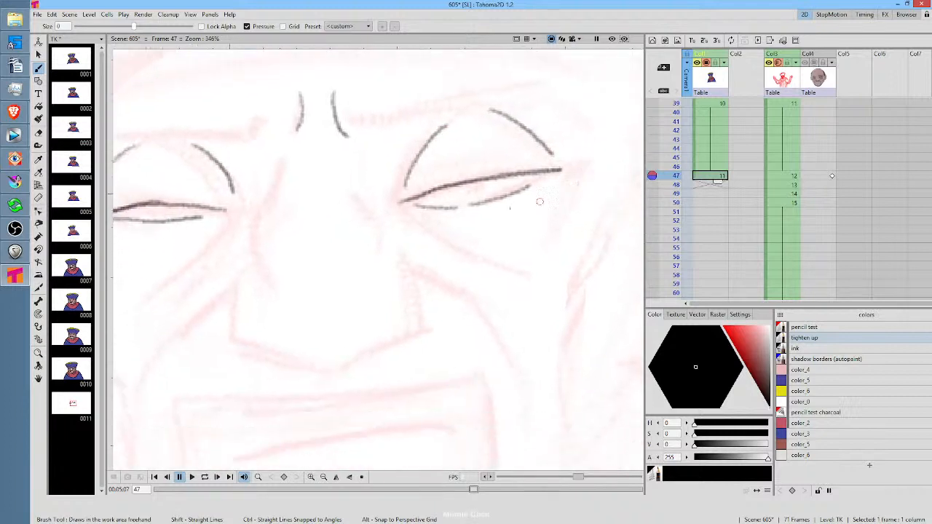
mouse_move(421, 220)
mouse_down()
mouse_move(444, 245)
mouse_move(520, 275)
mouse_up()
drag(564, 186, 550, 242)
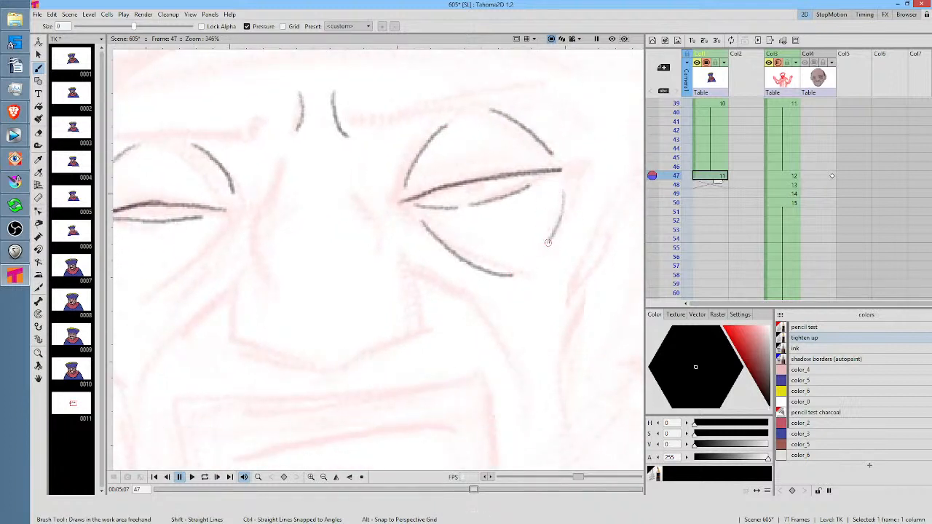
drag(433, 320, 639, 296)
mouse_move(430, 204)
mouse_down()
mouse_move(410, 235)
mouse_move(368, 266)
mouse_up()
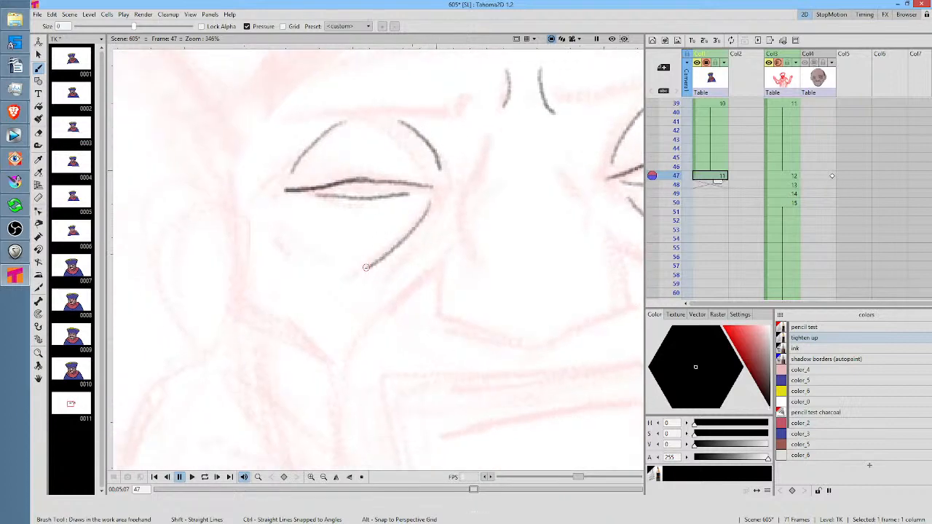
drag(294, 217, 331, 253)
Draw the two contour lines along the nose bridge and the rounded outline of the nose tip and nostrils
drag(491, 303, 354, 317)
key(.)
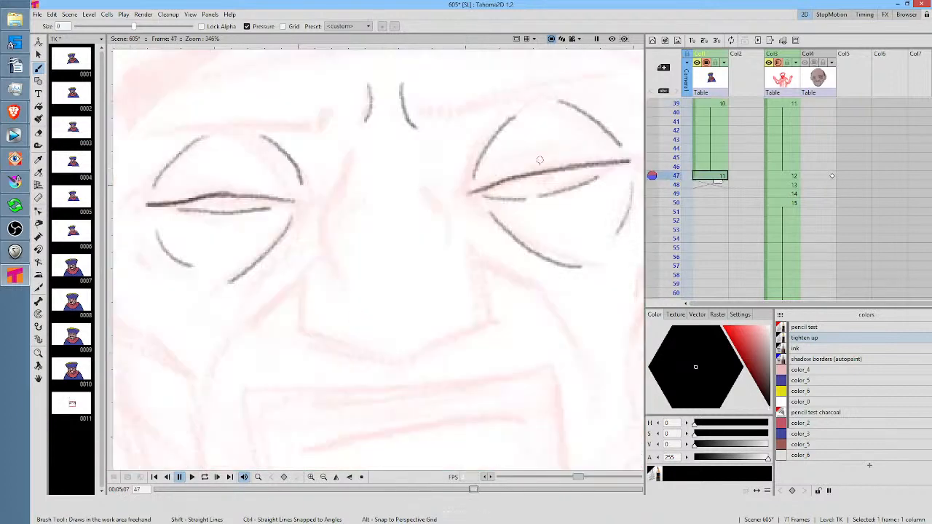
mouse_move(350, 152)
mouse_down()
mouse_move(326, 213)
mouse_move(337, 271)
mouse_up()
drag(428, 172, 443, 237)
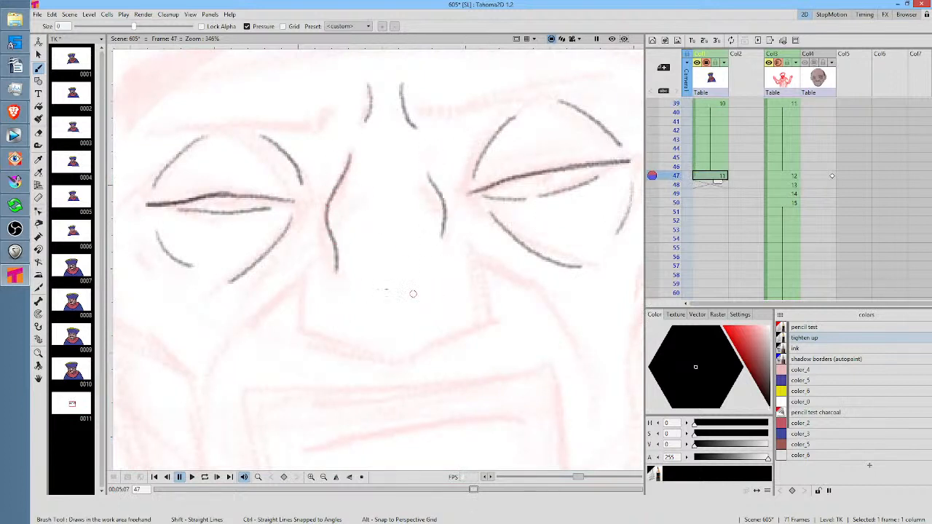
mouse_move(315, 262)
mouse_down()
mouse_move(311, 336)
mouse_move(390, 368)
mouse_move(417, 364)
mouse_move(490, 321)
mouse_move(473, 247)
mouse_up()
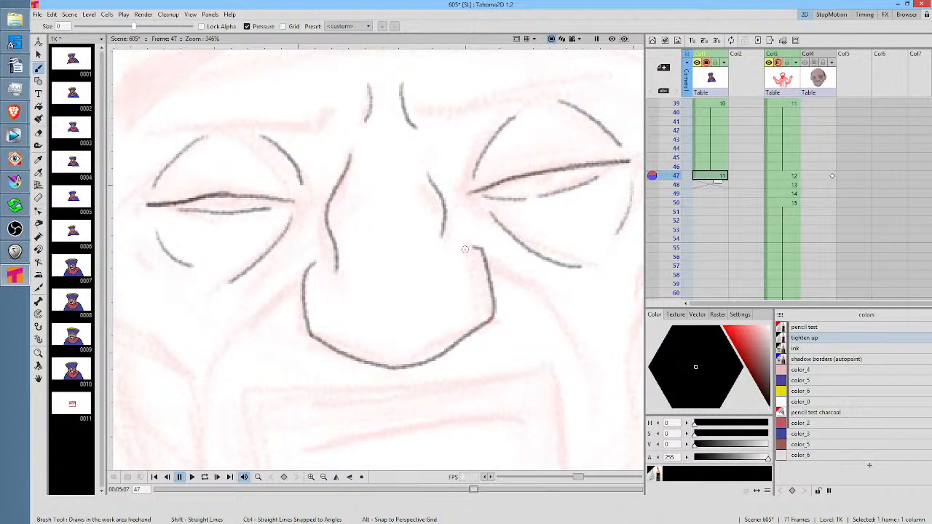
Draw the cheek folds running outward and down from both nostrils toward the sides of the mouth
drag(551, 313, 660, 194)
mouse_move(421, 147)
mouse_down()
mouse_move(333, 232)
mouse_move(316, 302)
mouse_up()
drag(503, 316, 279, 334)
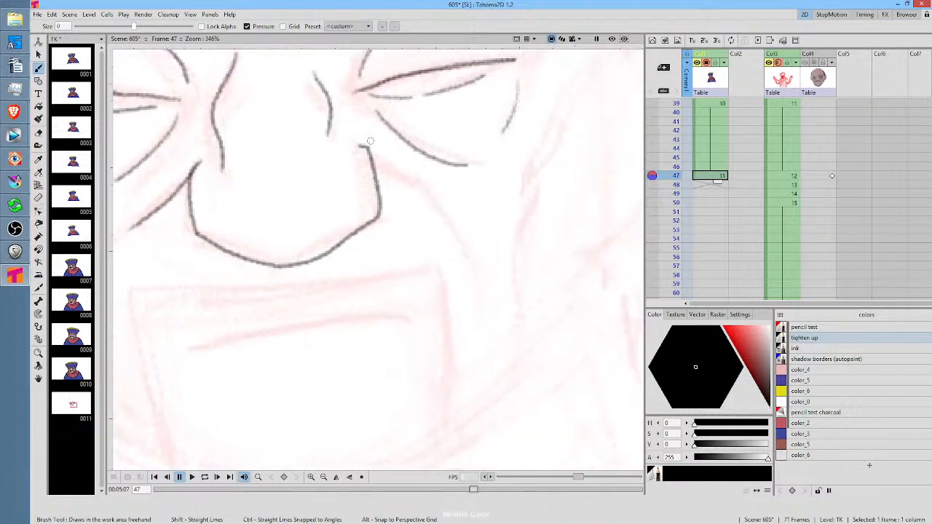
drag(366, 147, 473, 293)
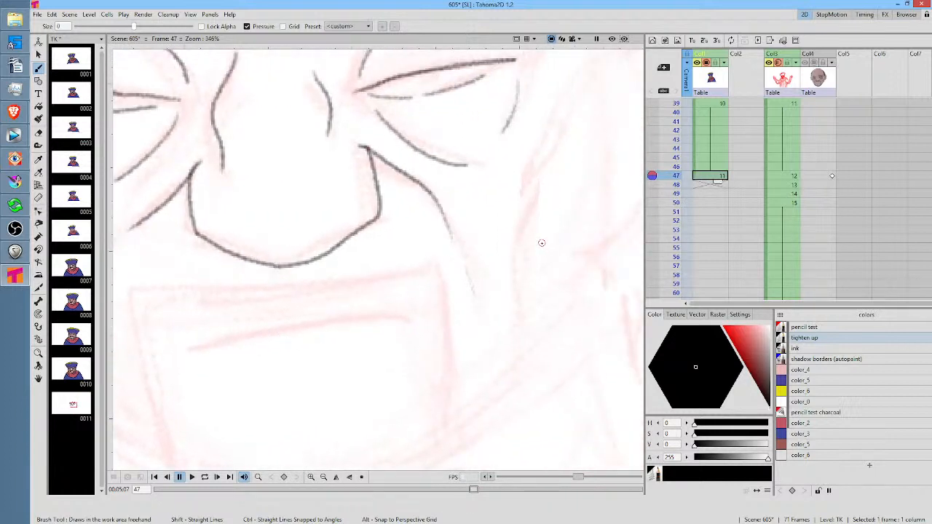
Compare the face with TK drawing 10 at frame 39, and outline the eyebrow on the face's right side at frame 47
key(alt+0)
drag(508, 247, 514, 236)
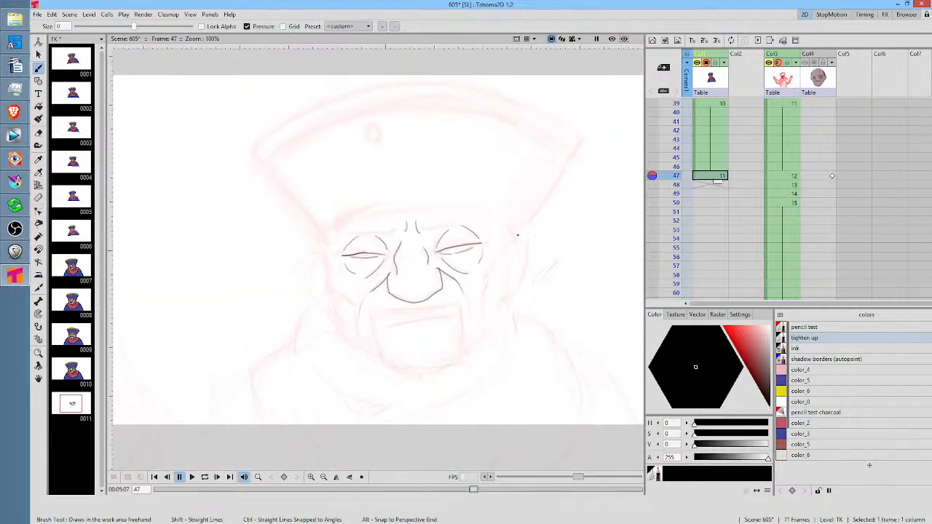
scroll(517, 235, up, 1)
key(comma)
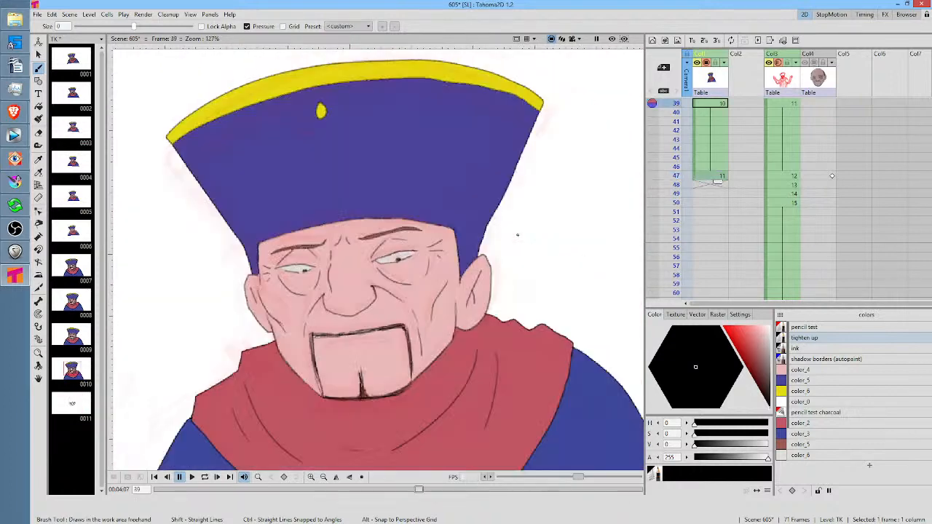
key(period)
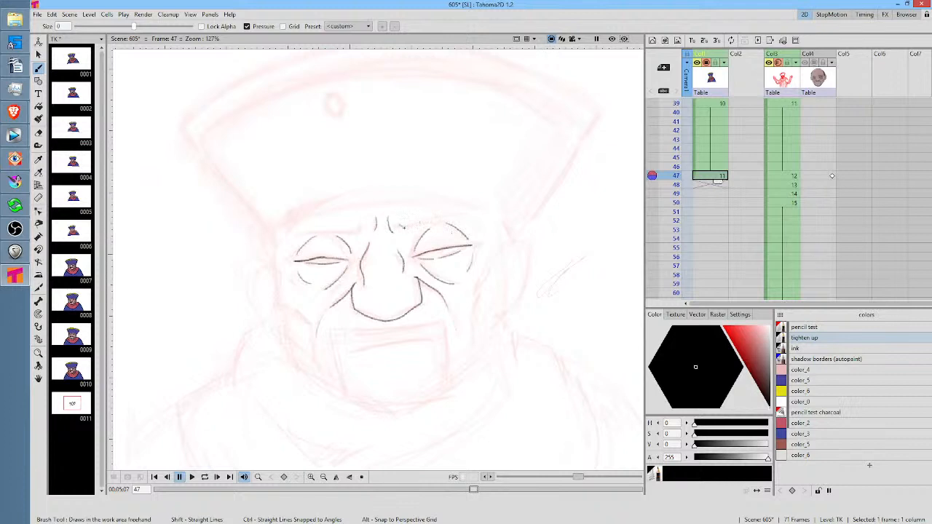
mouse_move(403, 227)
mouse_down()
mouse_move(477, 223)
mouse_move(409, 228)
mouse_up()
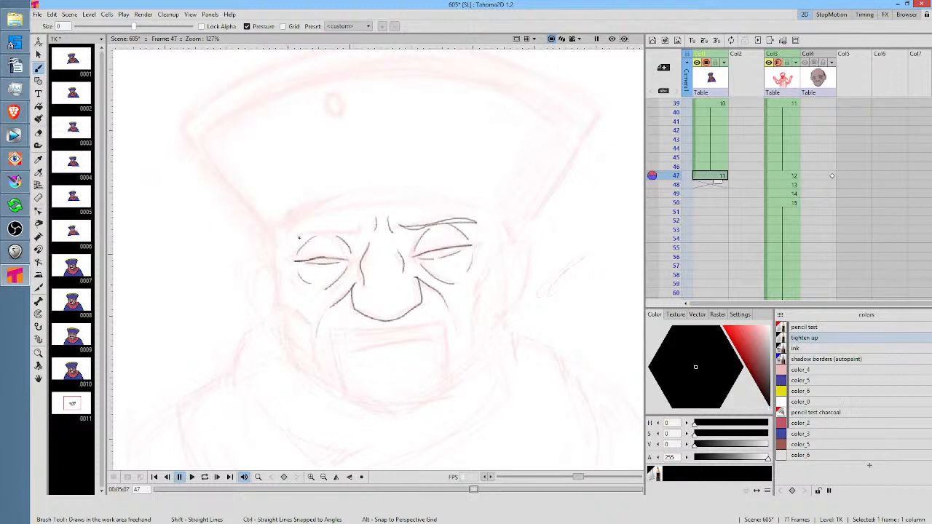
mouse_move(298, 238)
mouse_down()
mouse_move(363, 228)
mouse_move(297, 235)
mouse_up()
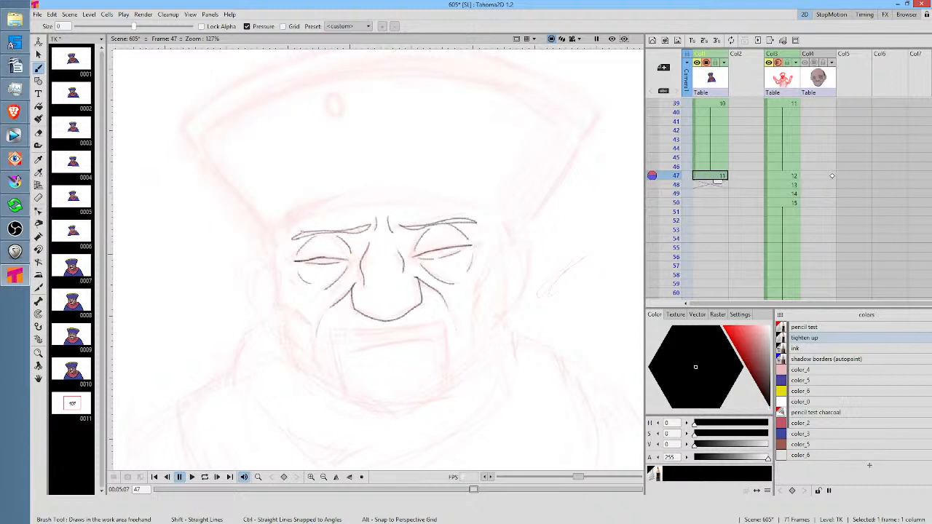
key(ctrl+z)
key(ctrl+z)
key(ctrl+z)
Mirror the canvas view, outline the eyebrow over the original view's left eye, and restore the normal view
key(h)
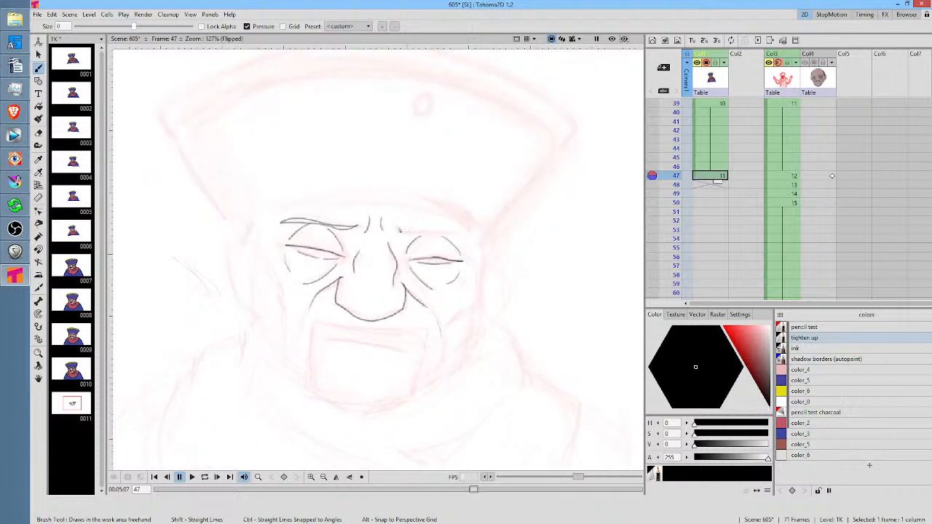
mouse_move(400, 230)
mouse_down()
mouse_move(459, 240)
mouse_move(405, 230)
mouse_up()
key(h)
Erase the middle of the right eyebrow's upper edge and redraw that edge clear of the lower line
scroll(437, 268, up, 4)
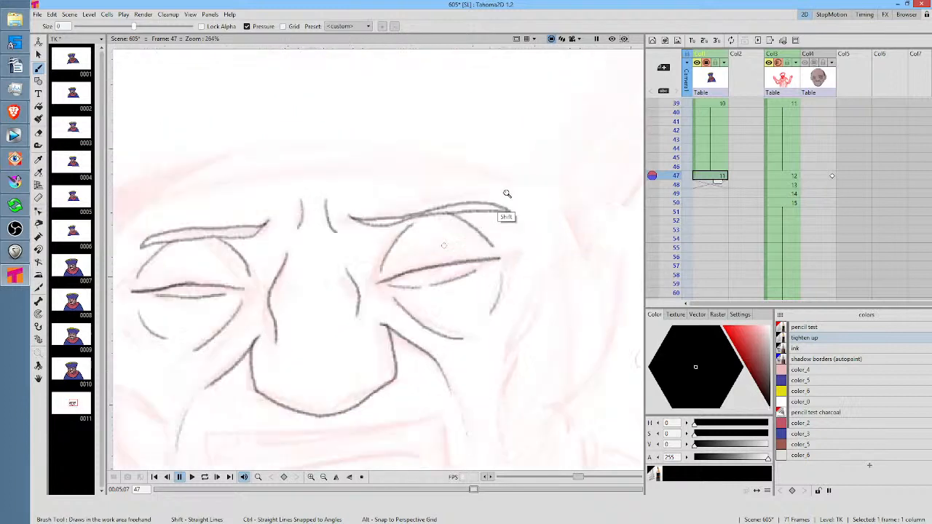
middle_click(512, 247)
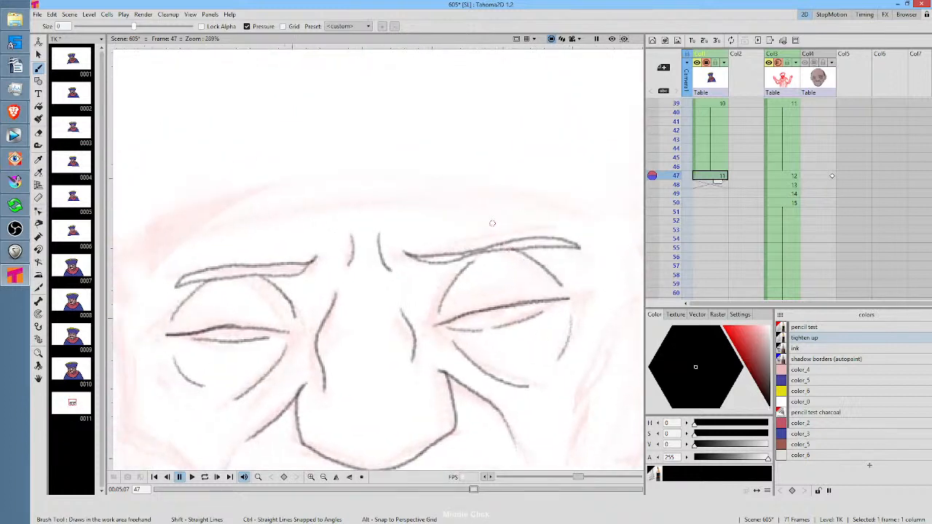
key(e)
mouse_move(447, 254)
mouse_down()
mouse_move(512, 239)
mouse_move(533, 211)
mouse_up()
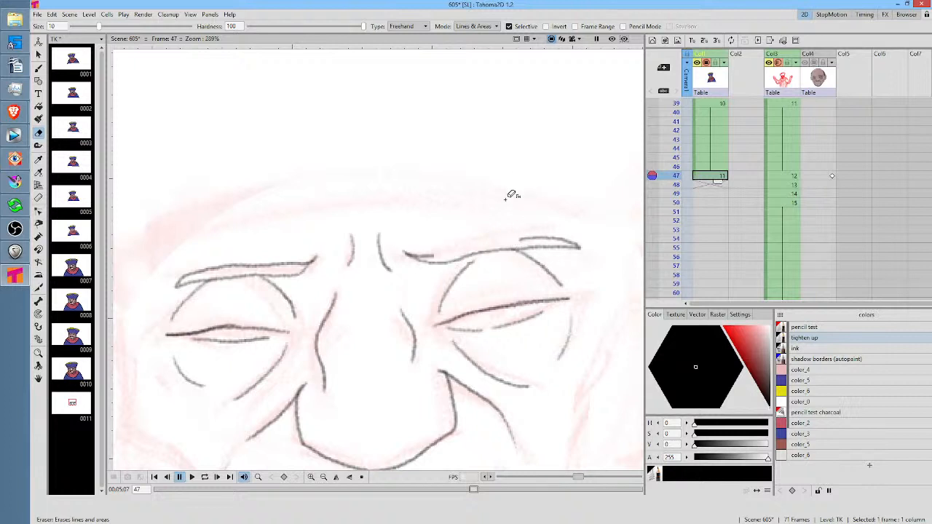
key(b)
mouse_move(432, 256)
mouse_down()
mouse_move(523, 239)
mouse_move(429, 256)
mouse_up()
key(ctrl+z)
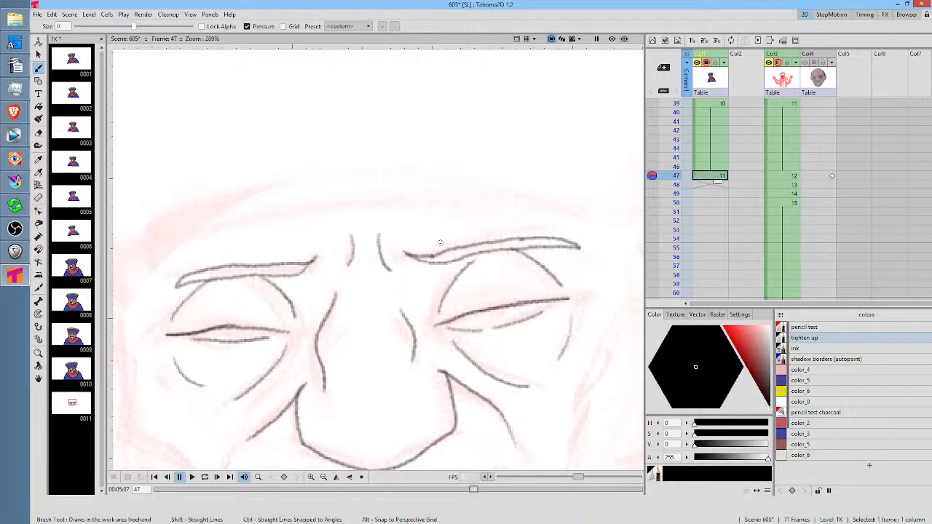
Add short crow's-feet wrinkles at the outer corners of both eyes
drag(440, 242, 360, 220)
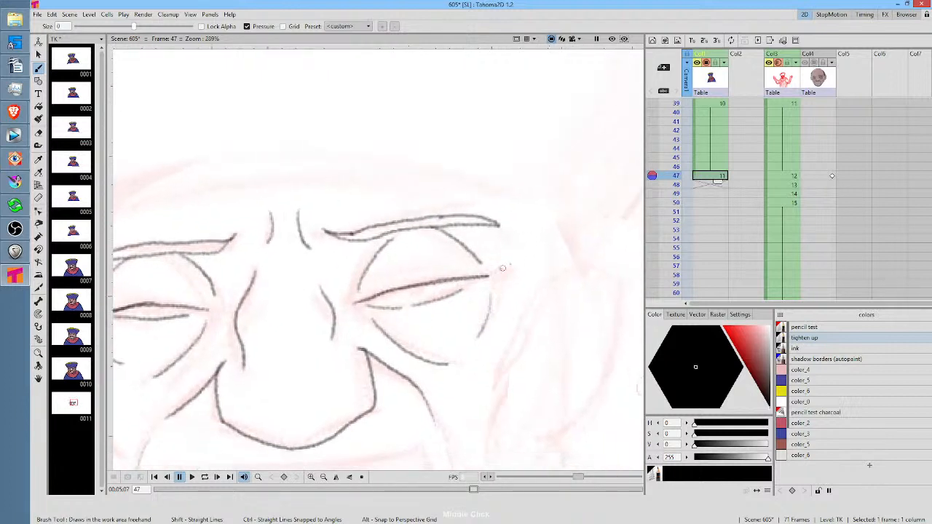
mouse_move(501, 270)
mouse_down()
mouse_move(526, 248)
mouse_move(518, 294)
mouse_up()
mouse_move(319, 353)
mouse_down()
mouse_move(415, 354)
mouse_move(530, 333)
mouse_up()
mouse_move(277, 279)
mouse_down()
mouse_move(290, 289)
mouse_move(277, 300)
mouse_up()
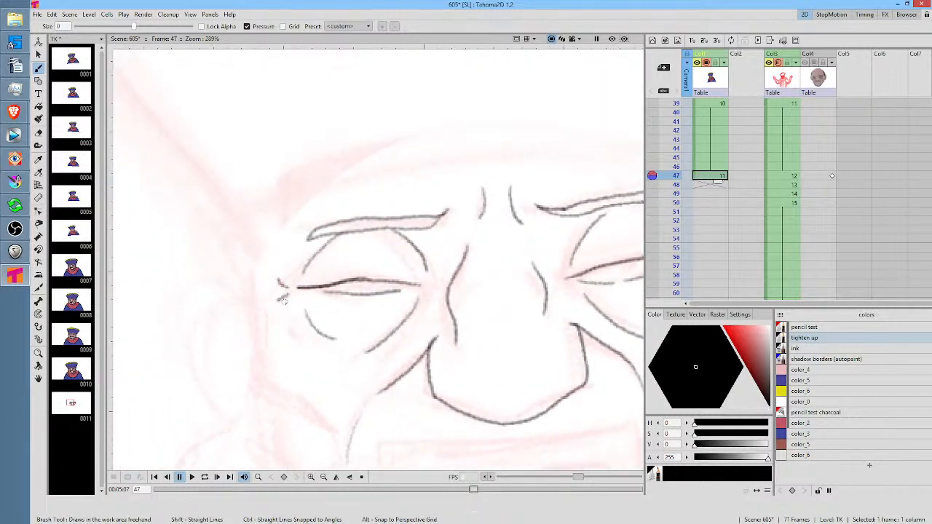
Check the whole face against TK drawing 10, and draw the outlines of both ears at frame 47
key(alt+0)
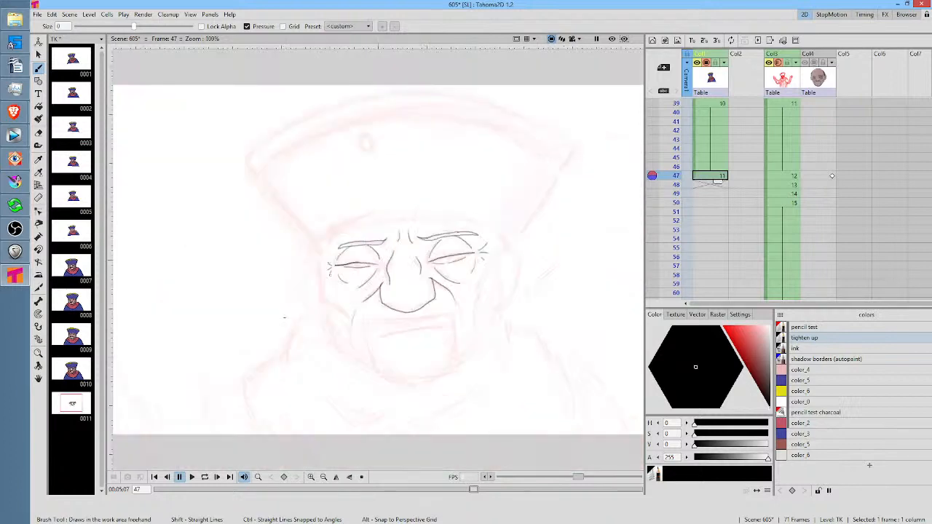
key(comma)
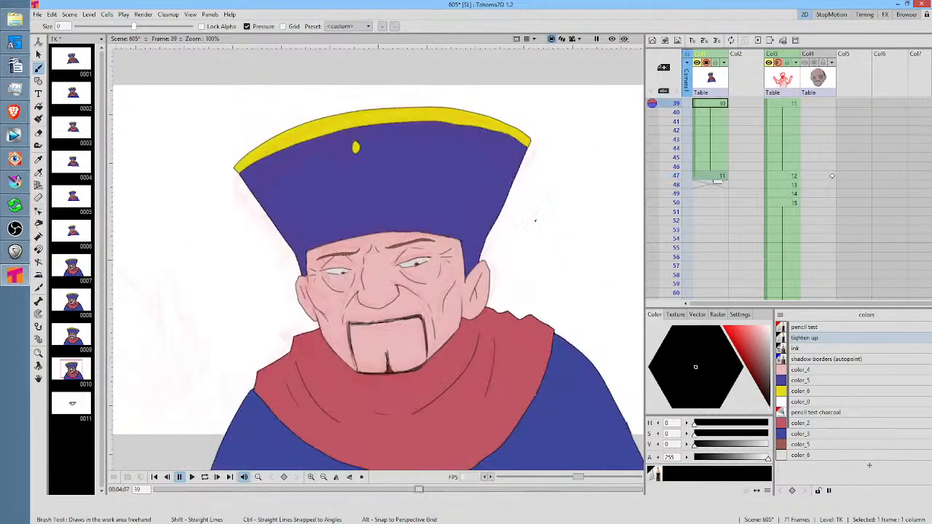
key(period)
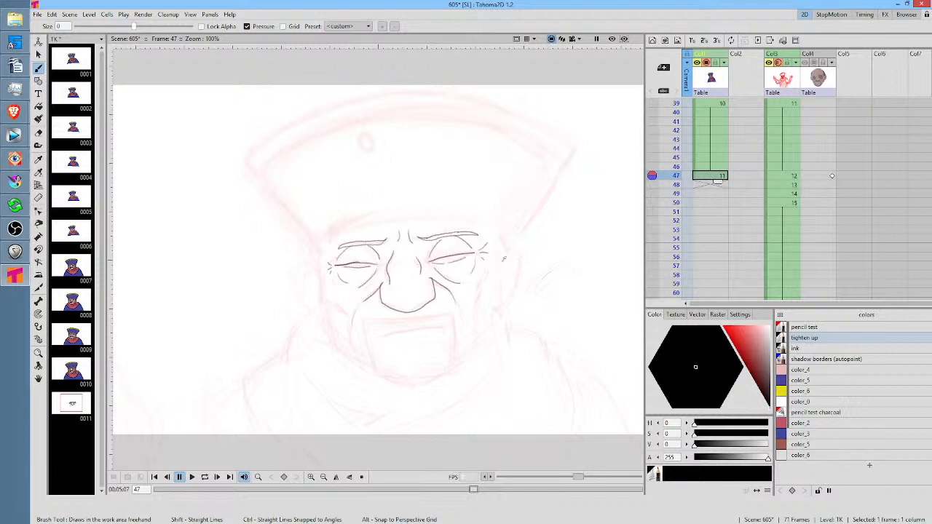
drag(520, 268, 510, 300)
drag(306, 267, 315, 310)
Lasso the left ear's outline, rotate it about 6°, and shift it slightly toward the face
key(s)
mouse_move(327, 259)
mouse_down()
mouse_move(293, 287)
mouse_move(331, 314)
mouse_move(329, 266)
mouse_up()
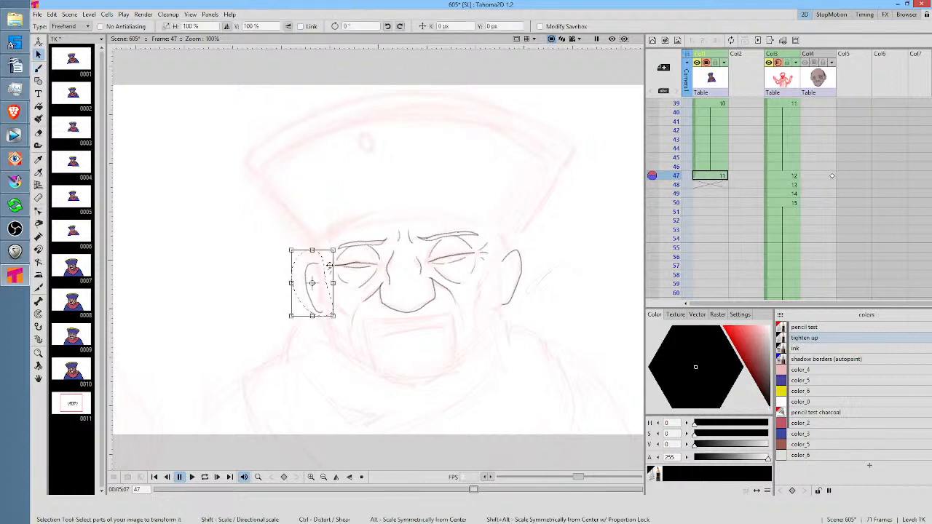
drag(339, 323, 322, 285)
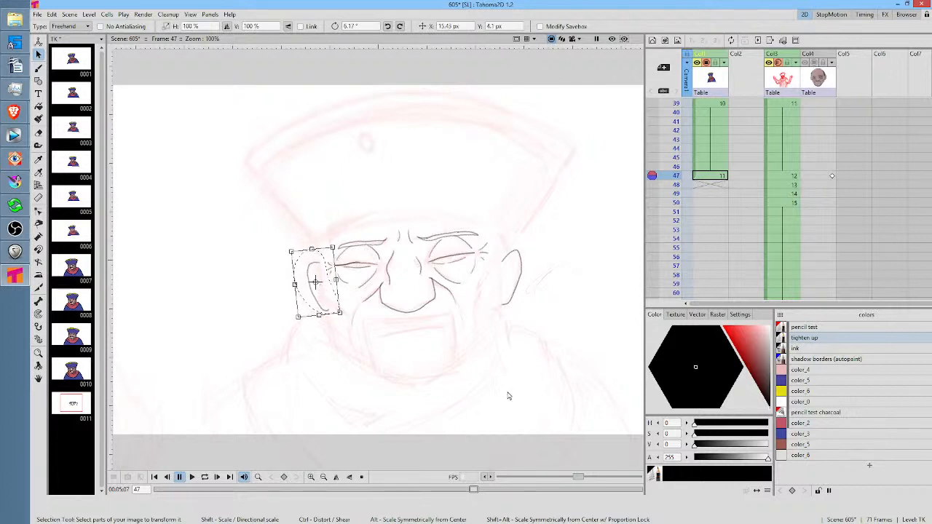
Check TK drawing 10's cheek lines, and brush in the cheekbone contour lines on both sides of the face at frame 47
key(b)
key(comma)
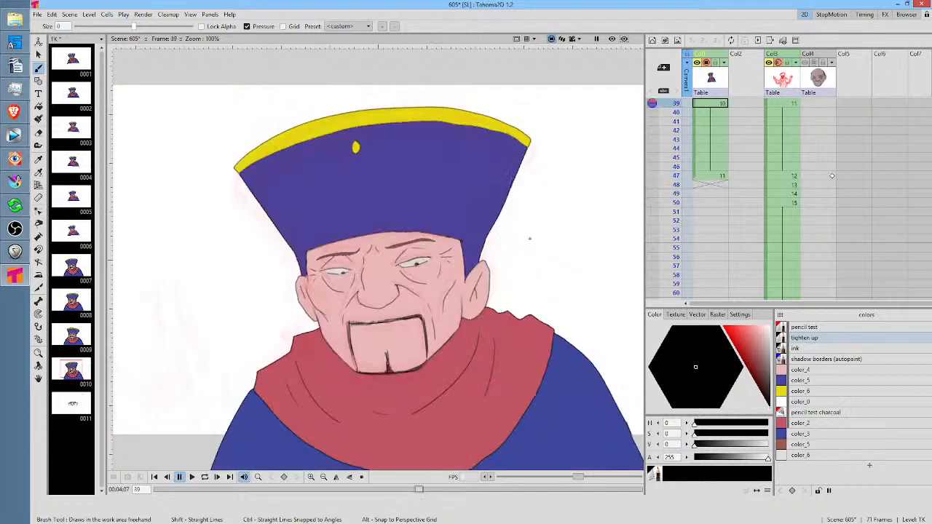
key(period)
drag(489, 280, 477, 296)
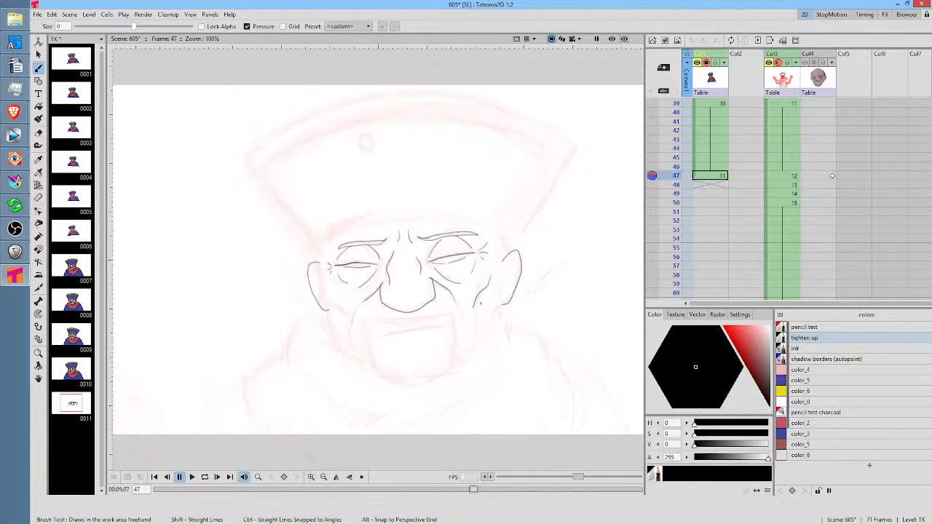
drag(327, 295, 344, 315)
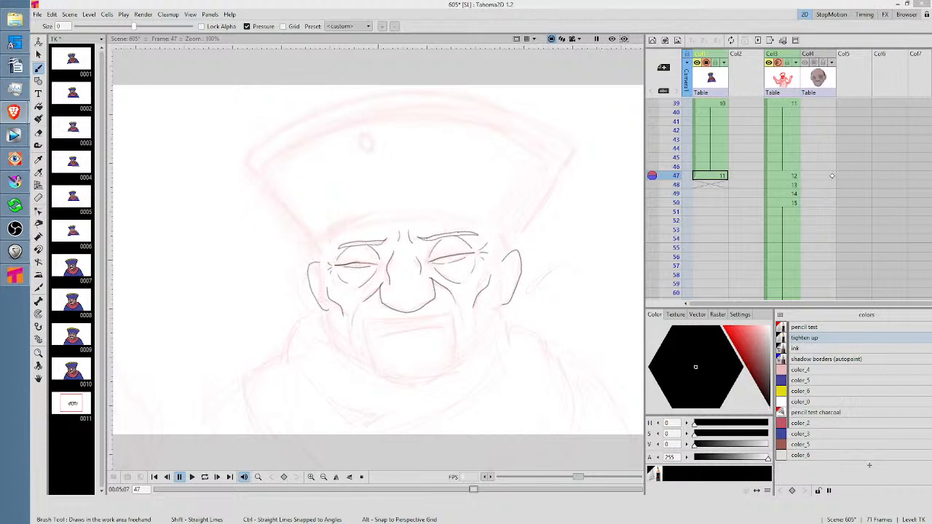
Compare the tightened face at frame 47 with the rough sketch at frame 48 by alternating between the two frames
click(711, 185)
right_click(711, 185)
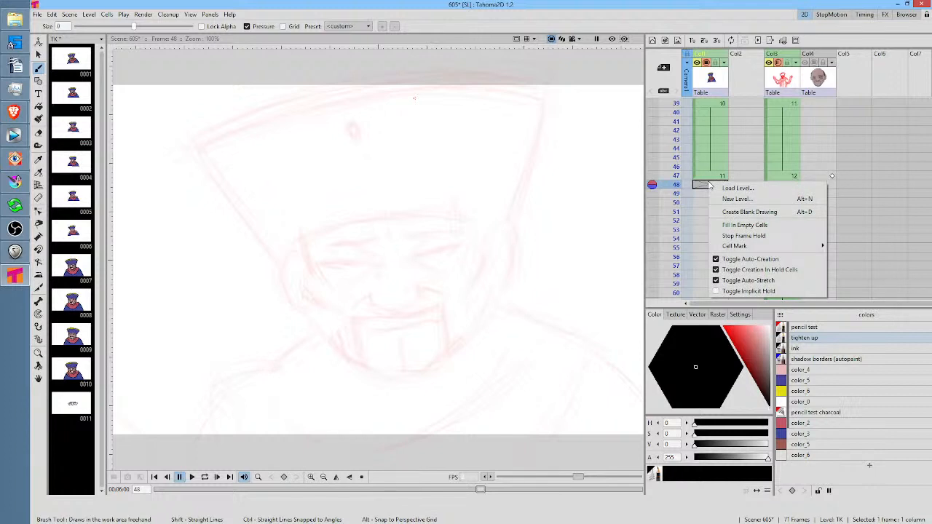
click(704, 177)
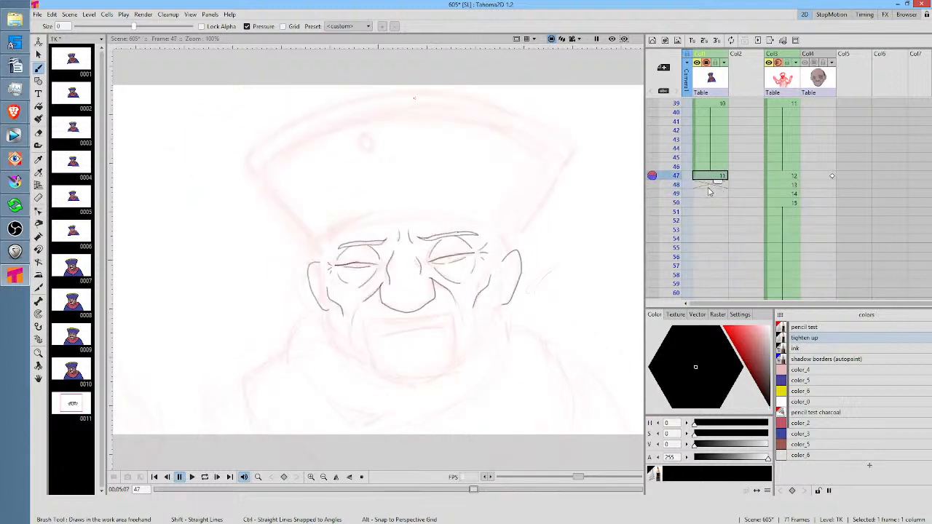
click(708, 185)
click(707, 175)
click(705, 186)
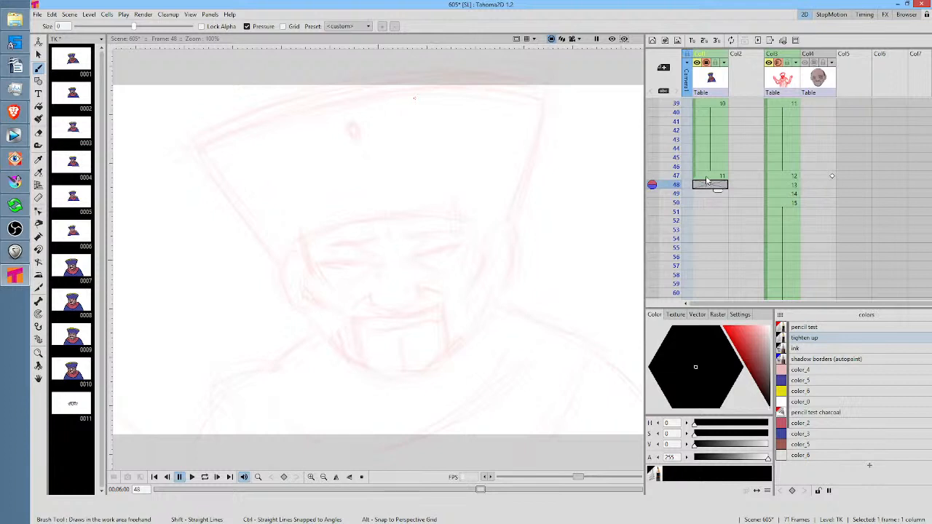
click(707, 177)
click(705, 186)
click(715, 176)
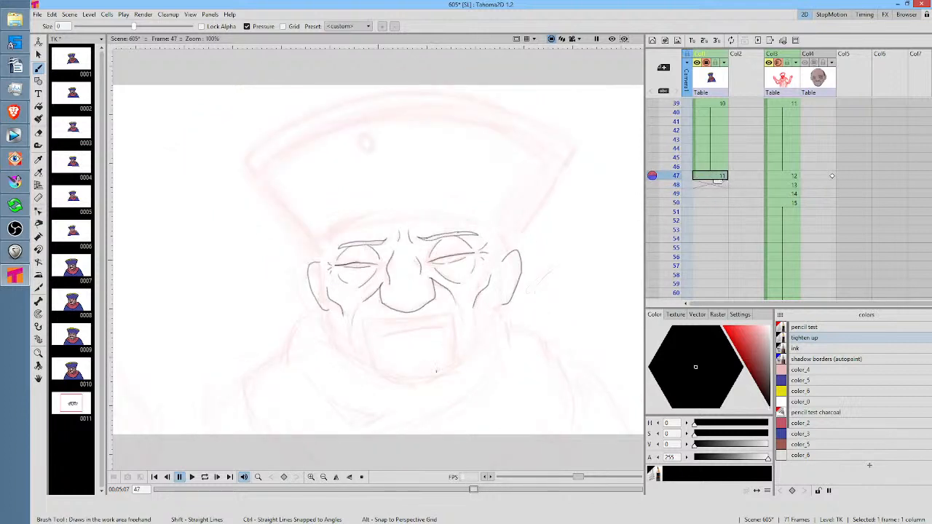
Draw the jaw and chin outline from ear to ear, and add the inner fold lines to both ears at frame 47
drag(326, 304, 348, 342)
mouse_move(501, 300)
mouse_down()
mouse_move(492, 328)
mouse_move(548, 306)
mouse_move(548, 249)
mouse_move(472, 236)
mouse_up()
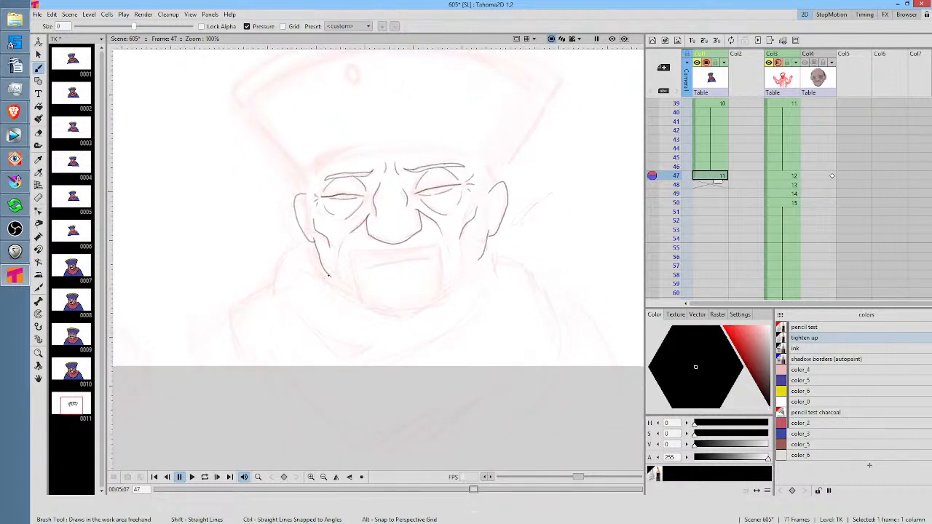
mouse_move(333, 283)
mouse_down()
mouse_move(373, 308)
mouse_move(402, 311)
mouse_move(443, 295)
mouse_move(479, 260)
mouse_up()
drag(506, 206, 533, 276)
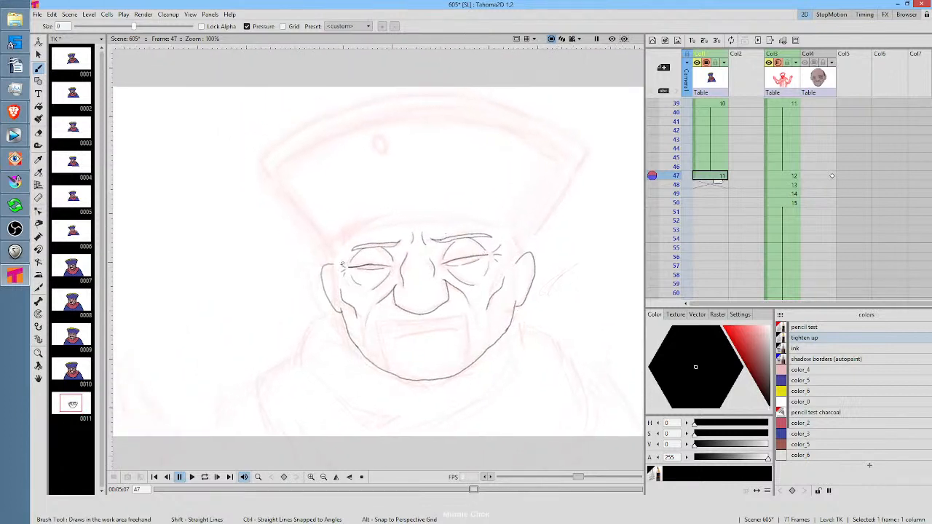
drag(336, 271, 333, 294)
drag(525, 263, 519, 286)
Draw the hat's sloping sides and curved top outline, plus a small oval ornament near the hat's top centre
drag(440, 216, 423, 191)
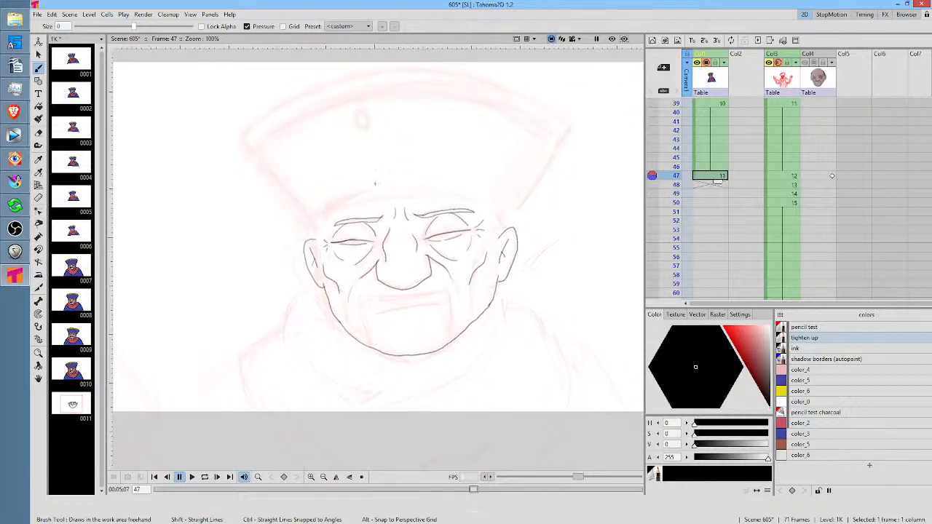
drag(515, 227, 571, 120)
drag(493, 144, 498, 157)
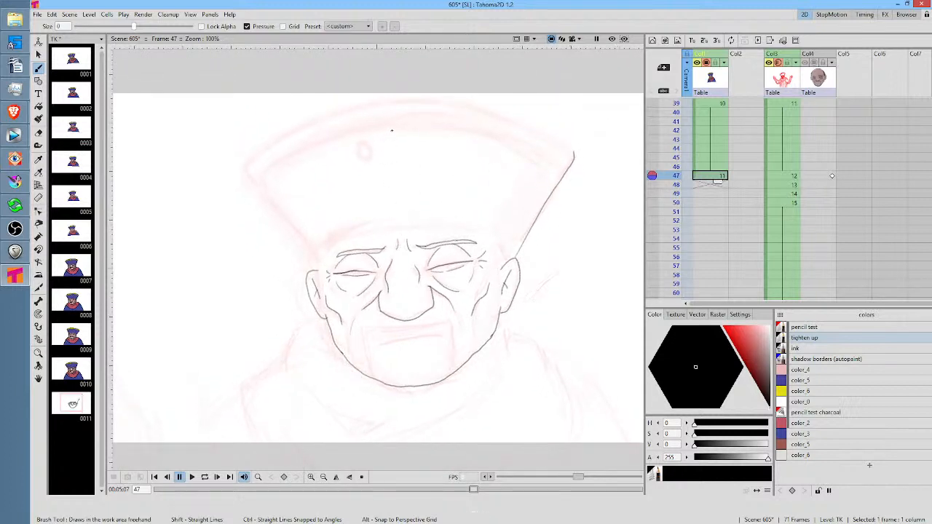
drag(394, 136, 392, 148)
mouse_move(575, 152)
mouse_down()
mouse_move(503, 115)
mouse_move(438, 101)
mouse_move(359, 106)
mouse_move(302, 129)
mouse_move(258, 172)
mouse_move(316, 266)
mouse_up()
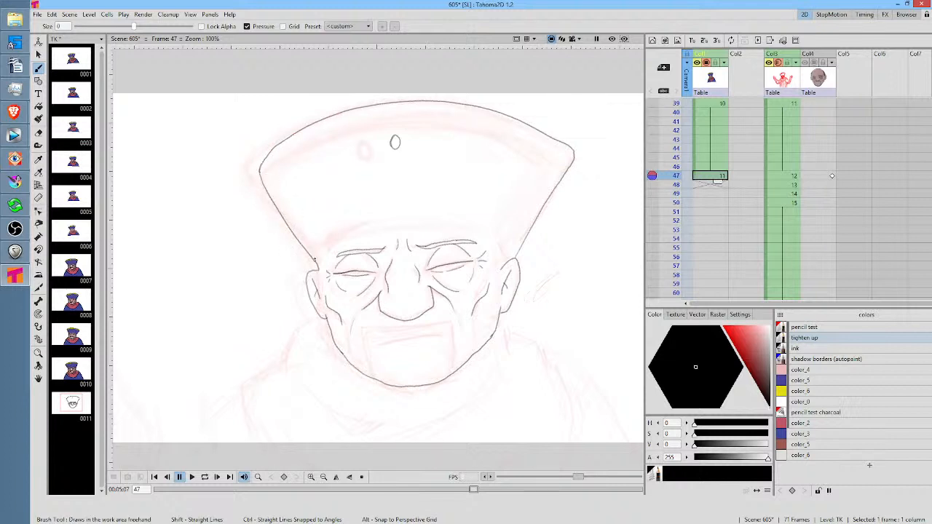
Erase the rounded upper right corner of the hat outline and redraw it as a sharper point
drag(495, 226, 480, 269)
key(a)
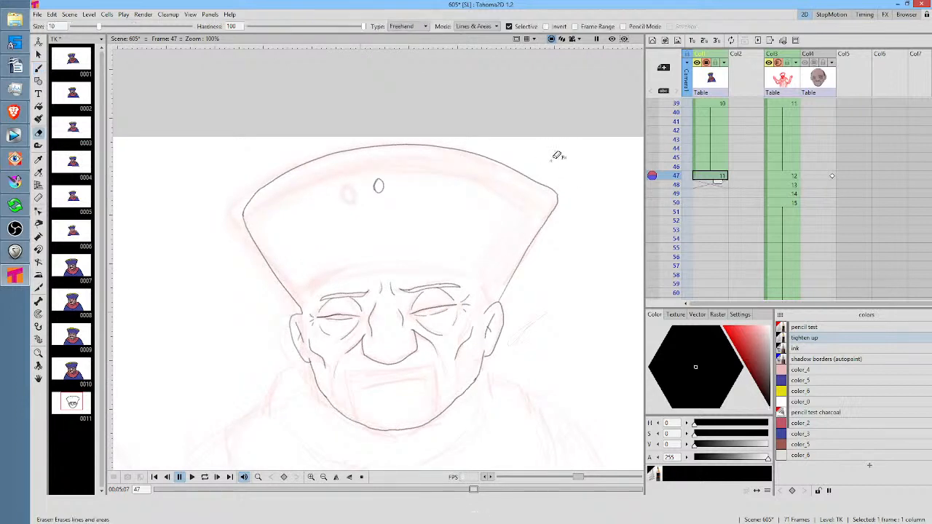
drag(557, 155, 576, 143)
key(b)
mouse_move(522, 174)
mouse_down()
mouse_move(555, 198)
mouse_move(541, 229)
mouse_up()
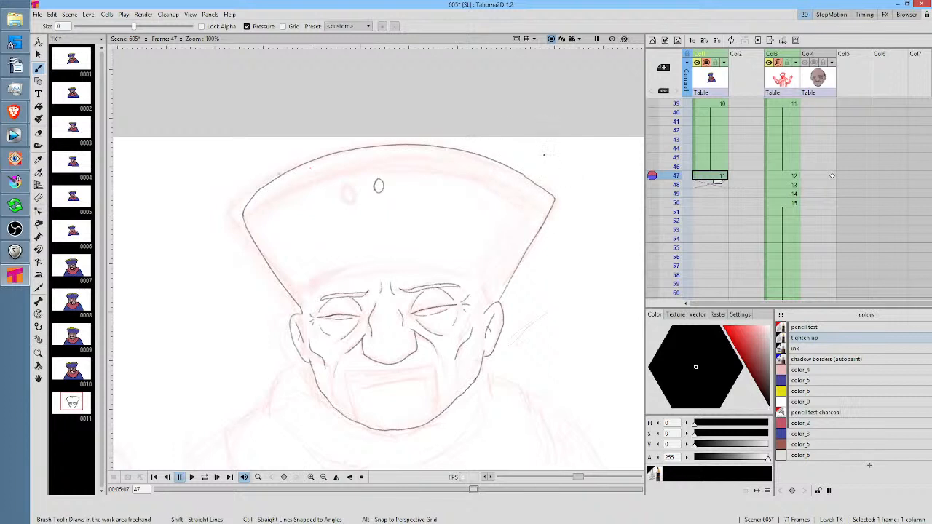
Lasso the hat's top curve, copy and paste it, and move the copy about 63 px down and 14 px right to form the trim line
key(s)
mouse_move(536, 137)
mouse_down()
mouse_move(330, 108)
mouse_move(221, 166)
mouse_move(222, 214)
mouse_move(244, 218)
mouse_move(312, 175)
mouse_move(382, 161)
mouse_move(476, 174)
mouse_move(553, 214)
mouse_move(576, 131)
mouse_up()
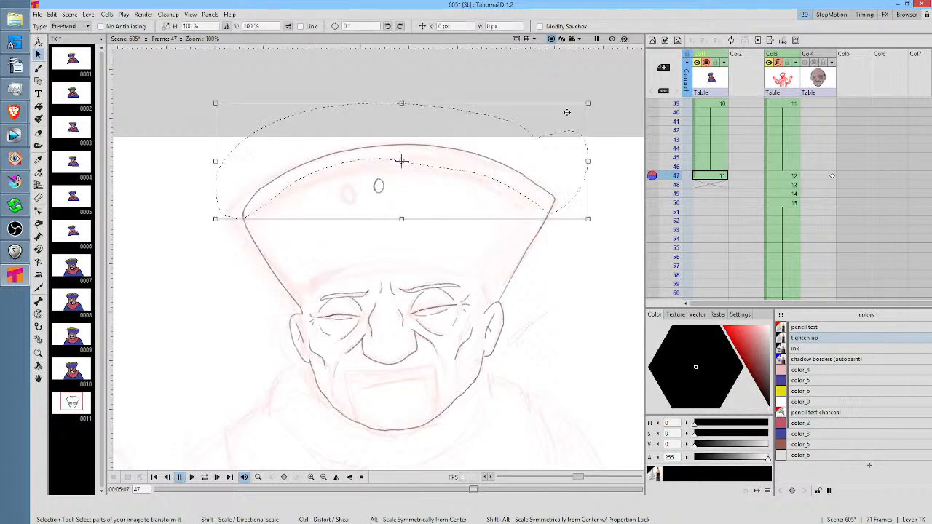
key(ctrl+c)
key(ctrl+v)
drag(558, 183, 565, 201)
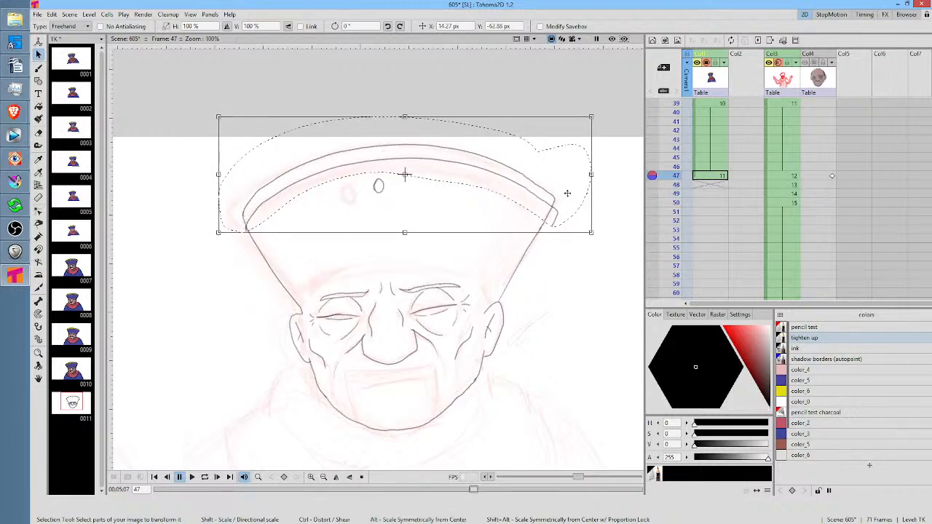
Set the Eraser type to Segment and remove the trim line's overhanging end at the hat's upper right corner
key(a)
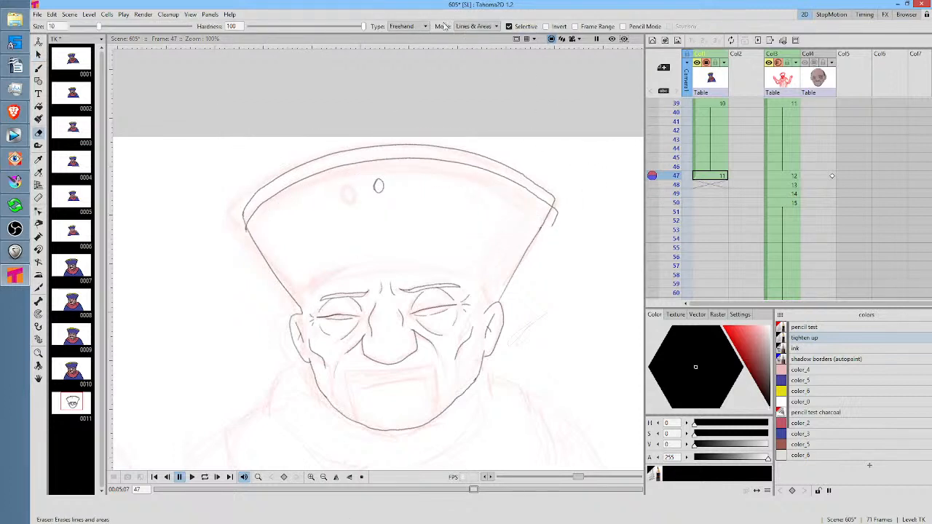
click(470, 32)
click(417, 31)
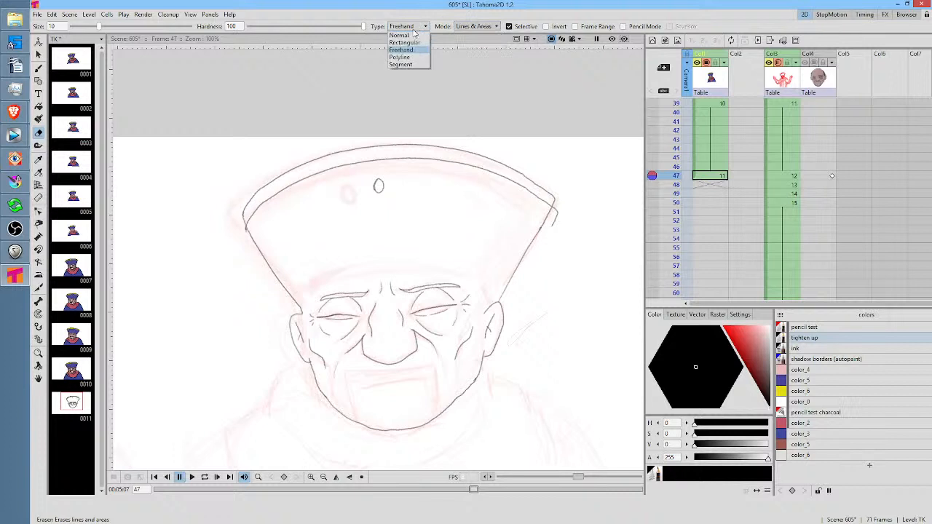
click(406, 64)
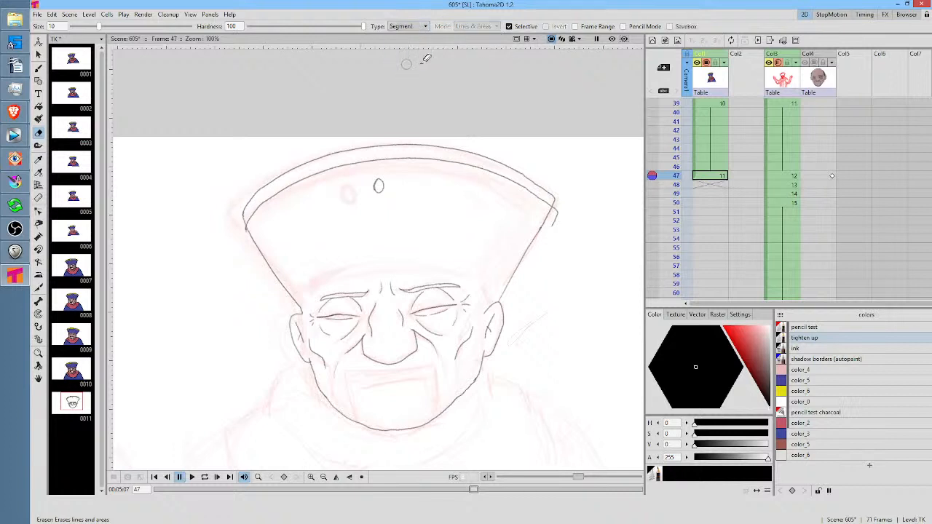
click(555, 219)
Try to remove the trim line's overhanging end at the hat's left corner with the Segment eraser
key(shift+space)
drag(208, 256, 348, 135)
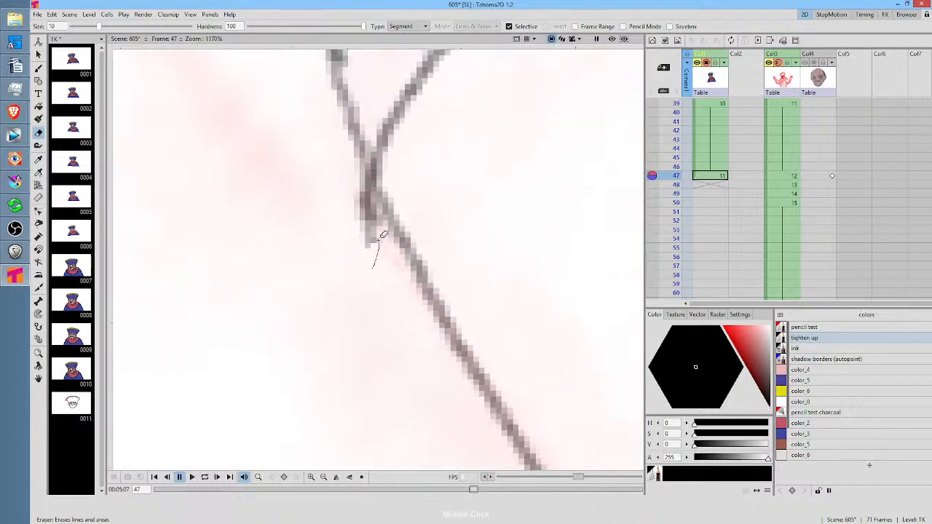
click(379, 236)
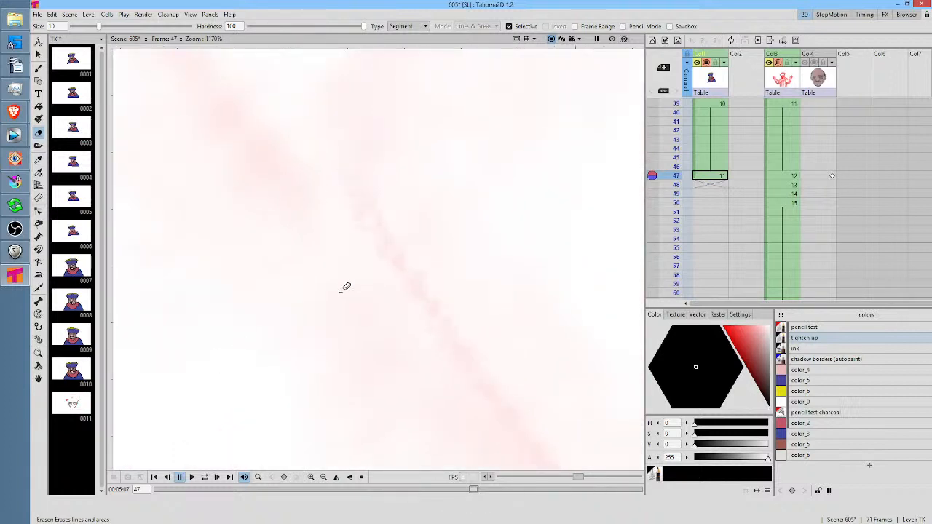
key(ctrl+z)
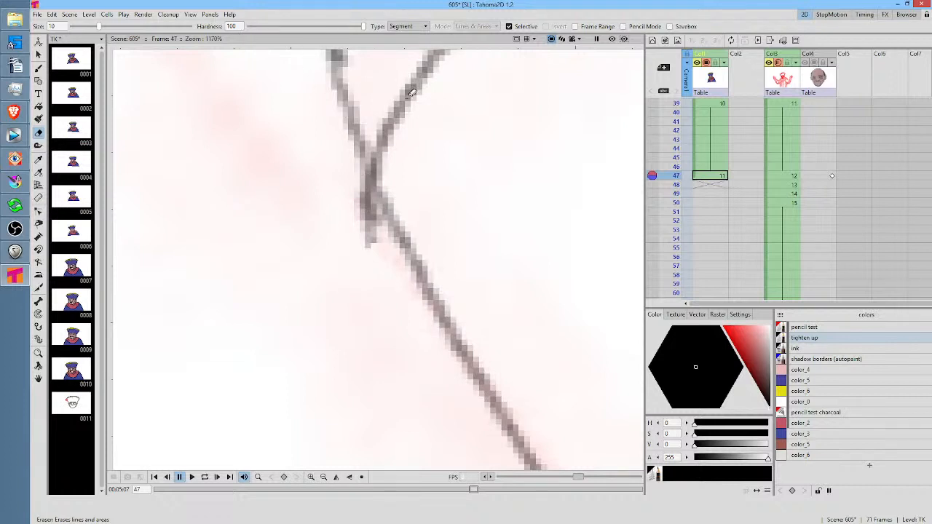
Set the Eraser type to Freehand and erase the trim line's stray end at the hat's left corner
click(426, 27)
click(420, 49)
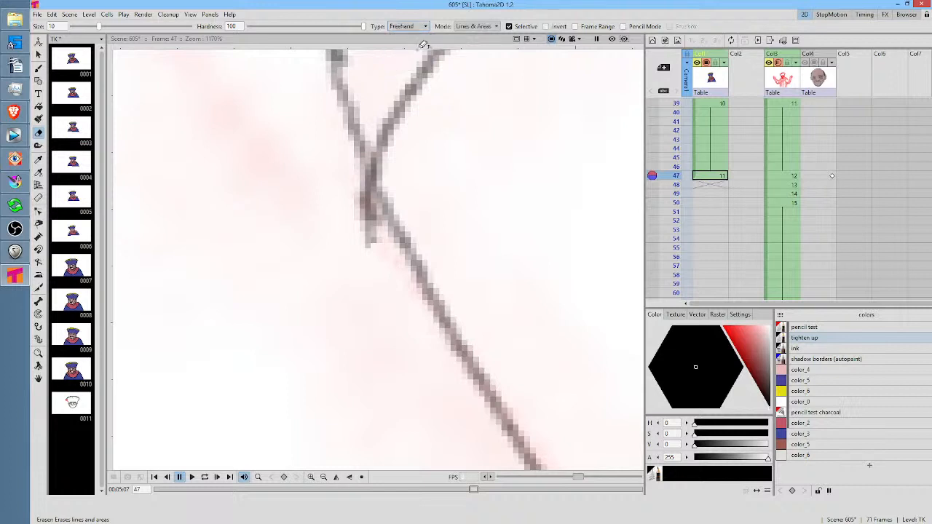
mouse_move(352, 162)
mouse_down()
mouse_move(373, 223)
mouse_move(303, 188)
mouse_up()
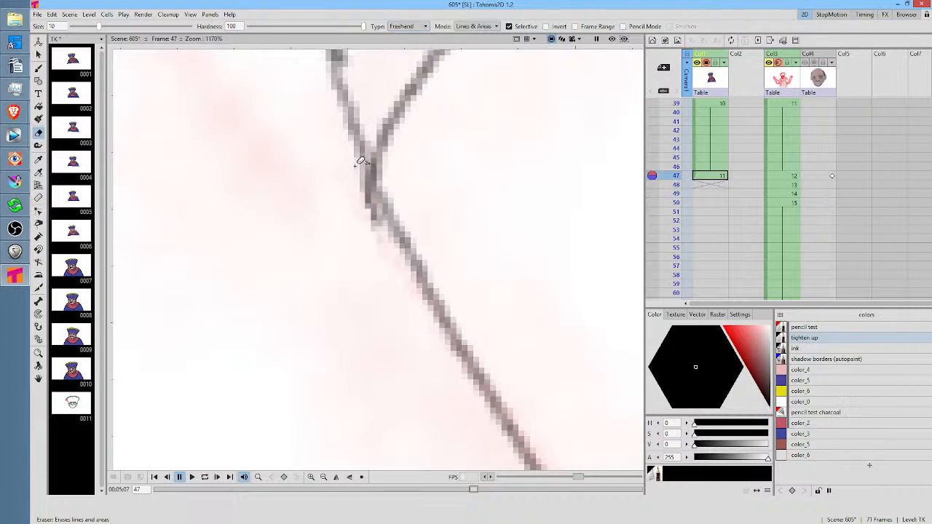
mouse_move(356, 165)
mouse_down()
mouse_move(381, 212)
mouse_move(336, 256)
mouse_up()
scroll(341, 255, down, 10)
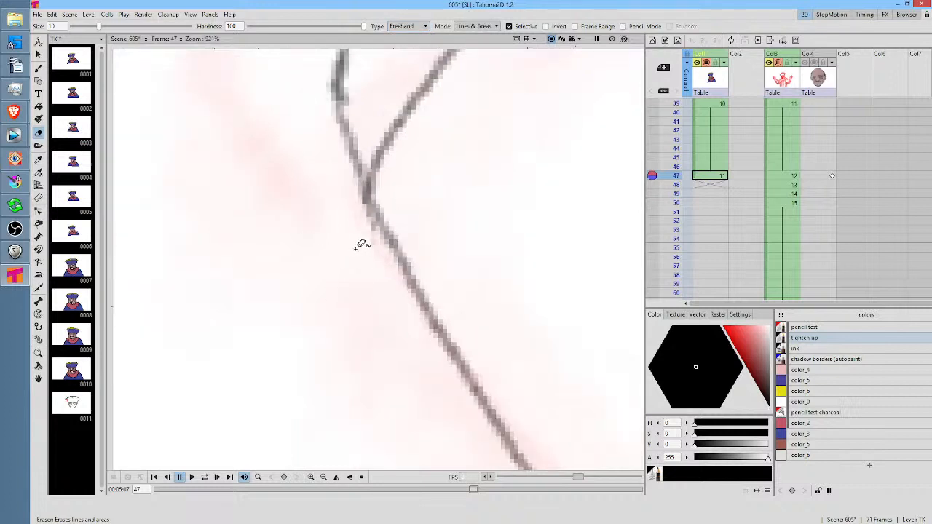
Try to draw the hat's lower edge as one rounded curve across the forehead from ear to ear
drag(443, 234, 154, 222)
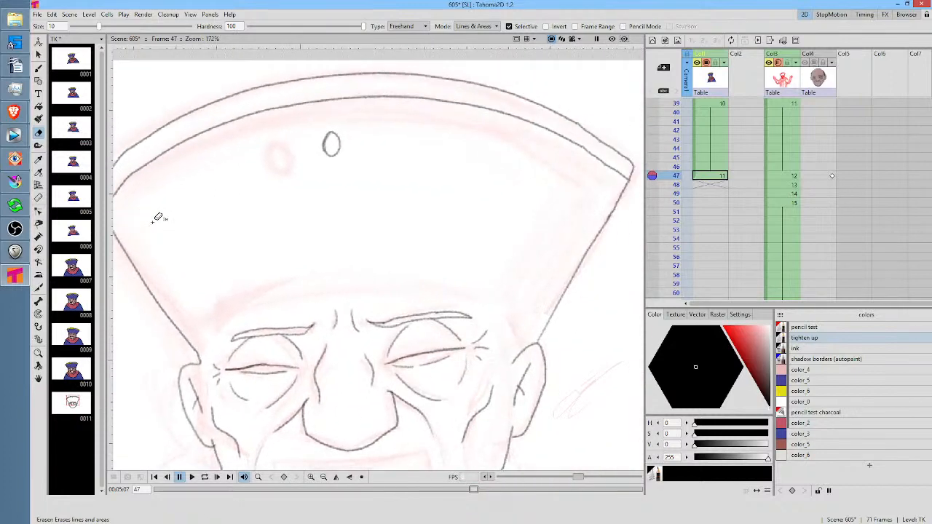
scroll(154, 222, down, 1)
drag(396, 212, 436, 176)
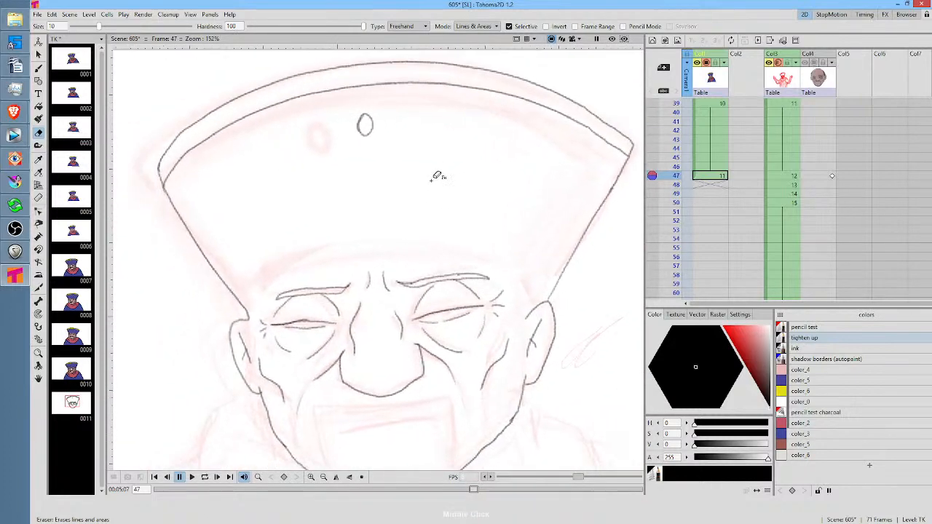
key(b)
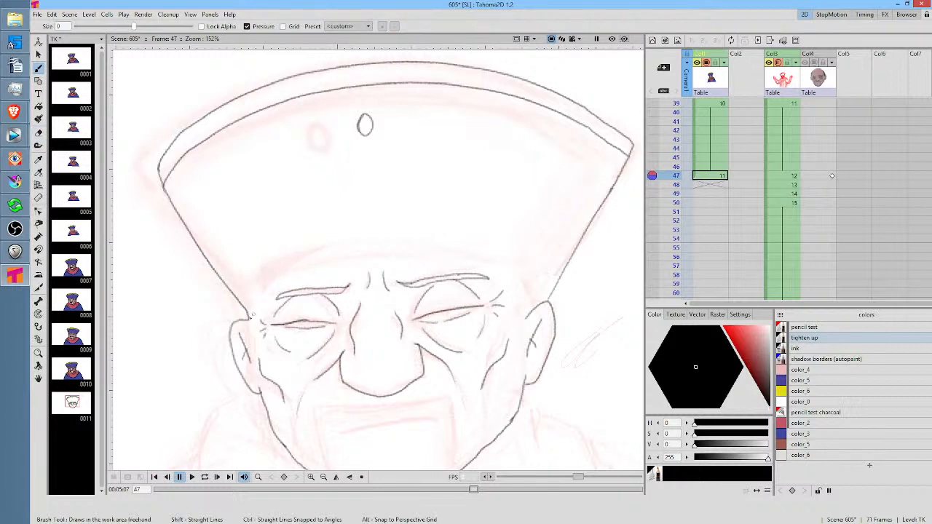
mouse_move(249, 317)
mouse_down()
mouse_move(276, 274)
mouse_move(327, 250)
mouse_move(425, 244)
mouse_move(488, 255)
mouse_move(520, 275)
mouse_move(527, 318)
mouse_up()
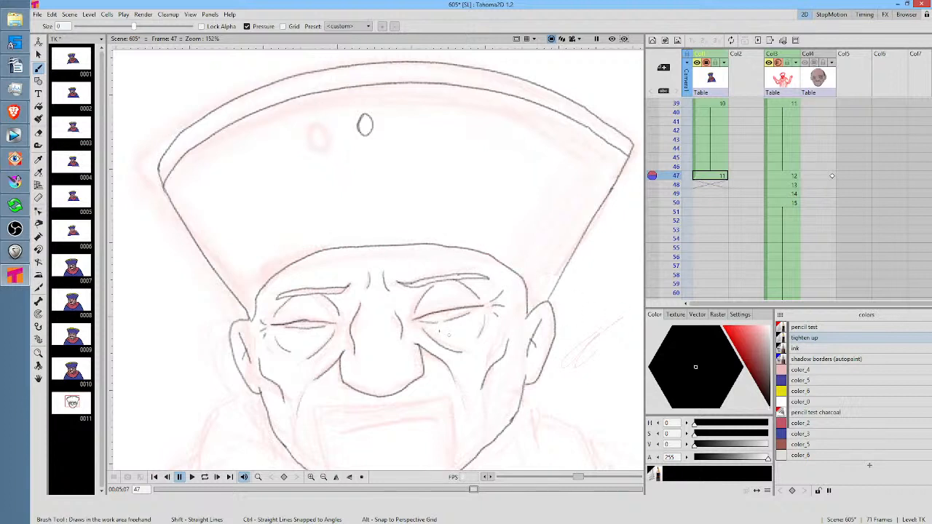
key(ctrl+z)
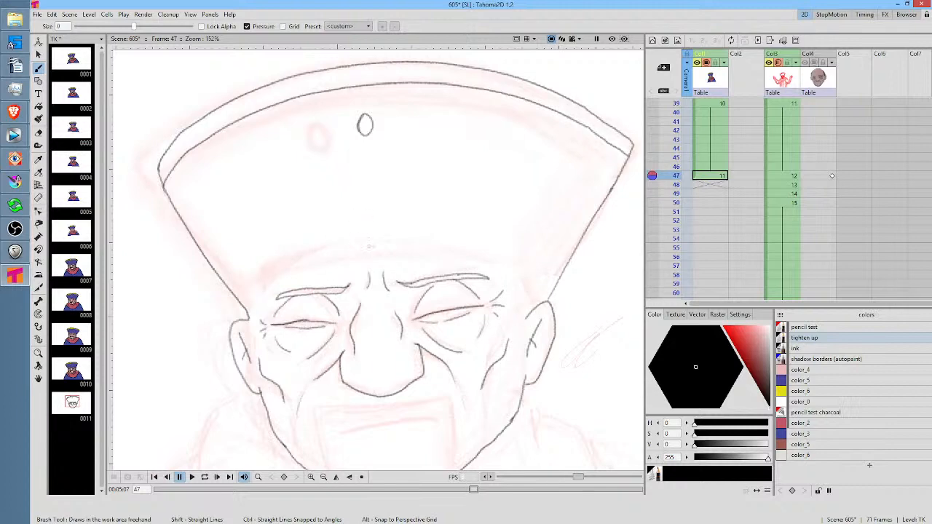
Check TK drawing 8's hat edge, and draw the hat's lower edge as a shallow arc above the eyebrows at frame 47
click(61, 305)
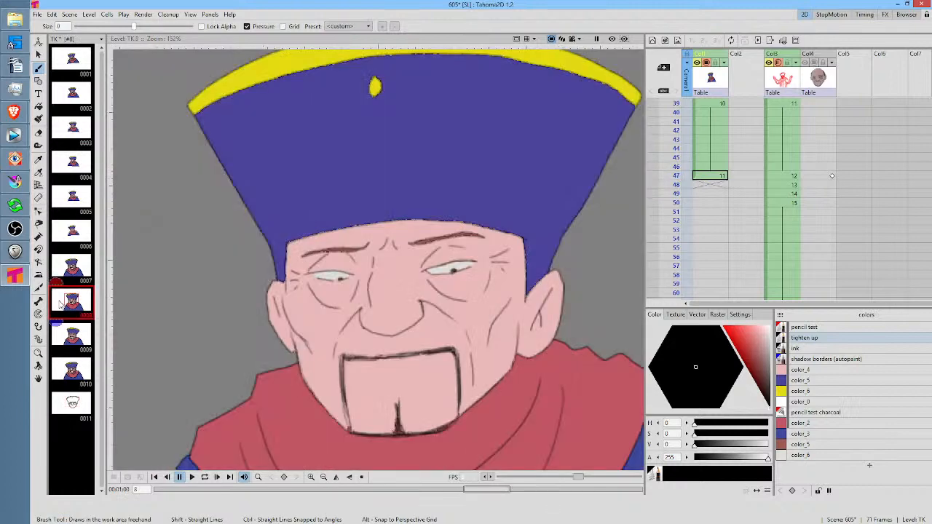
click(72, 407)
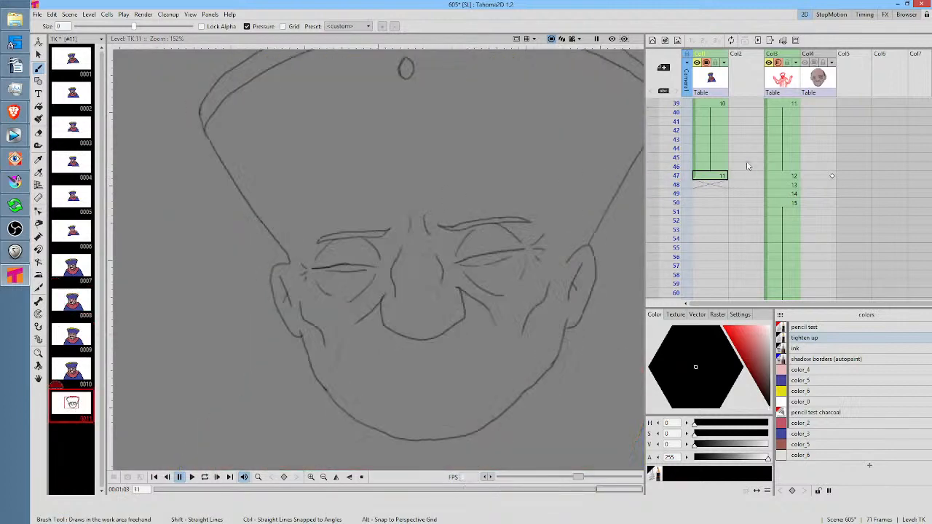
click(718, 178)
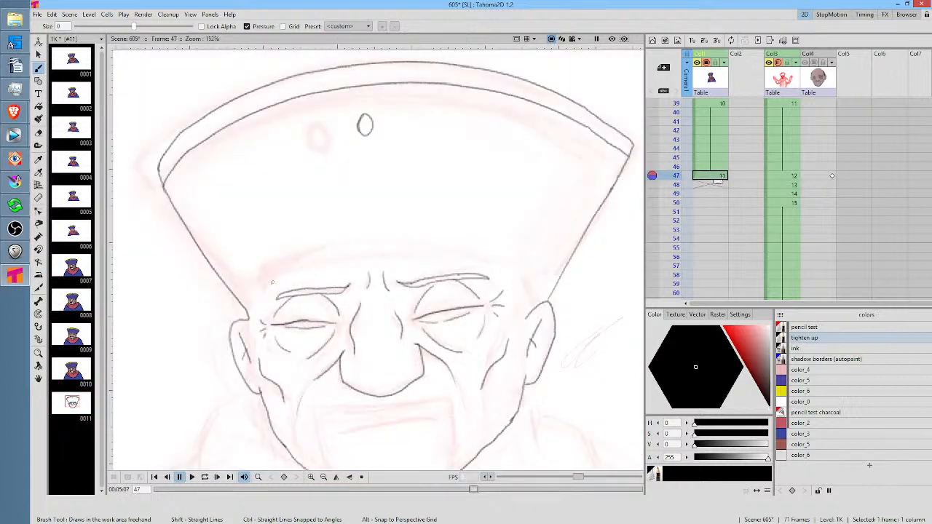
mouse_move(254, 289)
mouse_down()
mouse_move(388, 260)
mouse_move(515, 257)
mouse_up()
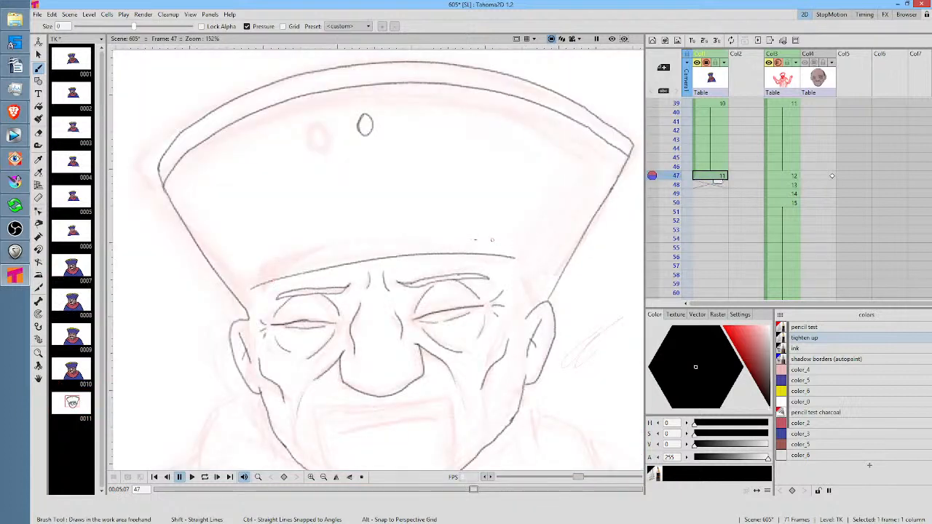
key(ctrl+z)
mouse_move(253, 278)
mouse_down()
mouse_move(355, 261)
mouse_move(506, 264)
mouse_move(545, 219)
mouse_up()
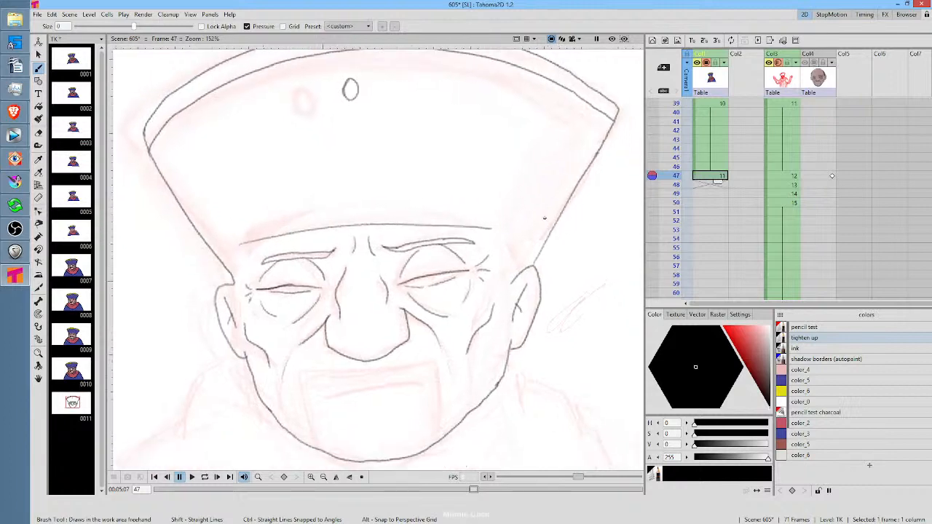
Compare with the adjacent frame, and draw the hat opening's side edges down to both ears, joining the right corner to the forehead arc
key(comma)
key(period)
drag(501, 227, 508, 283)
drag(242, 235, 240, 290)
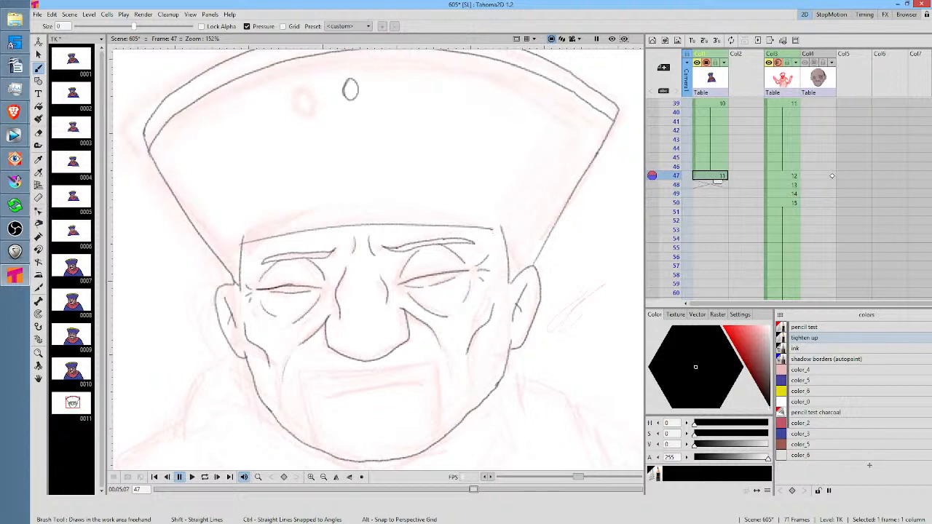
drag(492, 228, 502, 229)
Draw the scarf's outer outline from below both ears down to the shoulders at frame 47
drag(475, 188, 499, 167)
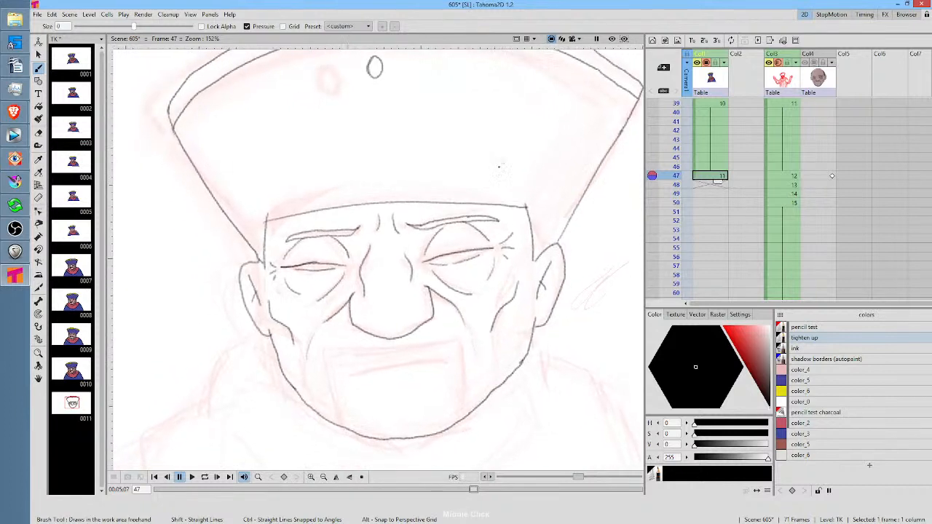
key(a)
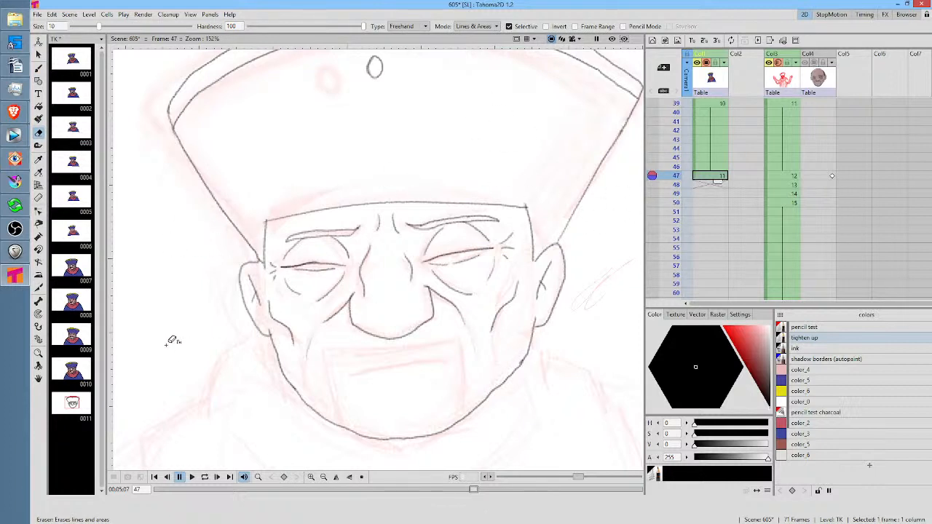
mouse_move(498, 273)
mouse_down()
mouse_move(528, 198)
mouse_move(540, 217)
mouse_up()
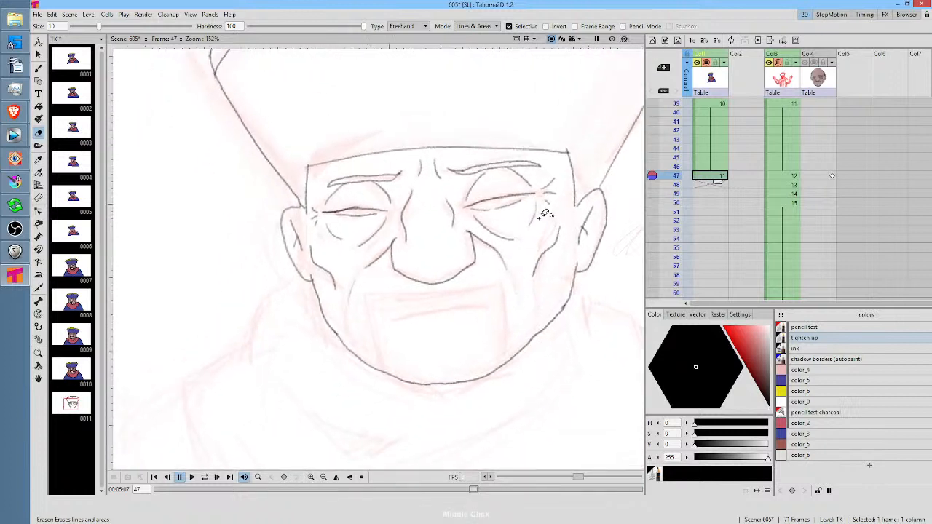
key(b)
mouse_move(298, 269)
mouse_down()
mouse_move(261, 295)
mouse_move(238, 347)
mouse_up()
mouse_move(236, 348)
mouse_down()
mouse_move(194, 361)
mouse_move(181, 402)
mouse_up()
mouse_move(445, 335)
mouse_down()
mouse_move(433, 287)
mouse_move(381, 208)
mouse_up()
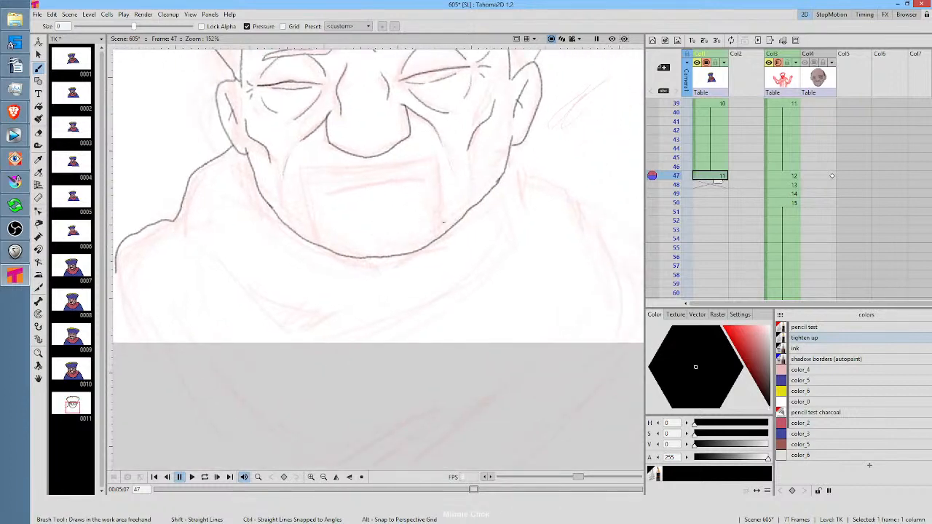
scroll(441, 233, down, 5)
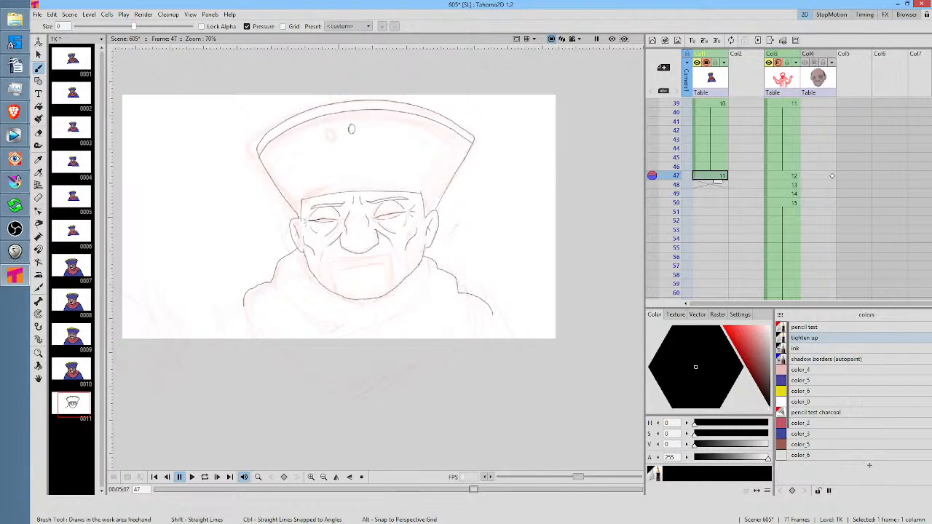
Draw the scarf's crossing front edges, its inner folds and both outer arm lines, extending below the camera frame at frame 47
drag(489, 322, 374, 402)
drag(245, 304, 297, 399)
drag(278, 300, 321, 362)
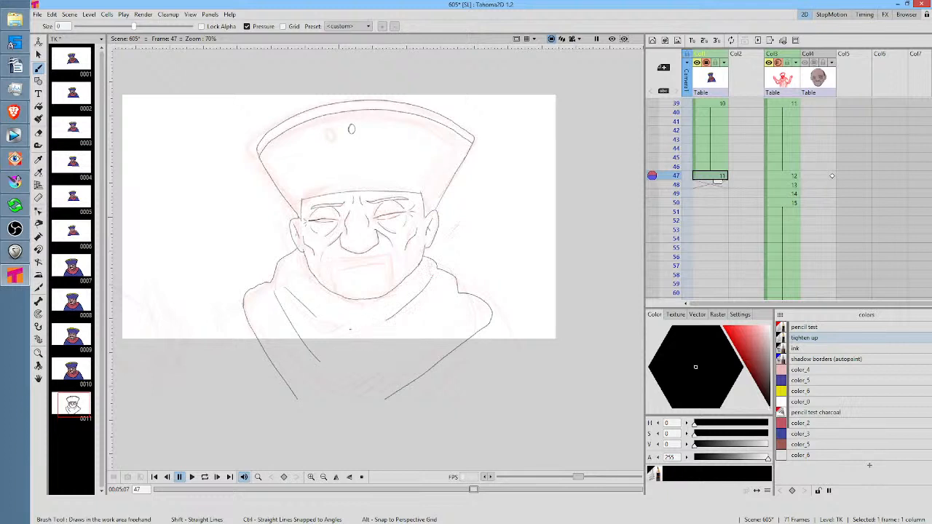
drag(430, 334, 397, 351)
drag(492, 318, 529, 399)
mouse_move(244, 300)
mouse_down()
mouse_move(187, 399)
mouse_move(185, 427)
mouse_move(254, 432)
mouse_move(244, 423)
mouse_up()
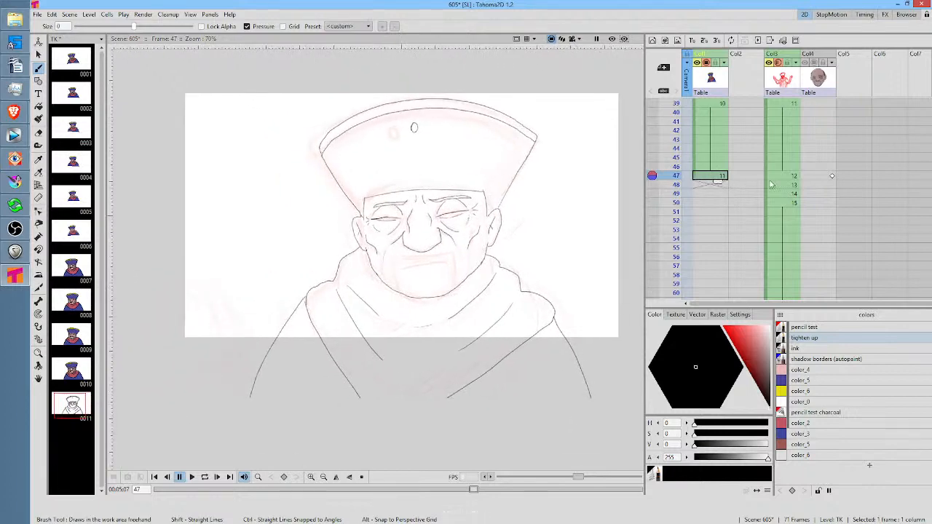
Examine the rough sketches from frame 48 to frame 51 and compare them with the tightened drawing at frame 47
click(713, 188)
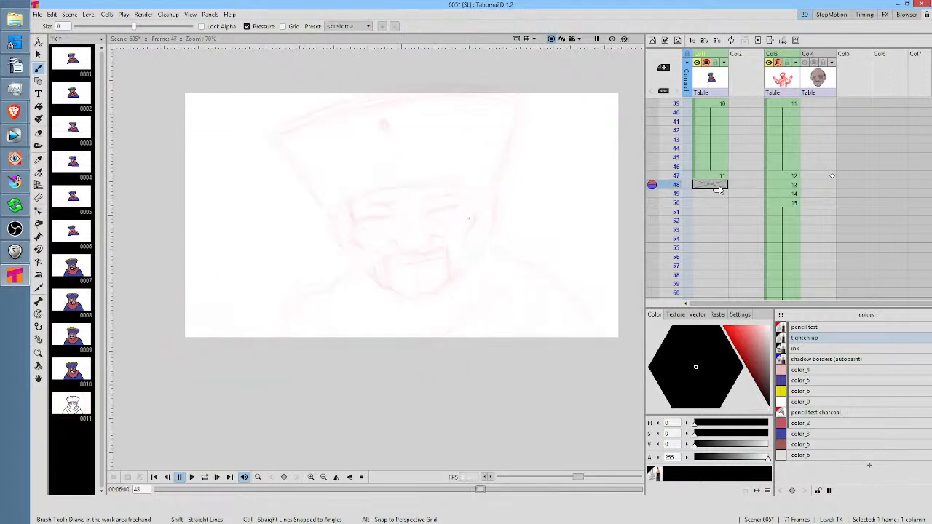
click(716, 194)
click(714, 202)
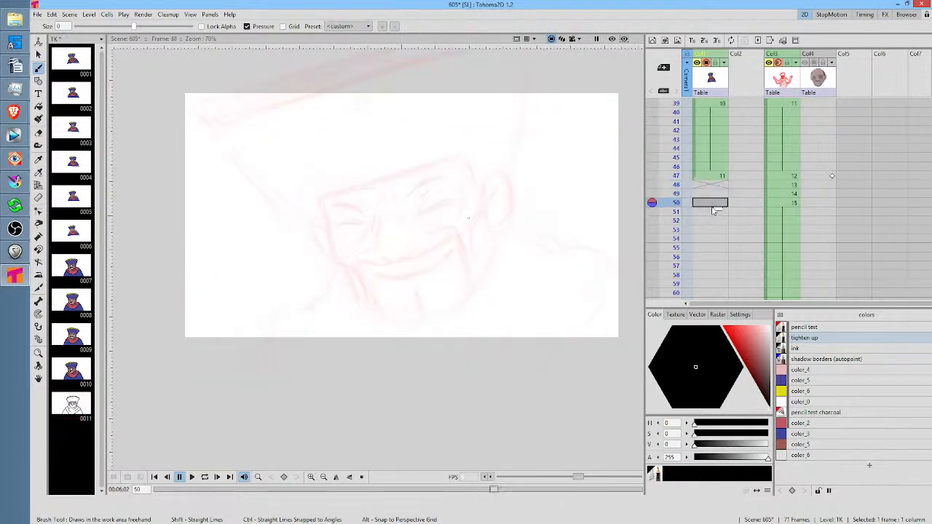
click(712, 212)
click(714, 203)
click(715, 193)
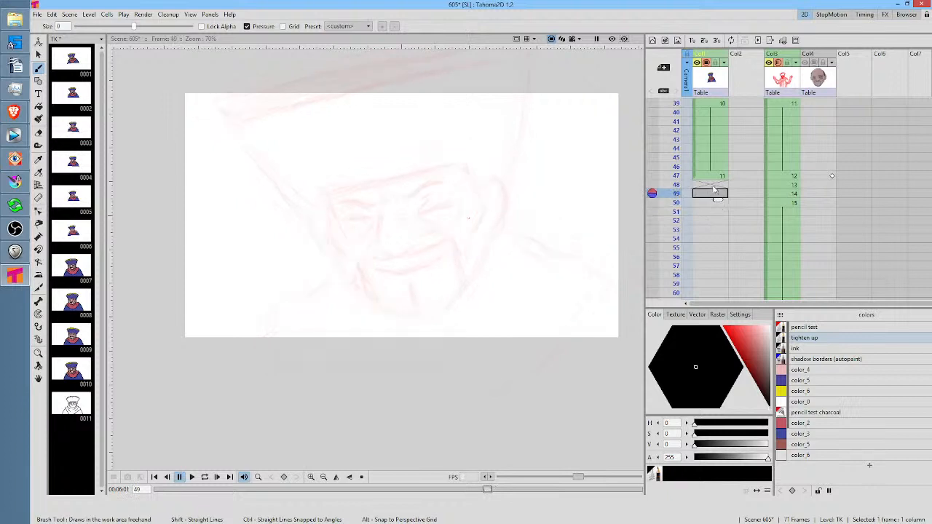
click(716, 185)
click(719, 177)
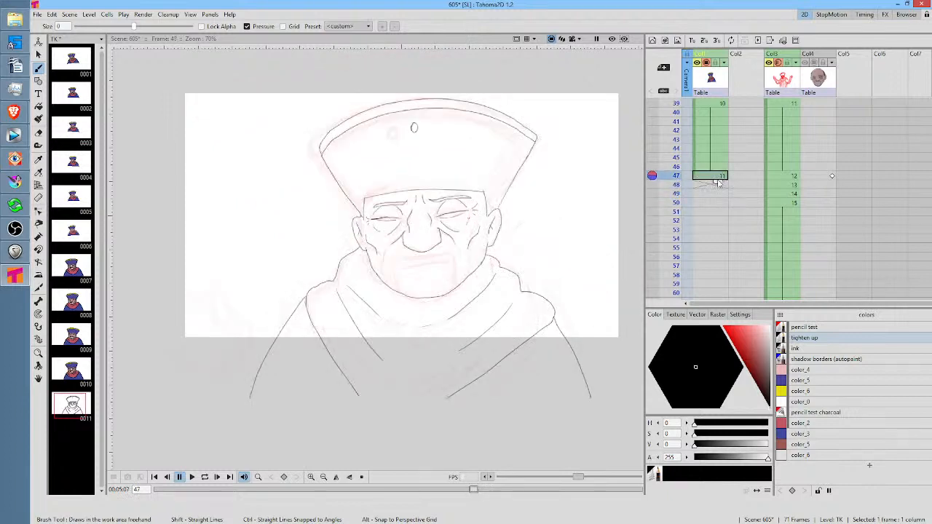
Tilt the view, compare with frame 47, and draw the upper lid line of both eyes at frame 48
click(715, 185)
key(shift+space)
drag(452, 244, 488, 212)
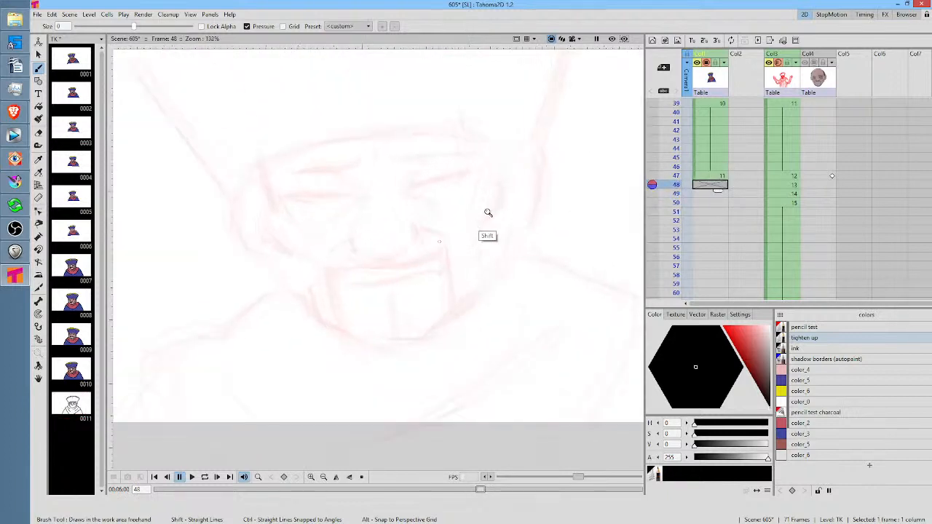
mouse_move(511, 169)
mouse_down()
mouse_move(508, 221)
mouse_move(510, 151)
mouse_up()
key(ctrl+space)
key(comma)
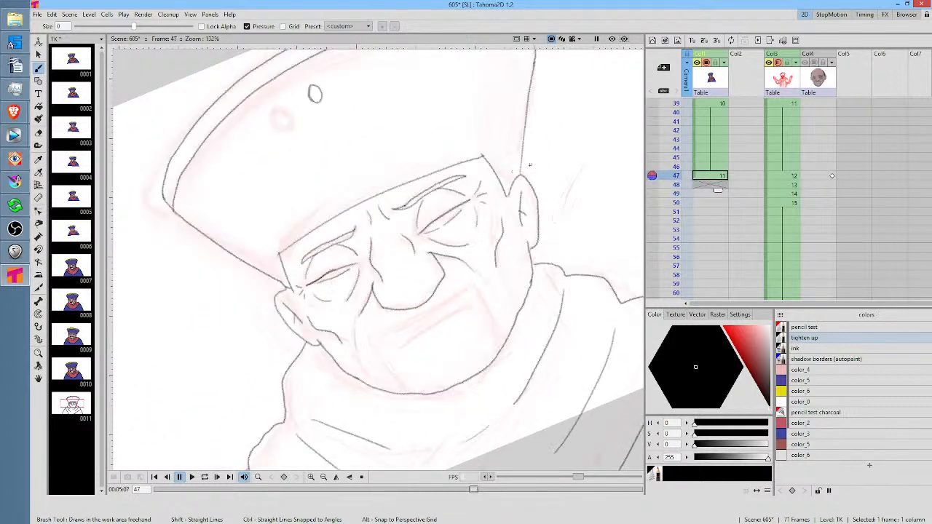
key(period)
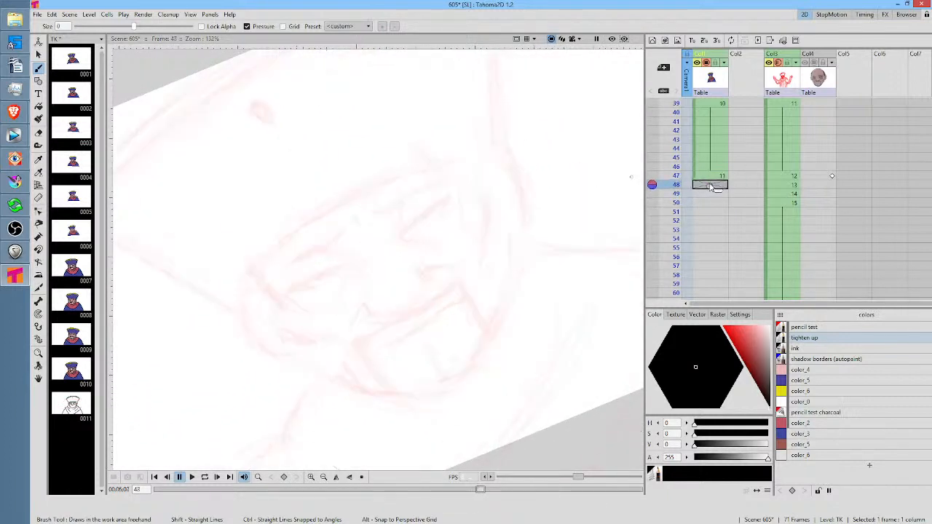
drag(398, 235, 450, 197)
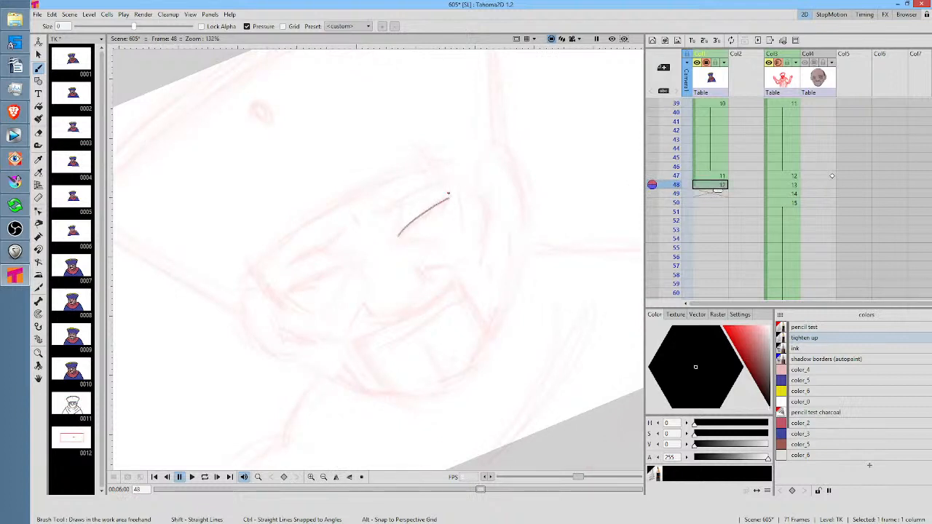
key(comma)
key(period)
drag(351, 267, 295, 288)
Compare with frame 47, and use a freehand selection to nudge the left eye's lid line slightly outward at frame 48
key(comma)
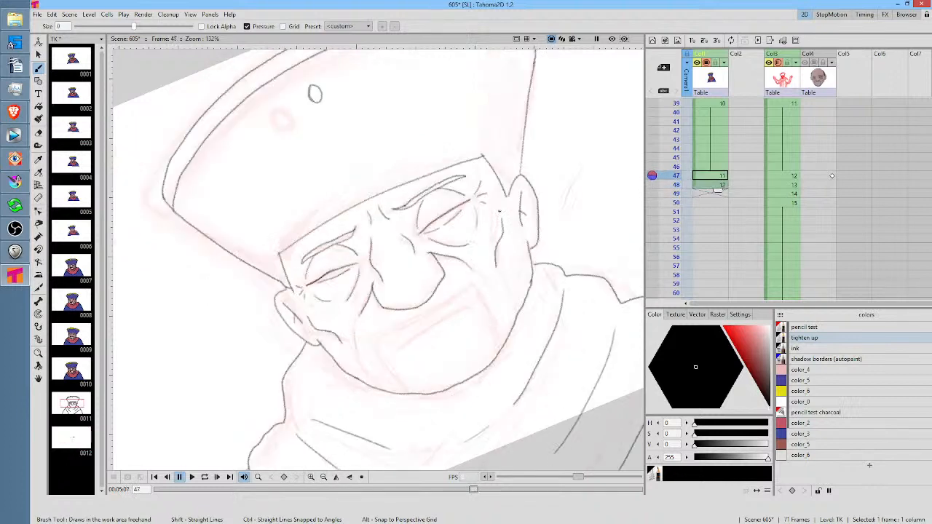
key(period)
scroll(437, 251, up, 4)
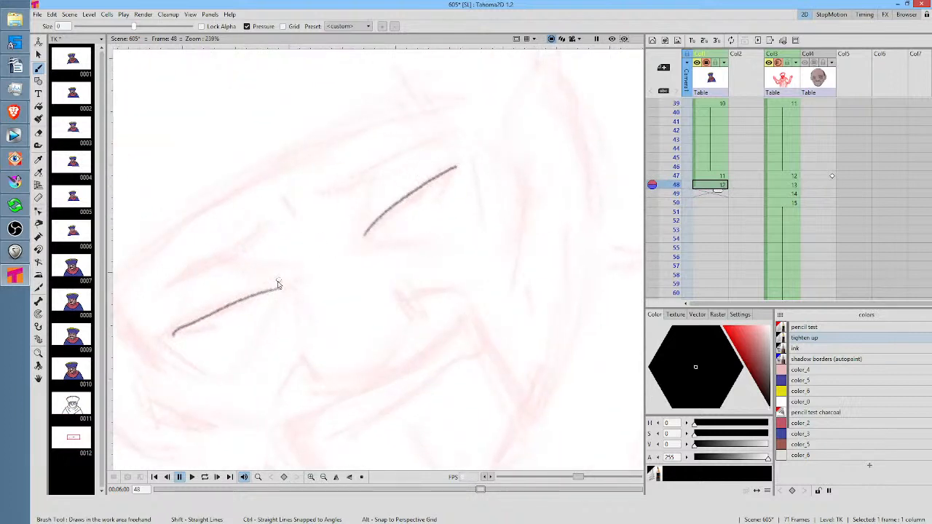
key(s)
mouse_move(280, 284)
mouse_down()
mouse_move(163, 308)
mouse_move(279, 258)
mouse_move(269, 287)
mouse_up()
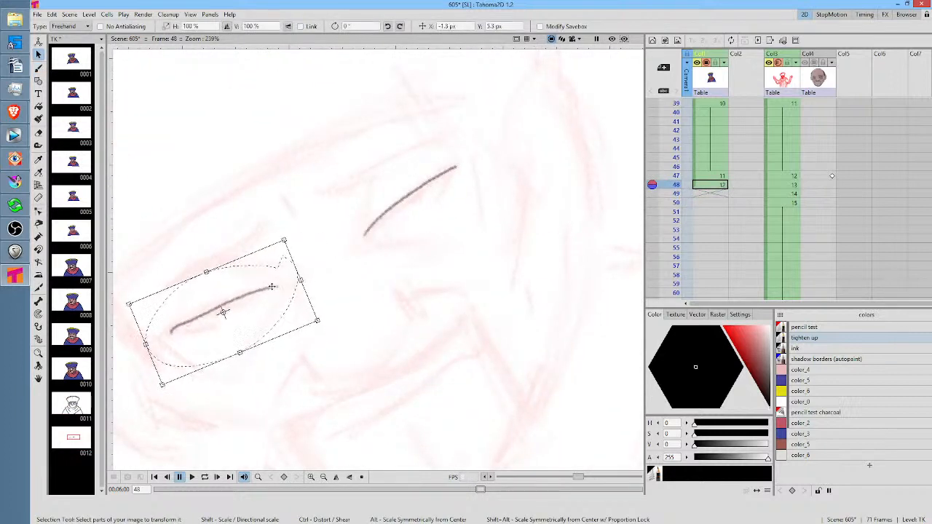
key(b)
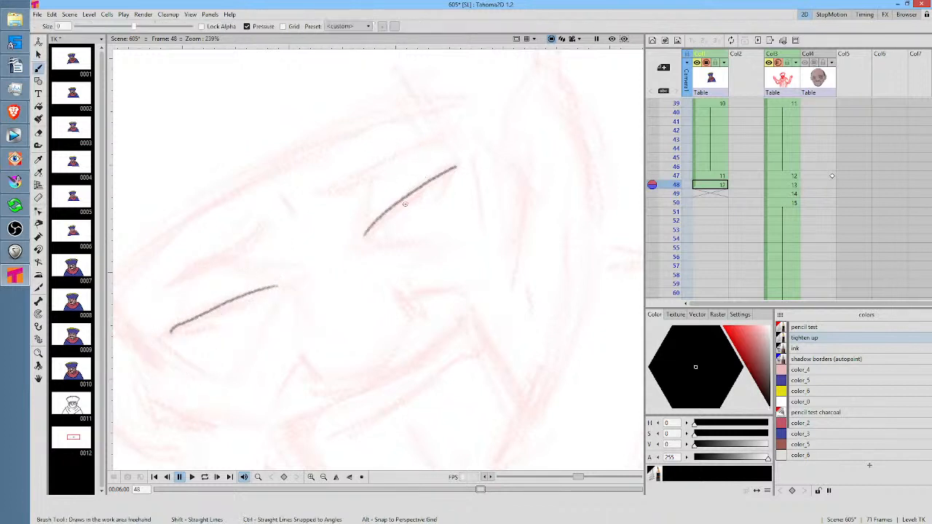
Draw the lower lid curve under both eyes at frame 48
click(717, 185)
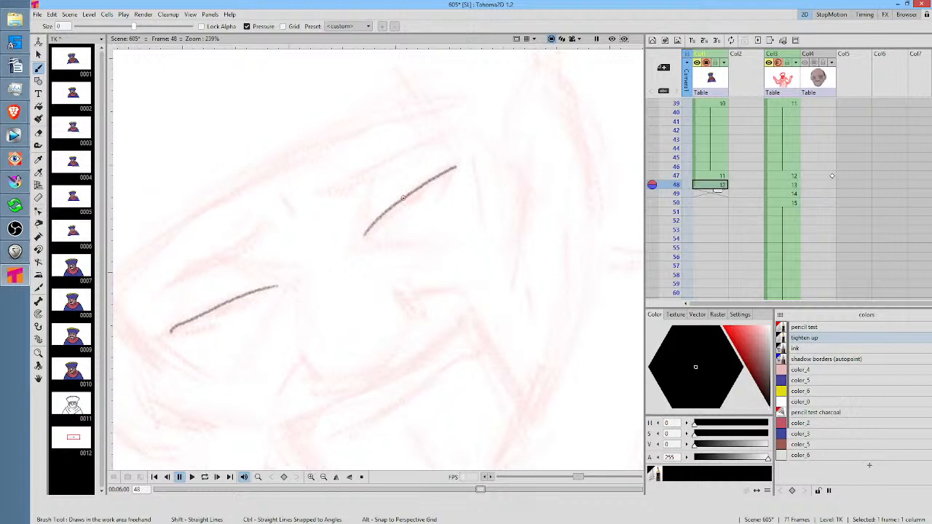
mouse_move(373, 231)
mouse_down()
mouse_move(424, 206)
mouse_move(449, 179)
mouse_up()
drag(185, 330, 260, 298)
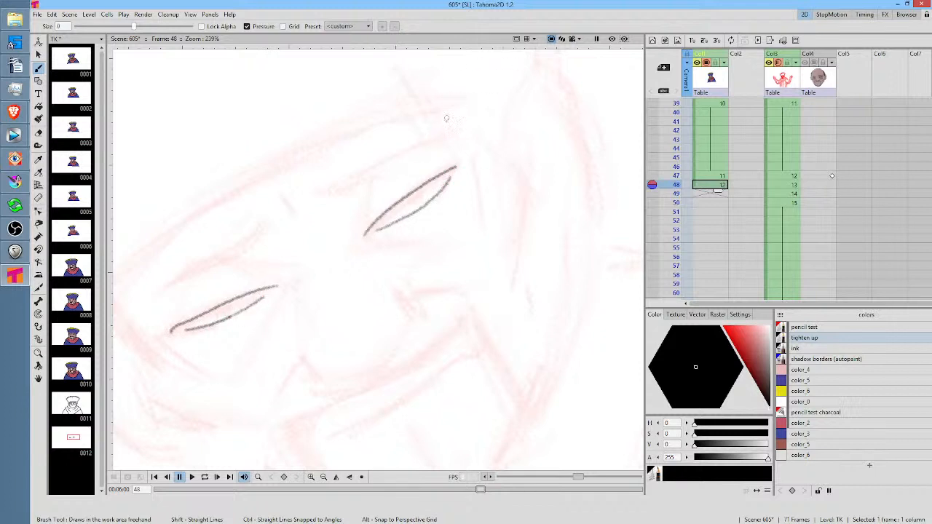
Outline both eyebrows as thin tapered shapes above the eyes at frame 48, and dismiss the save error
mouse_move(450, 141)
mouse_down()
mouse_move(314, 189)
mouse_move(345, 192)
mouse_move(451, 142)
mouse_up()
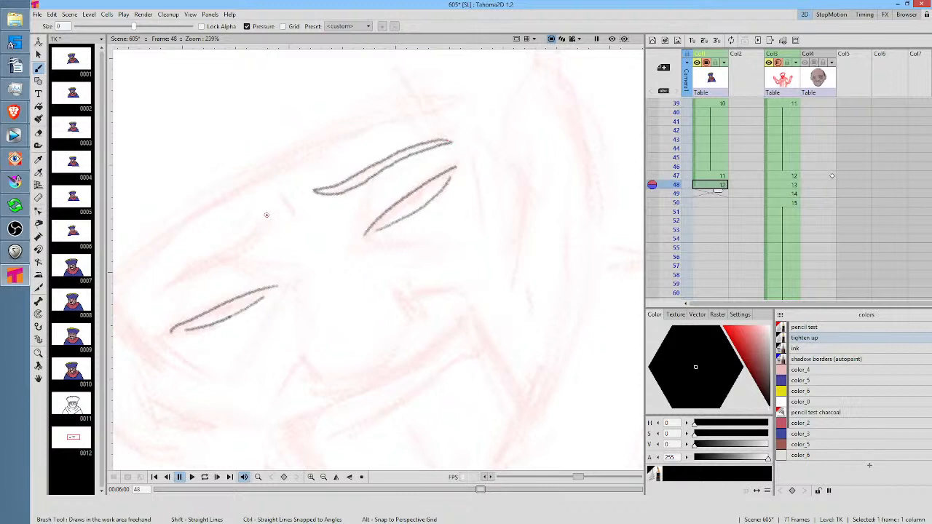
mouse_move(267, 216)
mouse_down()
mouse_move(169, 280)
mouse_move(161, 298)
mouse_move(270, 217)
mouse_up()
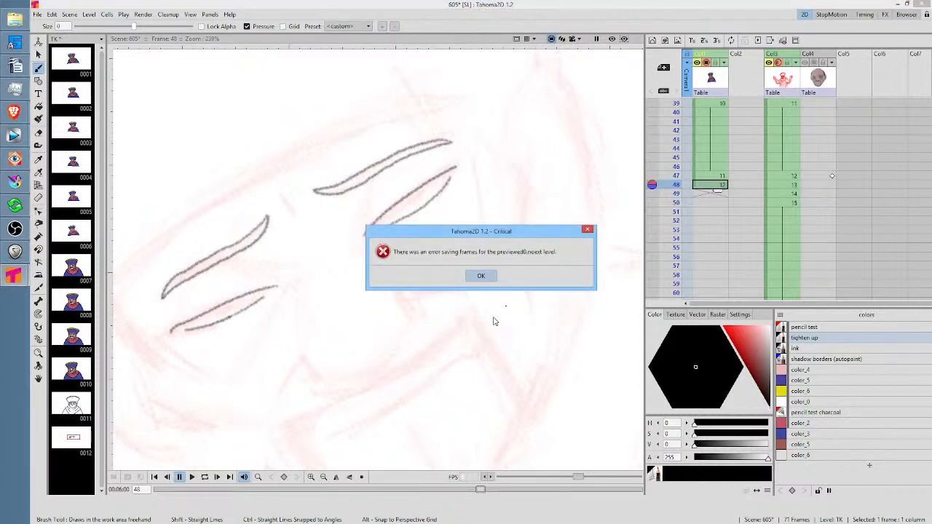
click(481, 276)
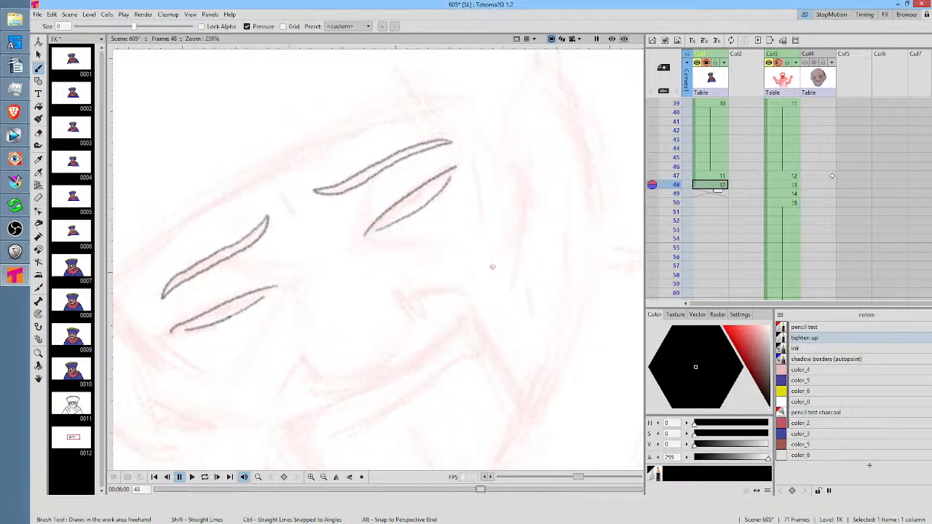
Straighten the view, flip between frames 47 and 48, and draw the left side of the nose bridge at frame 48
drag(493, 267, 482, 311)
drag(419, 250, 480, 220)
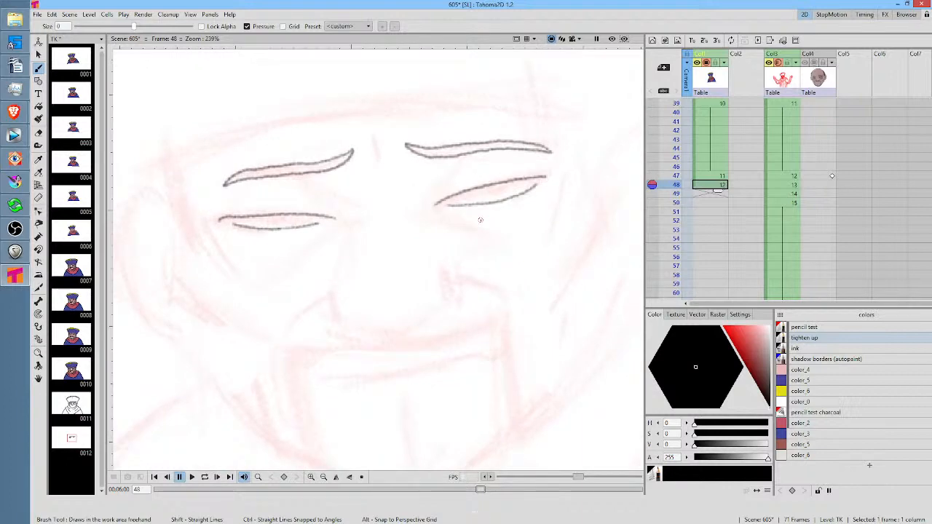
key(Up)
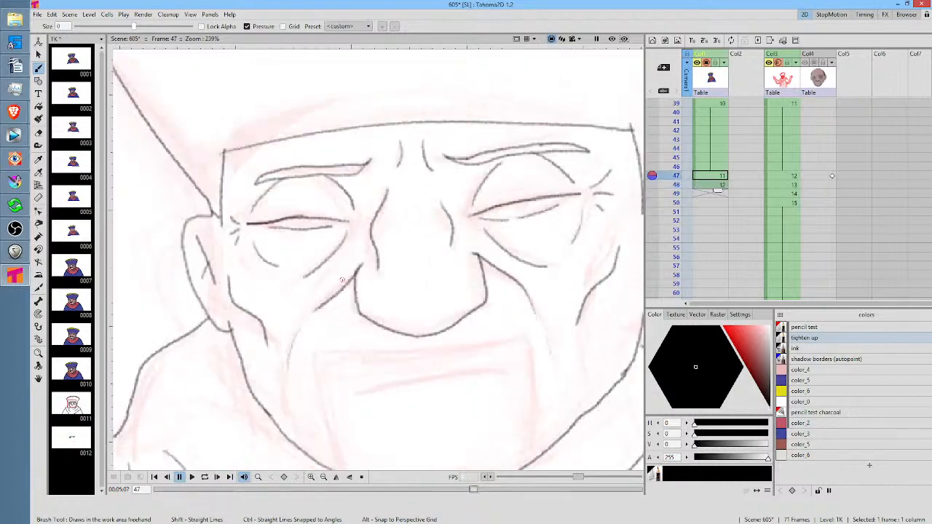
key(Down)
key(Up)
key(Down)
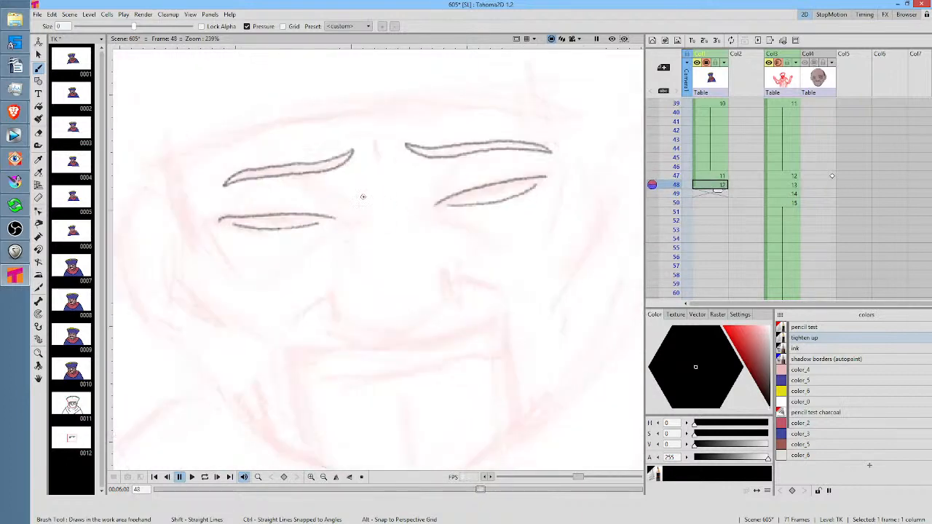
drag(363, 191, 355, 246)
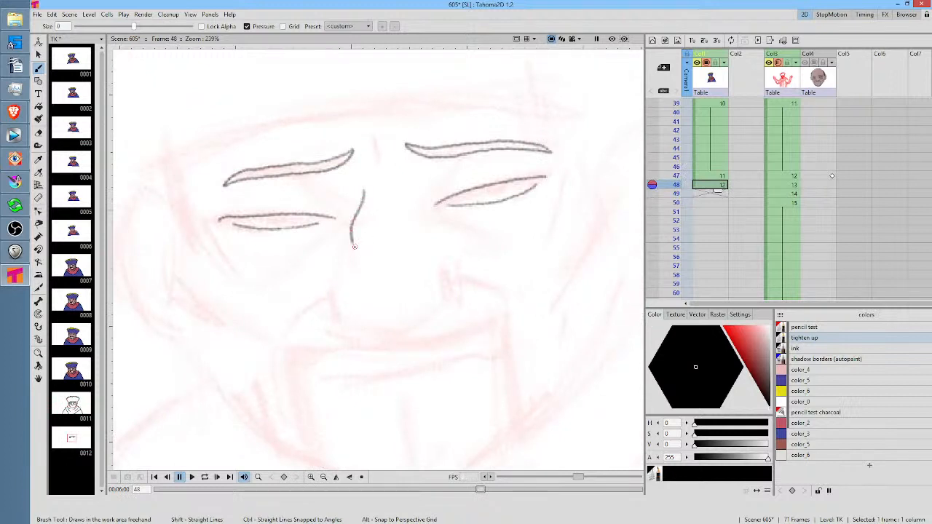
Turn on a fixed onion skin for frame 47, and draw the curves of both nostril wings at frame 48
click(653, 176)
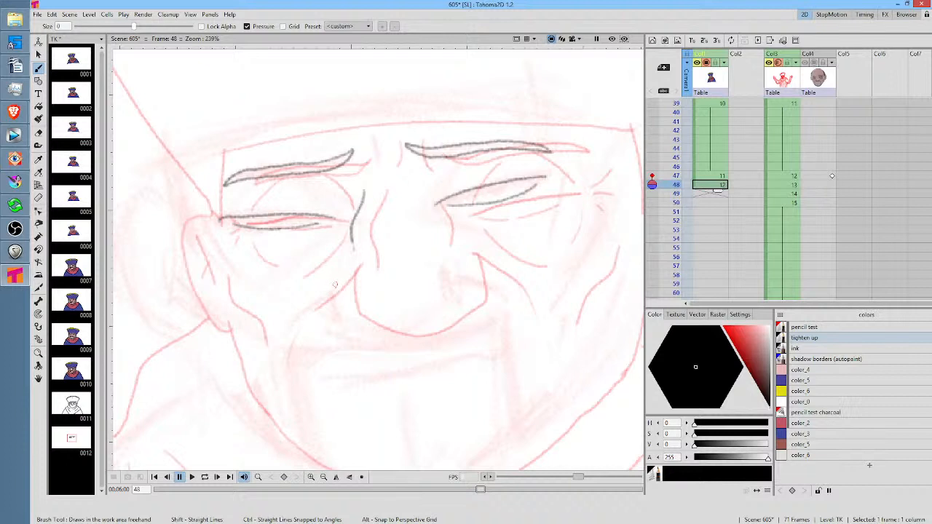
drag(335, 285, 353, 324)
drag(460, 269, 464, 298)
drag(521, 252, 491, 271)
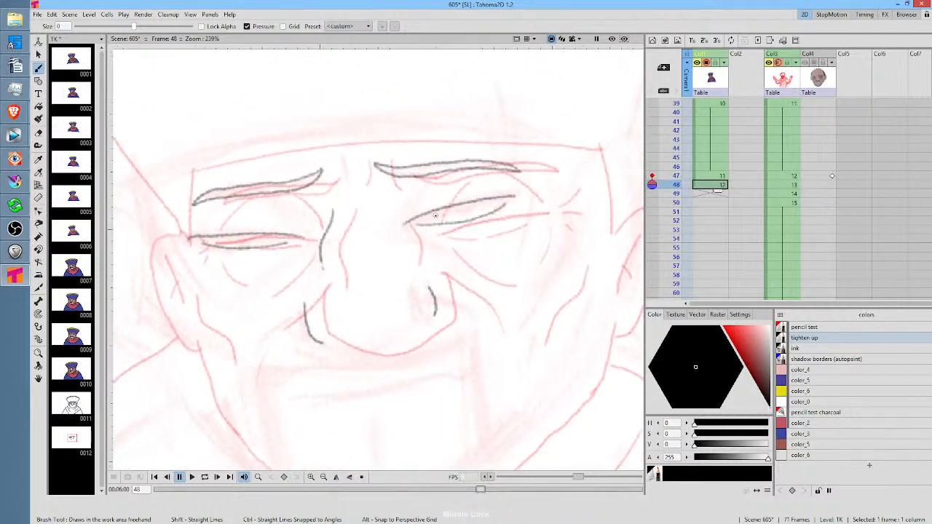
Draw the hat's lower edge as a long arc above the eyebrows at frame 48, and turn off frame 47's onion skin
drag(345, 233, 379, 263)
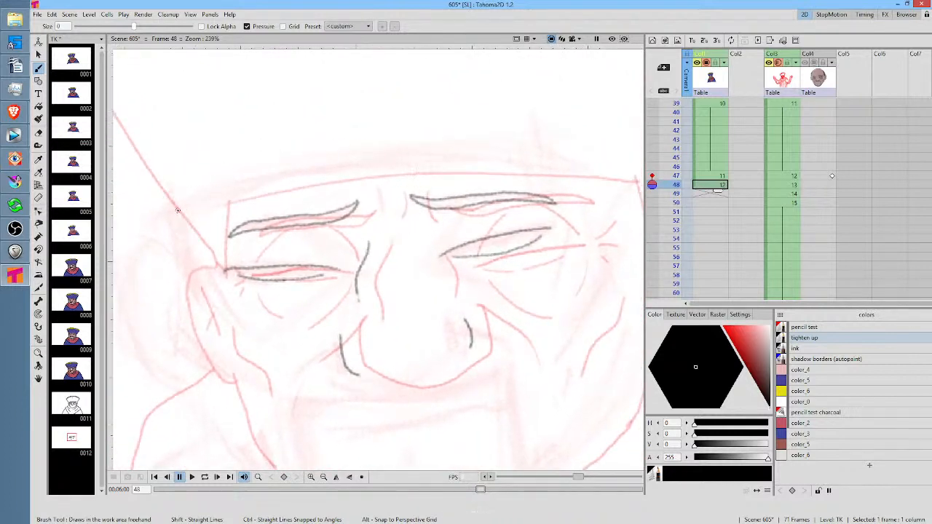
mouse_move(178, 208)
mouse_down()
mouse_move(284, 174)
mouse_move(532, 156)
mouse_move(569, 164)
mouse_up()
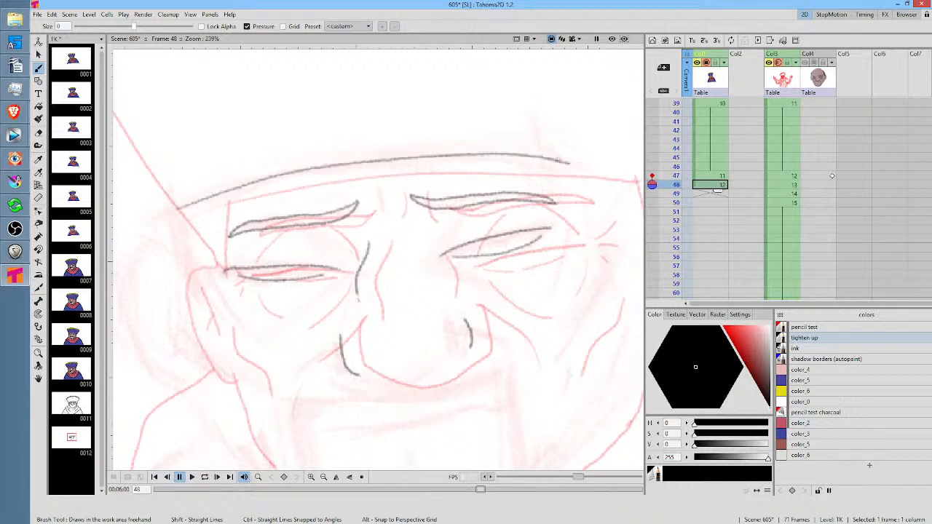
key(ctrl+z)
mouse_move(173, 208)
mouse_down()
mouse_move(340, 162)
mouse_move(586, 155)
mouse_up()
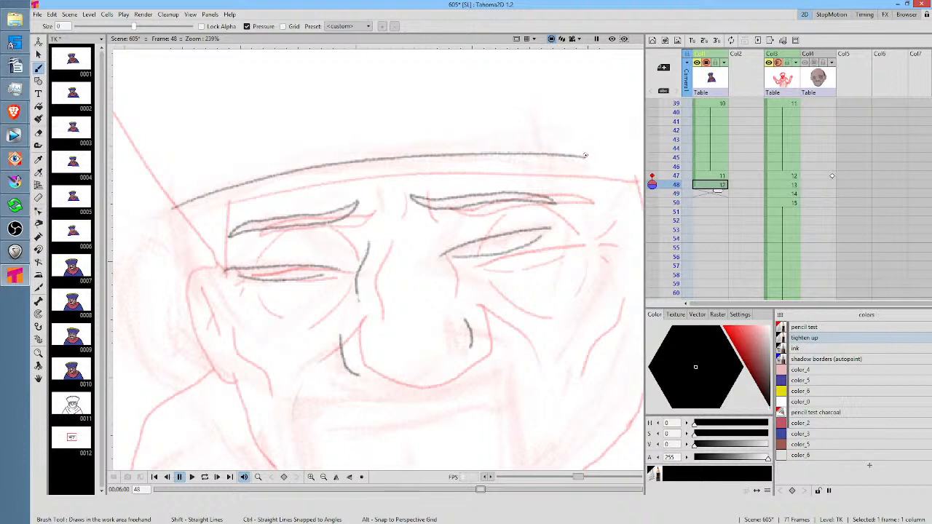
click(652, 177)
Compare with frame 47, and draw the upper eyelid creases between both eyes and eyebrows at frame 48
mouse_move(520, 296)
mouse_down()
mouse_move(501, 249)
mouse_move(510, 247)
mouse_up()
key(Up)
key(Down)
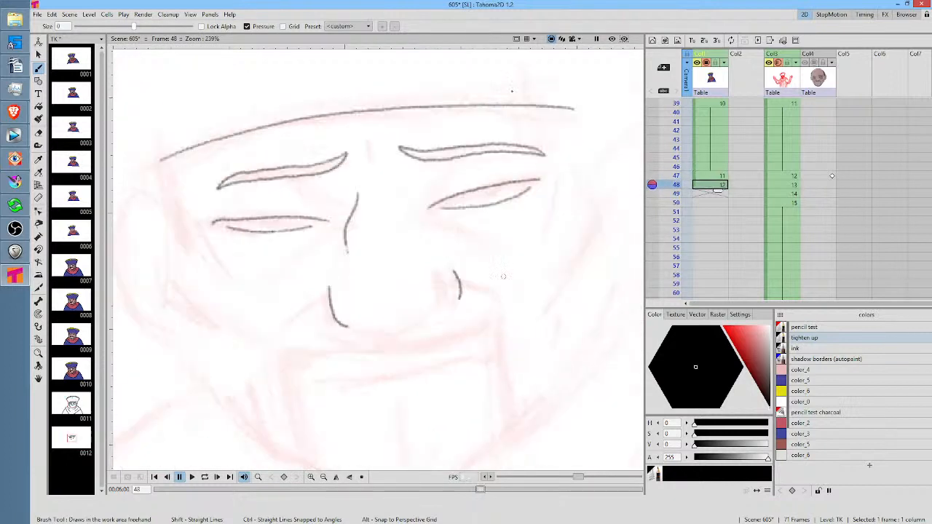
mouse_move(432, 194)
mouse_down()
mouse_move(467, 159)
mouse_move(530, 166)
mouse_up()
key(Up)
key(Down)
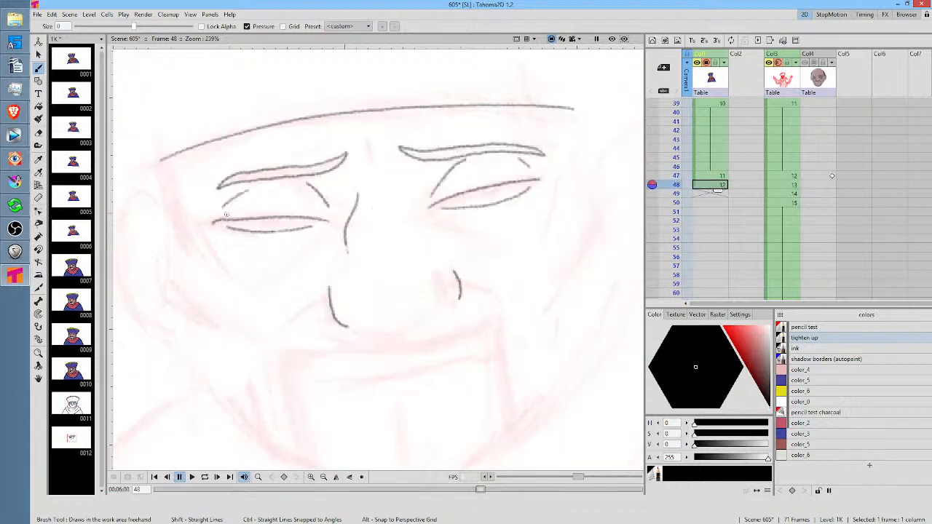
Draw the under-eye crease lines below both eyes at frame 48, comparing with frame 47
drag(223, 239, 250, 270)
key(Up)
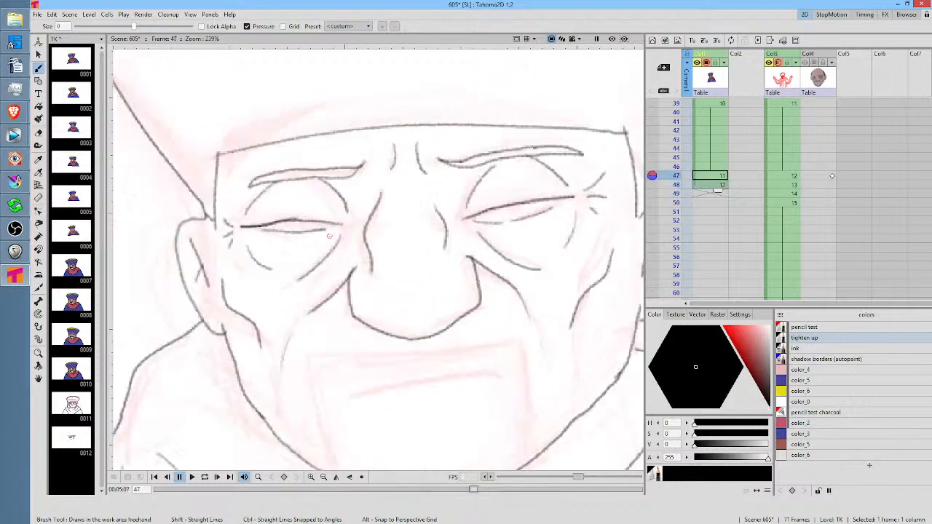
key(Down)
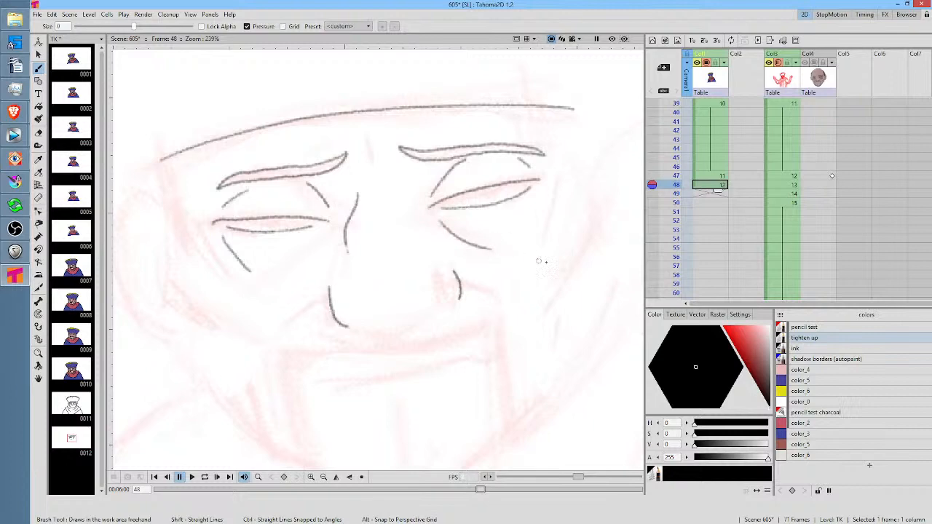
Flip between frames 47 and 48, and draw the short wrinkles at the outer corners of both eyes at frame 48
key(Up)
key(Down)
key(Up)
key(Down)
mouse_move(551, 175)
mouse_down()
mouse_move(563, 155)
mouse_move(564, 183)
mouse_up()
key(Up)
key(Down)
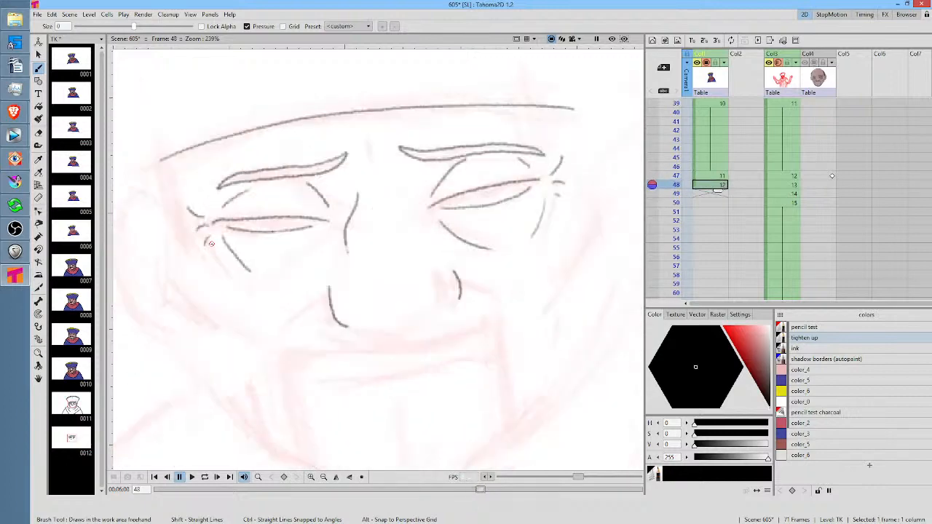
Draw the right side of the nose bridge and the nose tip's curve joining both nostril wings at frame 48
drag(407, 203, 420, 236)
key(Up)
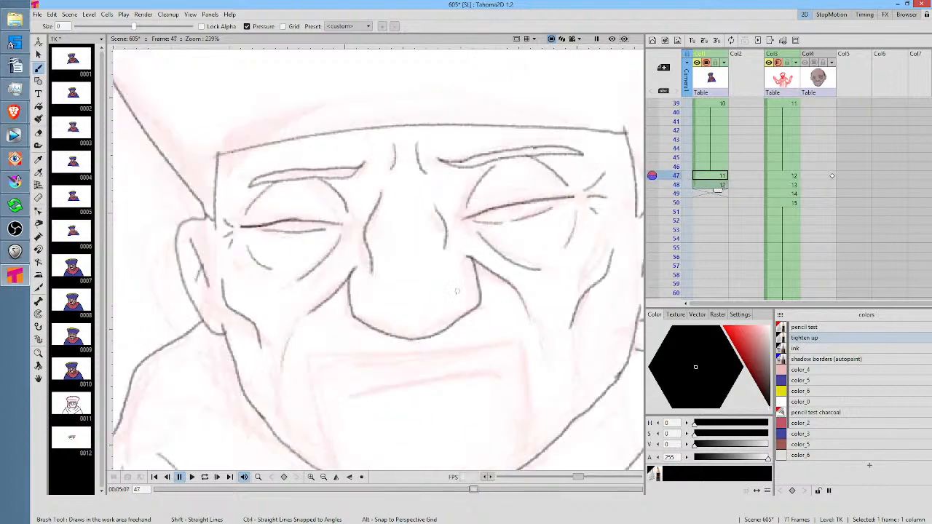
key(Down)
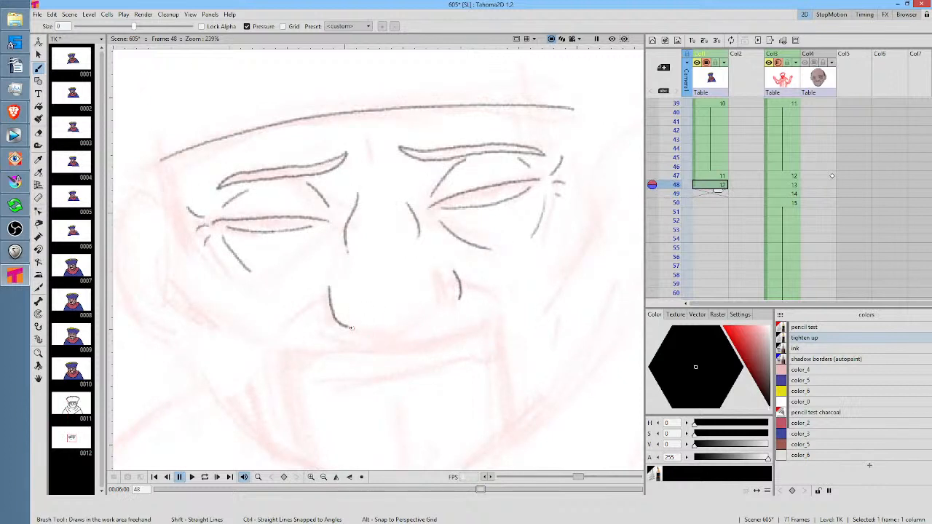
mouse_move(349, 327)
mouse_down()
mouse_move(389, 340)
mouse_move(426, 332)
mouse_move(458, 297)
mouse_up()
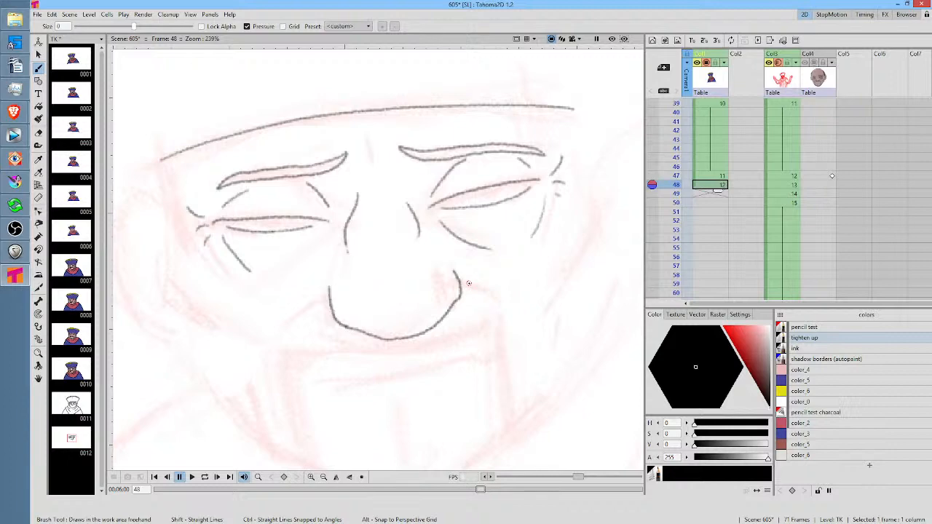
Compare with frame 47, and draw the upper cheek folds running outward from both nostril wings at frame 48
drag(547, 294, 553, 223)
key(comma)
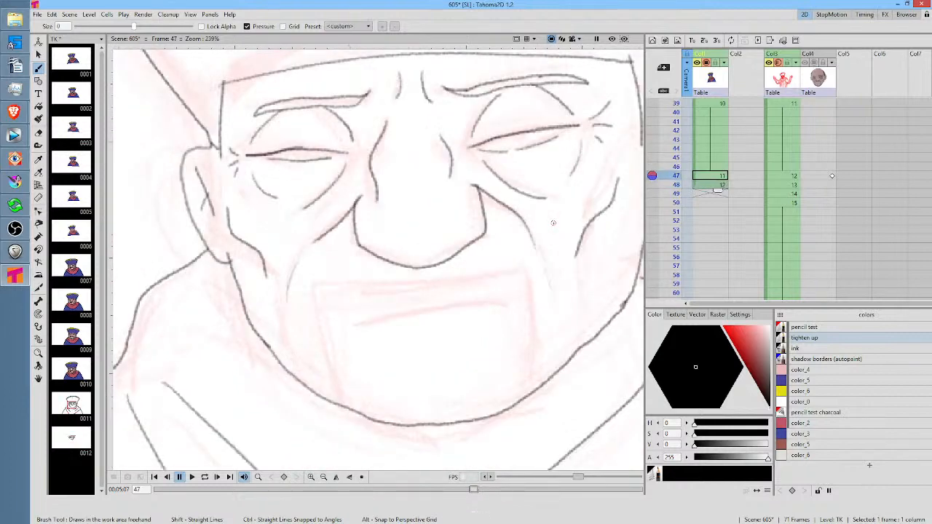
key(period)
key(comma)
key(period)
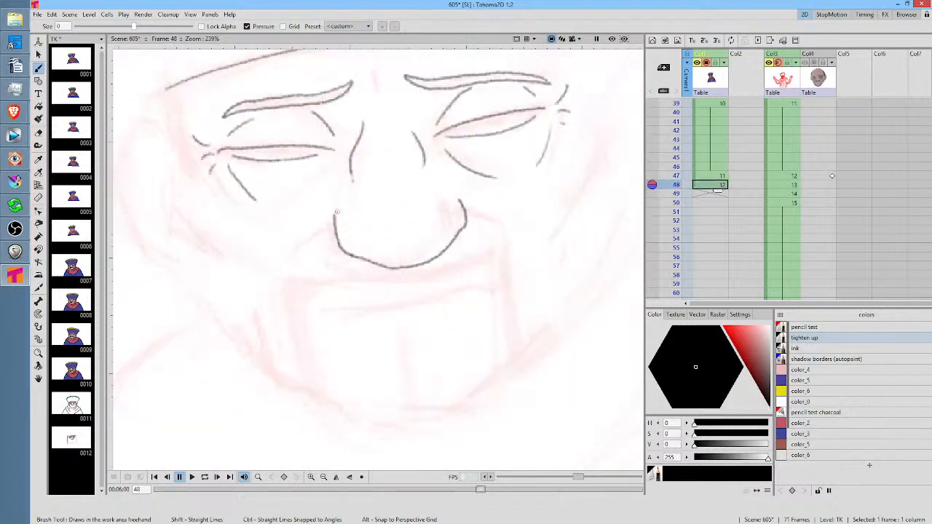
drag(334, 215, 286, 255)
drag(456, 200, 513, 223)
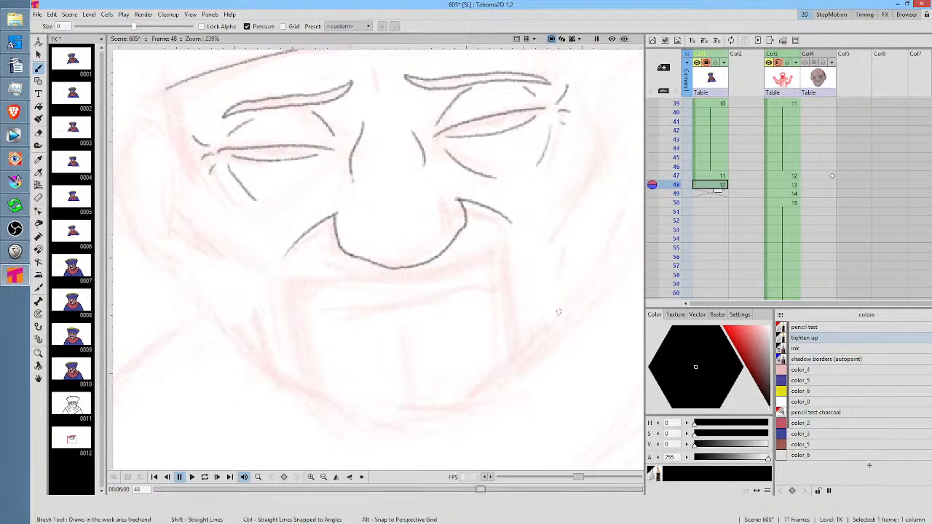
key(comma)
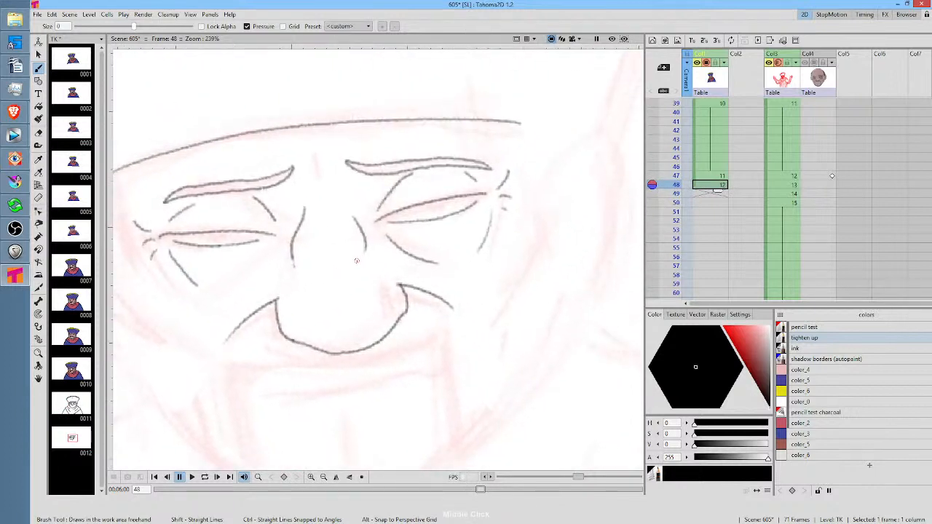
key(period)
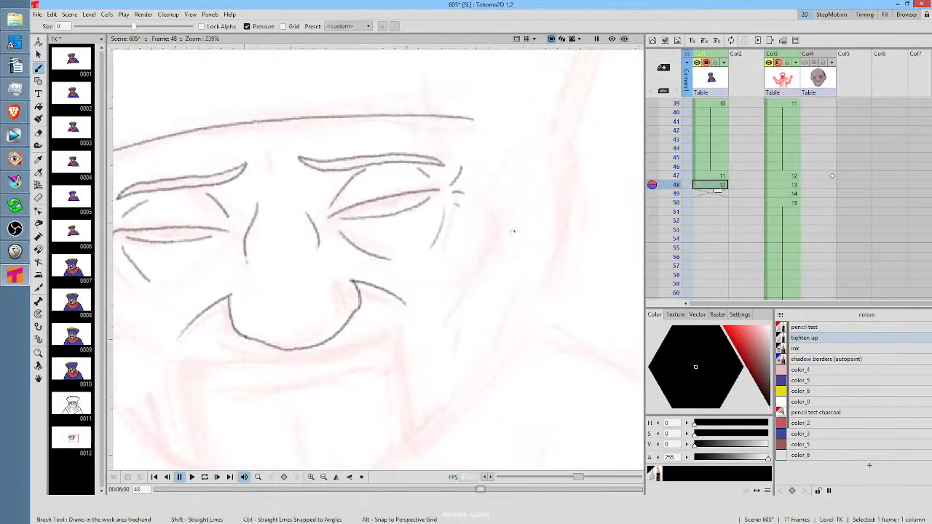
Copy the right ear from frame 47 with a freehand selection and paste it into frame 48
click(716, 177)
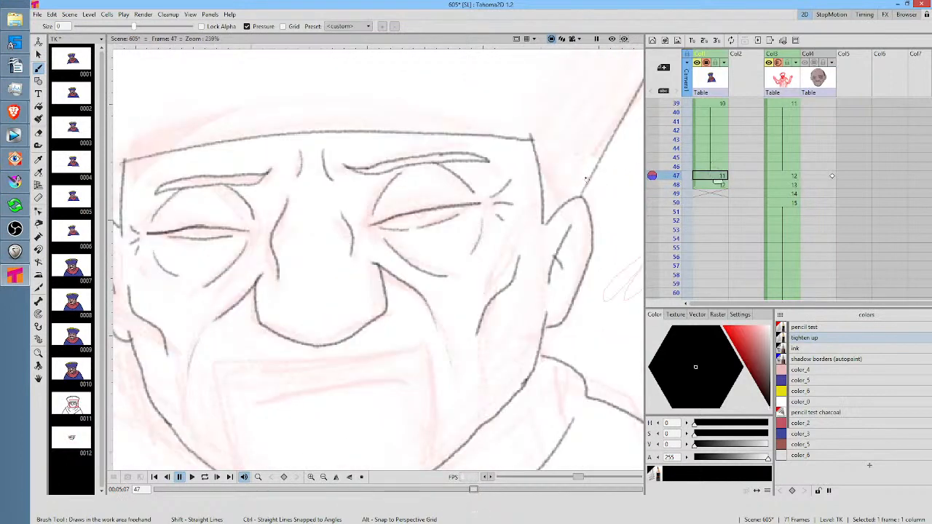
key(s)
mouse_move(603, 196)
mouse_down()
mouse_move(550, 214)
mouse_move(537, 275)
mouse_move(558, 338)
mouse_move(609, 195)
mouse_up()
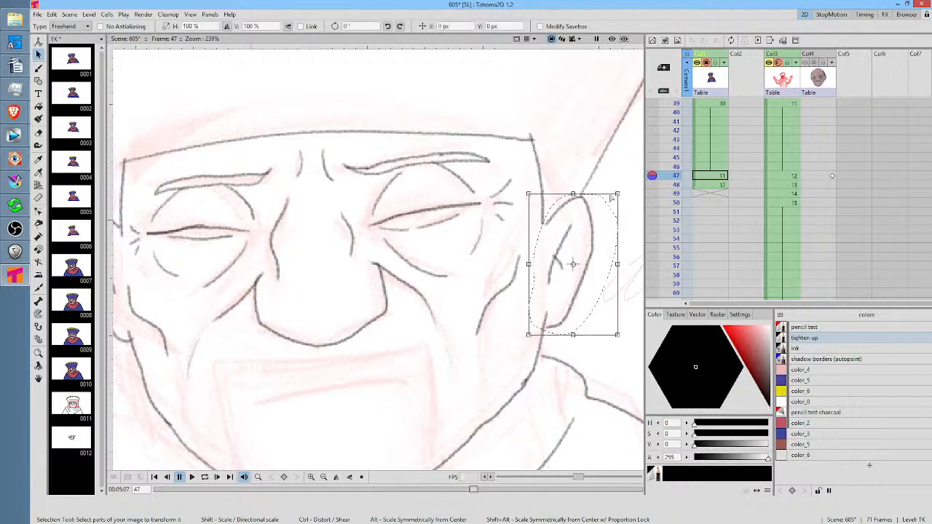
click(716, 185)
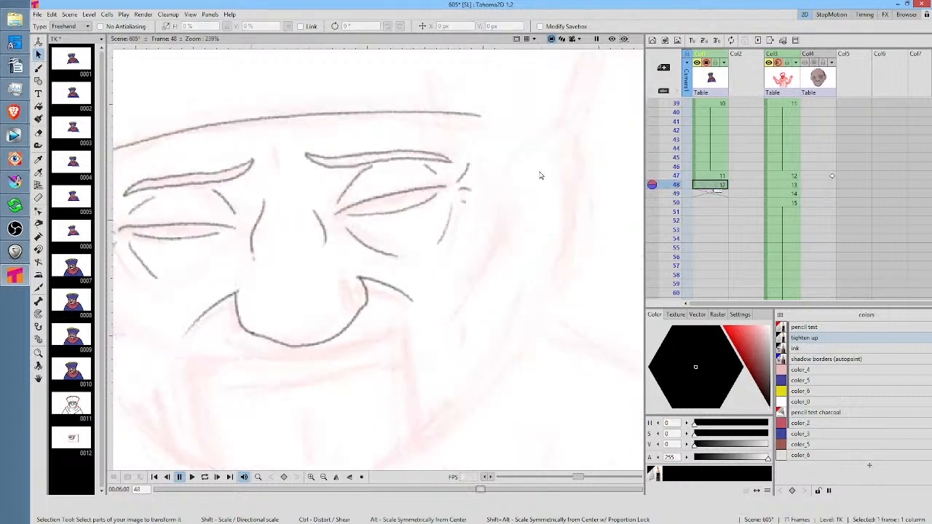
key(ctrl+v)
Move the pasted ear onto the sketched ear at frame 48 and scale it uniformly to 104.5%
drag(577, 225, 562, 168)
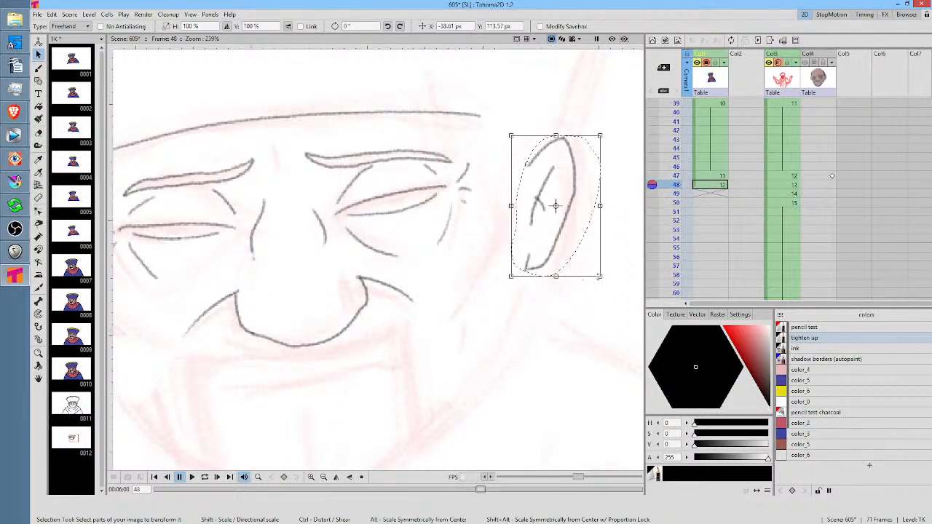
drag(600, 277, 603, 283)
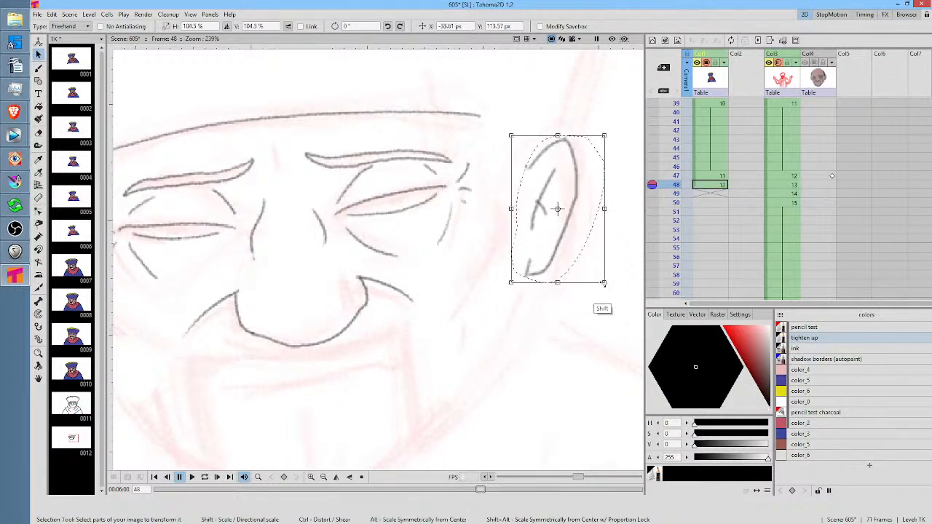
drag(562, 204, 566, 192)
scroll(517, 211, down, 2)
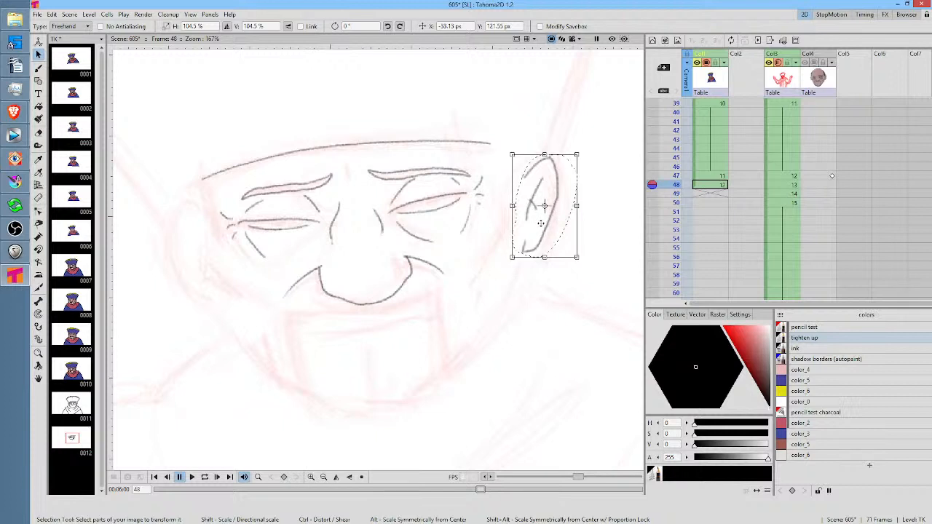
Paste a second ear at frame 48, mirror it to -100% horizontally, rotate it about 10.89°, and fit it onto the sketched left ear
mouse_move(541, 224)
mouse_down()
mouse_move(521, 233)
mouse_move(539, 225)
mouse_up()
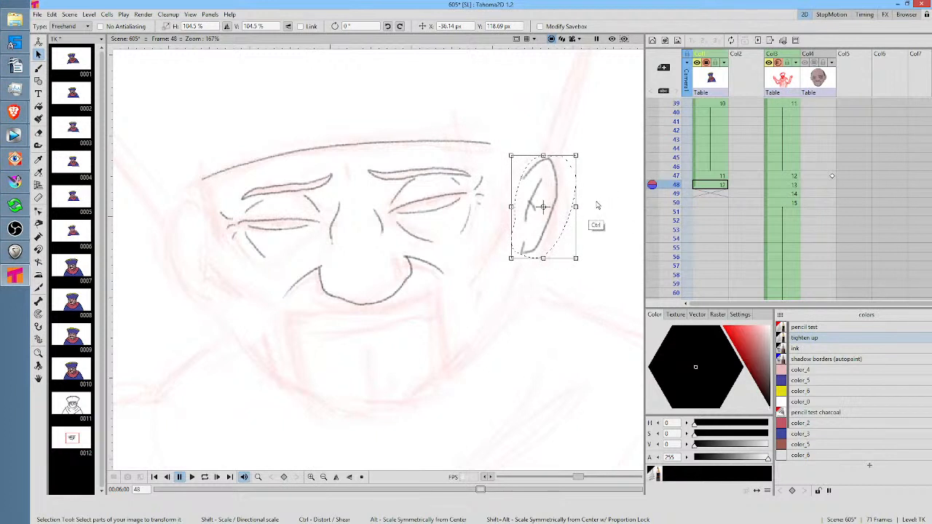
key(ctrl+v)
mouse_move(372, 282)
mouse_down()
mouse_move(191, 347)
mouse_move(146, 352)
mouse_up()
click(212, 24)
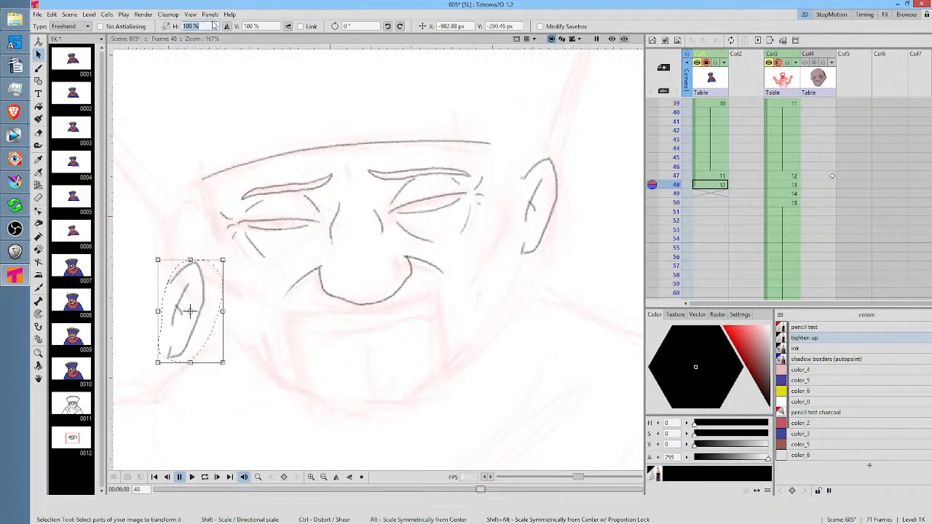
text(-100)
key(Return)
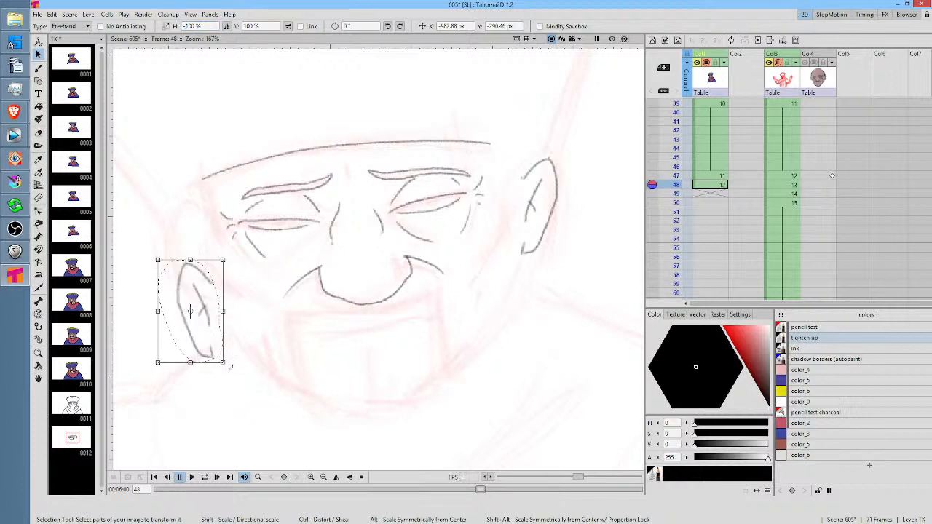
drag(234, 363, 240, 353)
drag(206, 318, 203, 256)
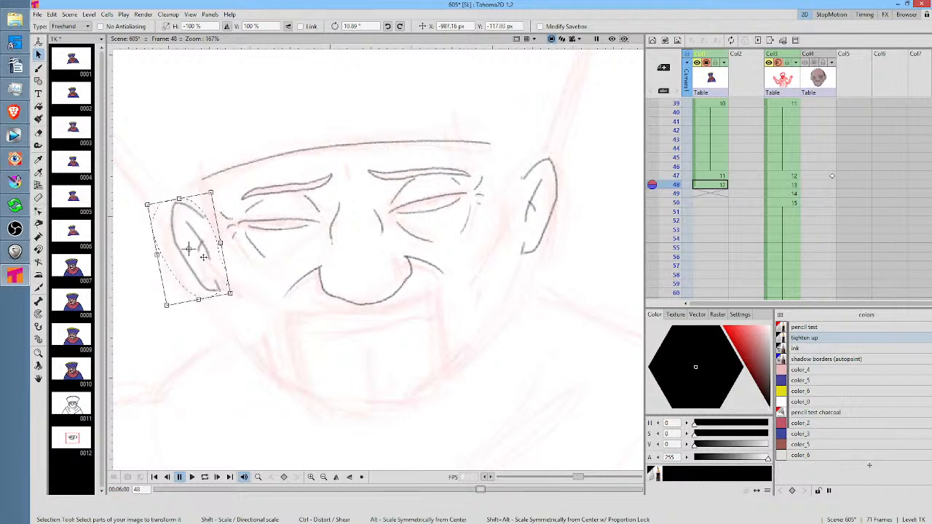
Overlay frame 47 as onion skin and draw the cheekbone contour beside the right ear at frame 48
key(b)
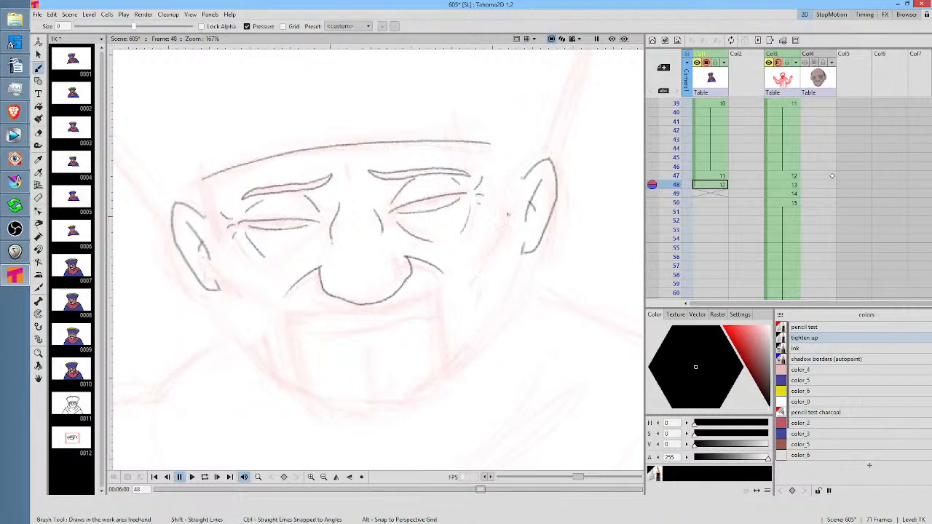
click(652, 177)
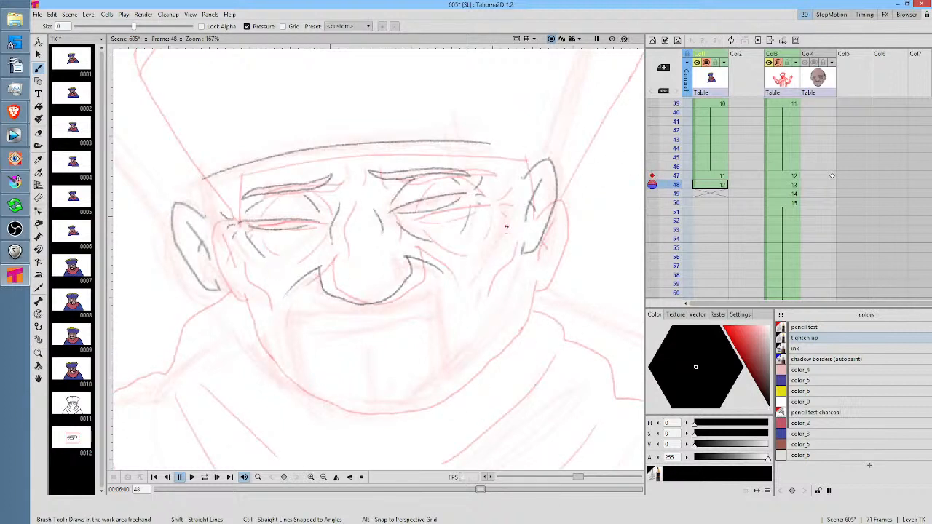
drag(510, 230, 488, 281)
key(comma)
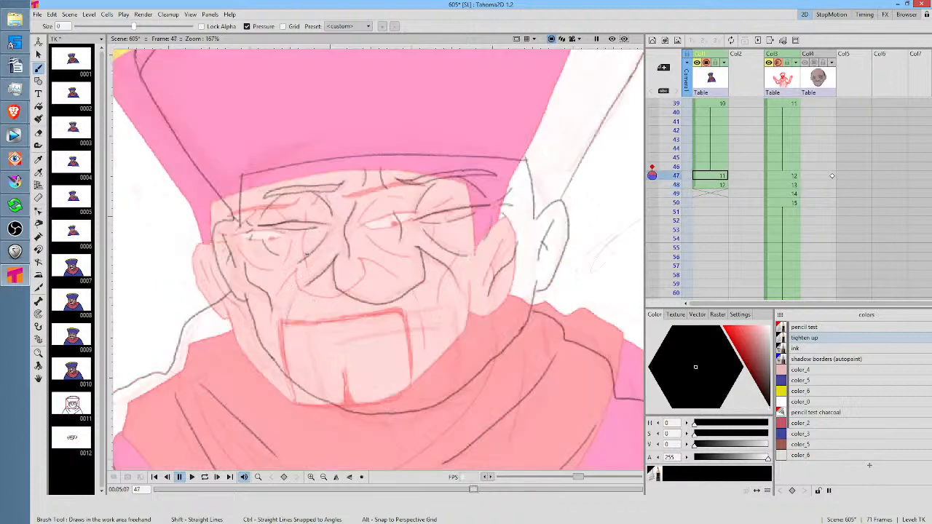
key(period)
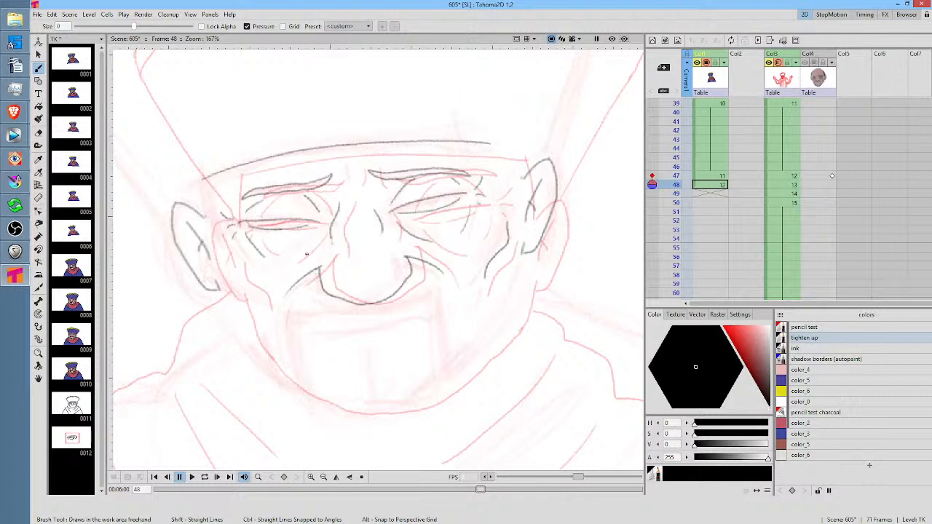
Remove frame 47's onion skin and draw the cheekbone contour beside the left ear at frame 48, comparing with frame 47
key(comma)
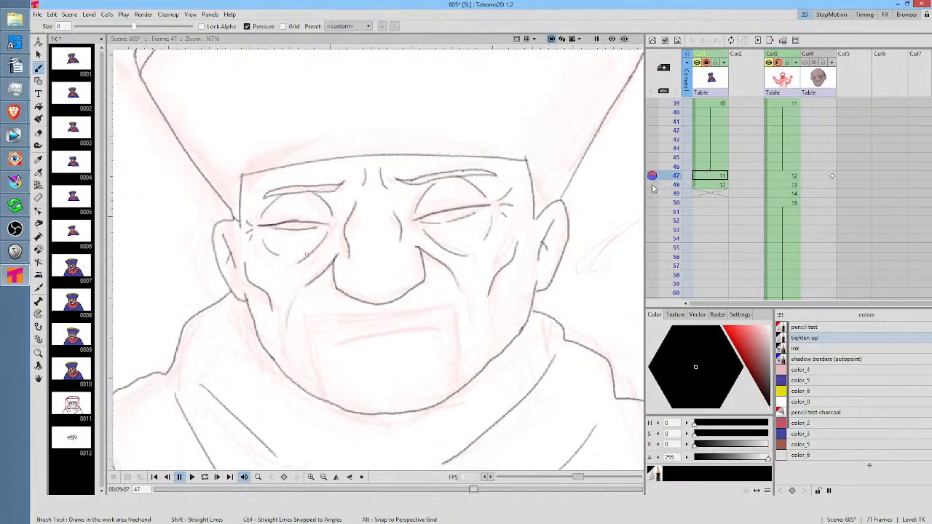
key(period)
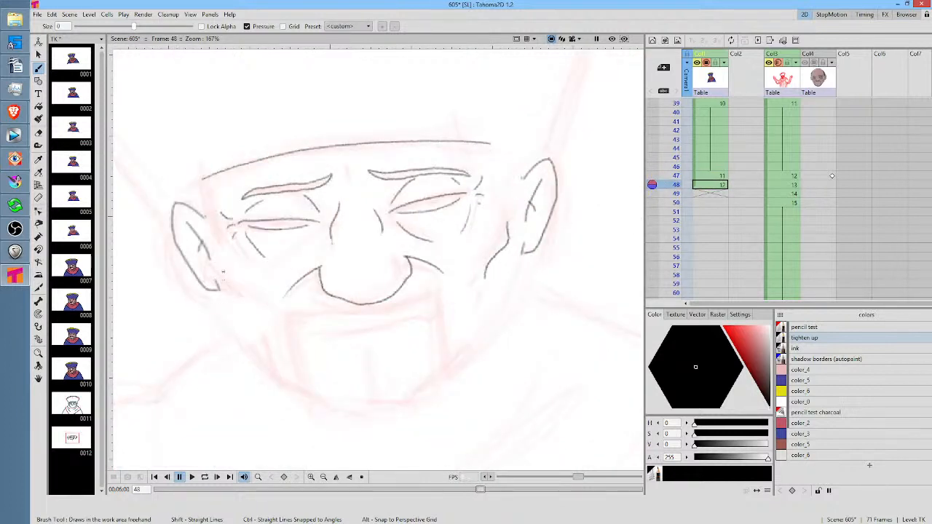
key(comma)
key(period)
mouse_move(220, 268)
mouse_down()
mouse_move(232, 288)
mouse_move(257, 298)
mouse_up()
key(comma)
key(period)
key(comma)
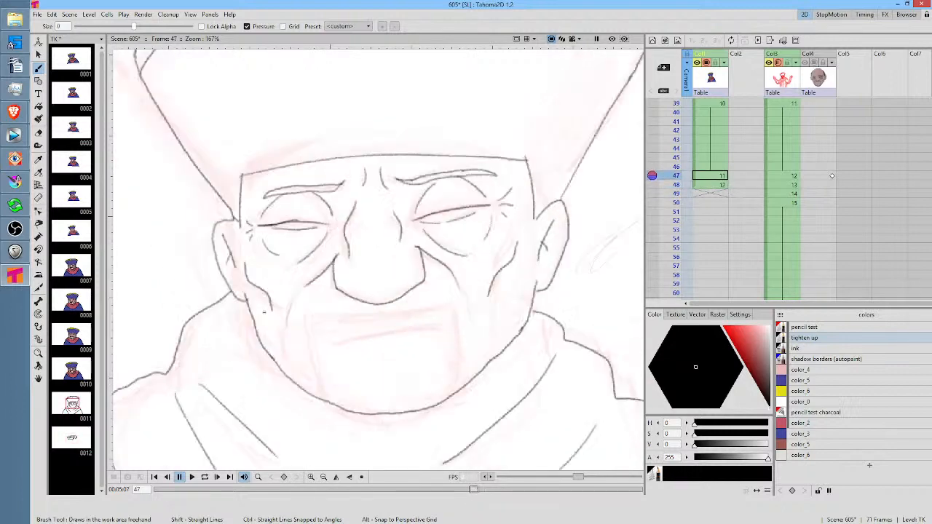
key(period)
key(comma)
key(period)
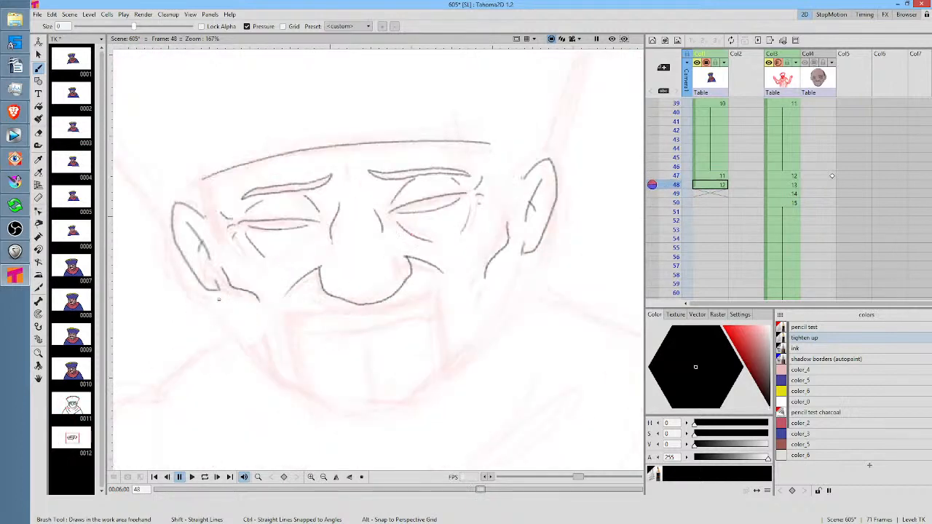
Copy the jaw line from frame 47 with a freehand selection and paste it into frame 48
key(comma)
key(period)
key(comma)
key(s)
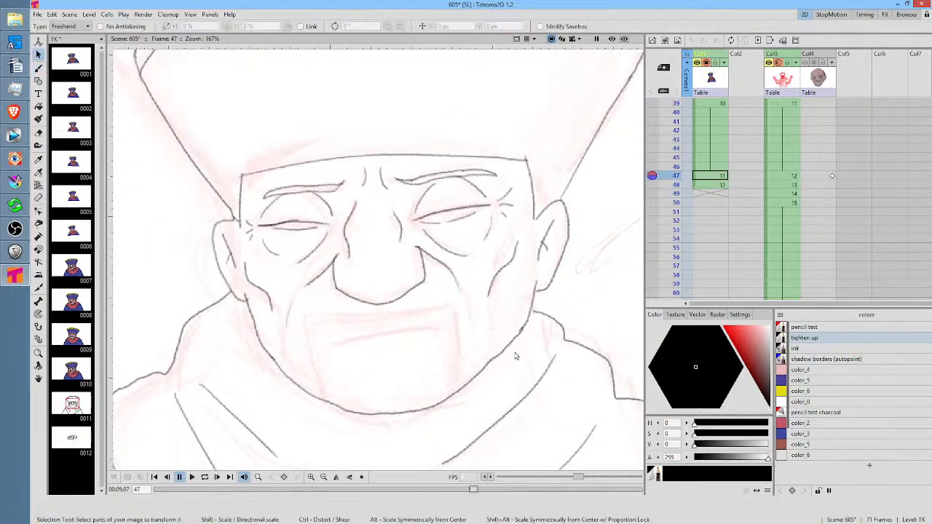
mouse_move(515, 356)
mouse_down()
mouse_move(536, 296)
mouse_move(388, 362)
mouse_move(249, 308)
mouse_move(283, 403)
mouse_move(390, 421)
mouse_move(448, 416)
mouse_move(501, 383)
mouse_move(520, 348)
mouse_up()
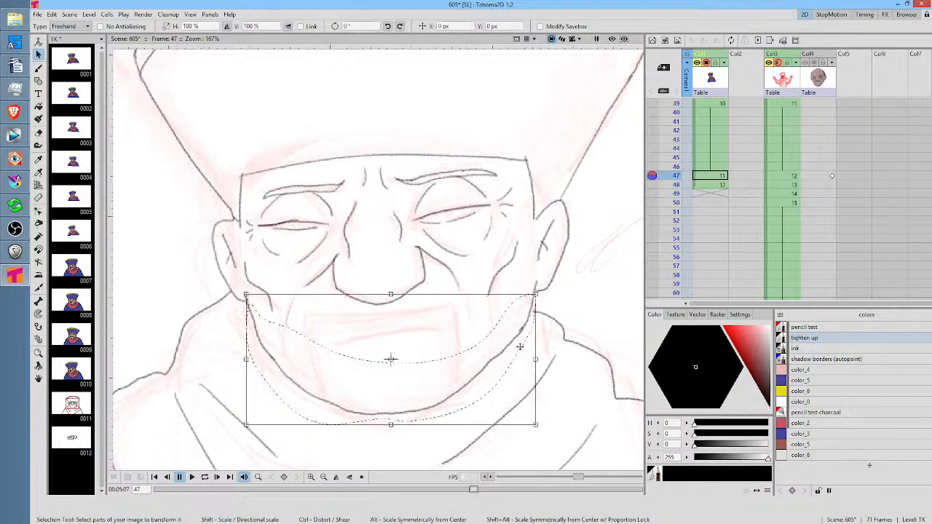
key(period)
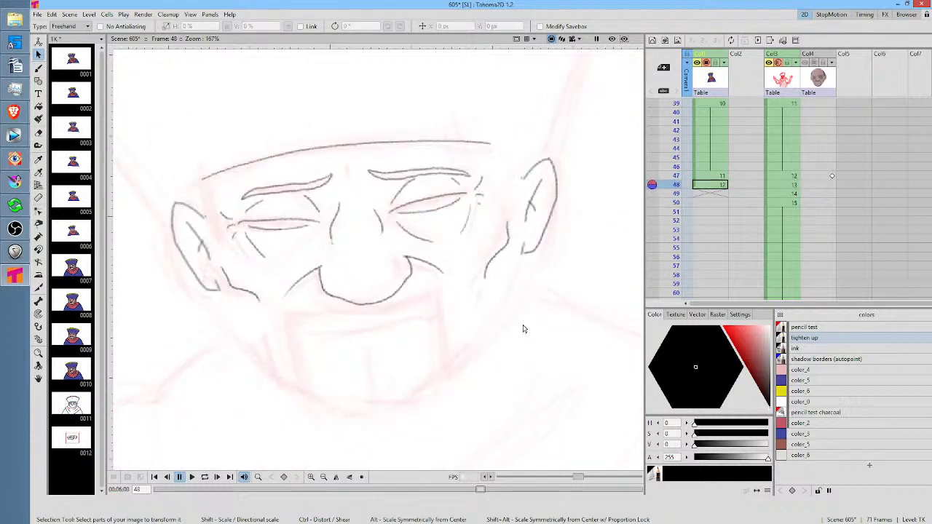
key(ctrl+v)
Rotate the pasted jaw line about 4.08°, fit it to the sketched chin, and join its ends to both ears
mouse_move(542, 289)
mouse_down()
mouse_move(535, 279)
mouse_move(525, 291)
mouse_up()
drag(505, 334, 488, 324)
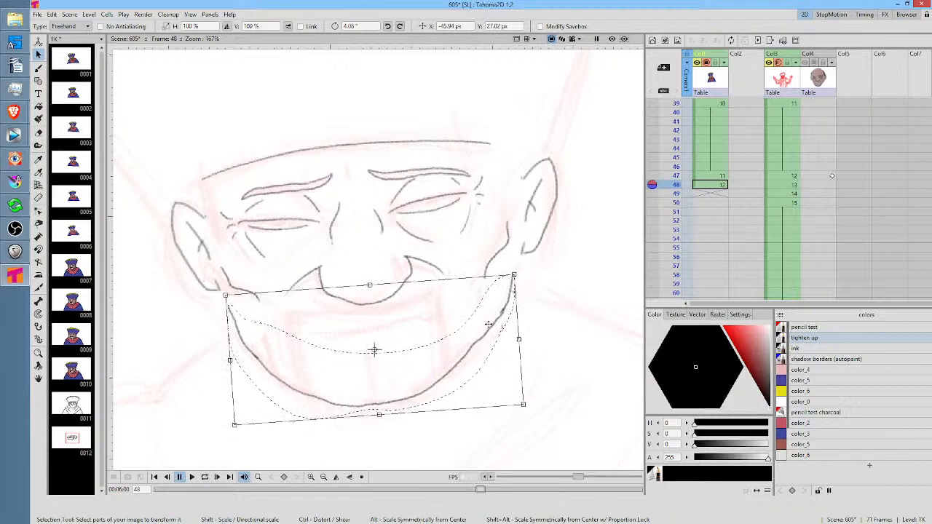
key(b)
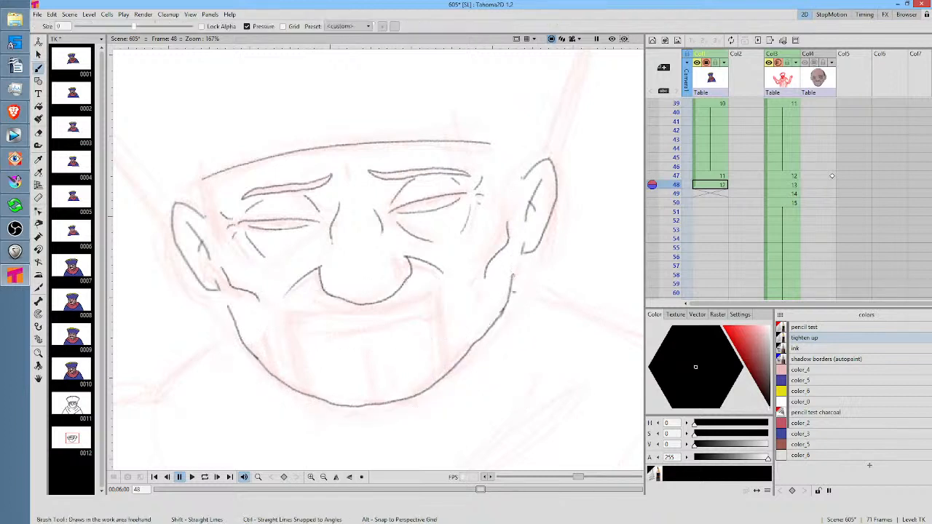
mouse_move(512, 277)
mouse_down()
mouse_move(522, 249)
mouse_move(513, 283)
mouse_up()
drag(219, 289, 229, 306)
Draw the right temple edge down to the ear at frame 48 and extend the hat's lower edge to meet it
drag(478, 217, 481, 254)
key(Up)
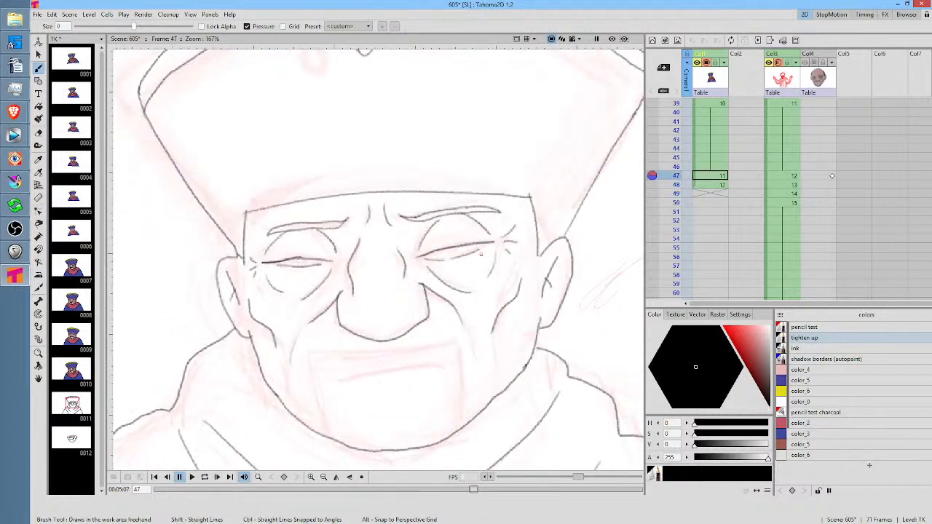
key(Down)
drag(501, 173, 521, 229)
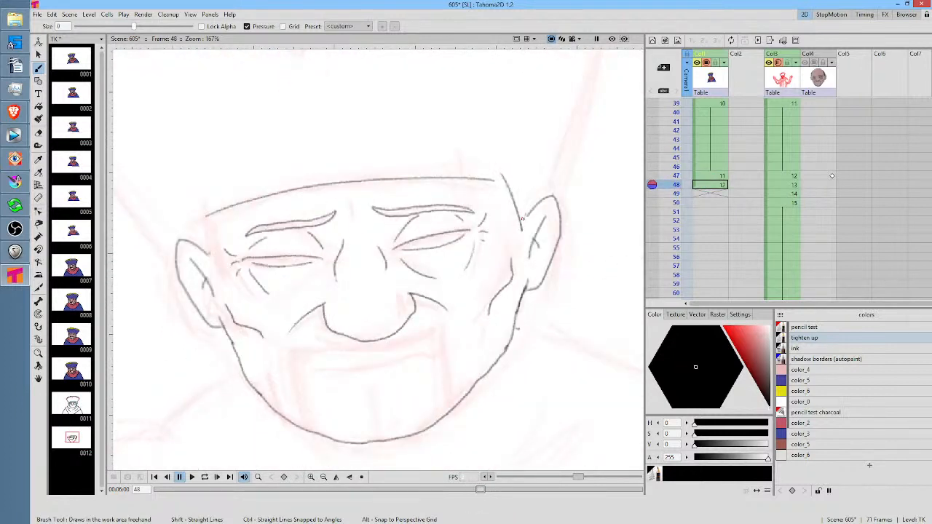
drag(493, 179, 510, 182)
Draw the left temple edge from the hat's lower edge to the ear at frame 48 and erase the overshooting corner
key(Up)
key(Down)
drag(206, 207, 212, 255)
key(e)
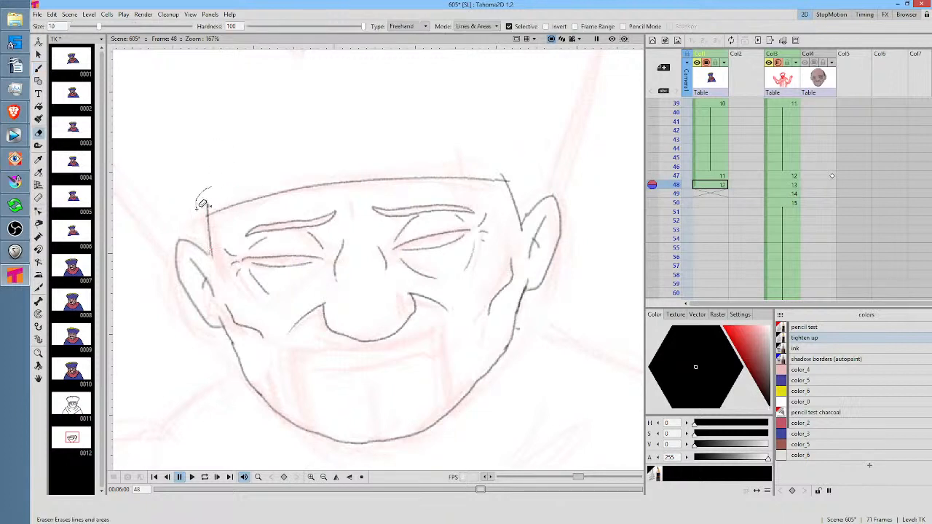
drag(200, 202, 213, 213)
Draw the left collar outline from the jaw out to the shoulder at frame 48, checking its shape against frame 47
scroll(523, 262, down, 4)
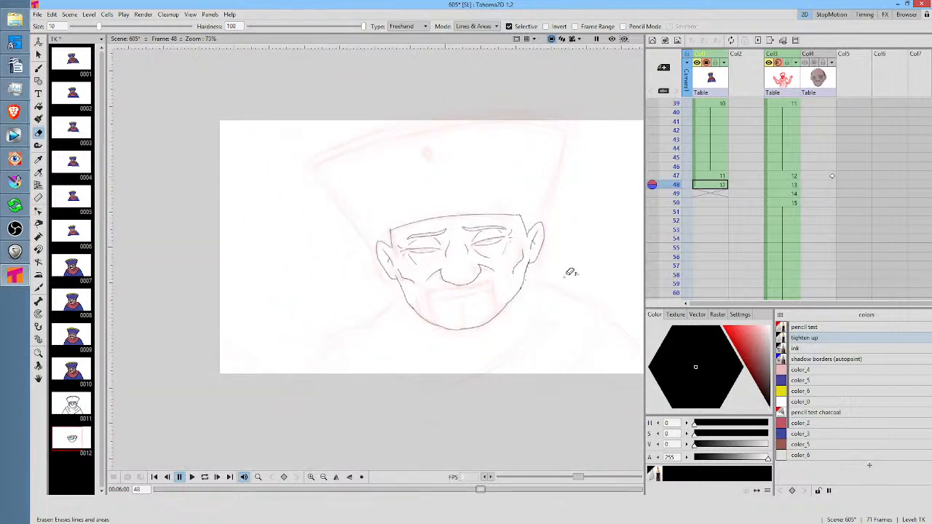
key(b)
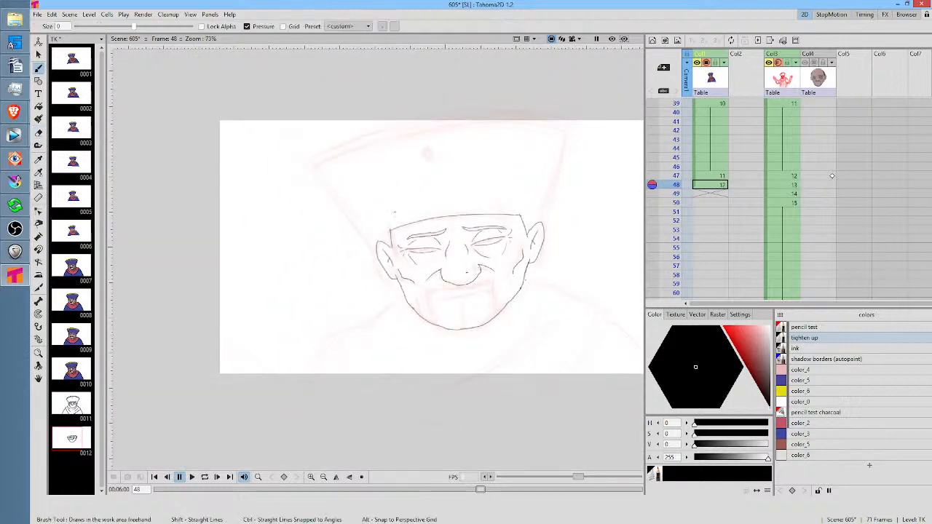
key(Up)
key(Down)
key(Up)
key(Down)
mouse_move(395, 287)
mouse_down()
mouse_move(373, 315)
mouse_move(354, 314)
mouse_up()
key(Up)
key(Down)
key(Up)
key(Down)
key(Up)
key(Down)
key(Up)
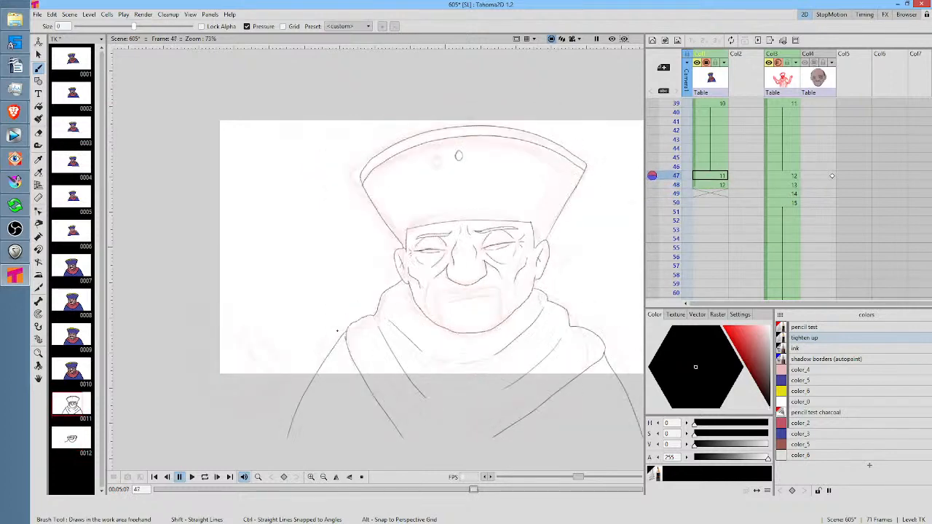
key(Down)
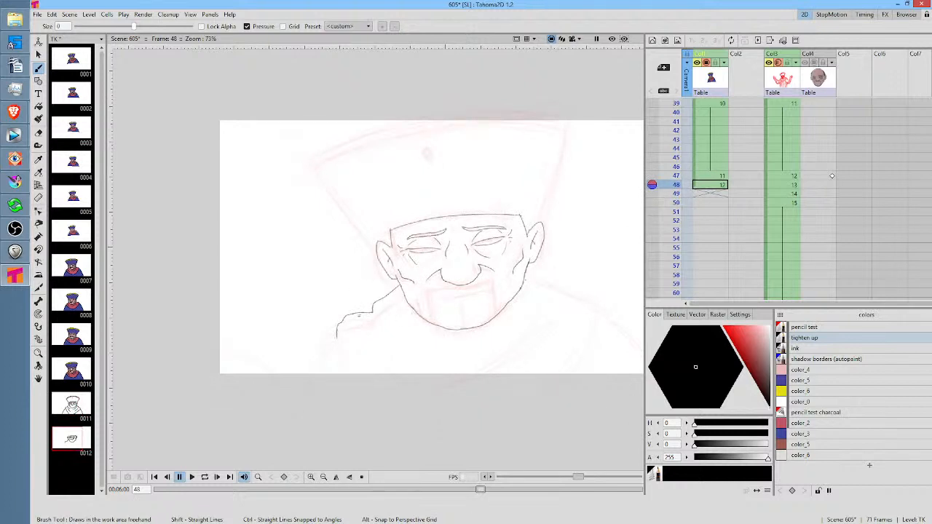
Erase and redraw the left collar outline's outer end at a slant, and draw the shawl's left edge down past the frame
key(a)
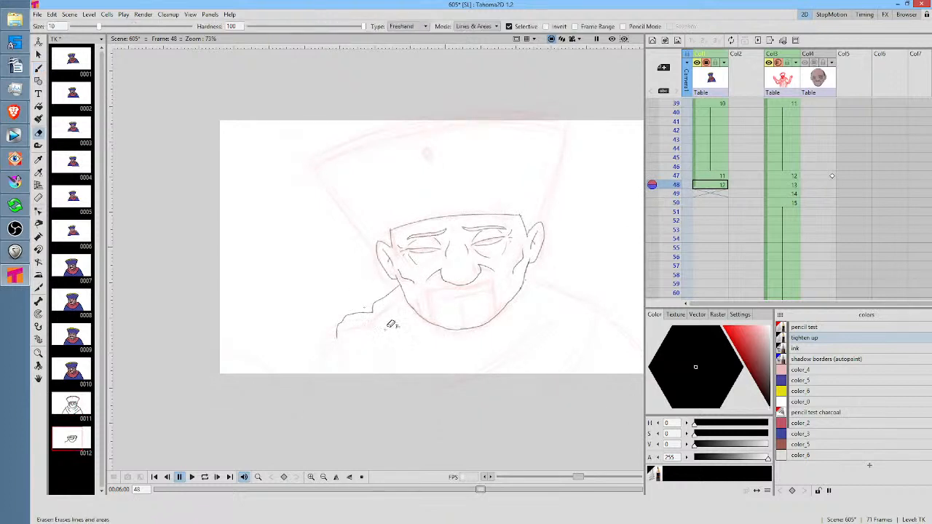
mouse_move(374, 323)
mouse_down()
mouse_move(341, 304)
mouse_move(375, 330)
mouse_move(359, 265)
mouse_move(368, 316)
mouse_move(342, 327)
mouse_up()
key(b)
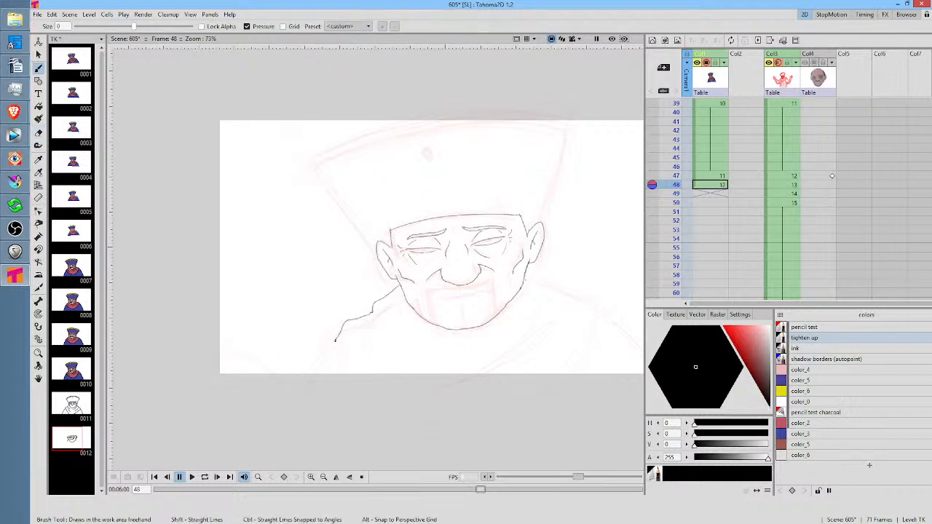
key(.)
drag(336, 338, 394, 437)
Draw the right collar outline from the jaw over the shoulder and down the shawl's right edge at frame 48
drag(503, 321, 411, 328)
key(.)
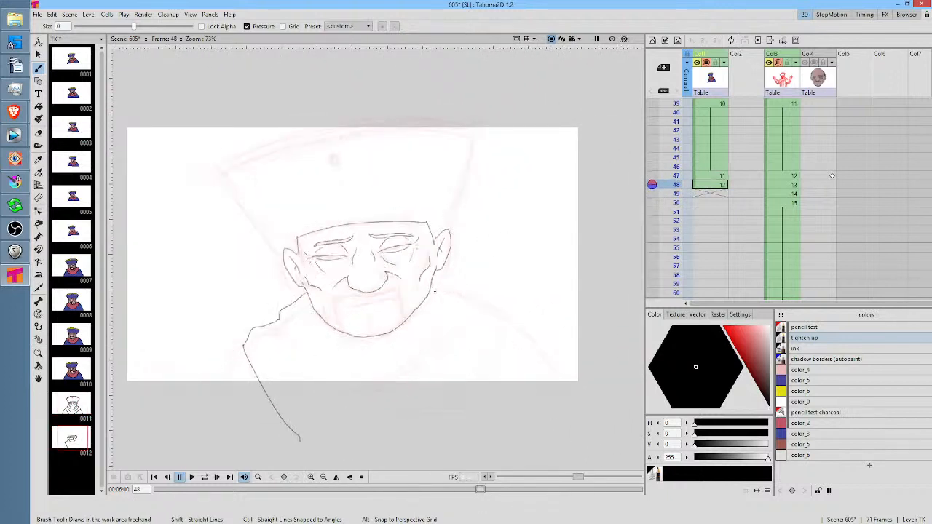
mouse_move(449, 298)
mouse_down()
mouse_move(504, 322)
mouse_move(510, 335)
mouse_up()
key(.)
key(.)
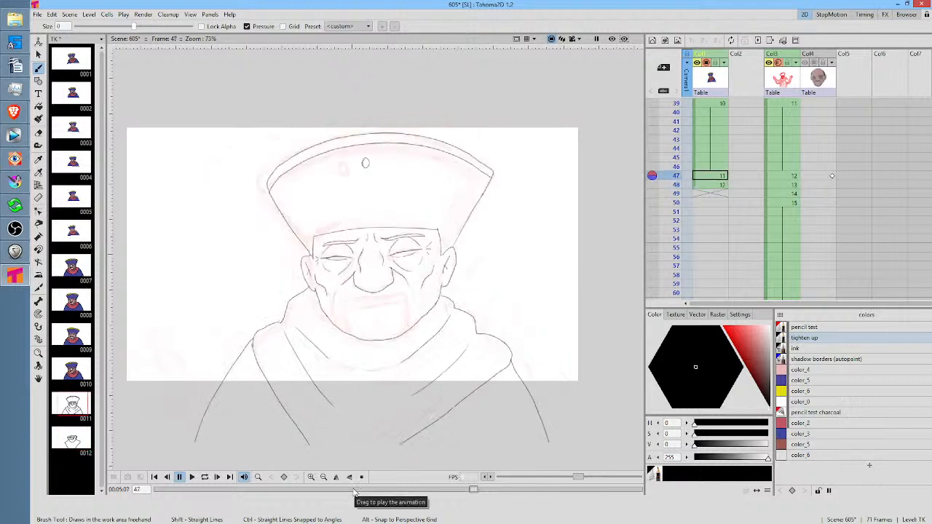
key(.)
Draw the inner fold lines on both sides of the shawl at frame 48
drag(472, 320, 436, 381)
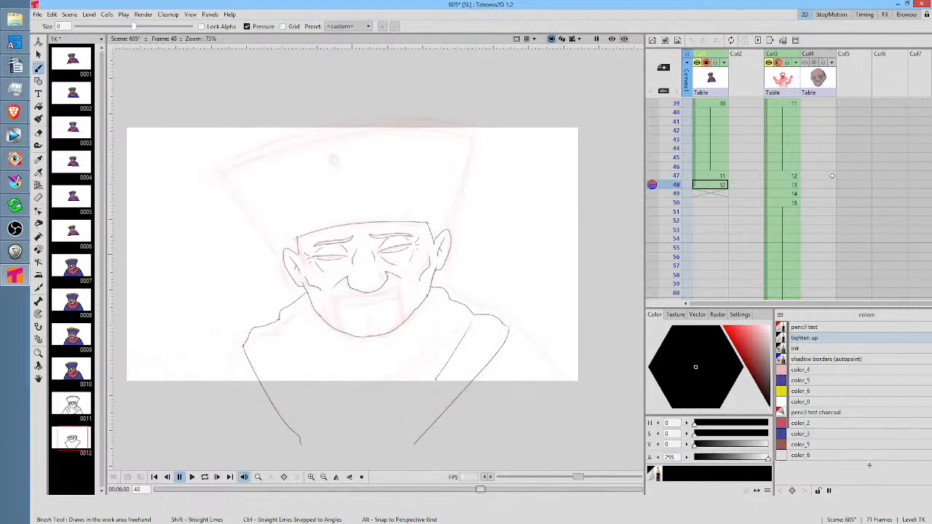
drag(444, 310, 397, 353)
mouse_move(283, 328)
mouse_down()
mouse_move(316, 361)
mouse_move(287, 373)
mouse_move(318, 418)
mouse_up()
key(.)
Draw the right and left outer shoulder lines running down past the frame at frame 48
key(.)
drag(510, 333, 562, 442)
key(.)
drag(245, 348, 205, 443)
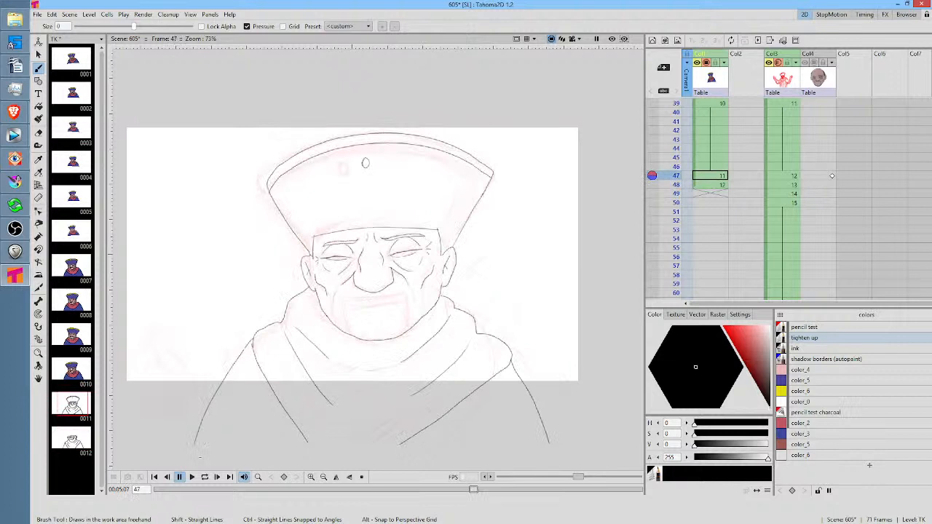
key(.)
Copy the hat from frame 47 with a freehand selection and paste it into frame 48
key(s)
mouse_move(532, 137)
mouse_down()
mouse_move(515, 116)
mouse_move(362, 84)
mouse_move(206, 184)
mouse_move(205, 254)
mouse_move(240, 274)
mouse_move(264, 252)
mouse_move(310, 254)
mouse_move(310, 231)
mouse_move(448, 210)
mouse_move(446, 244)
mouse_move(469, 248)
mouse_move(532, 137)
mouse_up()
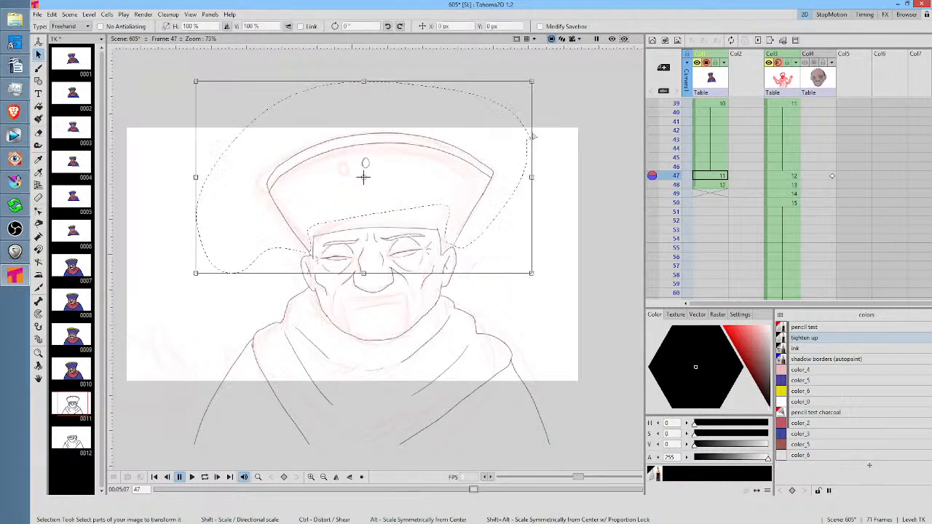
key(period)
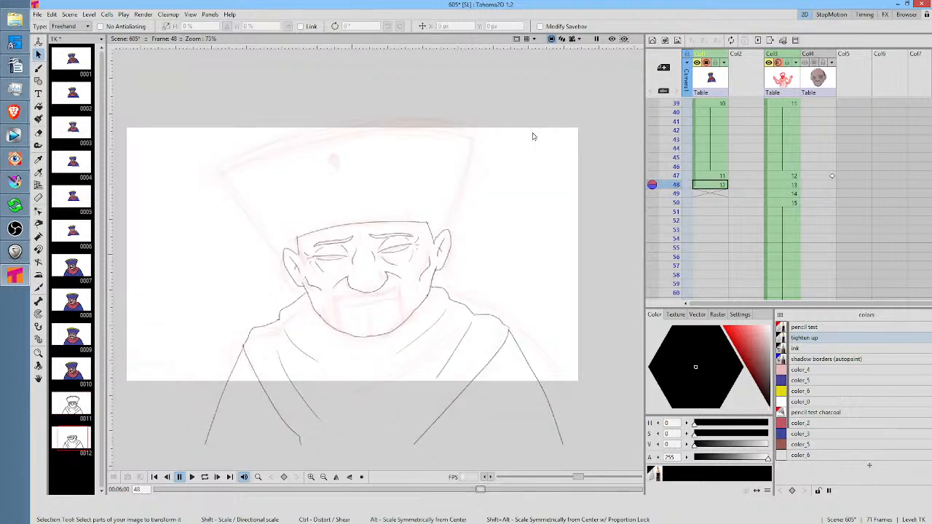
key(ctrl+v)
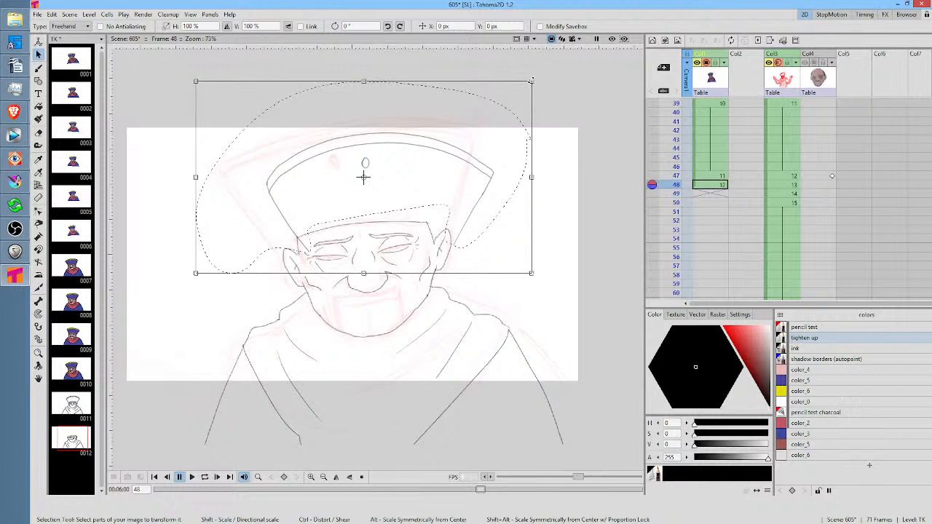
Scale the pasted hat to 105.61% at frame 48, distort its top edge and upper right corner, and move it onto the head sketch
drag(531, 80, 540, 75)
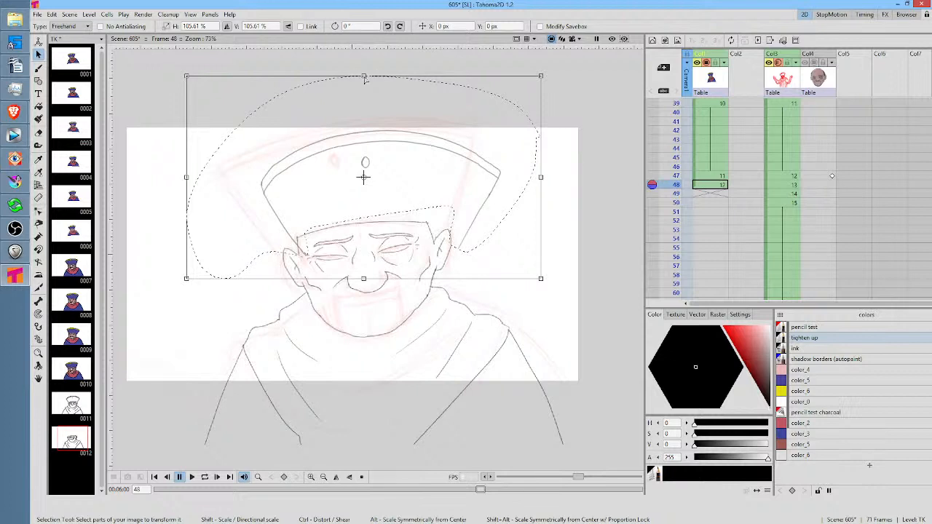
mouse_move(366, 79)
mouse_down()
mouse_move(366, 88)
mouse_move(368, 78)
mouse_up()
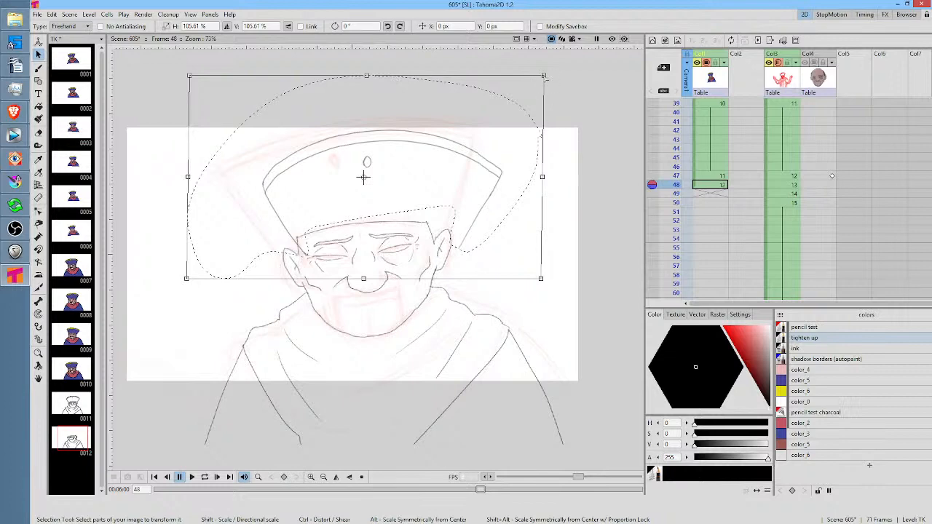
drag(544, 76, 530, 83)
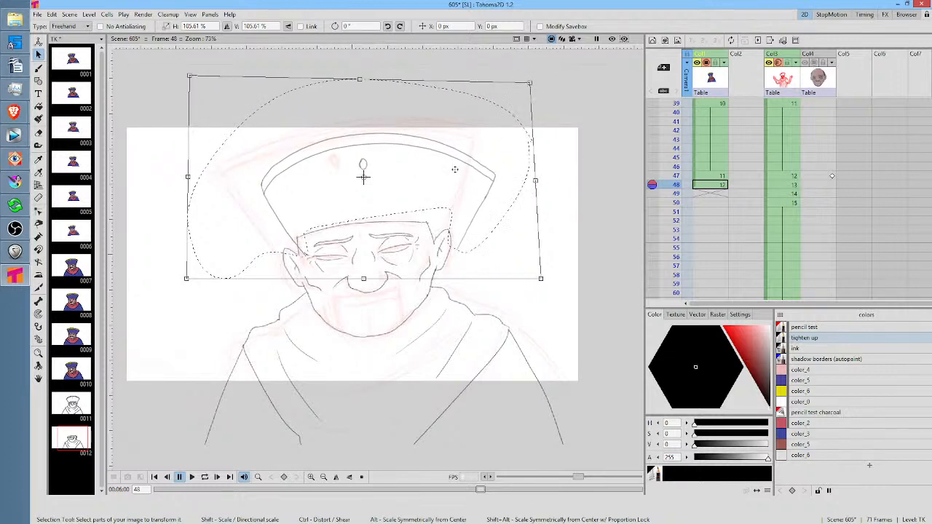
drag(434, 182, 413, 161)
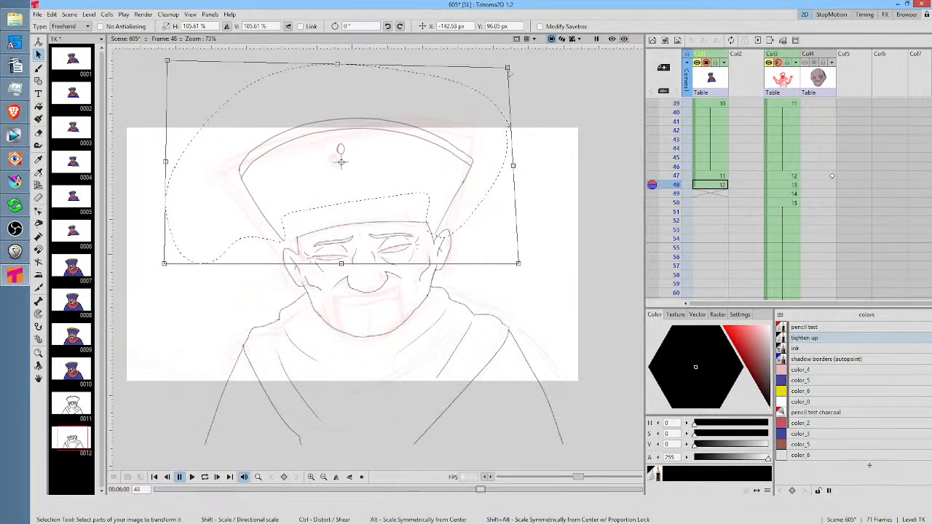
Fit the hat to the frame 48 sketch by distorting its right and lower-left corners, rotating it 2.58° and nudging it into position
drag(508, 70, 516, 53)
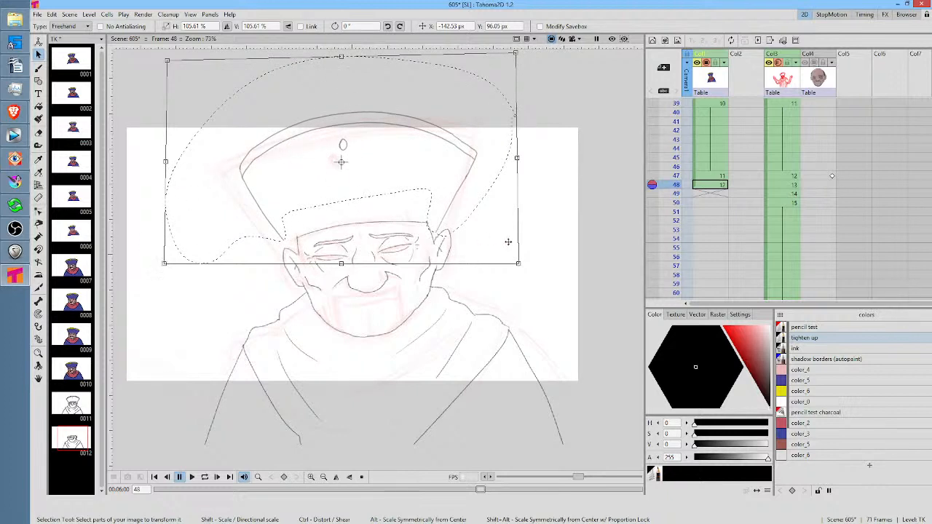
drag(529, 267, 529, 261)
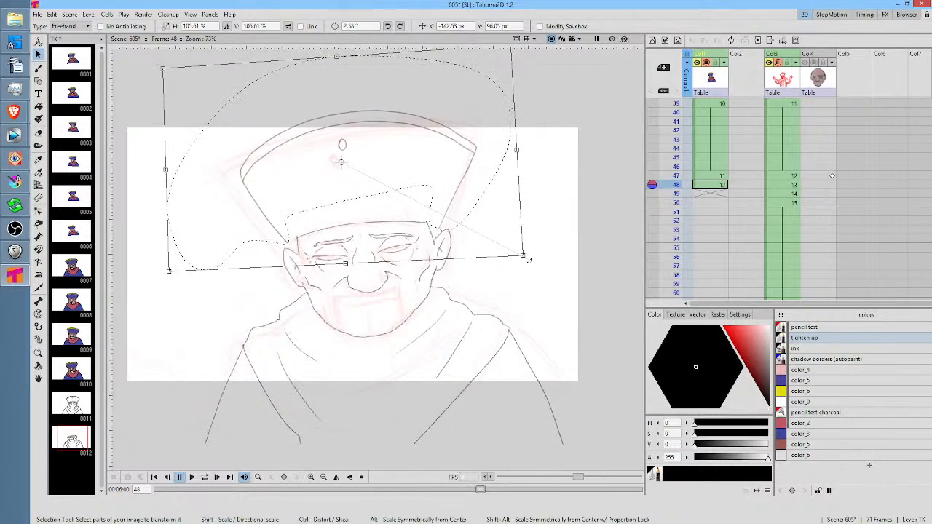
mouse_move(439, 209)
mouse_down()
mouse_move(443, 200)
mouse_move(439, 212)
mouse_up()
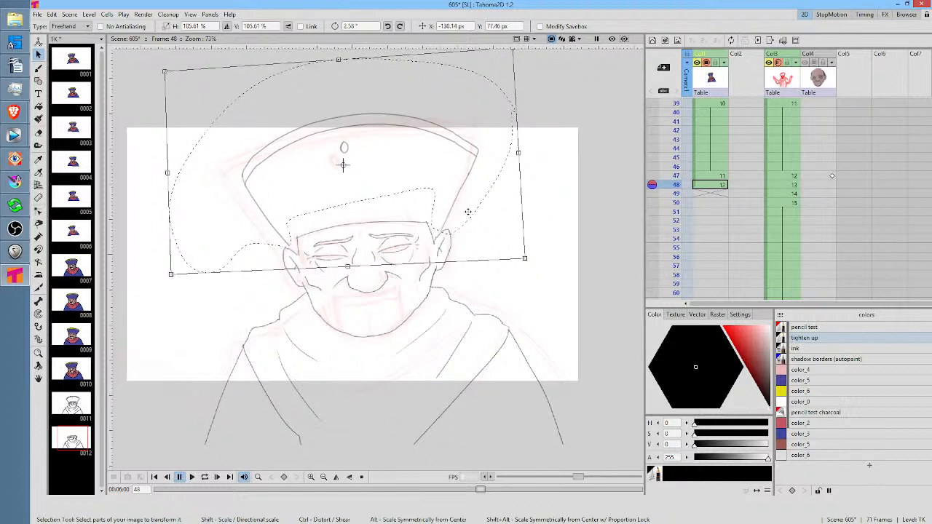
key(Down)
key(Left)
key(Down)
key(Down)
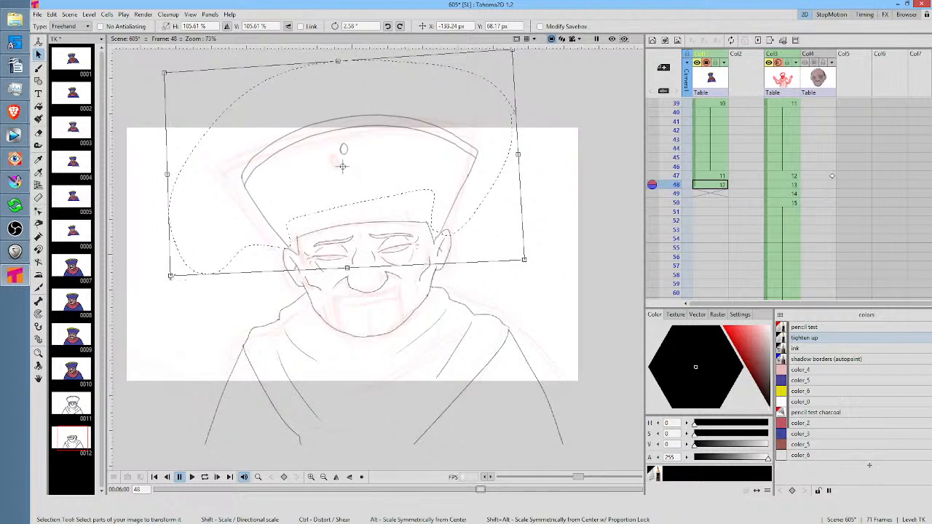
drag(171, 278, 173, 285)
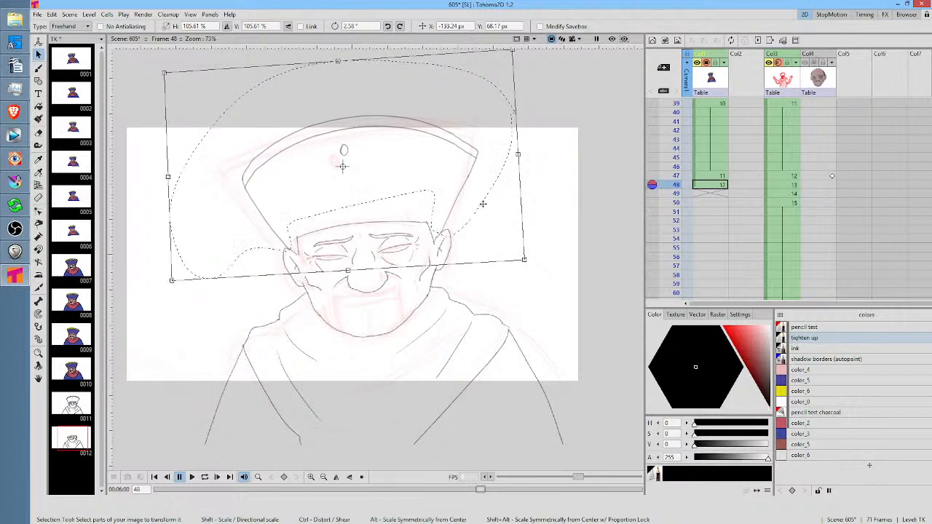
click(562, 200)
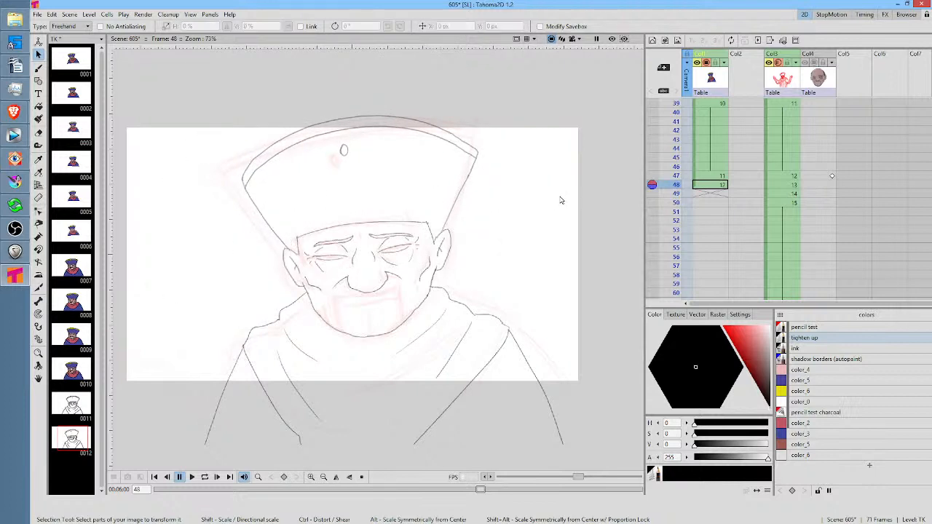
Select the hat's curved top rim at frame 48 with a freehand selection and squash it downward
key(comma)
mouse_move(484, 113)
mouse_down()
mouse_move(212, 141)
mouse_move(214, 170)
mouse_move(223, 190)
mouse_move(244, 192)
mouse_move(319, 144)
mouse_move(357, 139)
mouse_move(469, 164)
mouse_move(486, 117)
mouse_up()
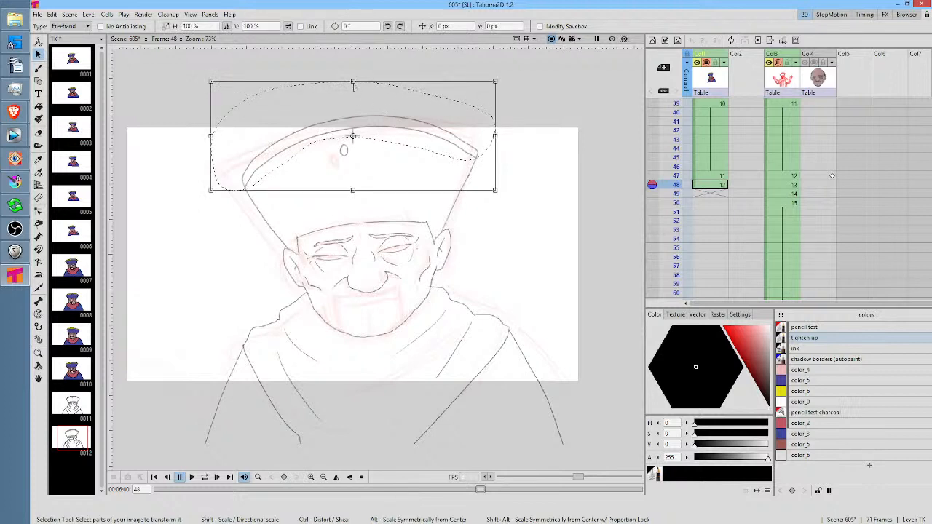
mouse_move(354, 87)
mouse_down()
mouse_move(352, 108)
mouse_move(347, 98)
mouse_up()
key(.)
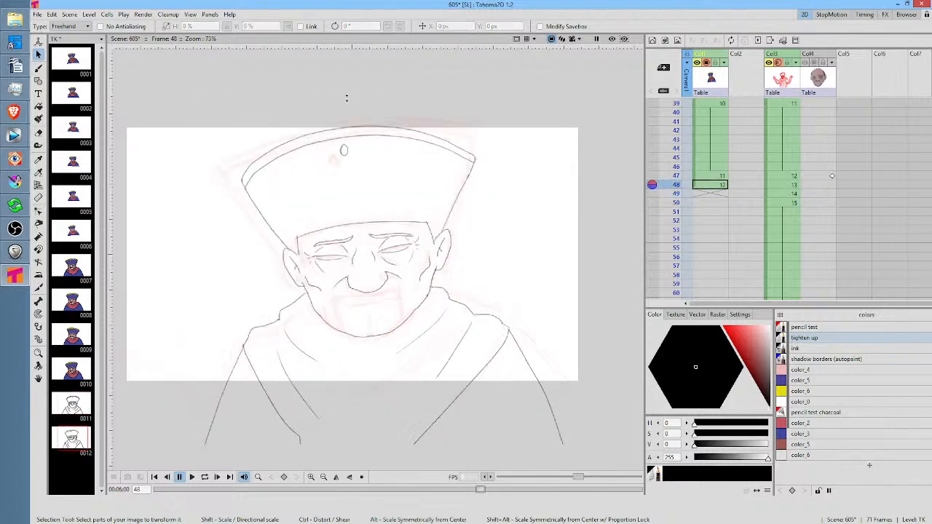
Draw the hat's lower edge across the forehead and its right and left side lines at frame 49
key(.)
click(710, 194)
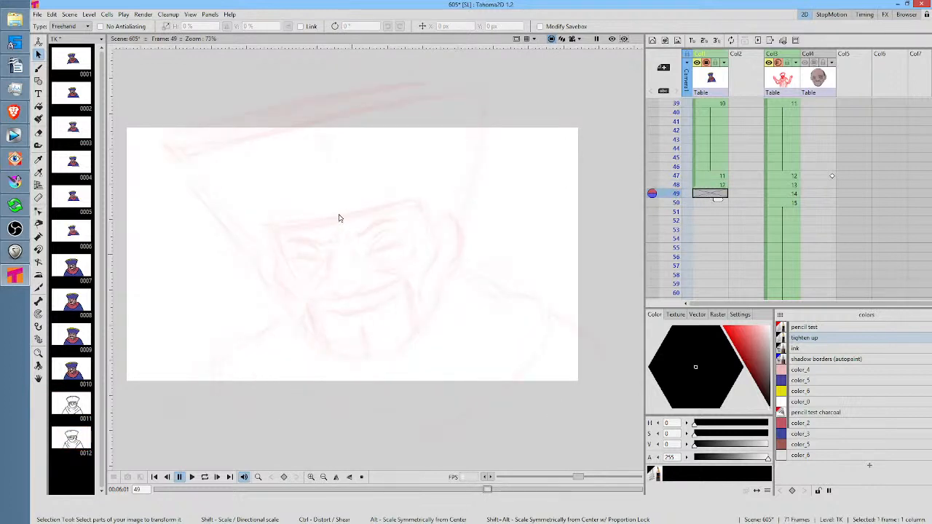
key(b)
drag(274, 228, 400, 204)
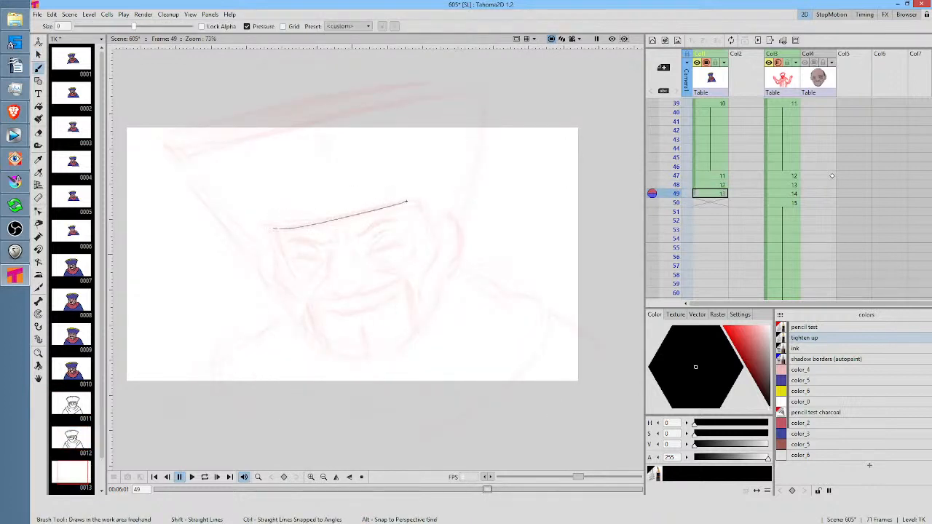
drag(483, 92, 461, 227)
key(ctrl+z)
drag(489, 81, 446, 253)
key(ctrl+z)
drag(487, 87, 457, 220)
drag(166, 148, 286, 292)
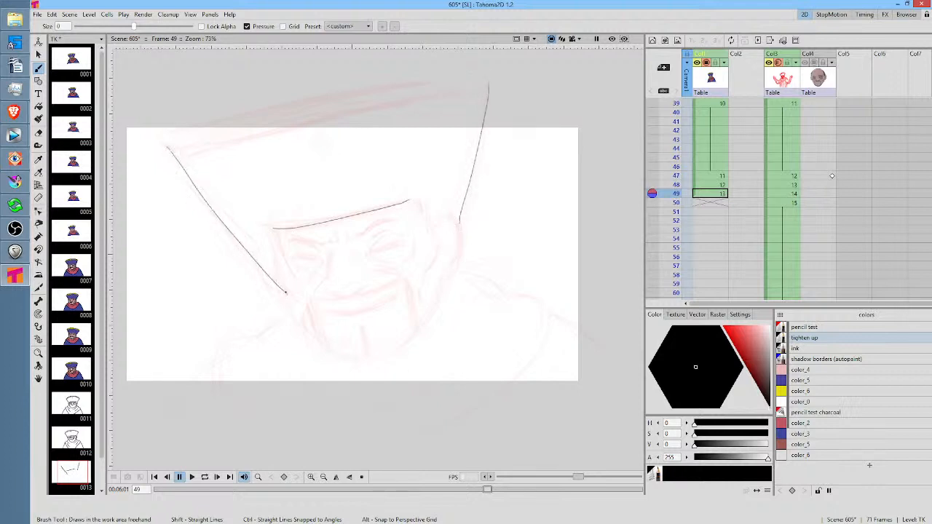
Draw the hat's curved top edge and a second rim line beneath it at frame 49
drag(380, 183, 436, 231)
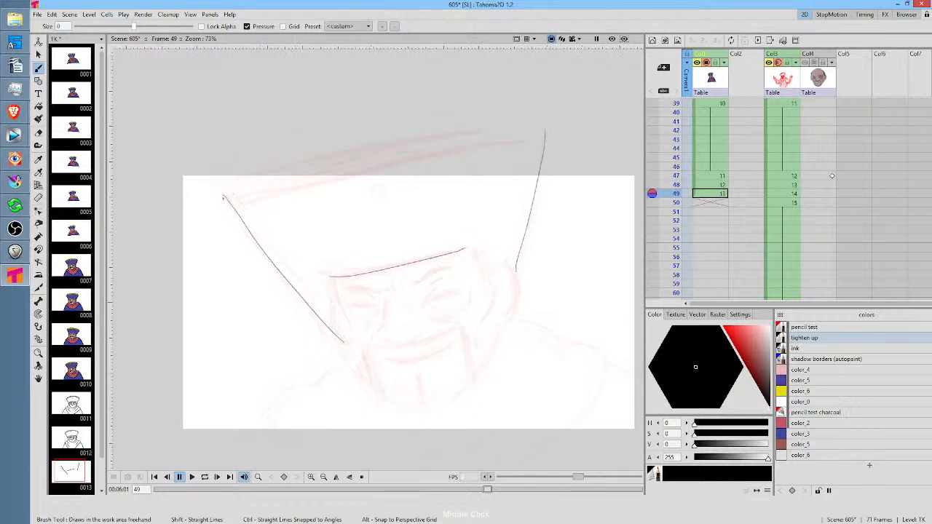
mouse_move(221, 192)
mouse_down()
mouse_move(394, 133)
mouse_move(547, 129)
mouse_up()
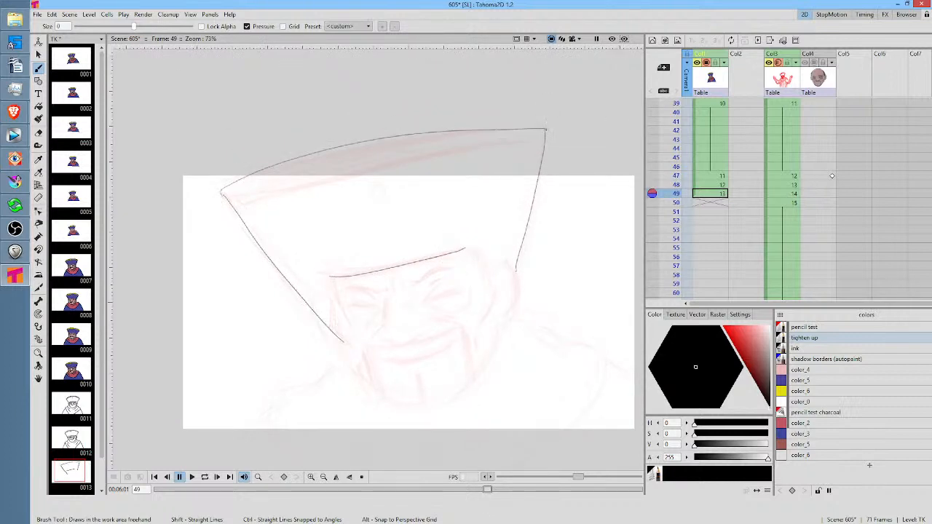
mouse_move(194, 219)
mouse_down()
mouse_move(484, 144)
mouse_move(548, 130)
mouse_up()
key(ctrl+z)
drag(203, 218, 537, 131)
key(ctrl+z)
mouse_move(205, 213)
mouse_down()
mouse_move(387, 153)
mouse_move(555, 134)
mouse_up()
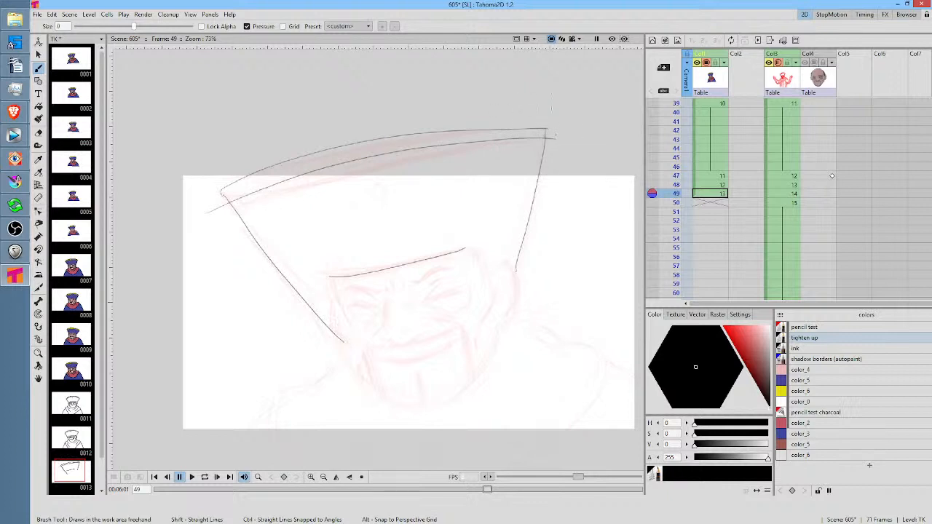
Check frame 49 through the camera view and erase the lower rim line's overhang beyond the hat's left side
drag(571, 273, 493, 278)
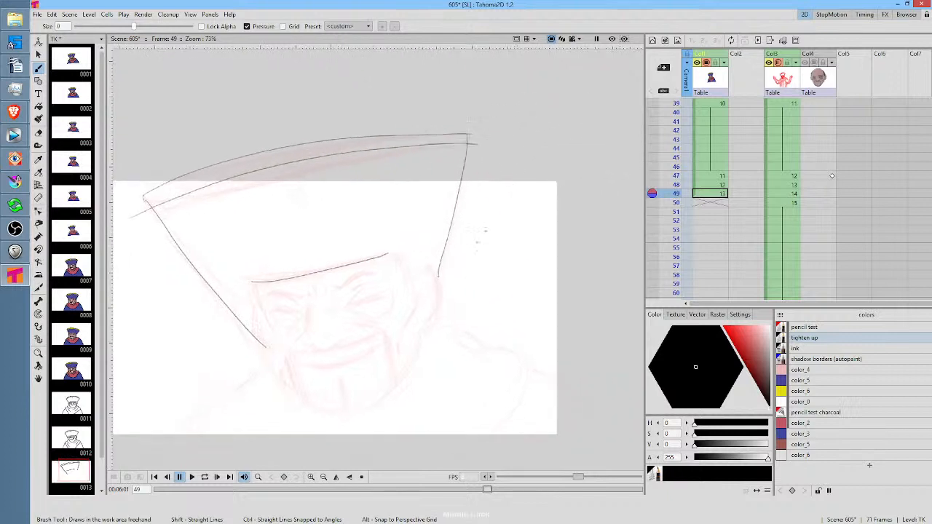
click(573, 39)
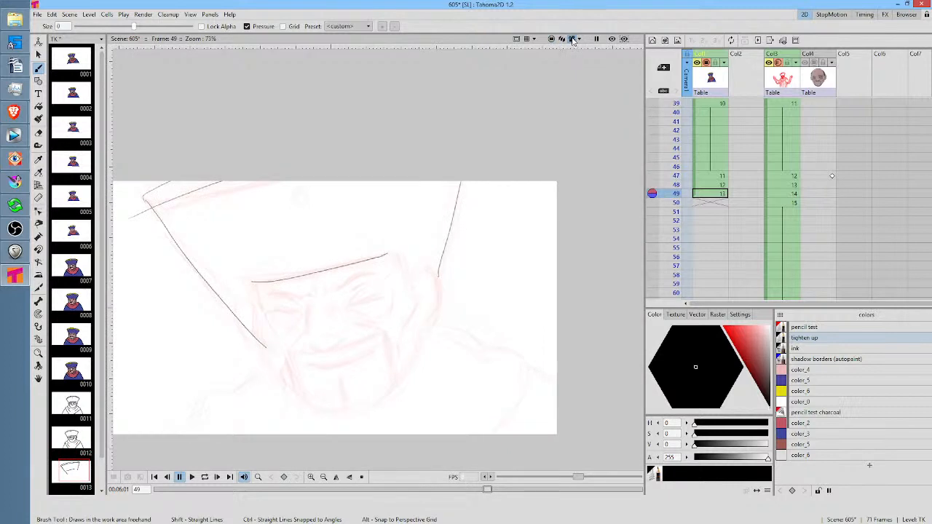
click(551, 38)
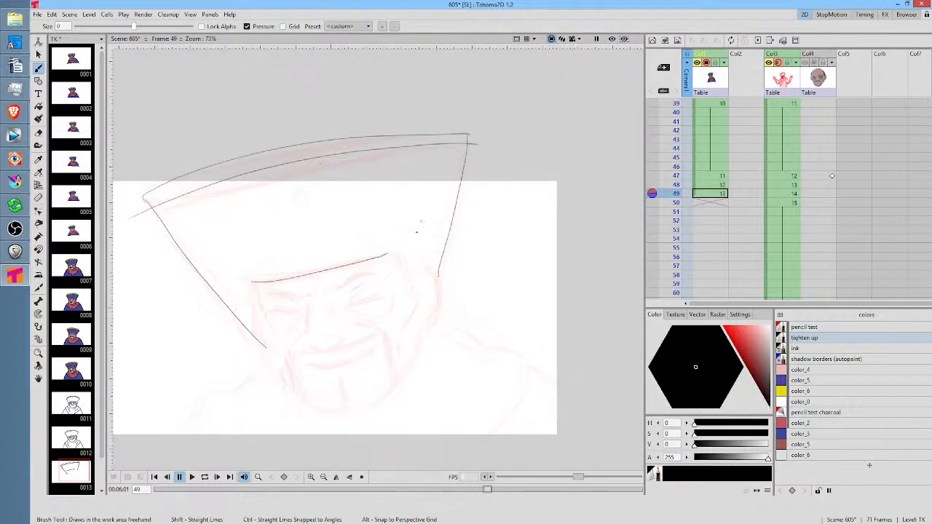
drag(417, 231, 480, 225)
key(a)
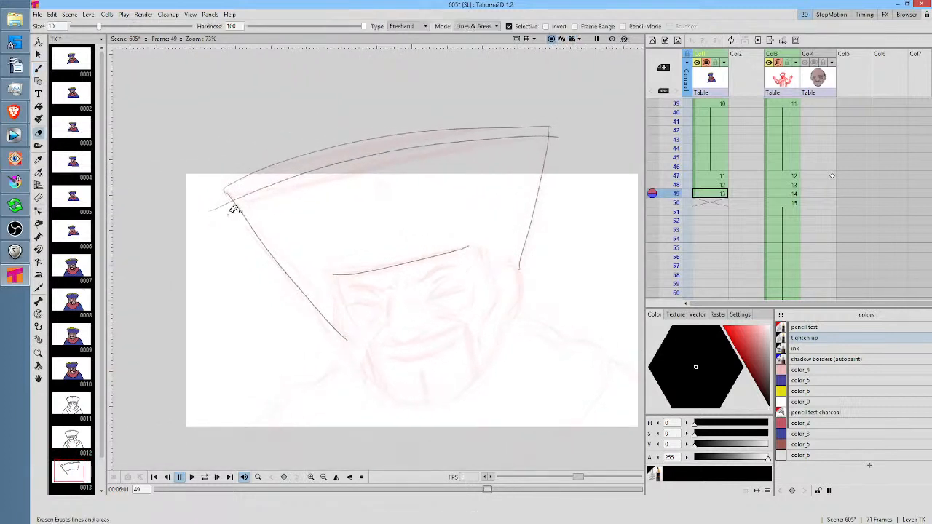
drag(203, 204, 222, 226)
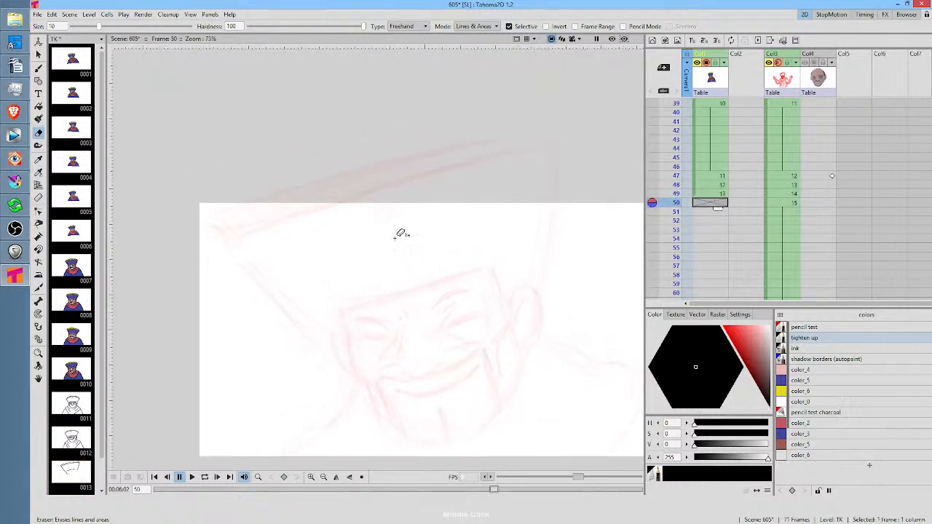
Draw the hat's lower rim line at frame 50 and place a copy of it just above as the upper rim line
key(b)
mouse_move(219, 242)
mouse_down()
mouse_move(319, 204)
mouse_move(575, 141)
mouse_up()
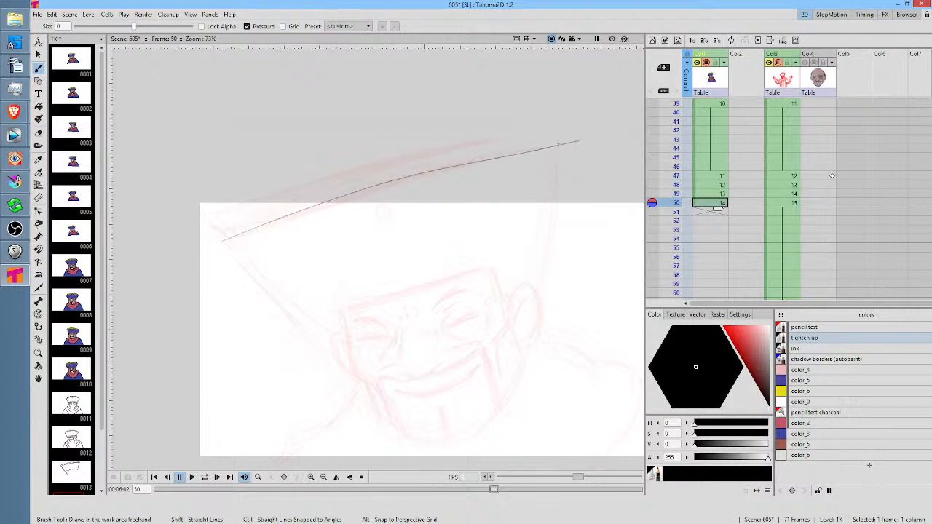
key(s)
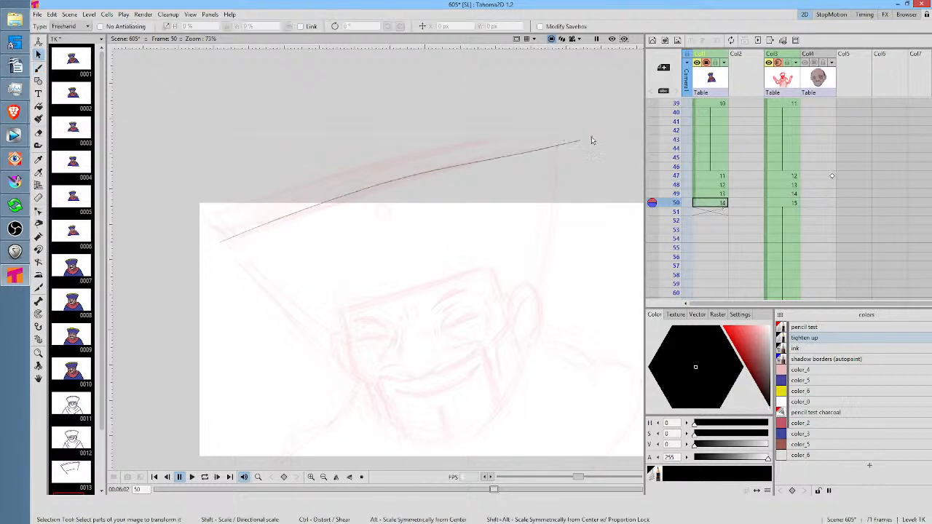
mouse_move(586, 132)
mouse_down()
mouse_move(229, 212)
mouse_move(519, 173)
mouse_move(586, 140)
mouse_up()
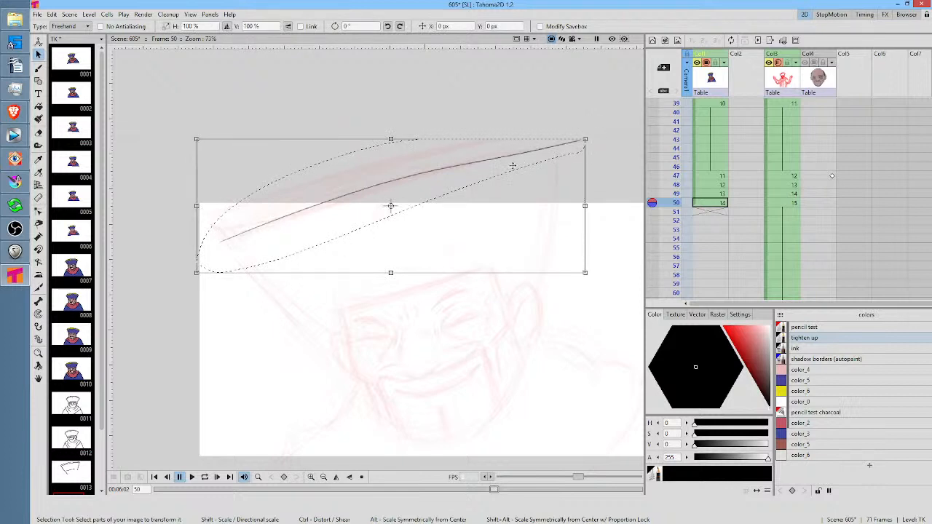
drag(450, 168, 444, 153)
Draw the left and right side lines of the hat down to the head at frame 50
key(b)
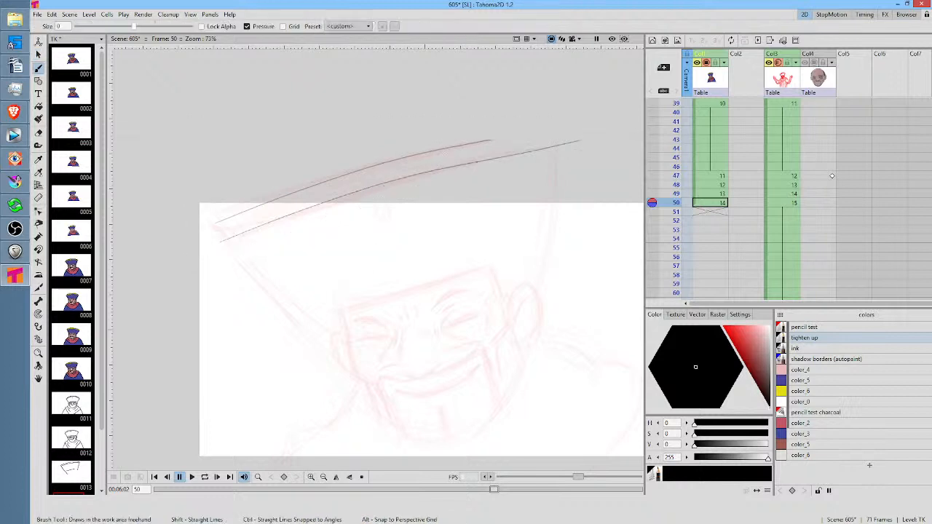
mouse_move(212, 212)
mouse_down()
mouse_move(288, 312)
mouse_move(351, 368)
mouse_up()
drag(560, 141, 533, 317)
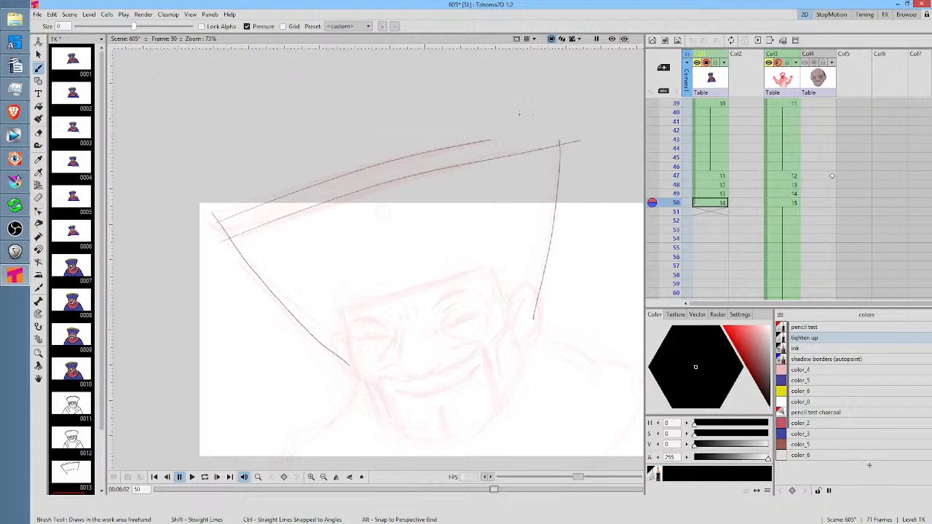
Set the eraser type to Segment and trim the overshooting line ends at the hat's left corner at frame 50
scroll(247, 214, up, 4)
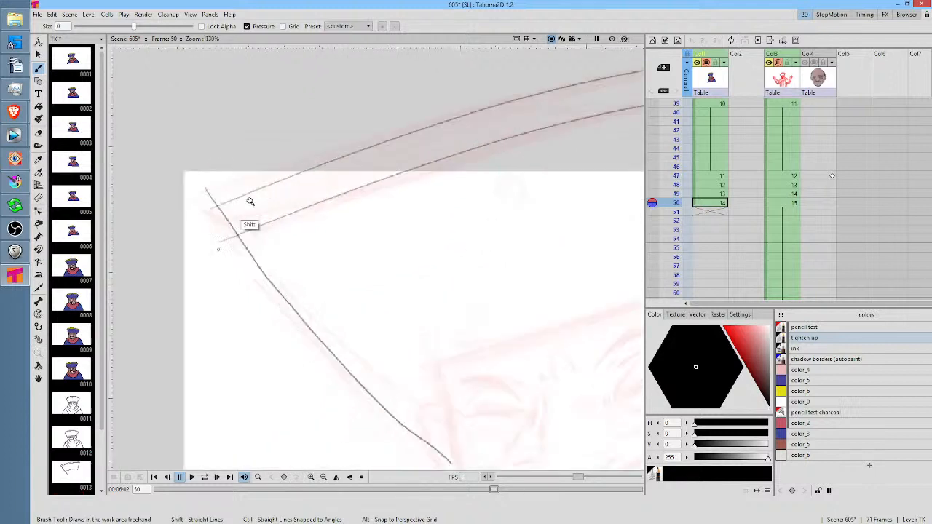
key(a)
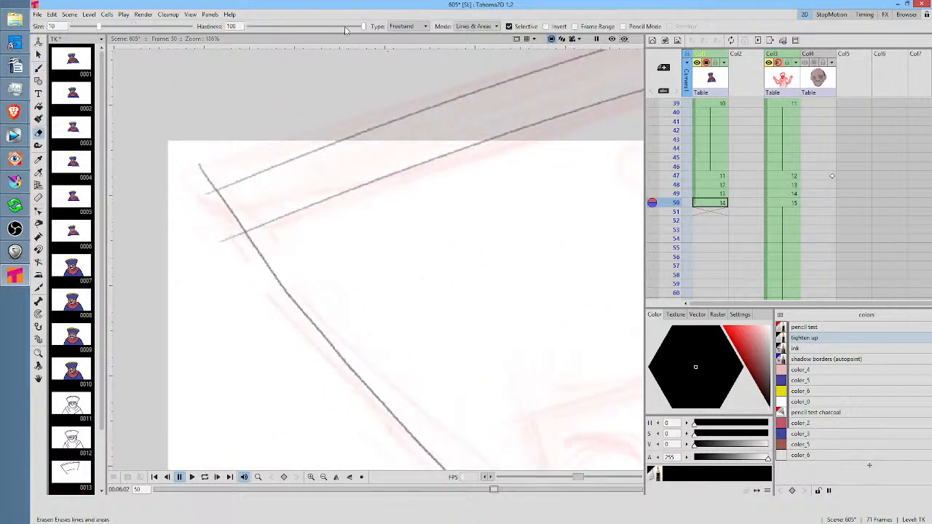
click(408, 26)
click(408, 64)
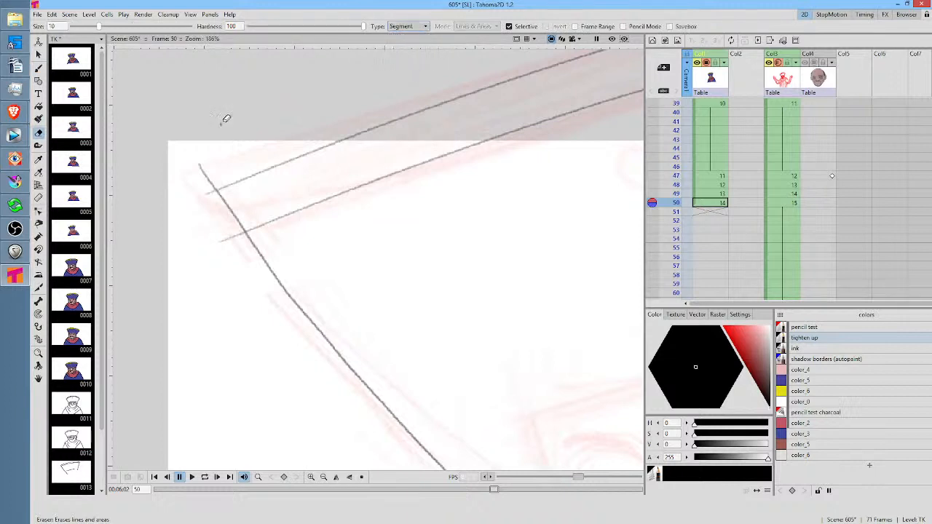
mouse_move(225, 120)
mouse_down()
mouse_move(231, 150)
mouse_move(227, 142)
mouse_up()
drag(208, 210, 217, 212)
key(b)
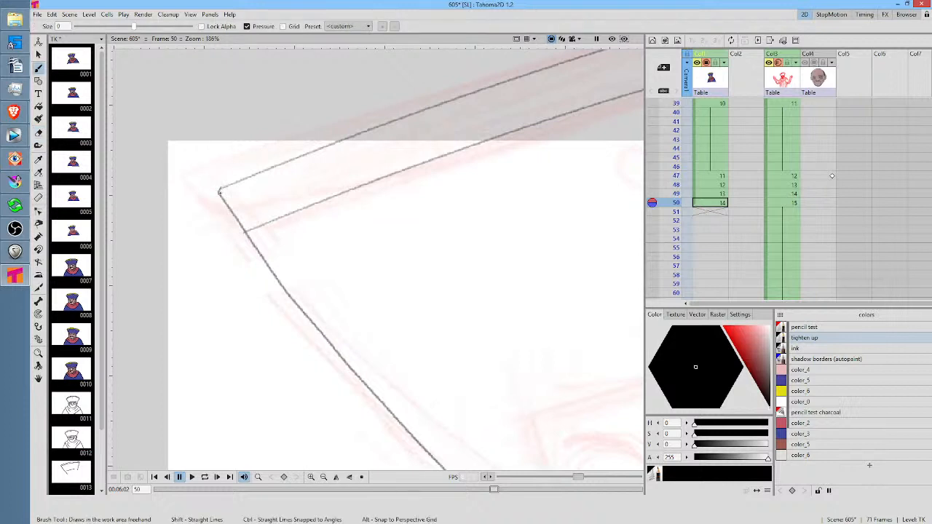
Trim the lower rim line's overshoot at the hat's right corner and try to erase the side line's stub above it at frame 50
scroll(255, 160, down, 1)
drag(448, 168, 16, 270)
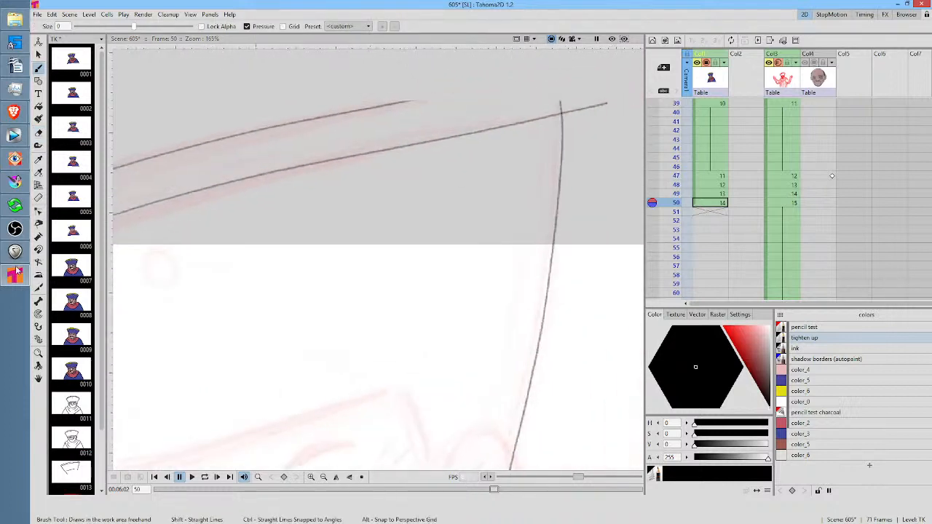
key(a)
click(588, 102)
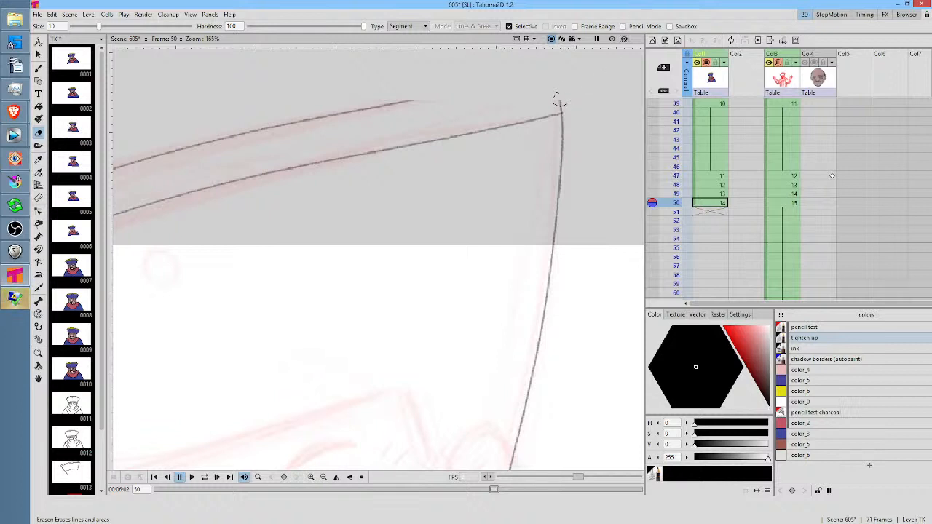
drag(528, 46, 460, 191)
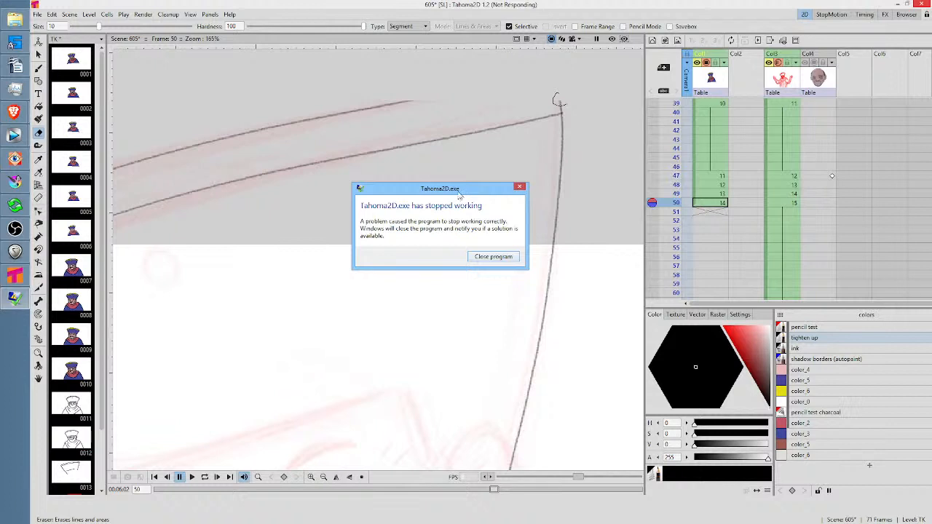
Close the crashed program, restart it and reopen scene 605
click(487, 257)
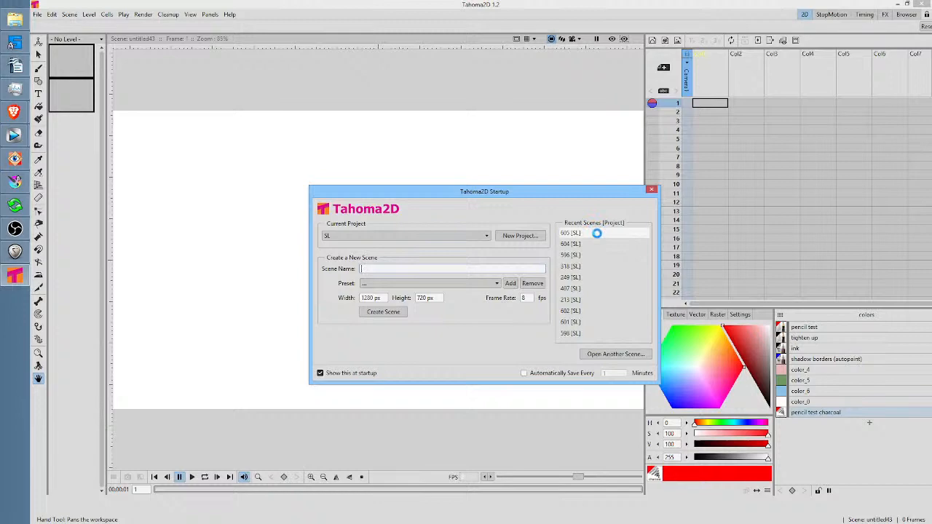
click(596, 233)
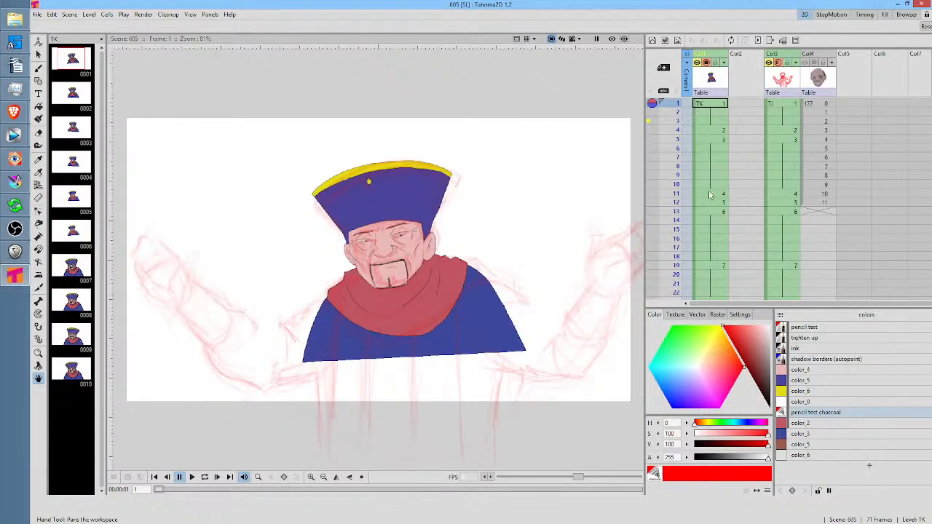
Scrub through scene 605 from the start and check which TK character drawings exist up to frame 47
drag(676, 172, 675, 275)
scroll(756, 200, down, 2)
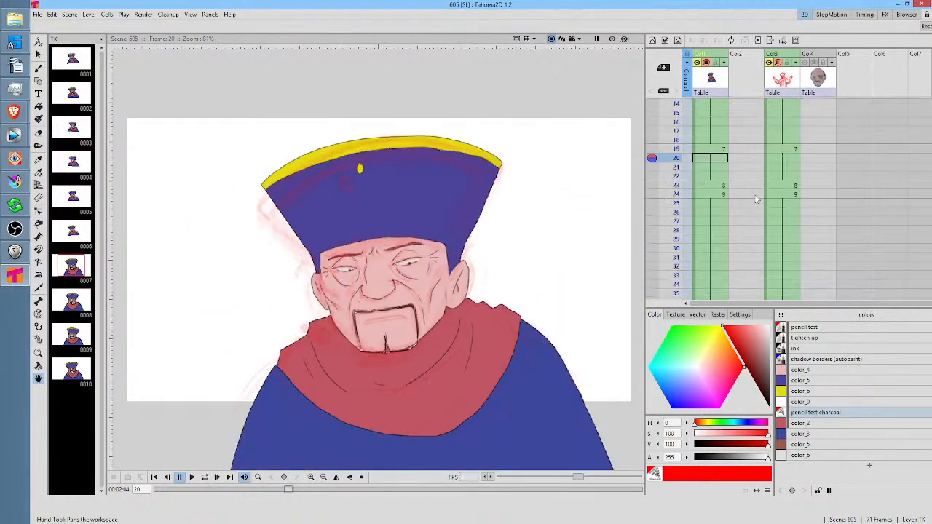
drag(672, 169, 680, 258)
scroll(730, 193, down, 2)
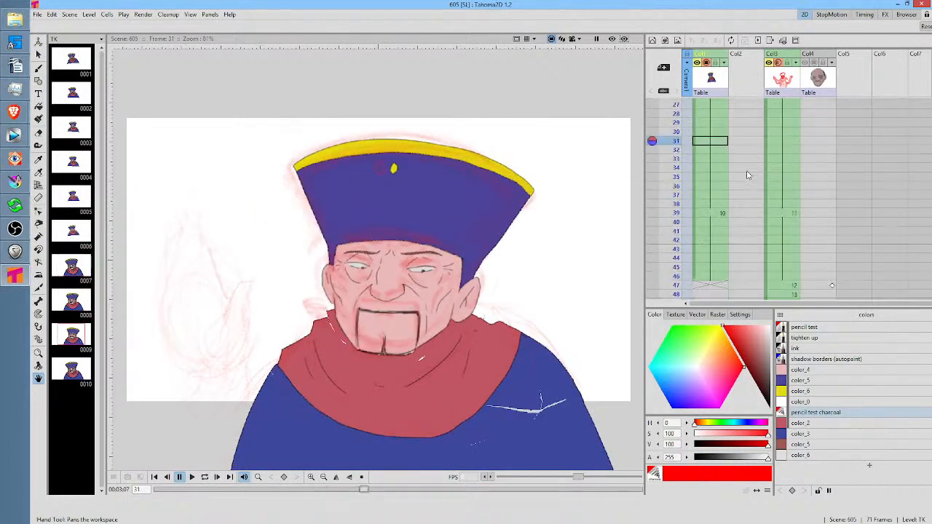
drag(676, 146, 690, 250)
scroll(763, 190, down, 3)
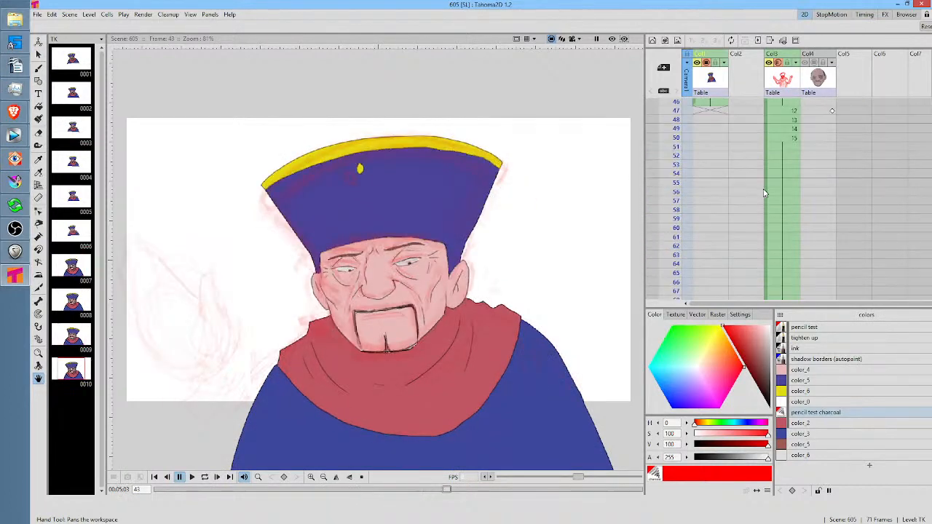
scroll(753, 168, up, 1)
mouse_move(677, 135)
mouse_down()
mouse_move(681, 187)
mouse_move(690, 151)
mouse_move(690, 160)
mouse_move(672, 161)
mouse_up()
click(709, 171)
click(698, 172)
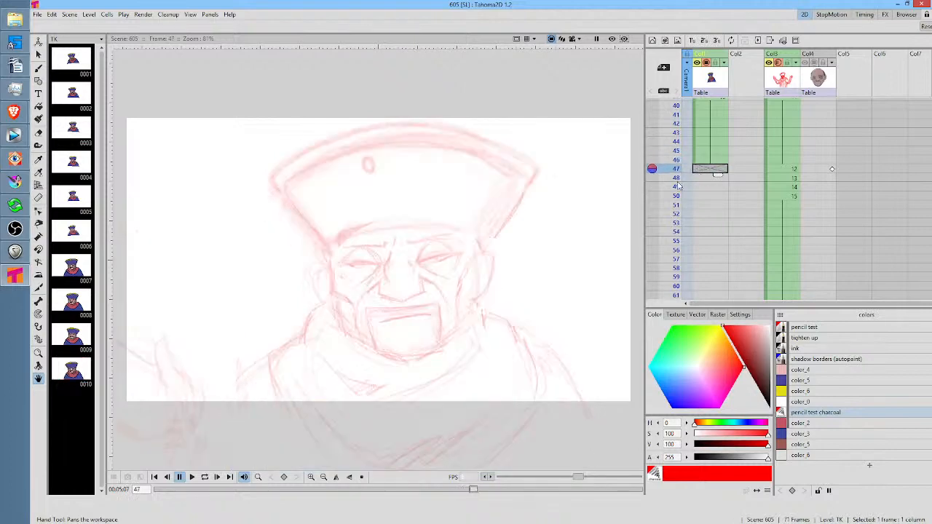
click(722, 159)
click(716, 169)
click(721, 161)
click(697, 173)
Choose the ink style and save scene 605
click(809, 348)
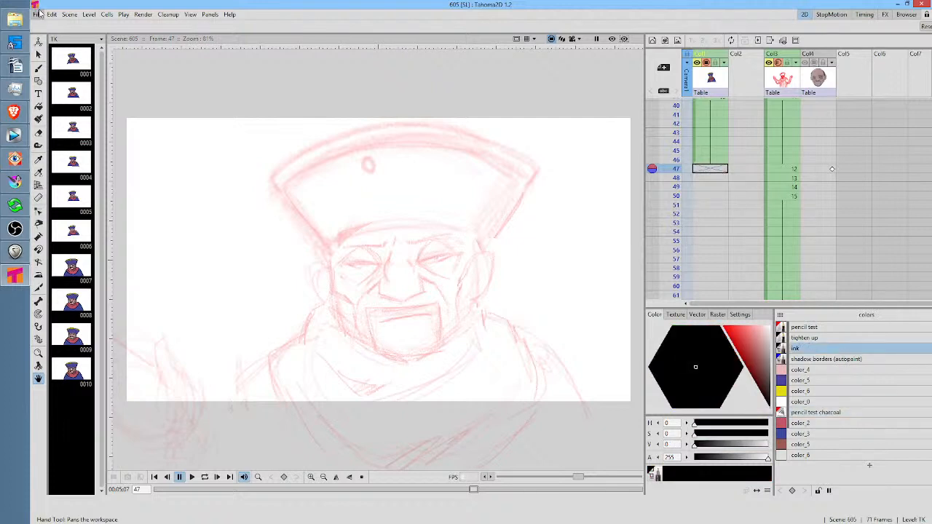
click(38, 15)
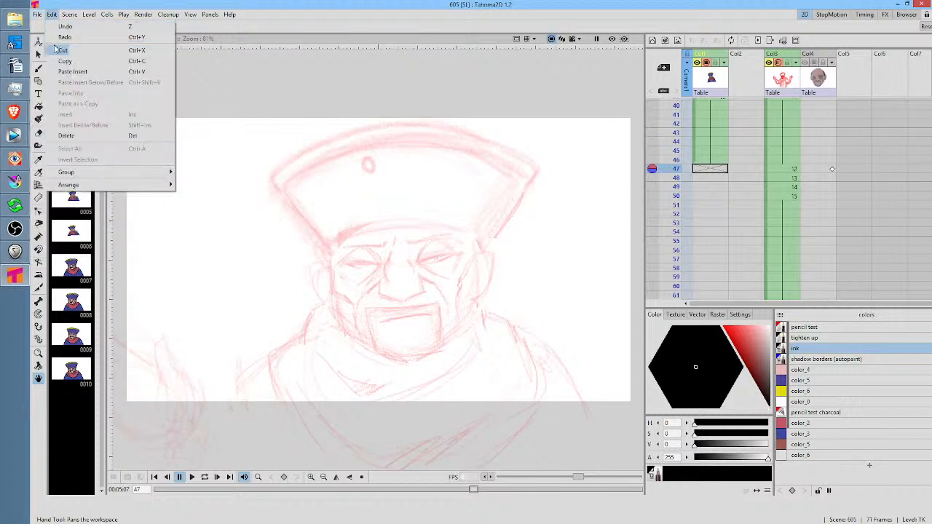
click(48, 49)
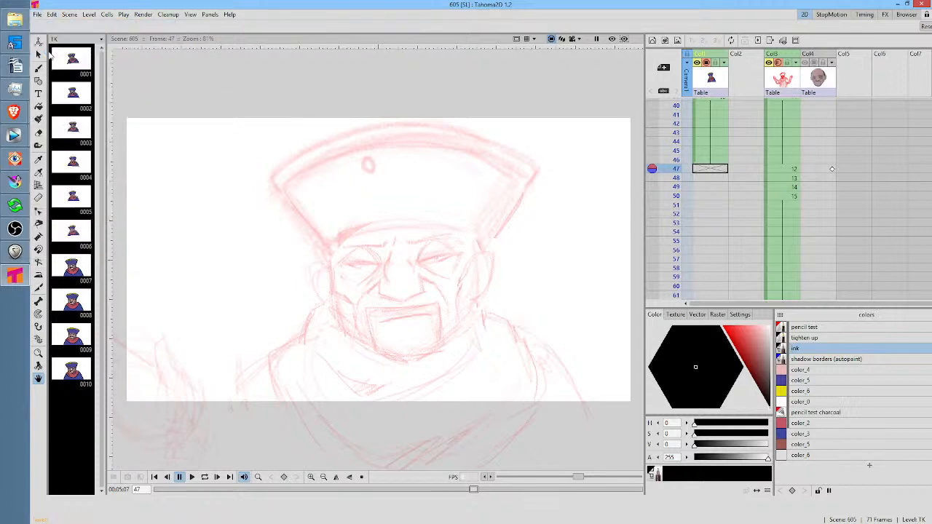
key(b)
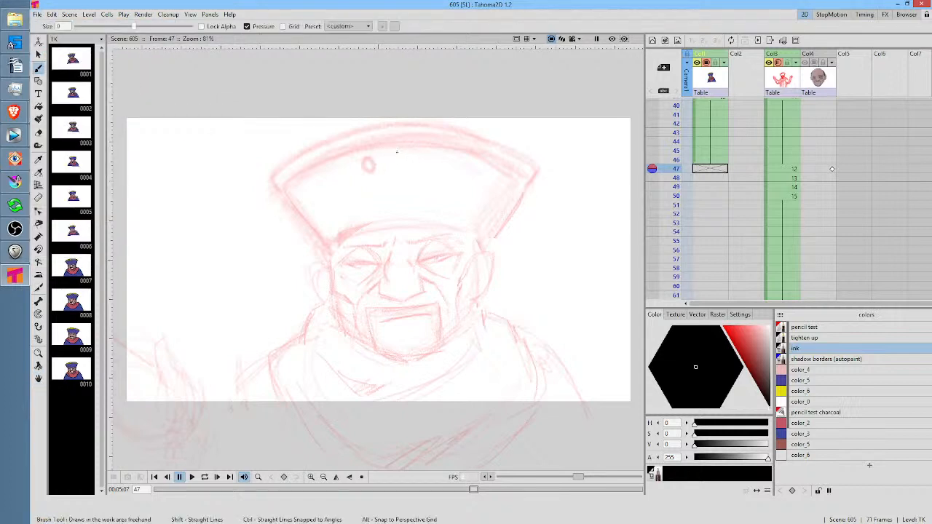
click(388, 154)
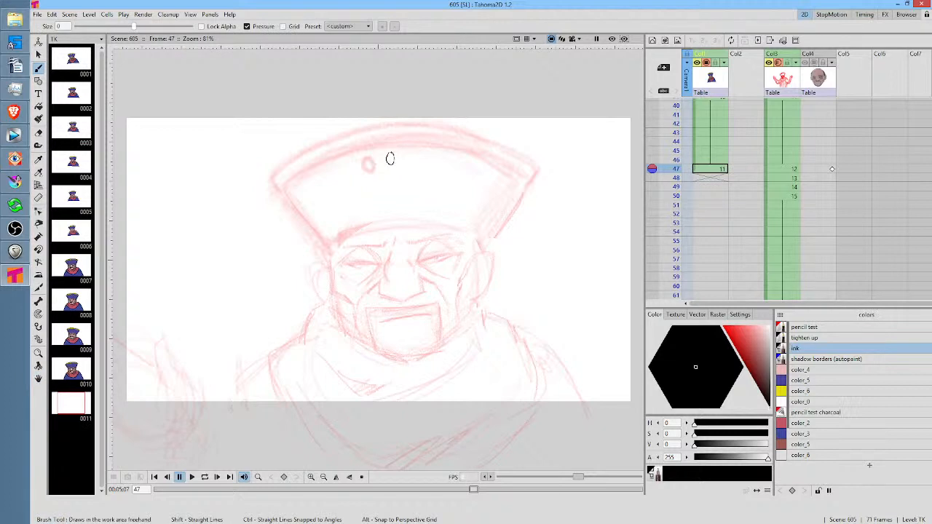
click(391, 159)
key(ctrl+z)
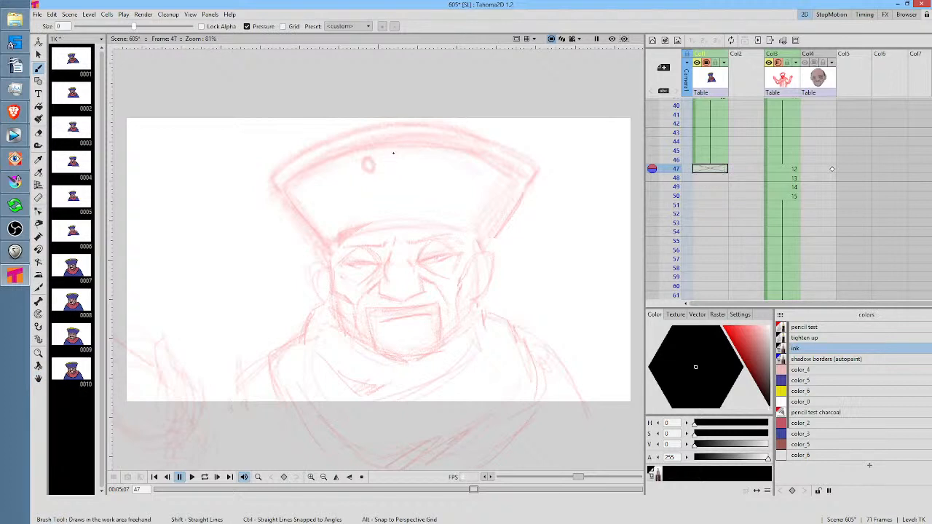
Draw the hat's small oval ornament at frame 47 with the Brush tool in the tighten up style
click(814, 337)
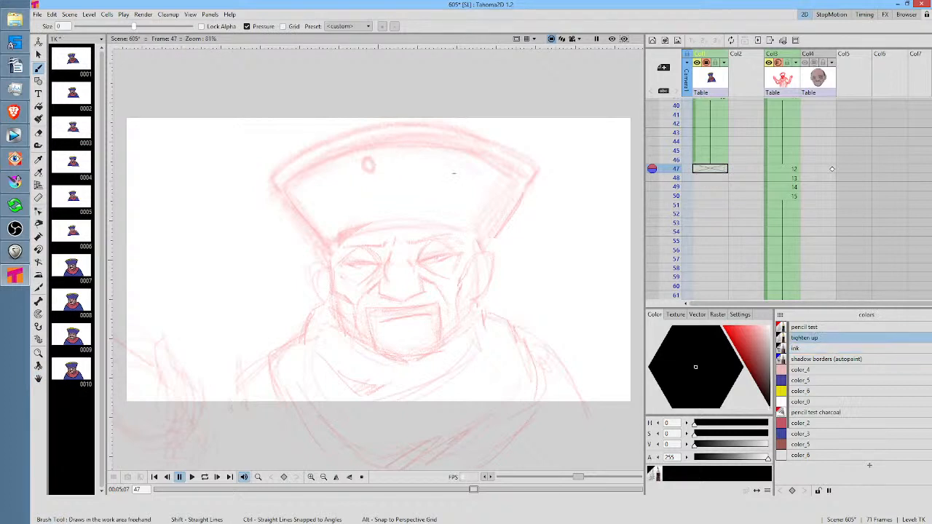
click(385, 156)
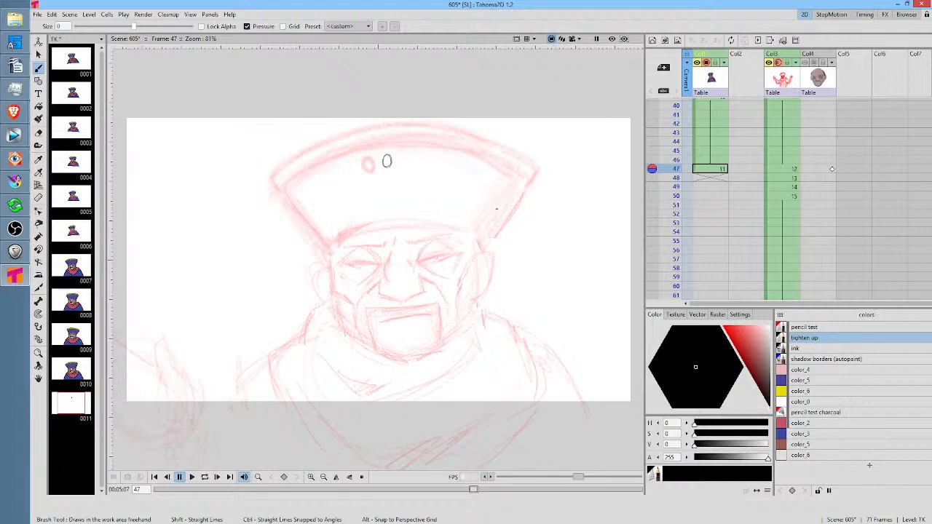
click(718, 160)
click(715, 170)
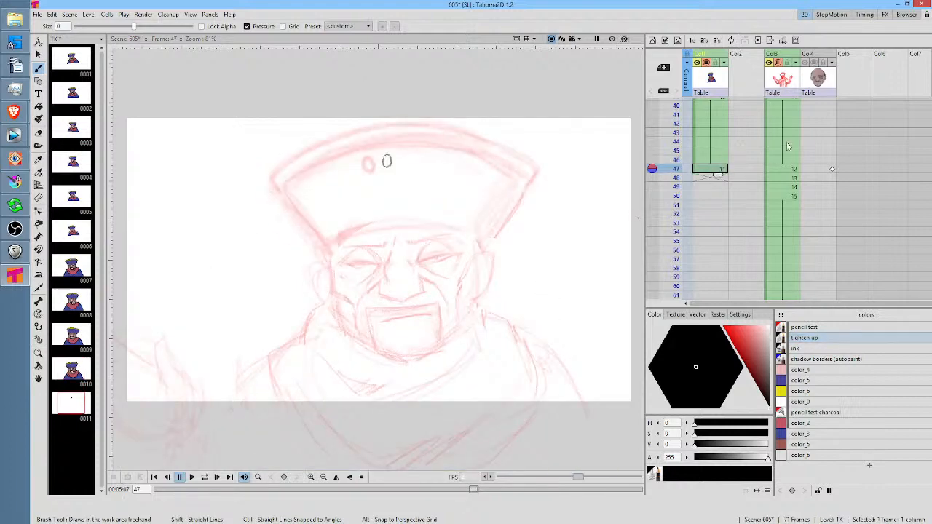
Scrub through the coloured drawings up to frame 32 and compare frames 23 and 24
scroll(714, 145, up, 10)
drag(676, 105, 677, 137)
drag(684, 171, 690, 221)
scroll(710, 182, down, 3)
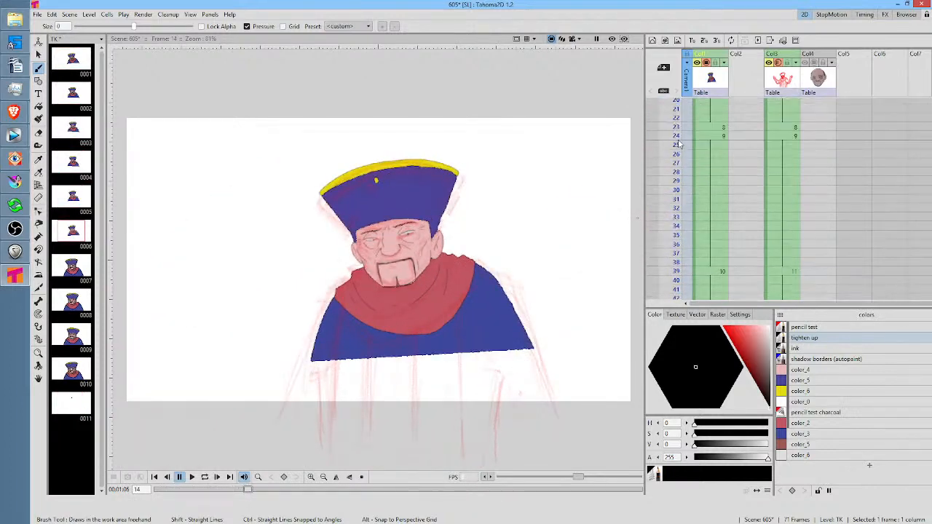
drag(679, 145, 683, 207)
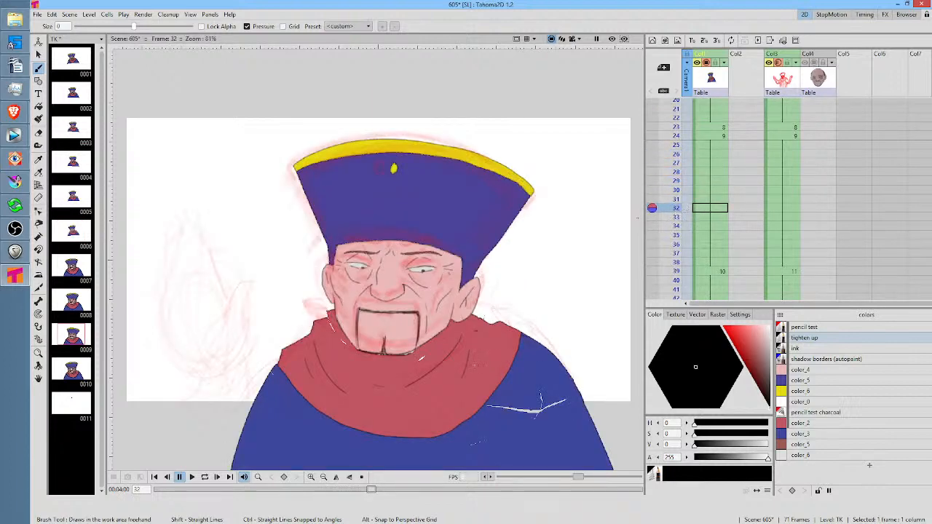
mouse_move(678, 209)
mouse_down()
mouse_move(675, 274)
mouse_move(679, 145)
mouse_move(701, 137)
mouse_up()
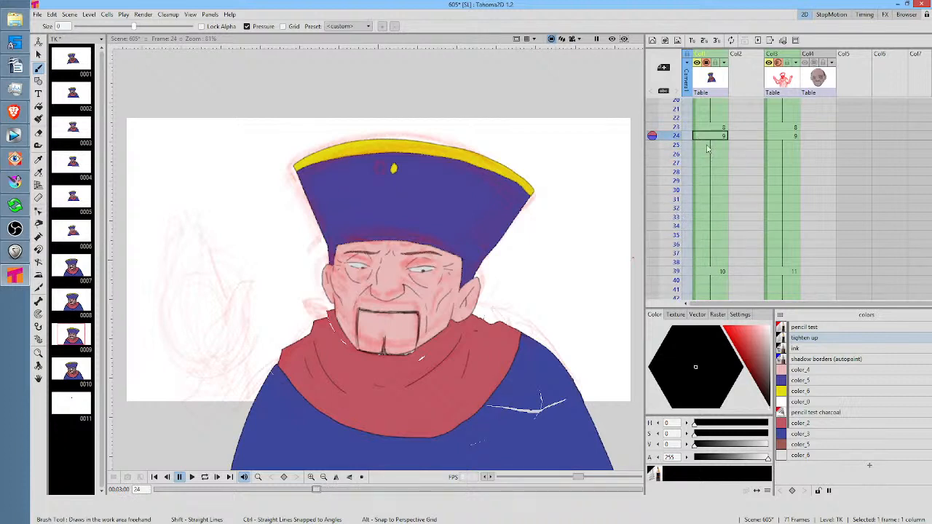
click(713, 128)
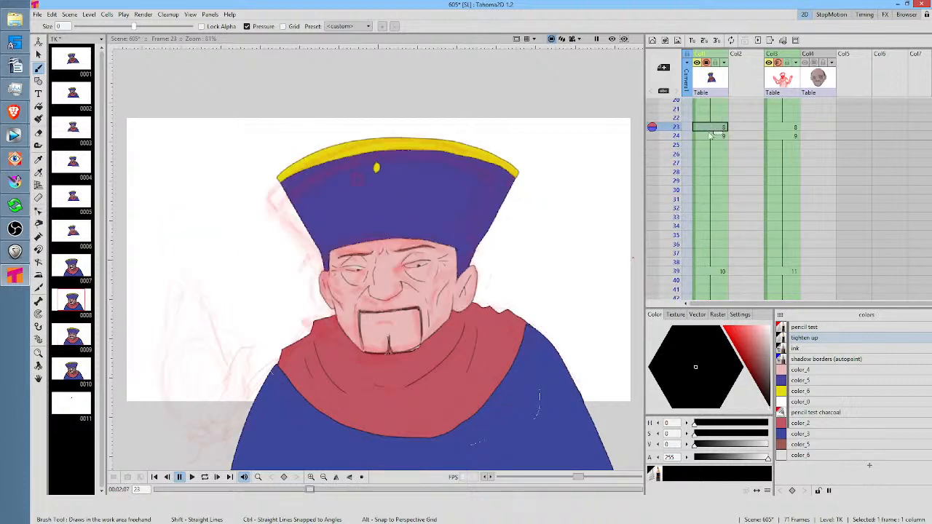
click(707, 136)
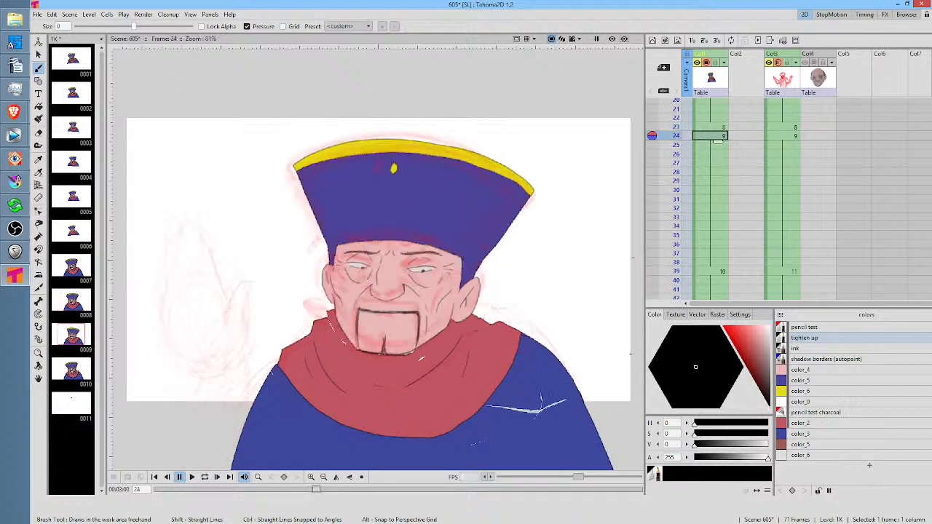
click(714, 129)
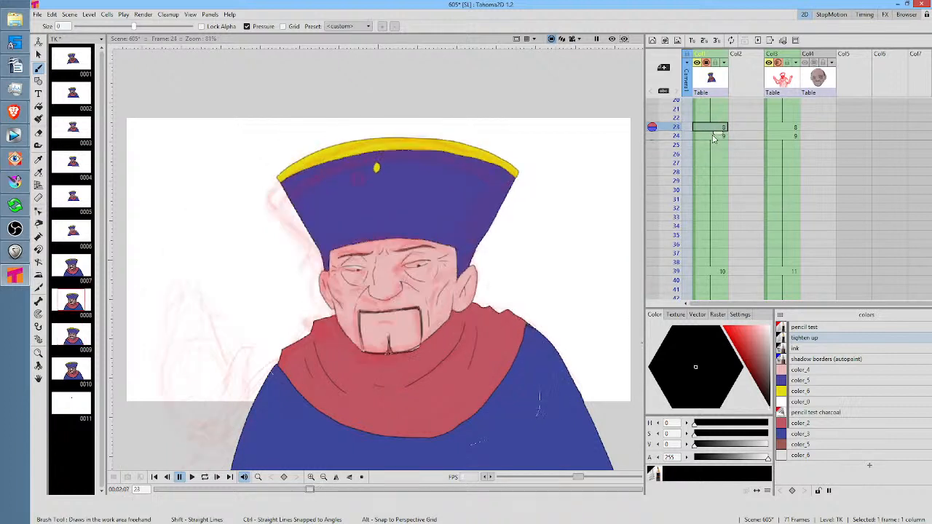
click(716, 136)
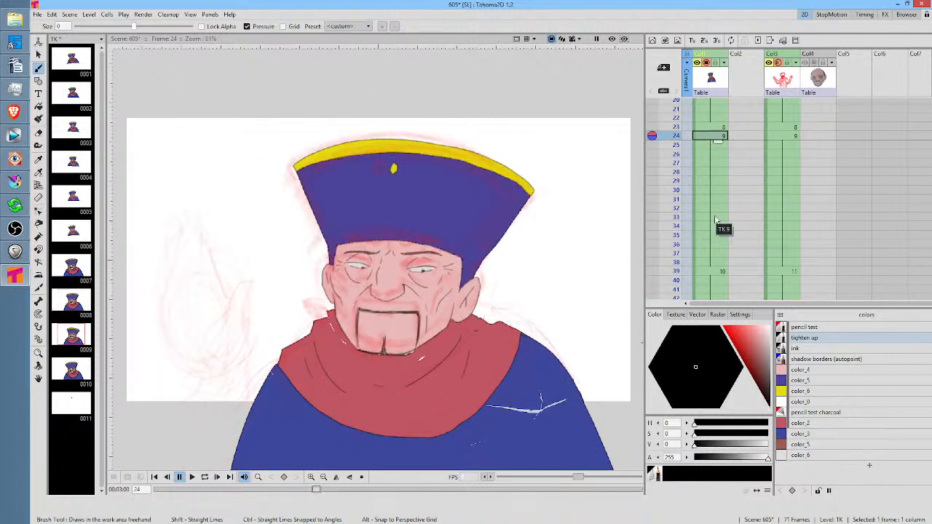
Paint over the unfilled gaps at frame 24 with the Smart Raster Painter, using color_3 on the coat and color_2 on the shawl
key(k)
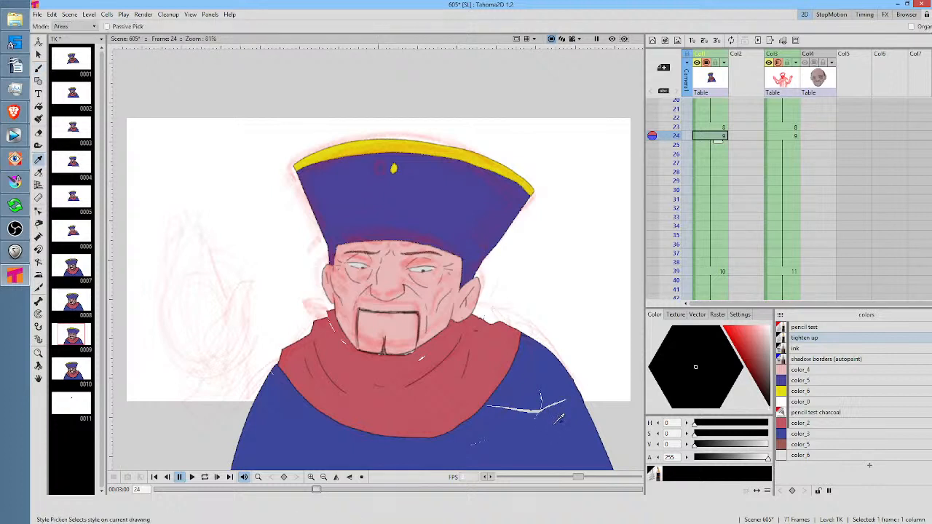
click(559, 406)
key(j)
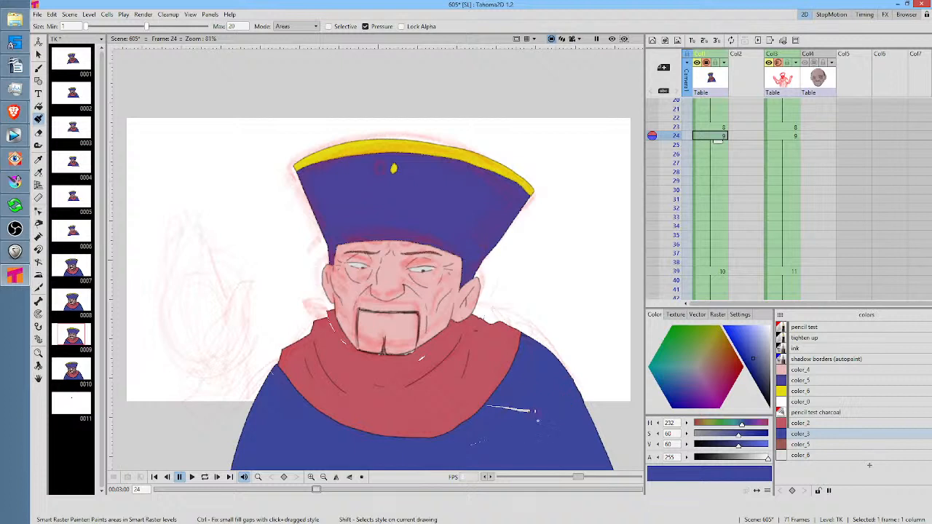
drag(524, 413, 491, 405)
shift+click(451, 379)
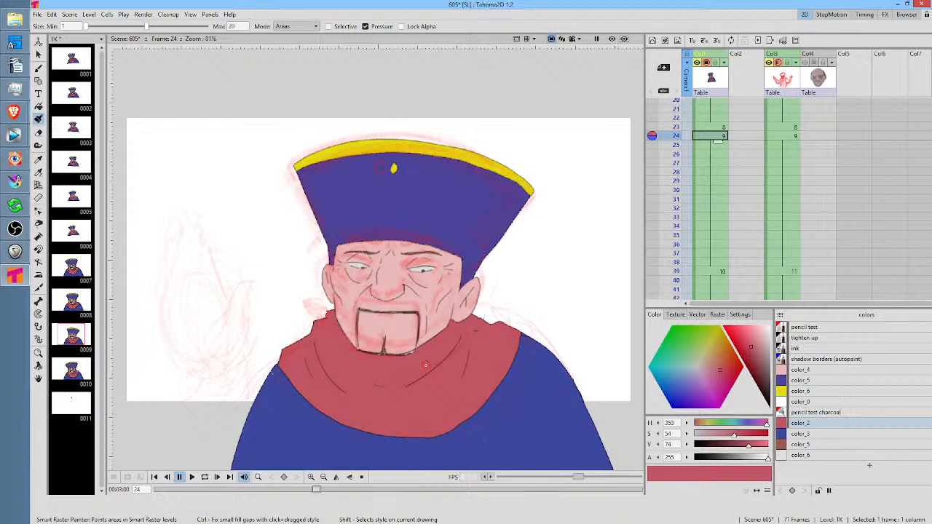
mouse_move(425, 364)
mouse_down()
mouse_move(461, 331)
mouse_move(544, 297)
mouse_up()
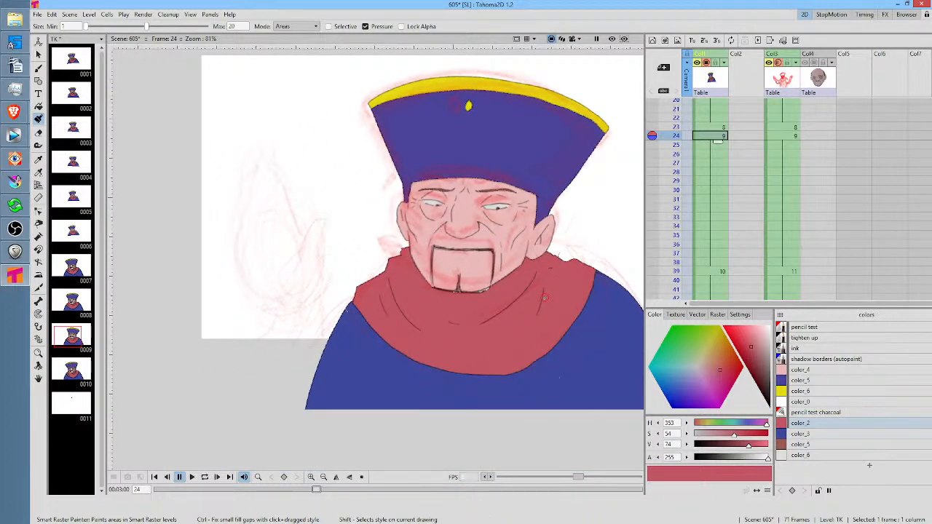
Paint over the unfilled gaps in the blue coat at frame 23 with color_5
key(period)
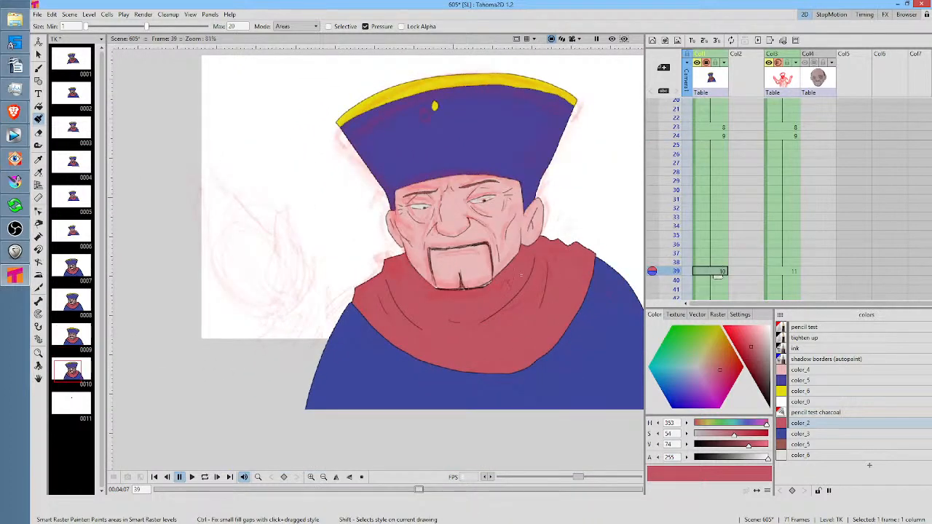
click(714, 136)
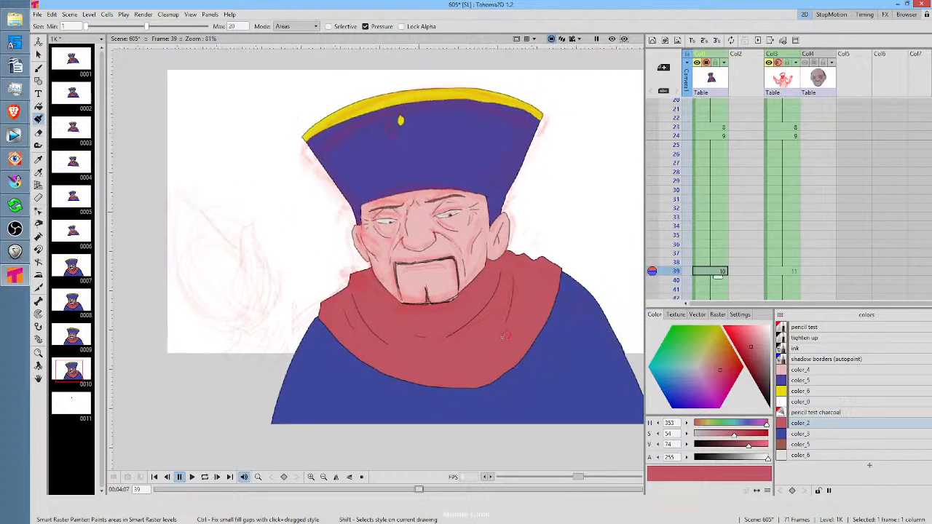
click(714, 128)
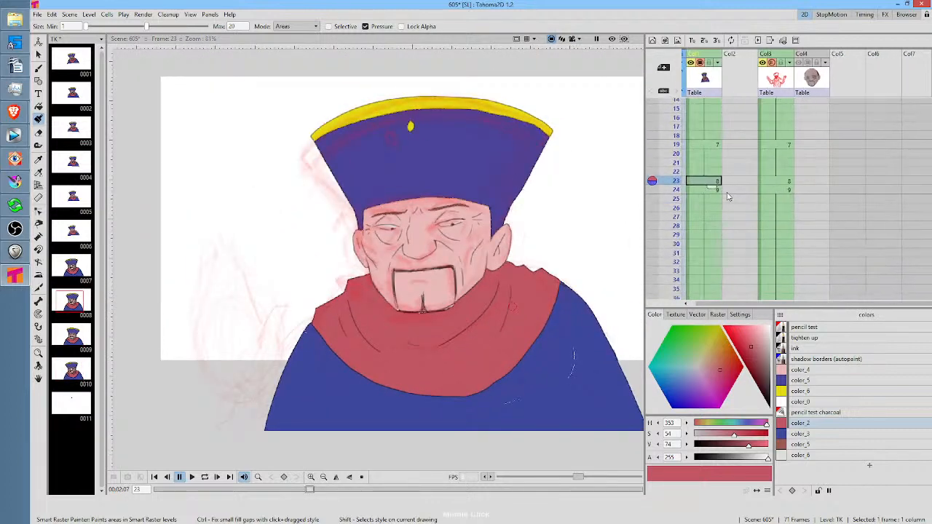
shift+click(574, 353)
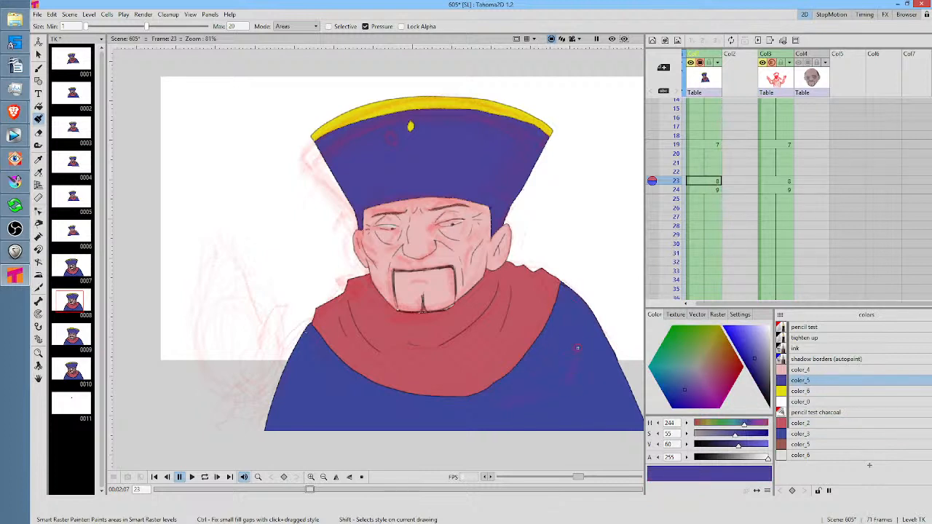
Check the coloured character drawings at frames 5, 11, 12 and 13 for unfilled gaps
scroll(711, 192, up, 5)
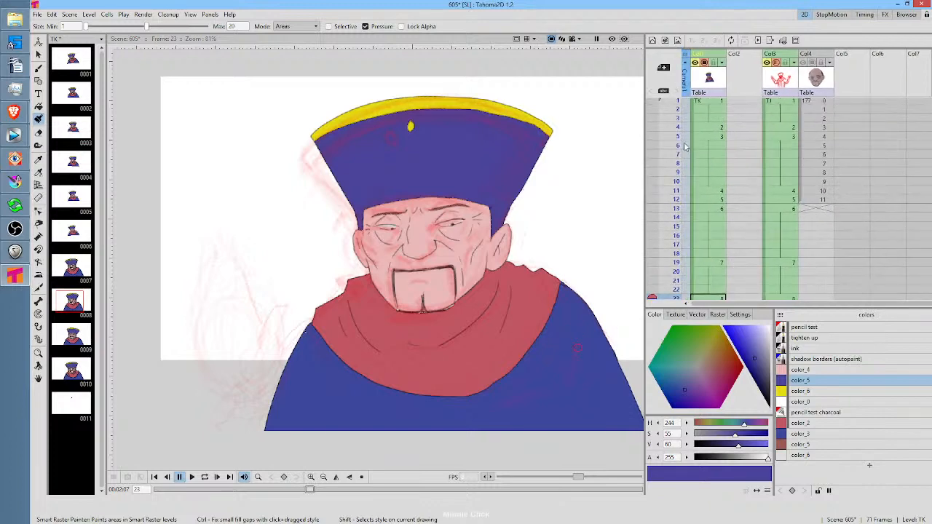
click(710, 190)
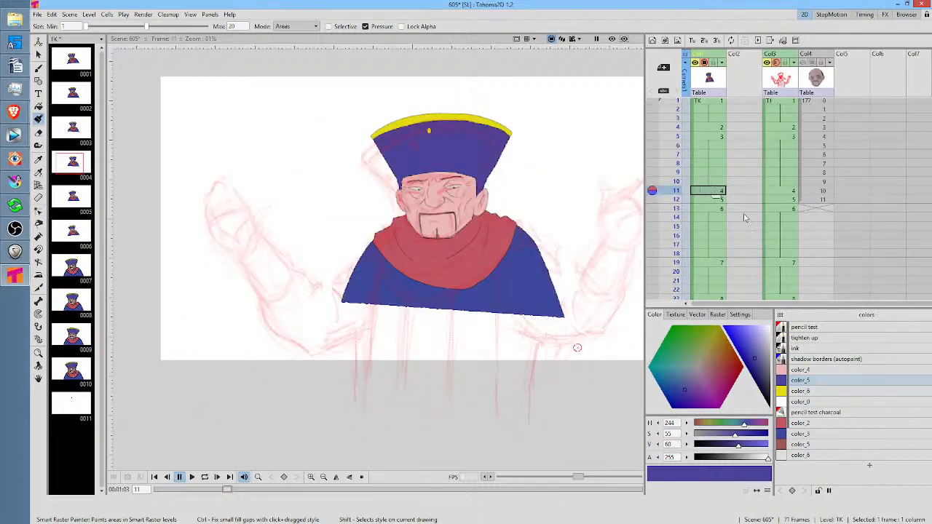
click(811, 381)
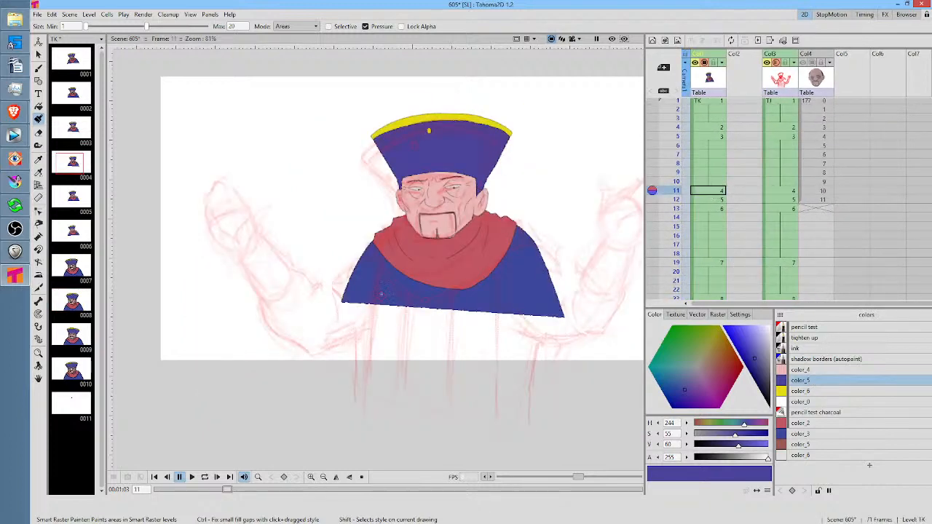
click(718, 137)
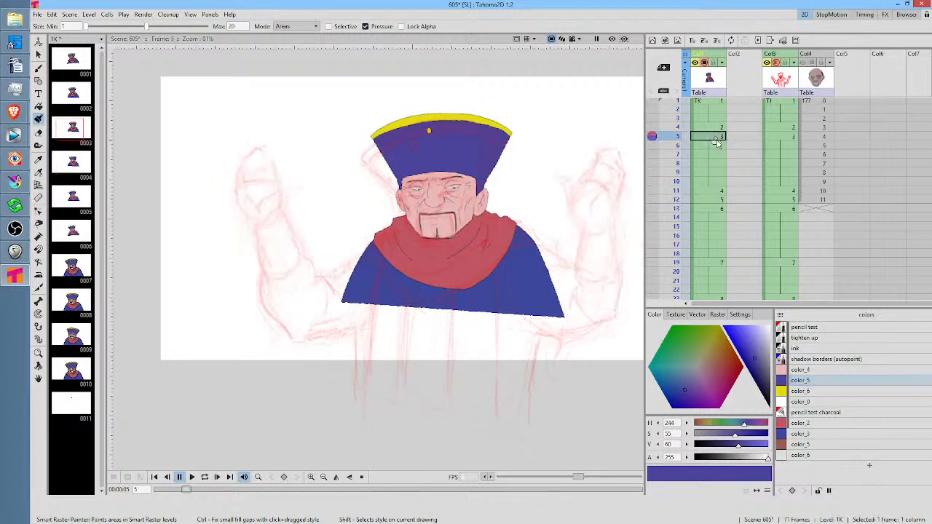
click(714, 191)
click(714, 200)
click(710, 209)
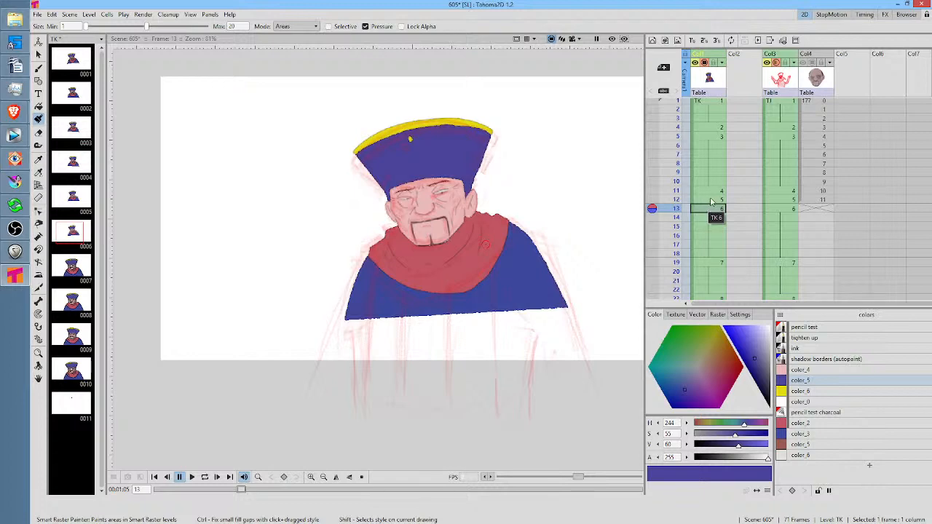
Check the coloured character drawings at frames 12, 13, 19, 23, 24 and 39 for unfilled gaps
click(715, 200)
click(712, 209)
click(714, 264)
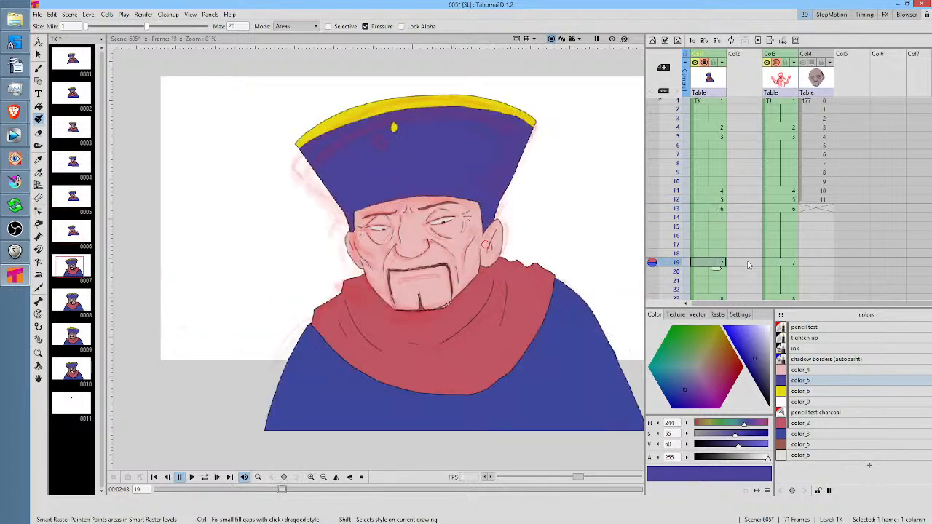
scroll(717, 240, down, 5)
click(719, 193)
click(714, 201)
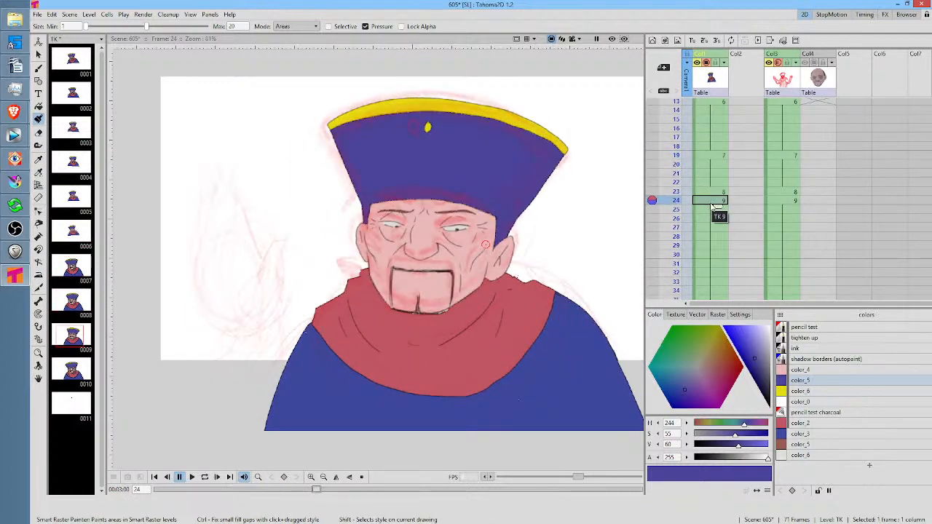
scroll(714, 204, down, 5)
click(714, 219)
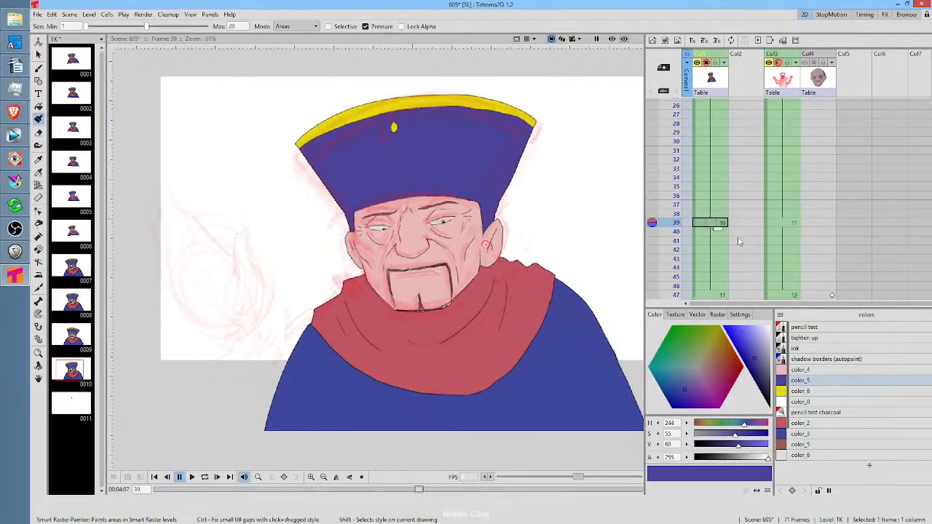
Go to the unfinished TK drawing at frame 47 and make tighten up the active style
scroll(778, 151, down, 4)
click(708, 189)
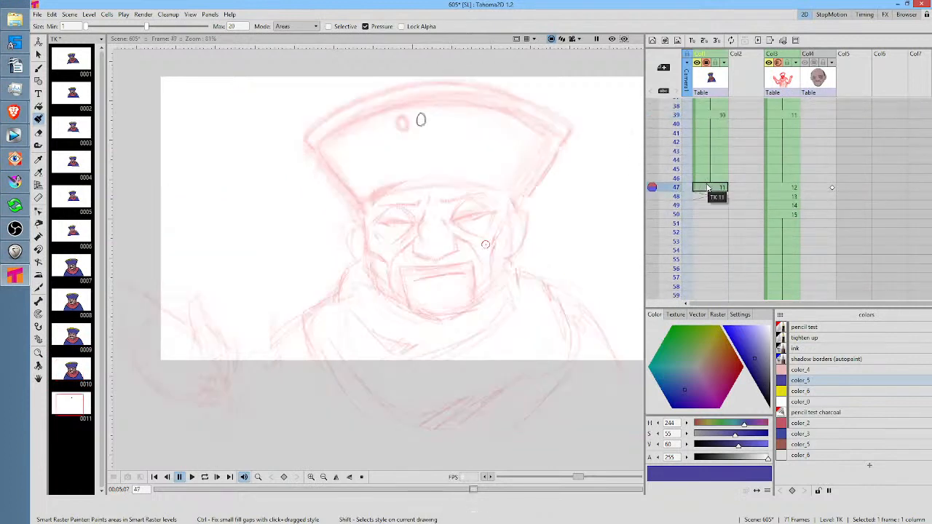
click(810, 349)
click(810, 340)
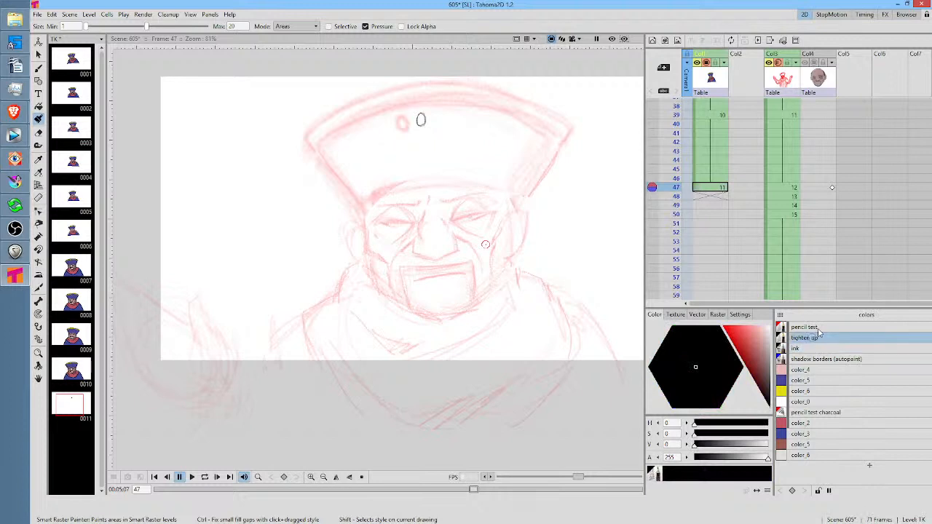
drag(498, 210, 501, 232)
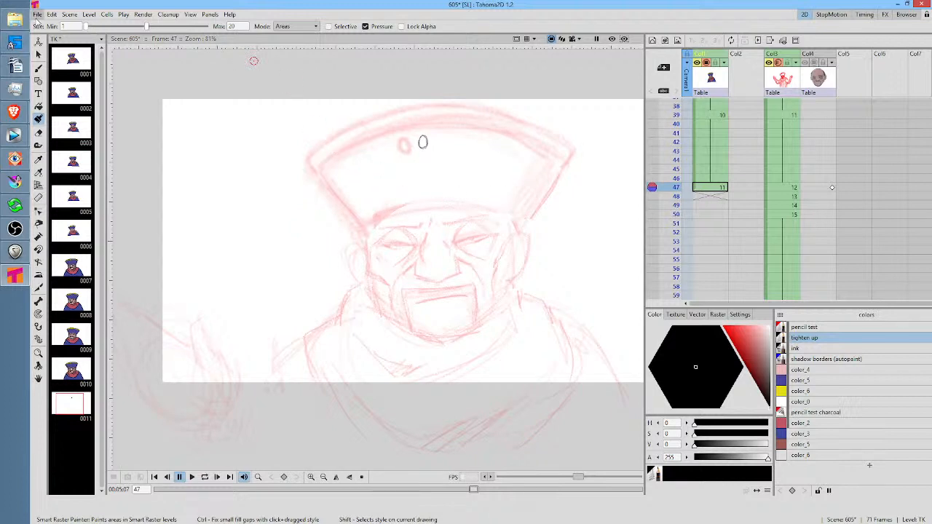
Turn on Save Automatically for the scene file in the saving preferences
click(37, 15)
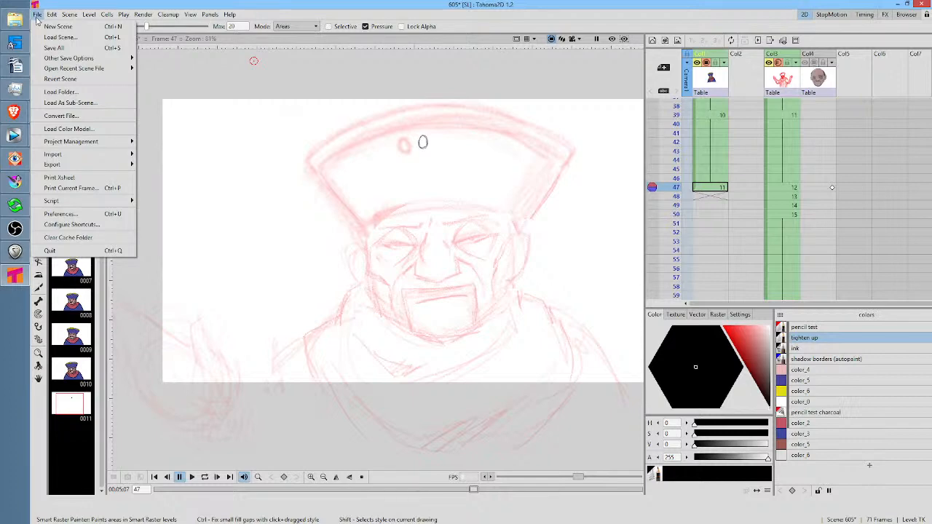
click(66, 214)
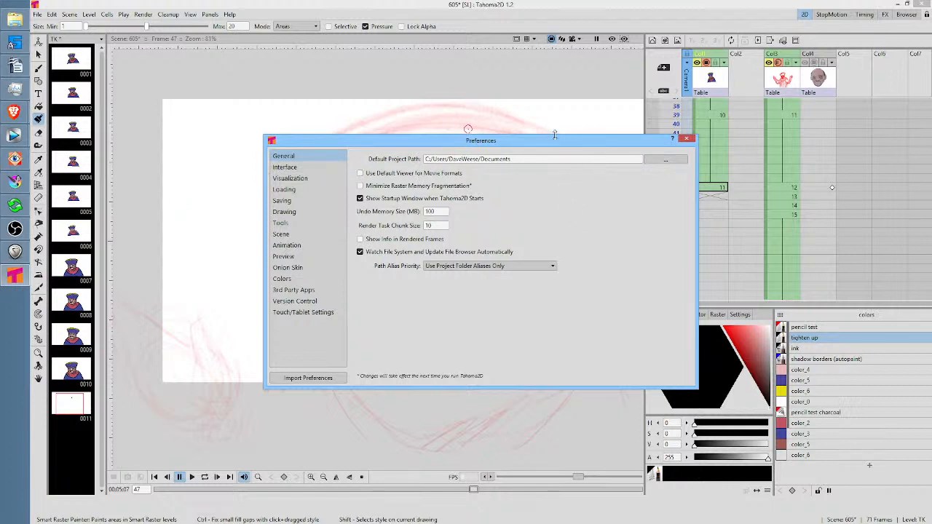
drag(551, 138, 521, 114)
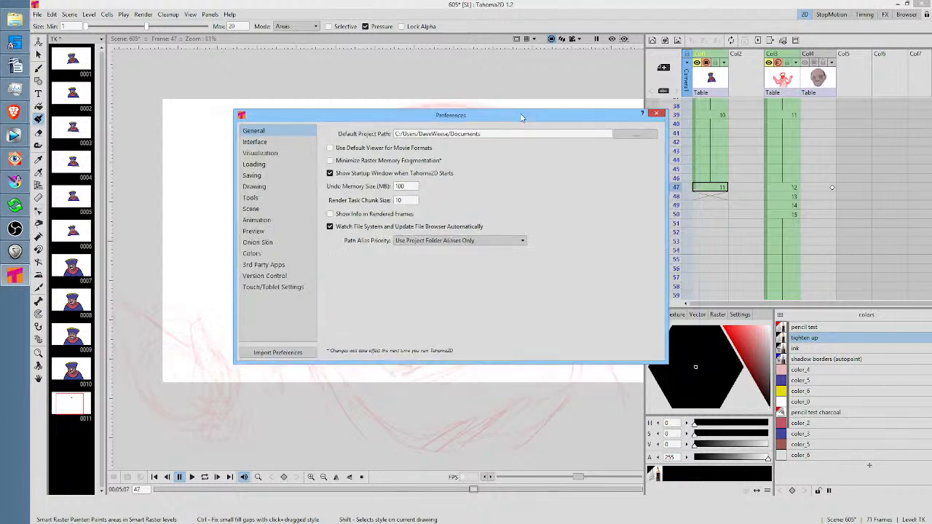
click(275, 176)
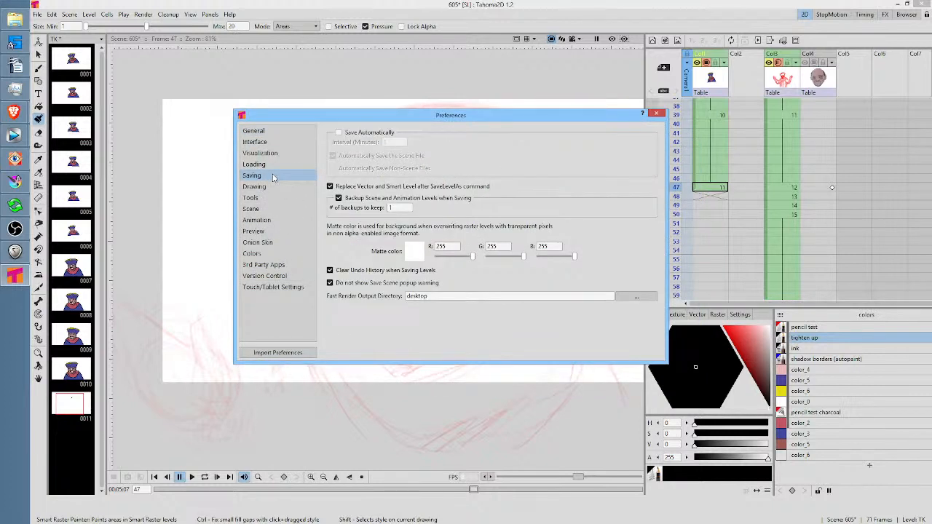
click(356, 135)
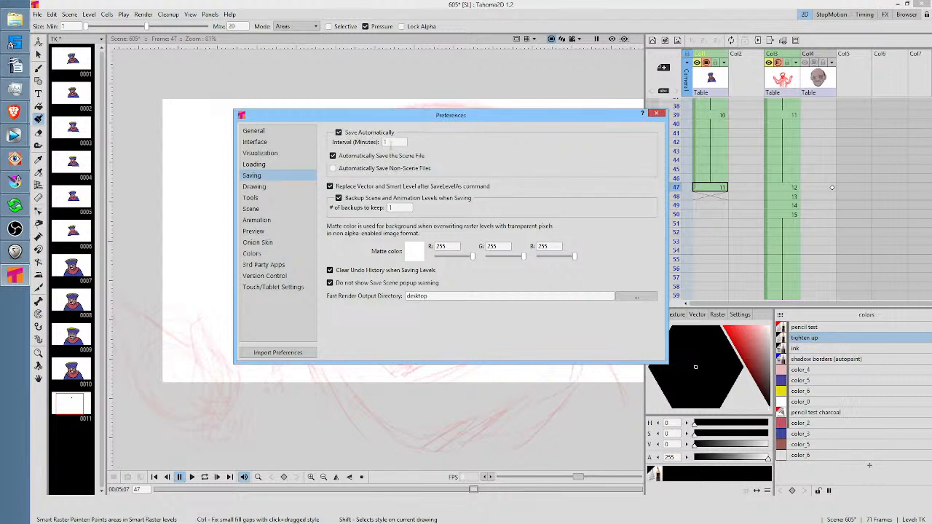
click(400, 142)
click(341, 172)
click(334, 168)
click(334, 168)
click(657, 115)
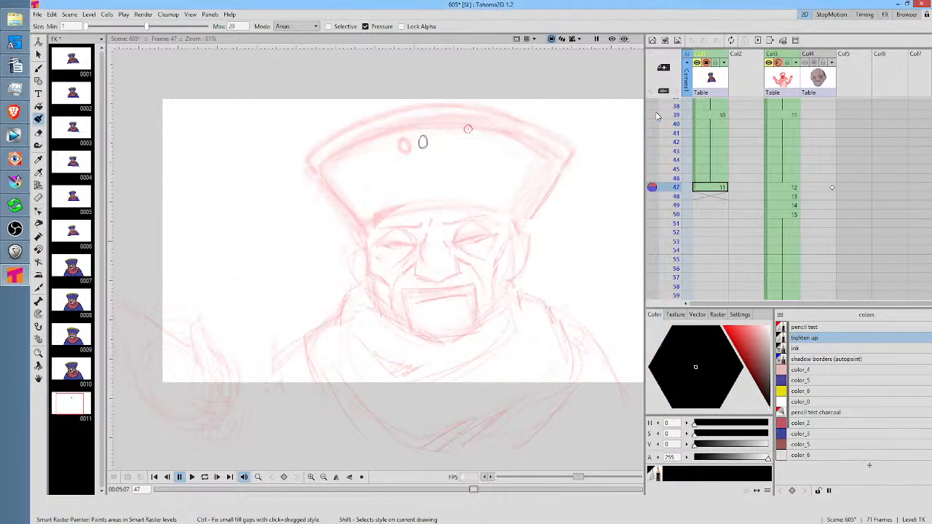
Trace the hat's outer contour at frame 47 with the Brush tool, covering both sides and the curved crown
click(715, 189)
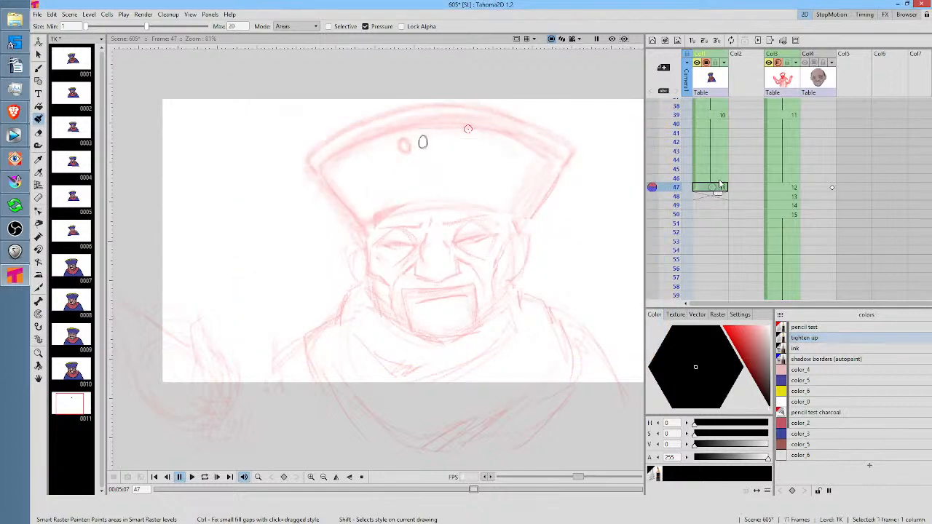
key(b)
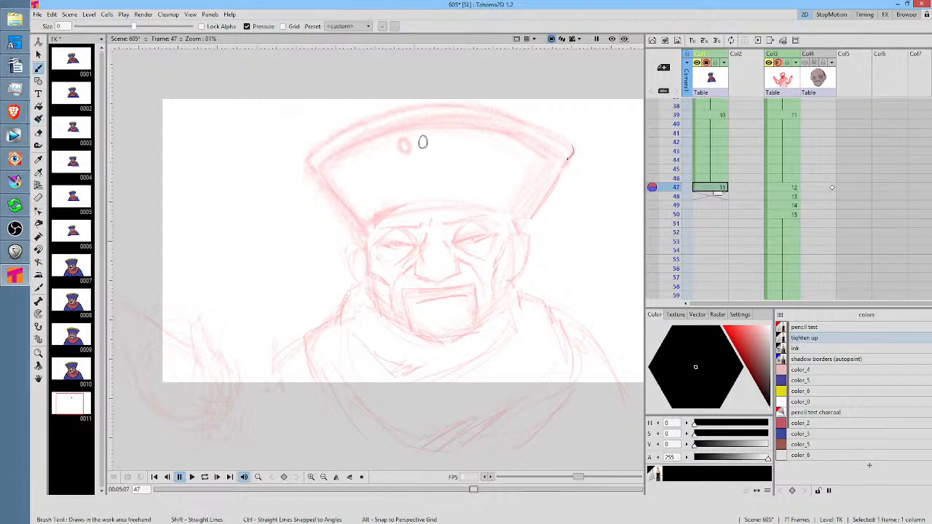
drag(569, 158, 527, 232)
drag(474, 149, 490, 174)
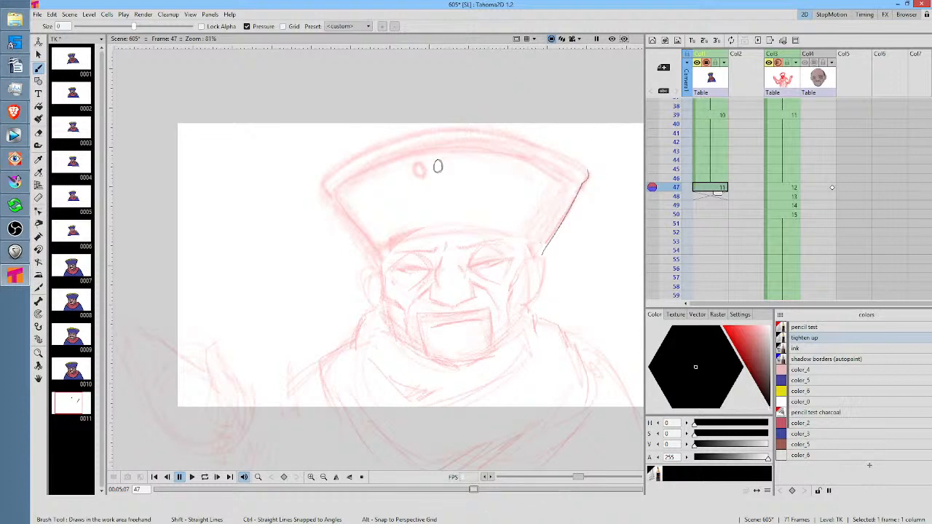
mouse_move(588, 172)
mouse_down()
mouse_move(536, 142)
mouse_move(470, 131)
mouse_move(389, 141)
mouse_move(324, 182)
mouse_move(377, 255)
mouse_up()
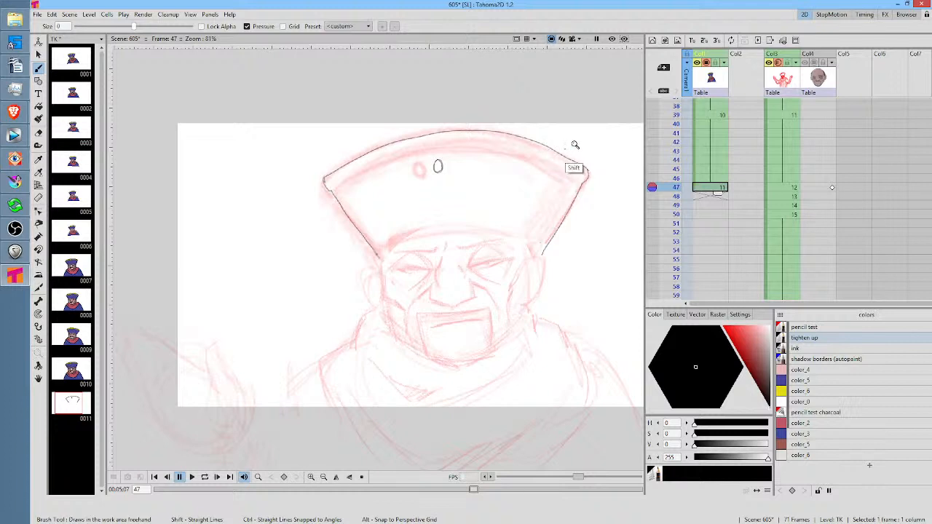
Draw the hat's inner trim line and its lower edge across the forehead, and save the scene
drag(580, 147, 477, 95)
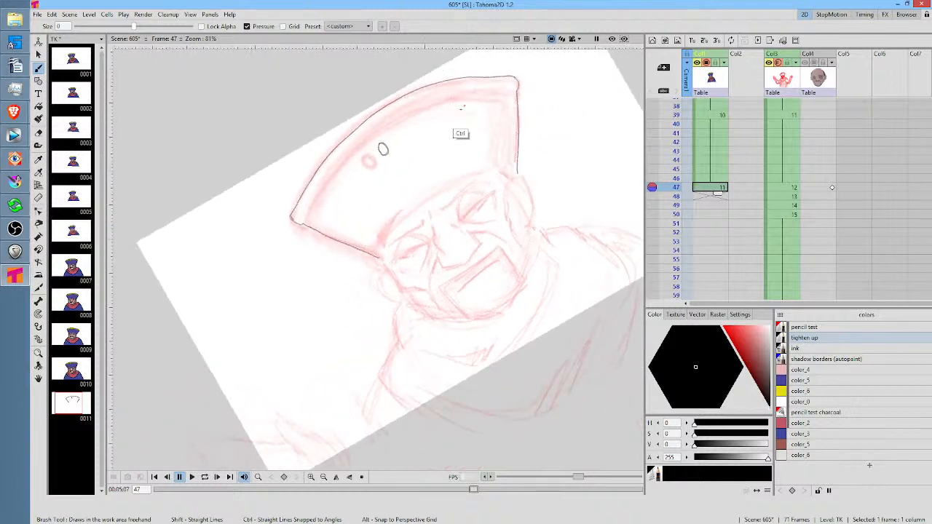
drag(415, 158, 408, 275)
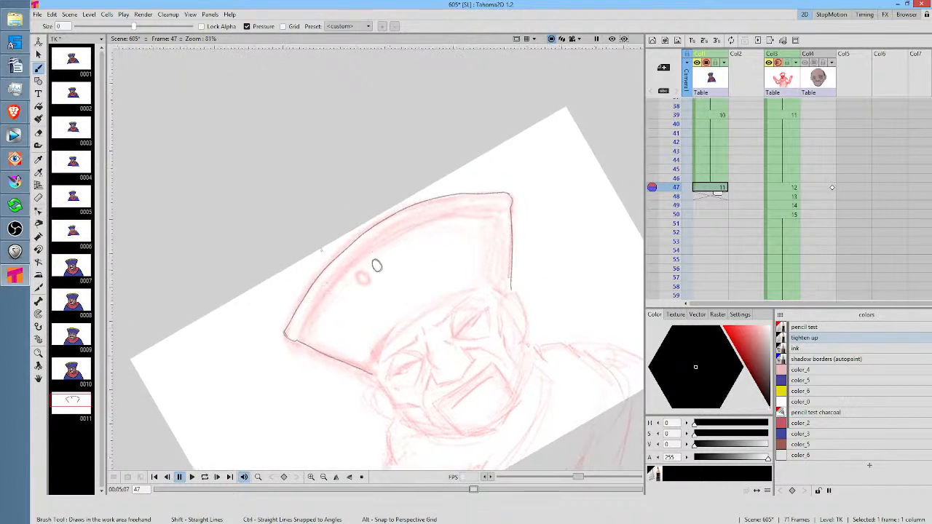
mouse_move(296, 337)
mouse_down()
mouse_move(338, 278)
mouse_move(384, 236)
mouse_move(435, 208)
mouse_move(428, 215)
mouse_move(503, 207)
mouse_up()
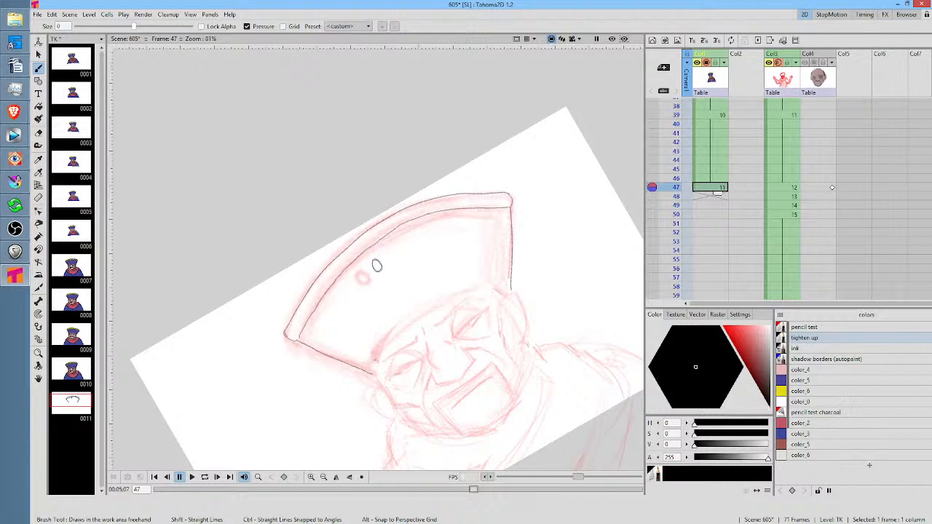
mouse_move(373, 360)
mouse_down()
mouse_move(456, 297)
mouse_move(480, 289)
mouse_up()
key(ctrl+z)
drag(373, 360, 481, 289)
ctrl+double_click(574, 268)
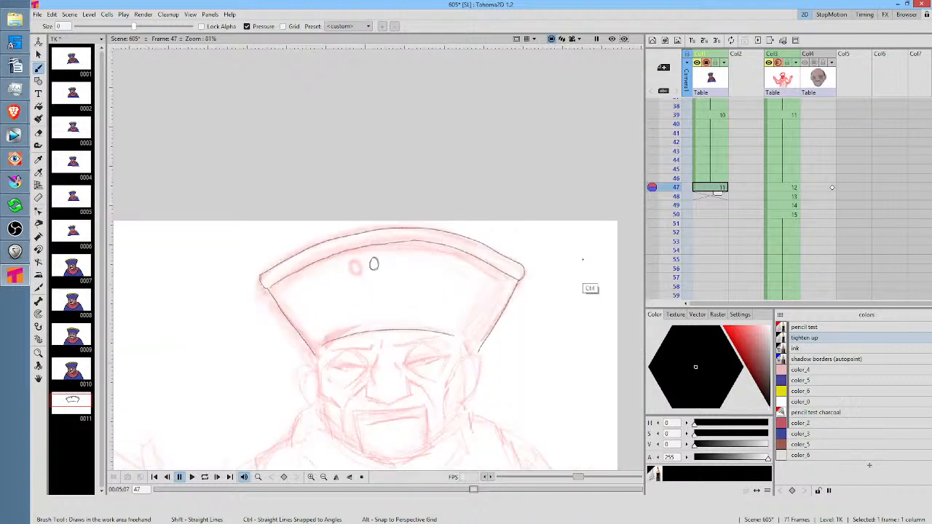
key(ctrl+s)
Draw the outlines of both ears below the hat at frame 47
drag(516, 322, 554, 205)
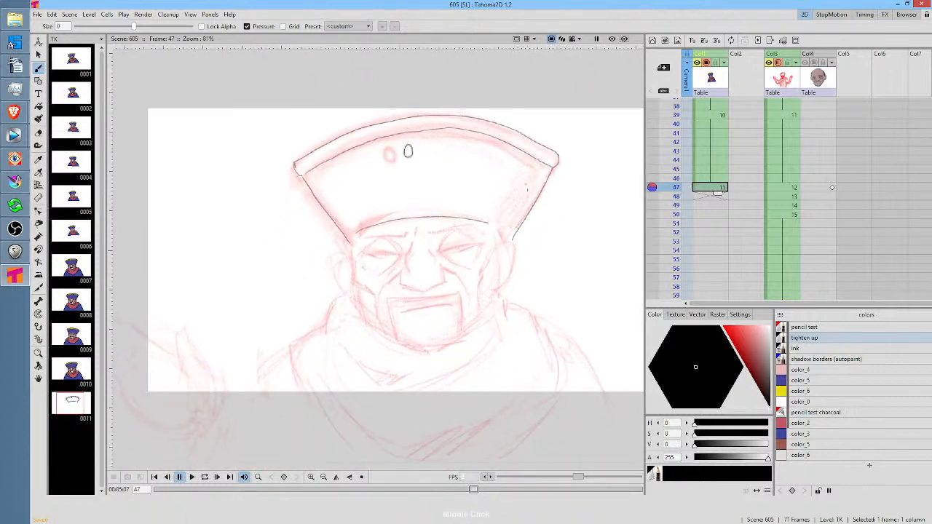
mouse_move(500, 246)
mouse_down()
mouse_move(512, 240)
mouse_move(512, 275)
mouse_move(500, 284)
mouse_up()
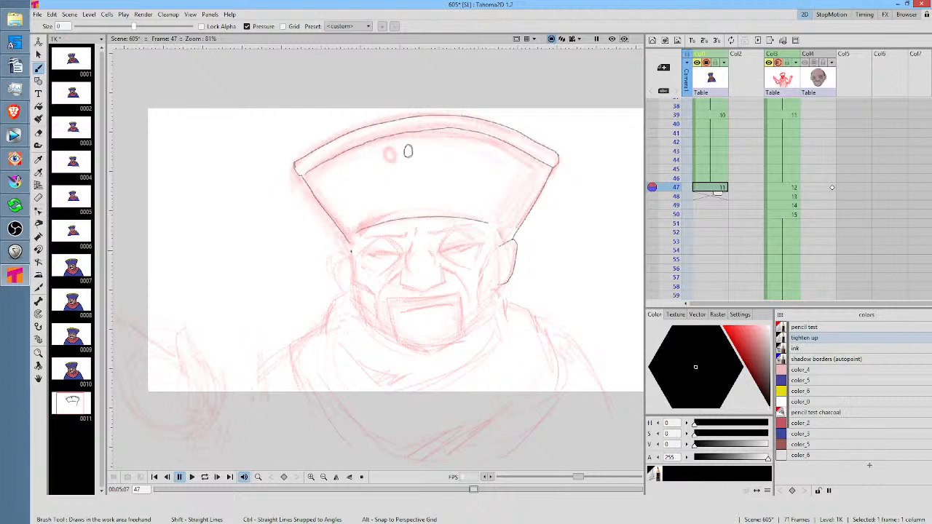
mouse_move(352, 251)
mouse_down()
mouse_move(341, 258)
mouse_move(348, 288)
mouse_up()
Rotate the ear on the left side of the face about 5° and nudge it towards the head with the Selection tool
key(s)
mouse_move(357, 247)
mouse_down()
mouse_move(335, 263)
mouse_move(363, 244)
mouse_up()
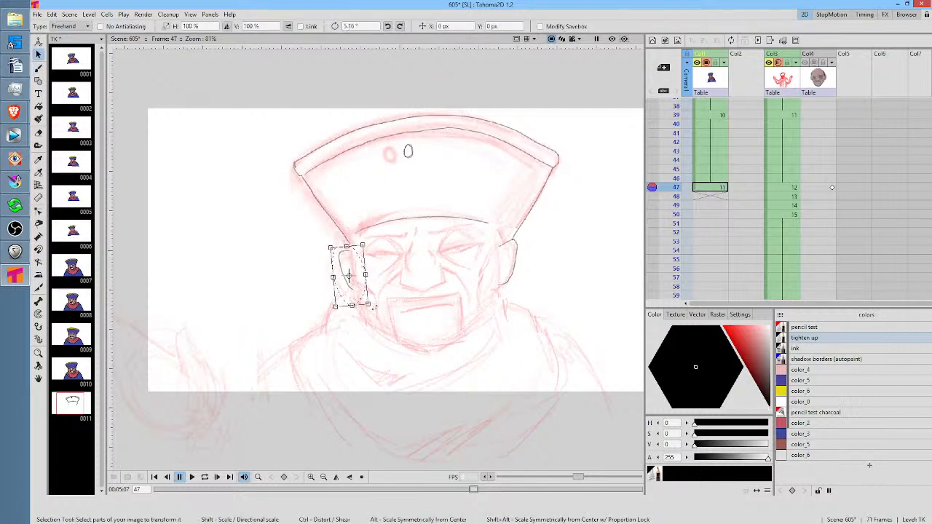
drag(354, 287, 358, 285)
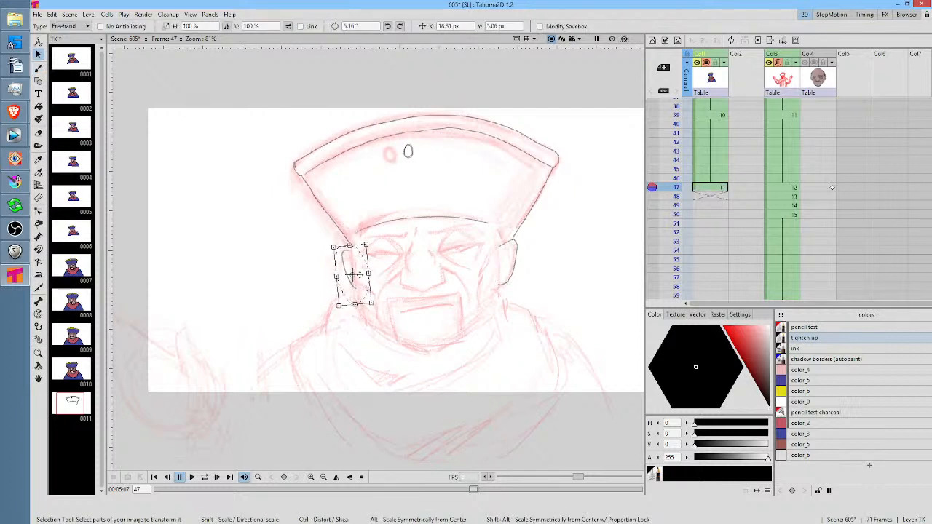
Draw the closed-eye lines and the arched upper lids of both eyes with the Brush tool
key(b)
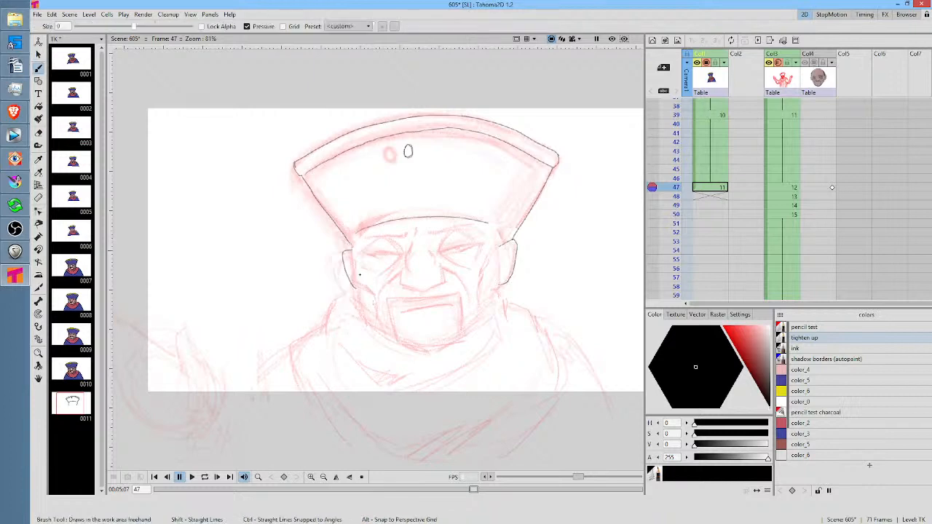
scroll(481, 251, up, 4)
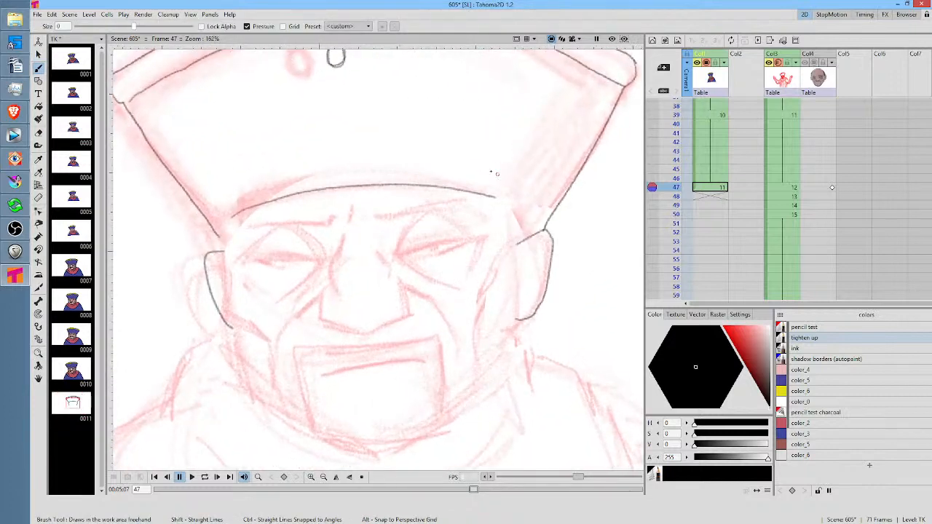
drag(437, 232, 505, 261)
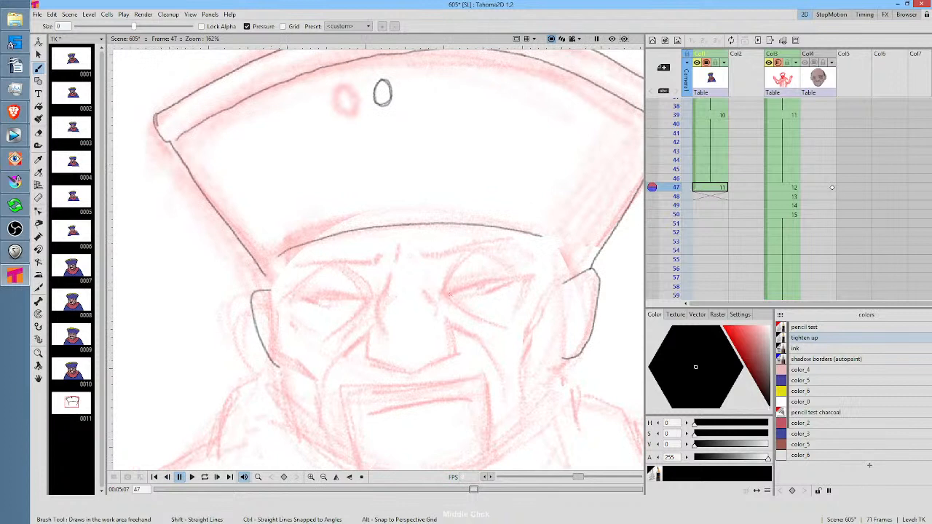
drag(447, 295, 512, 280)
drag(362, 295, 299, 296)
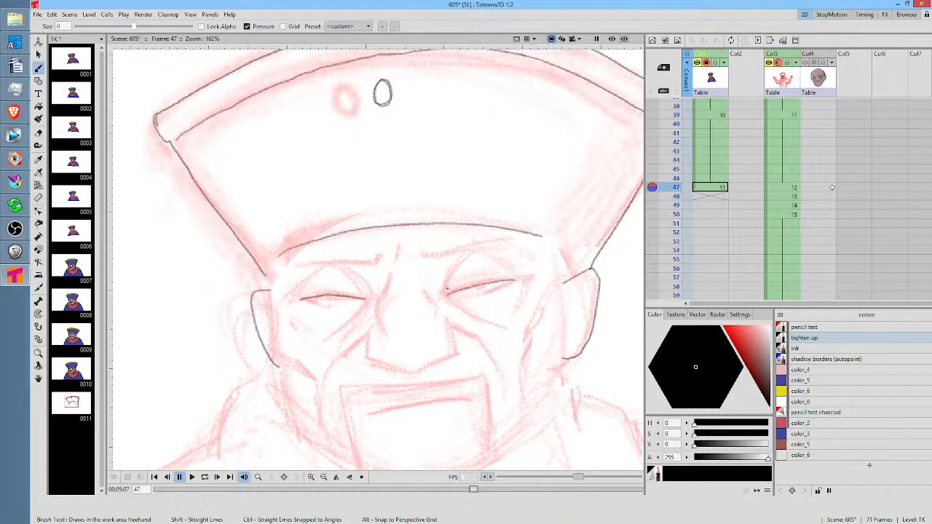
mouse_move(447, 290)
mouse_down()
mouse_move(473, 255)
mouse_move(512, 269)
mouse_up()
mouse_move(347, 270)
mouse_down()
mouse_move(364, 287)
mouse_move(319, 272)
mouse_move(296, 295)
mouse_up()
Draw the temple lines from the hat's lower edge down to the ears and add the inner-ear folds
drag(282, 253, 277, 295)
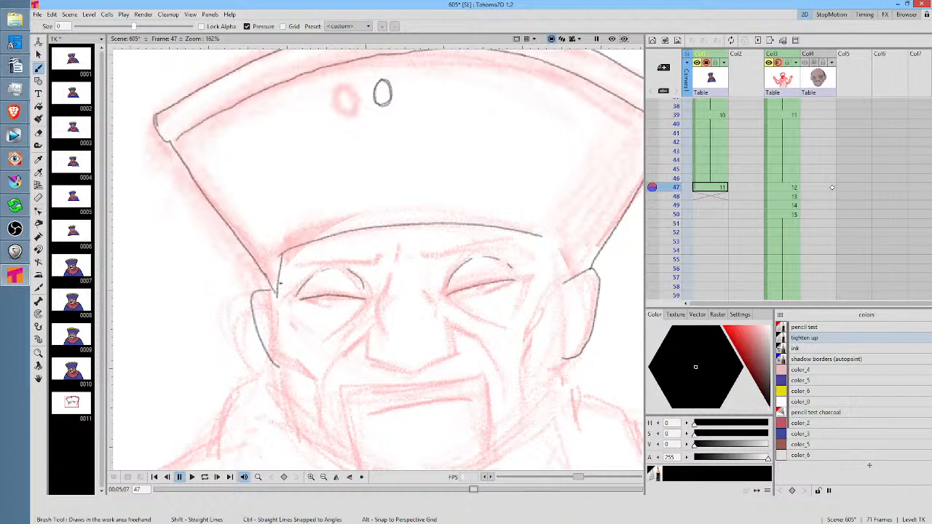
mouse_move(544, 235)
mouse_down()
mouse_move(553, 290)
mouse_move(574, 270)
mouse_move(576, 329)
mouse_up()
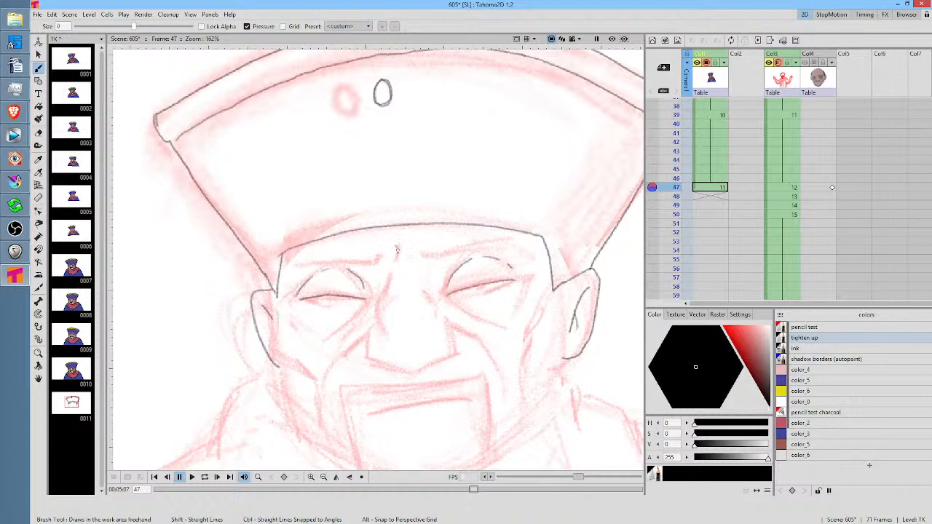
Draw the two frown creases and both eyebrows, mirroring the canvas for the second eyebrow and restoring it
mouse_move(396, 247)
mouse_down()
mouse_move(395, 266)
mouse_move(413, 260)
mouse_up()
mouse_move(423, 253)
mouse_down()
mouse_move(513, 249)
mouse_move(492, 242)
mouse_move(421, 255)
mouse_up()
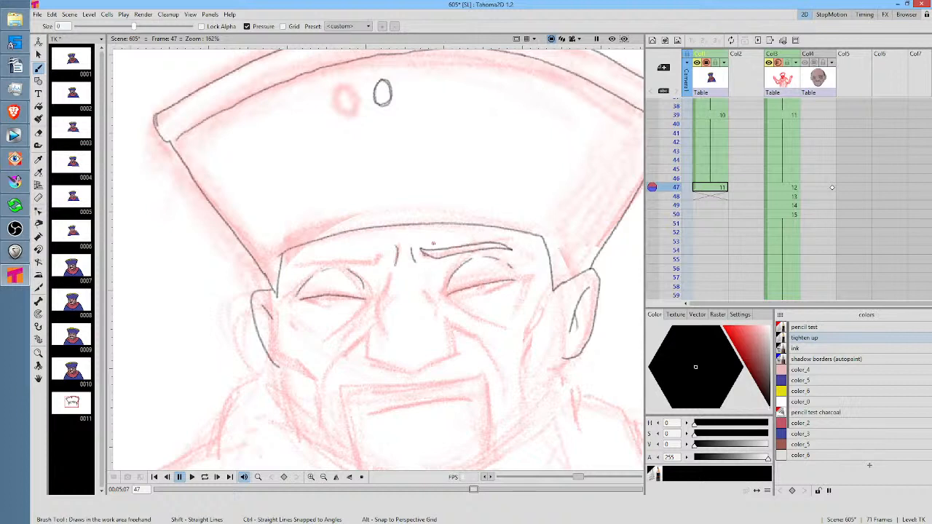
key(m)
drag(376, 255, 454, 272)
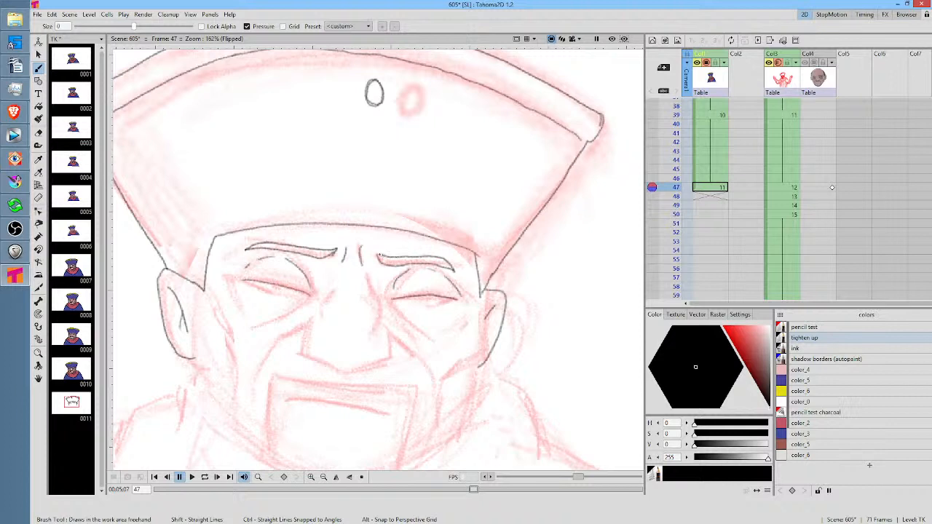
key(shift+h)
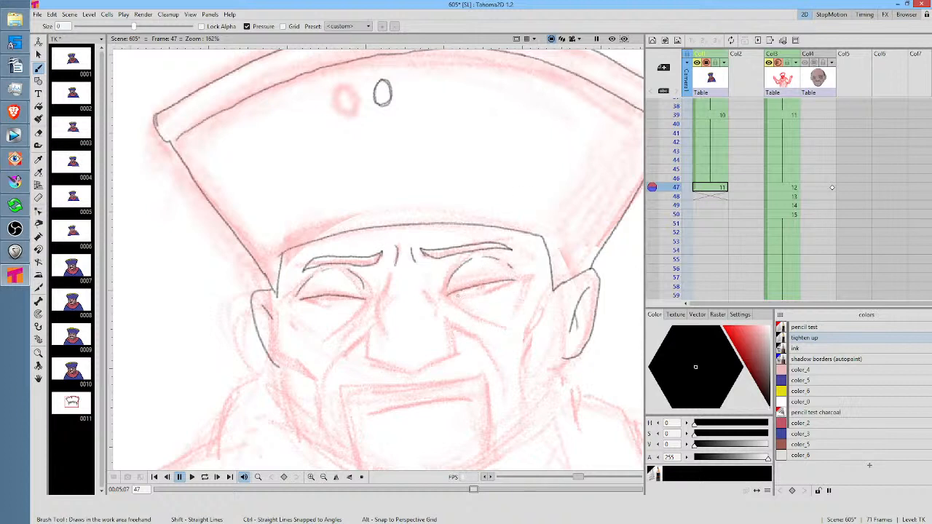
Draw the lower lids of both eyes, the bridge lines of the nose and the rounded nose outline with the Brush tool
drag(459, 296, 505, 286)
mouse_move(311, 300)
mouse_down()
mouse_move(383, 294)
mouse_move(386, 334)
mouse_up()
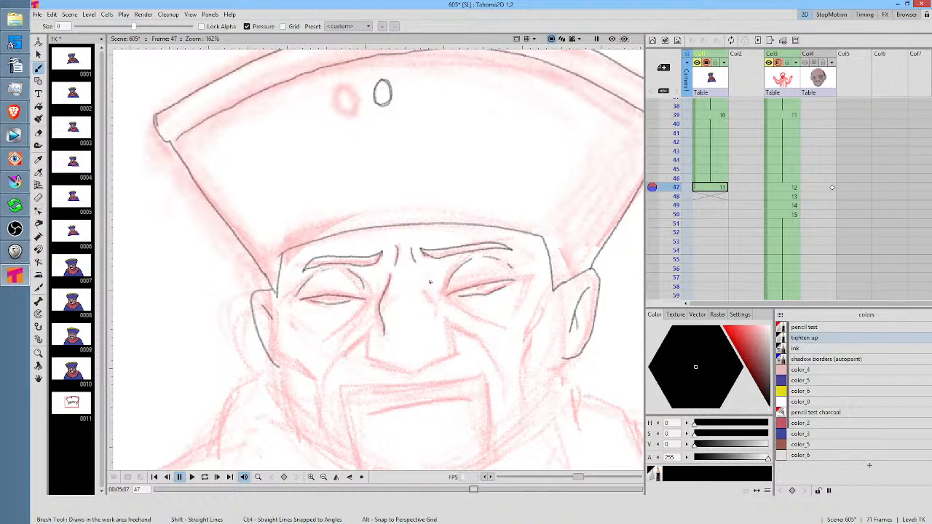
drag(420, 279, 432, 323)
mouse_move(510, 309)
mouse_down()
mouse_move(502, 258)
mouse_move(498, 265)
mouse_up()
drag(357, 284, 358, 311)
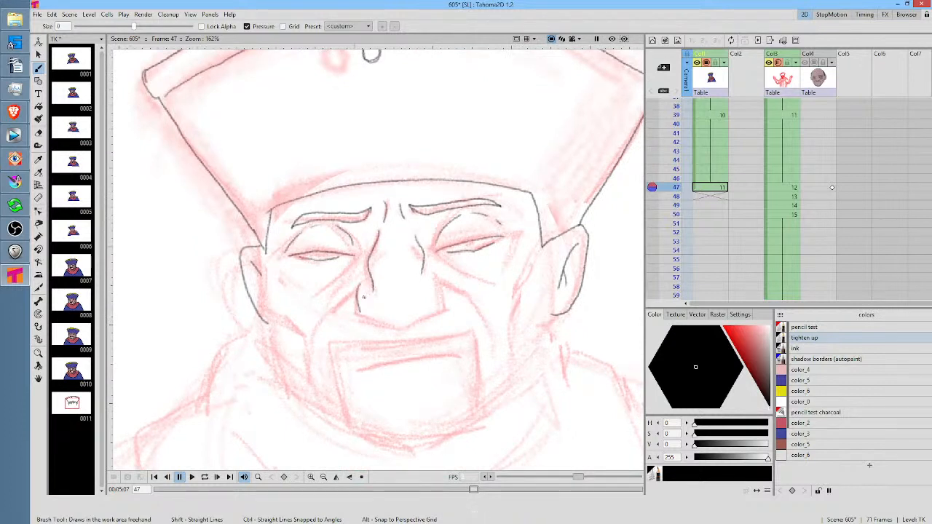
drag(438, 275, 446, 306)
mouse_move(359, 311)
mouse_down()
mouse_move(408, 325)
mouse_move(448, 305)
mouse_up()
Draw the smile folds running down from the nose and the cheekbone lines on both sides of the face
mouse_move(359, 285)
mouse_down()
mouse_move(322, 311)
mouse_move(315, 359)
mouse_move(319, 320)
mouse_move(322, 352)
mouse_up()
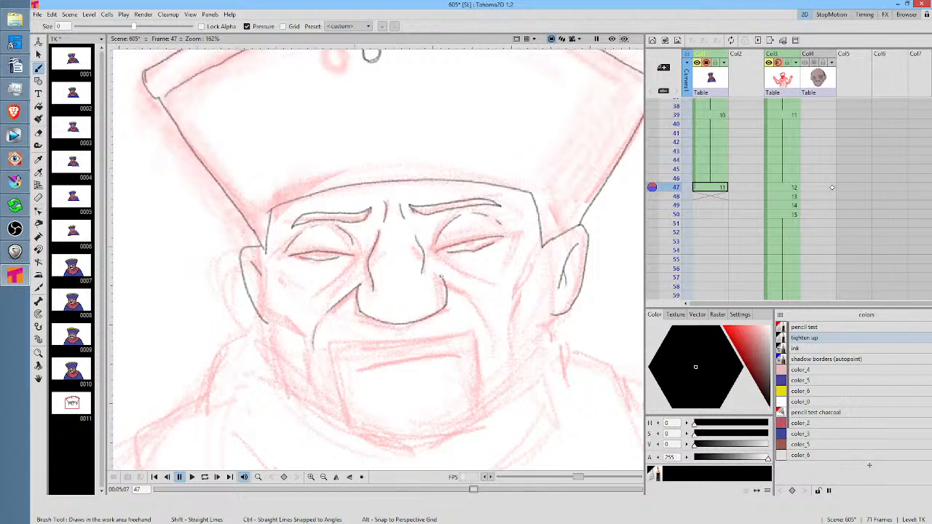
mouse_move(441, 275)
mouse_down()
mouse_move(503, 328)
mouse_move(490, 310)
mouse_move(502, 337)
mouse_up()
mouse_move(264, 268)
mouse_down()
mouse_move(264, 301)
mouse_move(307, 351)
mouse_up()
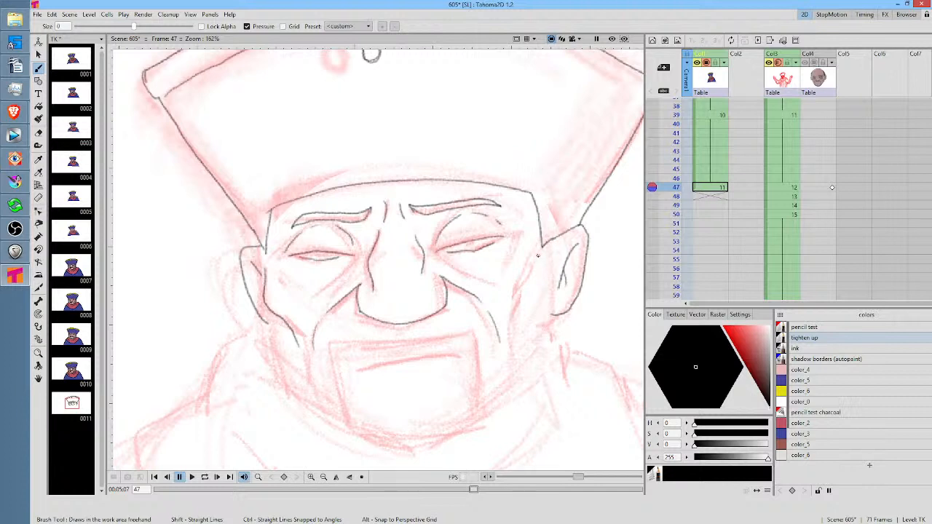
mouse_move(538, 255)
mouse_down()
mouse_move(541, 288)
mouse_move(521, 319)
mouse_up()
key(ctrl+z)
mouse_move(539, 260)
mouse_down()
mouse_move(537, 290)
mouse_move(520, 307)
mouse_move(516, 329)
mouse_up()
Draw the jawline from ear to ear around the chin, rotating the canvas for the first stroke and resetting it
drag(500, 141, 570, 298)
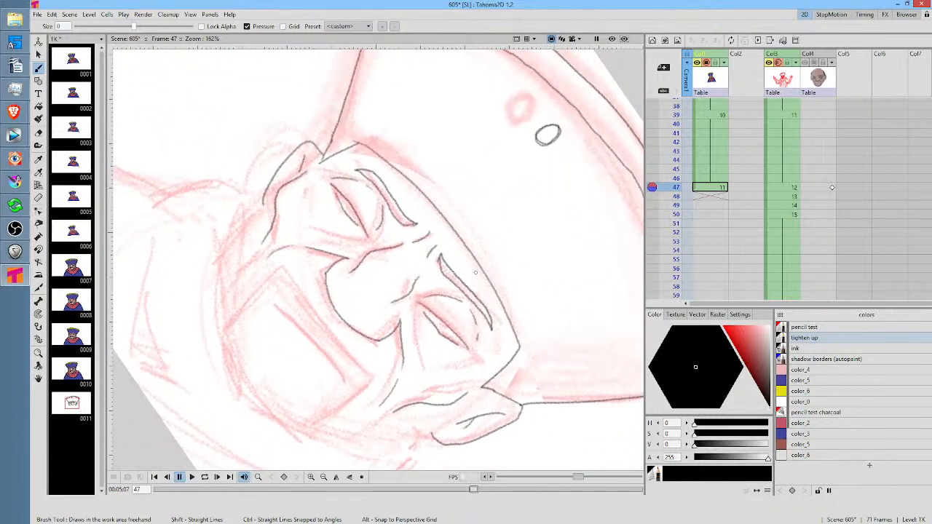
mouse_move(267, 200)
mouse_down()
mouse_move(384, 191)
mouse_move(346, 232)
mouse_move(340, 322)
mouse_move(367, 394)
mouse_move(395, 413)
mouse_up()
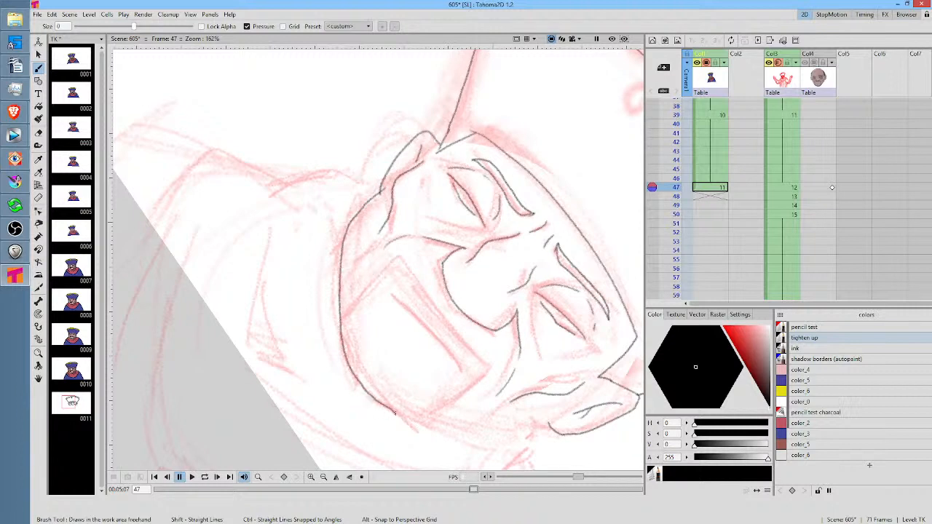
key(alt+0)
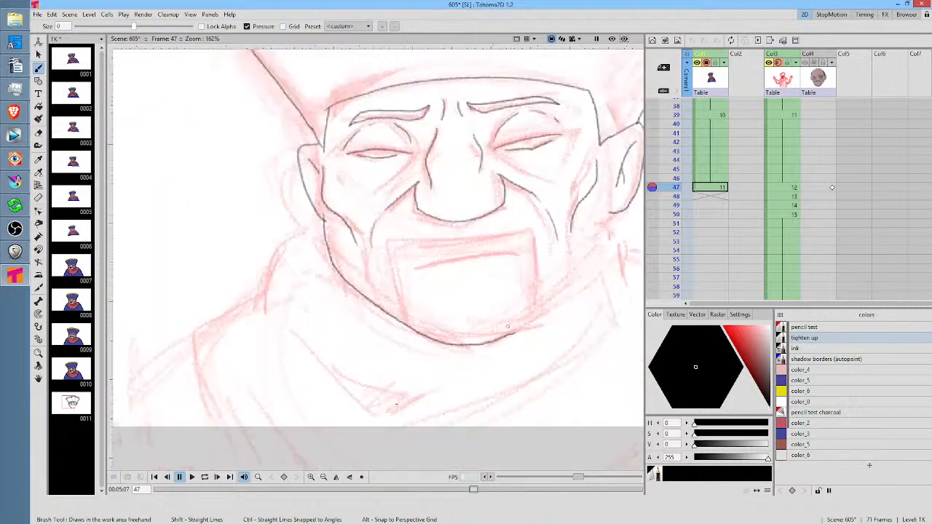
drag(565, 300, 509, 338)
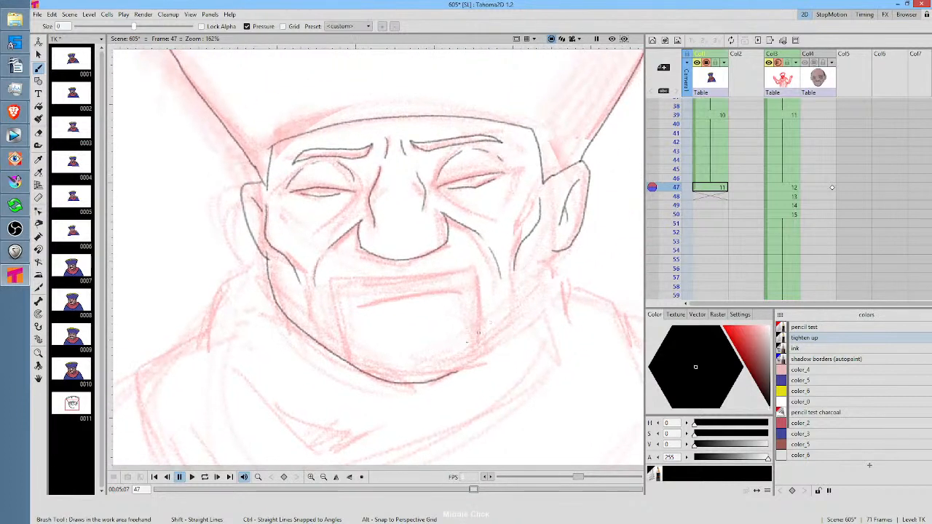
mouse_move(453, 374)
mouse_down()
mouse_move(516, 323)
mouse_move(554, 250)
mouse_up()
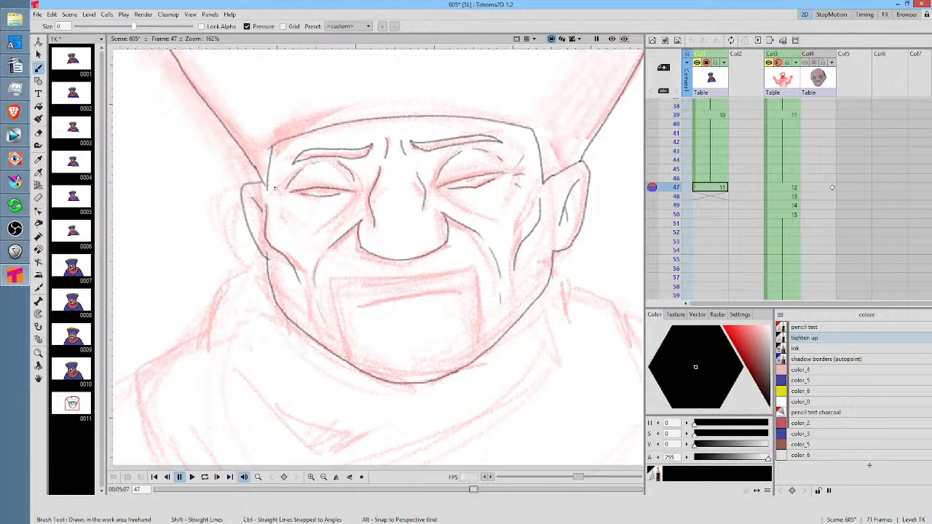
Add the short wrinkles at the outer eye corners and the bag lines under both eyes
drag(280, 190, 273, 185)
drag(281, 197, 273, 201)
drag(352, 197, 315, 238)
drag(445, 197, 492, 217)
drag(517, 183, 508, 206)
drag(285, 201, 300, 230)
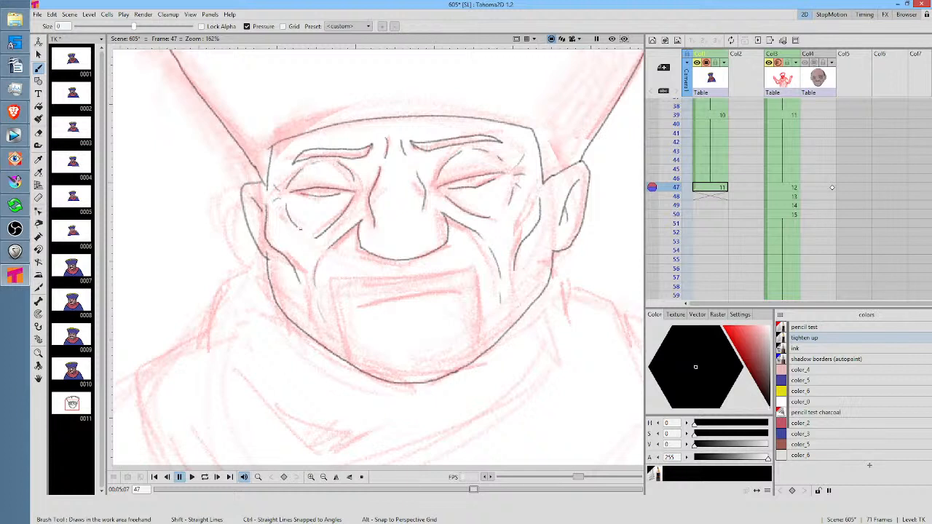
Draw the scarf's outer edge on the left side of the figure and two fold lines inside it
drag(370, 287, 433, 247)
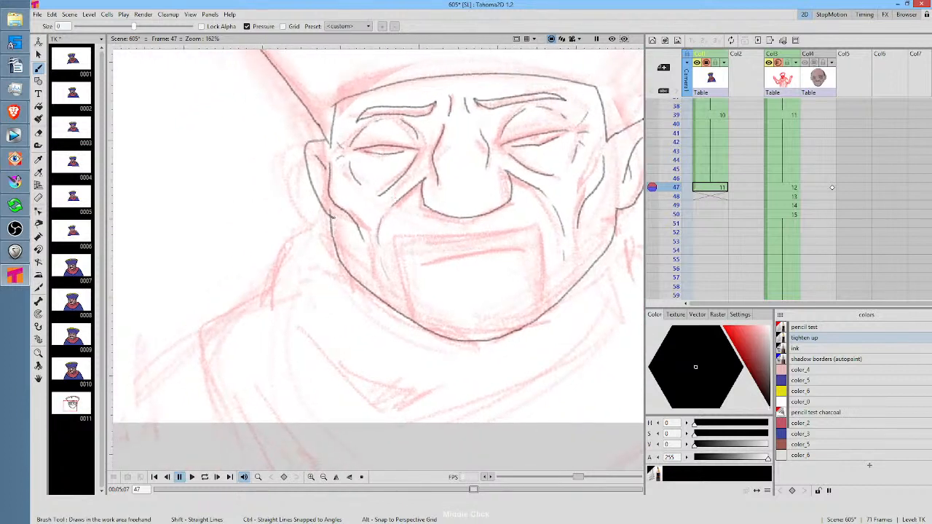
mouse_move(332, 219)
mouse_down()
mouse_move(287, 239)
mouse_move(266, 291)
mouse_move(201, 335)
mouse_move(227, 429)
mouse_up()
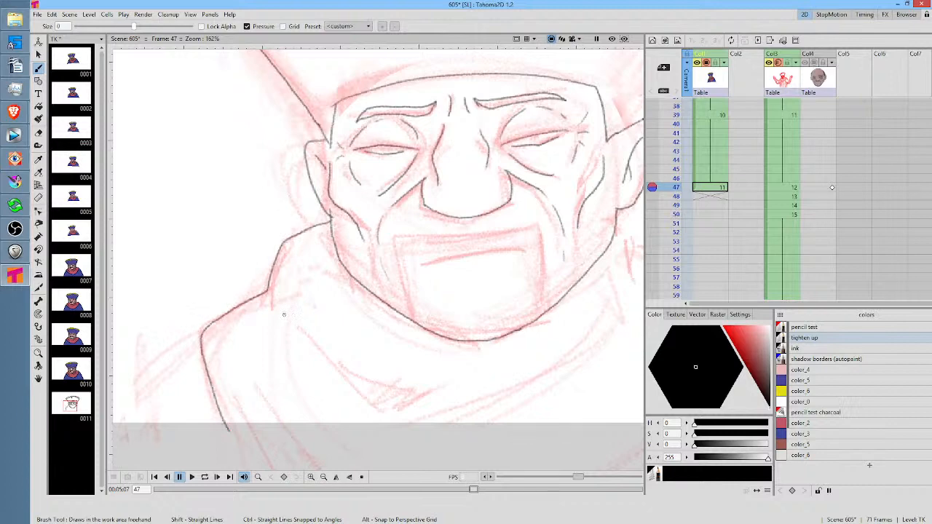
drag(284, 314, 354, 394)
drag(245, 337, 273, 414)
Outline the scarf on the right side of the figure and extend both outer edges below the camera frame
drag(559, 344, 398, 324)
scroll(398, 271, down, 2)
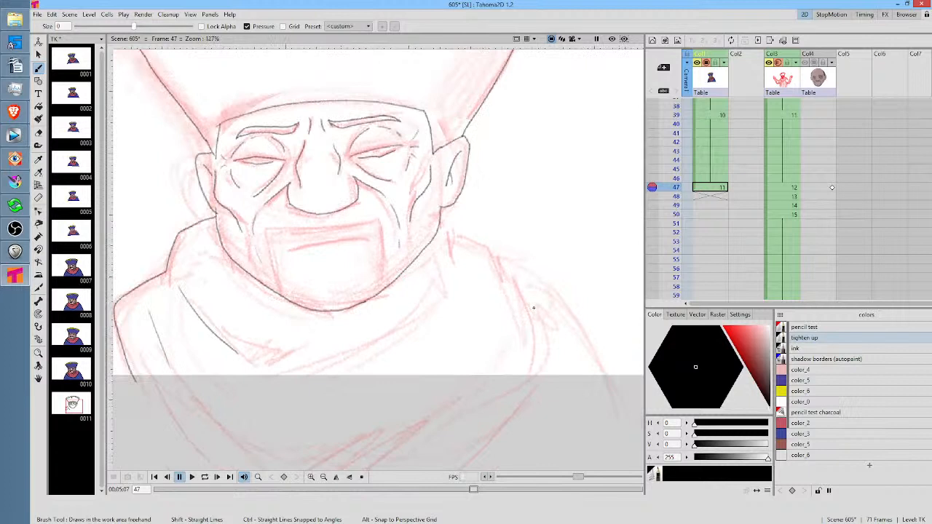
mouse_move(439, 219)
mouse_down()
mouse_move(454, 247)
mouse_move(446, 295)
mouse_up()
mouse_move(453, 233)
mouse_down()
mouse_move(540, 300)
mouse_move(549, 336)
mouse_move(539, 378)
mouse_move(496, 438)
mouse_up()
drag(518, 394, 550, 256)
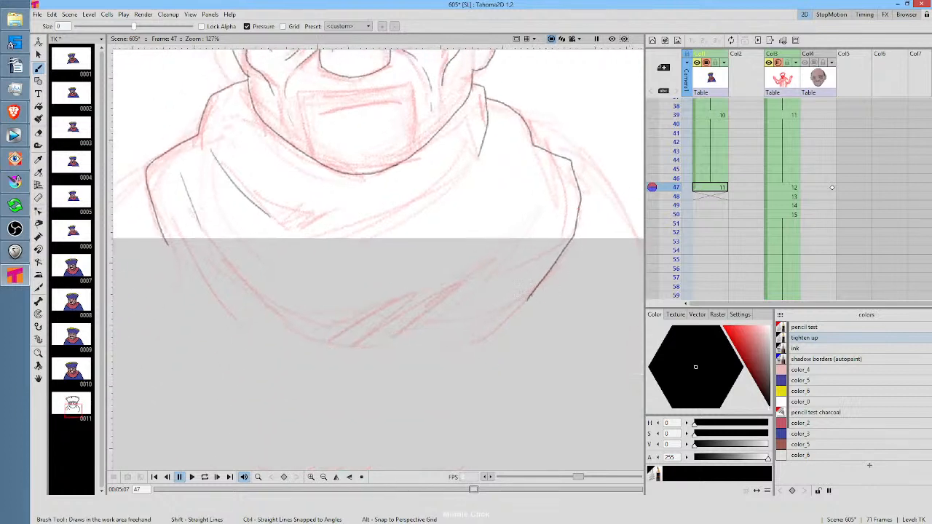
drag(528, 295, 479, 348)
drag(158, 228, 234, 349)
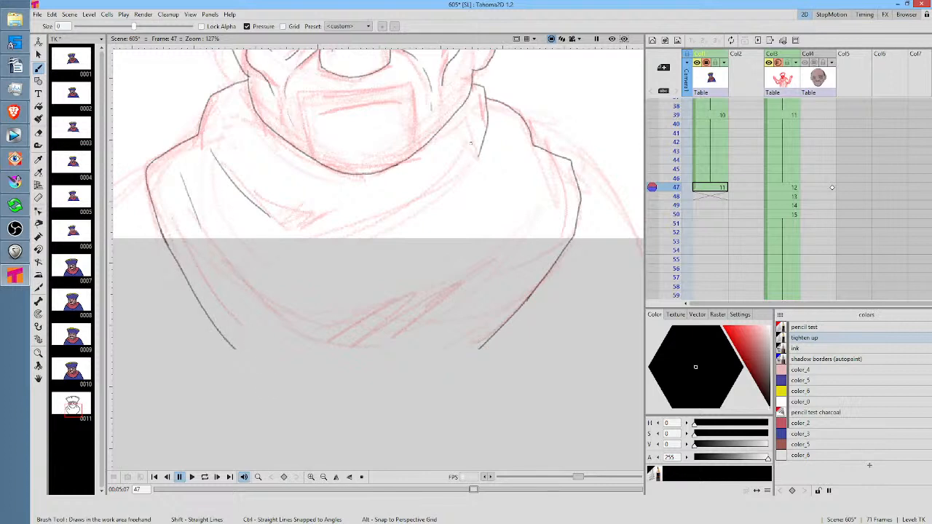
Add the curved inner fold lines across the scarf's front and on its right side
drag(437, 223, 369, 243)
drag(430, 253, 482, 212)
drag(514, 192, 525, 271)
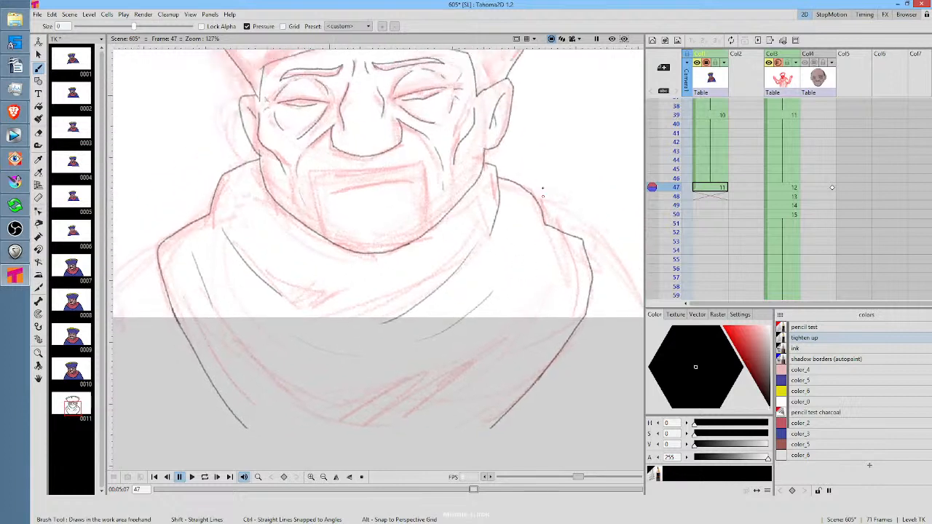
drag(541, 236, 537, 295)
drag(434, 272, 435, 365)
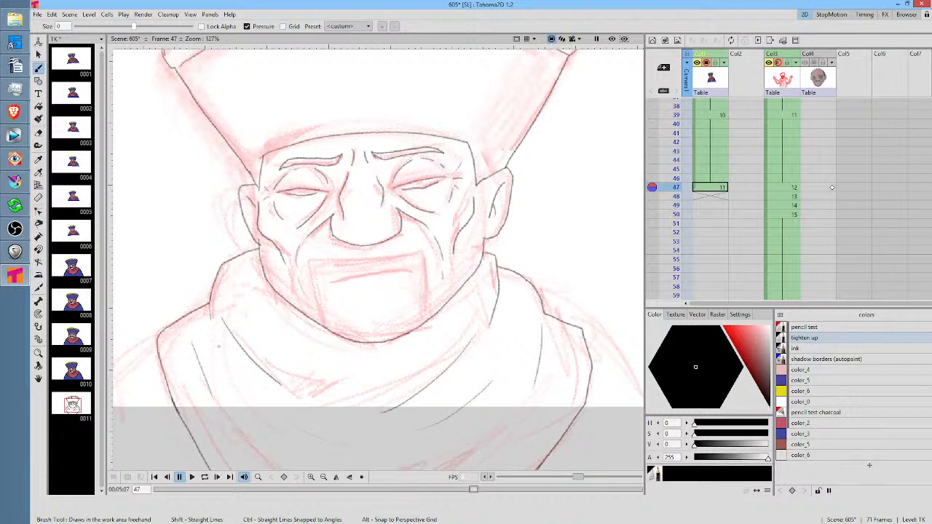
click(716, 197)
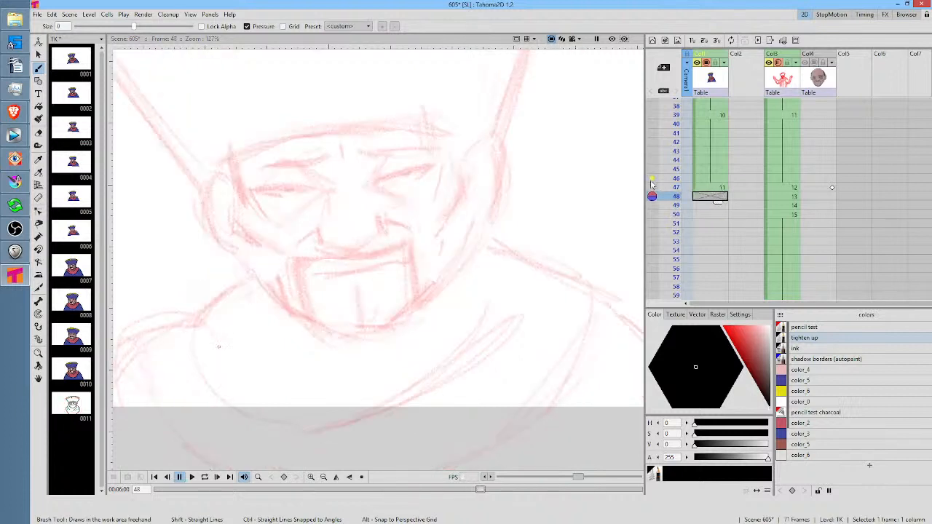
middle_click(491, 231)
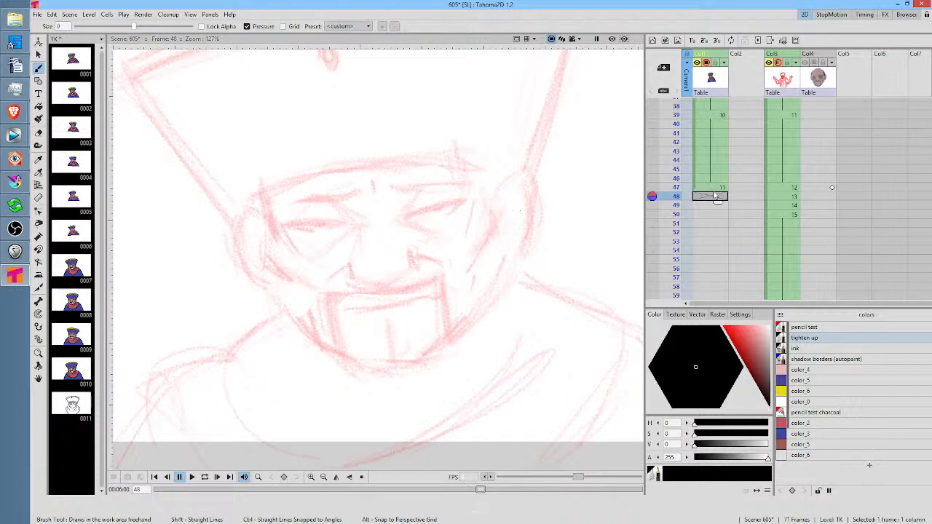
click(713, 188)
scroll(636, 208, down, 3)
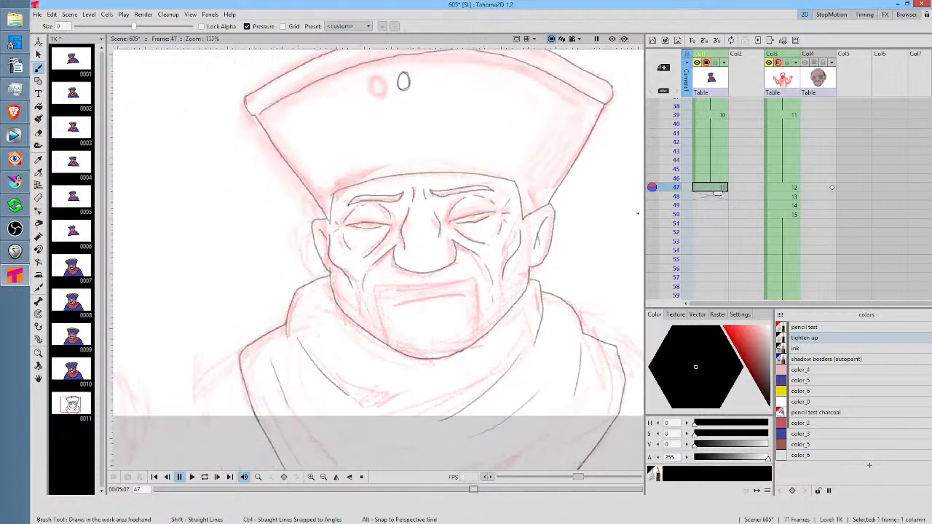
scroll(539, 202, up, 1)
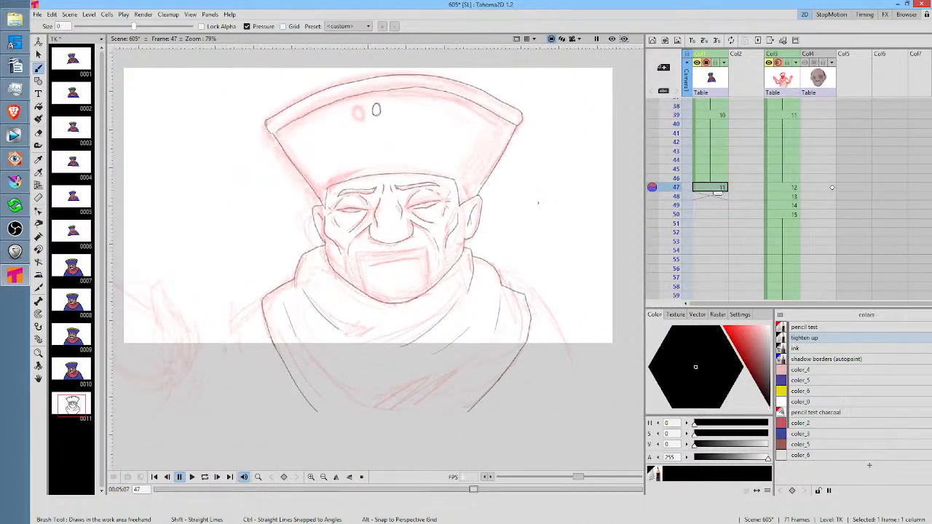
key(s)
mouse_move(558, 104)
mouse_down()
mouse_move(414, 55)
mouse_move(259, 97)
mouse_move(197, 306)
mouse_move(302, 441)
mouse_move(521, 440)
mouse_move(593, 307)
mouse_move(560, 79)
mouse_up()
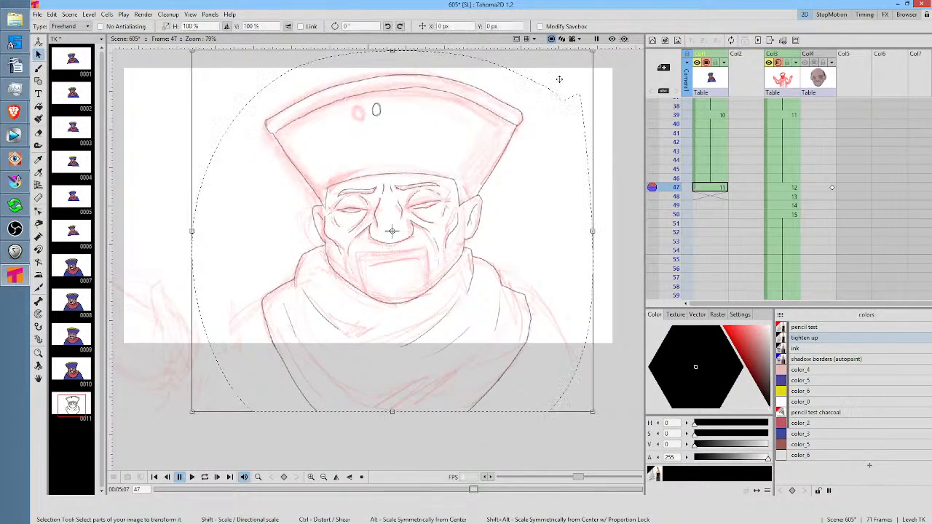
key(Down)
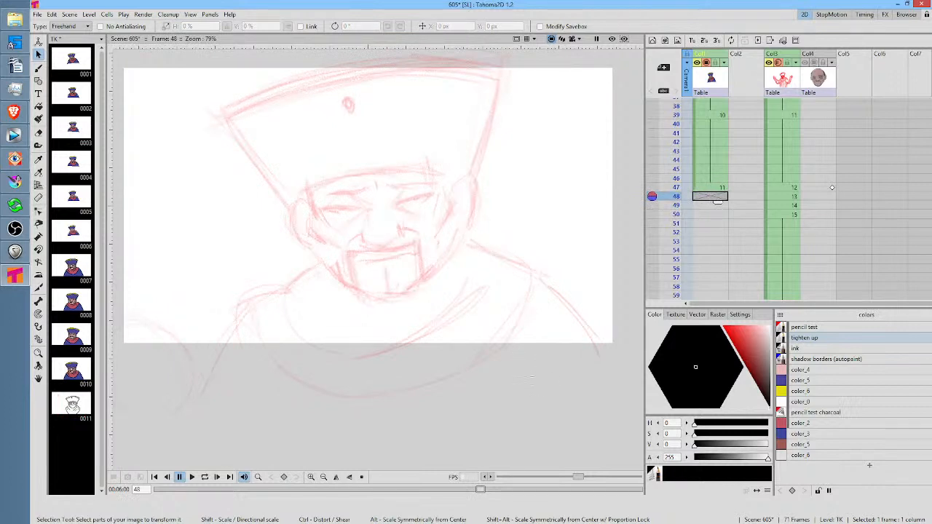
key(b)
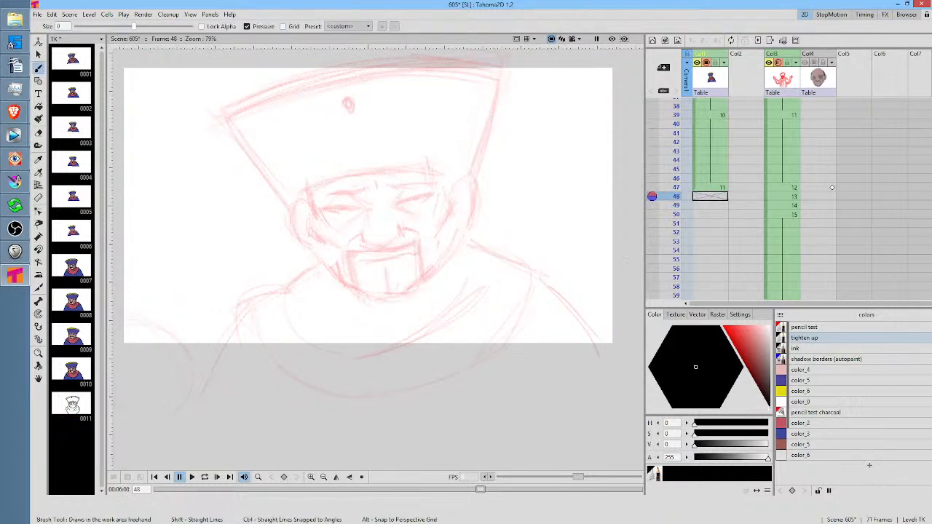
Duplicate the frame 47 drawing into frame 48 of the TK column and lasso the whole character with the Selection tool
click(715, 187)
click(716, 197)
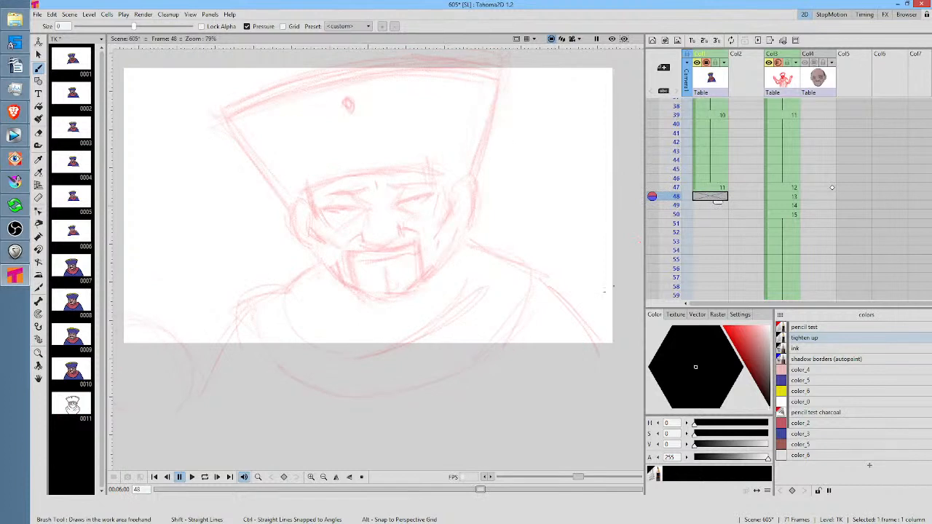
key(d)
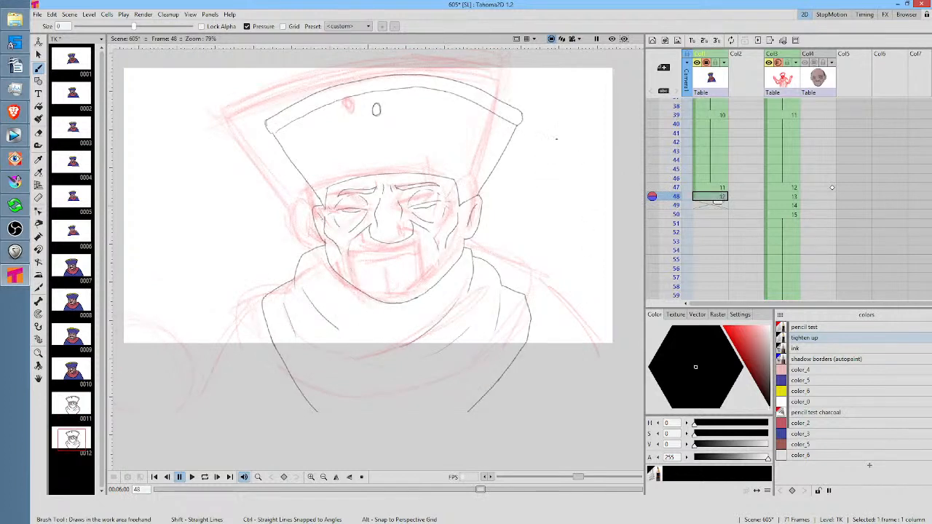
key(s)
mouse_move(566, 116)
mouse_down()
mouse_move(493, 67)
mouse_move(243, 97)
mouse_move(175, 348)
mouse_move(383, 488)
mouse_move(576, 350)
mouse_move(541, 120)
mouse_move(565, 116)
mouse_up()
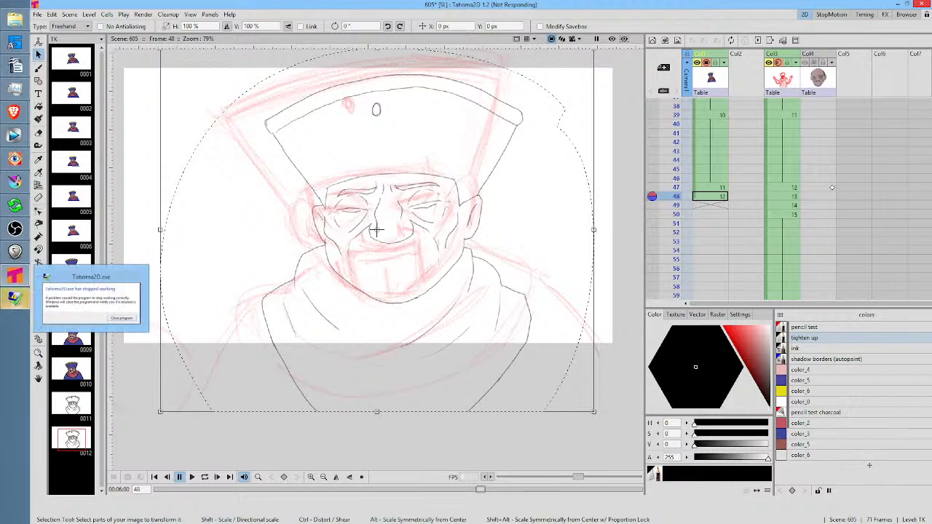
Close the crashed Tahoma2D from the error dialog, restart it and reopen scene 605
drag(424, 2, 397, 202)
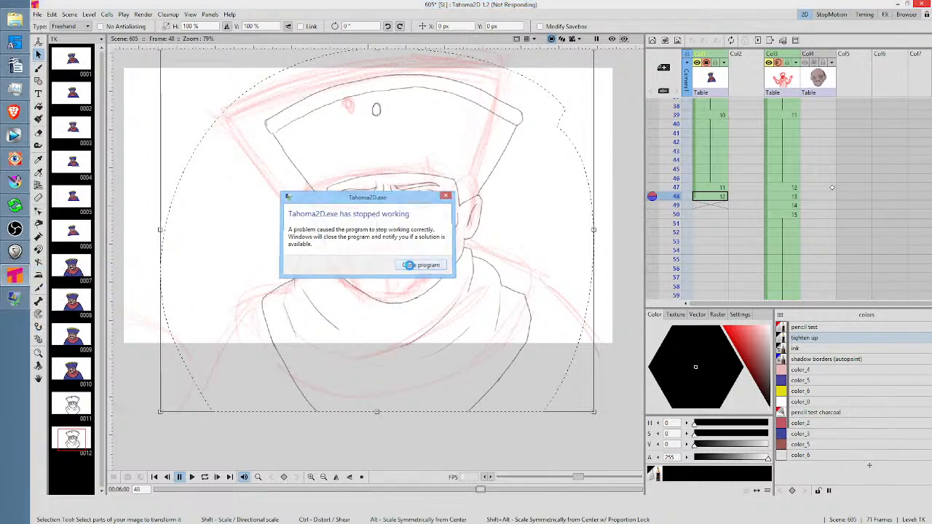
click(413, 265)
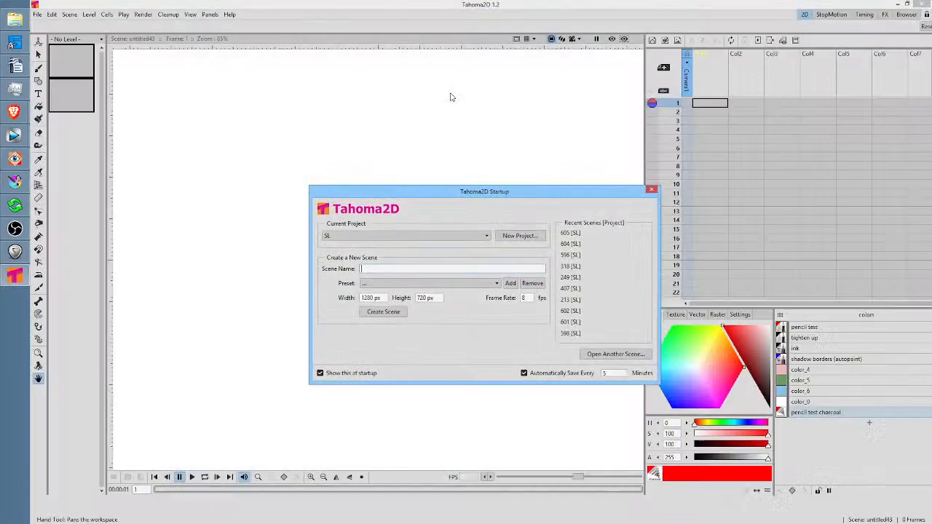
click(584, 234)
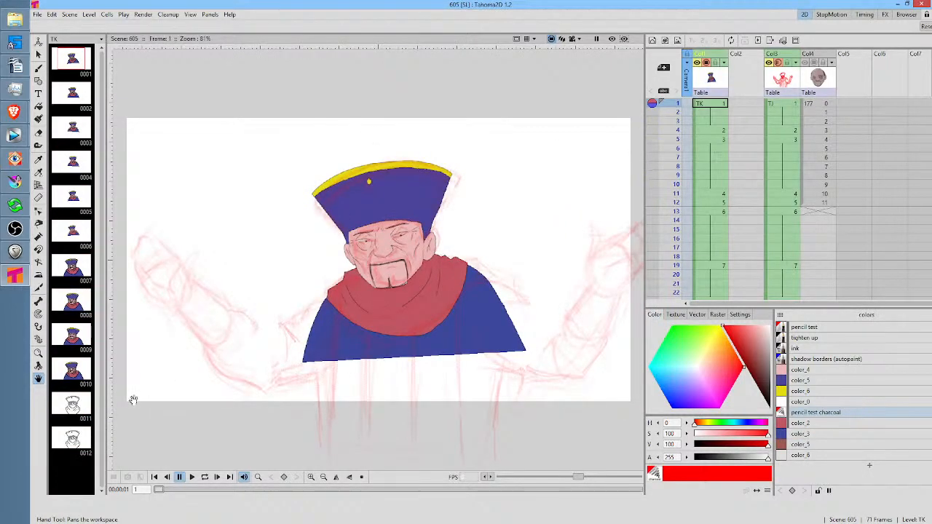
Go to frame 48 of the TK column and lasso the whole character with the Selection tool
click(77, 407)
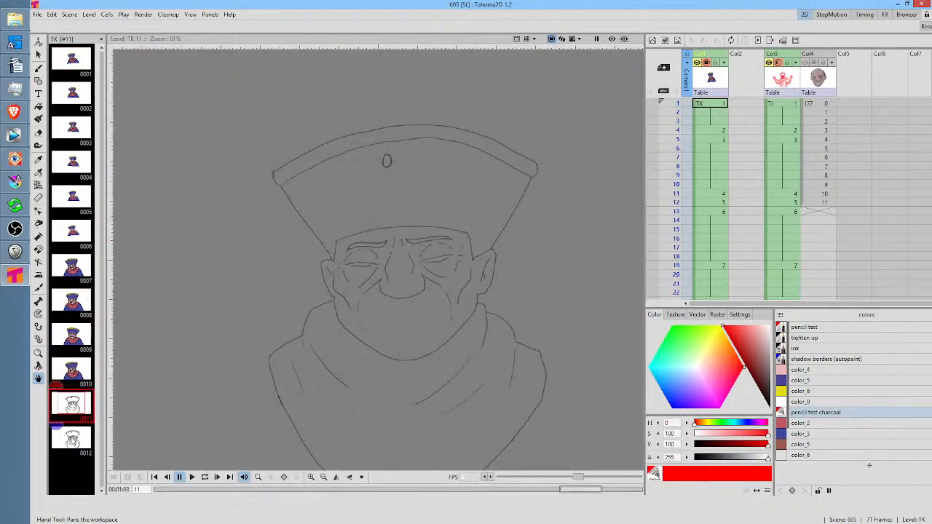
click(72, 437)
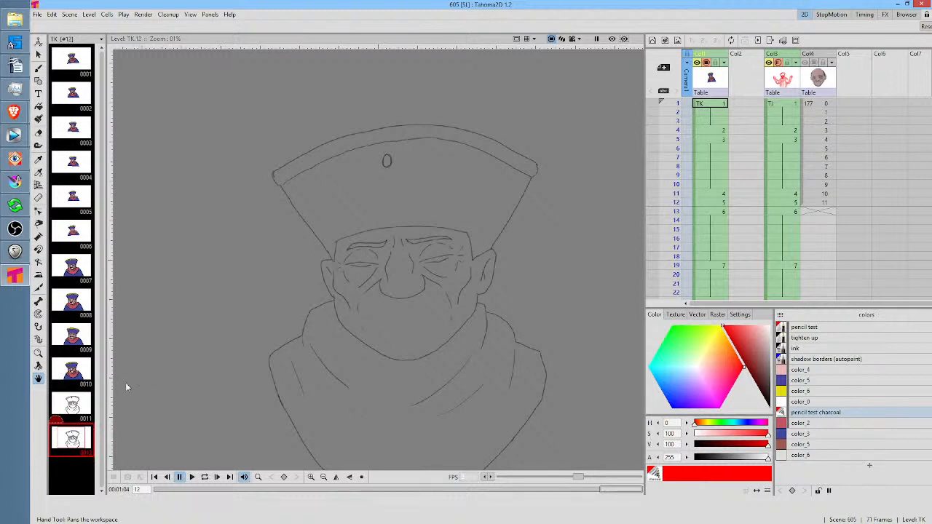
click(725, 240)
scroll(725, 244, down, 2)
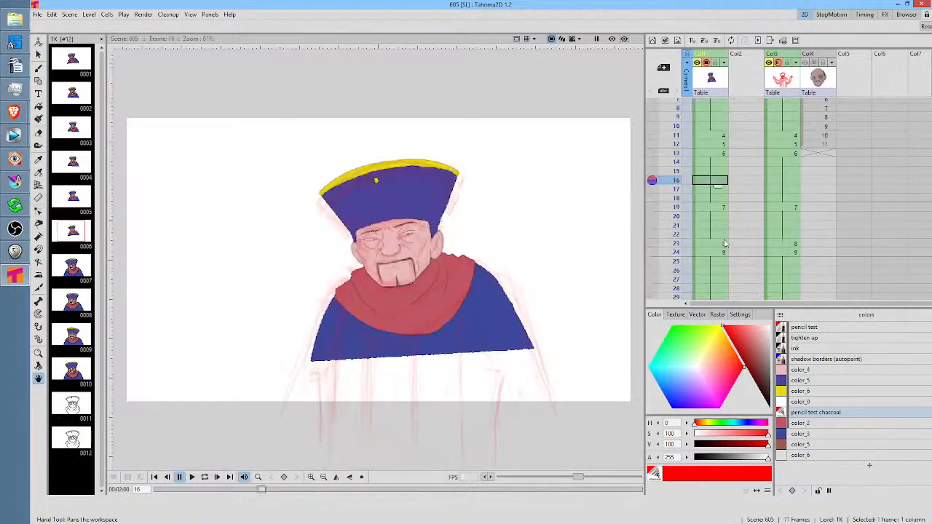
scroll(724, 244, down, 8)
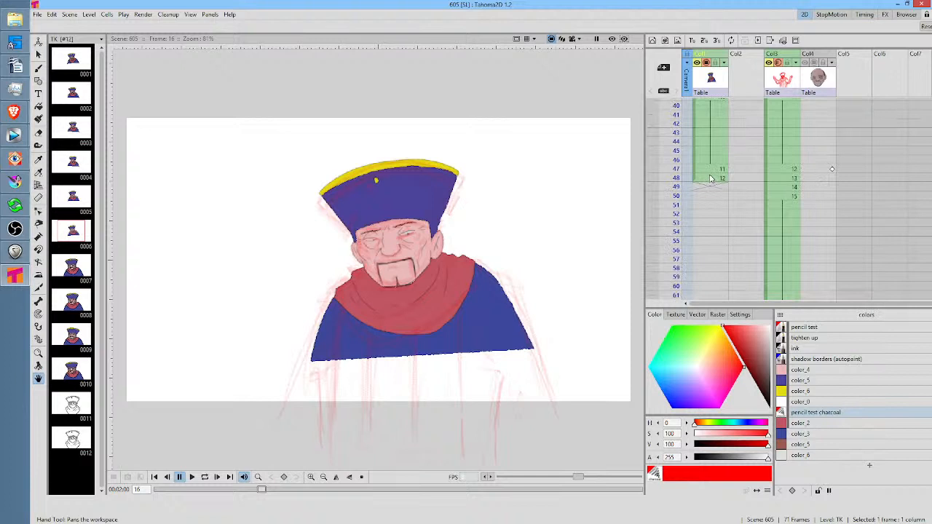
click(711, 179)
key(s)
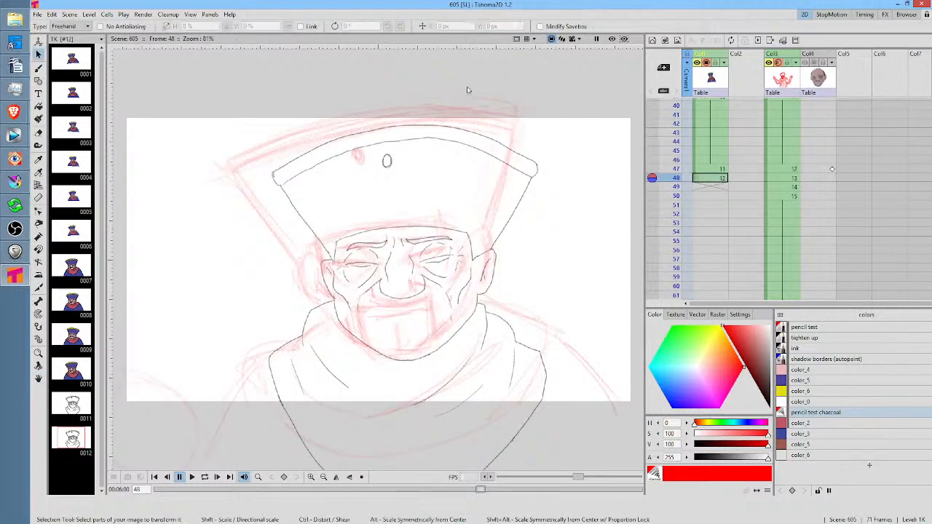
mouse_move(501, 88)
mouse_down()
mouse_move(266, 122)
mouse_move(139, 301)
mouse_move(134, 416)
mouse_move(179, 471)
mouse_up()
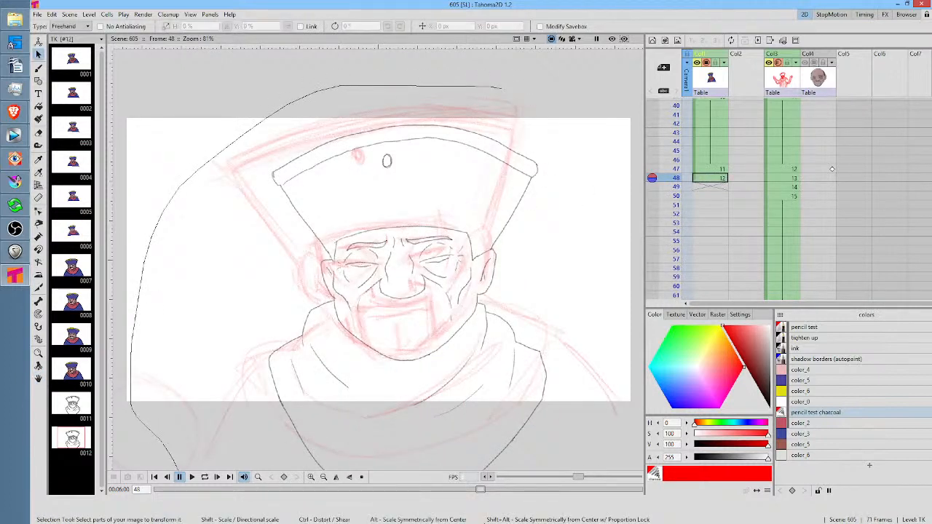
mouse_move(543, 511)
mouse_down()
mouse_move(596, 469)
mouse_move(606, 379)
mouse_move(601, 217)
mouse_move(570, 122)
mouse_move(501, 88)
mouse_up()
scroll(575, 288, down, 3)
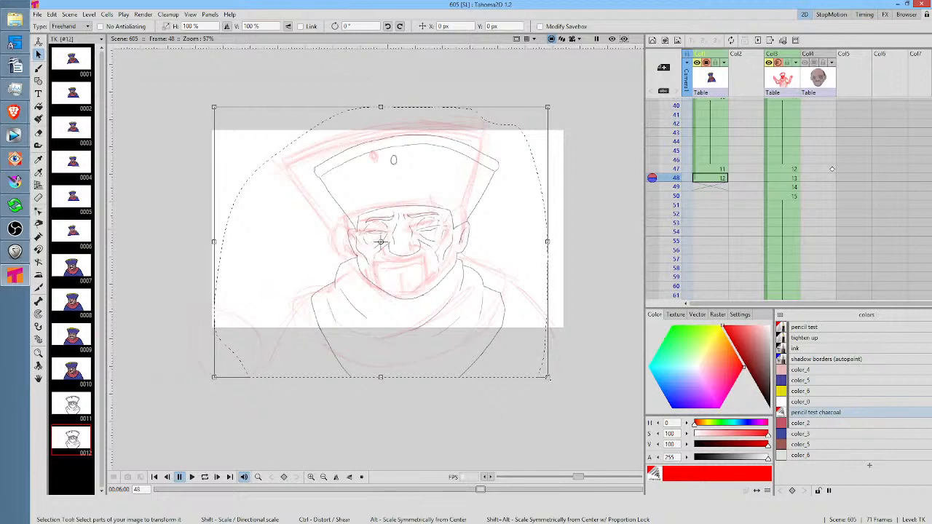
Scale the selected drawing to about 111%, rotate it about 3.9° onto the rough head, and ready the Brush on empty frame 49
drag(548, 378, 568, 392)
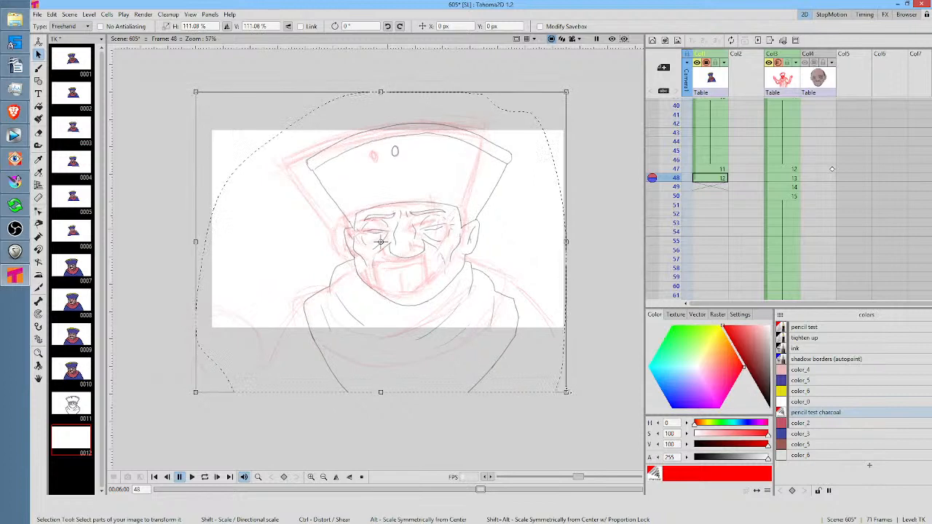
drag(576, 88, 558, 70)
drag(462, 215, 450, 212)
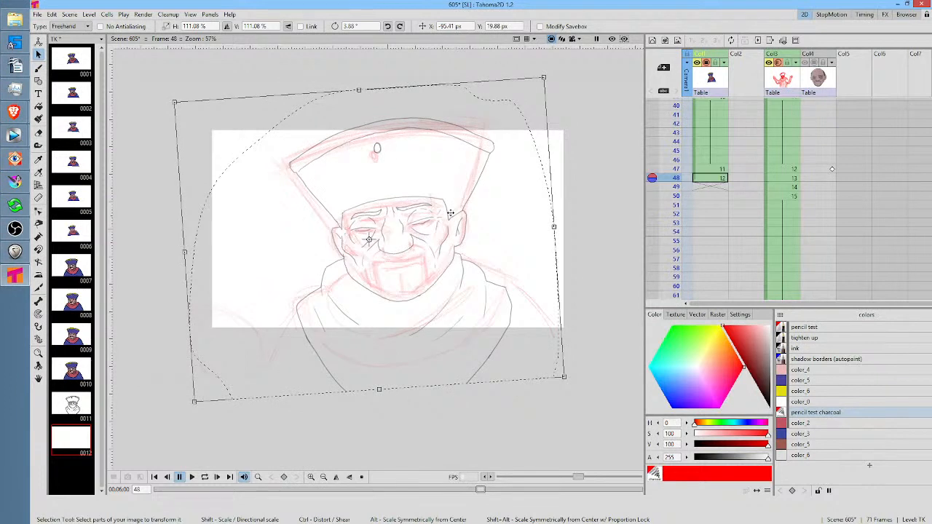
click(715, 187)
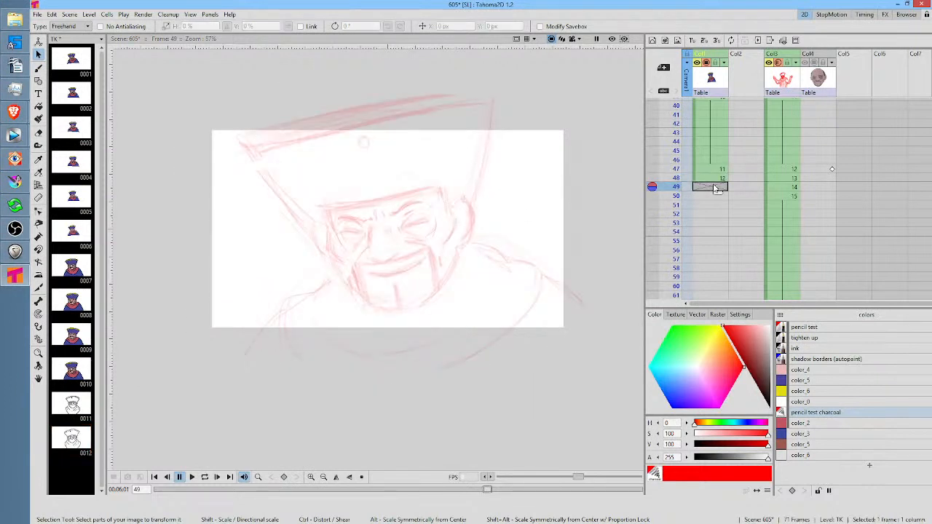
key(b)
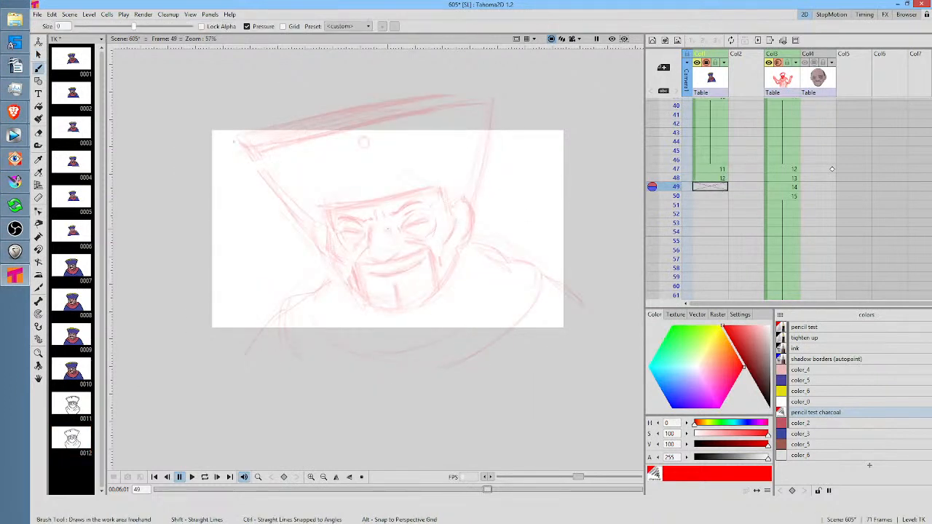
mouse_move(222, 164)
mouse_down()
mouse_move(406, 115)
mouse_move(532, 96)
mouse_up()
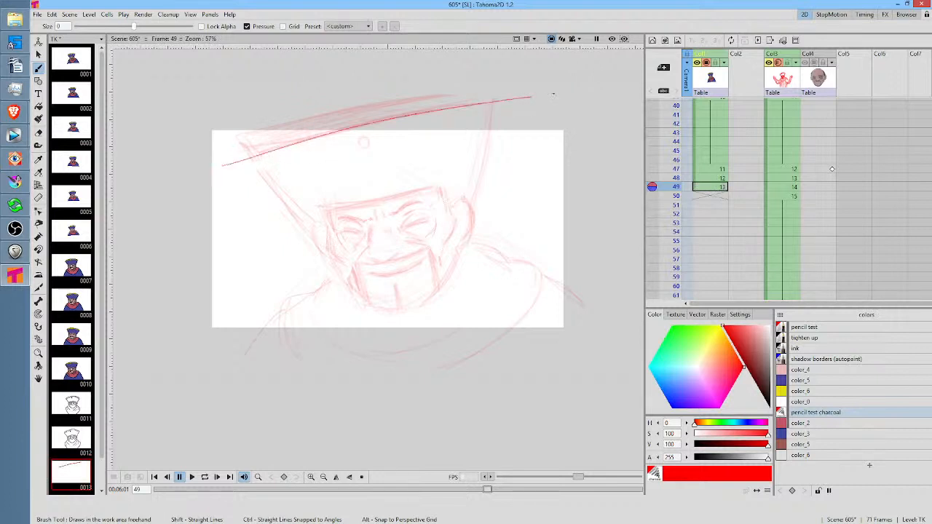
key(ctrl+z)
key(ctrl+z)
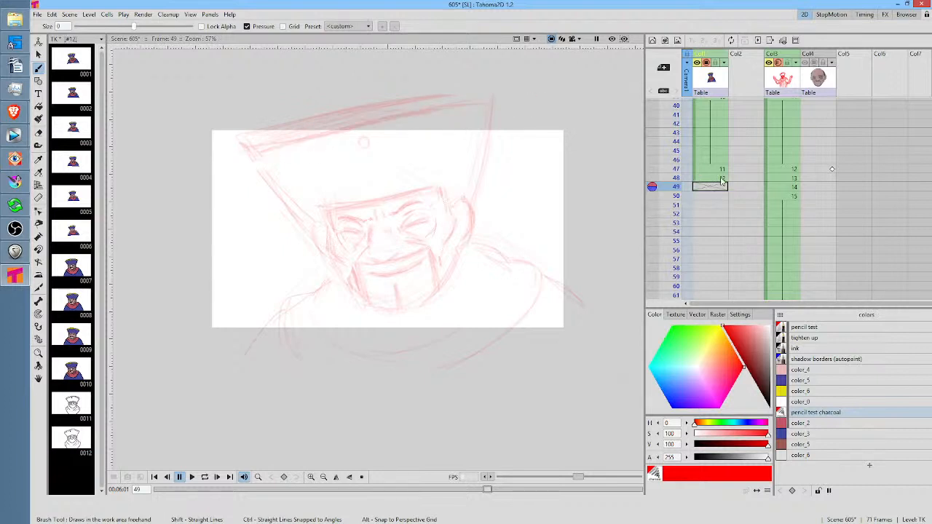
Draw the hat brim's lower edge on frame 49 in the "tighten up" style and place a copy of the line just above it
click(813, 339)
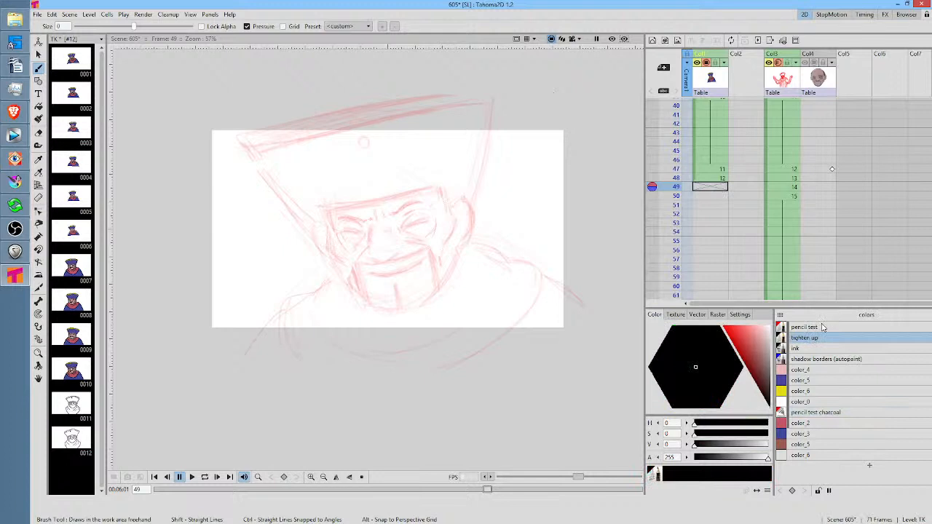
mouse_move(238, 156)
mouse_down()
mouse_move(506, 98)
mouse_move(493, 150)
mouse_move(501, 81)
mouse_up()
key(s)
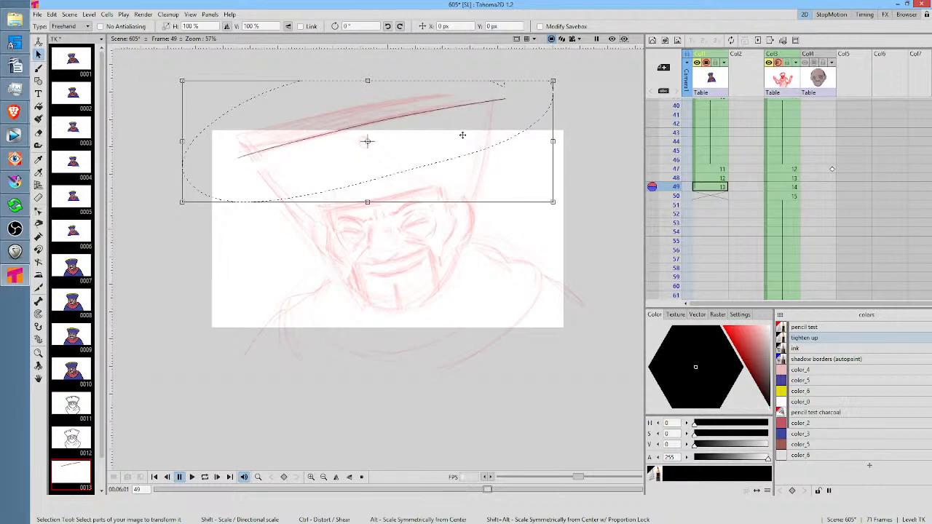
drag(465, 145, 461, 133)
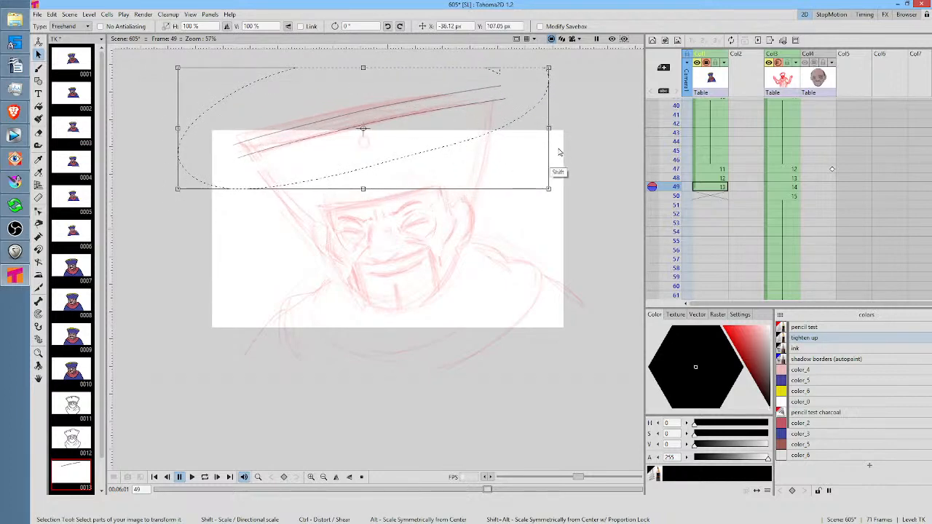
Draw the hat's right and left side edges from the head up across both brim lines, and save the scene
mouse_move(558, 143)
mouse_down()
mouse_move(529, 271)
mouse_move(486, 319)
mouse_move(617, 235)
mouse_up()
key(b)
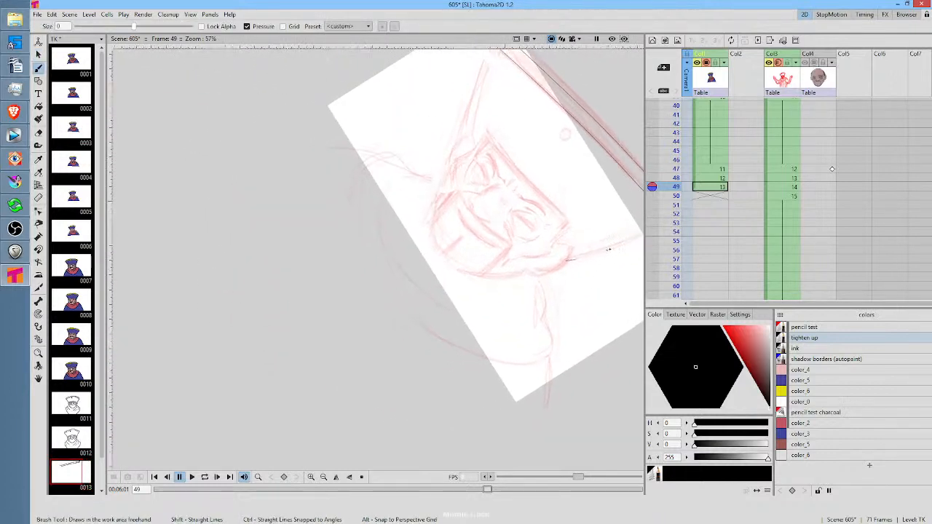
drag(573, 282, 572, 293)
mouse_move(555, 286)
mouse_down()
mouse_move(357, 321)
mouse_move(481, 279)
mouse_up()
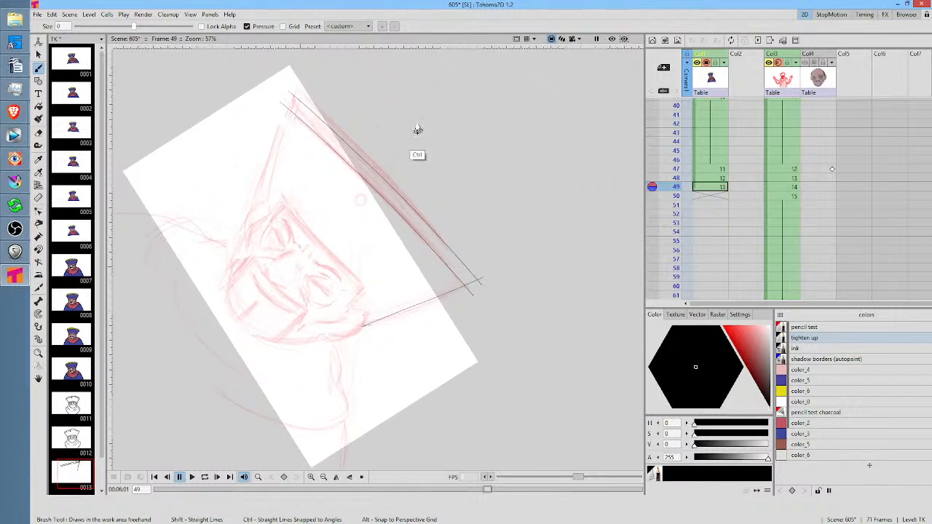
mouse_move(416, 129)
mouse_down()
mouse_move(478, 183)
mouse_move(436, 145)
mouse_move(478, 257)
mouse_move(451, 254)
mouse_move(488, 206)
mouse_move(484, 242)
mouse_move(408, 300)
mouse_up()
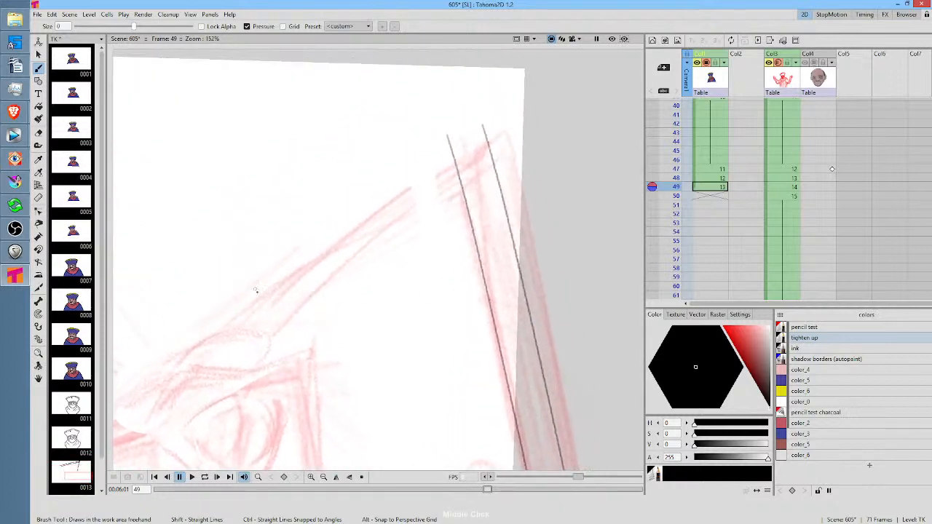
mouse_move(235, 331)
mouse_down()
mouse_move(400, 198)
mouse_move(513, 128)
mouse_up()
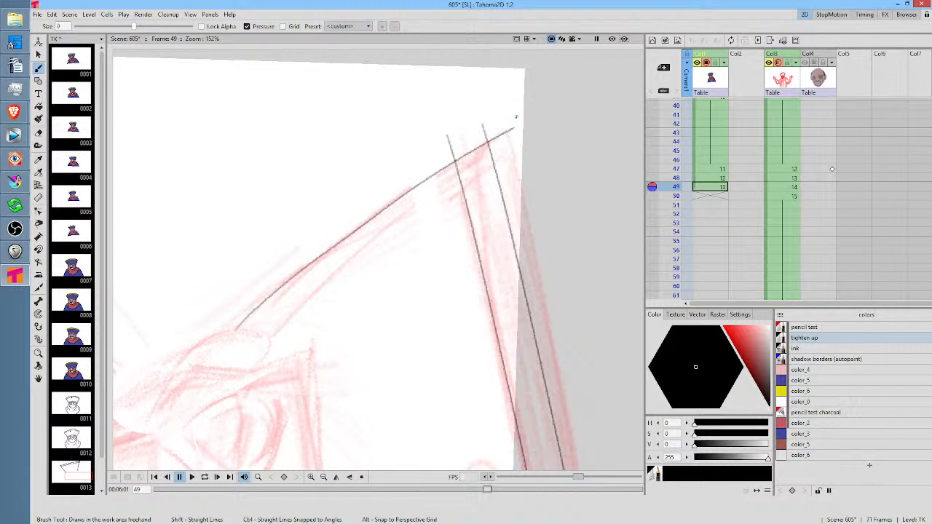
key(ctrl+s)
Trim the overshooting line ends at both brim corners with the Segment eraser and return the eraser type to Freehand
key(a)
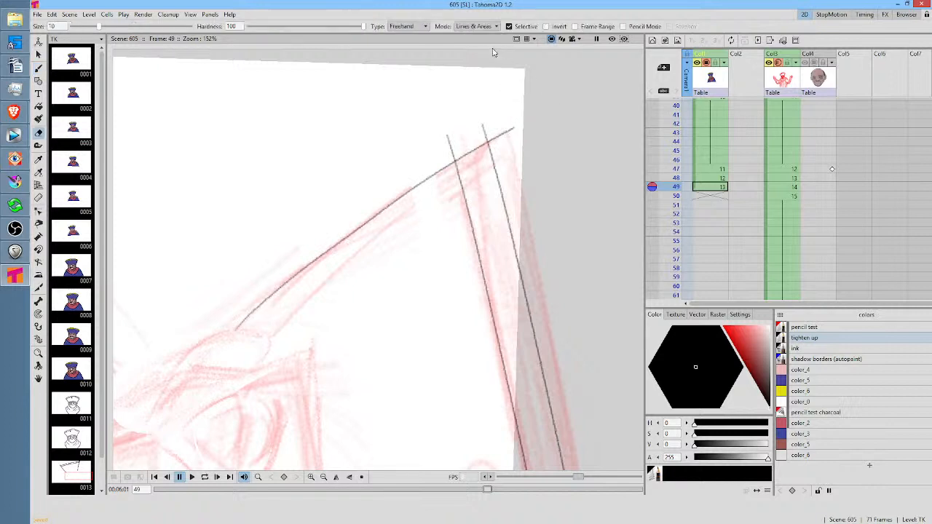
click(396, 26)
click(402, 66)
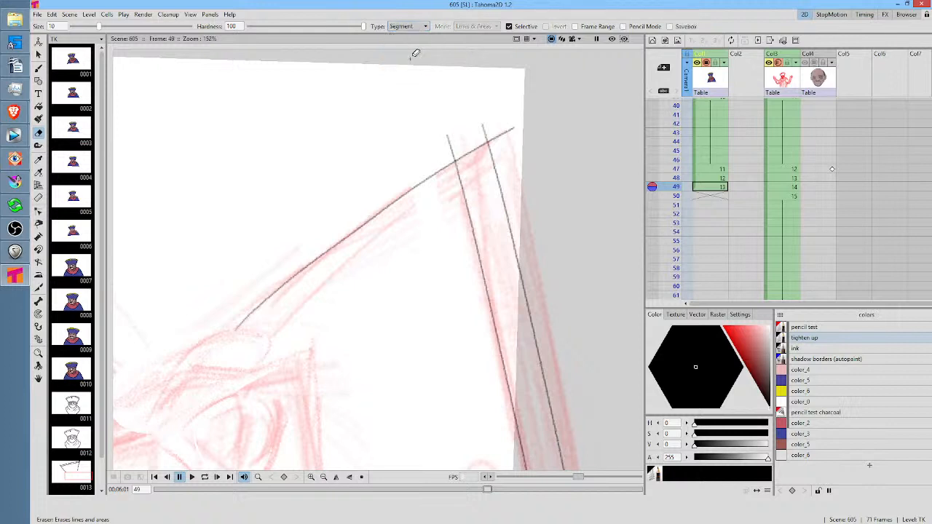
mouse_move(530, 107)
mouse_down()
mouse_move(464, 89)
mouse_move(412, 153)
mouse_move(485, 133)
mouse_move(510, 150)
mouse_move(464, 60)
mouse_up()
drag(497, 323, 459, 80)
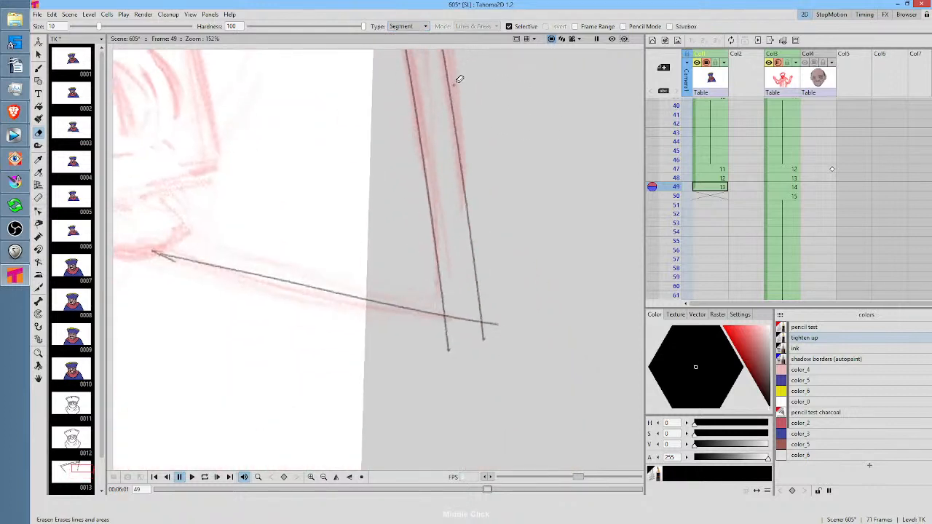
mouse_move(523, 294)
mouse_down()
mouse_move(443, 332)
mouse_move(528, 267)
mouse_up()
mouse_move(505, 315)
mouse_down()
mouse_move(486, 326)
mouse_move(495, 318)
mouse_up()
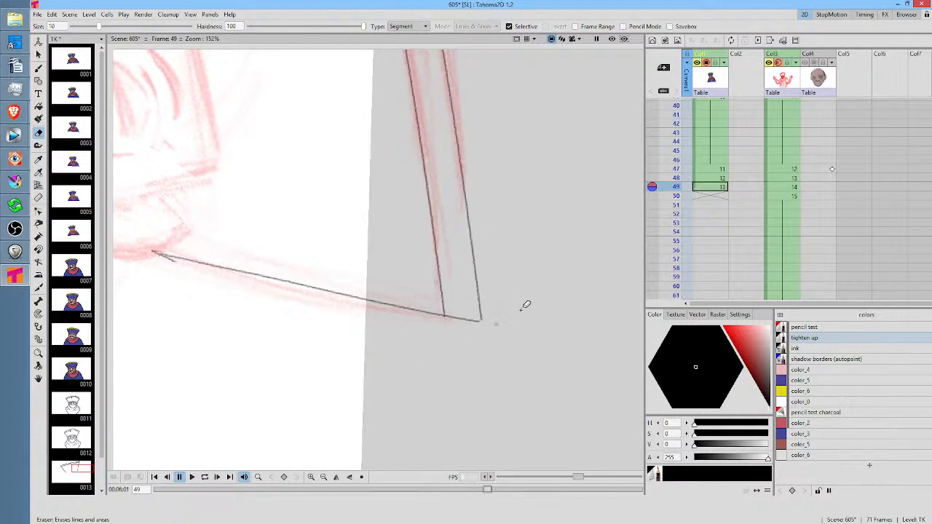
mouse_move(508, 307)
mouse_down()
mouse_move(520, 304)
mouse_move(492, 355)
mouse_up()
click(412, 27)
click(410, 49)
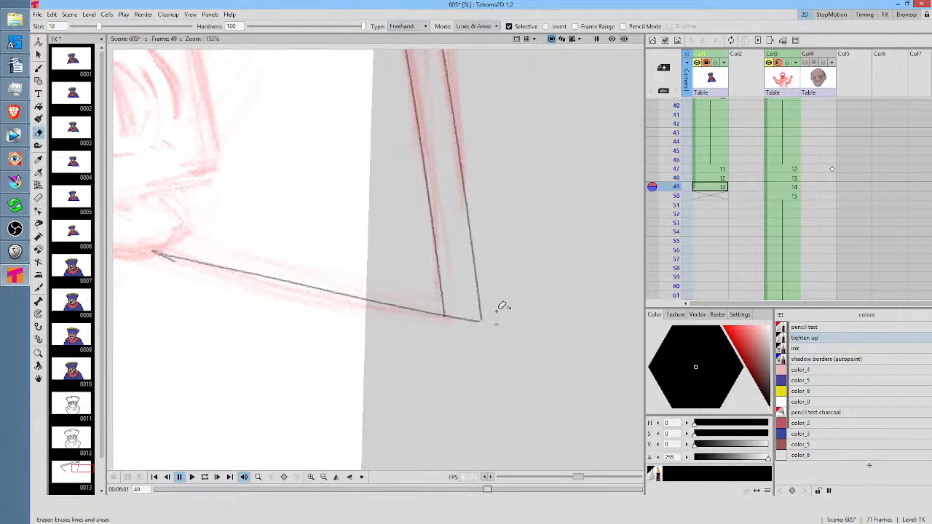
Draw the hat's lower edge across the forehead with a short edge running down each temple
key(b)
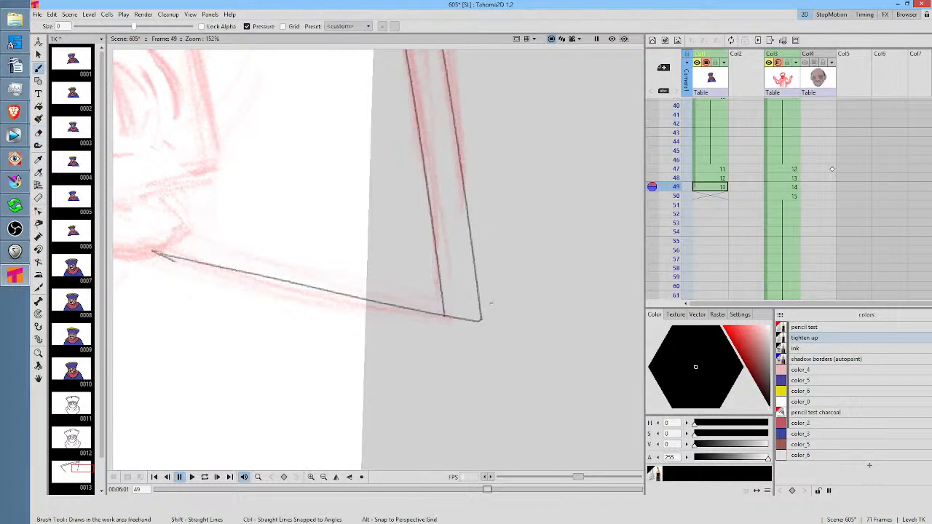
key(alt+0)
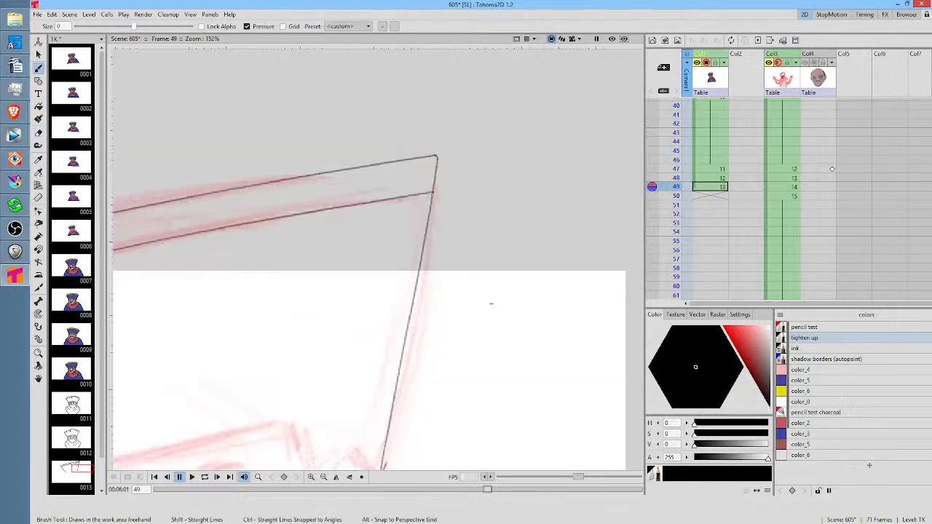
drag(393, 348, 584, 158)
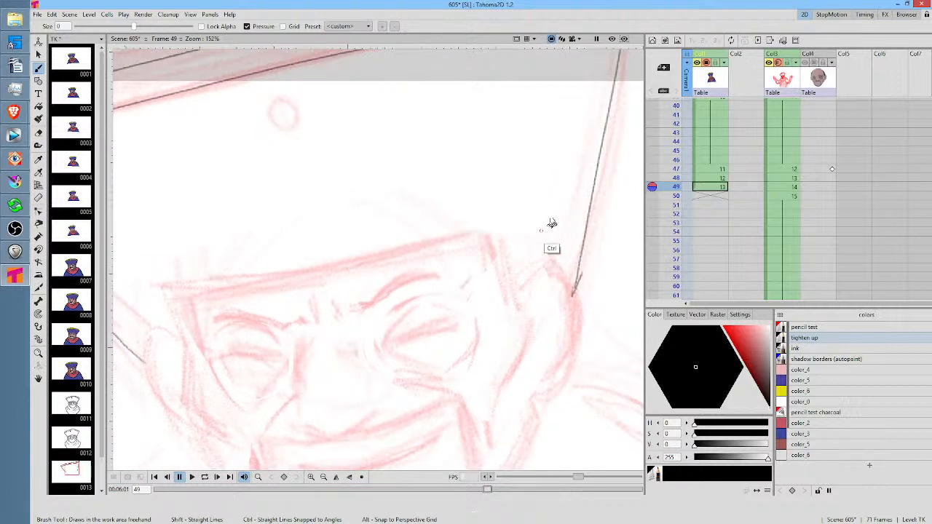
drag(551, 223, 524, 160)
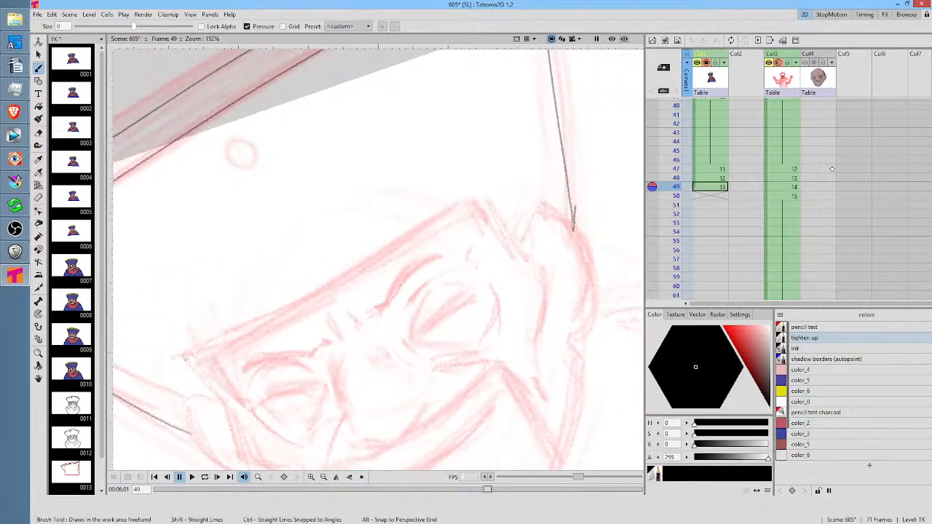
mouse_move(186, 359)
mouse_down()
mouse_move(328, 288)
mouse_move(489, 173)
mouse_move(486, 196)
mouse_move(534, 265)
mouse_up()
drag(194, 328, 268, 428)
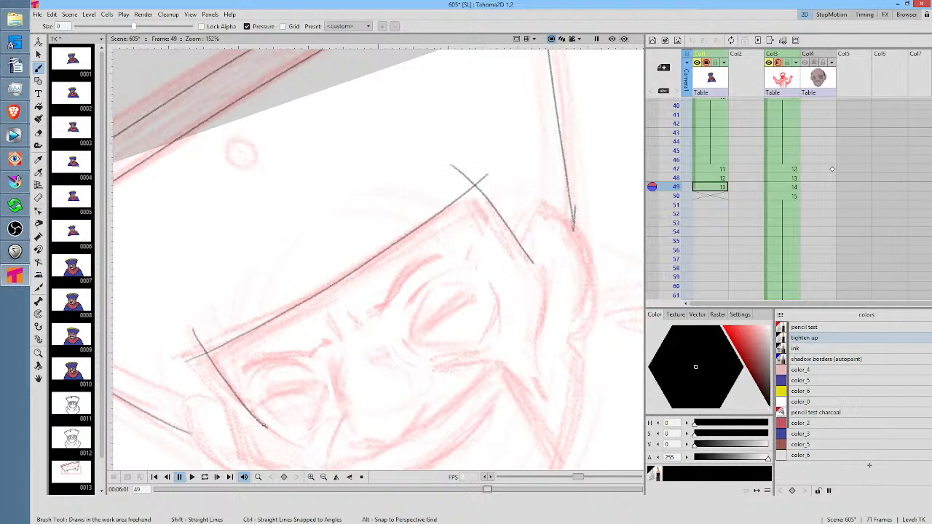
drag(450, 312, 475, 220)
key(ctrl+z)
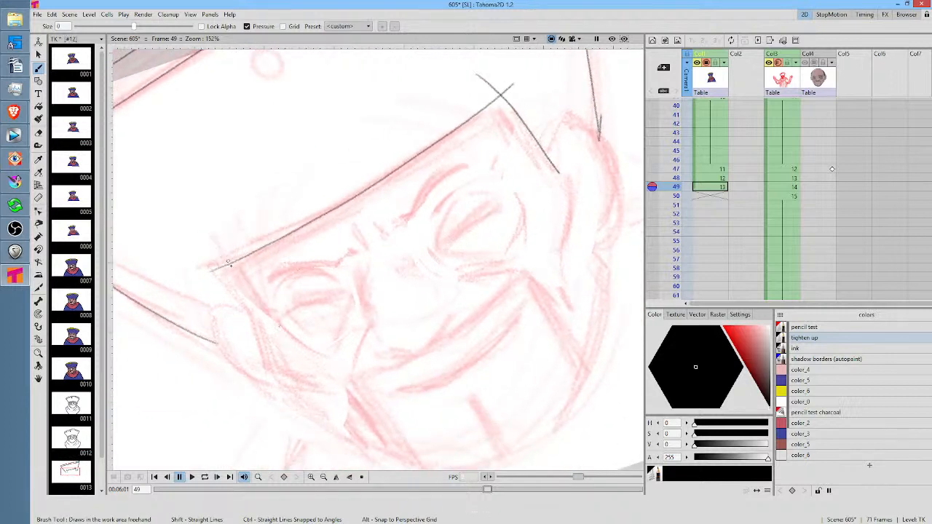
drag(221, 248, 262, 317)
drag(470, 194, 469, 294)
Erase the overshooting ends at both forehead corners and the stray tail of the hat's side line above the right ear
key(a)
mouse_move(502, 149)
mouse_down()
mouse_move(464, 204)
mouse_move(513, 189)
mouse_move(526, 141)
mouse_up()
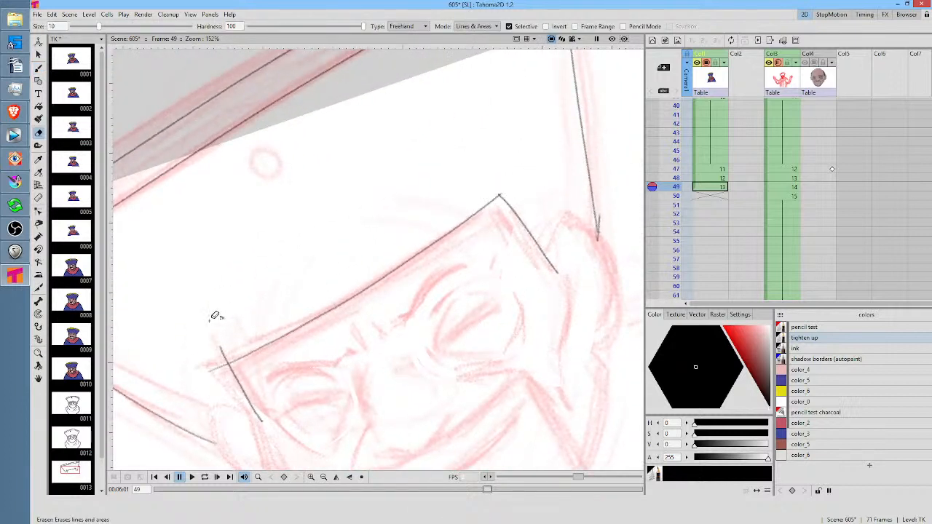
mouse_move(214, 316)
mouse_down()
mouse_move(226, 375)
mouse_move(237, 357)
mouse_move(226, 308)
mouse_up()
drag(520, 316, 454, 316)
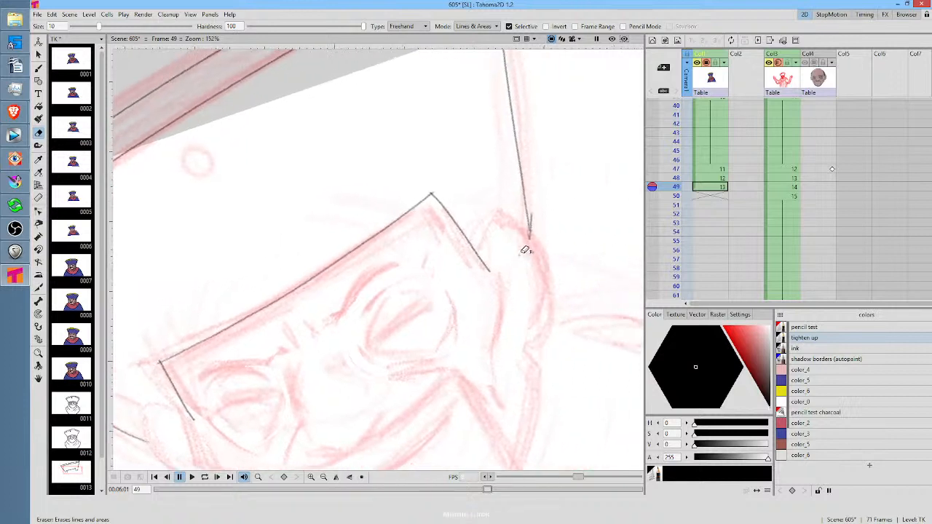
mouse_move(542, 202)
mouse_down()
mouse_move(526, 253)
mouse_move(543, 200)
mouse_up()
Draw the right ear's outline and inner fold, and extend the hat's side edge down to meet the ear
key(b)
mouse_move(489, 270)
mouse_down()
mouse_move(499, 217)
mouse_move(513, 221)
mouse_move(543, 272)
mouse_move(532, 348)
mouse_up()
mouse_move(513, 239)
mouse_down()
mouse_move(517, 297)
mouse_move(513, 280)
mouse_move(529, 300)
mouse_up()
drag(584, 332, 520, 265)
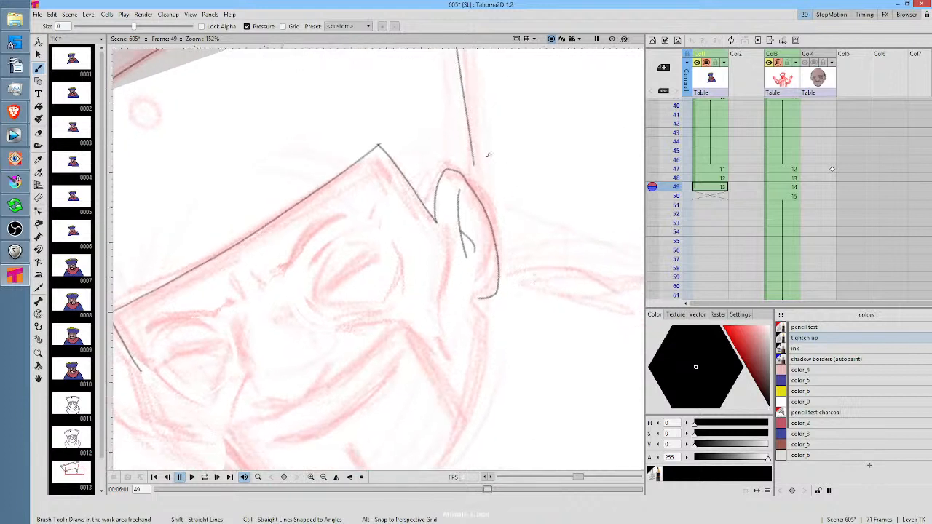
drag(475, 162, 479, 191)
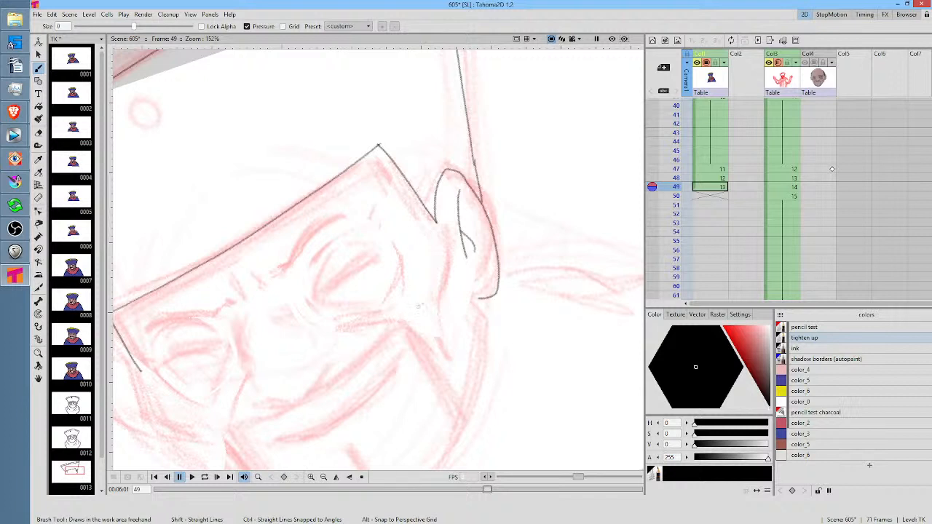
Trace both eyebrows and the short frown lines between them over the red rough on frame 49
mouse_move(419, 306)
mouse_down()
mouse_move(562, 258)
mouse_move(534, 264)
mouse_up()
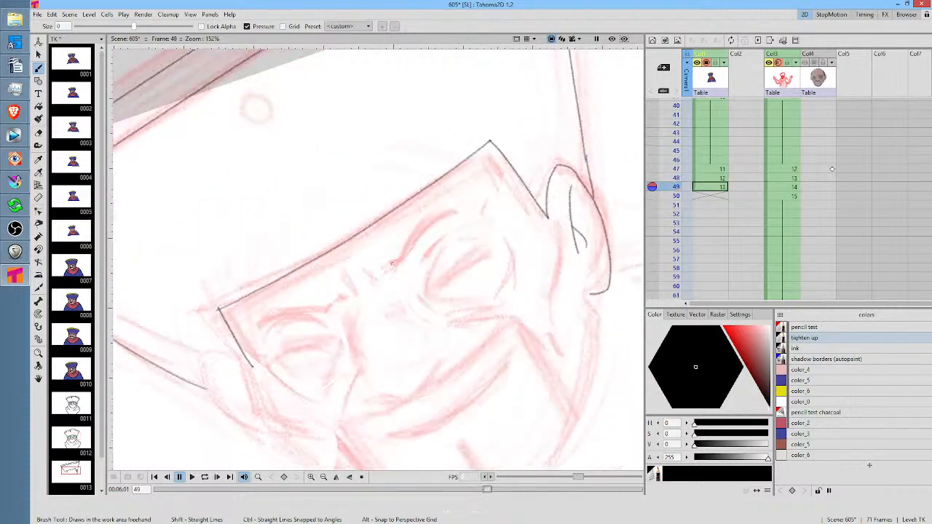
mouse_move(392, 262)
mouse_down()
mouse_move(424, 224)
mouse_move(467, 210)
mouse_move(388, 264)
mouse_up()
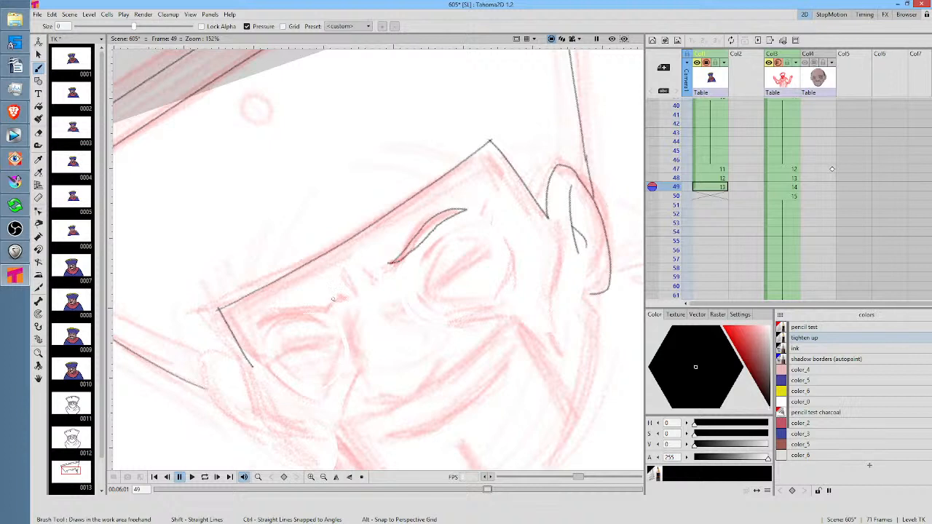
mouse_move(335, 298)
mouse_down()
mouse_move(273, 318)
mouse_move(261, 335)
mouse_move(378, 278)
mouse_up()
key(Up)
key(Down)
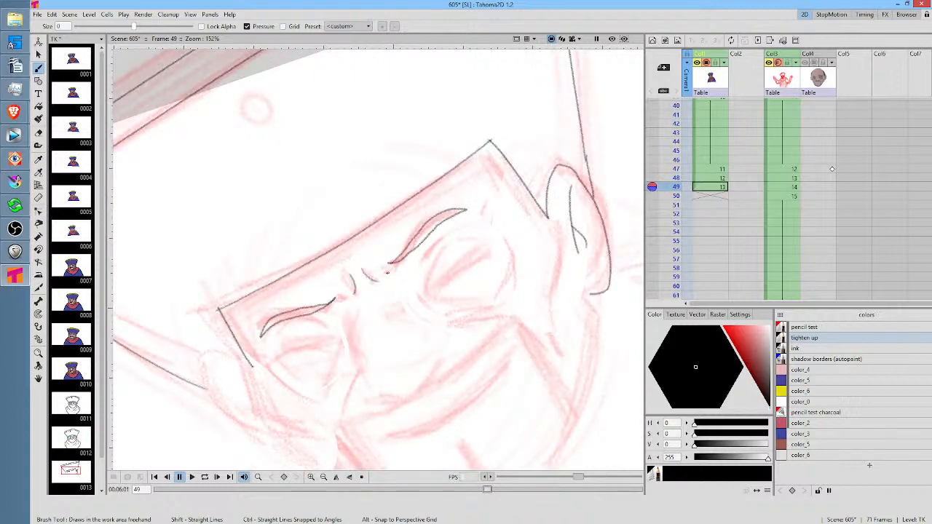
key(Up)
key(Down)
key(ctrl+shift+r)
drag(442, 297, 528, 216)
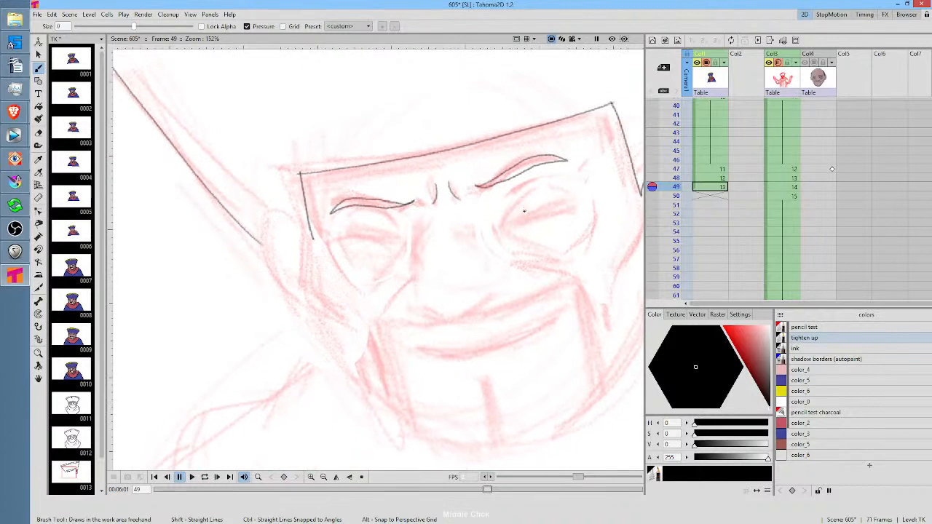
Draw the short bridge line on the nose's right side, and undo the trial left side and tip curve
key(Up)
key(Down)
mouse_move(426, 215)
mouse_down()
mouse_move(418, 241)
mouse_move(428, 278)
mouse_up()
key(Up)
key(Down)
drag(471, 216, 481, 249)
key(Up)
key(Down)
mouse_move(417, 311)
mouse_down()
mouse_move(448, 313)
mouse_move(502, 287)
mouse_up()
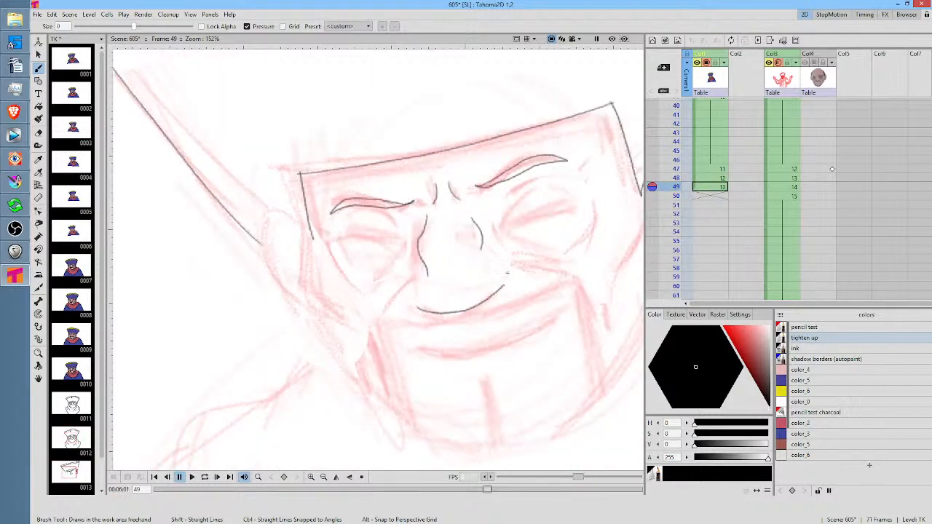
key(ctrl+z)
Draw the curved underside of the nose on frame 49, comparing it with the previous frame's drawing
mouse_move(549, 208)
mouse_down()
mouse_move(549, 235)
mouse_move(483, 318)
mouse_move(459, 275)
mouse_move(385, 318)
mouse_move(445, 263)
mouse_up()
key(a)
key(b)
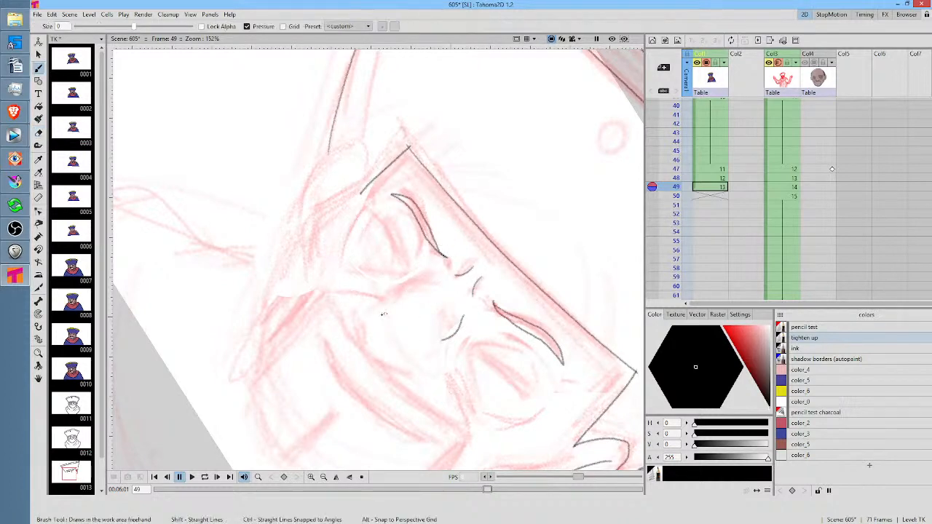
key(comma)
key(period)
key(comma)
key(period)
mouse_move(364, 307)
mouse_down()
mouse_move(389, 352)
mouse_move(419, 372)
mouse_up()
key(comma)
key(period)
Add the left and right nostril side lines at the ends of the nose's underside curve
drag(362, 317, 384, 289)
key(comma)
key(period)
drag(424, 372, 450, 343)
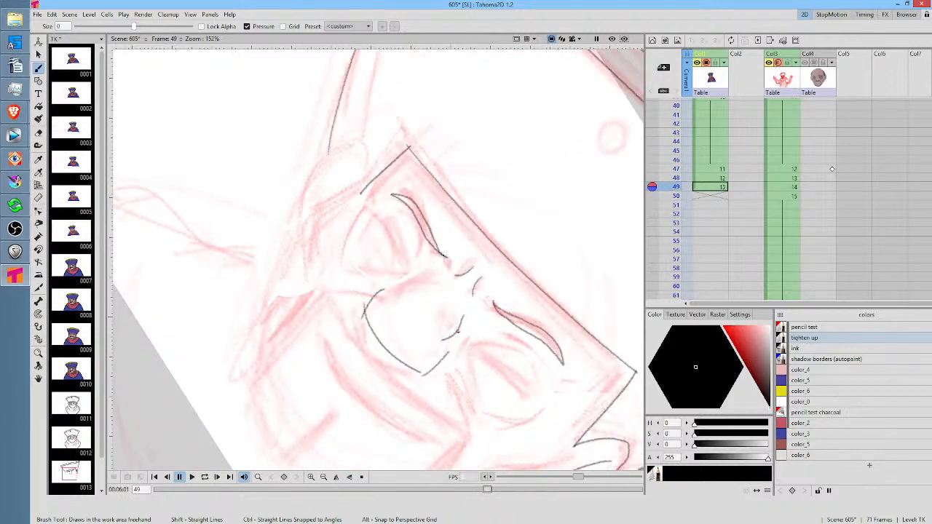
key(alt+0)
drag(513, 284, 533, 265)
key(Up)
key(Down)
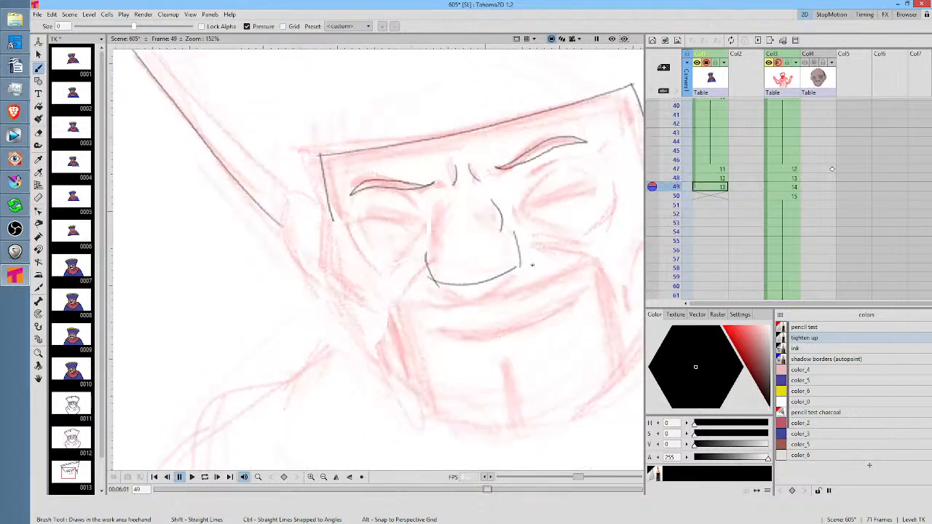
key(Up)
key(Down)
Scale the lower nose lines to about 110%, nudge them into place, and erase the overshooting end at the left corner
key(s)
mouse_move(526, 225)
mouse_down()
mouse_move(493, 257)
mouse_move(450, 237)
mouse_move(413, 281)
mouse_move(545, 277)
mouse_up()
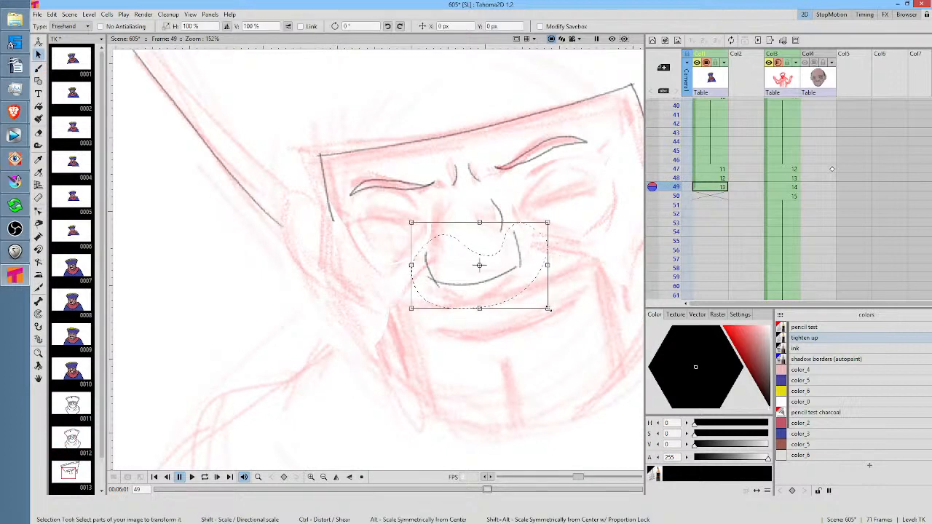
drag(548, 309, 561, 317)
drag(526, 280, 524, 284)
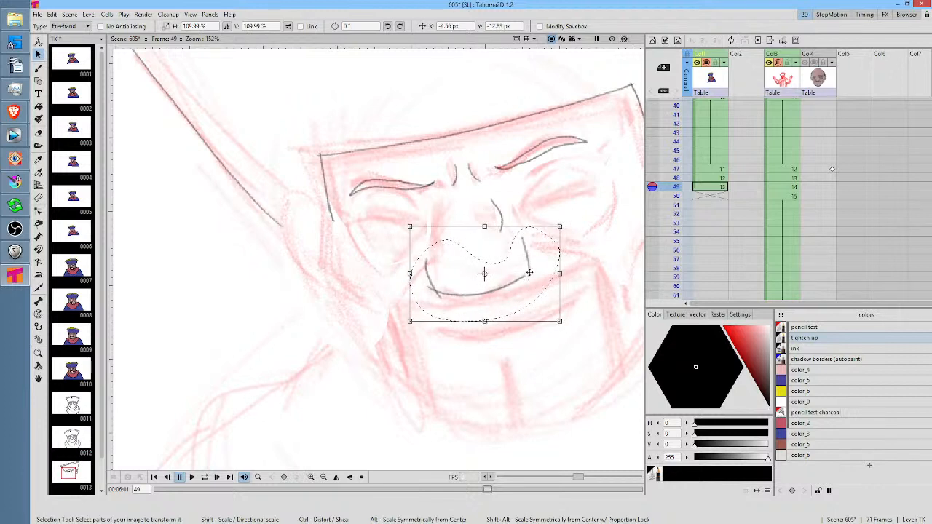
key(b)
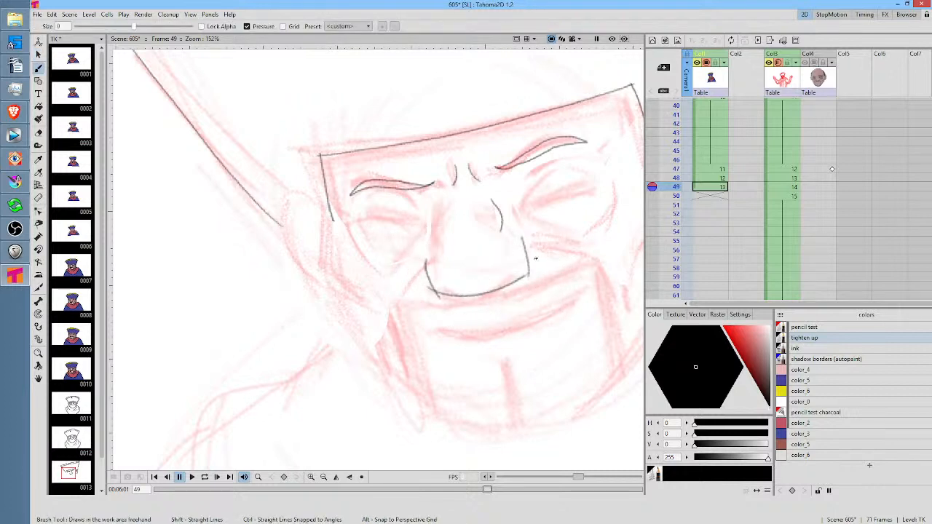
key(e)
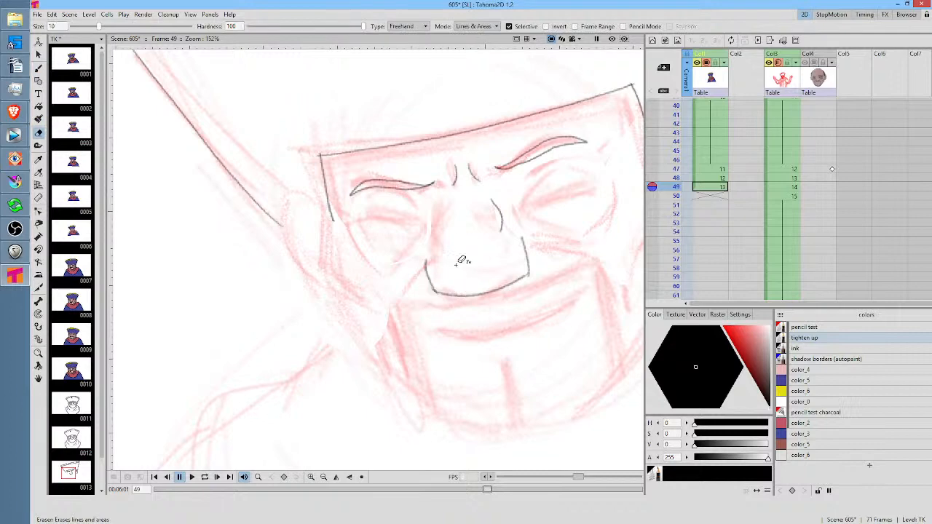
key(b)
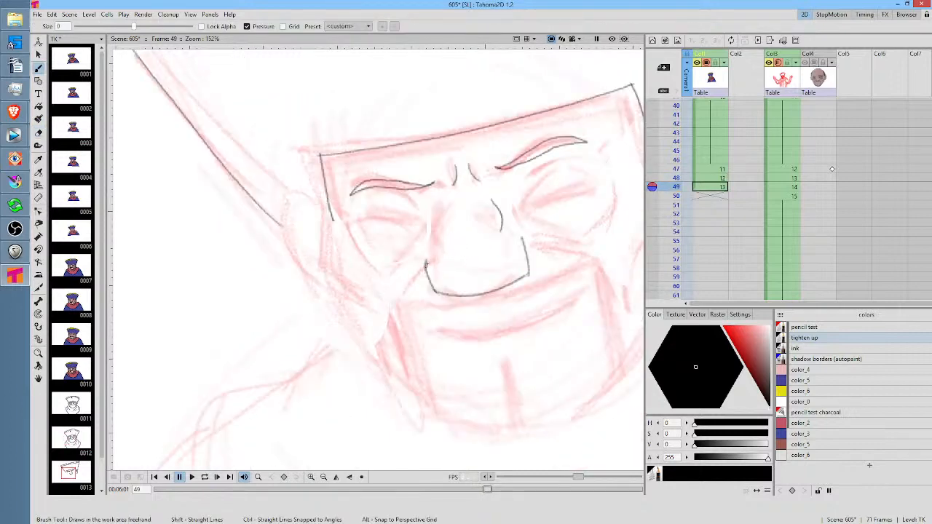
Draw the smile folds running from both nostrils down across the cheeks
drag(427, 260, 386, 311)
drag(584, 218, 486, 244)
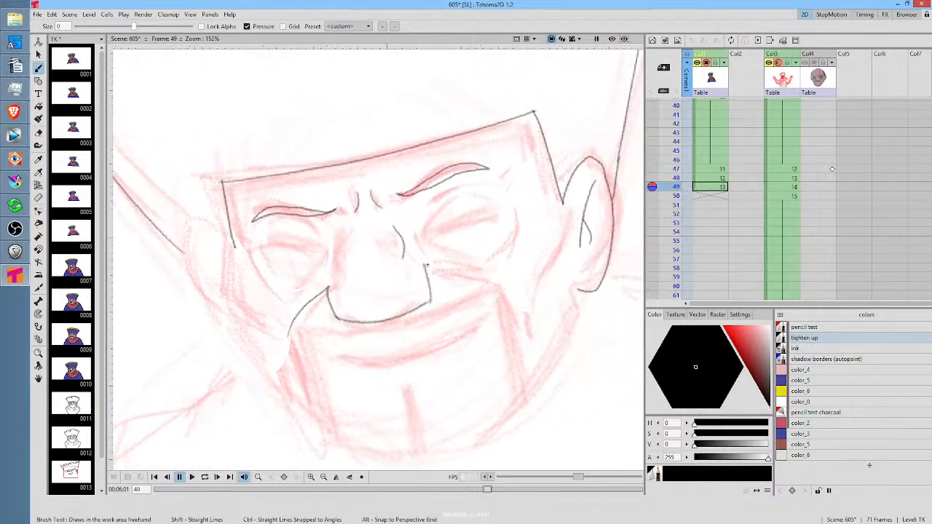
mouse_move(426, 263)
mouse_down()
mouse_move(506, 285)
mouse_move(529, 335)
mouse_up()
key(Up)
key(Down)
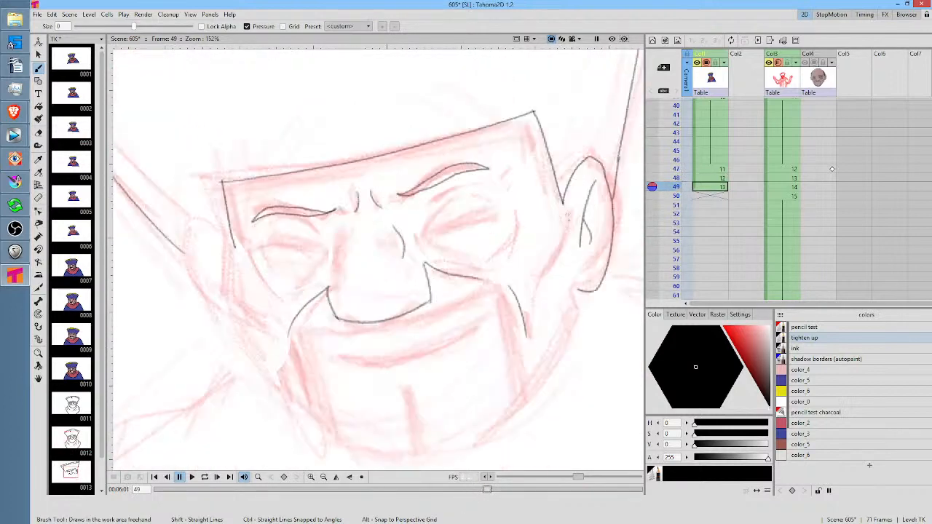
Draw the cheekbone contours on the right and left sides of the face, below the hat brim
mouse_move(558, 209)
mouse_down()
mouse_move(561, 235)
mouse_move(539, 305)
mouse_up()
key(Up)
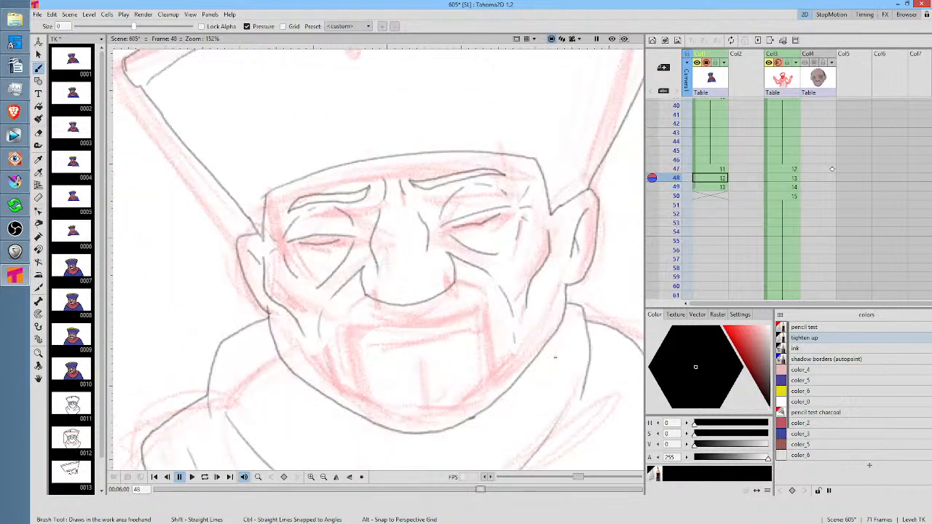
key(Down)
mouse_move(235, 264)
mouse_down()
mouse_move(239, 303)
mouse_move(267, 328)
mouse_move(289, 364)
mouse_up()
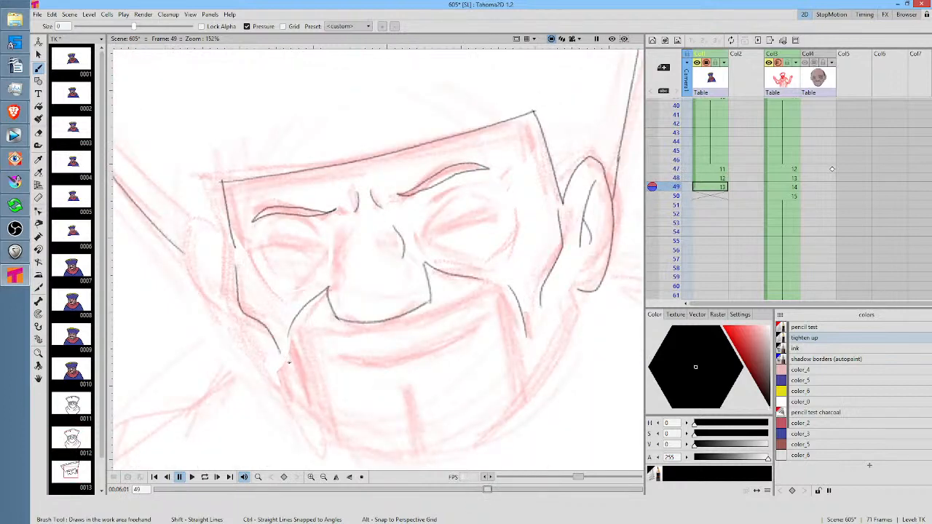
key(Up)
key(Down)
Draw the jaw outline from the left cheek around the chin to the right earlobe
drag(384, 297, 405, 237)
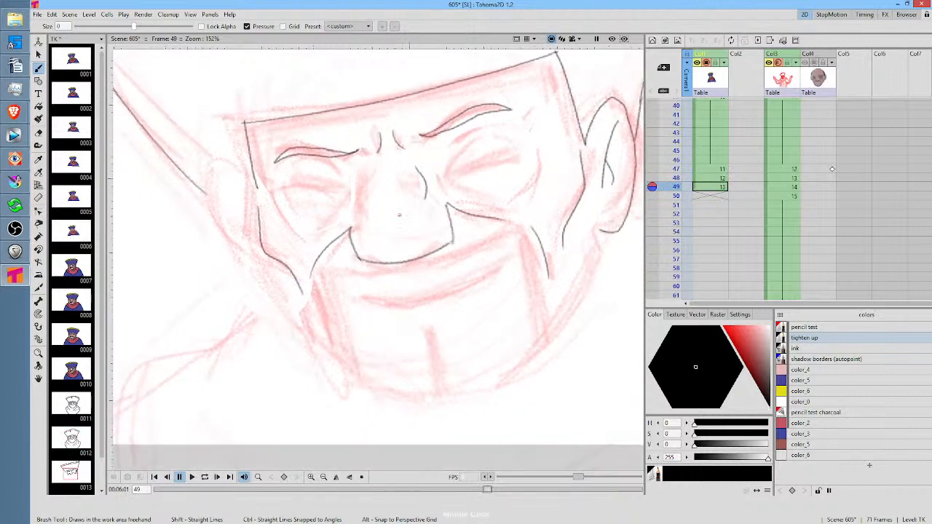
key(Up)
key(Down)
mouse_move(270, 263)
mouse_down()
mouse_move(236, 262)
mouse_move(200, 230)
mouse_move(232, 299)
mouse_move(282, 348)
mouse_move(337, 369)
mouse_move(412, 367)
mouse_move(510, 307)
mouse_move(543, 196)
mouse_up()
key(Up)
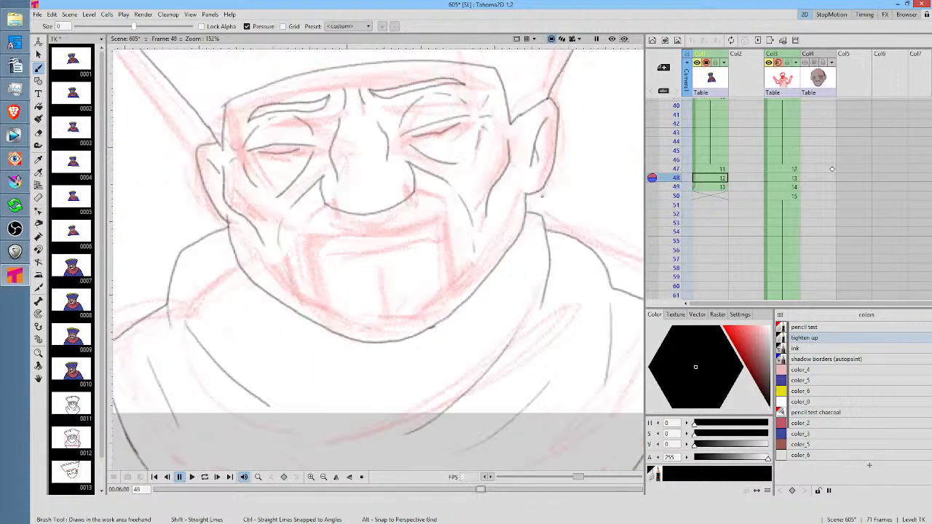
key(Down)
key(Up)
key(Down)
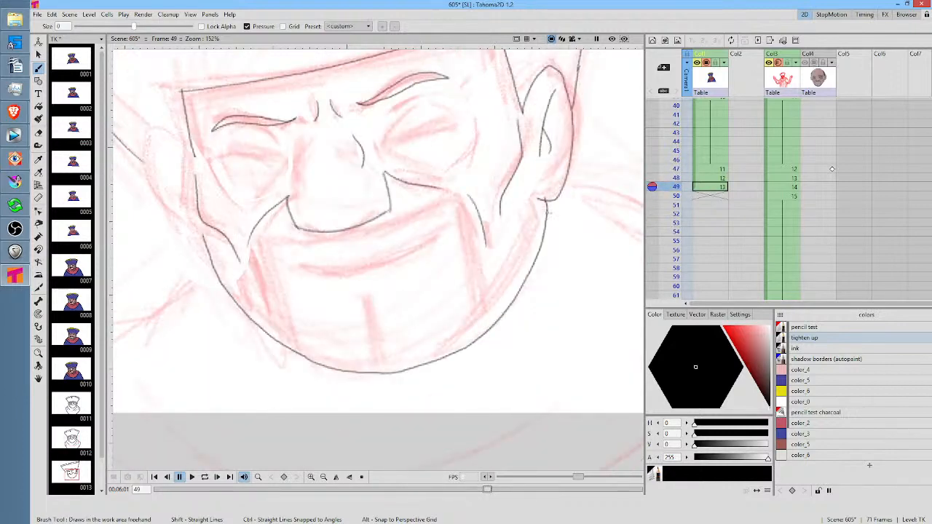
Erase the jaw outline from the right earlobe back past the chin, keeping only its upper left stretch
key(a)
mouse_move(545, 198)
mouse_down()
mouse_move(427, 381)
mouse_move(562, 197)
mouse_up()
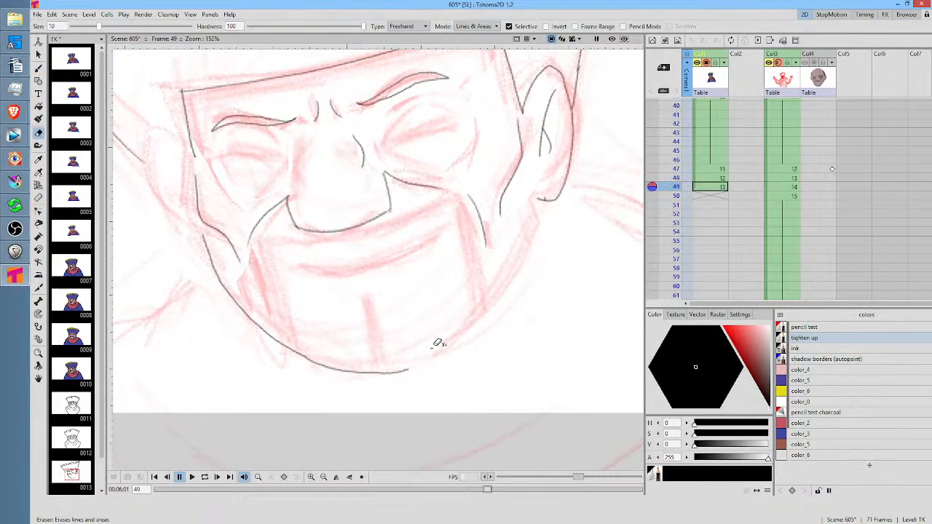
drag(439, 343, 456, 356)
key(b)
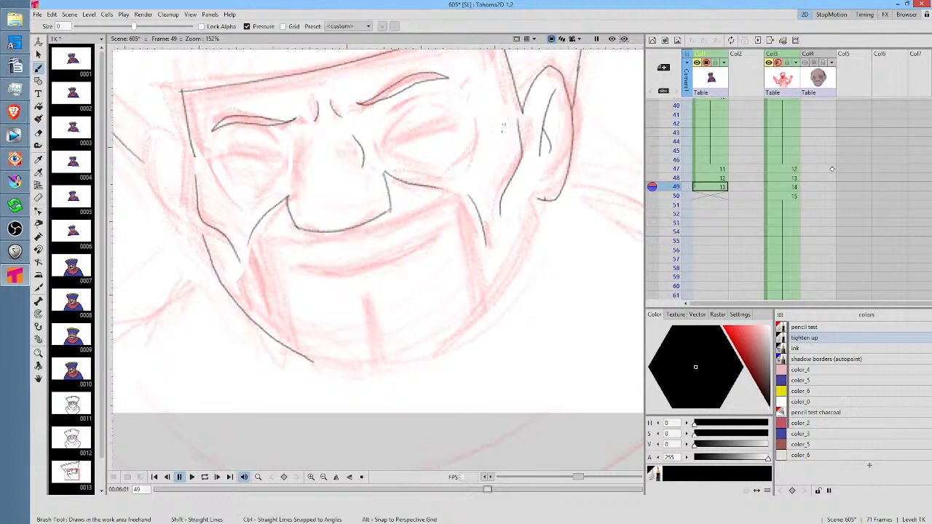
drag(491, 150, 412, 351)
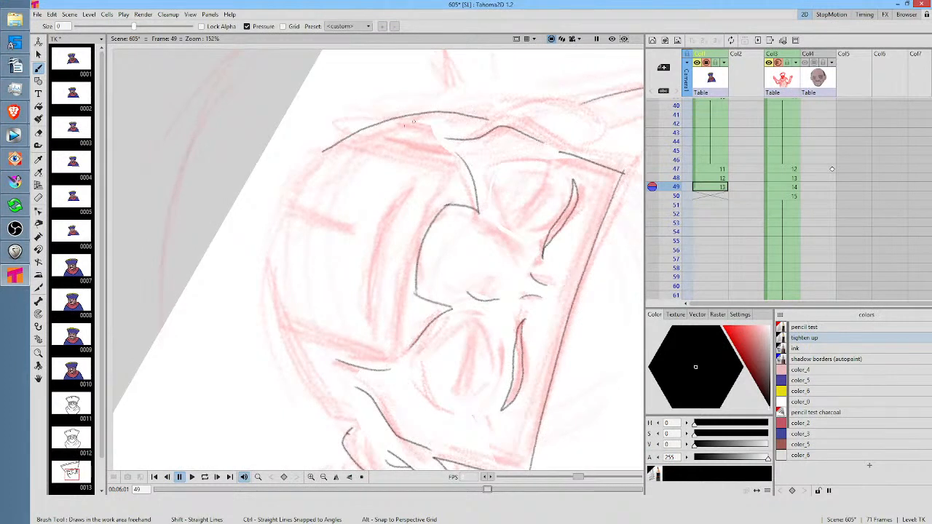
key(a)
drag(382, 107, 378, 132)
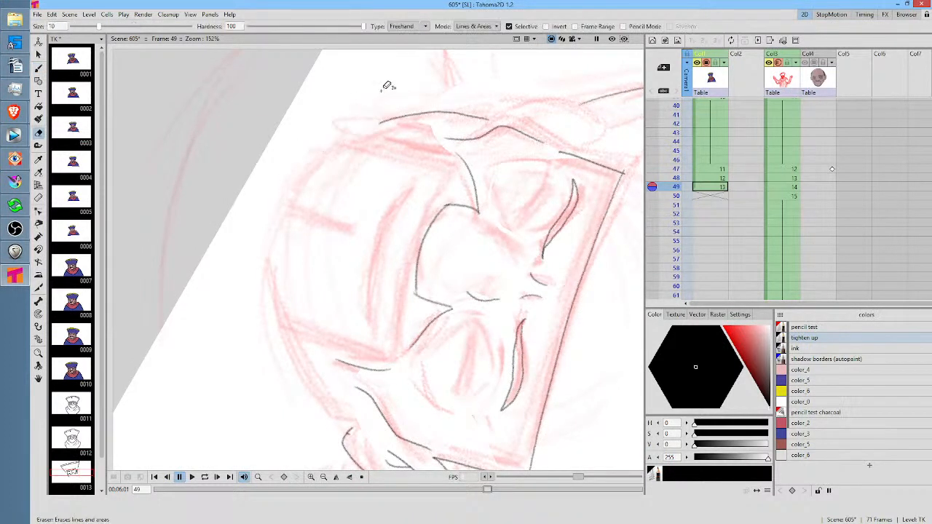
key(b)
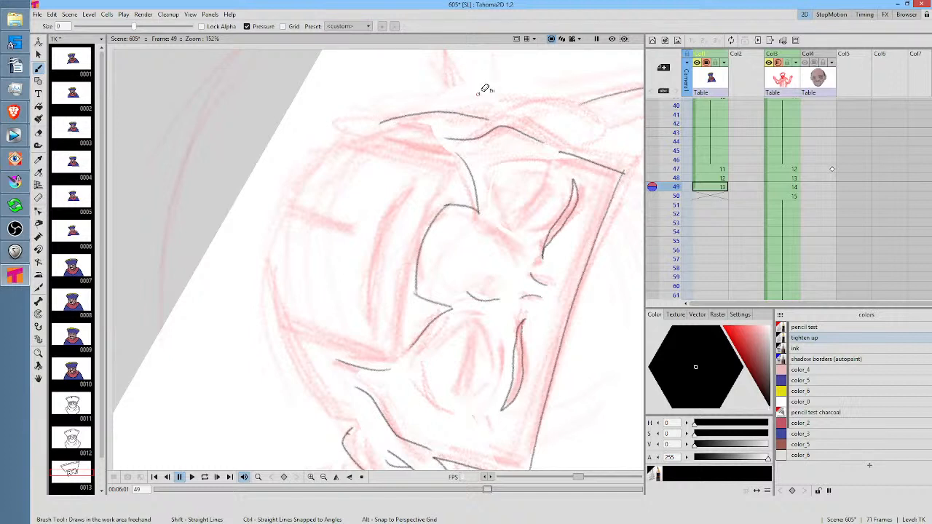
Redraw the jaw as one smooth curve from the remaining left stretch around the chin to the right earlobe
key(a)
mouse_move(439, 81)
mouse_down()
mouse_move(387, 135)
mouse_move(498, 117)
mouse_move(423, 118)
mouse_move(359, 137)
mouse_move(322, 156)
mouse_move(291, 198)
mouse_move(279, 306)
mouse_move(305, 380)
mouse_move(339, 424)
mouse_up()
key(b)
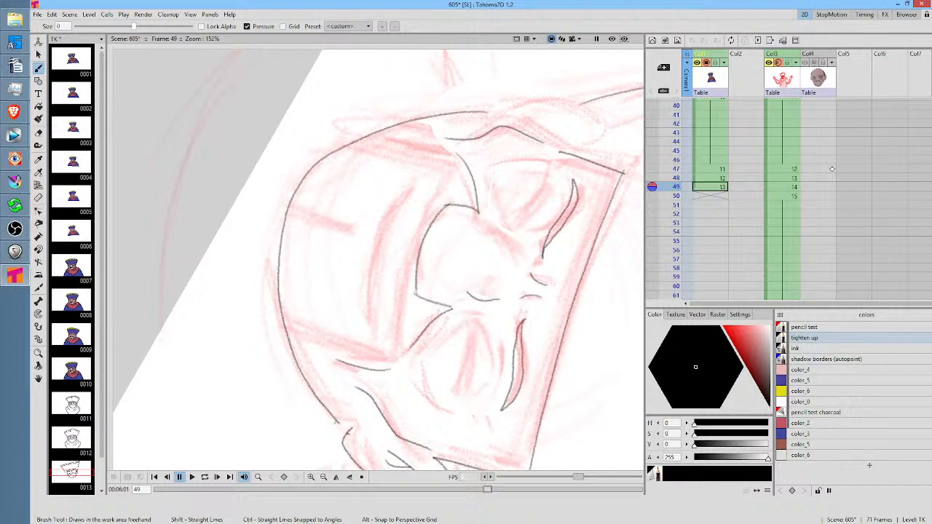
key(alt+0)
drag(549, 236, 578, 294)
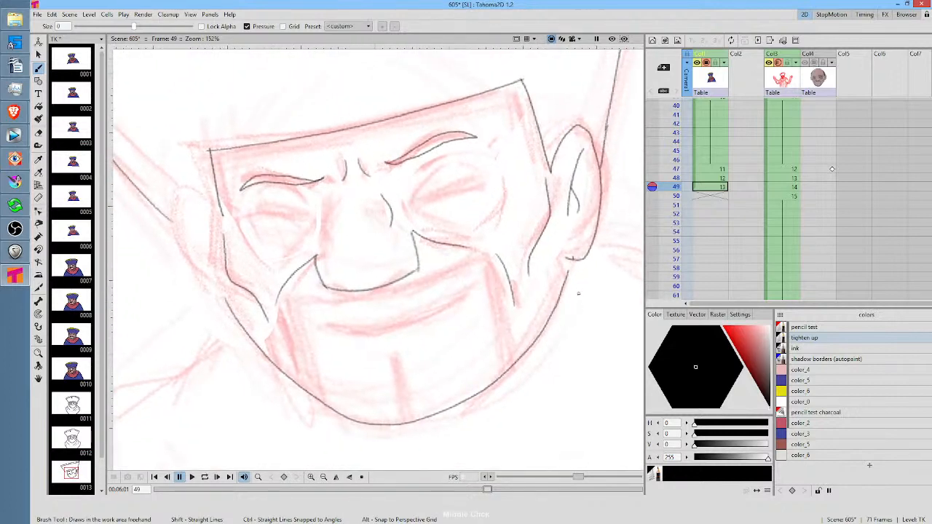
Draw the left ear's outline and its inner fold line, matching the previous frame's ear
key(Up)
key(Down)
mouse_move(208, 201)
mouse_down()
mouse_move(184, 189)
mouse_move(172, 217)
mouse_move(199, 277)
mouse_move(232, 310)
mouse_up()
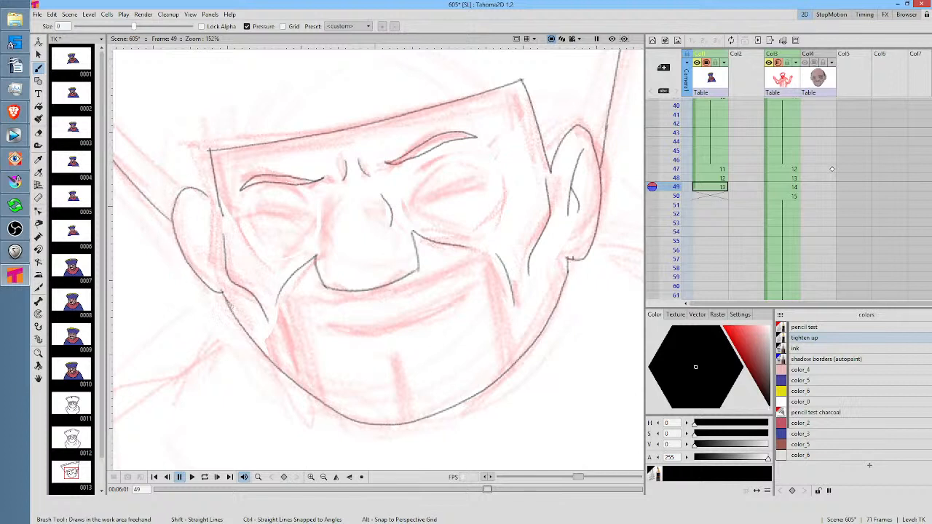
drag(190, 210, 212, 255)
key(Up)
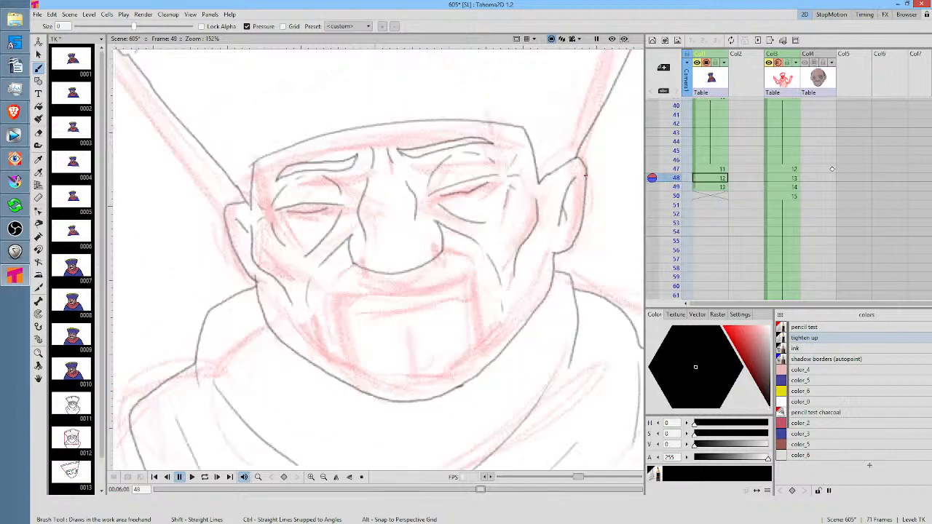
key(Down)
Draw the curved lines under and around the outer edges of both eyes, comparing with the previous frame
mouse_move(313, 219)
mouse_down()
mouse_move(303, 243)
mouse_move(279, 268)
mouse_up()
drag(242, 227, 258, 253)
drag(413, 217, 472, 228)
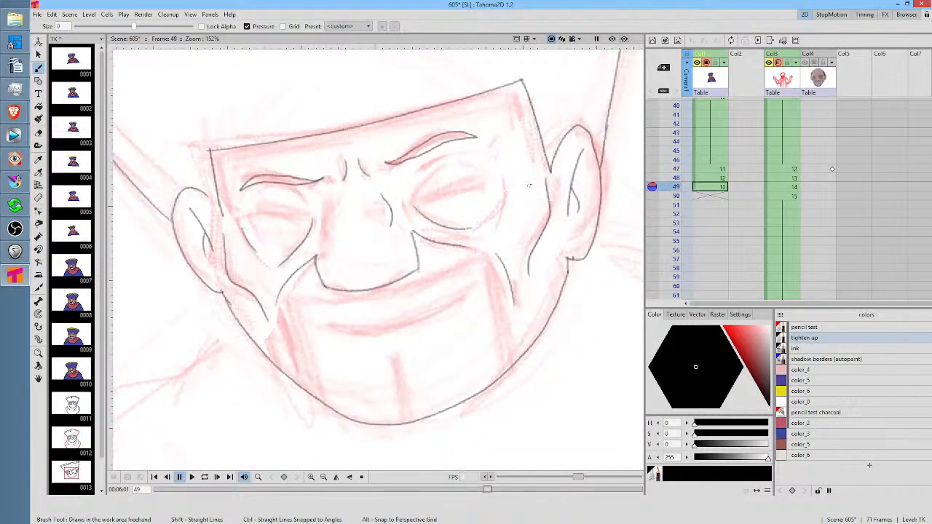
drag(502, 177, 501, 220)
key(Up)
key(Down)
key(Up)
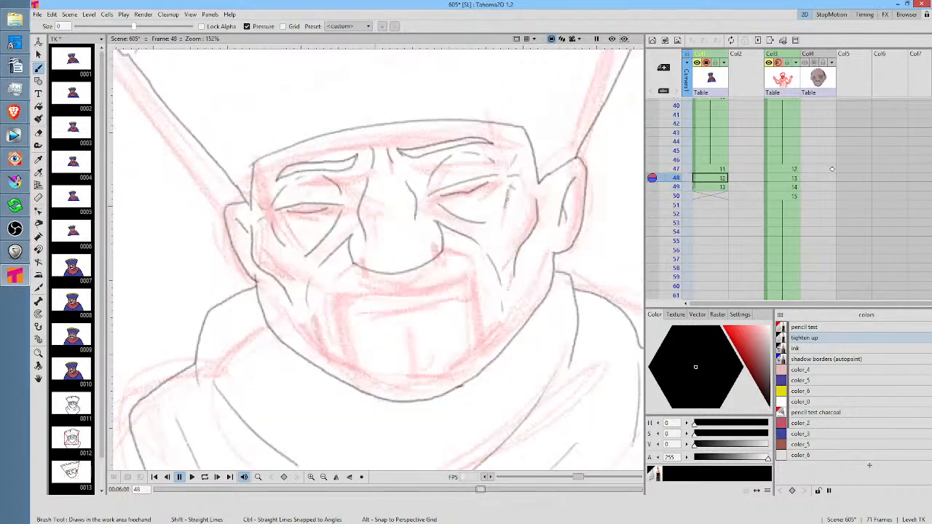
key(Down)
key(Up)
key(Down)
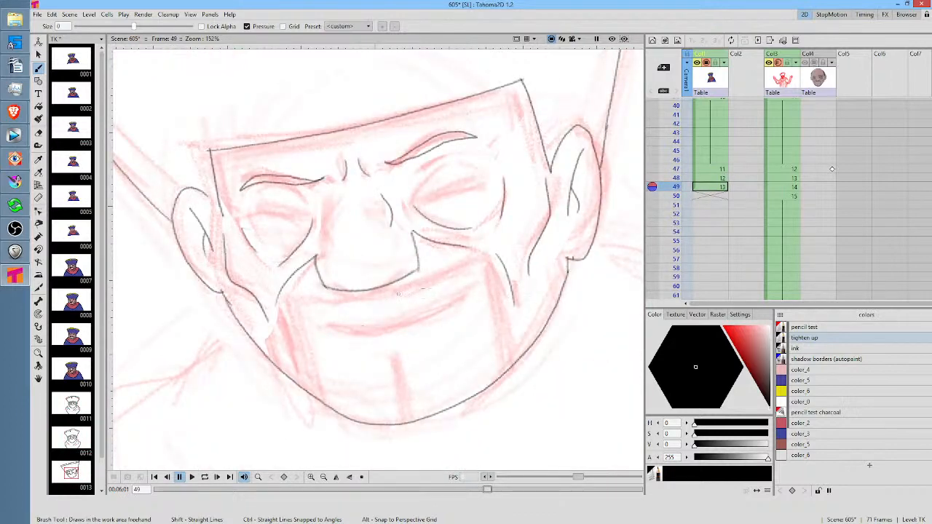
Draw the left side line of the nose bridge from the brow down to the nostril
key(Up)
key(Down)
mouse_move(336, 189)
mouse_down()
mouse_move(329, 224)
mouse_move(344, 262)
mouse_up()
drag(488, 232, 511, 302)
key(Up)
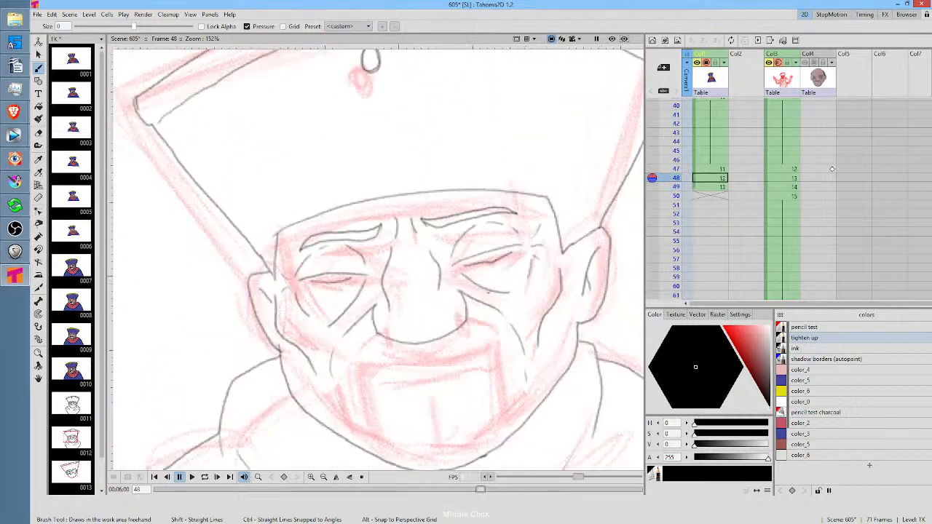
key(Down)
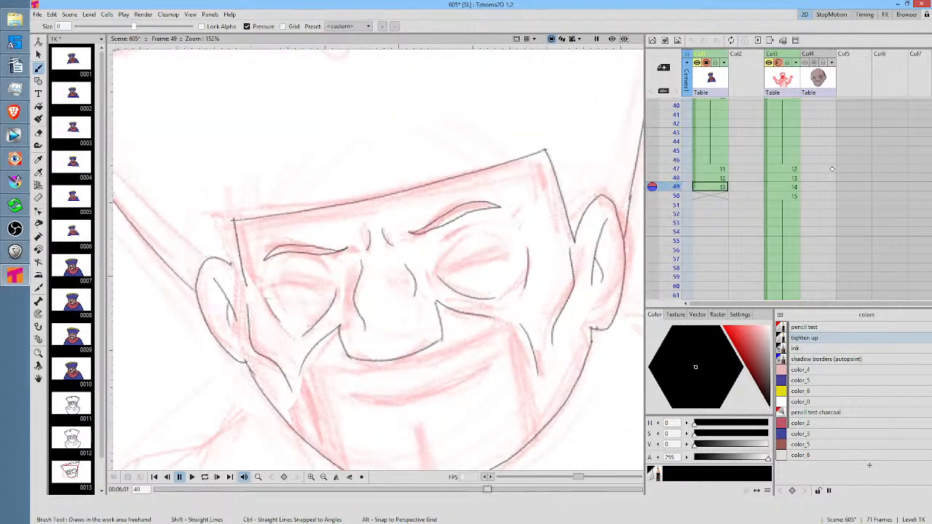
Join the top of the left ear to the side of the face and save the scene
drag(231, 264, 245, 284)
mouse_move(582, 263)
mouse_down()
mouse_move(498, 289)
mouse_move(593, 253)
mouse_up()
key(Up)
key(Down)
key(ctrl+s)
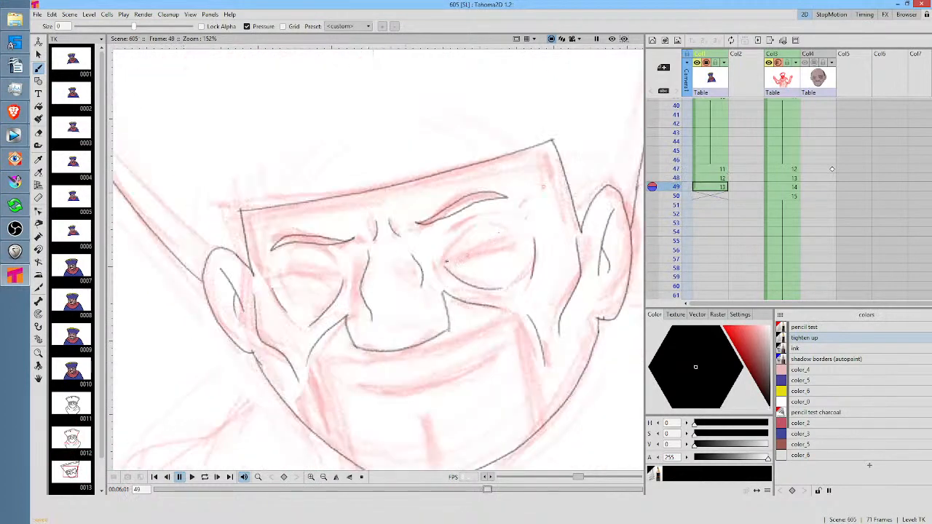
Draw the upper eyelid line across both eyes, comparing with the previous frame
drag(447, 261, 520, 234)
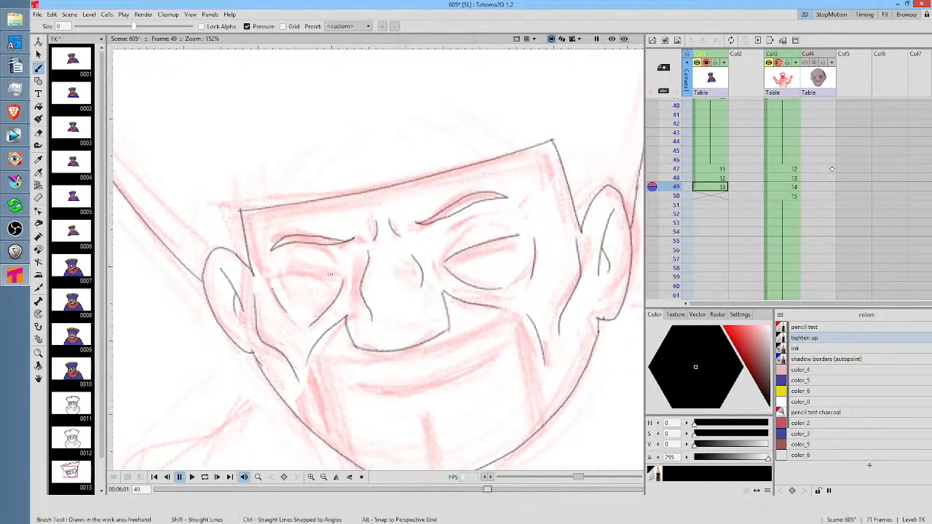
drag(340, 273, 271, 275)
key(Up)
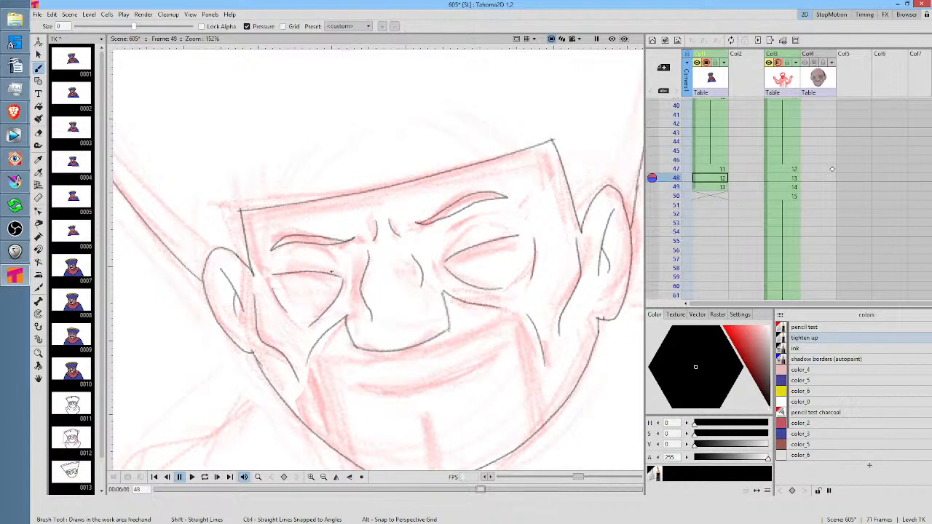
key(Down)
Draw the creases above both eyelids and the lower lid lines that close each eye shape
mouse_move(449, 253)
mouse_down()
mouse_move(466, 216)
mouse_move(497, 202)
mouse_move(491, 214)
mouse_move(516, 214)
mouse_up()
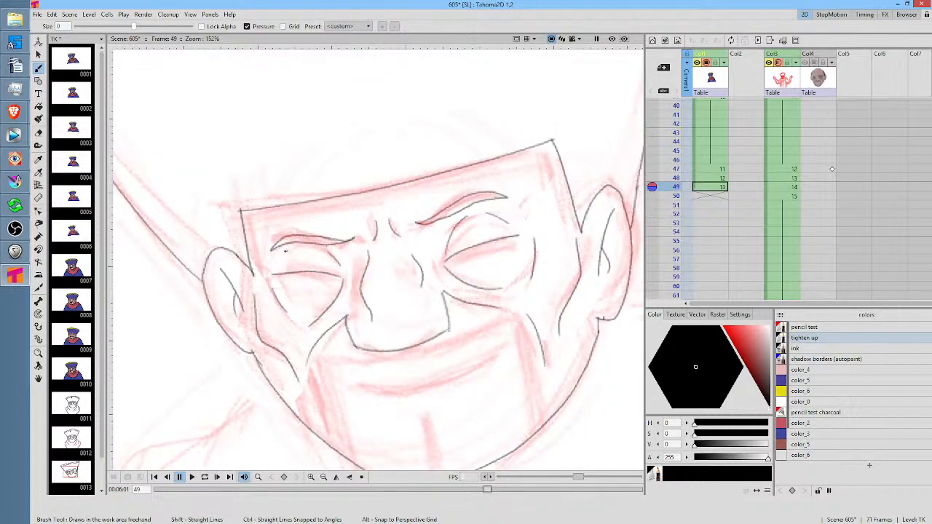
drag(294, 247, 274, 268)
drag(456, 262, 515, 243)
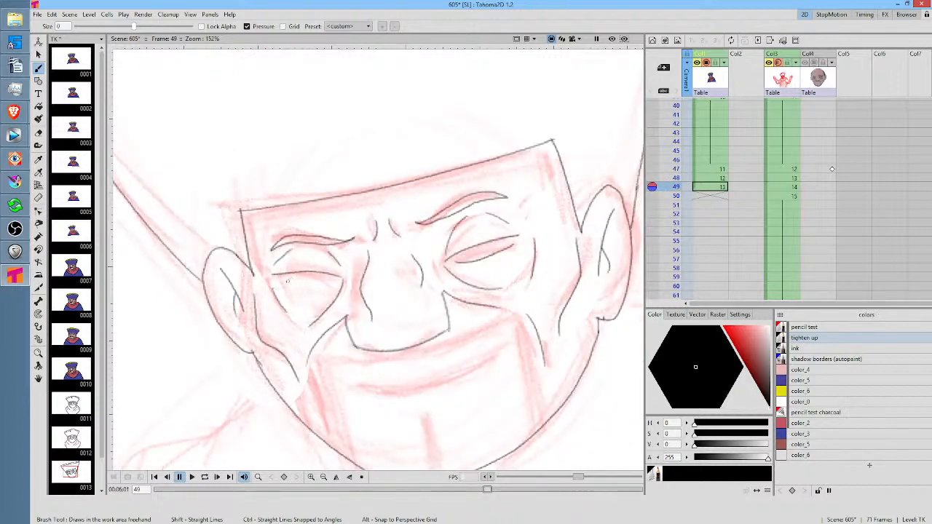
drag(287, 282, 333, 280)
Draw the left side of the scarf around the neck, with its outer contour and inner fold lines
scroll(340, 266, down, 5)
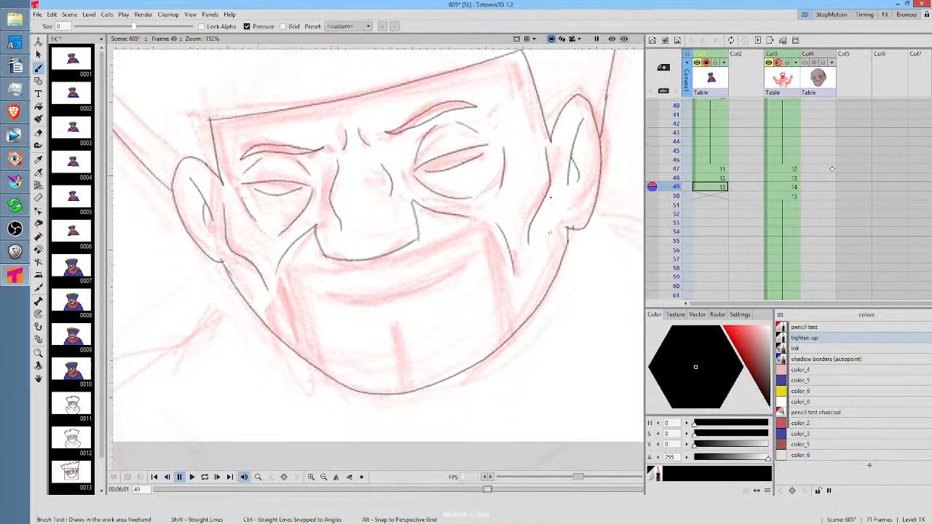
scroll(541, 197, down, 3)
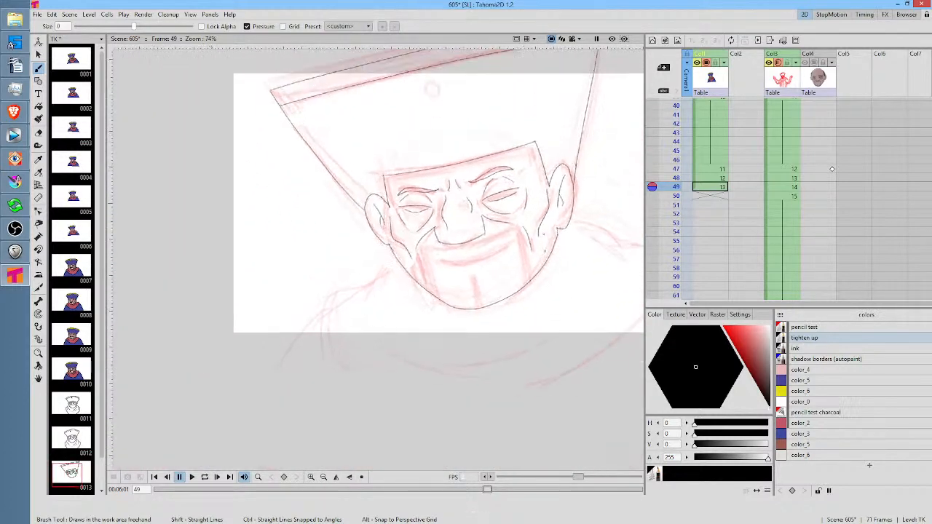
key(Up)
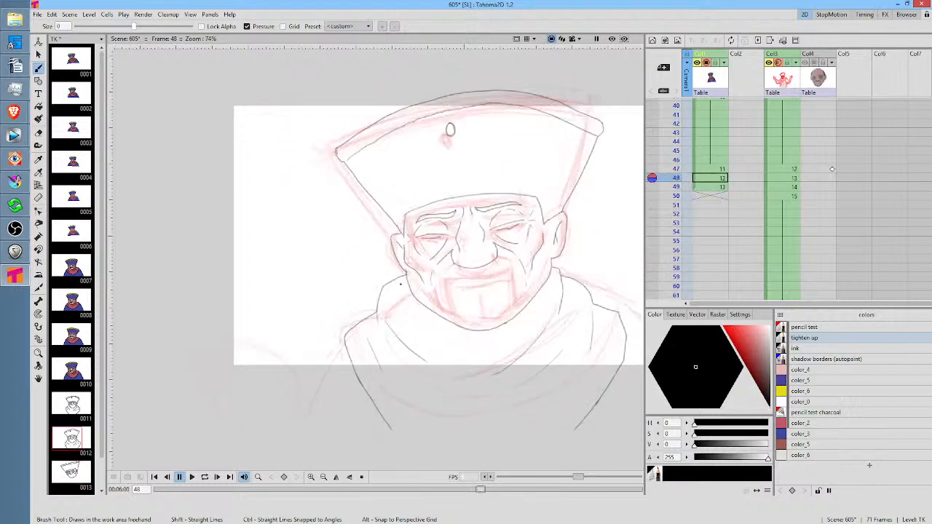
key(Down)
mouse_move(384, 278)
mouse_down()
mouse_move(361, 311)
mouse_move(330, 323)
mouse_move(354, 431)
mouse_up()
mouse_move(368, 327)
mouse_down()
mouse_move(410, 391)
mouse_move(374, 406)
mouse_up()
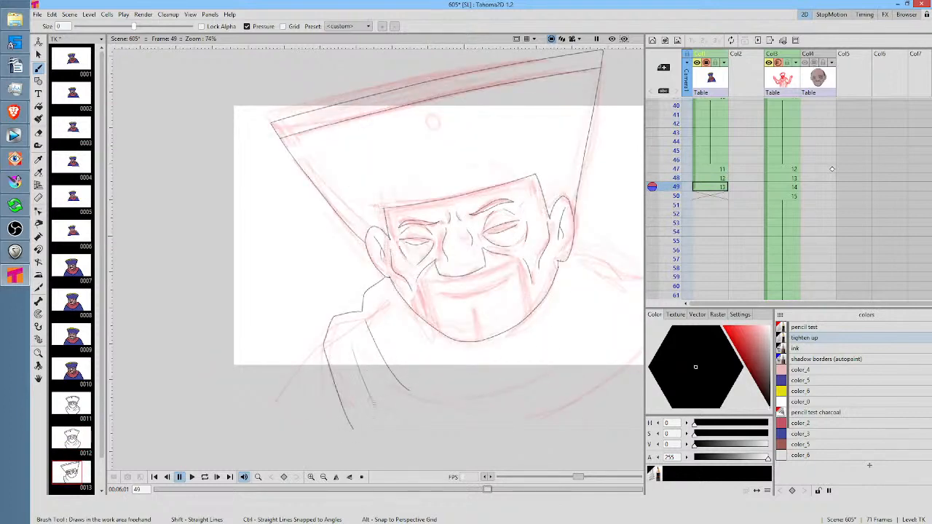
Draw the scarf's inner fold curving down from below the right ear, comparing with the previous frame
drag(534, 330, 437, 344)
key(Up)
key(Down)
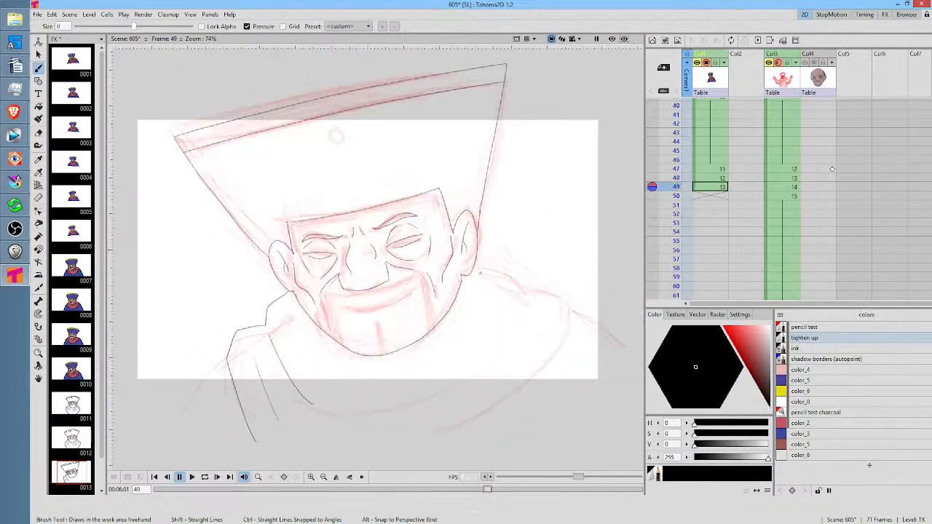
mouse_move(487, 268)
mouse_down()
mouse_move(495, 279)
mouse_move(457, 370)
mouse_up()
key(Up)
key(Down)
key(Up)
key(Down)
key(Up)
key(Down)
Draw the curved scarf line beneath the left side of the chin, checking it against the previous frame
drag(318, 348, 363, 381)
key(Up)
key(Down)
key(Up)
key(Down)
Draw the scarf's right outer contour, from the upper edge down to the chest, and add the fold inside it
drag(494, 276, 529, 298)
key(Up)
key(Down)
mouse_move(529, 295)
mouse_down()
mouse_move(559, 307)
mouse_move(564, 335)
mouse_move(476, 443)
mouse_up()
key(Up)
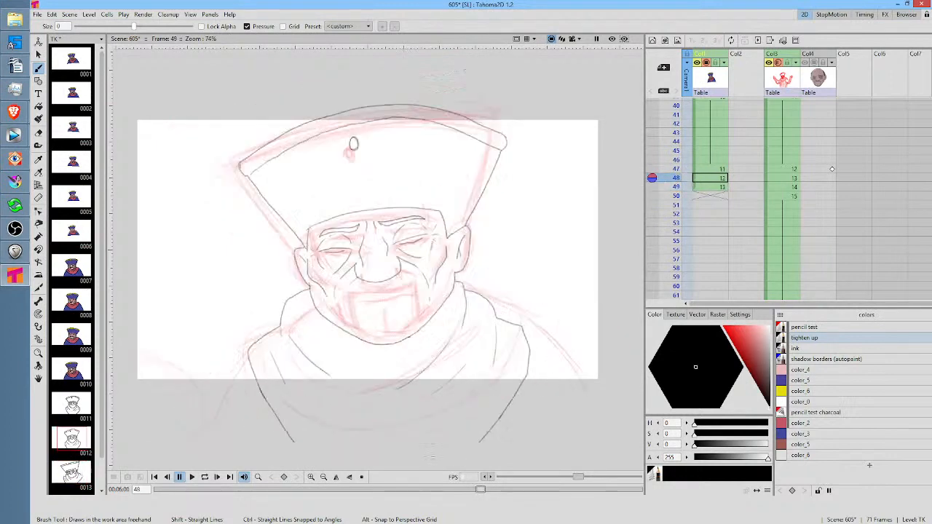
key(Down)
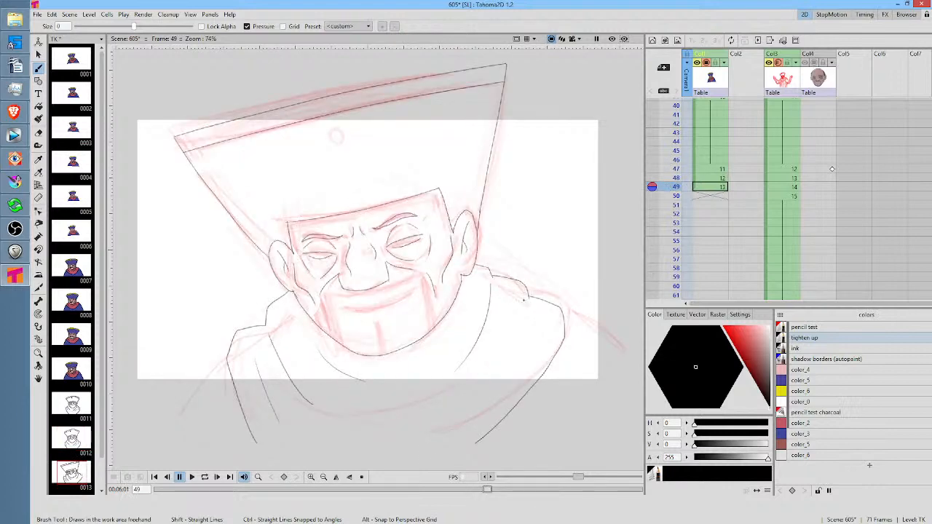
drag(529, 308, 510, 382)
key(Up)
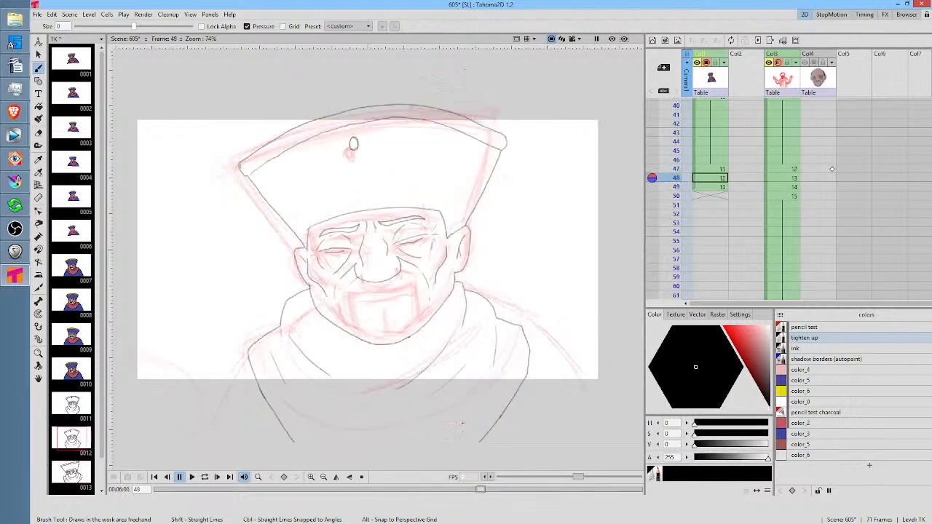
key(Down)
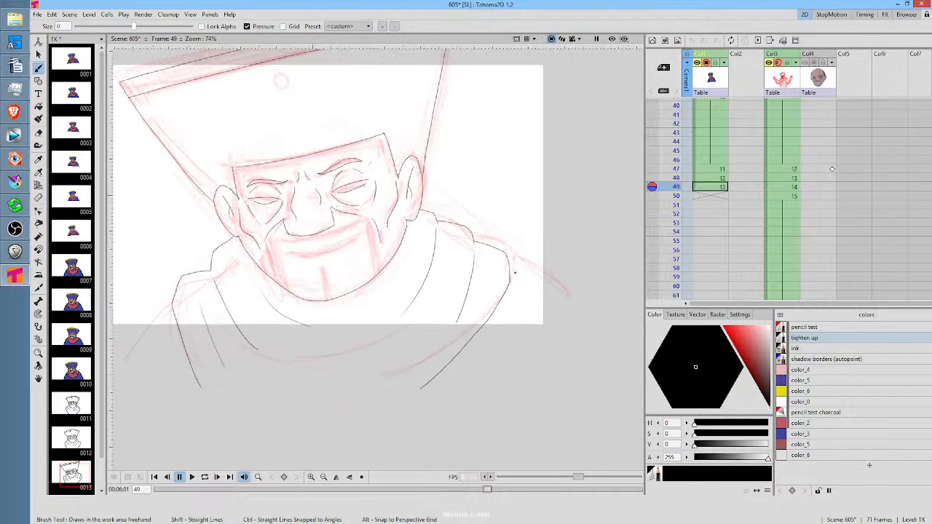
Draw both shoulder lines sloping down from the scarf and the small oval ornament on the hat
drag(509, 262, 573, 389)
drag(435, 275, 564, 254)
drag(301, 283, 265, 368)
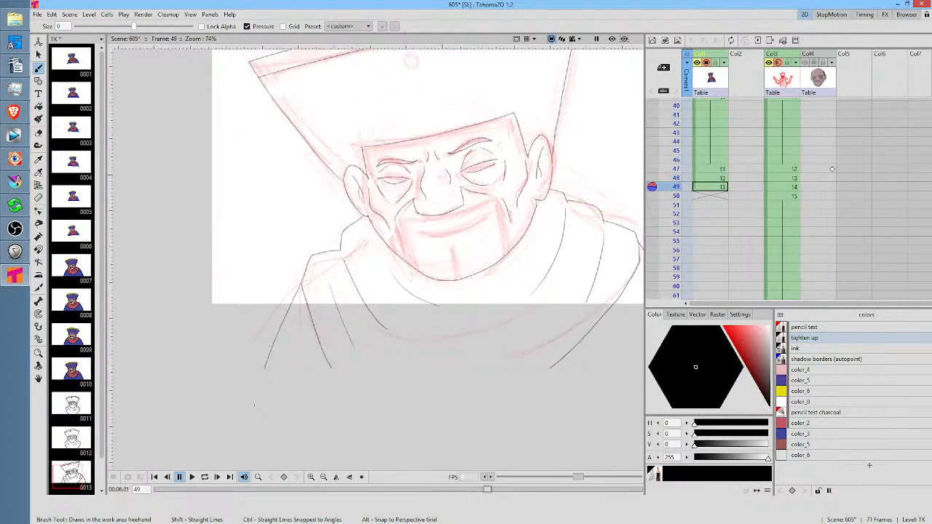
mouse_move(411, 62)
mouse_down()
mouse_move(354, 152)
mouse_move(371, 151)
mouse_move(375, 166)
mouse_move(382, 149)
mouse_move(371, 155)
mouse_up()
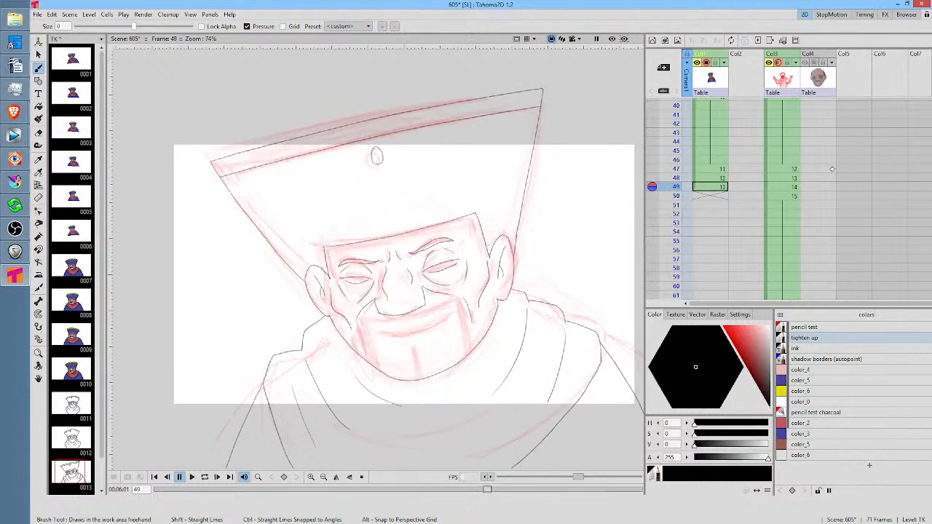
Start a new drawing on frame 50 and trace the hat's lower edge, upper band lines and both sides
click(710, 196)
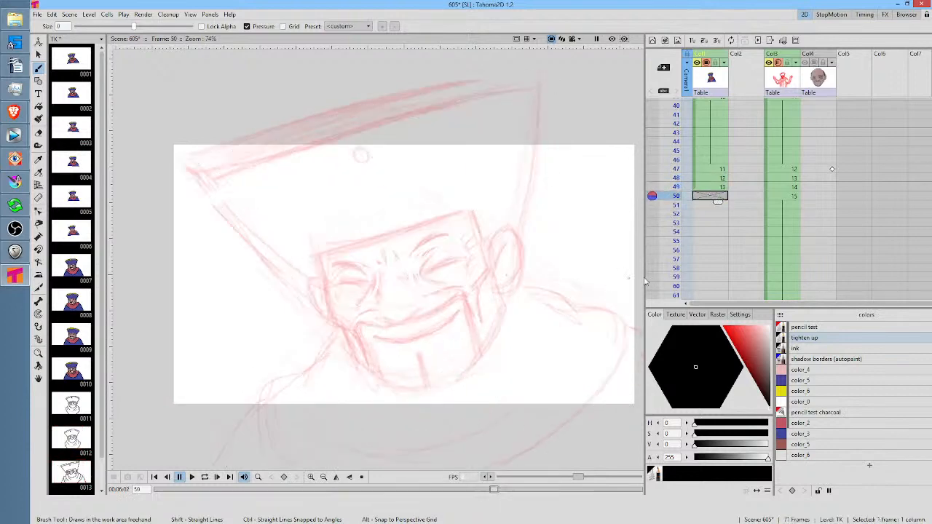
drag(324, 255, 474, 208)
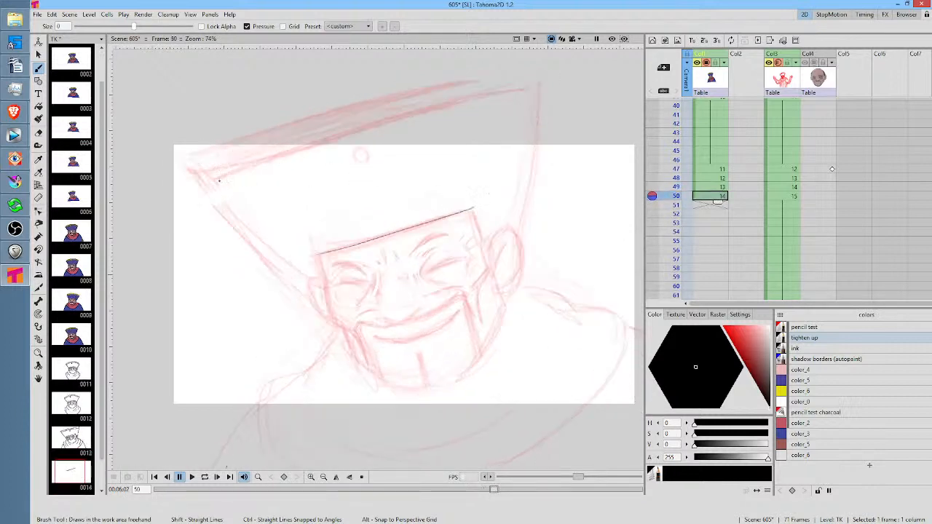
mouse_move(200, 182)
mouse_down()
mouse_move(382, 118)
mouse_move(526, 82)
mouse_up()
drag(191, 162, 415, 81)
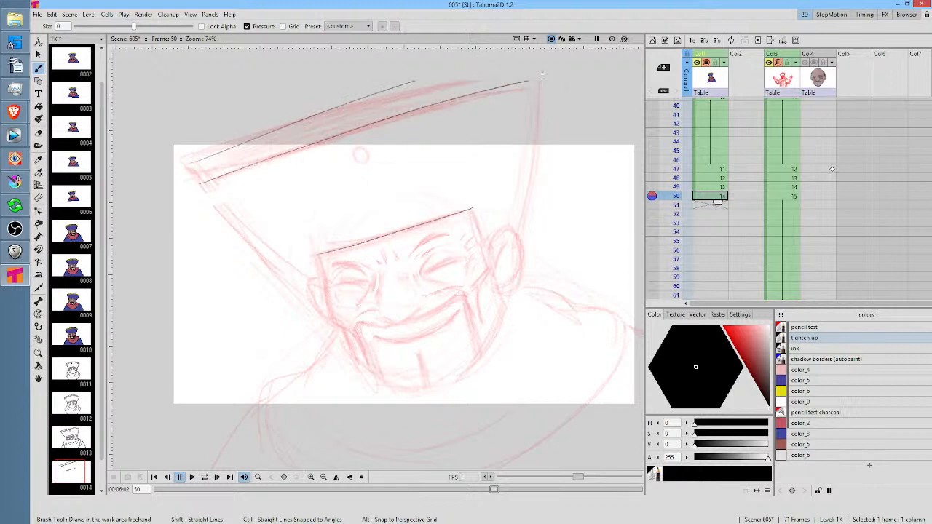
drag(542, 77, 511, 269)
mouse_move(186, 151)
mouse_down()
mouse_move(212, 197)
mouse_move(319, 302)
mouse_up()
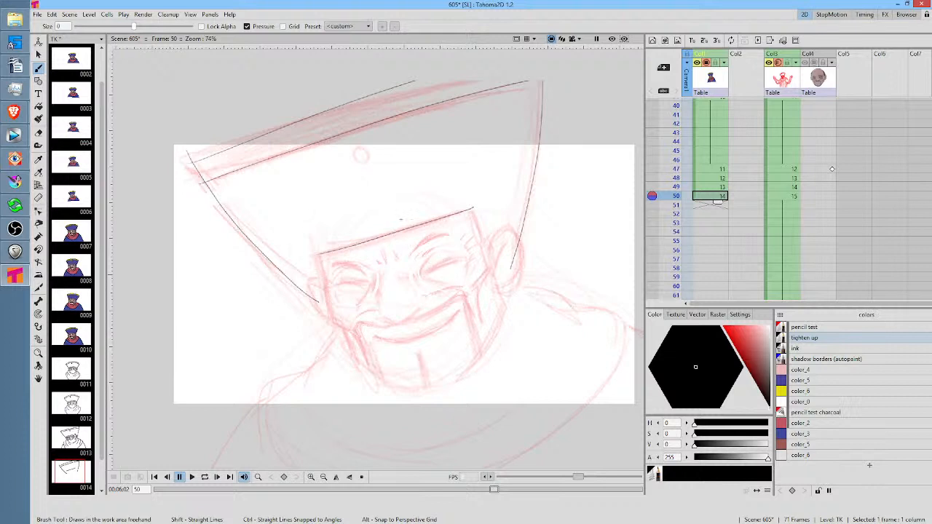
Draw the right temple line down from the corner of the hat's lower edge and save the scene
scroll(401, 218, up, 3)
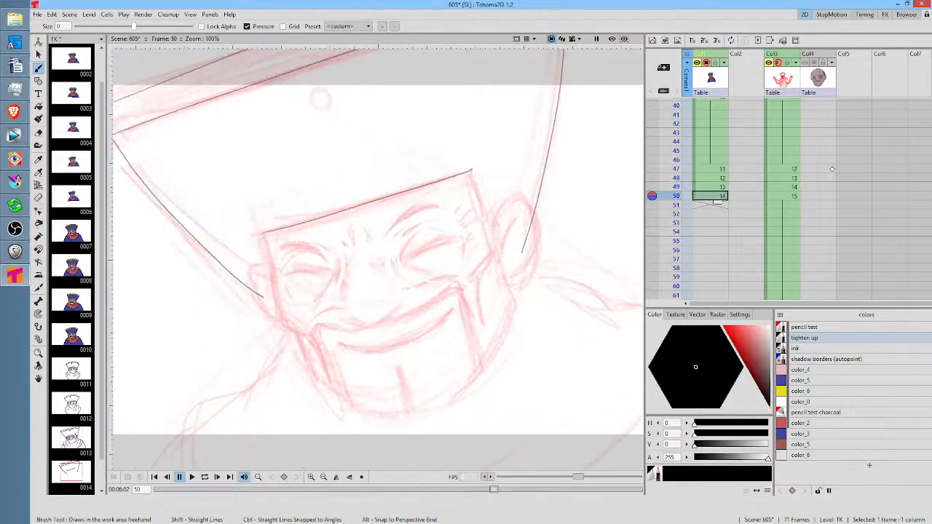
drag(470, 170, 491, 233)
key(ctrl+s)
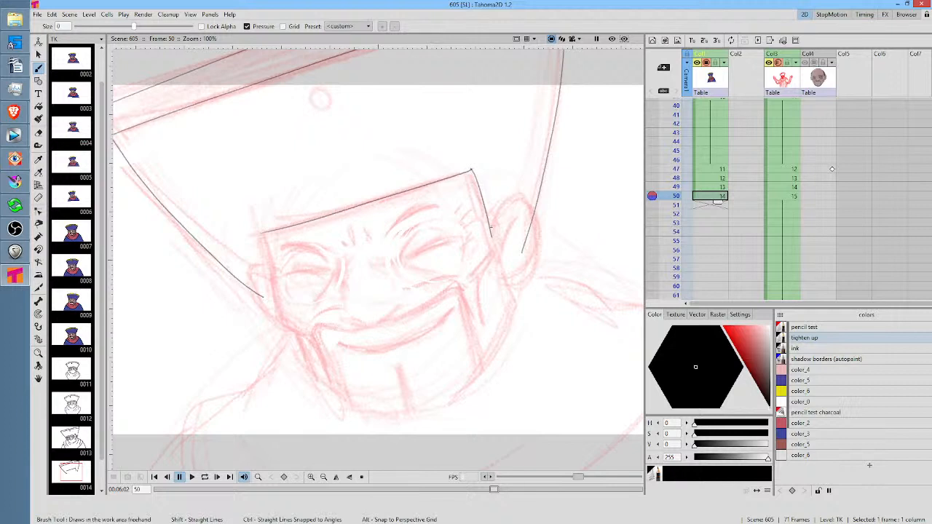
Erase the end of the hat's right side that overlaps the ear, and draw the right ear's outline
key(e)
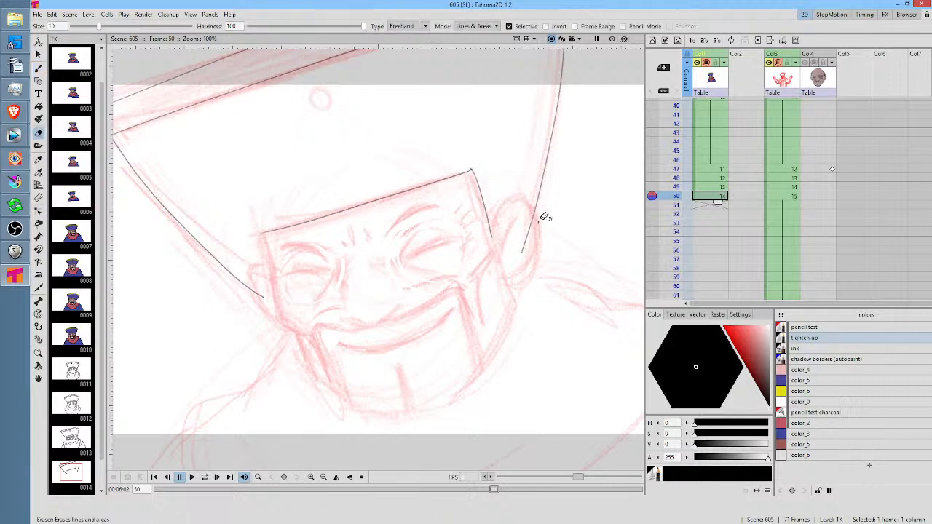
drag(546, 214, 554, 247)
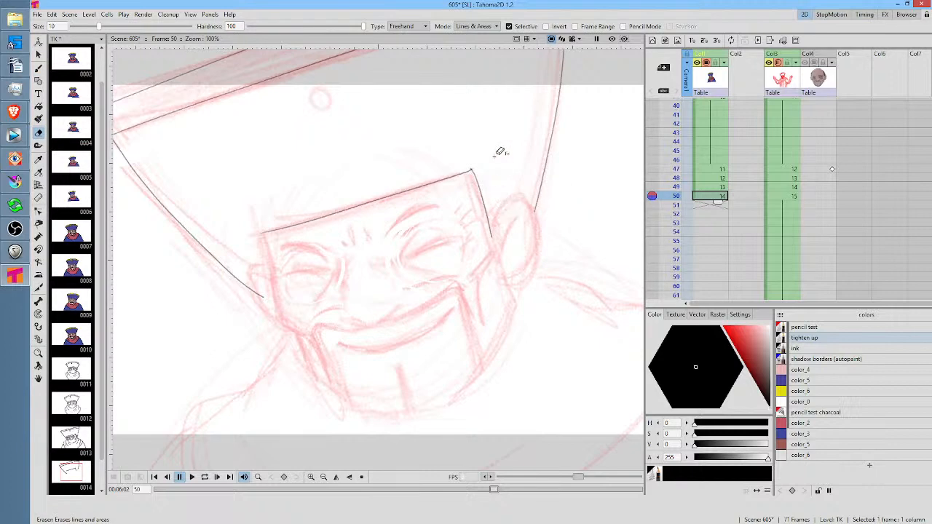
key(b)
key(Up)
key(Down)
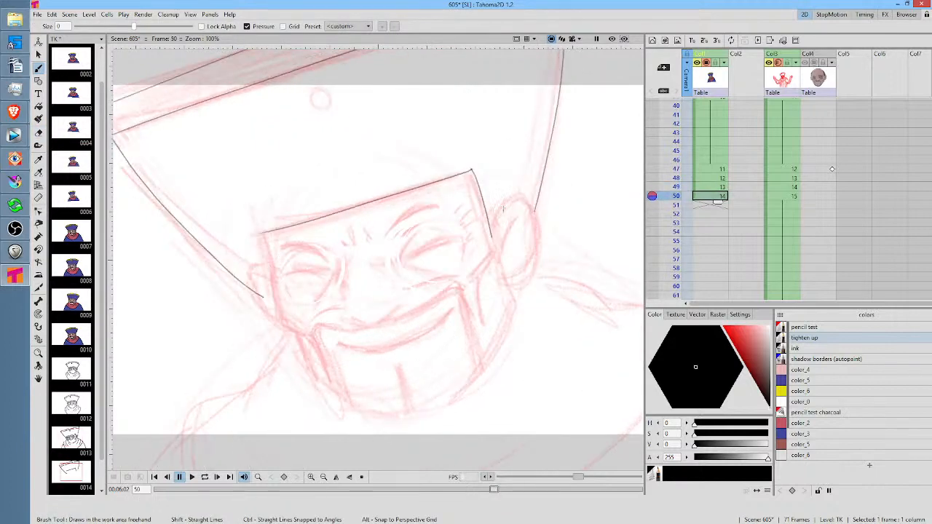
mouse_move(492, 237)
mouse_down()
mouse_move(515, 199)
mouse_move(534, 210)
mouse_move(534, 262)
mouse_move(511, 296)
mouse_up()
mouse_move(279, 303)
mouse_down()
mouse_move(313, 376)
mouse_move(351, 406)
mouse_move(397, 412)
mouse_move(481, 363)
mouse_move(508, 321)
mouse_move(513, 295)
mouse_up()
key(Up)
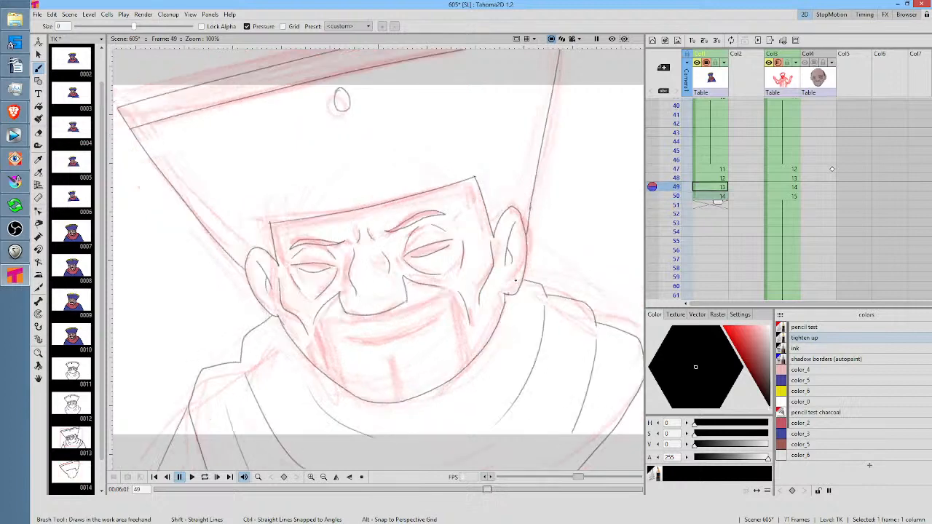
key(Down)
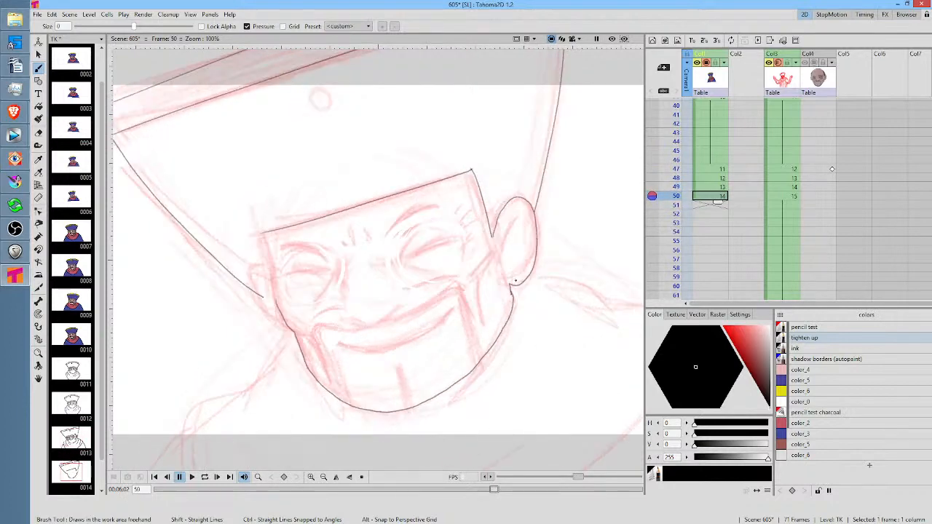
key(ctrl+z)
Rotate the canvas and draw the jaw line around the chin to the right ear, comparing with frame 49
mouse_move(487, 150)
mouse_down()
mouse_move(537, 204)
mouse_move(442, 370)
mouse_move(377, 400)
mouse_up()
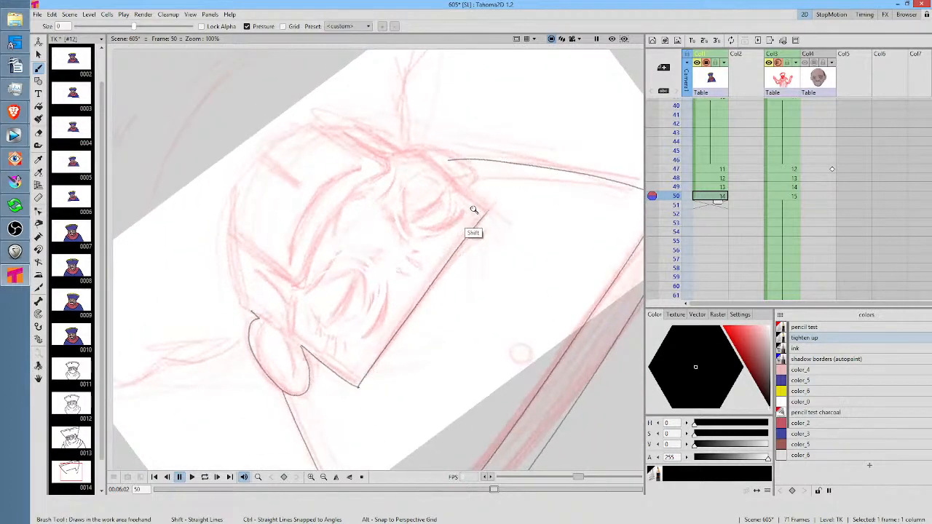
mouse_move(472, 210)
mouse_down()
mouse_move(473, 238)
mouse_move(471, 223)
mouse_up()
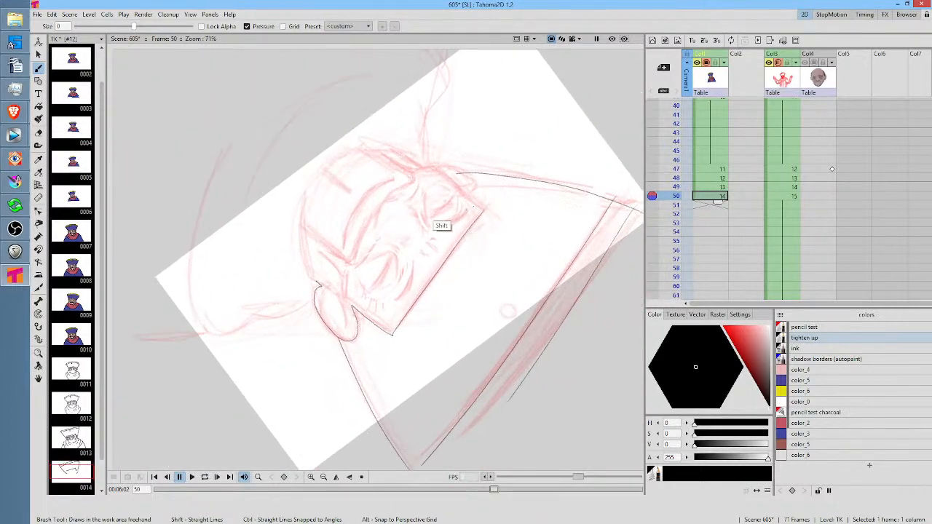
drag(431, 181, 495, 253)
key(Up)
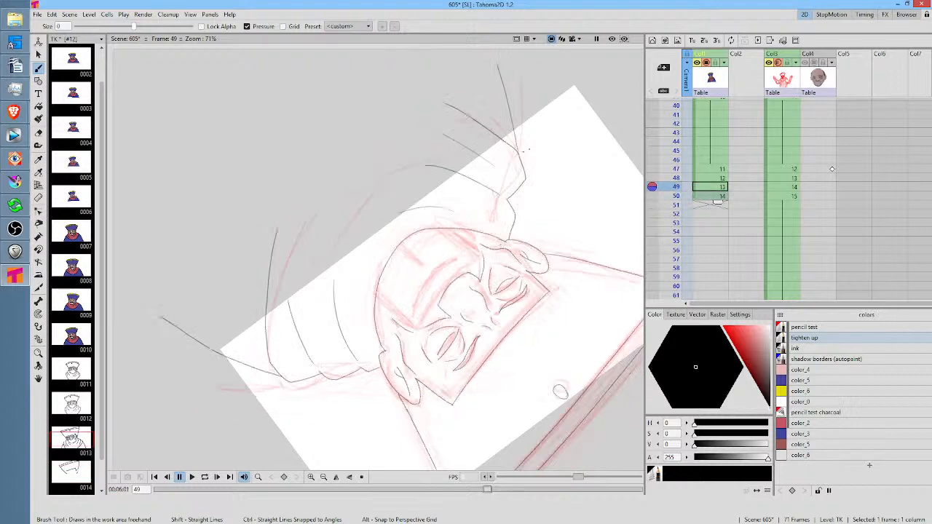
key(Down)
key(Up)
key(Down)
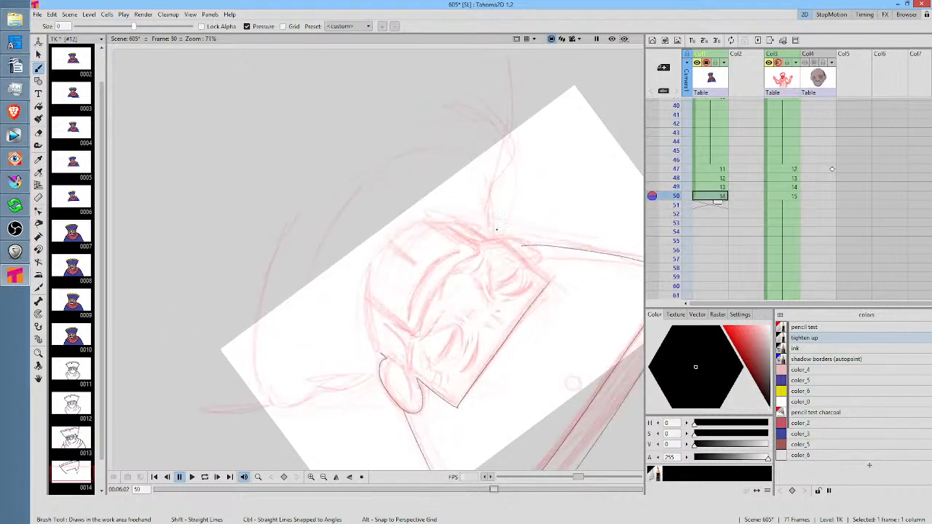
mouse_move(495, 229)
mouse_down()
mouse_move(420, 223)
mouse_move(391, 238)
mouse_move(378, 257)
mouse_move(379, 349)
mouse_up()
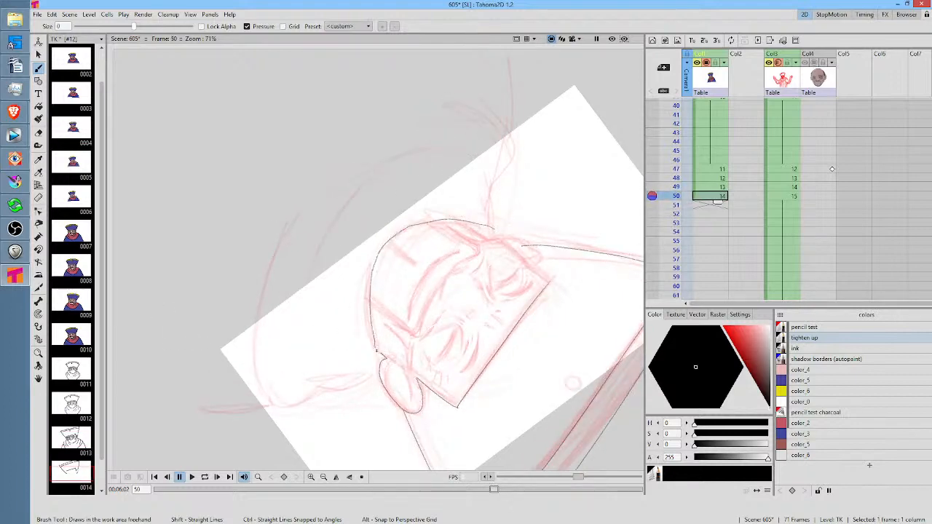
key(Up)
key(Down)
Reset the canvas rotation, compare with frame 49 and draw the inner fold of the right ear
key(alt+0)
drag(431, 229, 516, 318)
key(Up)
key(Down)
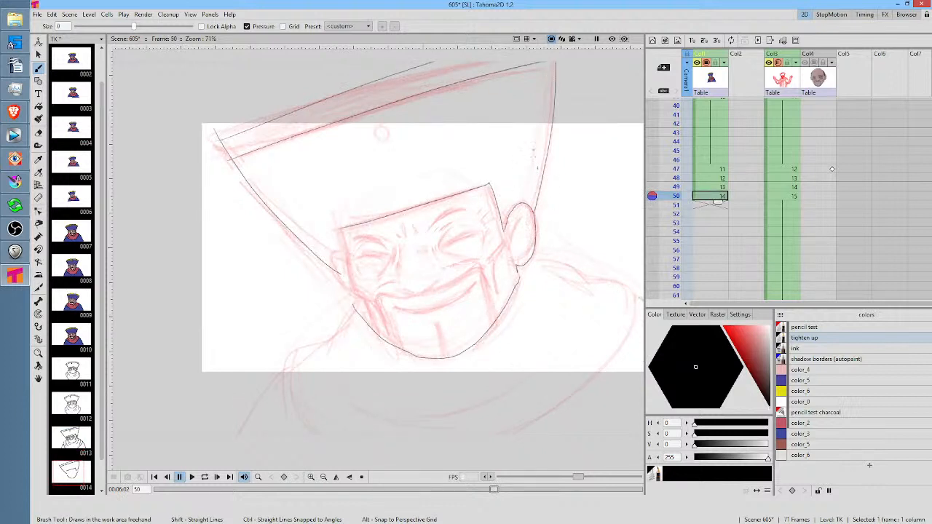
mouse_move(521, 217)
mouse_down()
mouse_move(514, 246)
mouse_move(525, 241)
mouse_up()
Draw the left ear's outline down to the jaw line and trim the hat's left side where it meets the ear
drag(427, 213, 443, 190)
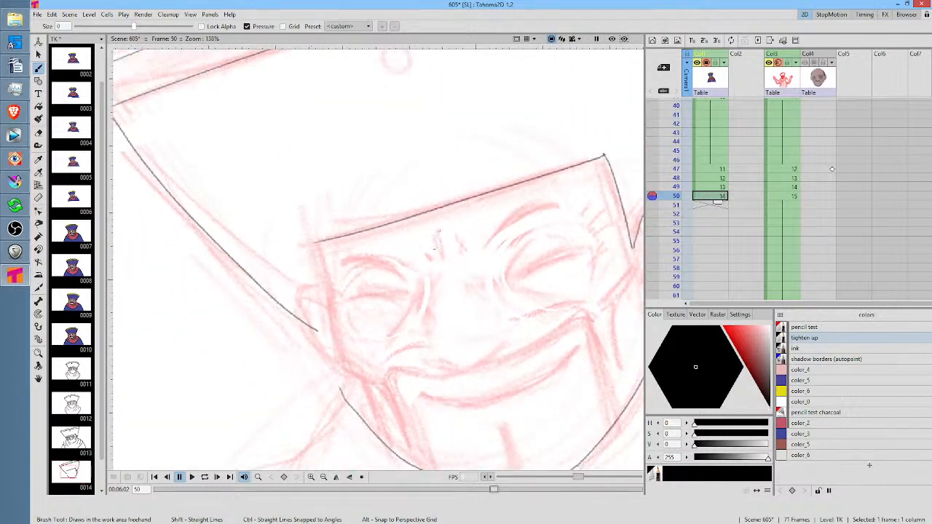
drag(412, 280, 445, 199)
key(a)
mouse_move(357, 228)
mouse_down()
mouse_move(337, 256)
mouse_move(350, 223)
mouse_move(341, 204)
mouse_move(327, 242)
mouse_move(334, 276)
mouse_move(365, 308)
mouse_up()
key(b)
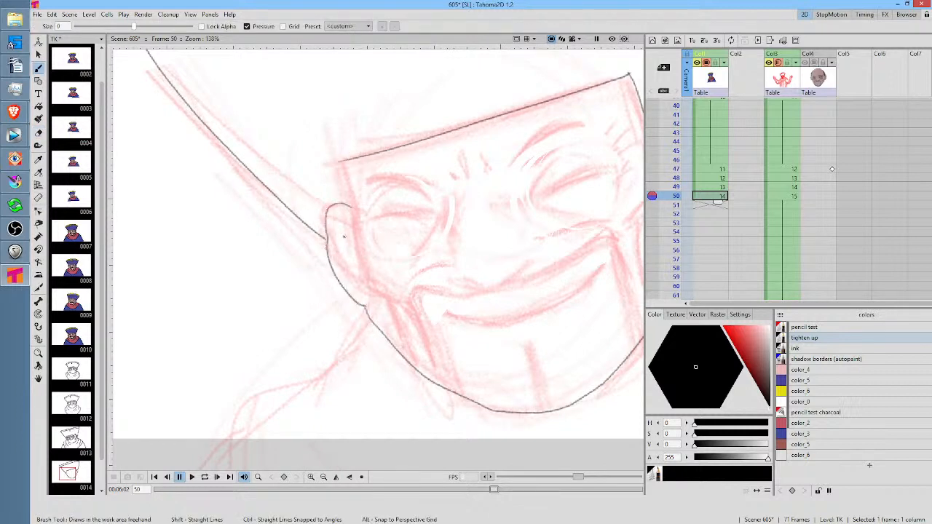
Draw the inner fold of the left ear on frame 50 and compare the face with frame 49
mouse_move(340, 228)
mouse_down()
mouse_move(363, 269)
mouse_move(354, 250)
mouse_move(357, 276)
mouse_up()
drag(569, 210, 499, 269)
key(comma)
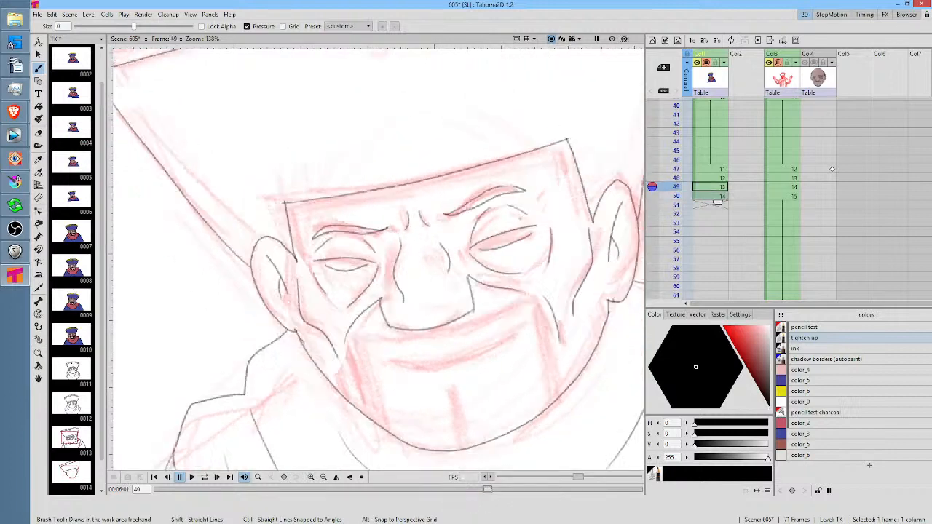
key(period)
Draw the closed upper lid lines and the eyelid creases above both eyes on frame 50
drag(473, 251, 550, 220)
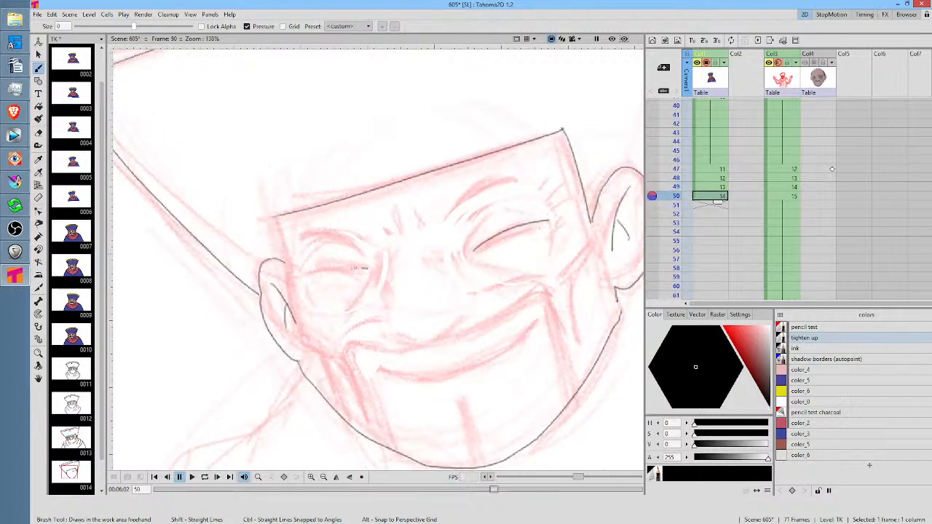
drag(357, 268, 302, 276)
drag(501, 210, 522, 212)
mouse_move(368, 254)
mouse_down()
mouse_move(334, 245)
mouse_move(312, 262)
mouse_up()
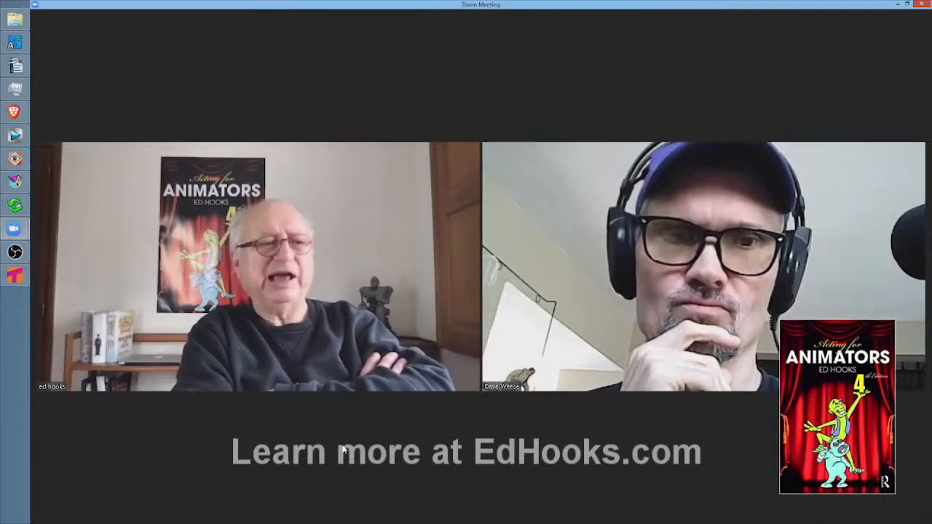
mouse_move(345, 450)
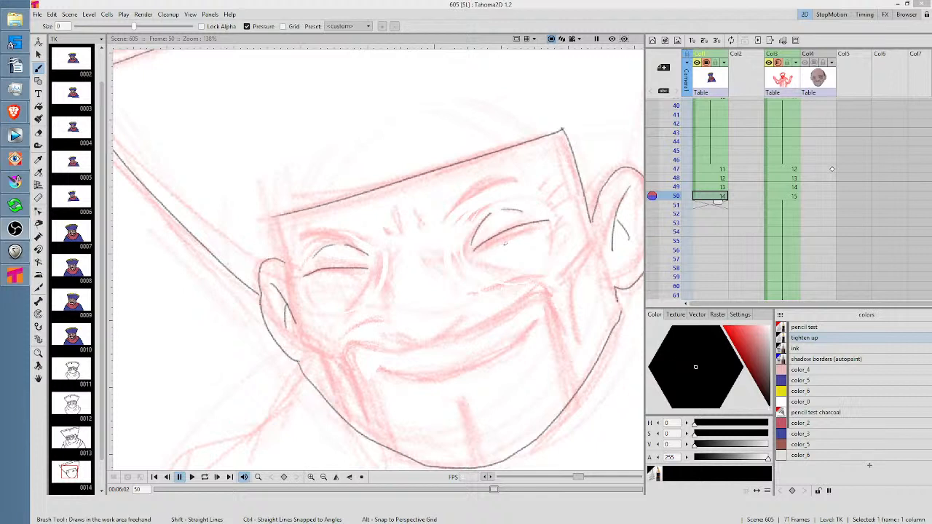
With the tighten up style, draw the lower lid lines of both closed eyes on frame 50, checking against frames 48 and 49
click(816, 340)
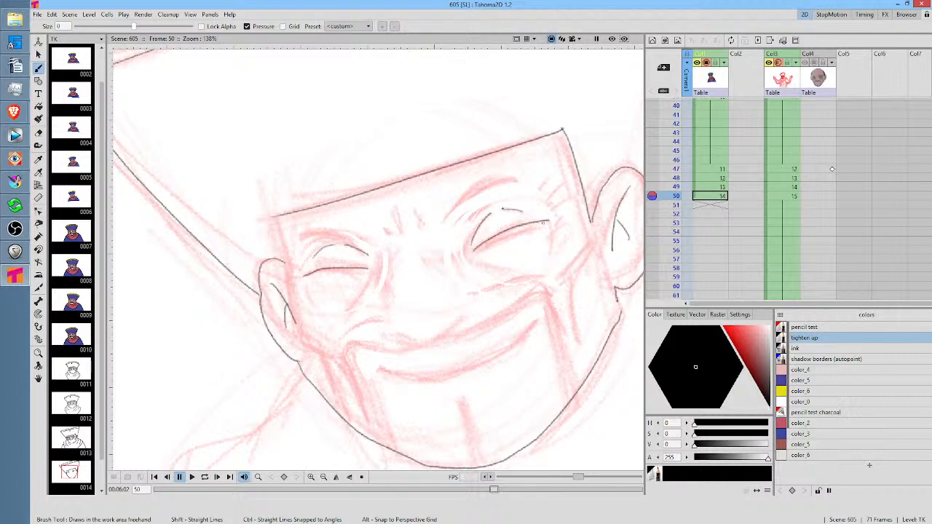
click(715, 187)
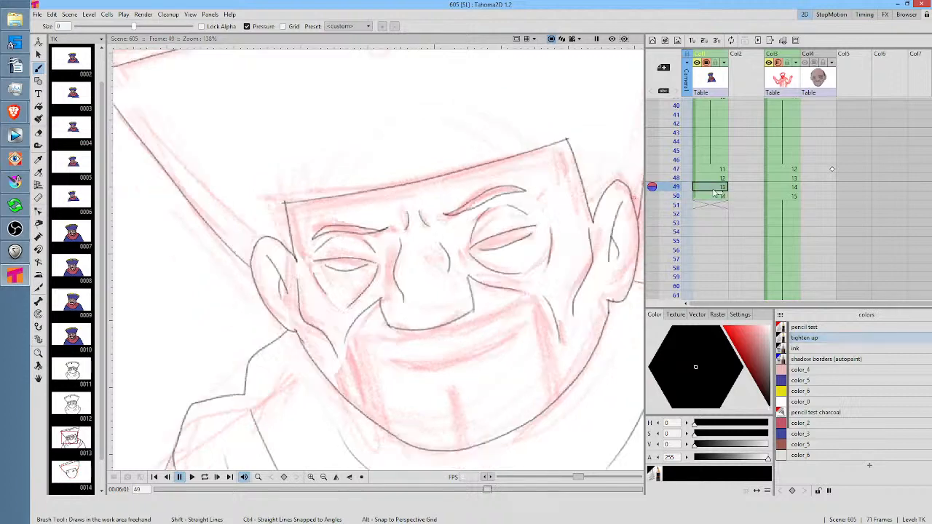
click(716, 178)
click(715, 187)
click(716, 196)
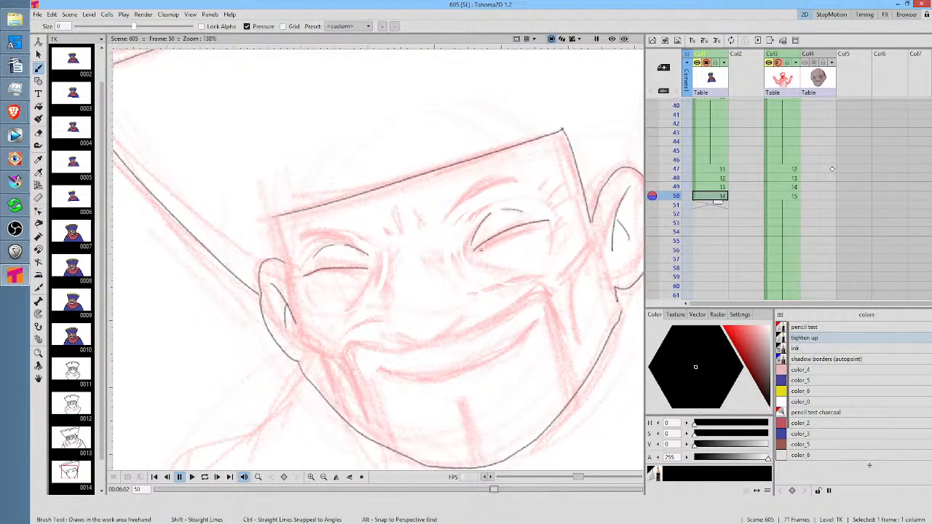
drag(481, 249, 540, 221)
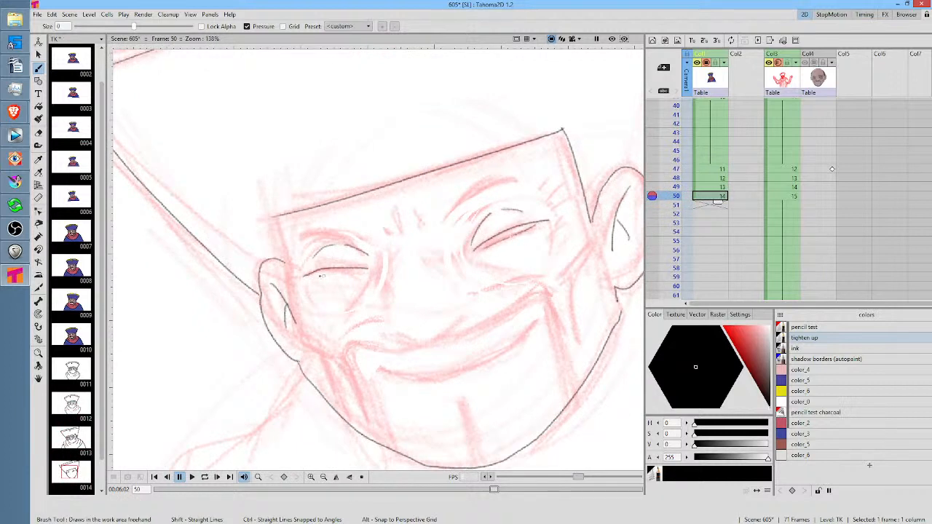
drag(312, 275, 347, 273)
Draw both sides of the nose bridge and the nose's lower outline on frame 50, flipping to frame 49 for comparison
key(comma)
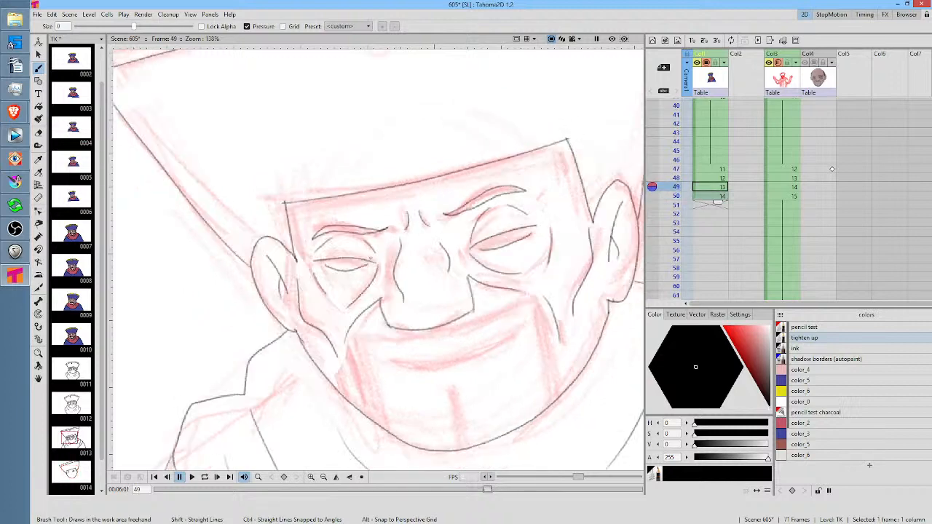
key(period)
mouse_move(399, 260)
mouse_down()
mouse_move(393, 250)
mouse_move(397, 314)
mouse_up()
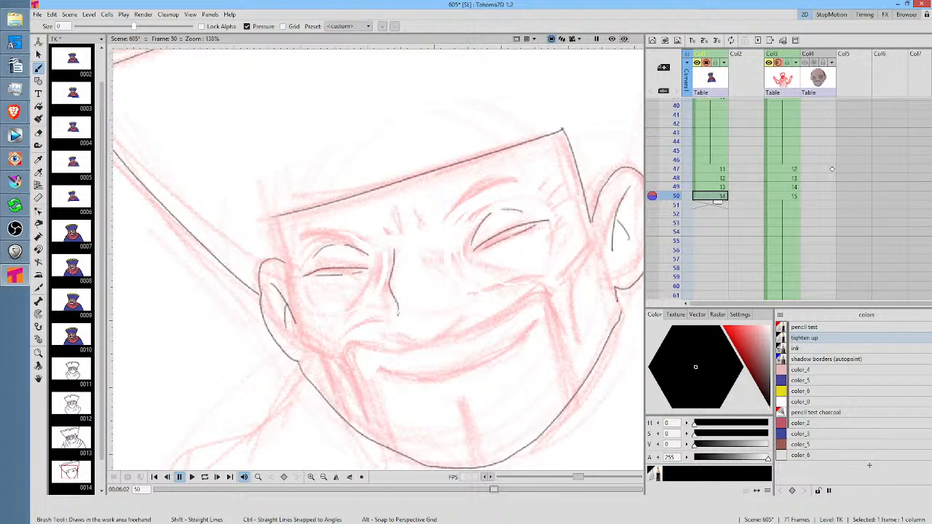
key(comma)
key(period)
drag(438, 251, 448, 283)
key(comma)
key(period)
key(comma)
key(period)
mouse_move(380, 313)
mouse_down()
mouse_move(393, 340)
mouse_move(428, 341)
mouse_move(471, 313)
mouse_move(468, 286)
mouse_up()
Flip between frames 48, 49 and 50 to examine how the nose's shape and position change
key(comma)
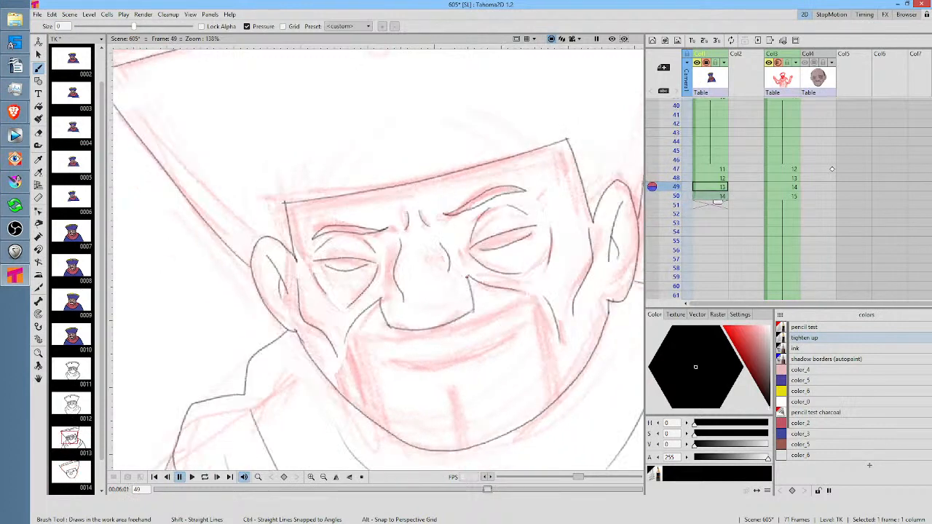
key(period)
key(comma)
key(period)
key(comma)
key(comma)
key(period)
key(period)
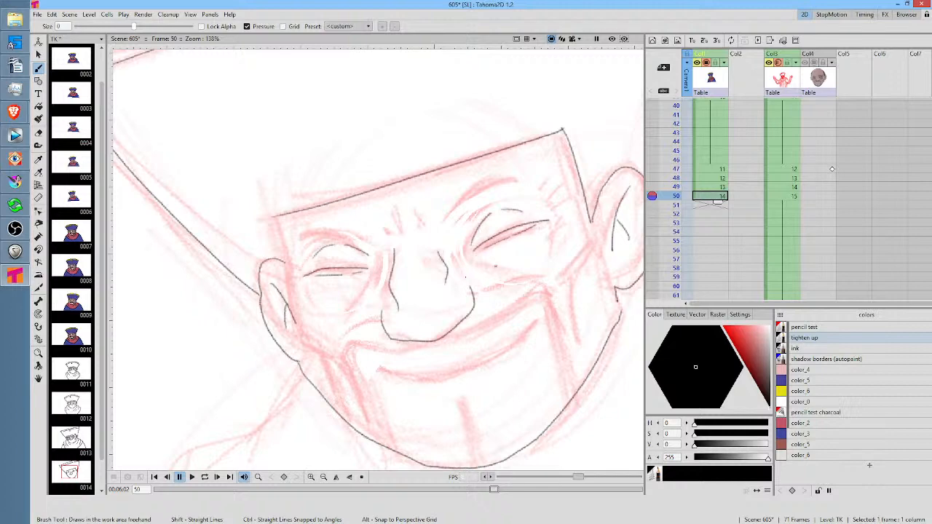
key(comma)
key(period)
key(comma)
key(comma)
key(period)
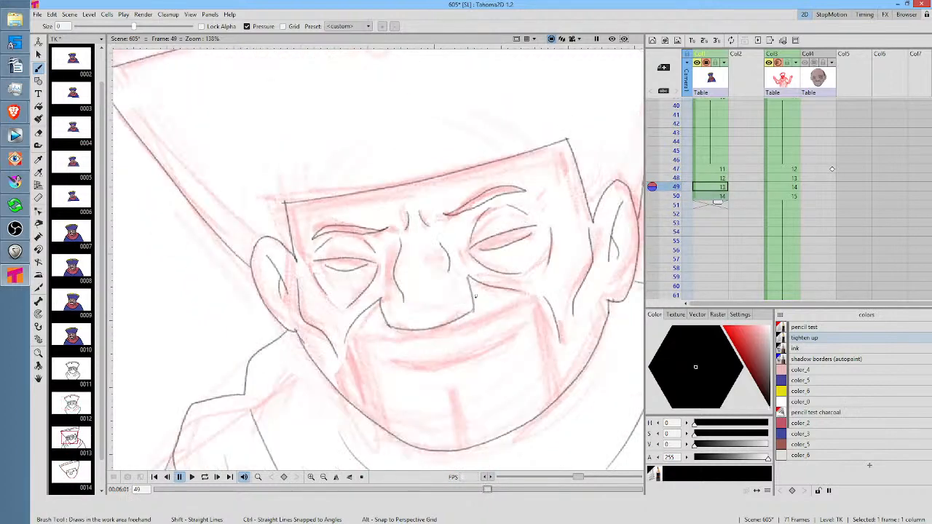
Erase the right side of the nose on frame 49, redraw it as a rounded nostril curve, and return to frame 50
key(a)
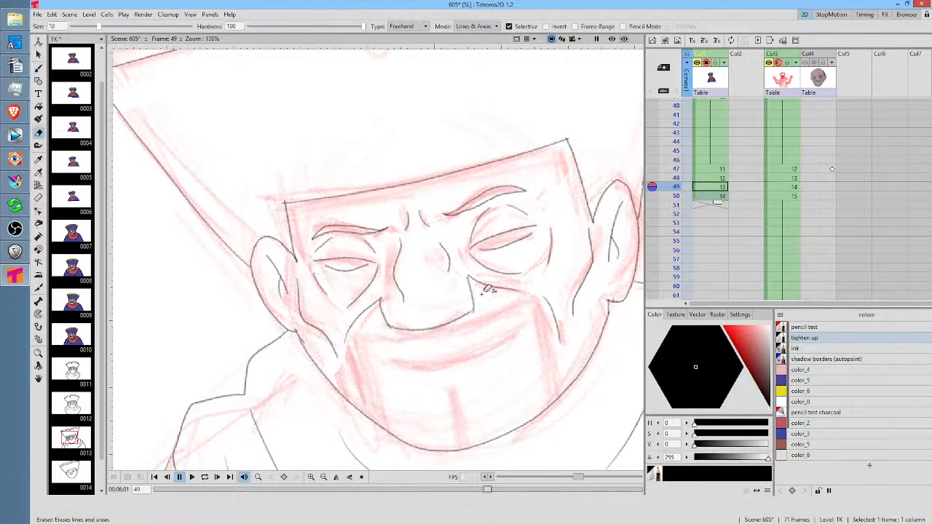
mouse_move(483, 293)
mouse_down()
mouse_move(472, 284)
mouse_move(470, 315)
mouse_move(492, 295)
mouse_move(484, 270)
mouse_up()
key(b)
drag(472, 309, 477, 294)
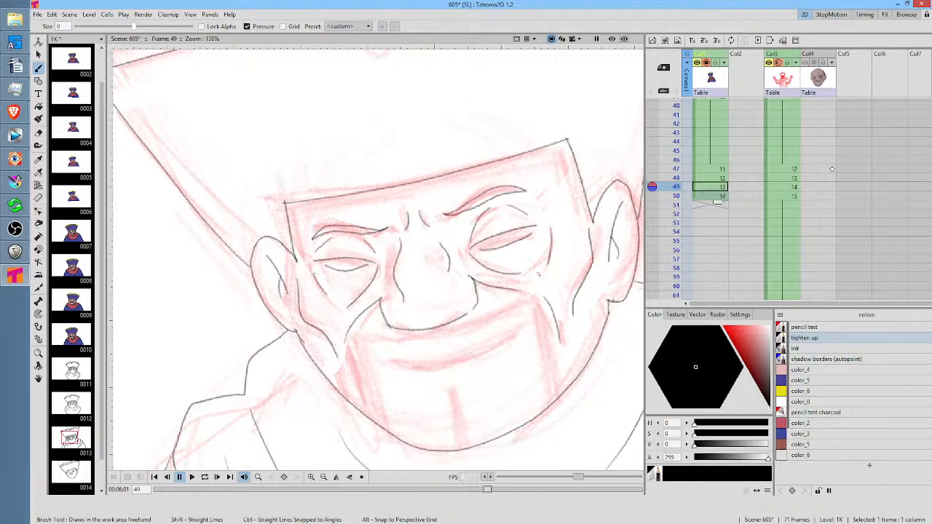
drag(539, 275, 520, 234)
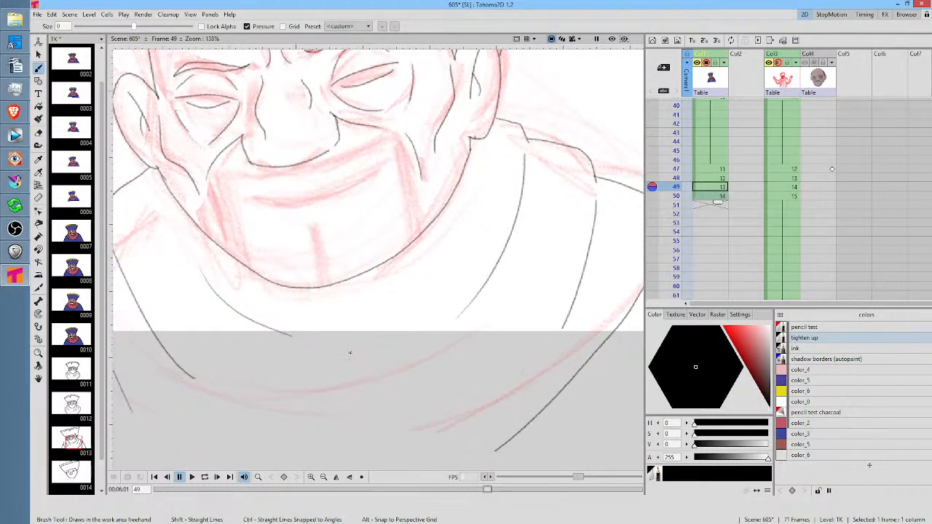
drag(539, 277, 562, 371)
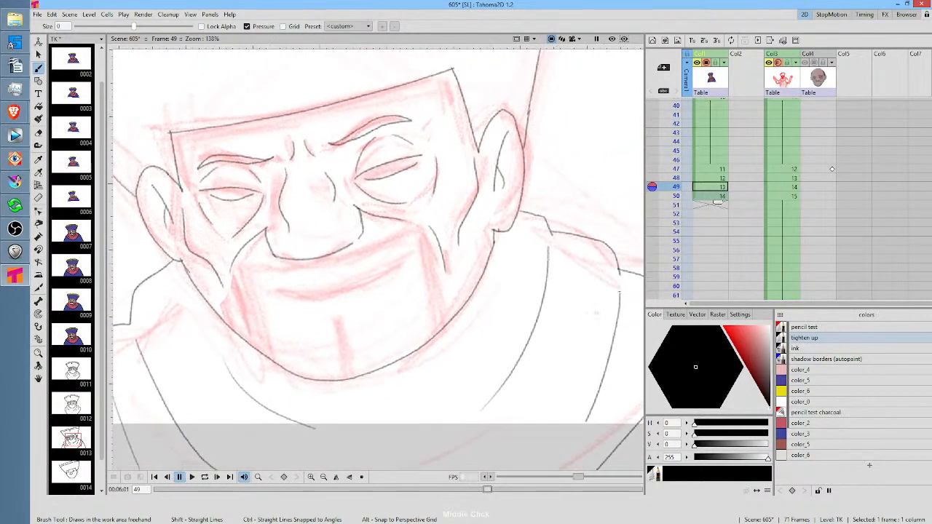
click(710, 197)
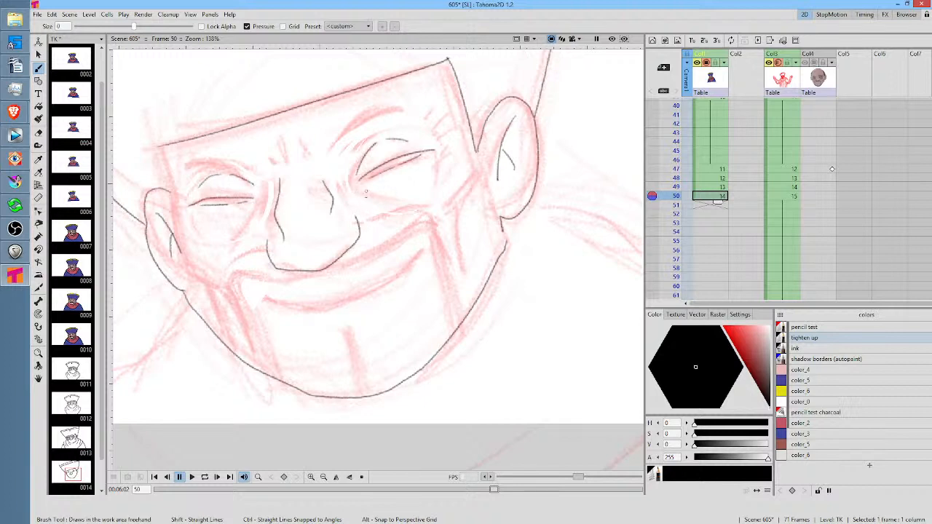
Erase the right side of the nose on frame 50 and redraw it, comparing the shape with frame 49
key(a)
mouse_move(364, 209)
mouse_down()
mouse_move(339, 234)
mouse_move(346, 274)
mouse_move(364, 208)
mouse_up()
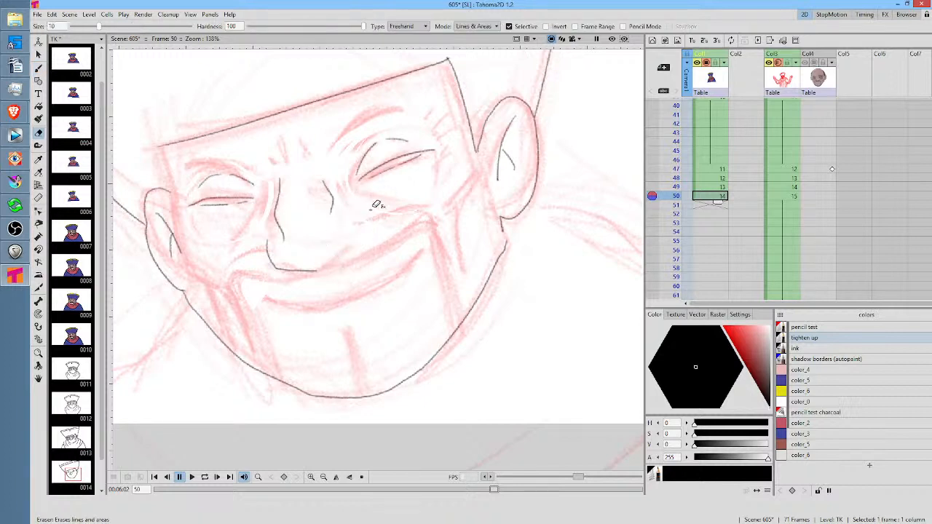
key(b)
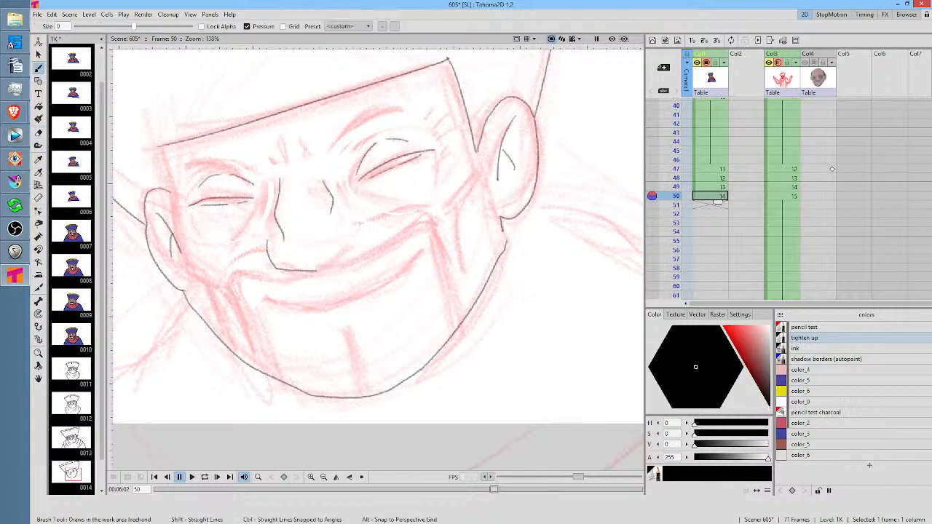
mouse_move(317, 269)
mouse_down()
mouse_move(356, 242)
mouse_move(344, 212)
mouse_up()
key(Up)
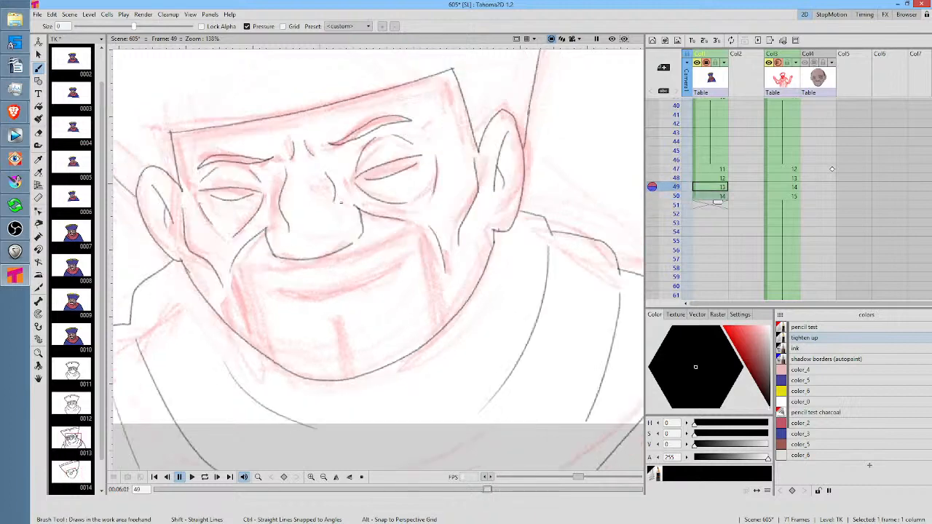
key(Down)
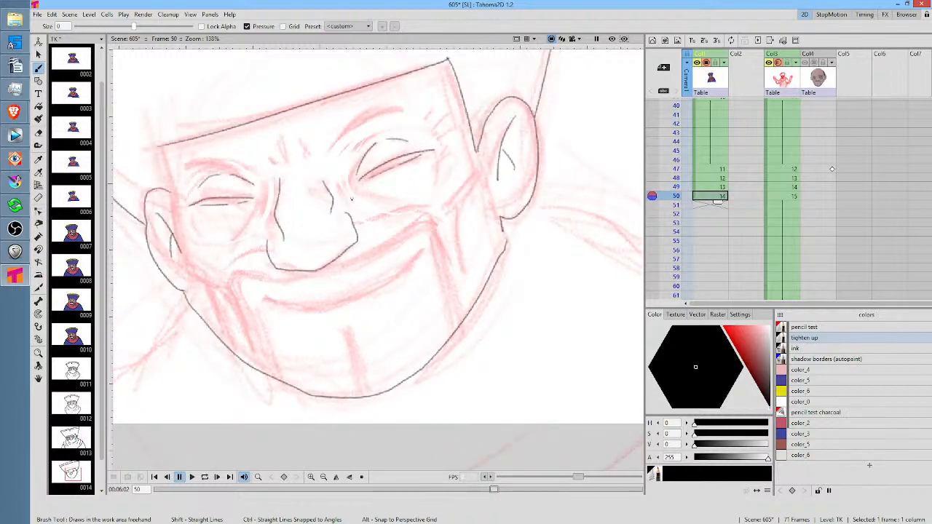
Erase the nose's right side on frame 50 again and redraw it from the underside up around the nostril
key(a)
mouse_move(366, 196)
mouse_down()
mouse_move(339, 222)
mouse_move(328, 270)
mouse_move(374, 195)
mouse_up()
key(b)
scroll(426, 158, up, 4)
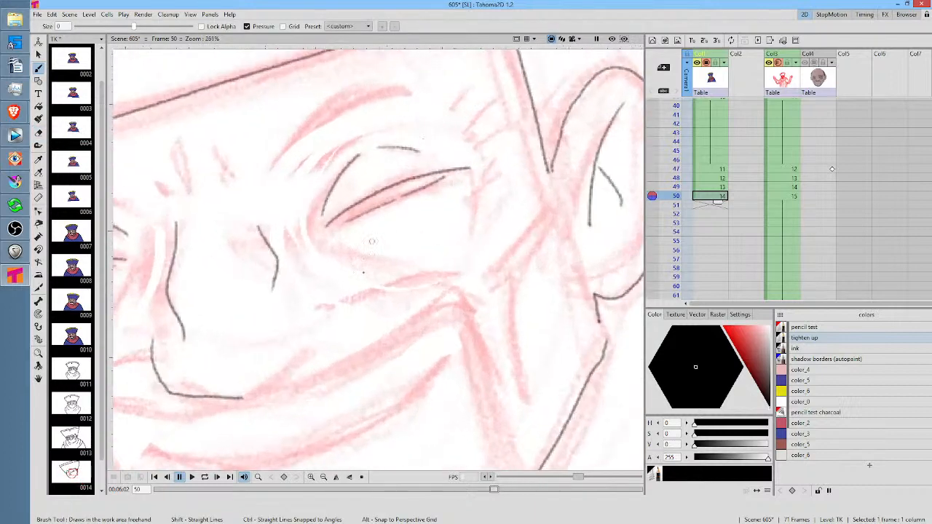
drag(418, 303, 482, 280)
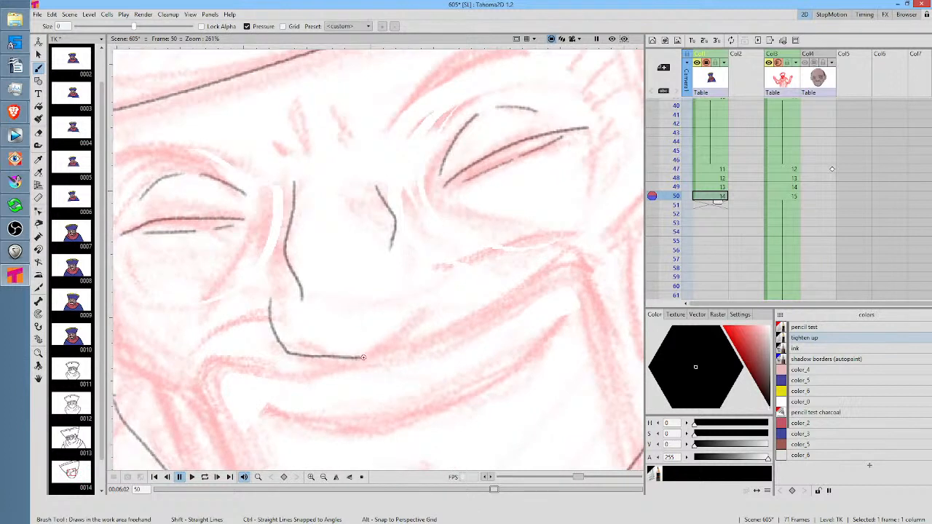
mouse_move(361, 356)
mouse_down()
mouse_move(449, 294)
mouse_move(428, 247)
mouse_move(415, 241)
mouse_up()
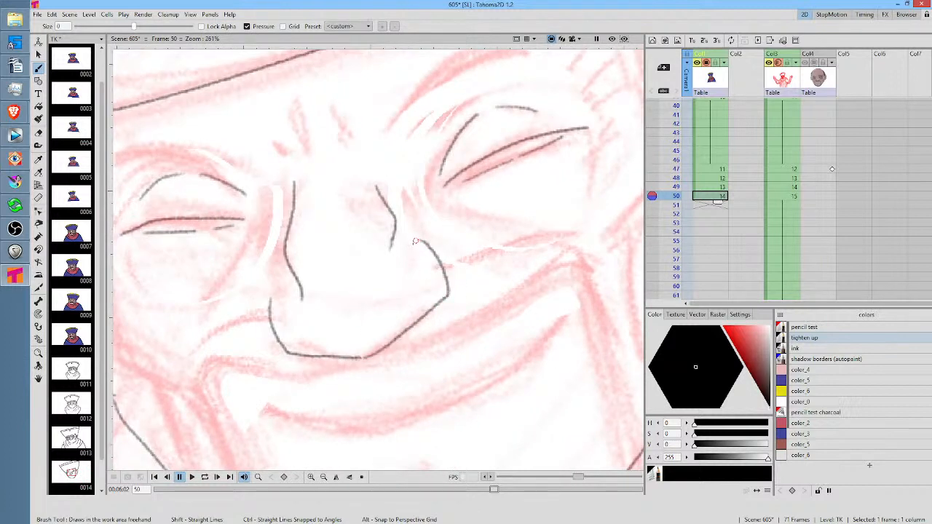
Draw the curved eye socket lines below and beside the right and left eyes
mouse_move(461, 187)
mouse_down()
mouse_move(388, 187)
mouse_move(433, 219)
mouse_up()
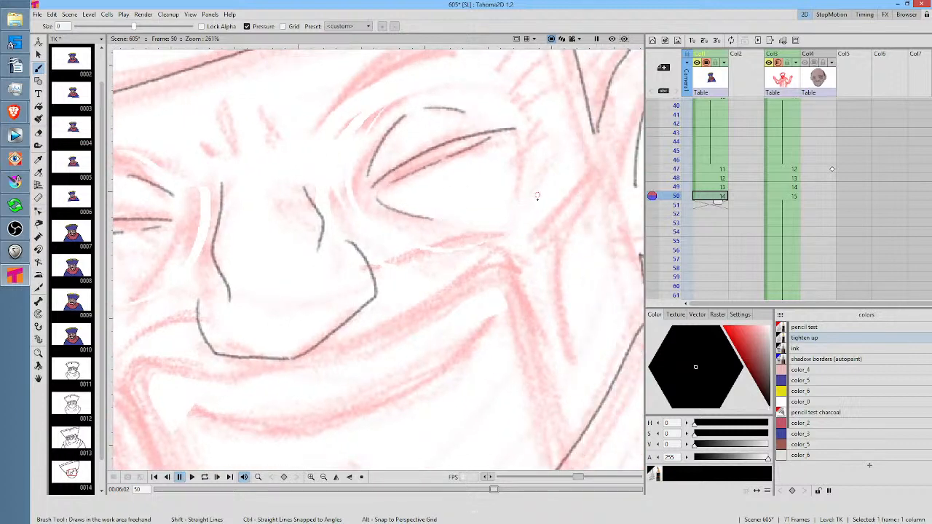
drag(537, 196, 579, 227)
drag(571, 172, 563, 233)
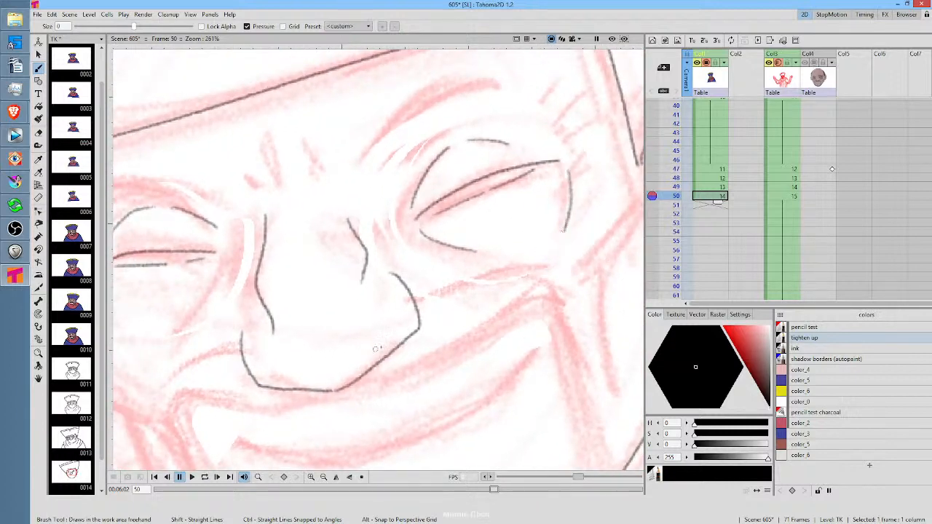
drag(377, 349, 546, 309)
mouse_move(260, 250)
mouse_down()
mouse_move(278, 283)
mouse_move(300, 297)
mouse_up()
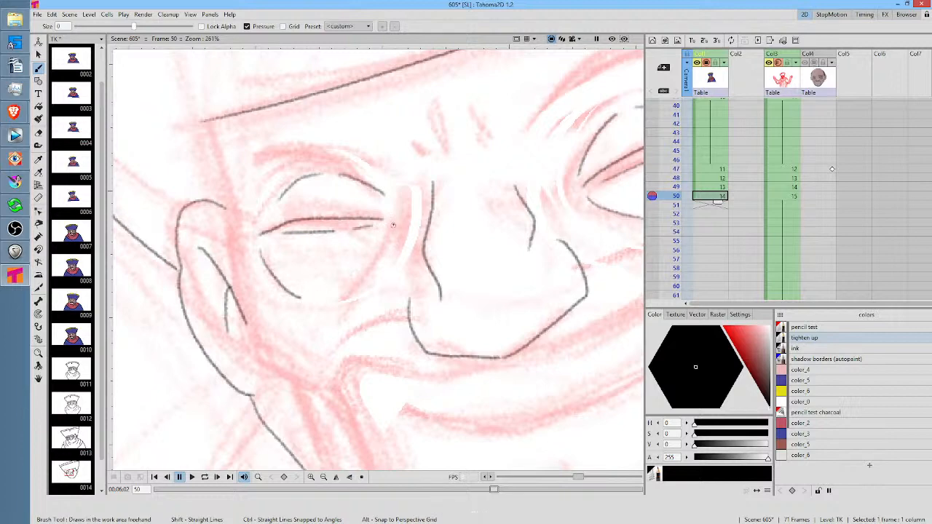
drag(394, 225, 349, 293)
drag(325, 224, 321, 314)
mouse_move(494, 292)
mouse_down()
mouse_move(343, 254)
mouse_move(303, 265)
mouse_up()
drag(444, 348, 503, 282)
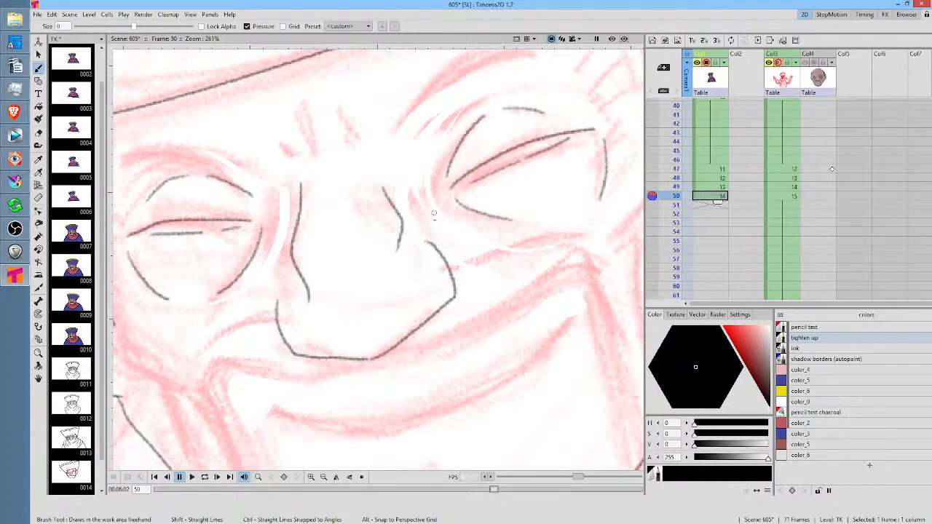
Select the right line of the nose bridge and shift it slightly up and to the left
key(s)
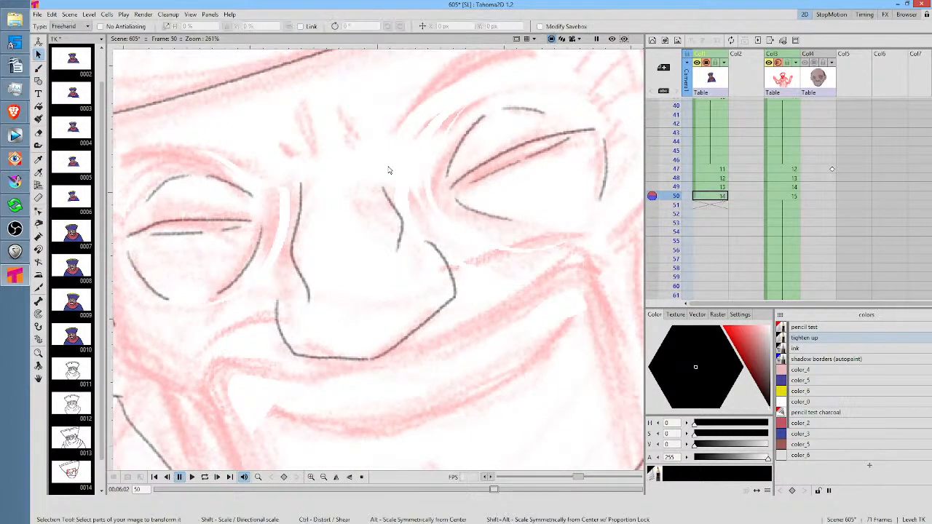
mouse_move(388, 170)
mouse_down()
mouse_move(384, 162)
mouse_move(406, 146)
mouse_up()
drag(400, 213, 394, 207)
Draw the left cheek fold running down from the nostril, comparing it with frame 49
mouse_move(545, 298)
mouse_down()
mouse_move(516, 222)
mouse_move(490, 199)
mouse_up()
drag(494, 273, 571, 271)
key(b)
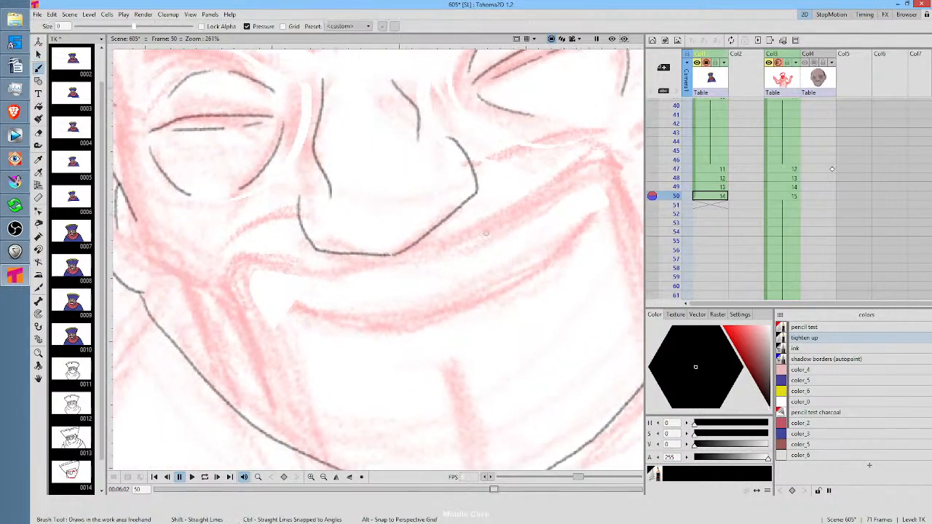
drag(302, 196, 218, 253)
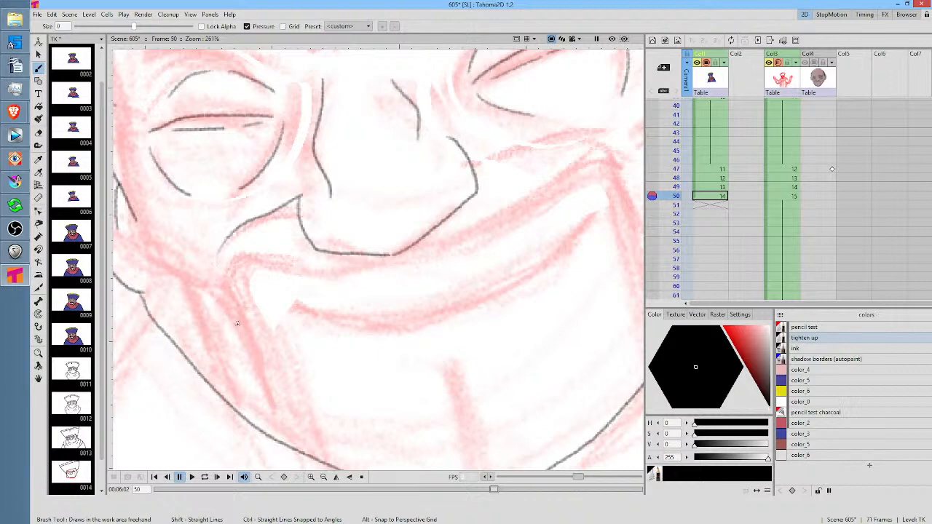
key(comma)
key(period)
Draw the right cheek fold out from the nostril and the cheekbone contour below the hat's right corner, comparing with frame 49
mouse_move(487, 157)
mouse_down()
mouse_move(413, 233)
mouse_move(408, 213)
mouse_move(542, 220)
mouse_up()
key(ctrl+s)
mouse_move(631, 247)
mouse_down()
mouse_move(635, 221)
mouse_move(524, 278)
mouse_move(529, 296)
mouse_up()
key(comma)
key(period)
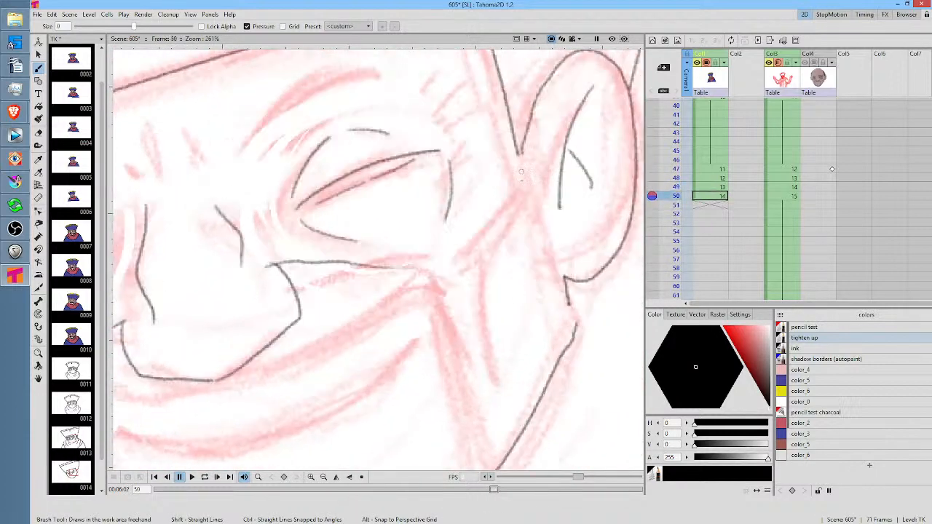
mouse_move(519, 173)
mouse_down()
mouse_move(524, 196)
mouse_move(488, 333)
mouse_up()
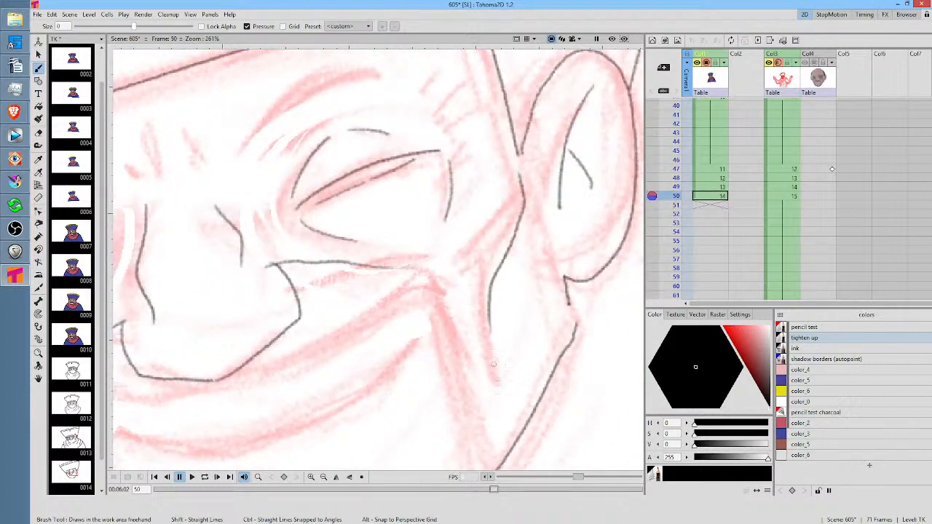
drag(421, 304, 602, 235)
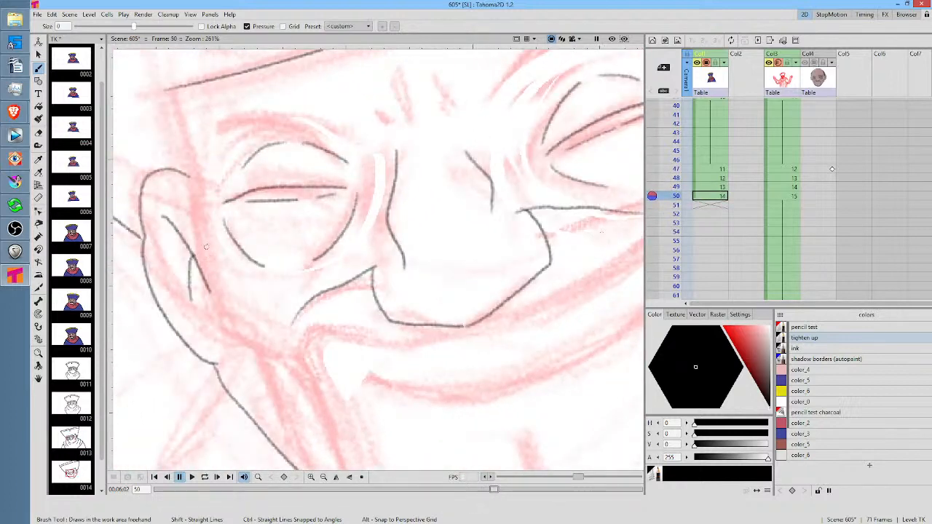
Draw the left cheekbone contour and its crease, extend the right cheekbone line downward and join the jaw line below the right ear
mouse_move(205, 245)
mouse_down()
mouse_move(222, 330)
mouse_move(290, 393)
mouse_up()
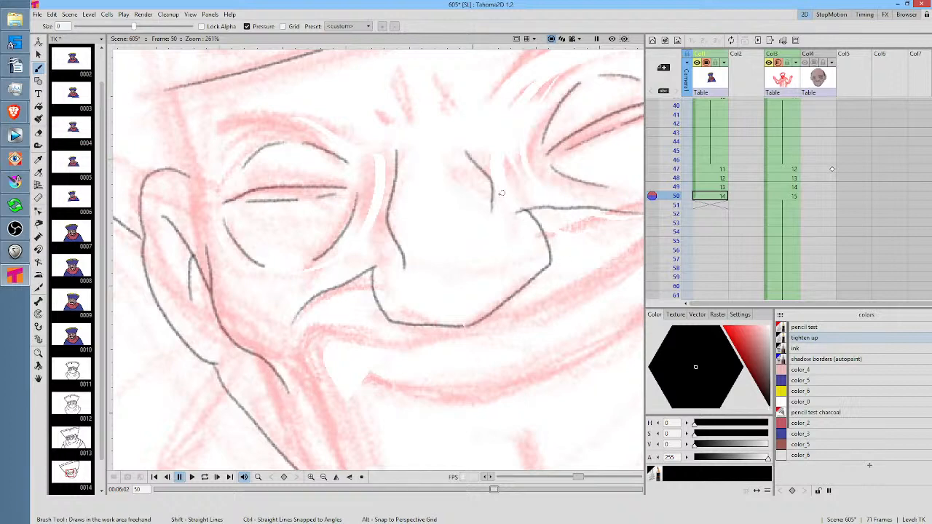
drag(502, 195, 451, 93)
scroll(474, 279, down, 4)
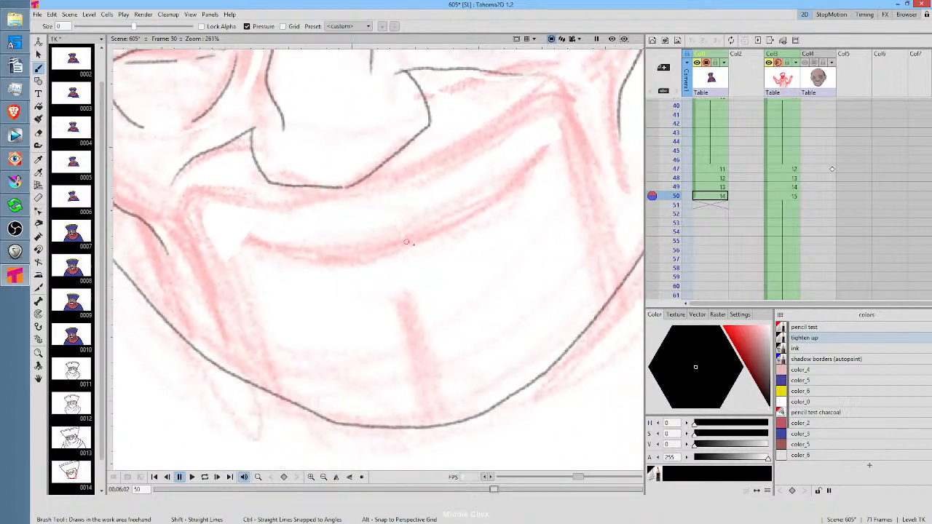
scroll(423, 247, down, 3)
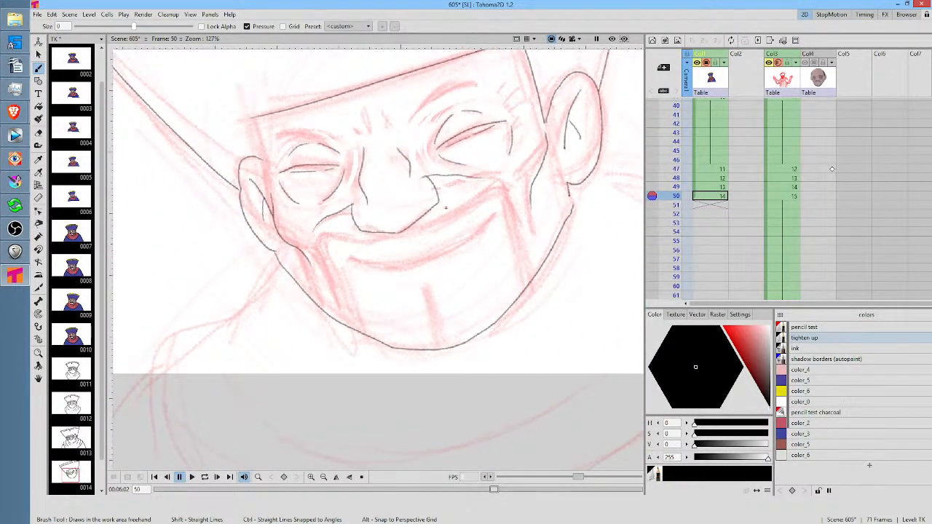
drag(313, 251, 324, 284)
drag(530, 219, 535, 232)
drag(569, 190, 573, 207)
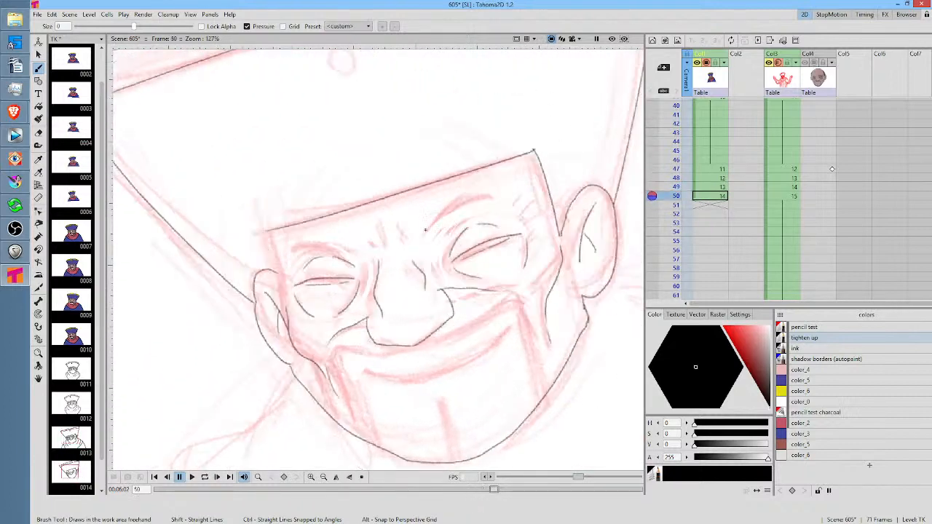
Outline the right and left eyebrows on frame 50, comparing them with frame 49
mouse_move(422, 232)
mouse_down()
mouse_move(460, 209)
mouse_move(501, 201)
mouse_move(457, 197)
mouse_move(418, 230)
mouse_up()
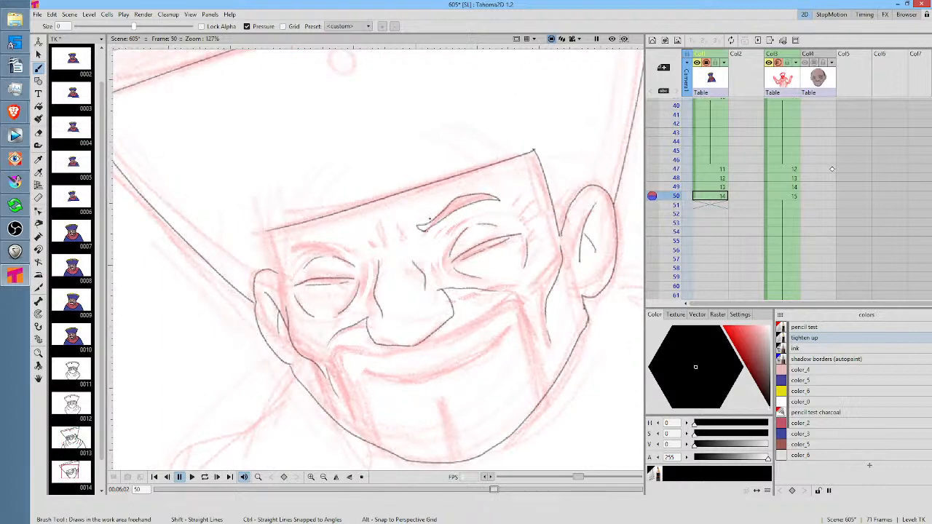
key(comma)
mouse_move(353, 251)
mouse_down()
mouse_move(305, 248)
mouse_move(290, 259)
mouse_move(303, 240)
mouse_move(360, 246)
mouse_up()
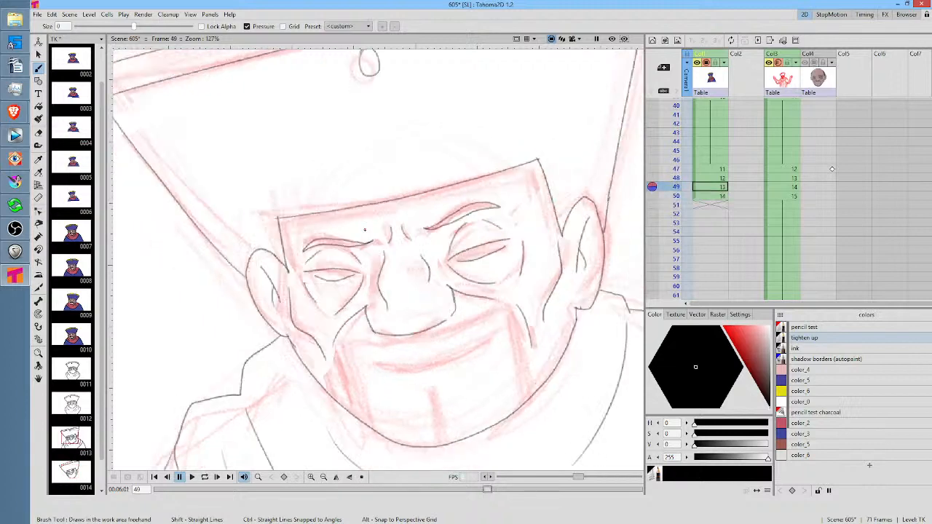
key(period)
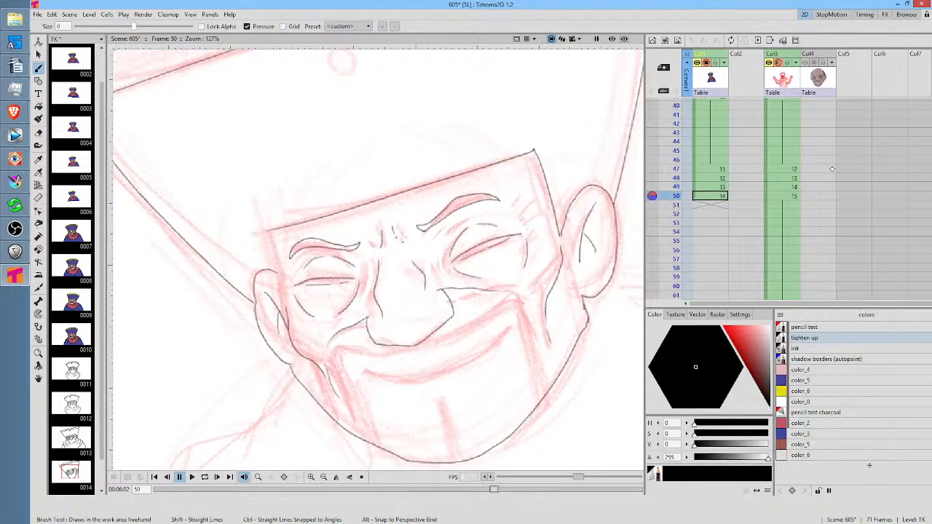
Draw the frown lines between the eyebrows and the hat's left side edge on frame 50, comparing with frame 49
drag(394, 233, 405, 242)
drag(269, 230, 279, 272)
drag(410, 225, 399, 350)
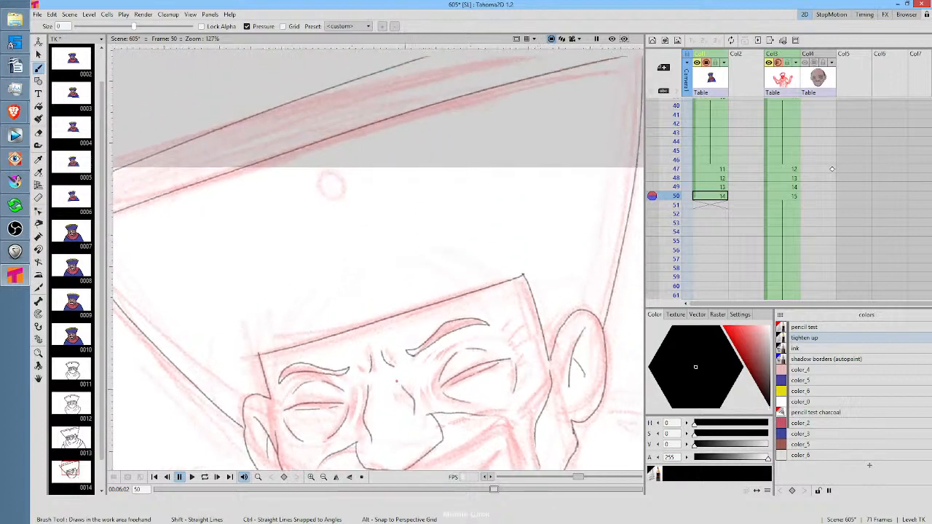
key(comma)
key(period)
Add small crow's-feet wrinkles beside both eyes on frame 49, checking them against frames 48 and 50
mouse_move(330, 156)
mouse_down()
mouse_move(329, 182)
mouse_move(341, 168)
mouse_move(325, 158)
mouse_move(331, 170)
mouse_move(332, 64)
mouse_move(354, 63)
mouse_up()
key(comma)
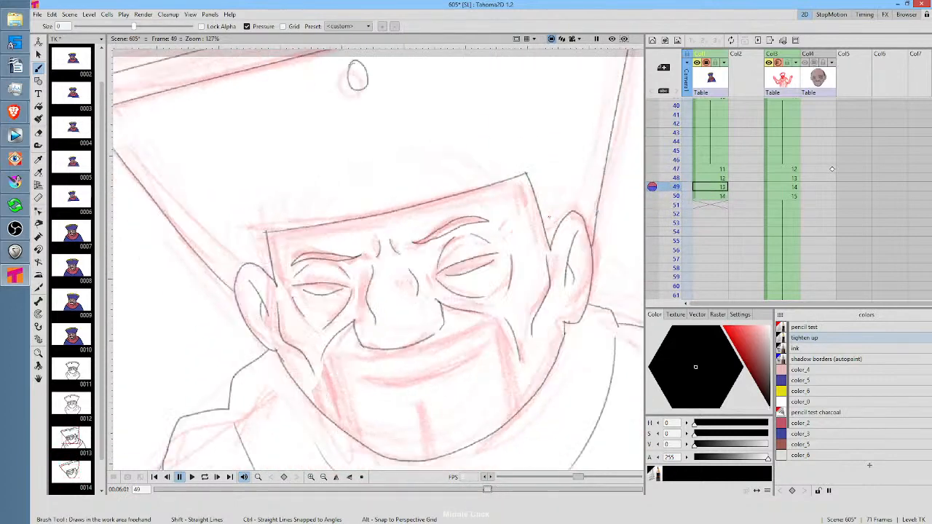
key(period)
key(comma)
key(comma)
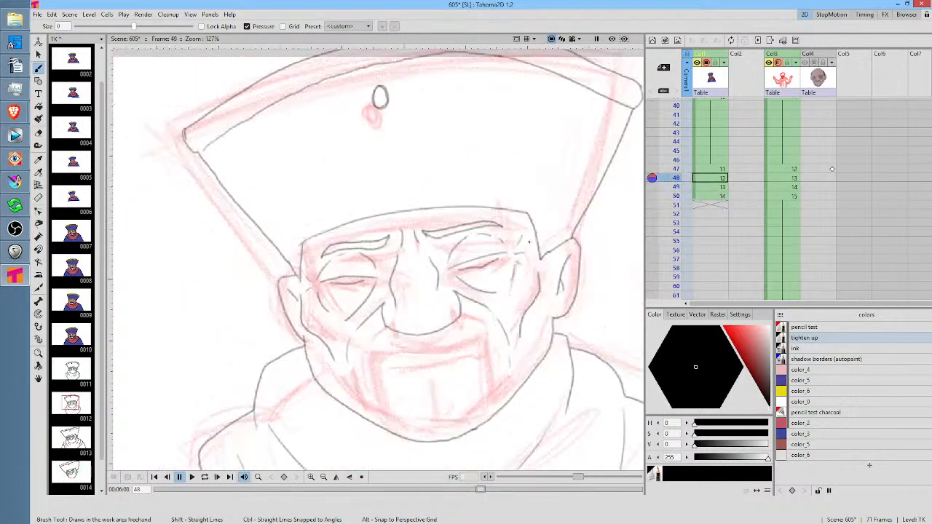
key(period)
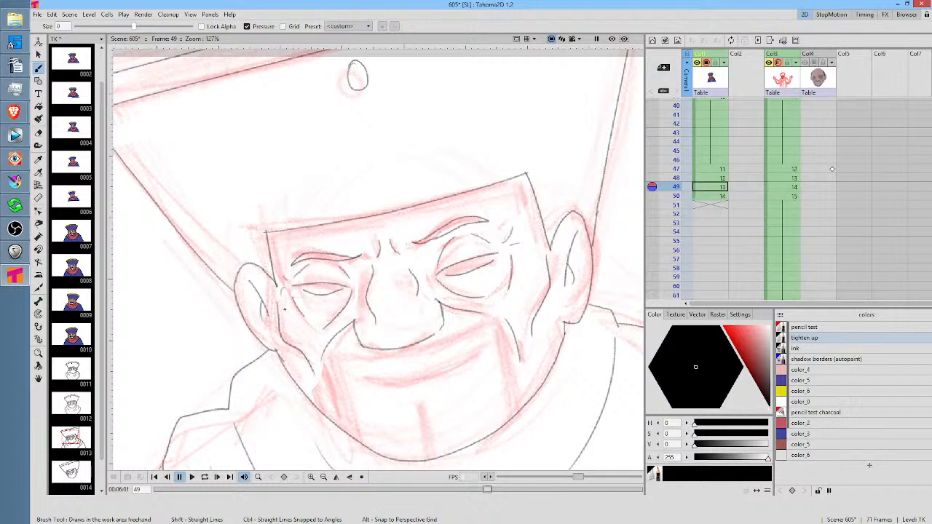
drag(520, 344, 482, 214)
drag(552, 326, 380, 360)
drag(583, 334, 639, 335)
drag(444, 298, 520, 302)
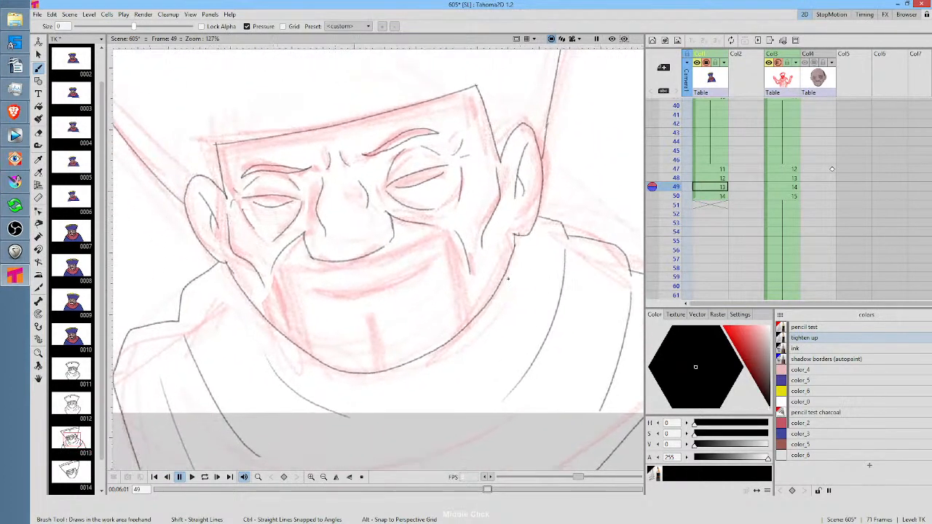
Continue the right cheek fold downward and draw the wrinkles beside the right eye on frame 50, comparing with frame 49
key(comma)
key(period)
key(period)
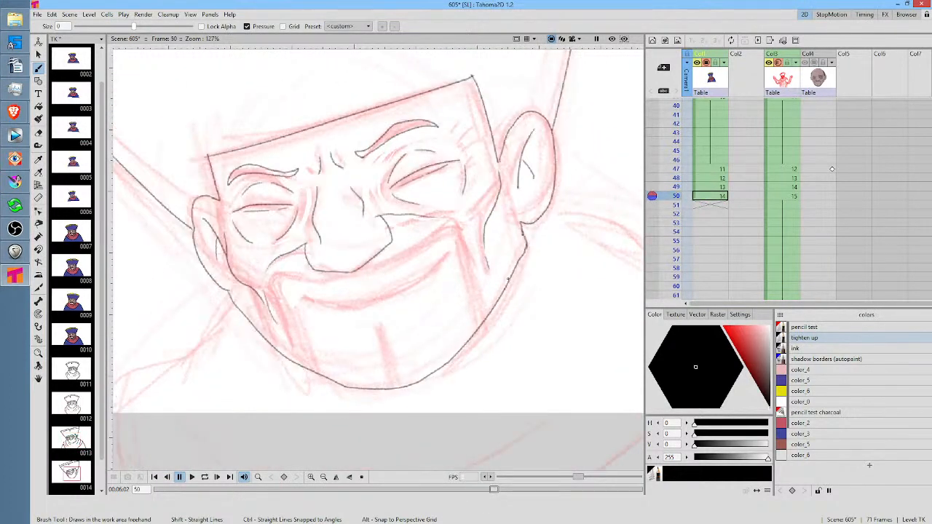
drag(471, 232, 481, 279)
key(comma)
key(period)
mouse_move(462, 152)
mouse_down()
mouse_move(468, 131)
mouse_move(477, 148)
mouse_up()
Check the colored drawing on frame 39, return to frame 1 and save the work
key(comma)
key(comma)
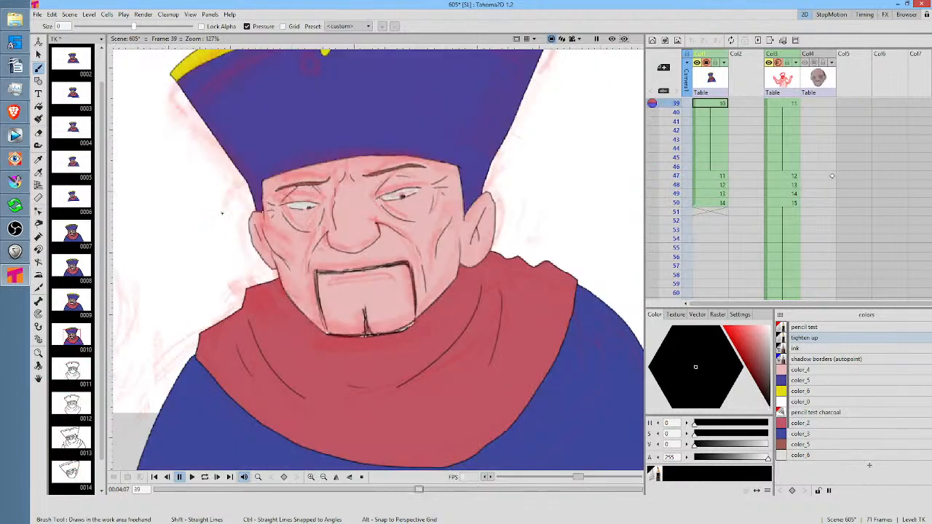
scroll(330, 190, down, 3)
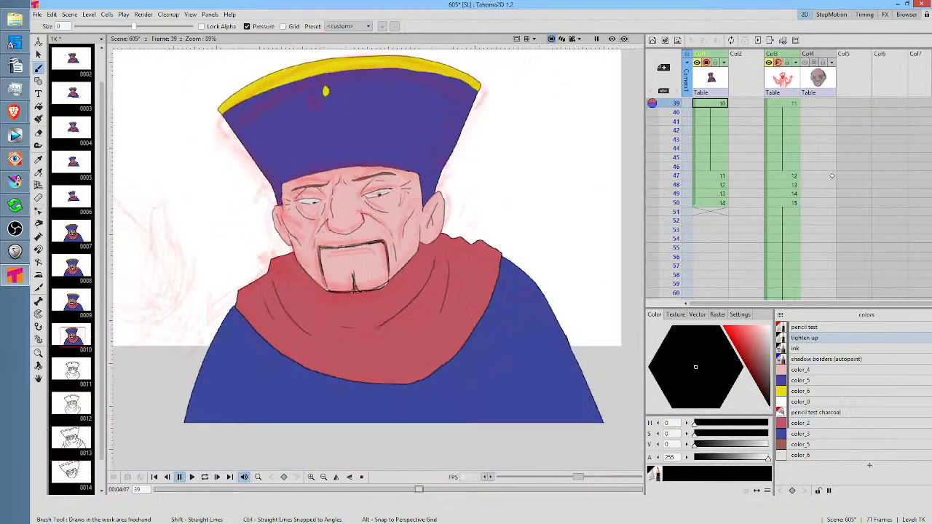
scroll(322, 191, down, 1)
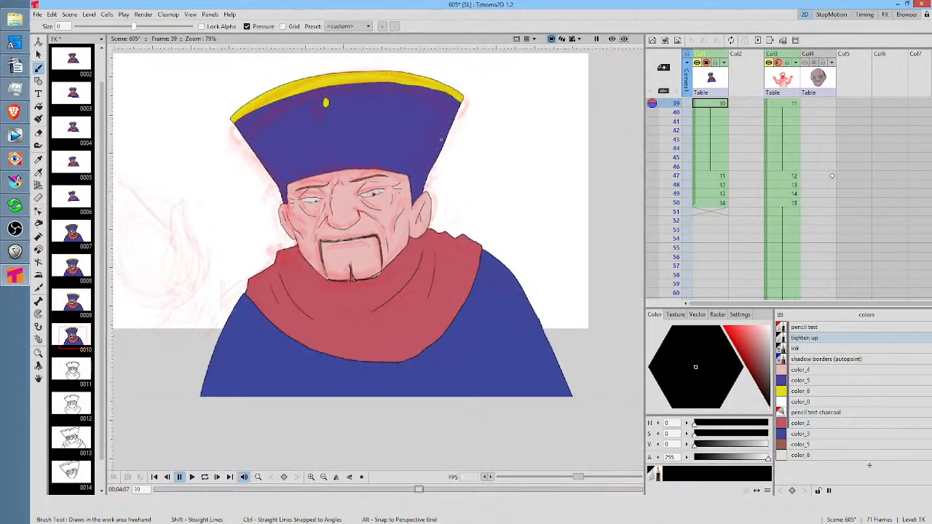
click(717, 104)
key(Home)
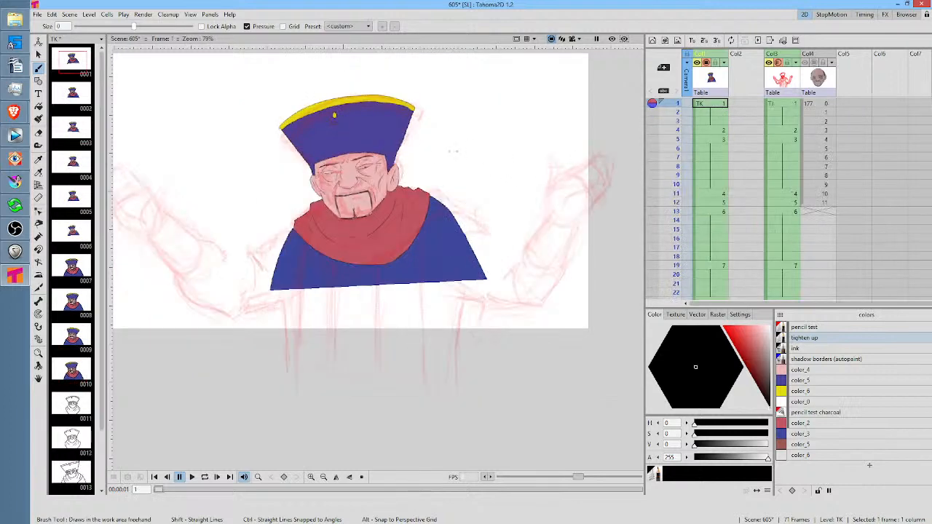
scroll(453, 151, up, 2)
click(38, 15)
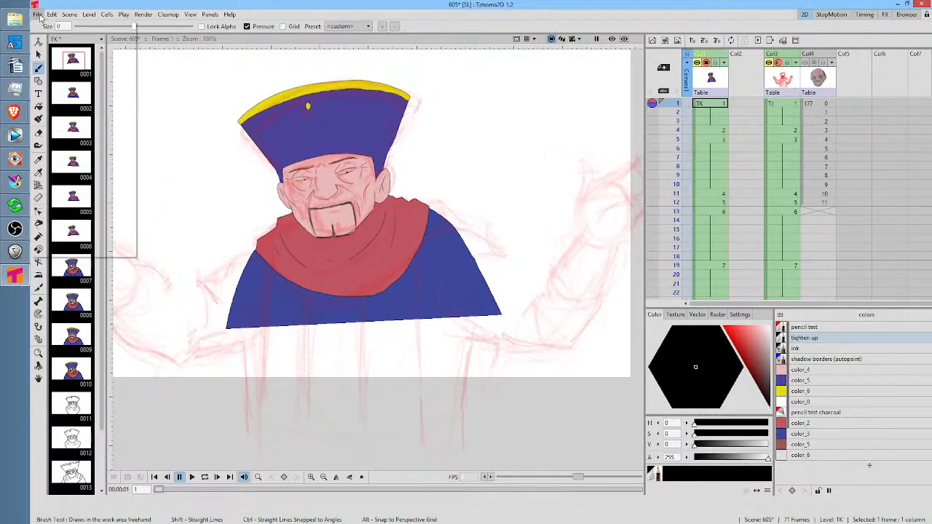
click(59, 40)
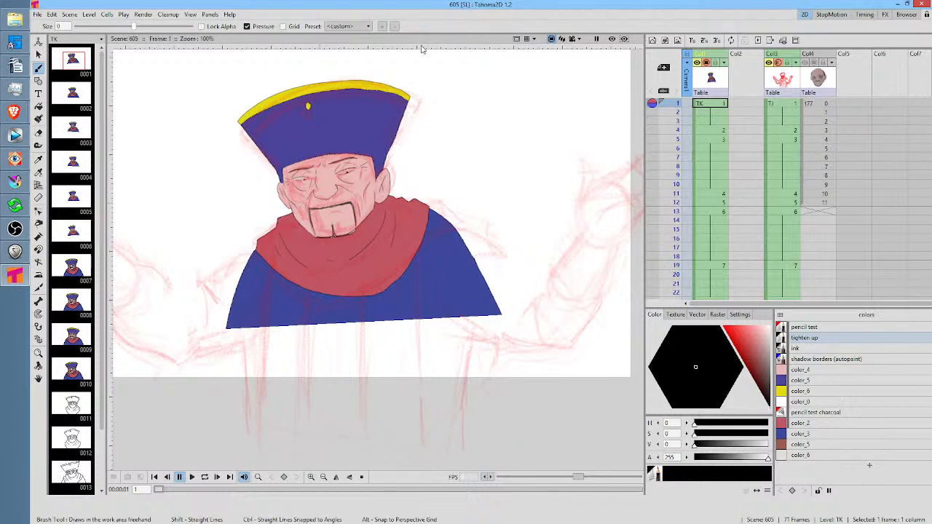
mouse_move(472, 143)
mouse_down()
mouse_move(494, 136)
mouse_move(486, 158)
mouse_up()
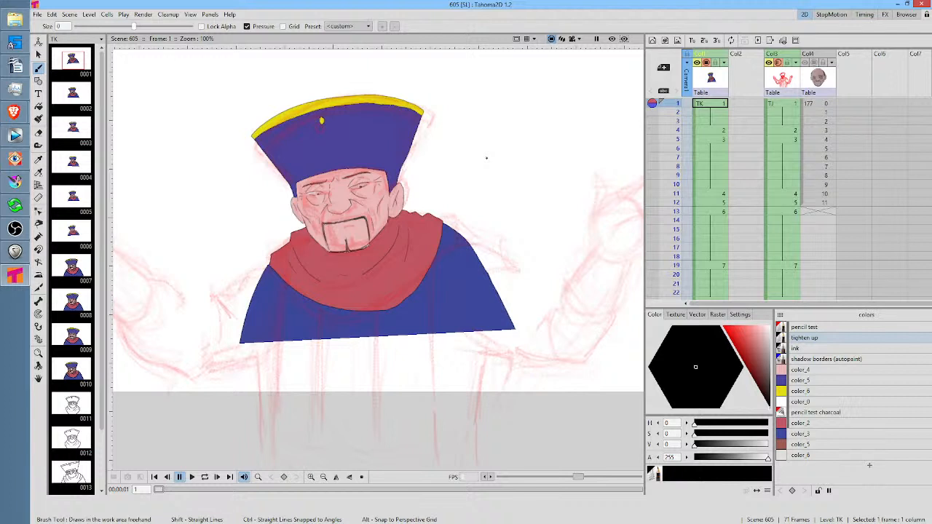
drag(523, 212, 587, 208)
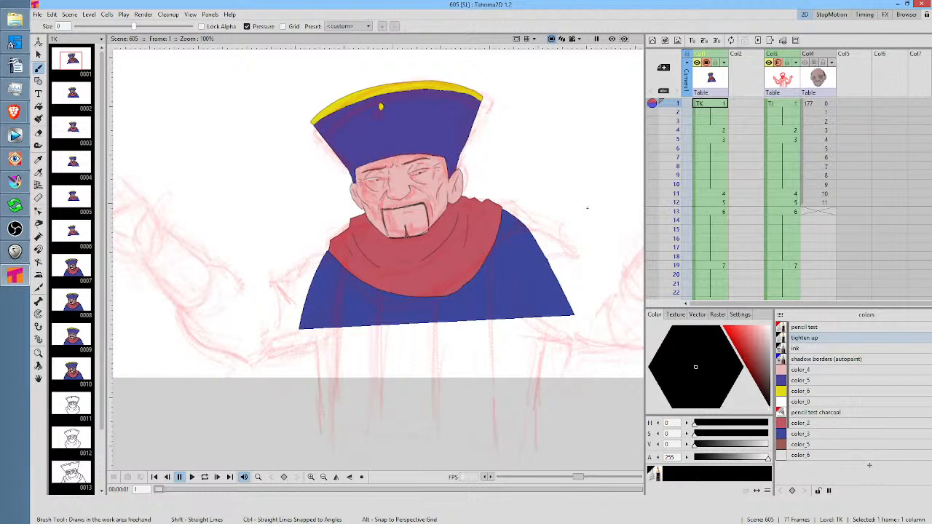
click(678, 130)
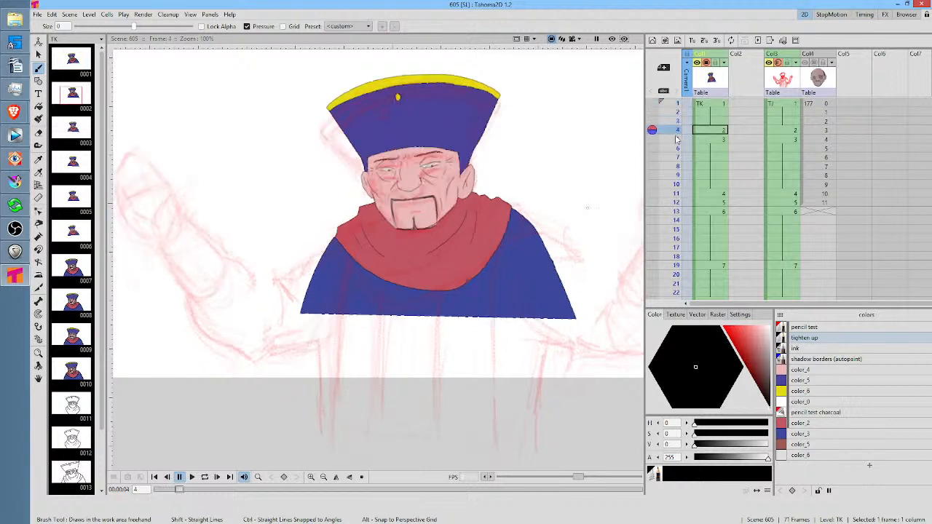
click(677, 103)
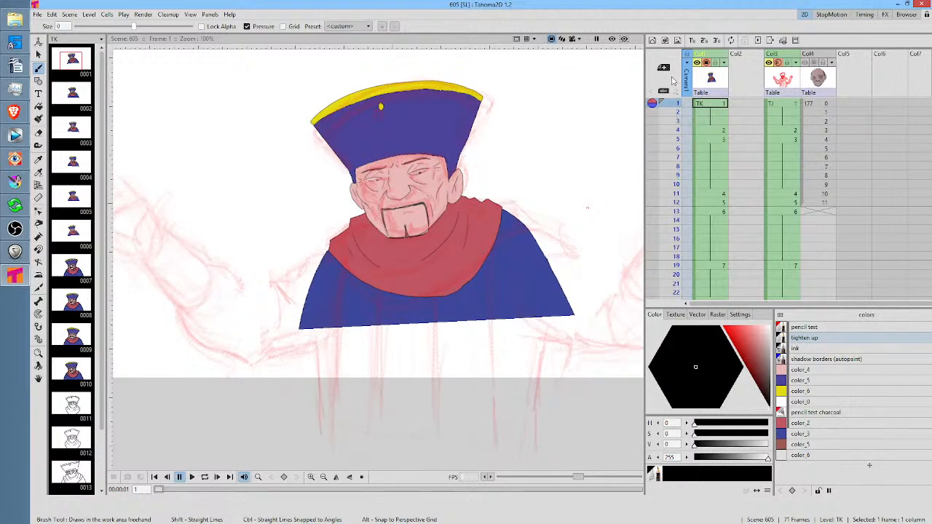
mouse_move(677, 108)
mouse_down()
mouse_move(676, 184)
mouse_move(682, 101)
mouse_up()
mouse_move(439, 270)
mouse_down()
mouse_move(485, 240)
mouse_move(488, 248)
mouse_up()
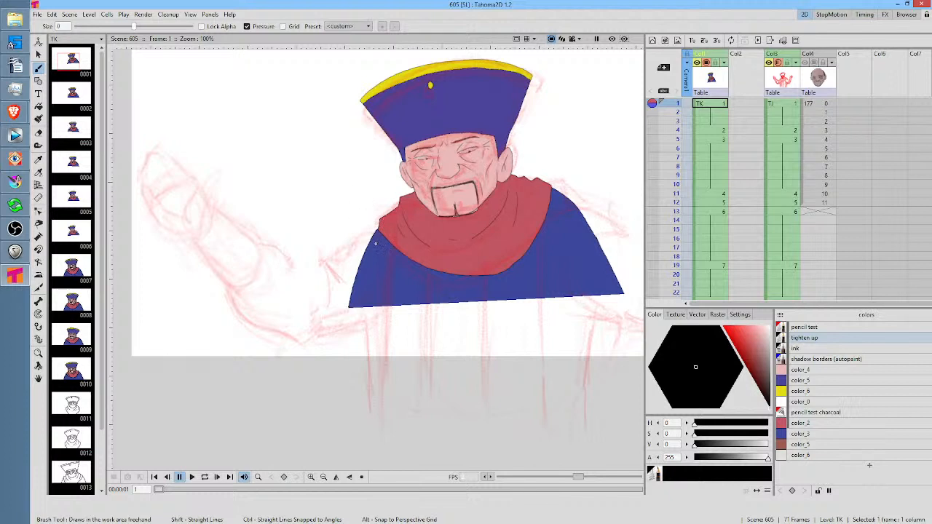
Erase beside the character's left-side shoulder outline on frame 1, switch back to the Brush and save the scene
key(a)
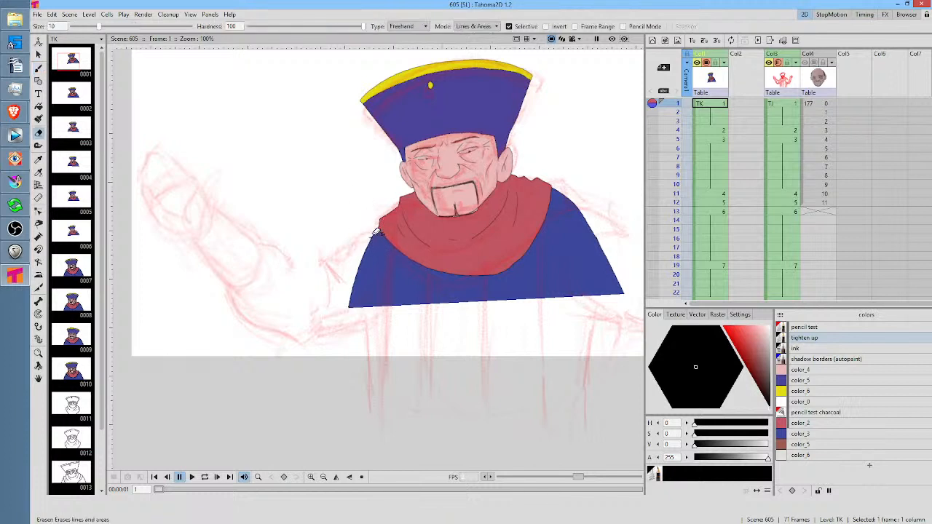
mouse_move(367, 226)
mouse_down()
mouse_move(327, 323)
mouse_move(377, 268)
mouse_move(380, 235)
mouse_move(367, 220)
mouse_up()
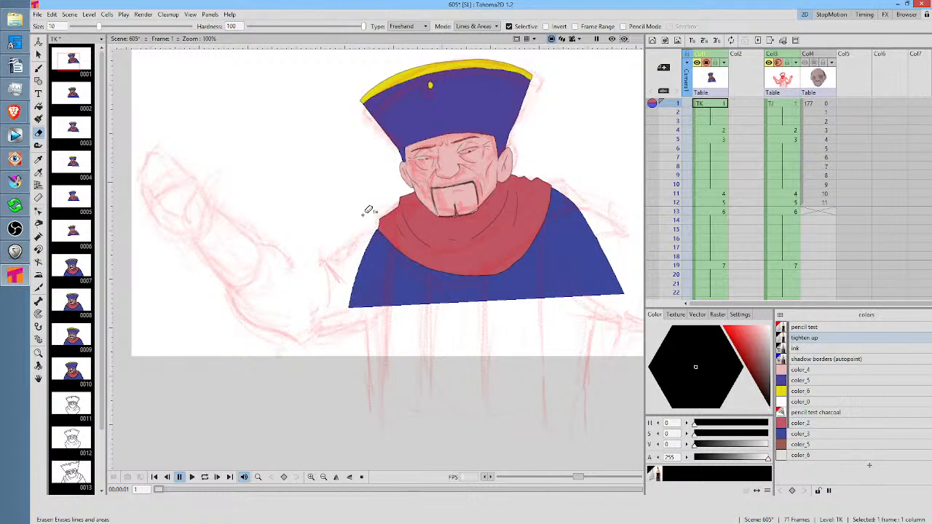
key(b)
drag(536, 251, 450, 249)
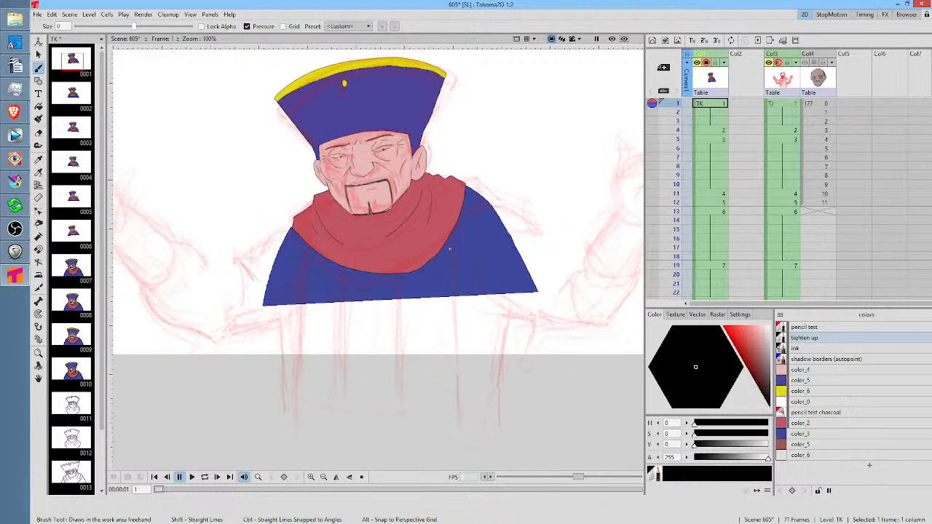
key(ctrl+s)
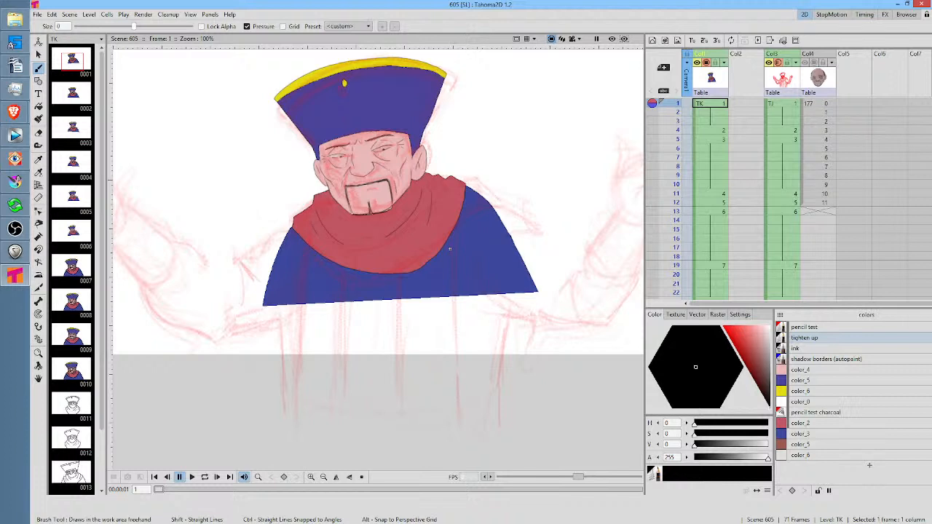
Pick the robe's blue style, color_3, from the drawing on frame 1 with the Style Picker
click(808, 380)
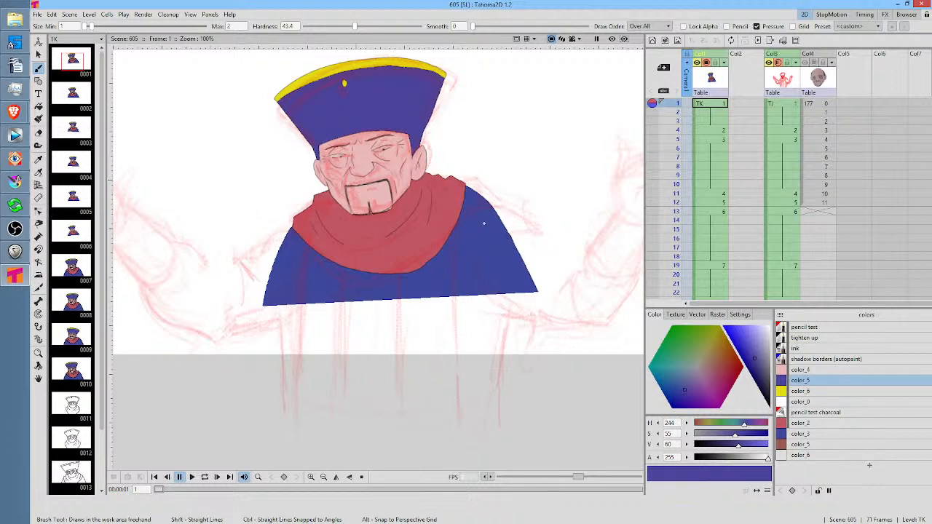
key(k)
click(487, 229)
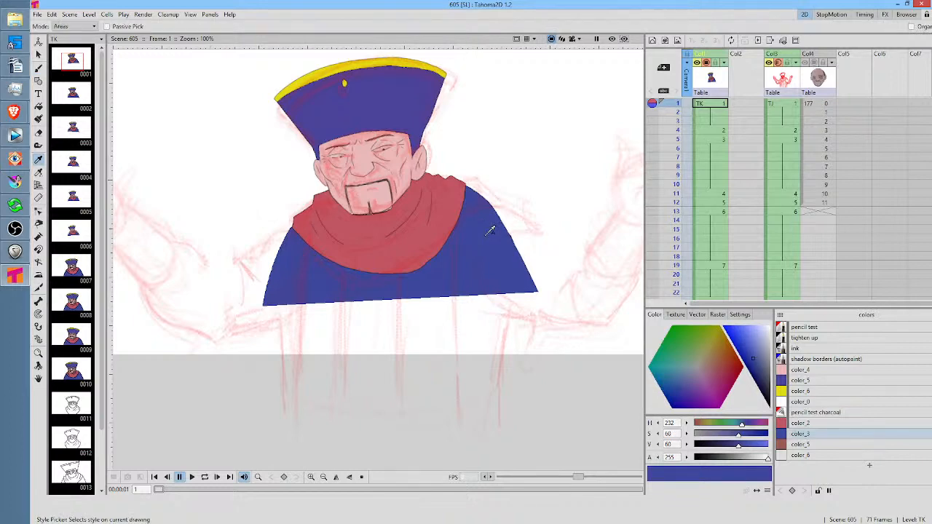
mouse_move(678, 104)
mouse_down()
mouse_move(677, 150)
mouse_move(678, 122)
mouse_up()
click(719, 102)
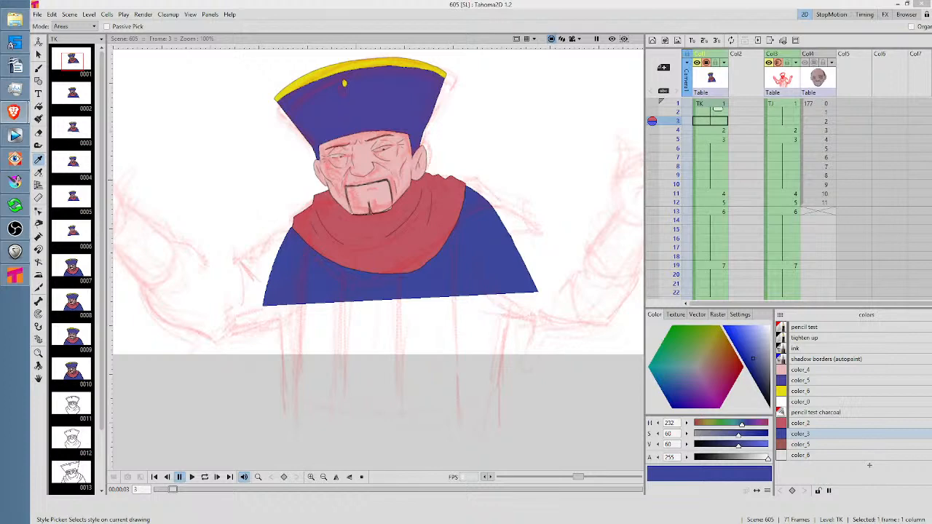
click(15, 111)
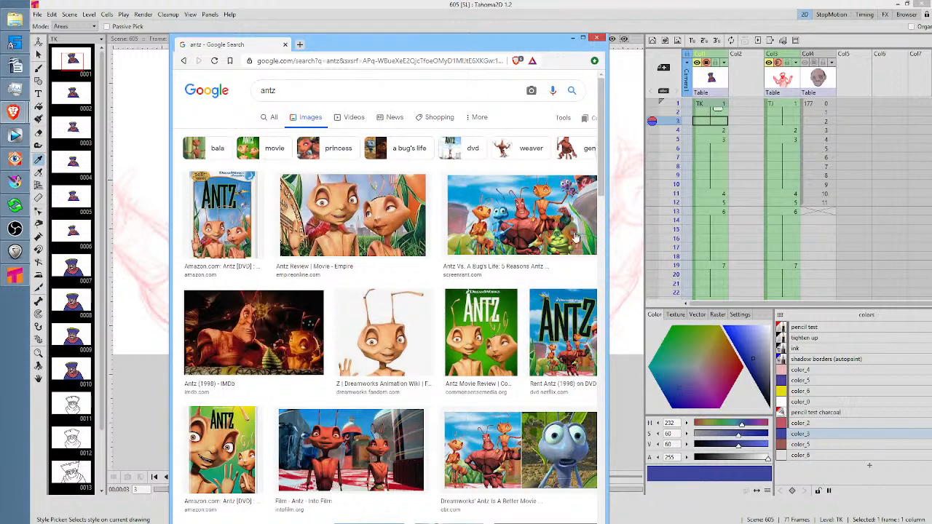
click(597, 38)
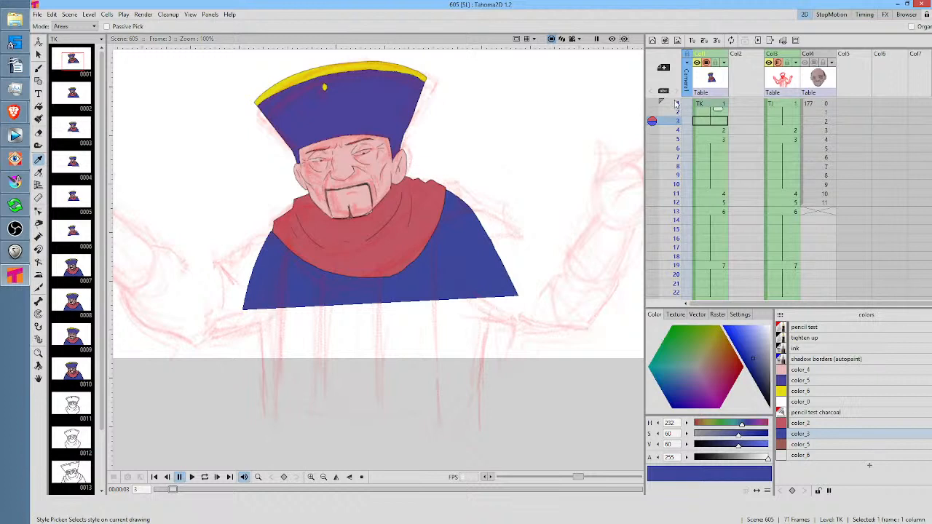
mouse_move(678, 104)
mouse_down()
mouse_move(679, 144)
mouse_move(679, 131)
mouse_up()
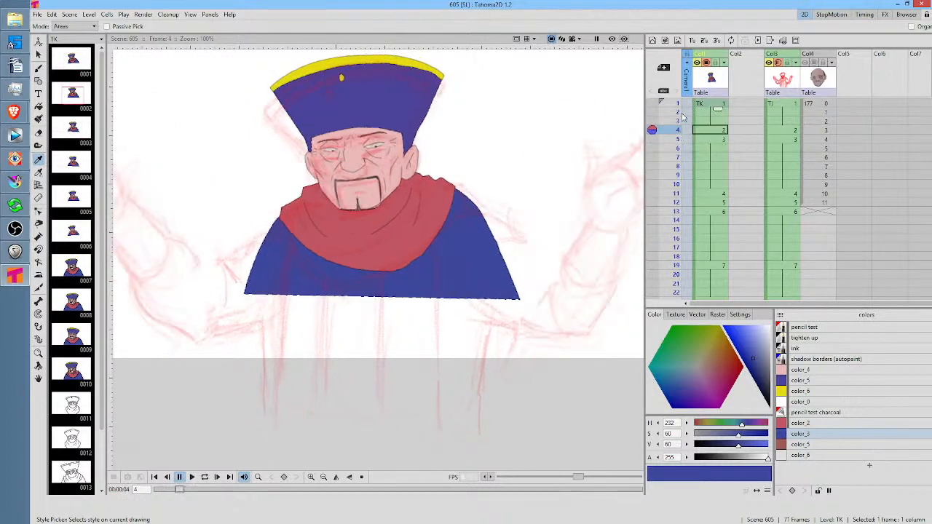
scroll(754, 248, down, 6)
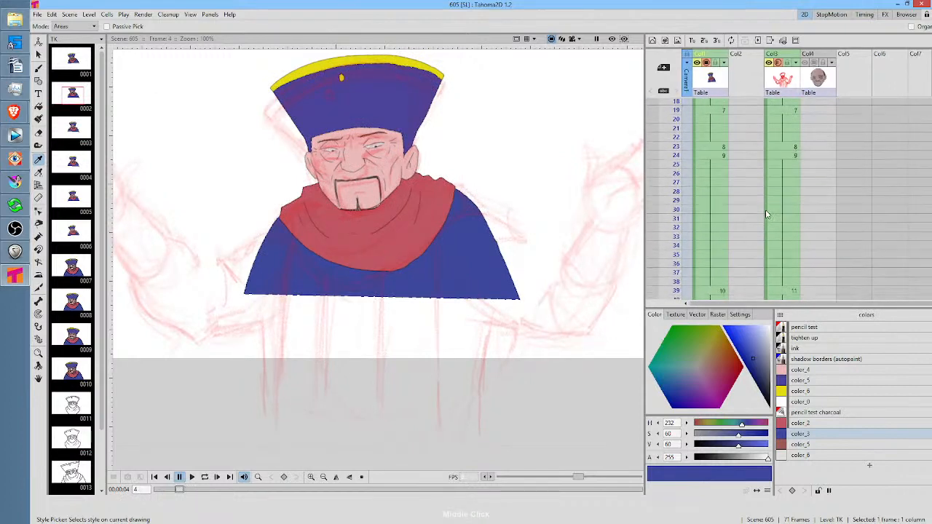
Scrub through the drawings to frame 50 and extend the last line drawing's exposure to frame 71, matching the rough's length
drag(676, 136, 678, 236)
scroll(730, 203, down, 4)
scroll(677, 204, down, 3)
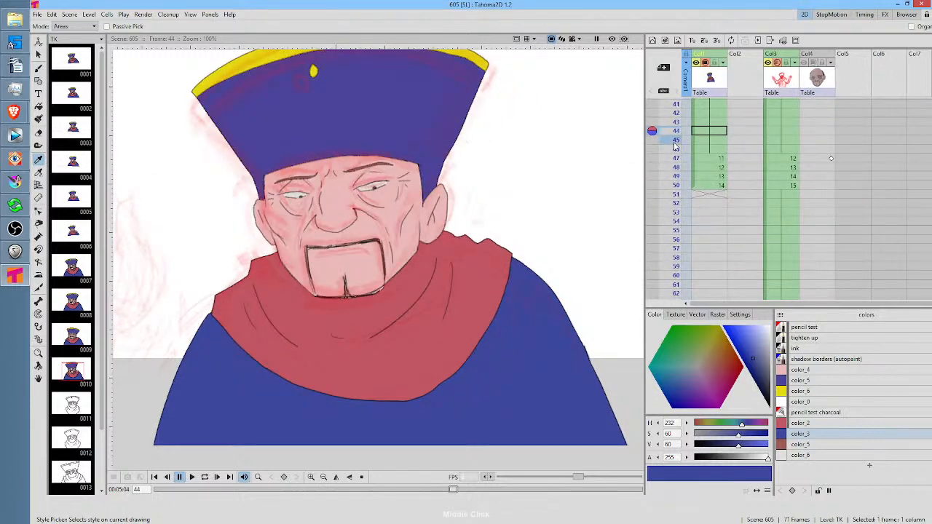
mouse_move(675, 148)
mouse_down()
mouse_move(676, 186)
mouse_move(676, 167)
mouse_move(677, 177)
mouse_up()
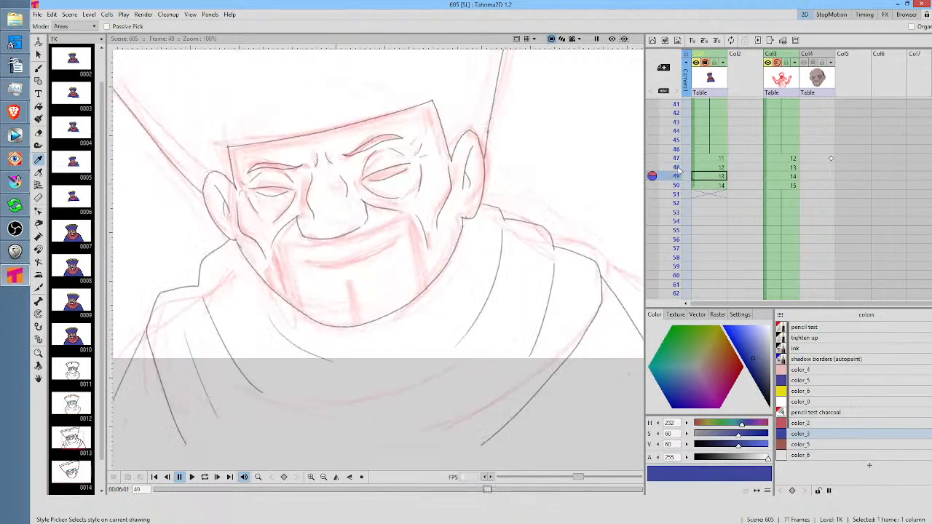
click(710, 185)
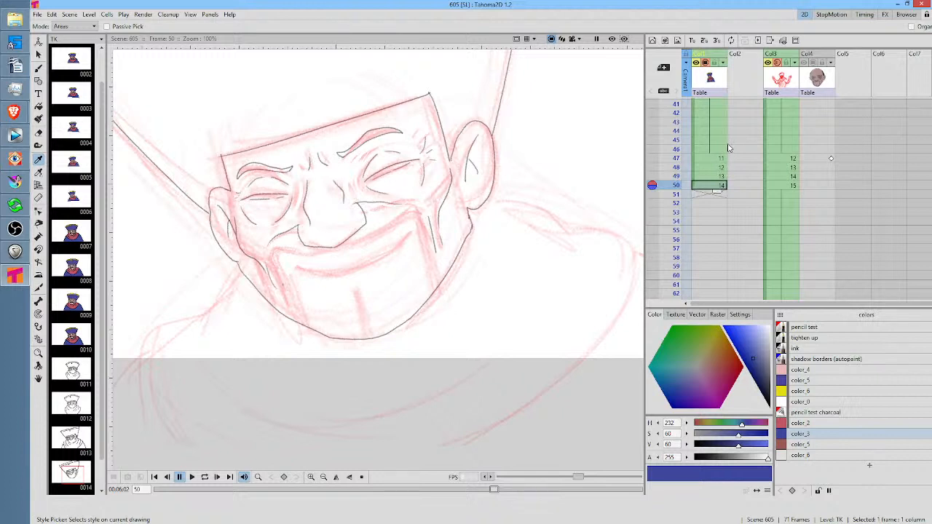
click(712, 195)
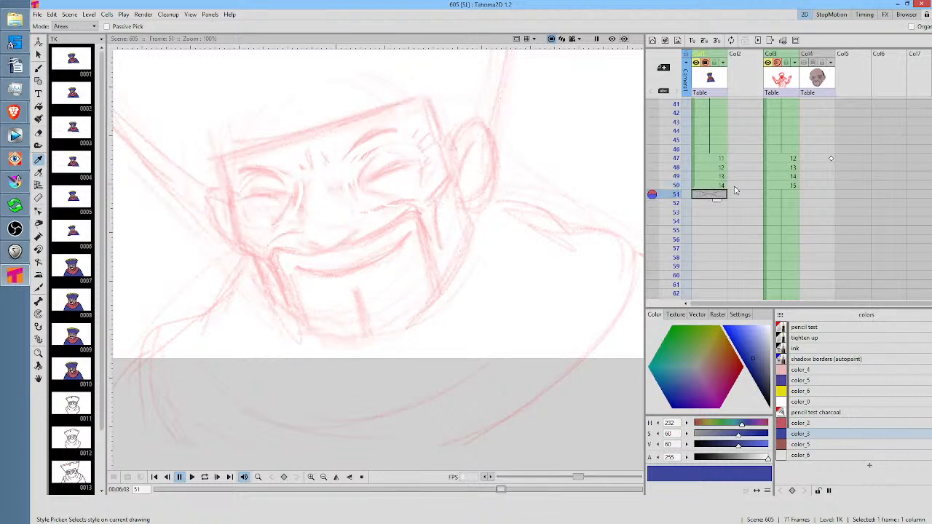
click(714, 185)
scroll(747, 182, down, 2)
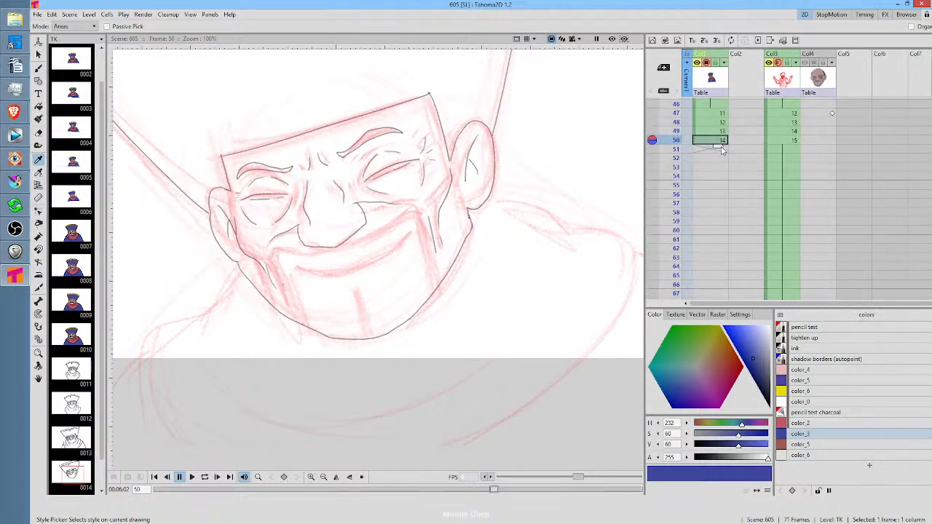
drag(721, 145, 714, 287)
scroll(716, 240, down, 4)
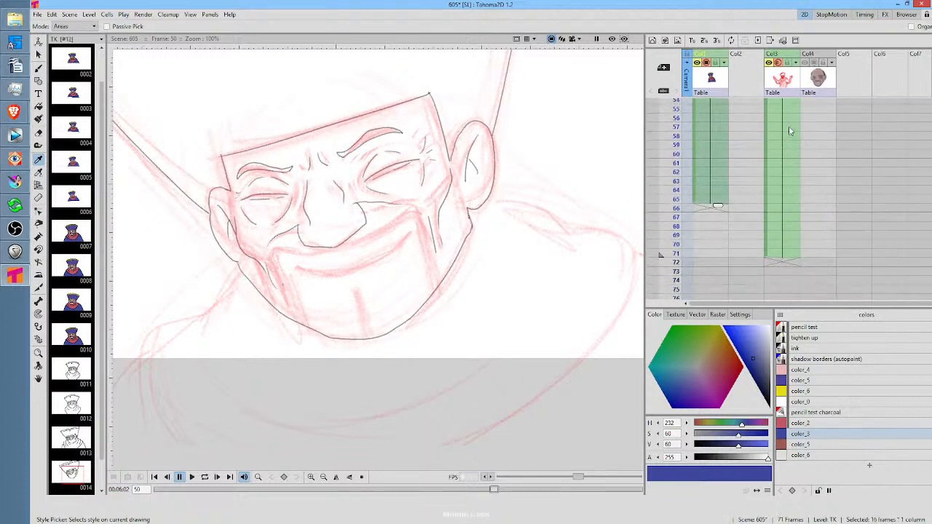
drag(717, 203, 718, 251)
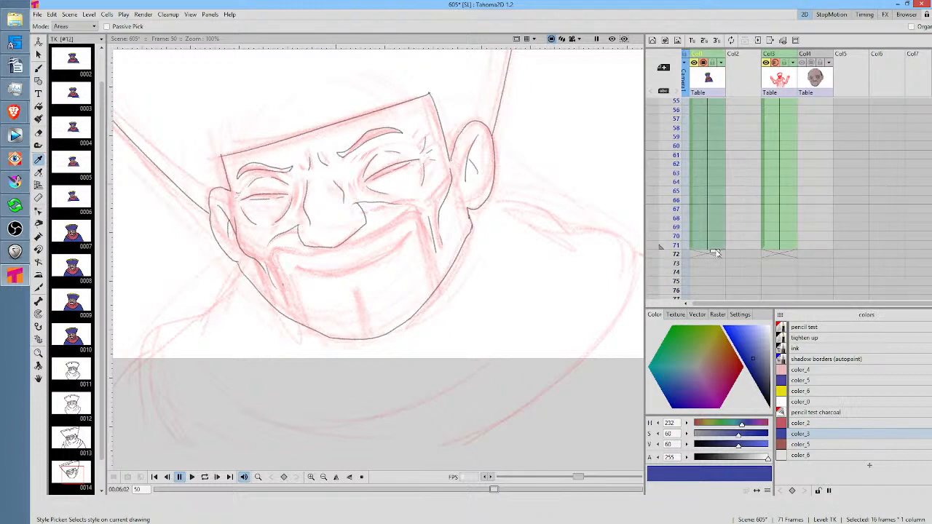
scroll(732, 288, up, 6)
scroll(731, 285, up, 1)
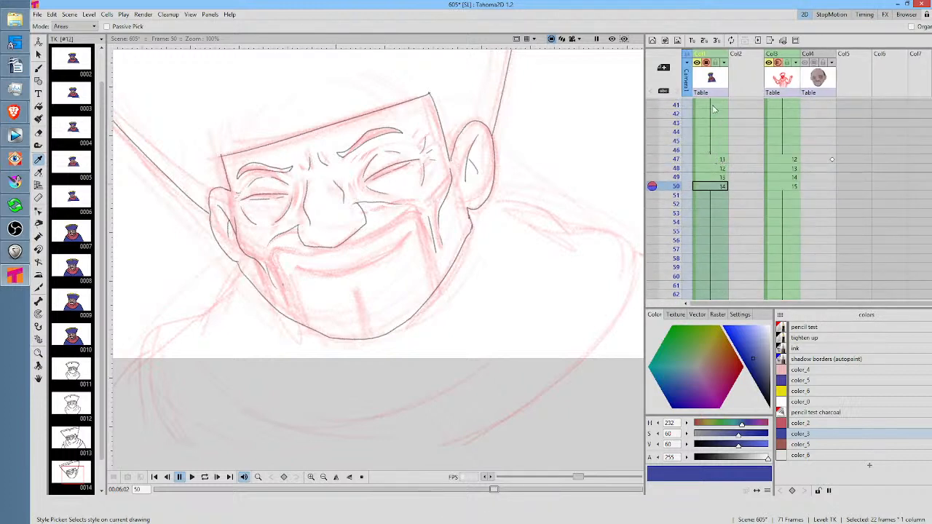
Using the Brush with the tighten up style, trace the scarf's left-side outline, the left-side shoulder line and an inner fold on frame 50
click(815, 338)
key(b)
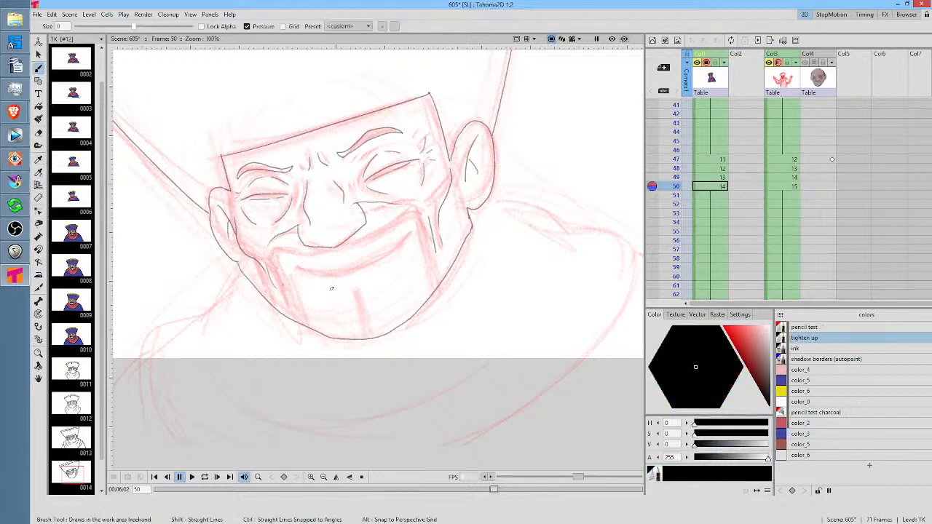
drag(333, 287, 477, 279)
mouse_move(380, 255)
mouse_down()
mouse_move(352, 299)
mouse_move(314, 304)
mouse_move(293, 332)
mouse_move(315, 436)
mouse_up()
drag(292, 337, 233, 437)
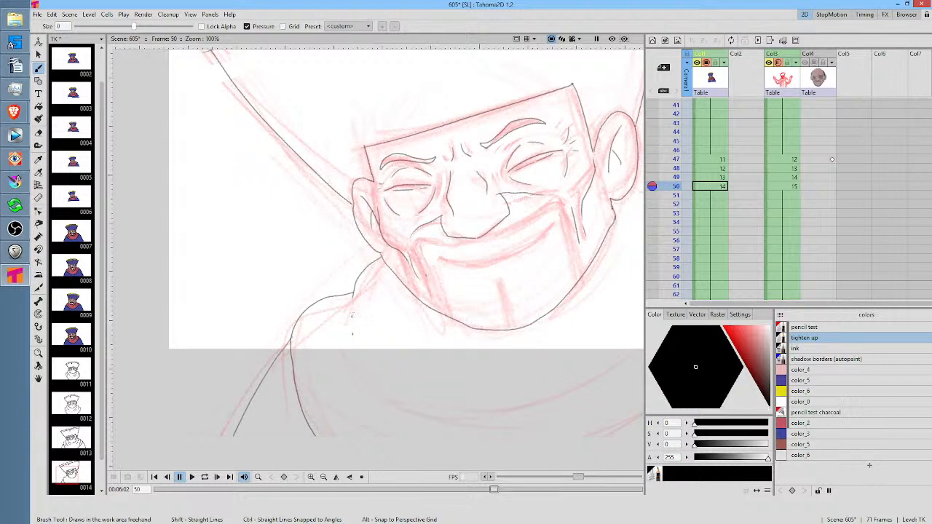
drag(353, 314, 373, 386)
drag(515, 339, 376, 348)
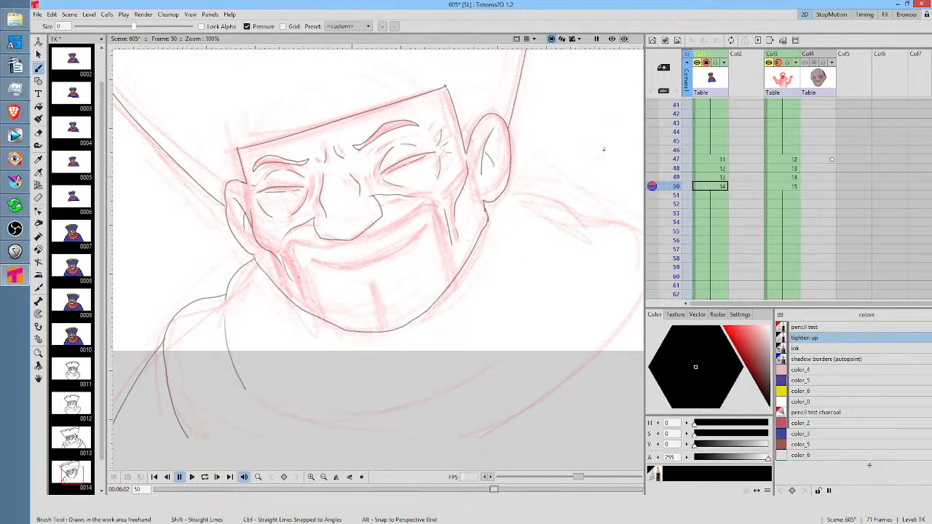
Trace the scarf's right-side outline, add its inner folds, and draw the right-side shoulder line on frame 50
drag(562, 257, 450, 273)
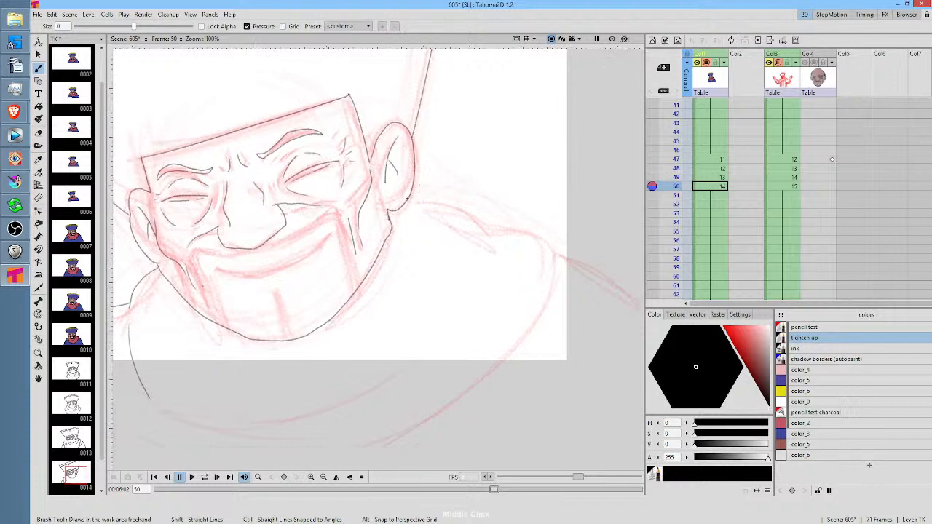
drag(408, 198, 443, 202)
drag(539, 315, 378, 446)
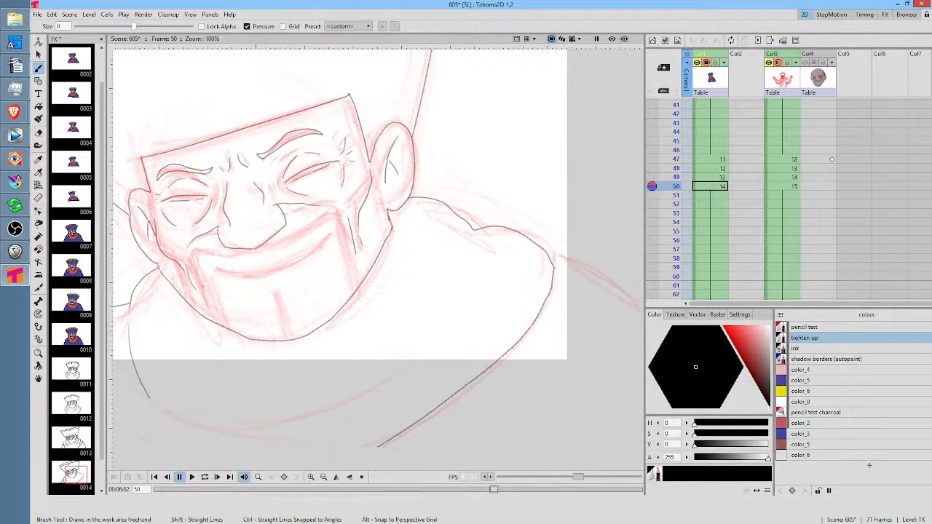
drag(474, 243, 425, 335)
mouse_move(391, 367)
mouse_down()
mouse_move(492, 264)
mouse_move(511, 261)
mouse_up()
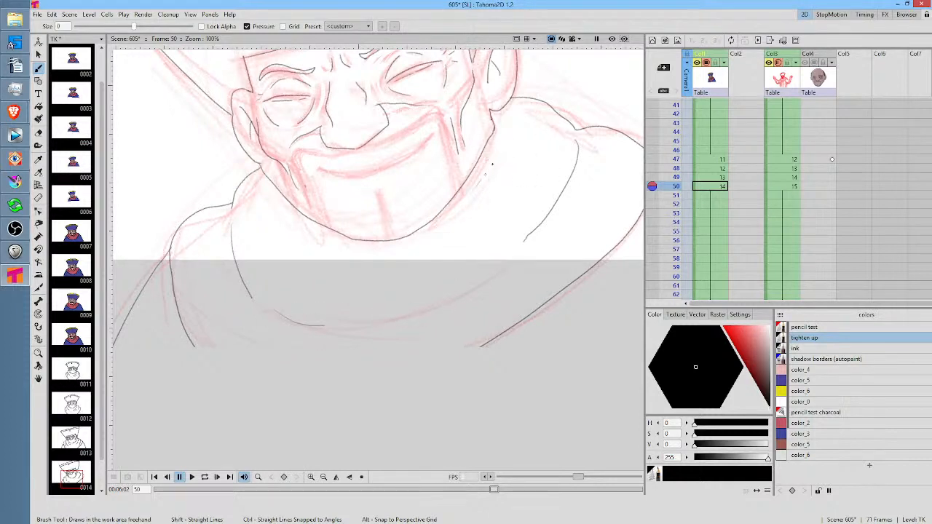
drag(551, 323, 424, 329)
drag(526, 173, 611, 354)
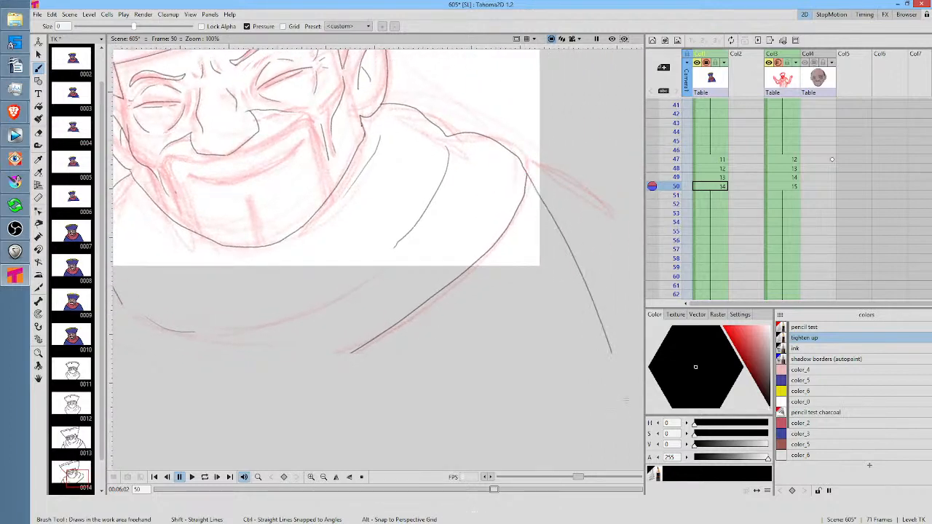
Draw the missing right-side shoulder lines below the scarf on frames 47 and 48
drag(362, 336, 588, 333)
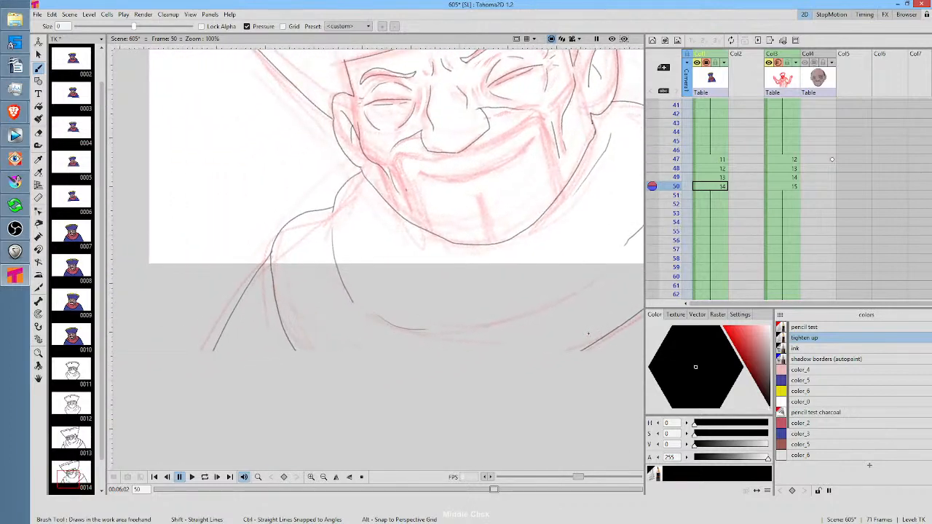
drag(466, 252, 312, 378)
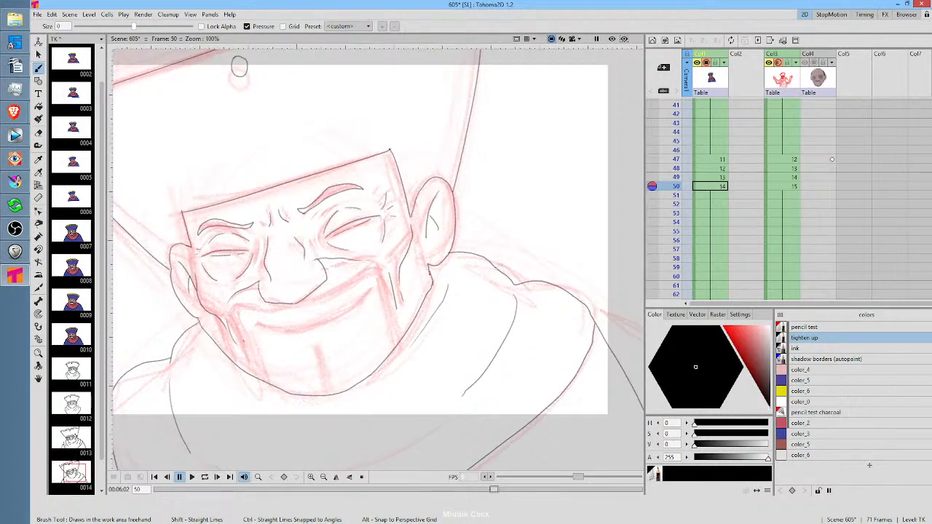
click(717, 177)
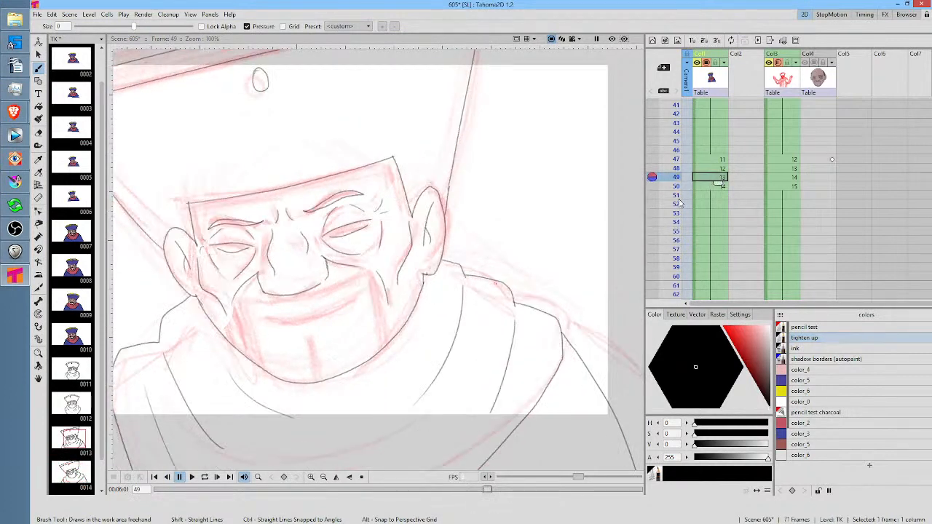
click(720, 168)
click(720, 160)
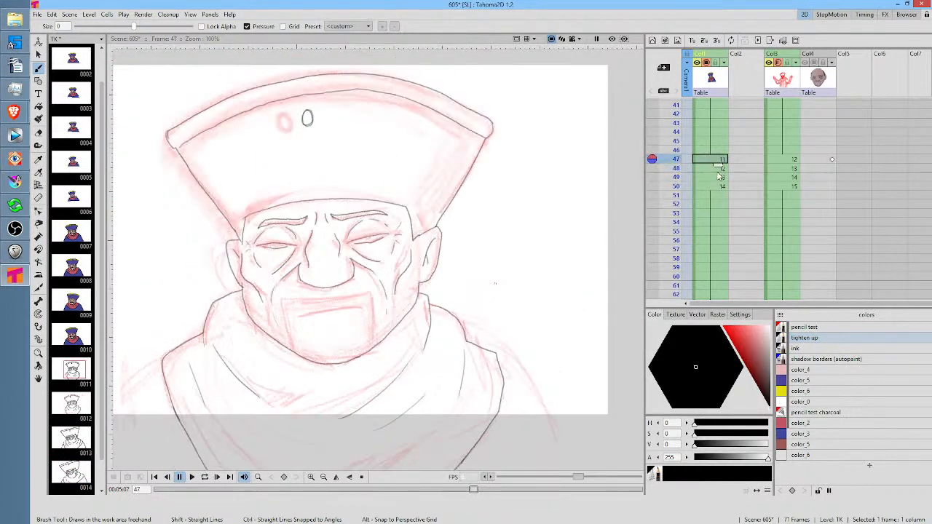
mouse_move(180, 360)
mouse_down()
mouse_move(249, 267)
mouse_move(357, 246)
mouse_move(293, 321)
mouse_move(263, 394)
mouse_up()
drag(537, 326, 403, 281)
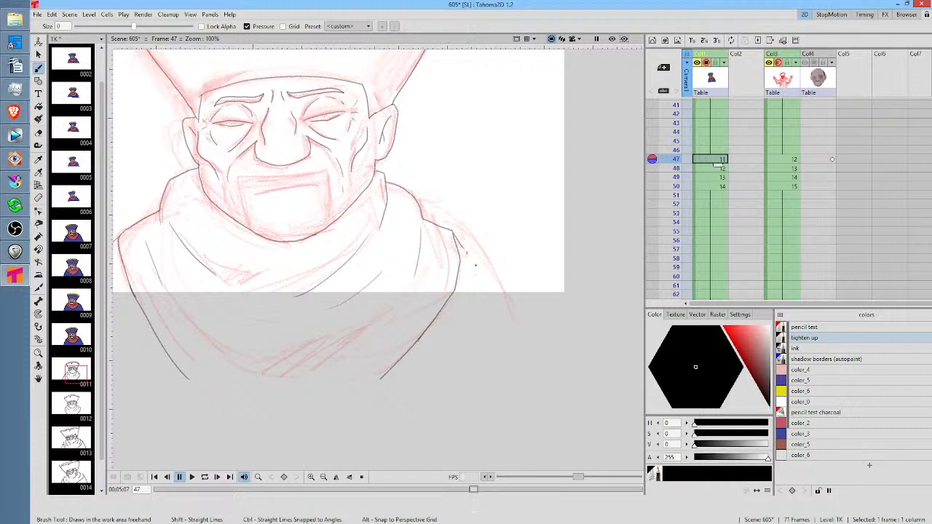
drag(467, 255, 530, 380)
click(710, 168)
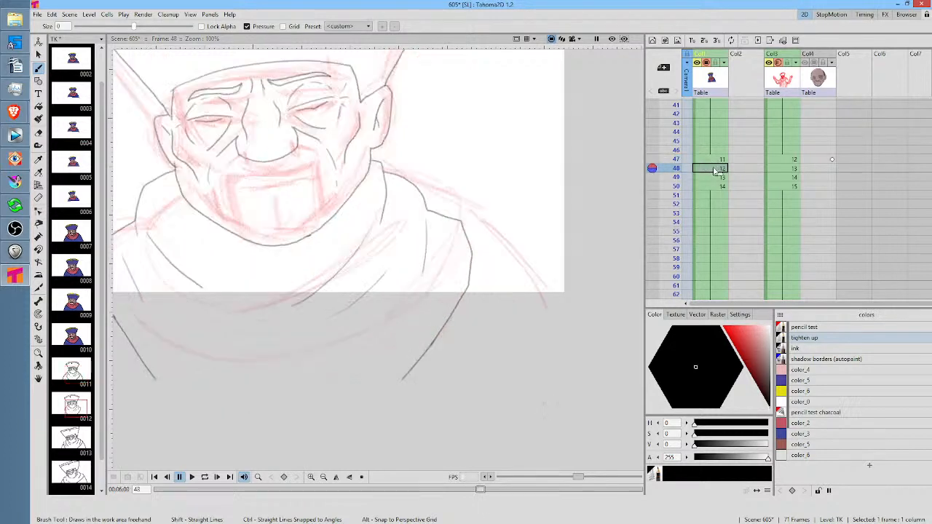
mouse_move(468, 245)
mouse_down()
mouse_move(510, 311)
mouse_move(536, 379)
mouse_up()
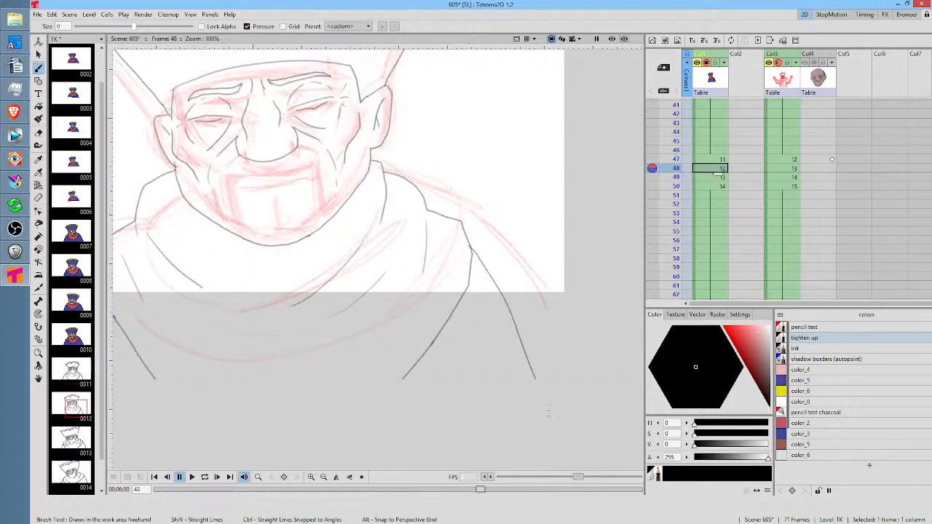
Flip through the drawings between frame 39 and frame 50 to compare the right-side shoulder lines
key(comma)
key(comma)
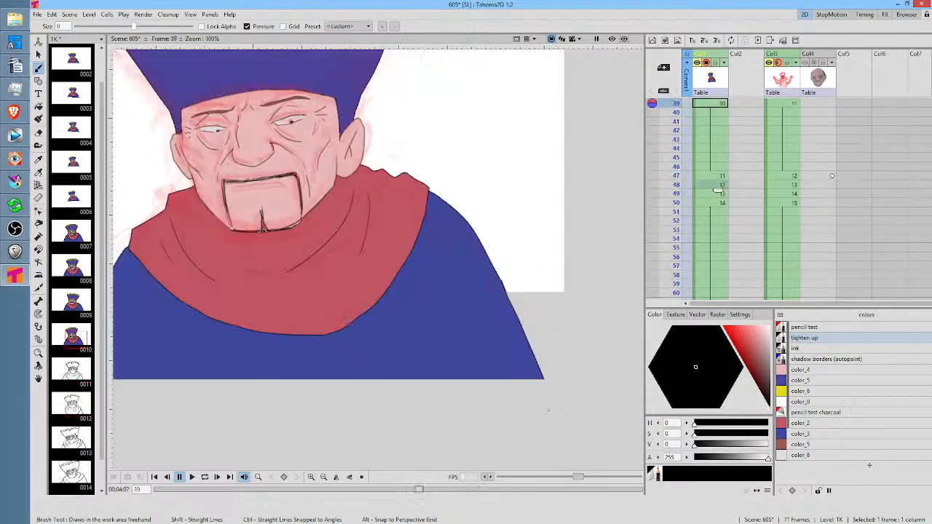
key(period)
scroll(768, 173, down, 1)
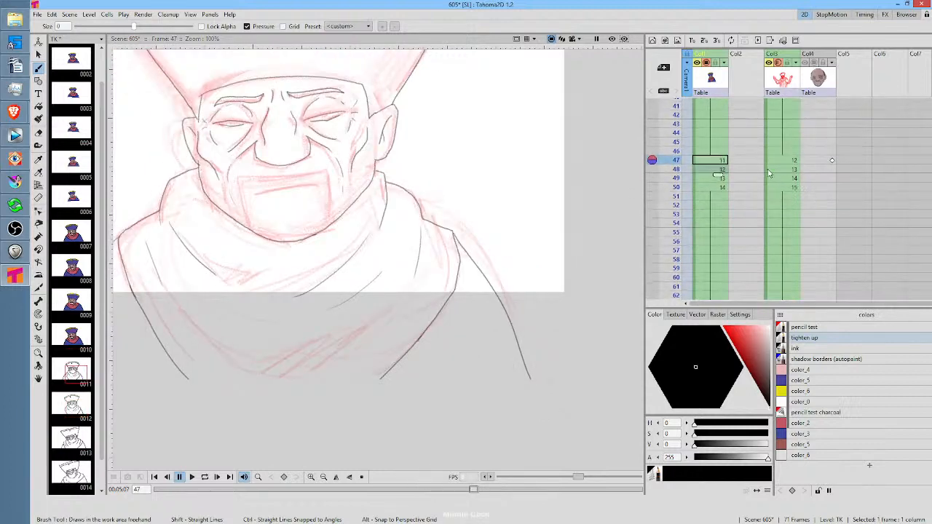
key(period)
key(period)
key(period)
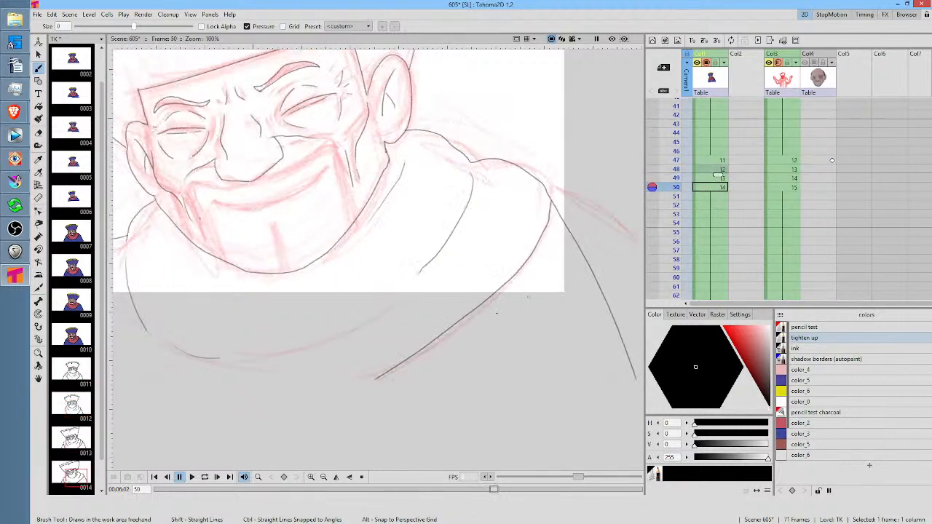
Compare frame 50 with frame 49, then lasso frame 50's right-side shoulder line and shift it about -11 px in X and -32 px in Y
drag(665, 214, 381, 352)
key(comma)
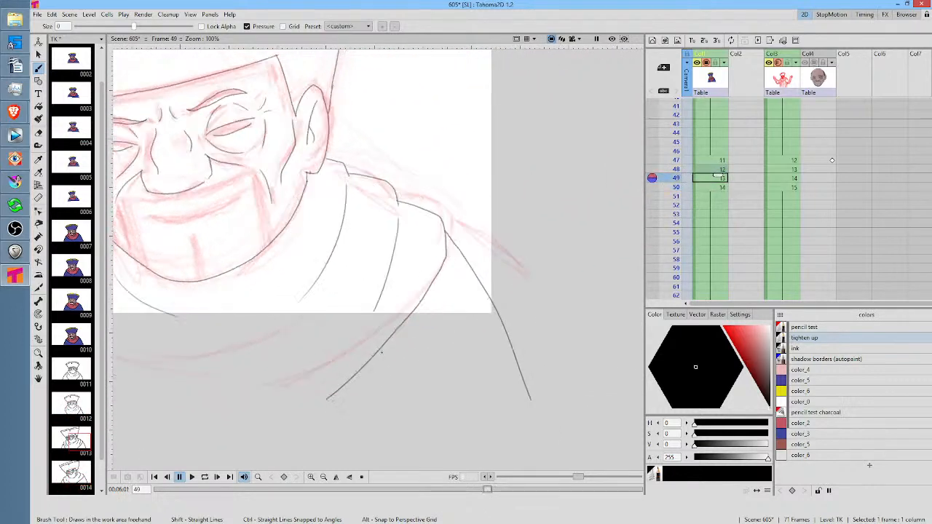
key(period)
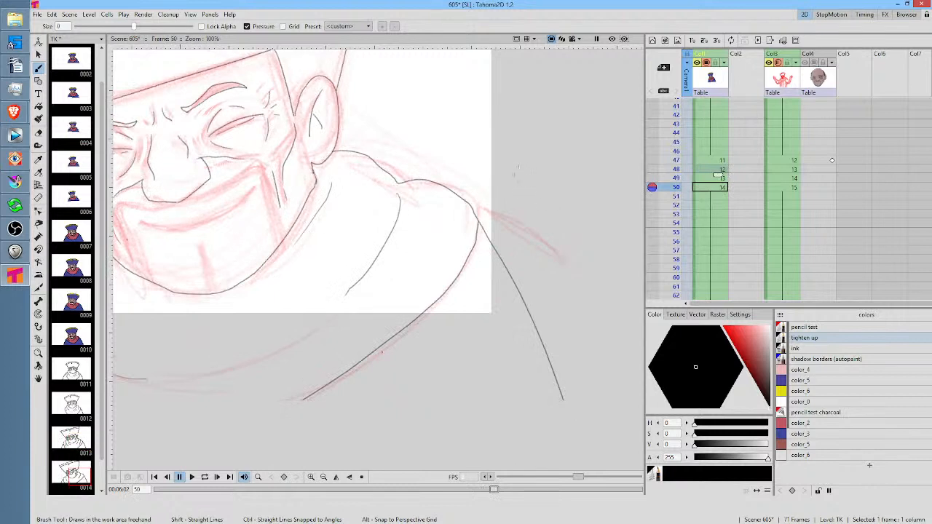
key(s)
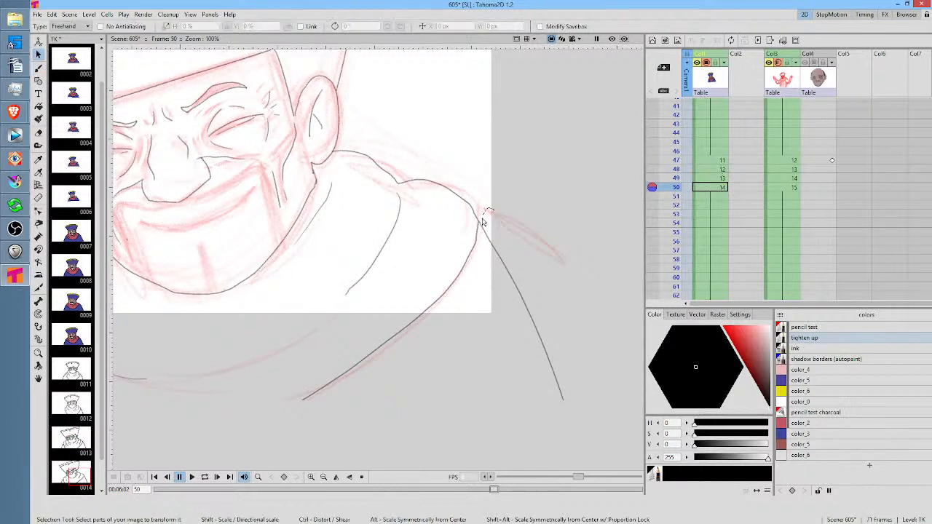
mouse_move(482, 218)
mouse_down()
mouse_move(501, 315)
mouse_move(587, 300)
mouse_move(482, 212)
mouse_up()
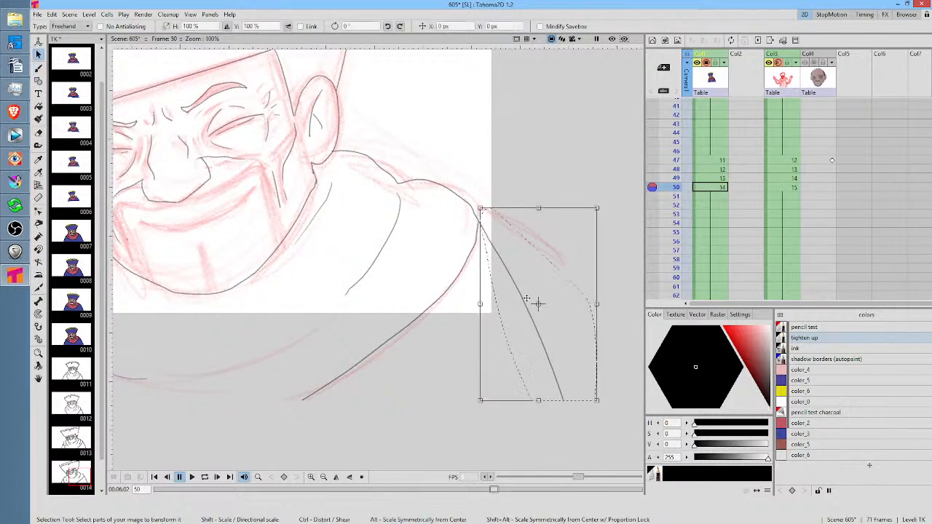
drag(537, 304, 535, 311)
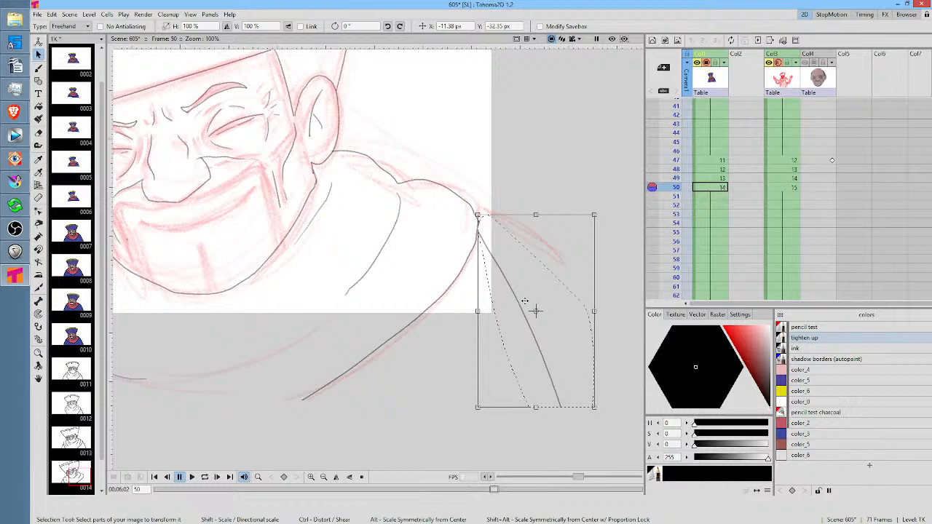
Switch to Krita, open the recent document bender-001.kra, and play and stop its animation
click(15, 181)
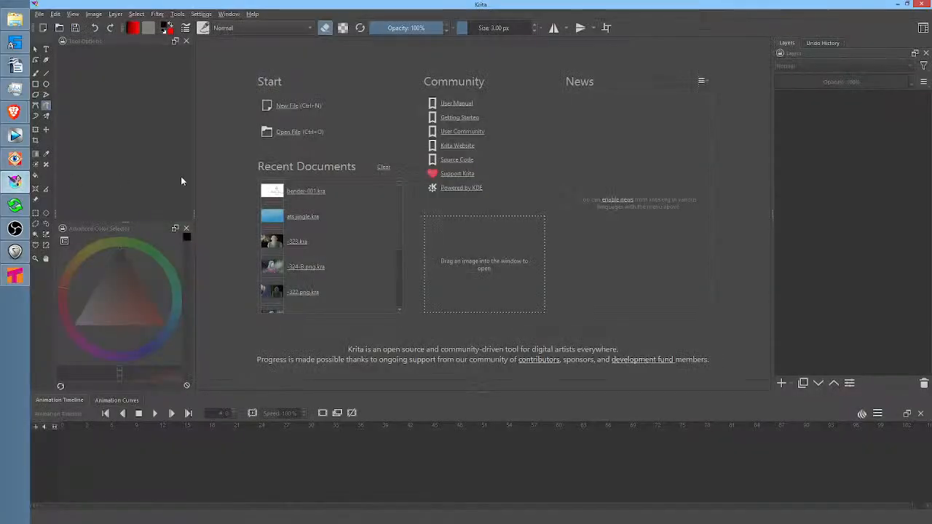
click(302, 193)
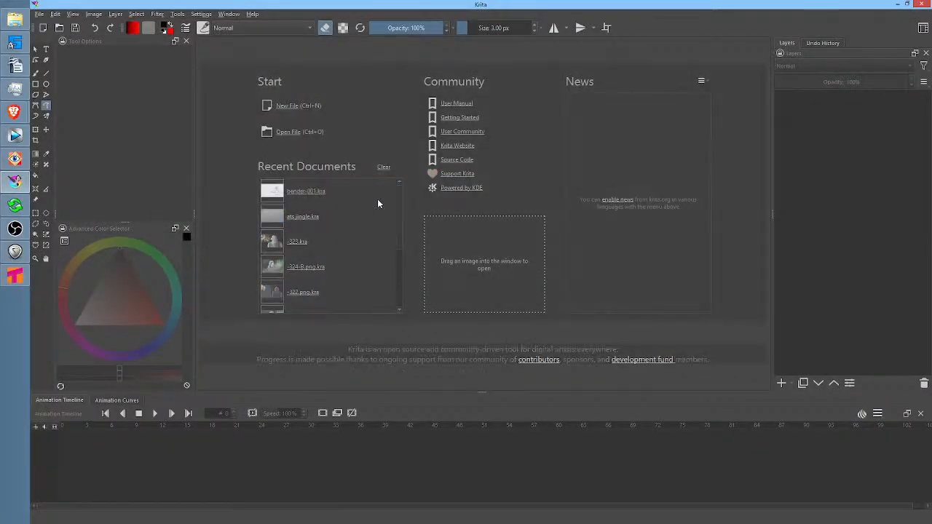
key(space)
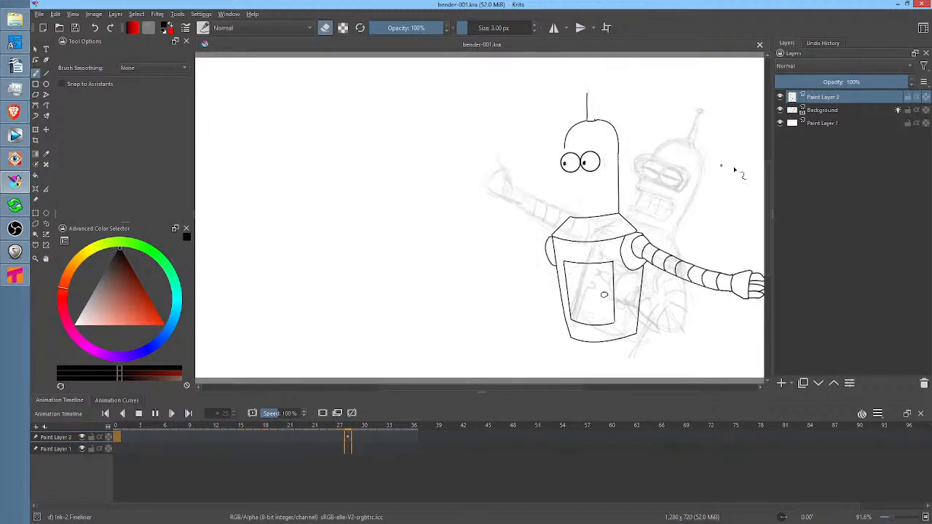
key(space)
Hide Paint Layer 2 and set the Background layer's opacity to 63%
click(780, 98)
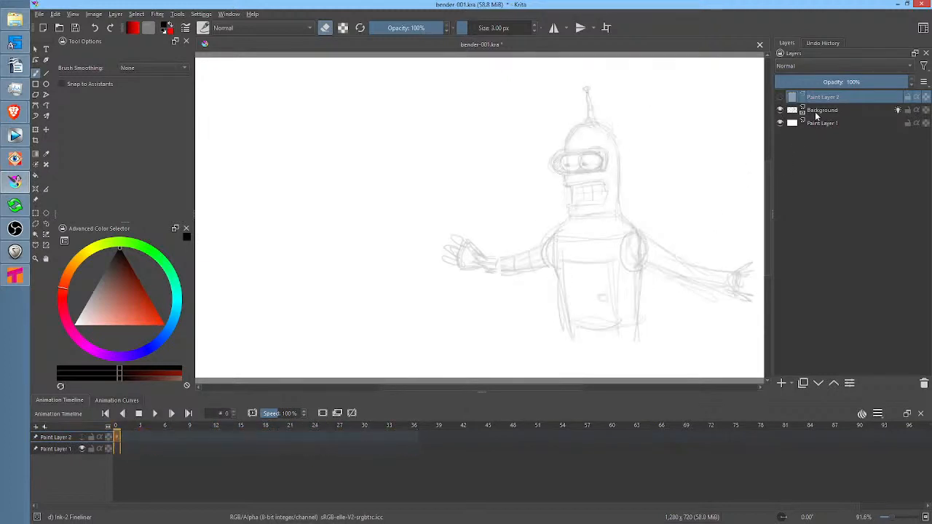
click(817, 113)
drag(812, 79, 858, 81)
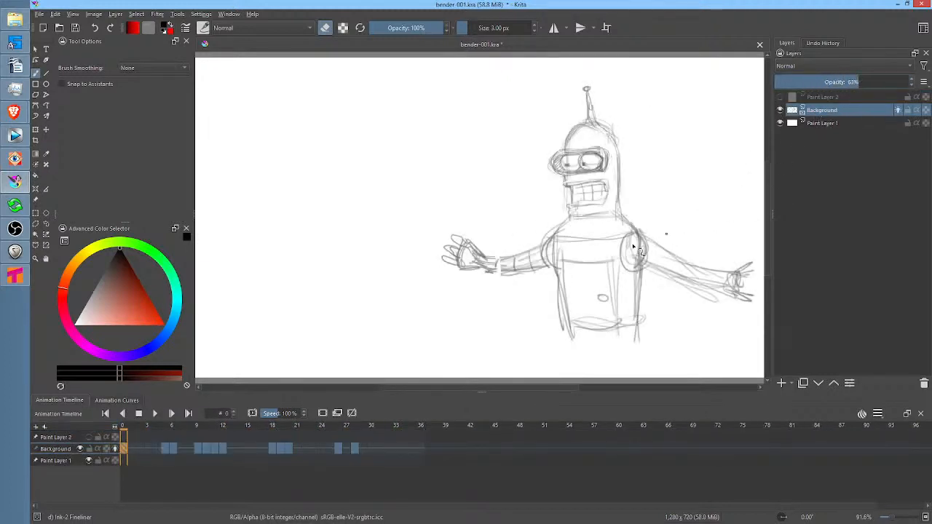
Play and stop the Bender animation at 100% zoom, then switch to Tahoma2D
key(space)
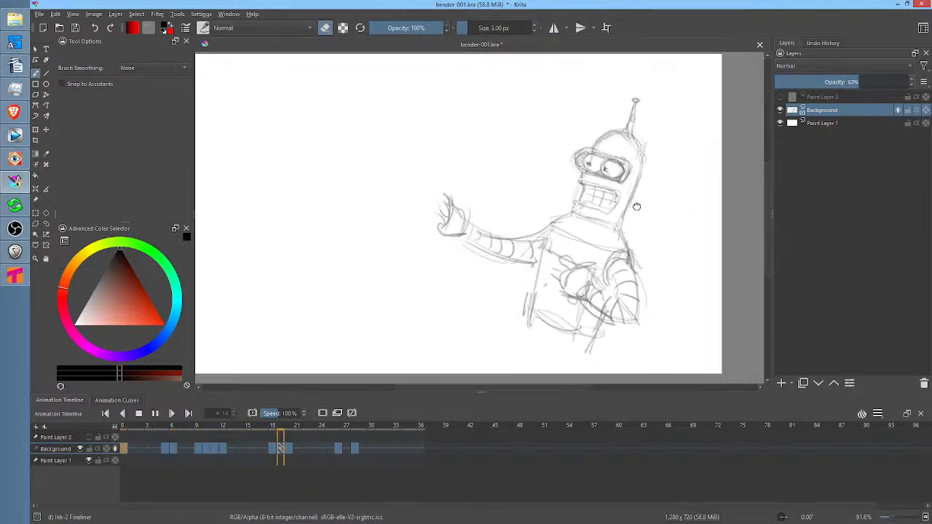
key(1)
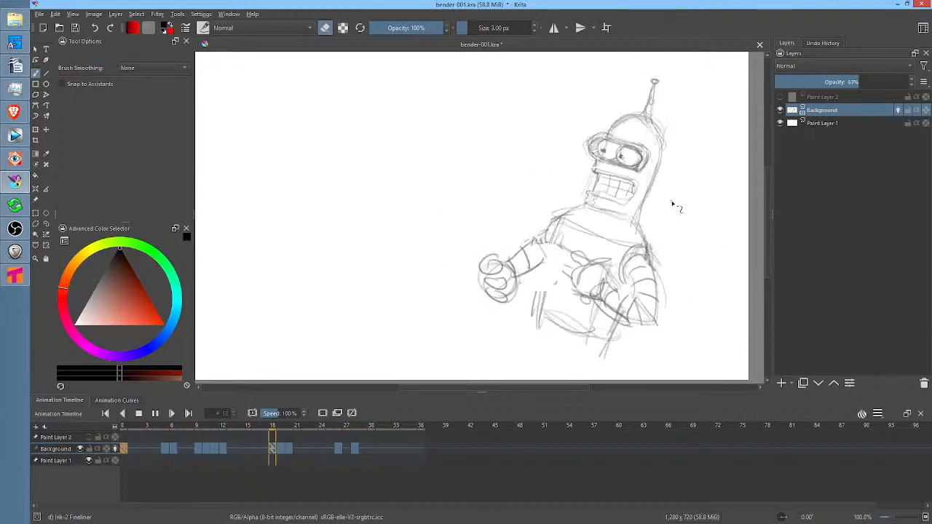
key(space)
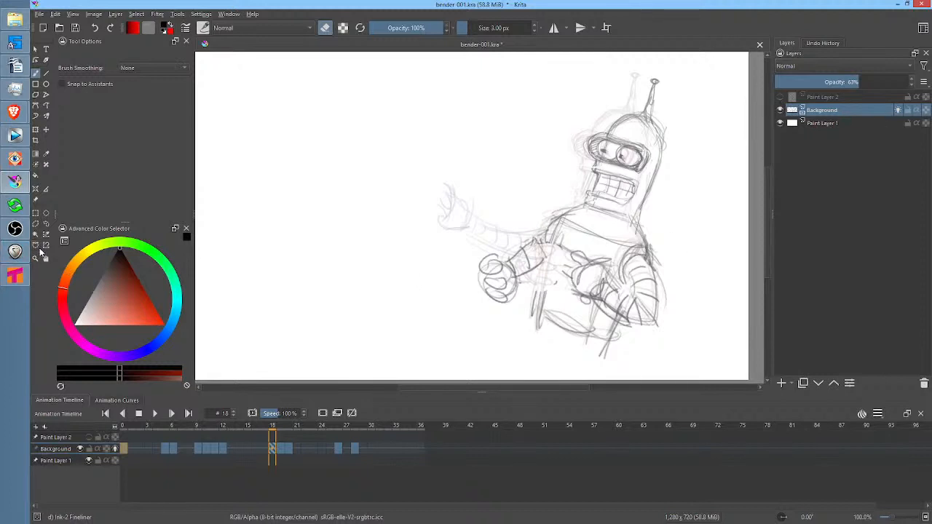
mouse_move(15, 251)
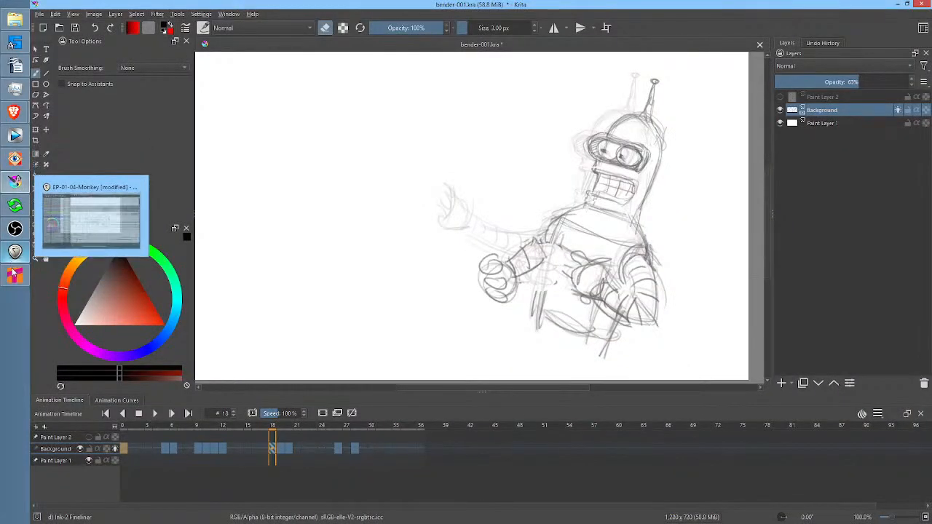
click(14, 276)
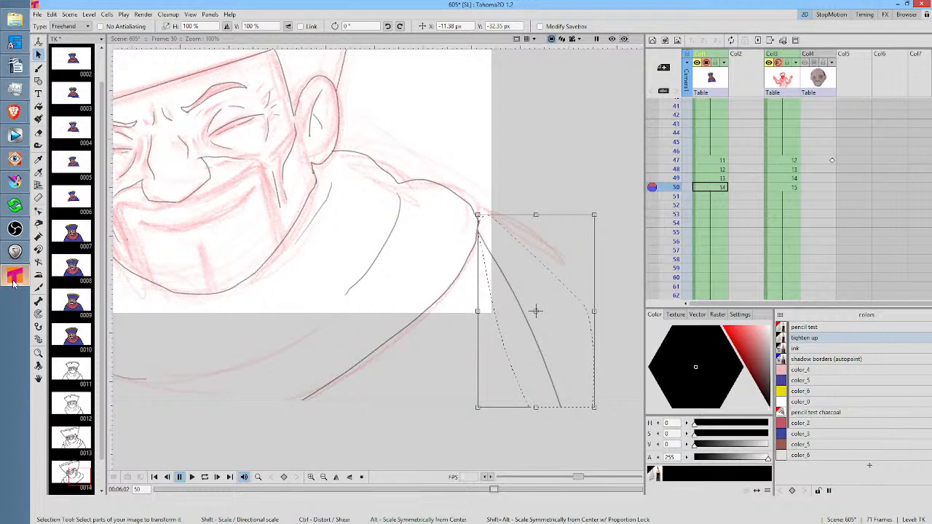
Drop the shoulder-line selection on frame 50 and brush in the missing ends of the scarf's fold lines
drag(329, 273, 483, 277)
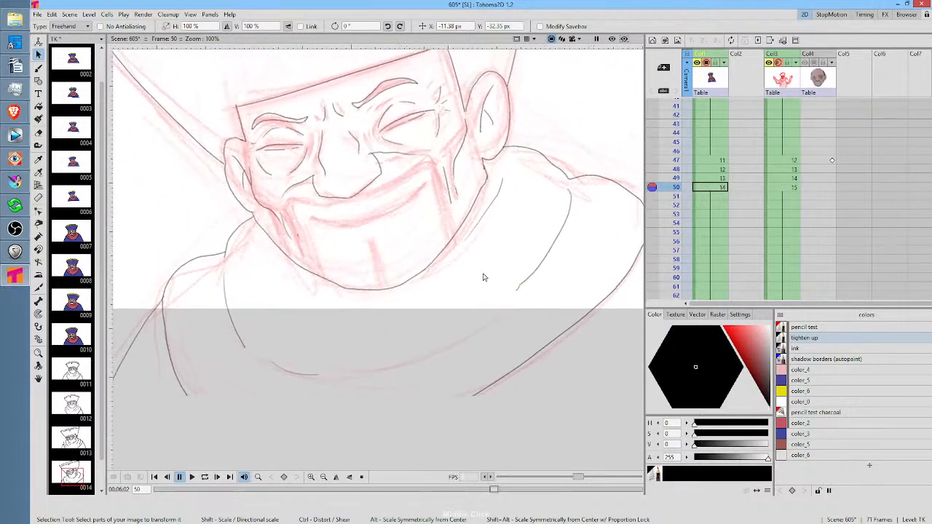
click(720, 188)
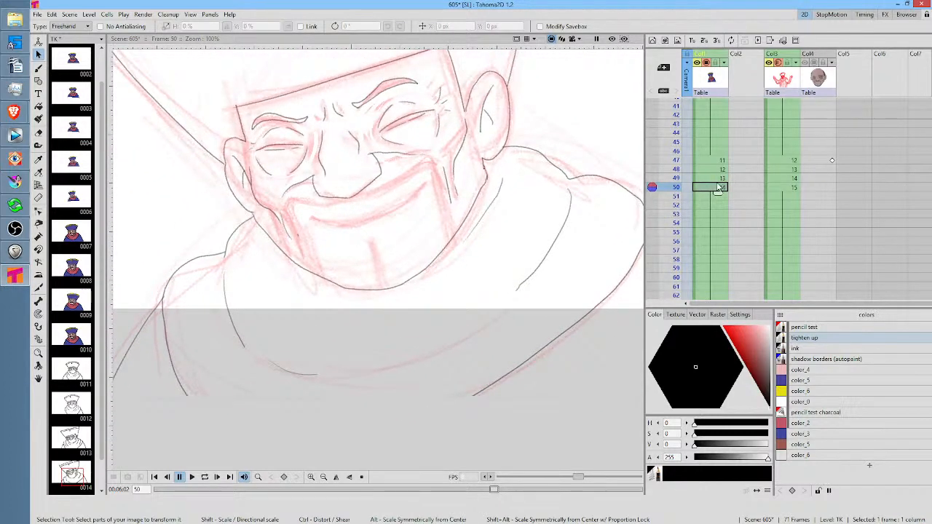
key(b)
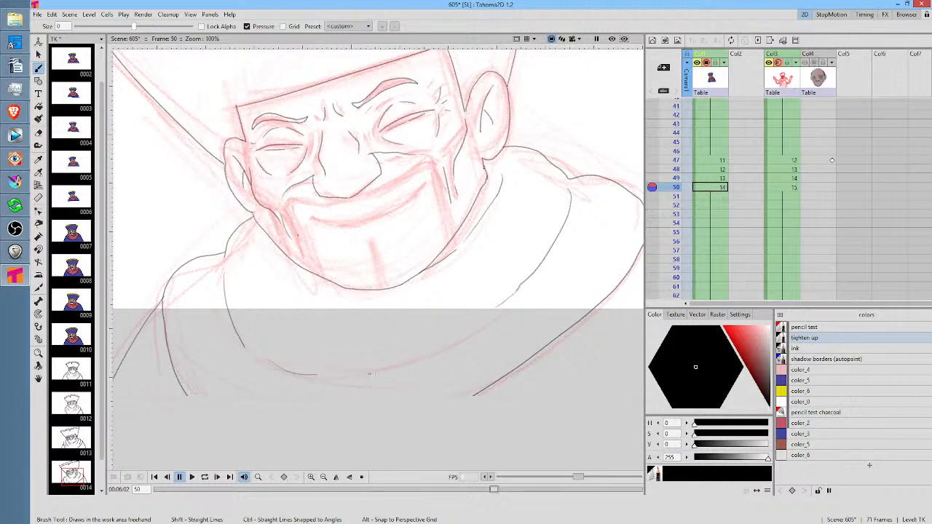
drag(583, 259, 530, 264)
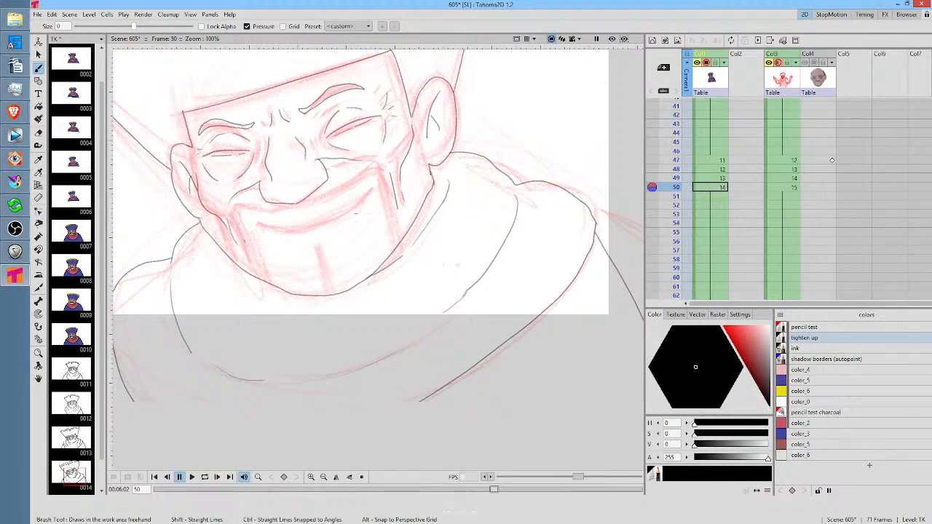
Erase the line ends that overshoot the hat brim's left-hand corner on frame 50
drag(356, 213, 452, 303)
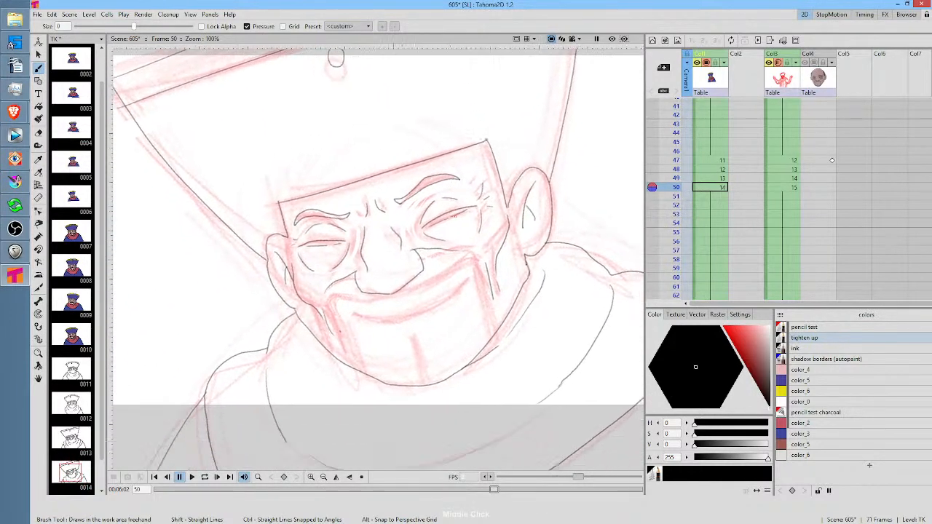
mouse_move(335, 58)
mouse_down()
mouse_move(379, 88)
mouse_move(422, 142)
mouse_up()
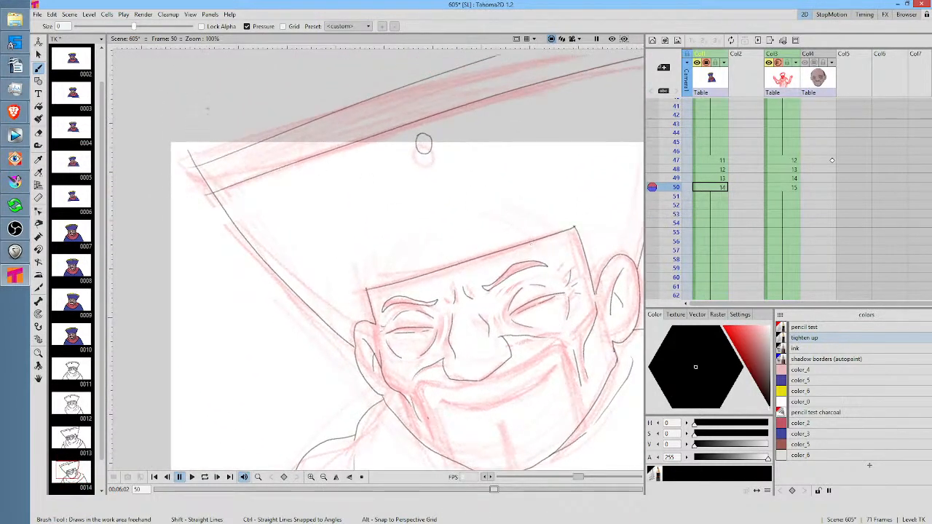
key(a)
mouse_move(208, 126)
mouse_down()
mouse_move(172, 175)
mouse_move(189, 178)
mouse_move(209, 128)
mouse_up()
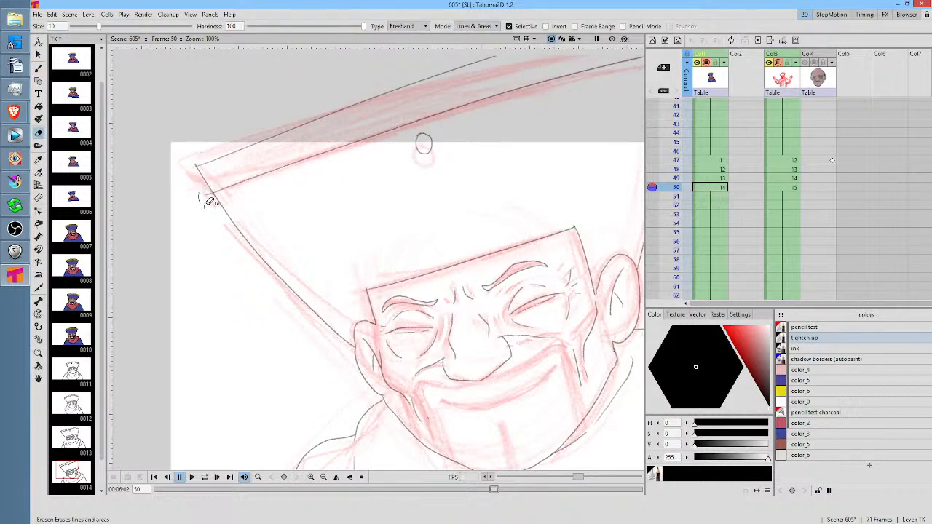
mouse_move(522, 197)
mouse_down()
mouse_move(471, 220)
mouse_move(320, 325)
mouse_move(403, 301)
mouse_move(409, 312)
mouse_up()
mouse_move(515, 270)
mouse_down()
mouse_move(518, 208)
mouse_move(520, 236)
mouse_move(502, 171)
mouse_up()
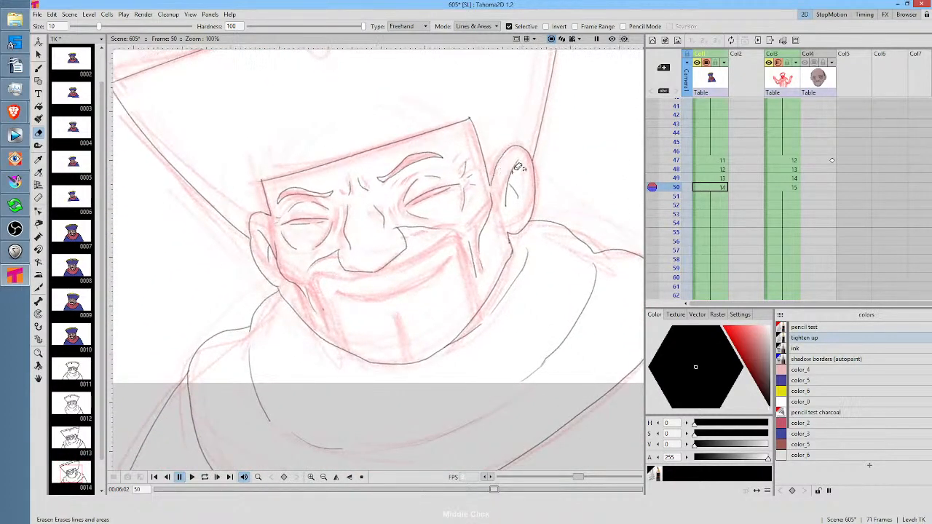
Hide the red rough drawings in Col3 and loop the animation from frame 1 to check the cleaned line art
click(779, 63)
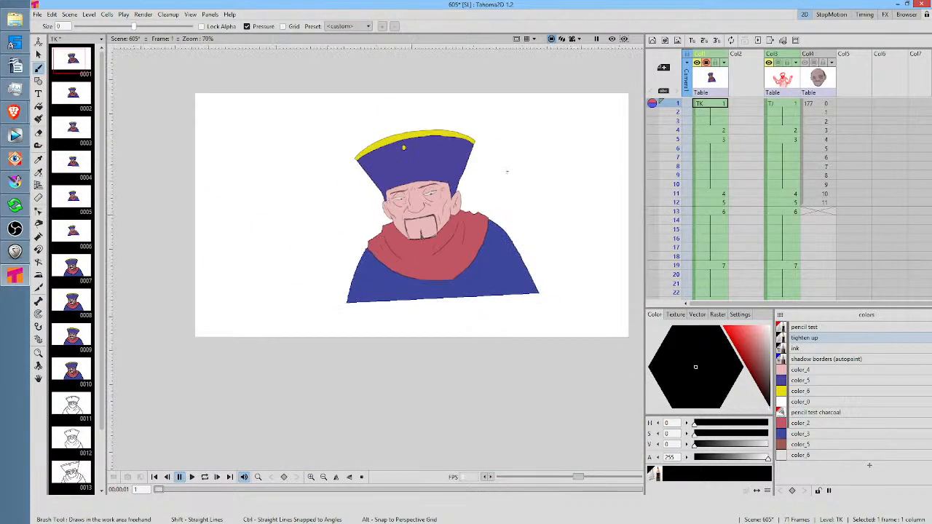
scroll(508, 172, up, 4)
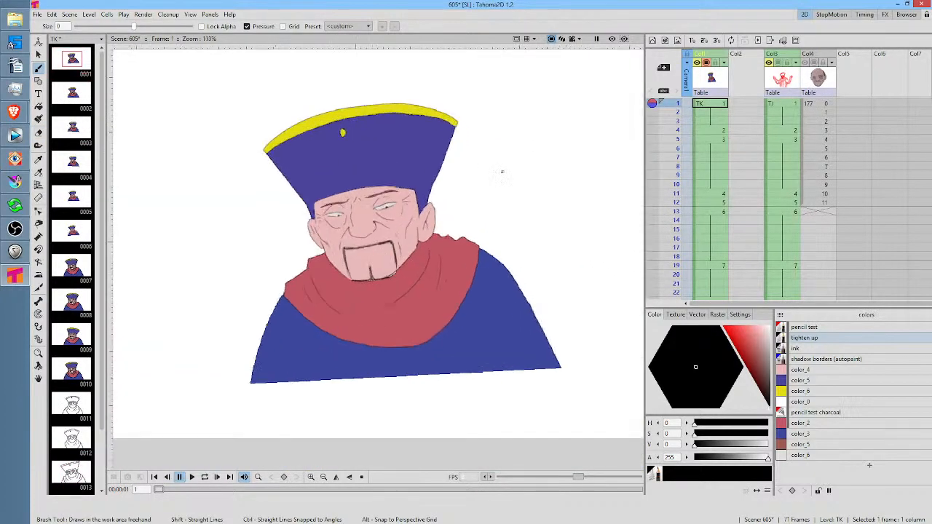
drag(502, 172, 517, 168)
key(l)
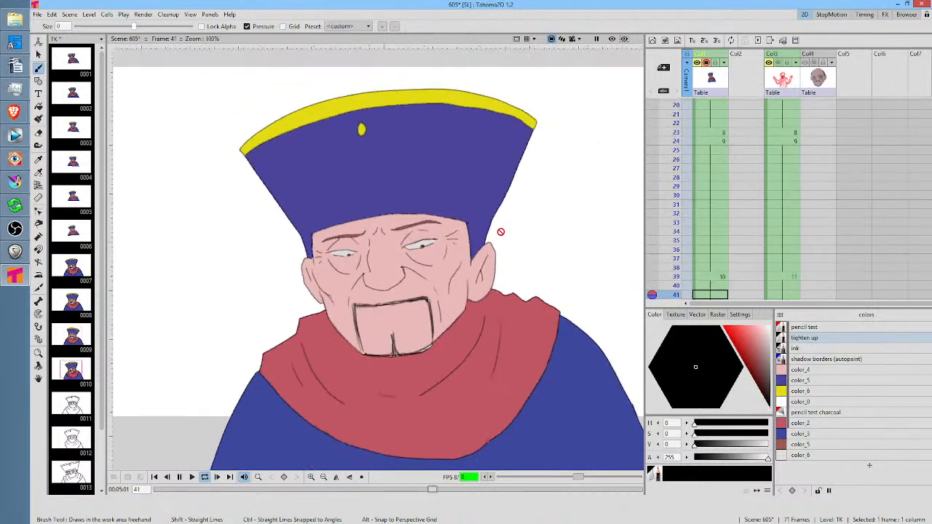
scroll(503, 230, down, 3)
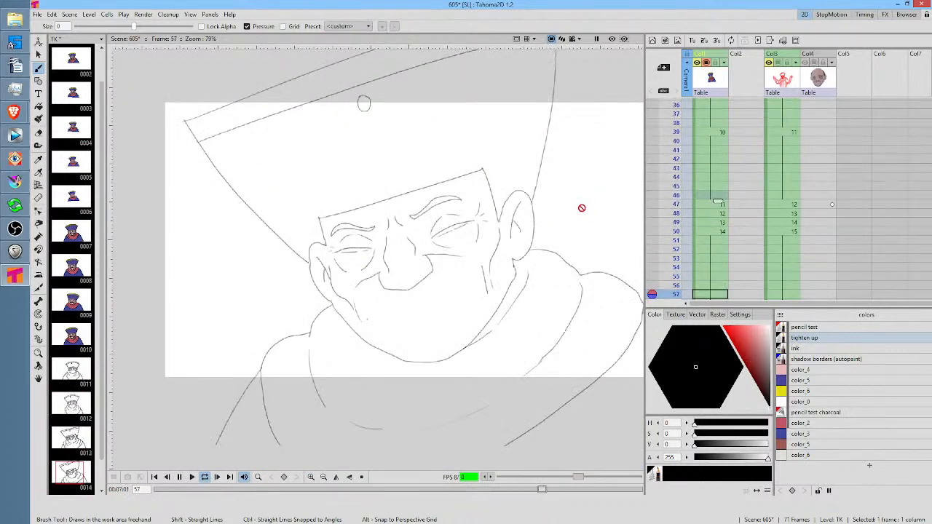
key(l)
Replay the scene from frame 1, pausing and resuming playback to review the motion into the held drawing
key(alt+comma)
key(l)
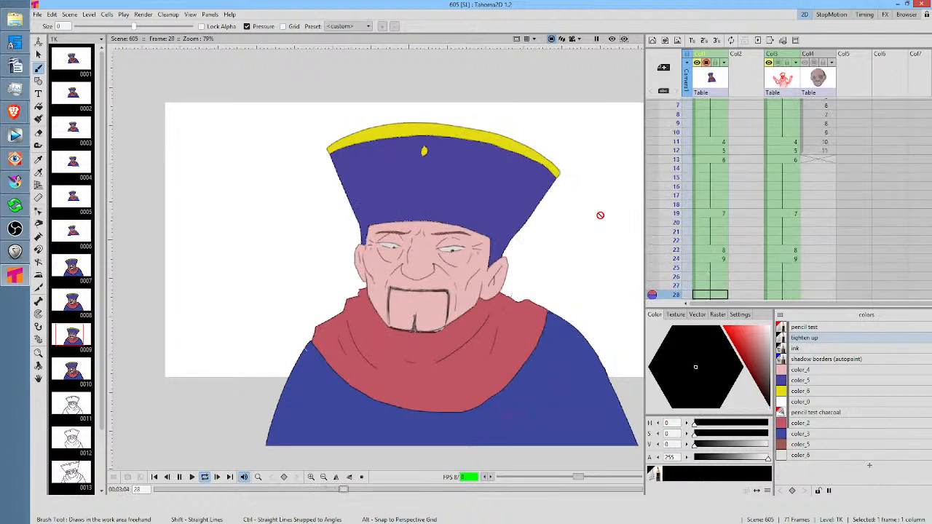
click(706, 106)
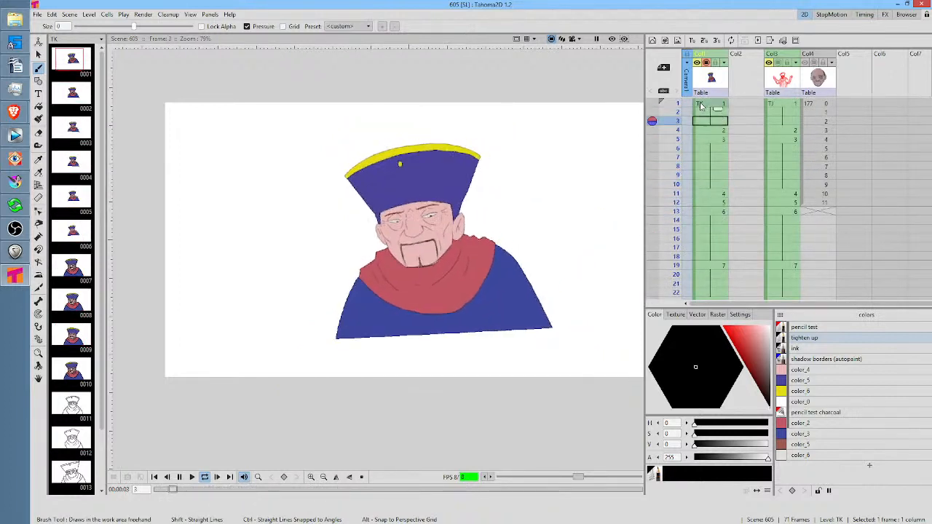
key(p)
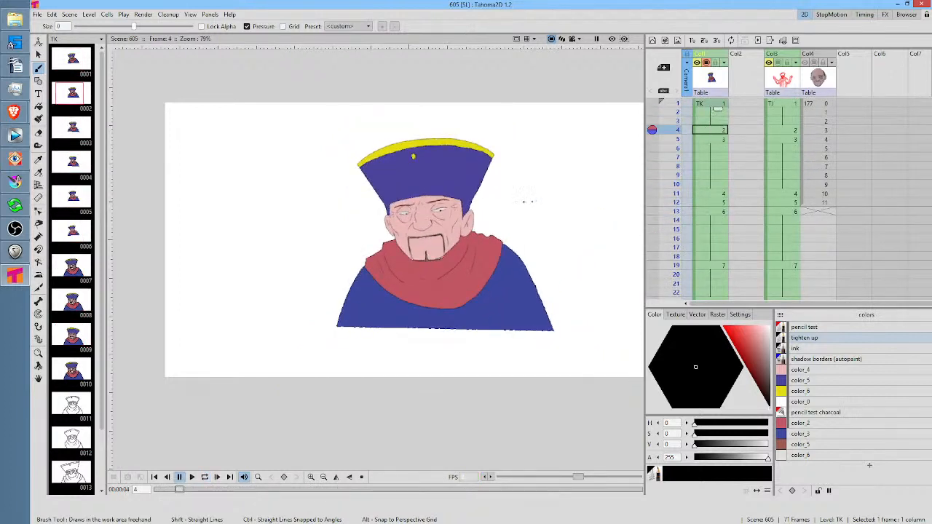
key(p)
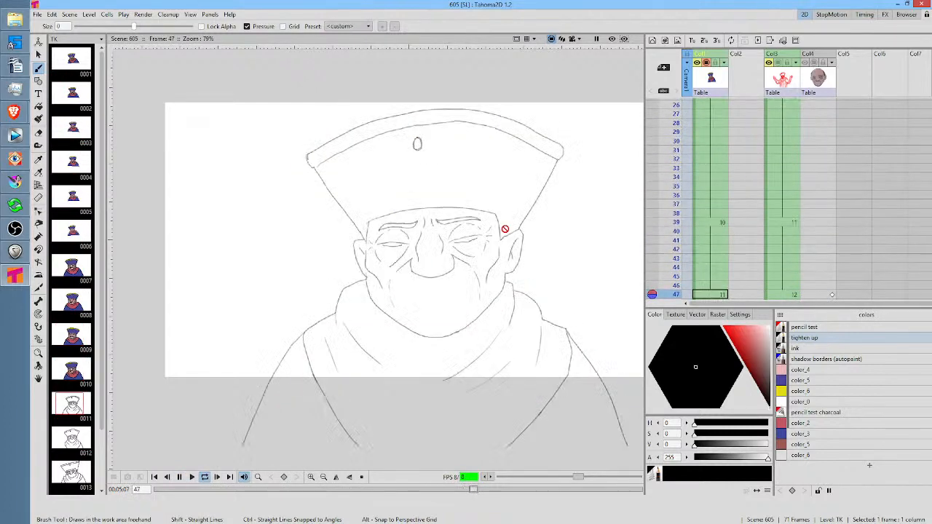
key(p)
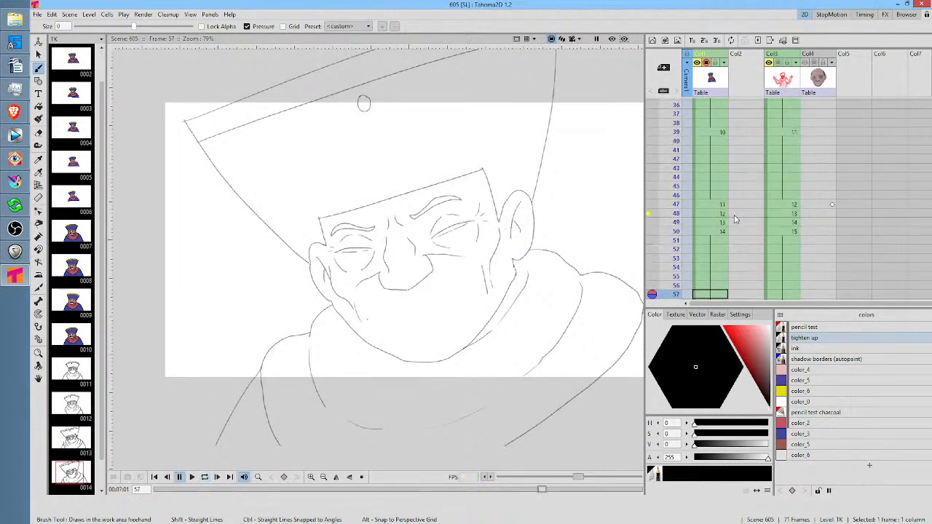
Brush a short line on the bridge of the nose in the coloured drawings at frames 39 and 24
scroll(416, 158, up, 1)
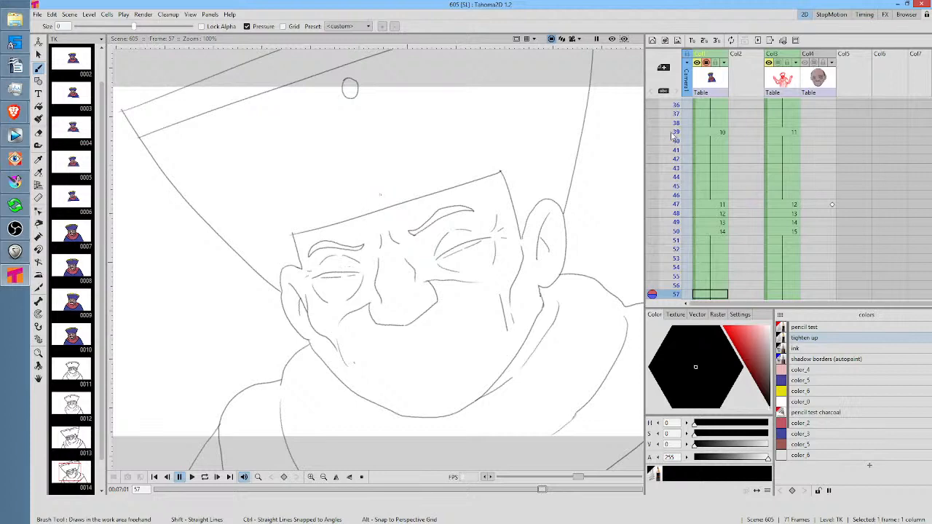
mouse_move(671, 136)
mouse_down()
mouse_move(664, 260)
mouse_move(664, 108)
mouse_move(677, 136)
mouse_up()
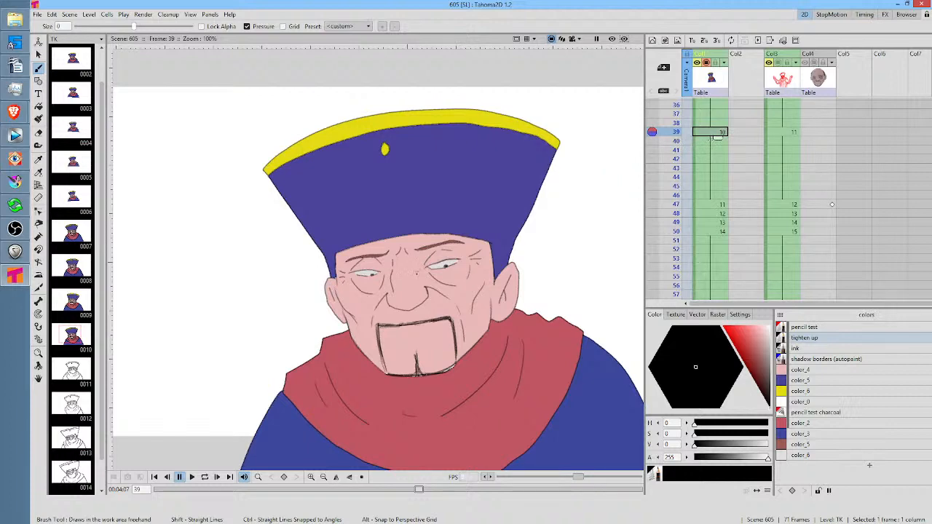
key(shift+space)
mouse_move(423, 298)
mouse_down()
mouse_move(450, 265)
mouse_move(408, 287)
mouse_up()
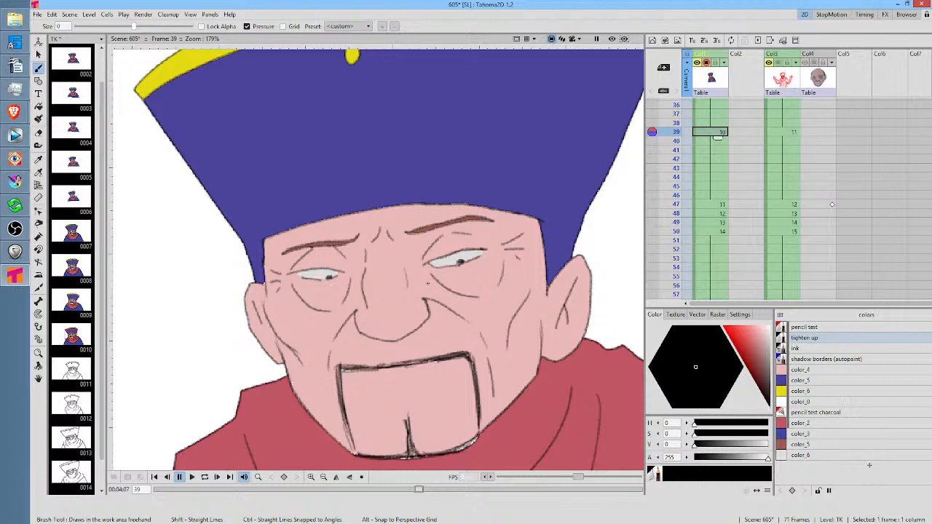
key(comma)
drag(433, 271, 436, 292)
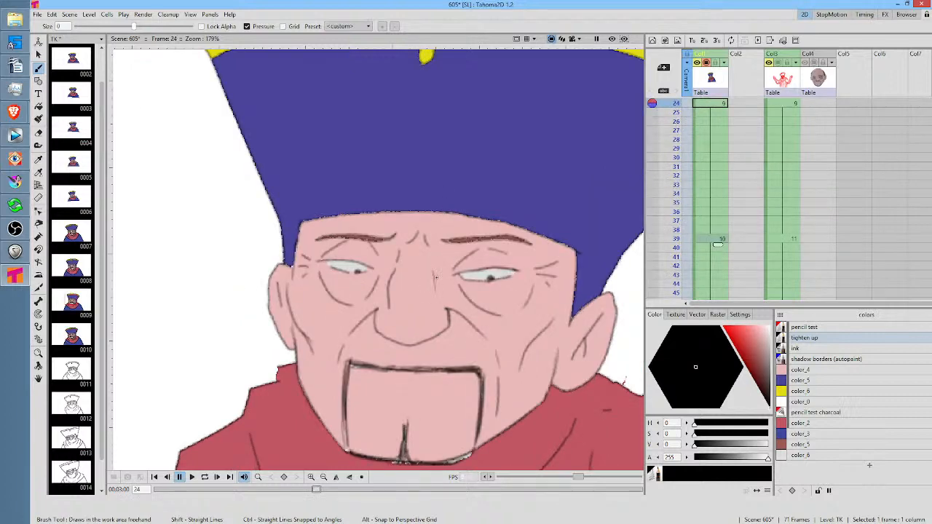
Add the same short nose-bridge line to the drawings at frames 23 and 19
key(comma)
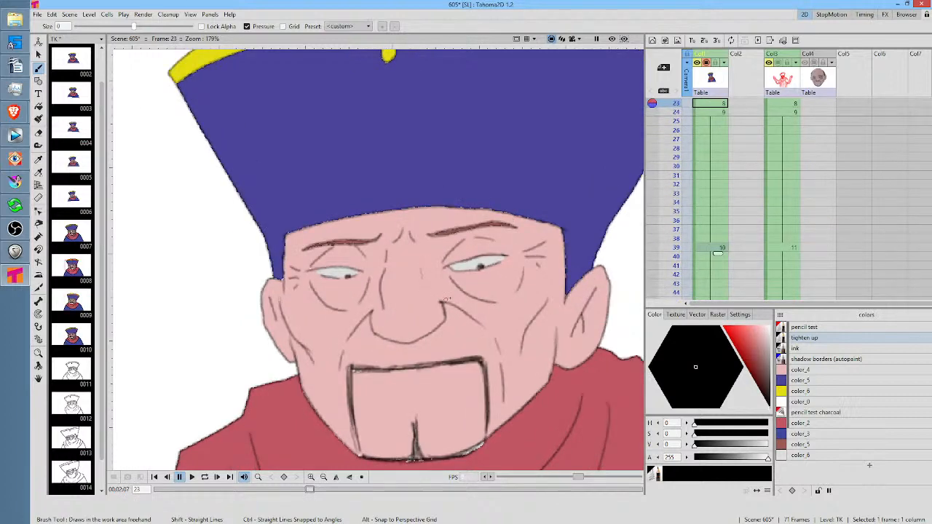
key(comma)
key(comma)
key(comma)
key(comma)
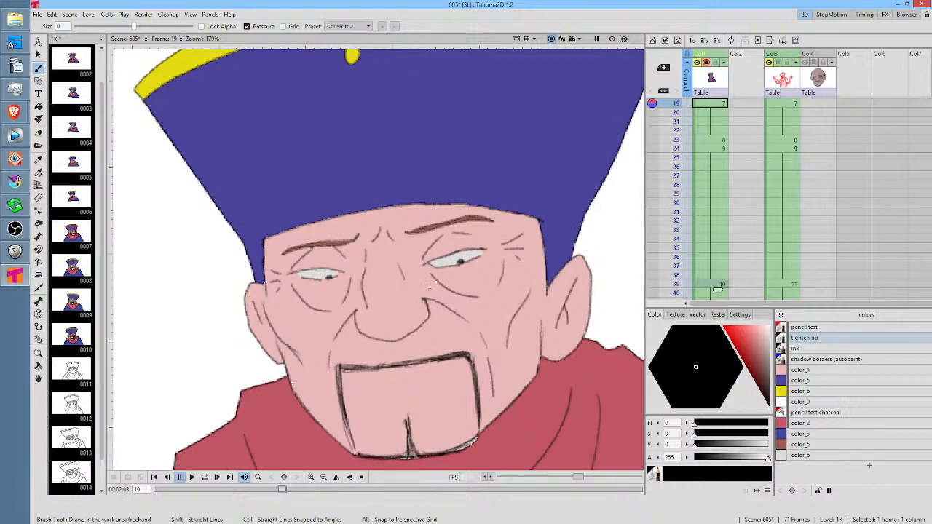
Add the short nose-bridge line to the drawings at frames 13 and 12
key(comma)
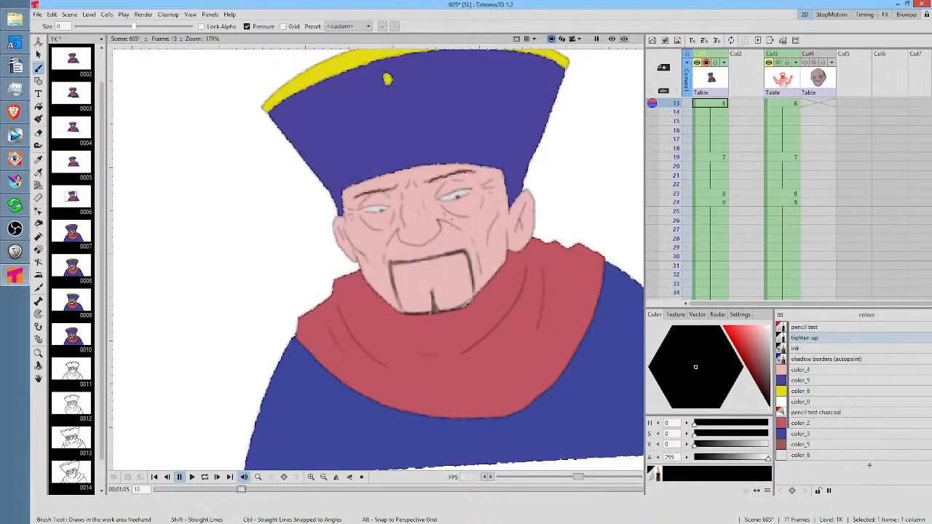
drag(445, 215, 469, 292)
key(Up)
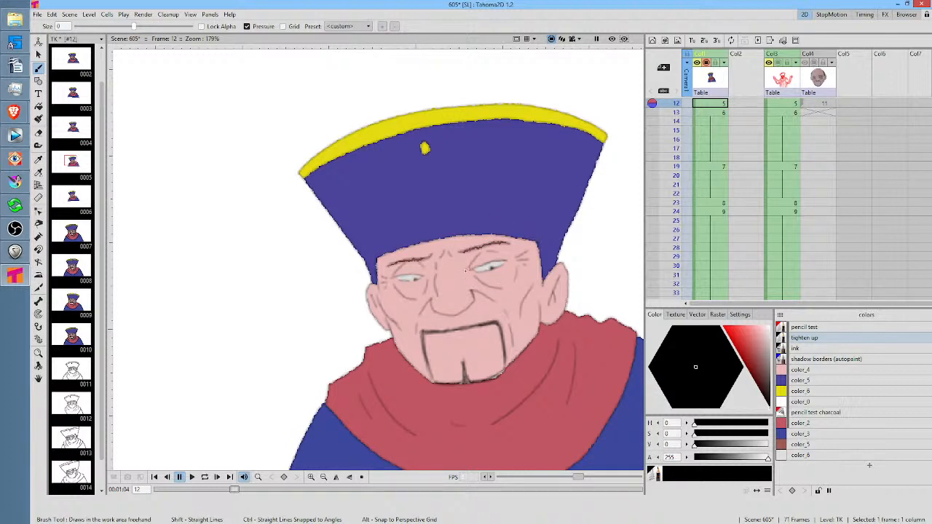
key(comma)
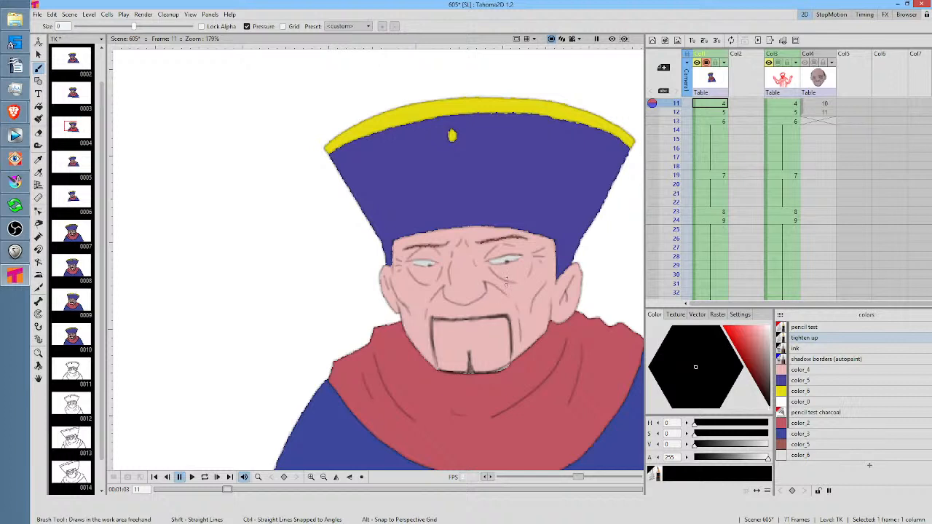
Draw the nose-bridge line on frame 11, then lasso it and paste a copy onto frame 5
key(comma)
key(comma)
key(comma)
key(comma)
key(comma)
key(comma)
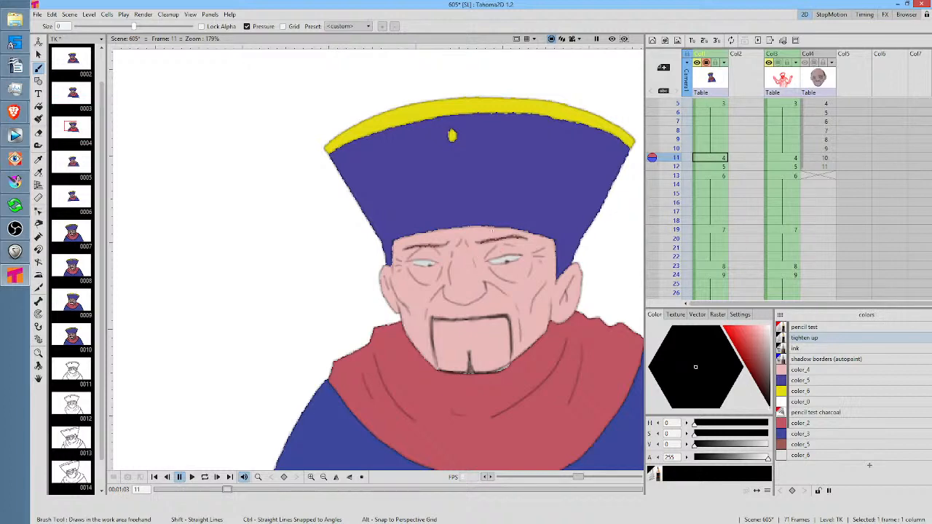
scroll(472, 270, up, 3)
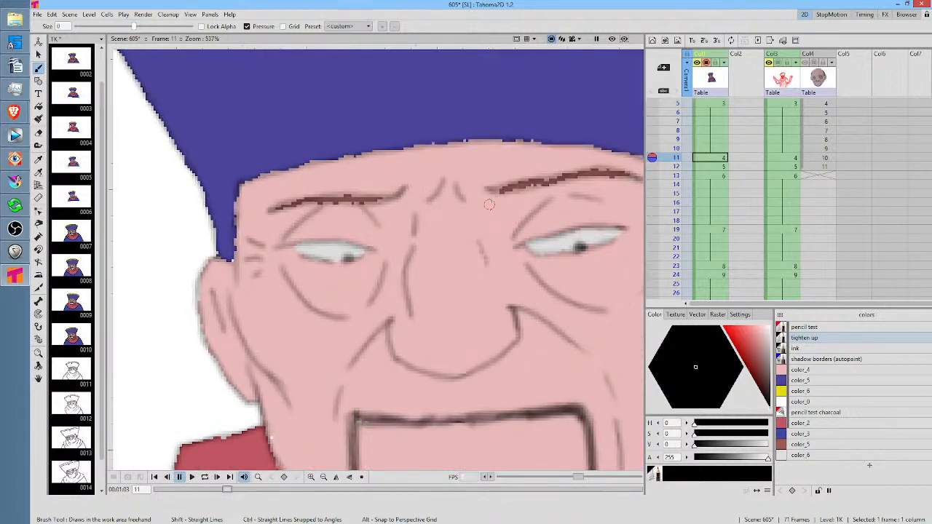
key(s)
mouse_move(489, 216)
mouse_down()
mouse_move(504, 281)
mouse_move(495, 209)
mouse_up()
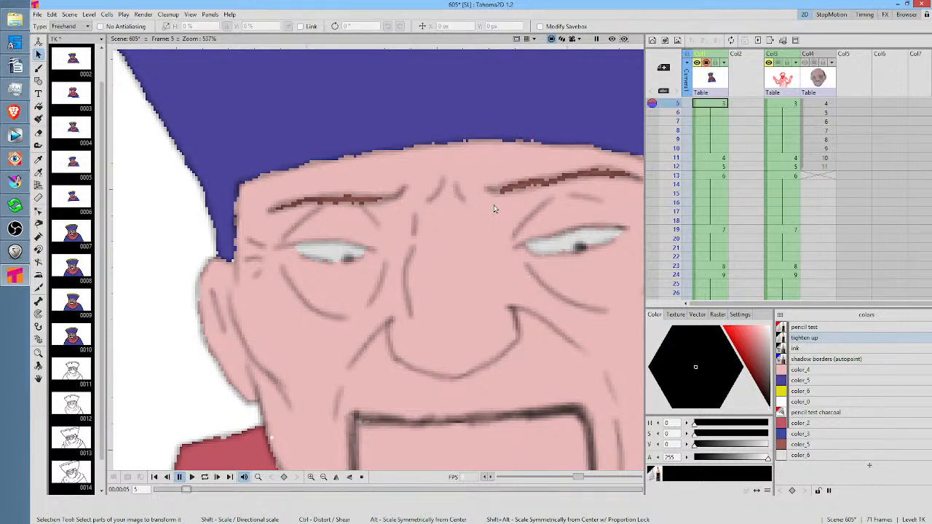
drag(494, 209, 490, 211)
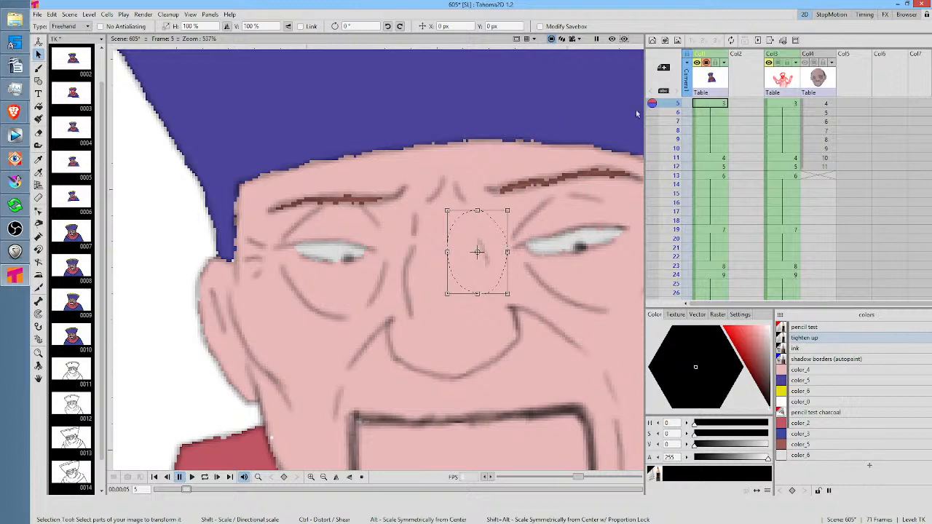
Check the drawing at frame 11 in full view and scrub the opening coloured frames 1 to 13 for consistent motion
click(704, 157)
scroll(482, 190, down, 5)
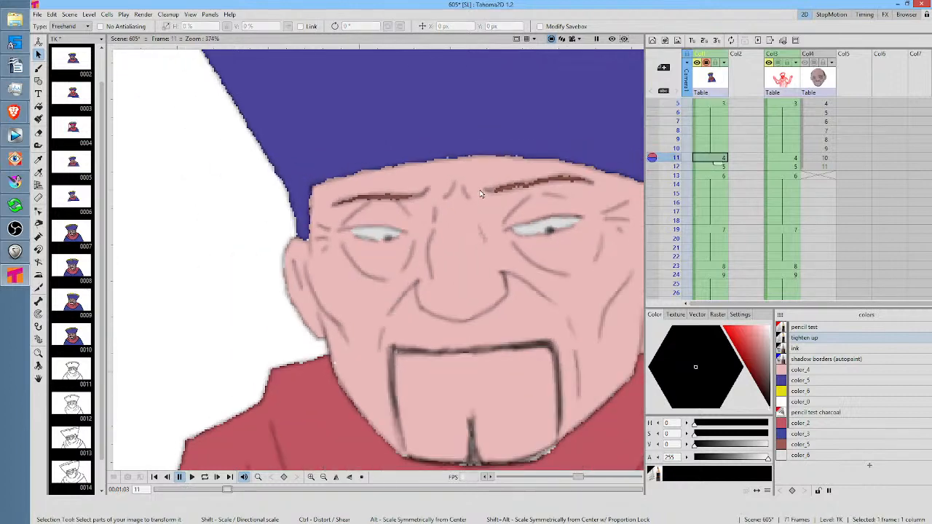
scroll(508, 185, down, 2)
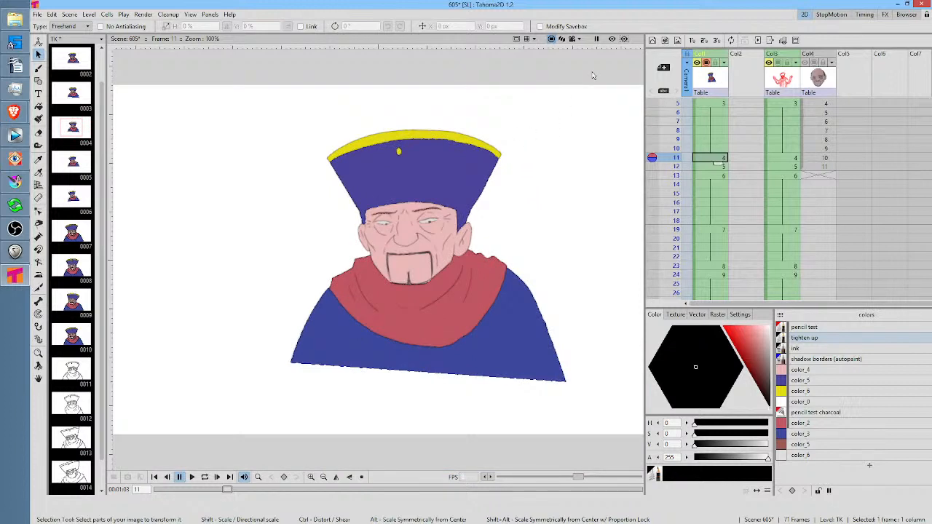
click(675, 106)
scroll(675, 108, up, 1)
mouse_move(675, 108)
mouse_down()
mouse_move(679, 227)
mouse_move(679, 109)
mouse_move(677, 167)
mouse_up()
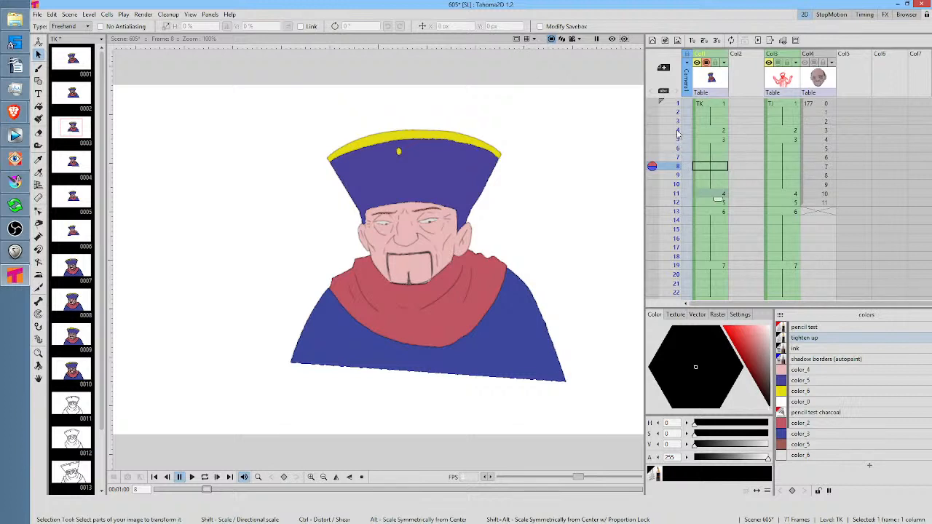
click(678, 107)
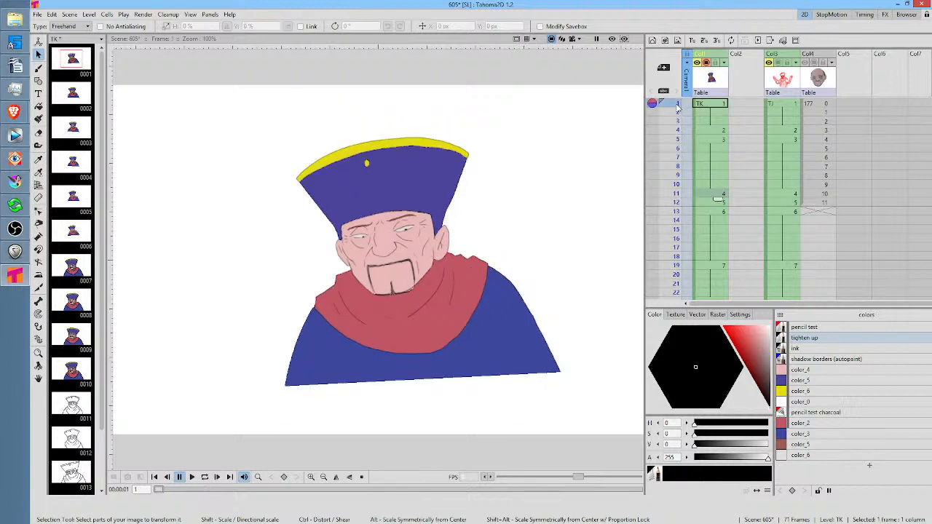
mouse_move(678, 107)
mouse_down()
mouse_move(673, 246)
mouse_move(674, 213)
mouse_up()
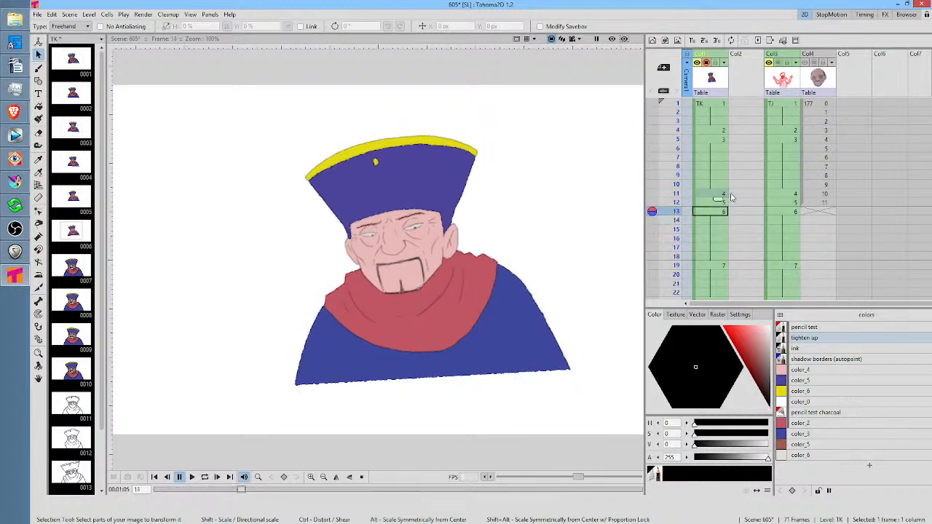
Scrub onward from frame 13 through the close-up coloured drawings up to frame 46 to review the animation
scroll(732, 198, down, 3)
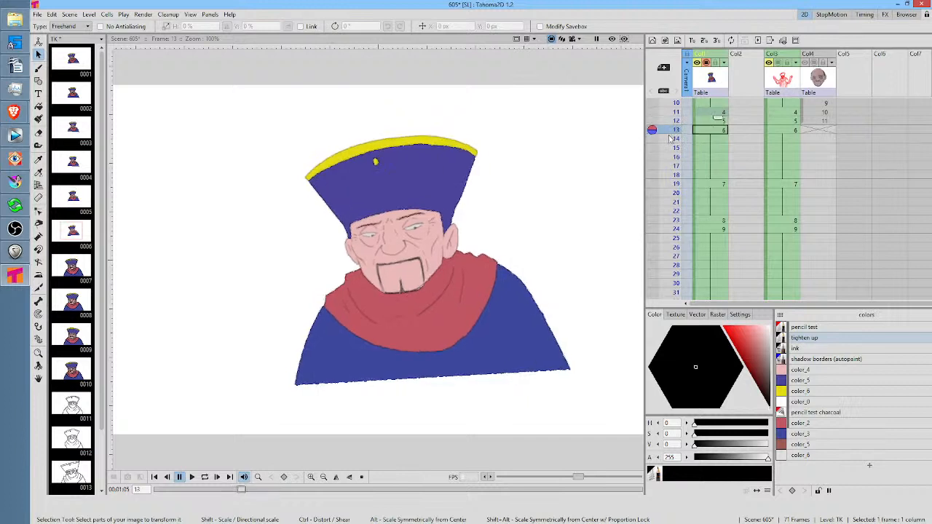
drag(670, 139, 673, 240)
scroll(674, 241, down, 3)
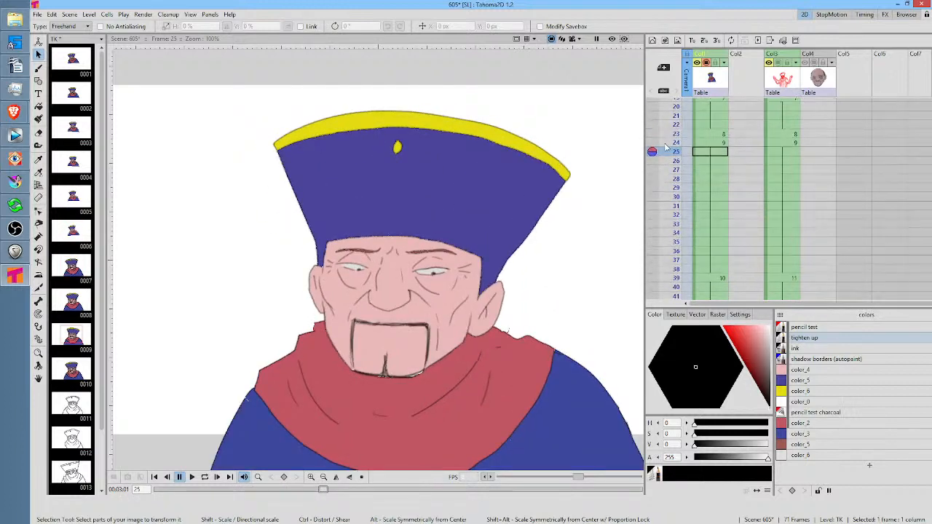
drag(669, 150, 678, 225)
mouse_move(737, 204)
mouse_down()
mouse_move(772, 113)
mouse_move(755, 113)
mouse_up()
mouse_move(673, 139)
mouse_down()
mouse_move(672, 253)
mouse_move(732, 140)
mouse_up()
mouse_move(676, 136)
mouse_down()
mouse_move(669, 197)
mouse_move(665, 146)
mouse_move(663, 168)
mouse_move(668, 154)
mouse_up()
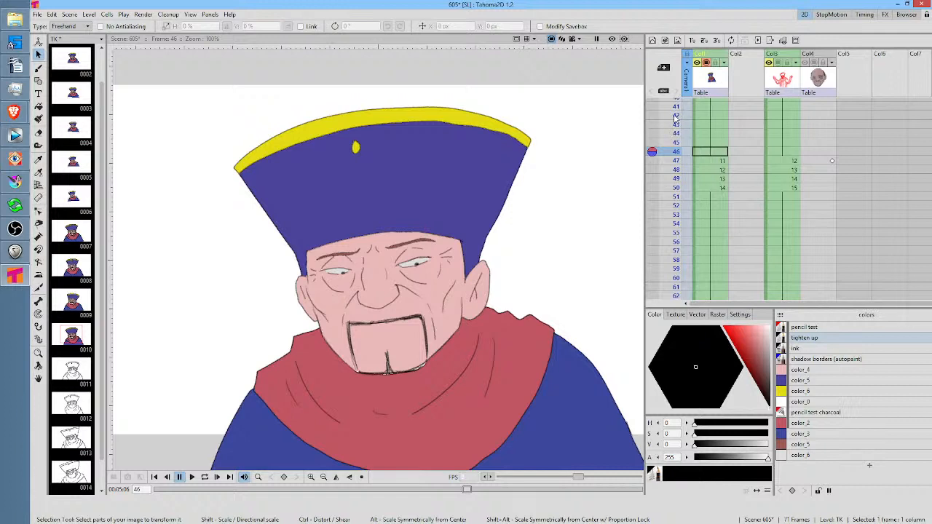
Return to frame 1 and repeatedly scrub the opening head movement between frames 1 and 14
click(676, 117)
scroll(676, 118, up, 10)
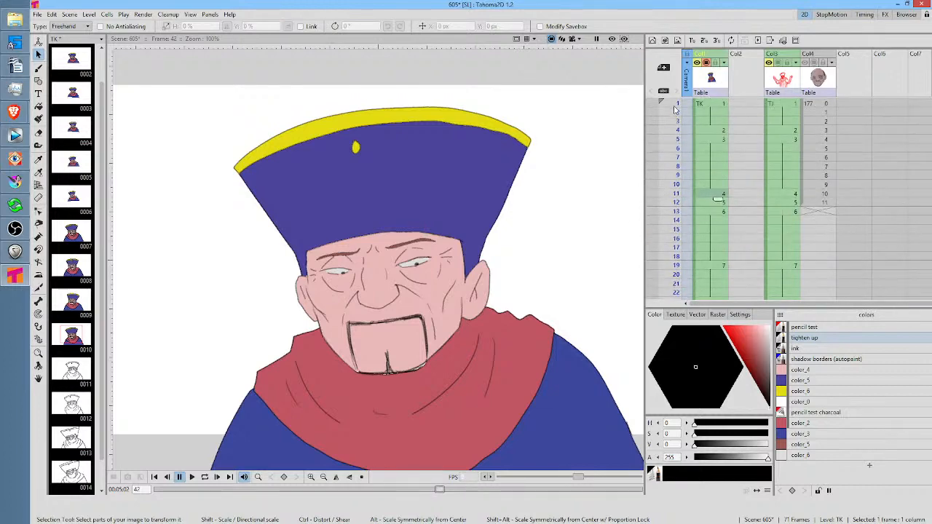
click(676, 106)
scroll(489, 179, down, 3)
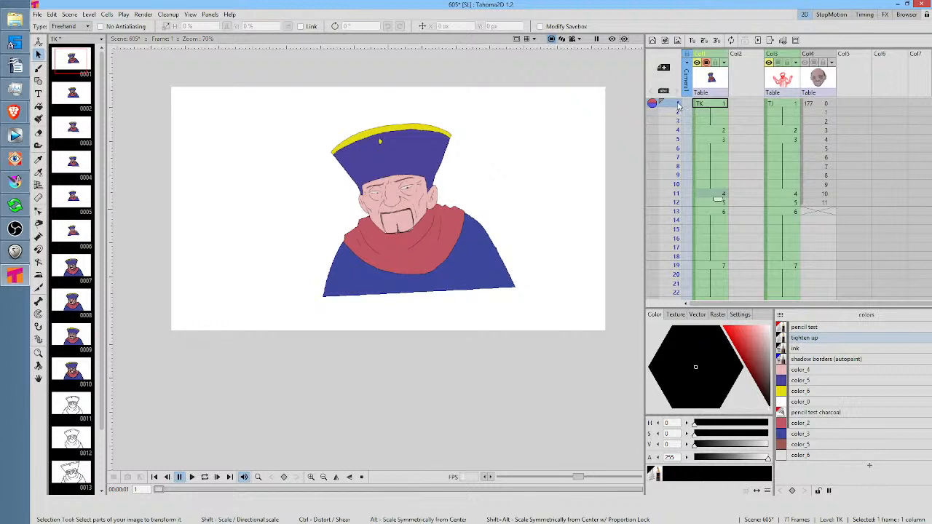
scroll(491, 148, up, 2)
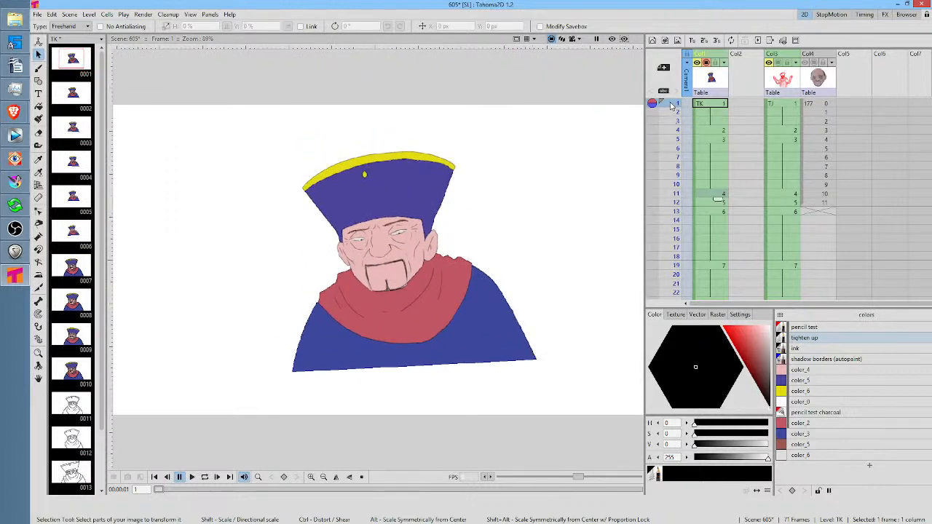
mouse_move(671, 106)
mouse_down()
mouse_move(678, 229)
mouse_move(677, 176)
mouse_move(684, 220)
mouse_move(688, 176)
mouse_move(690, 220)
mouse_up()
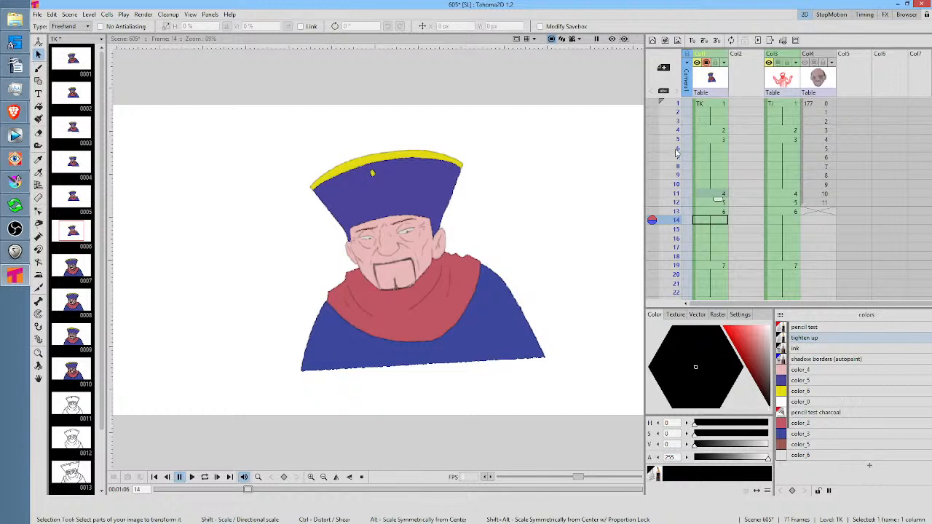
click(676, 106)
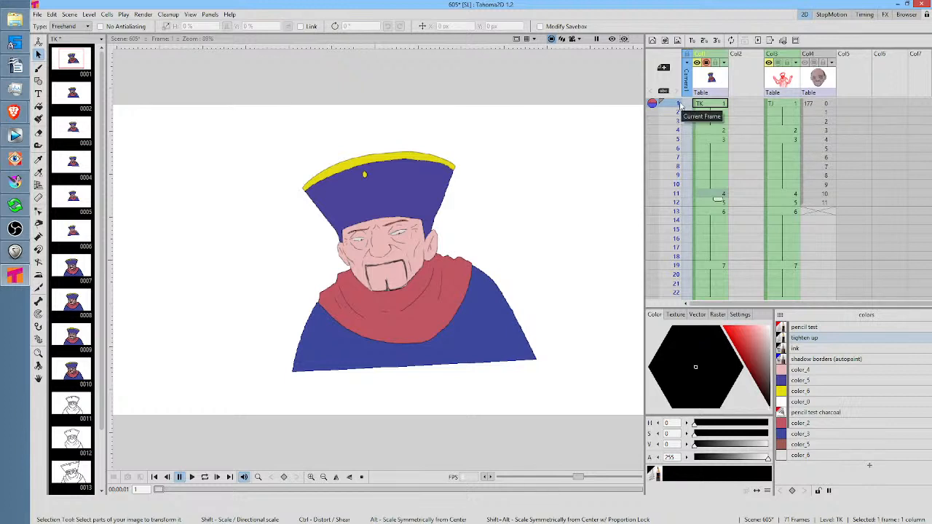
mouse_move(680, 105)
mouse_down()
mouse_move(685, 247)
mouse_move(682, 188)
mouse_up()
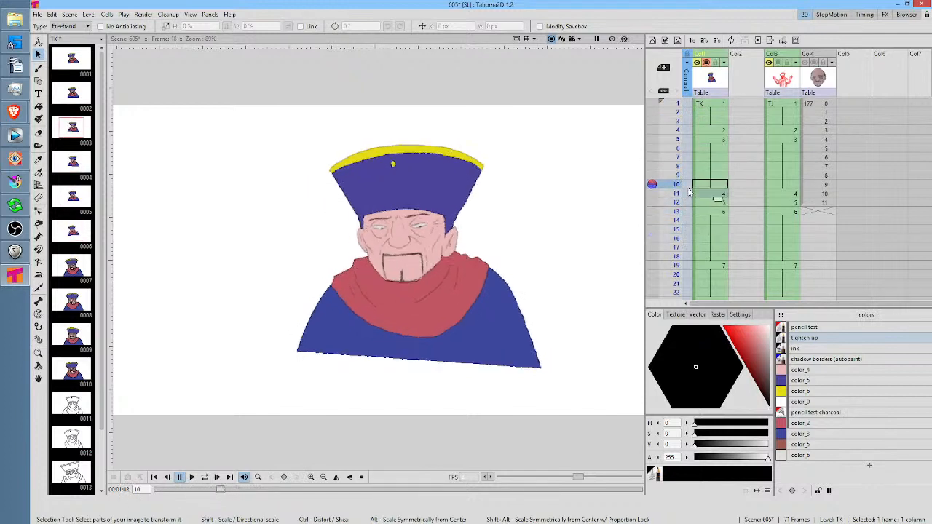
Review the head movement from frame 10 to 16, and again from frame 1 through frame 24
scroll(735, 196, down, 2)
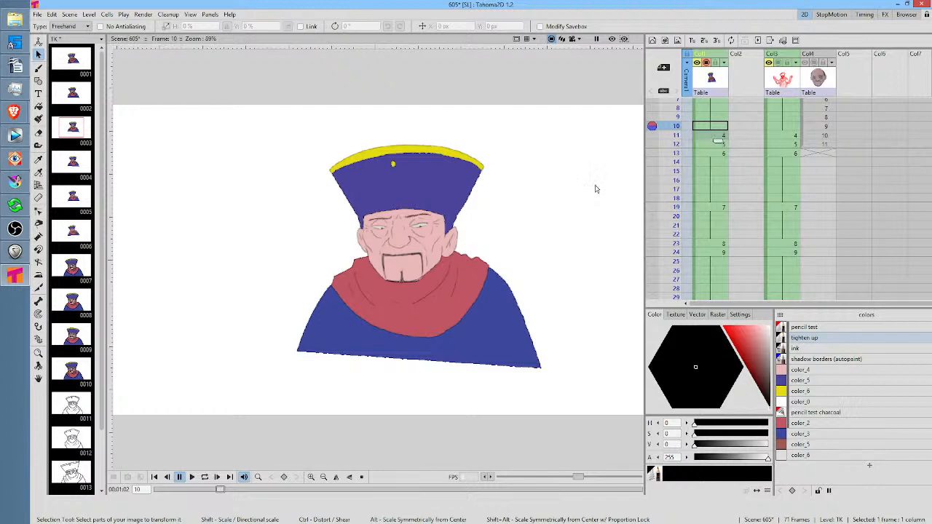
drag(605, 182, 536, 174)
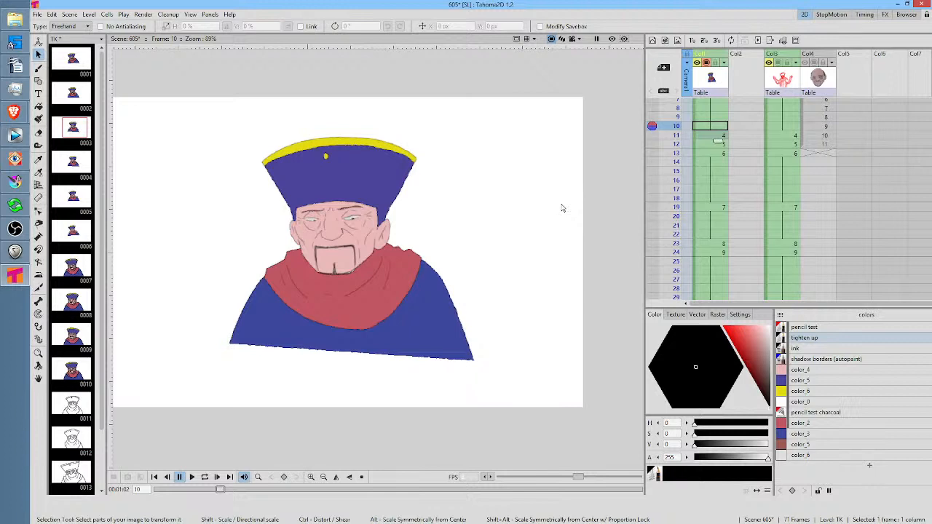
drag(677, 112, 676, 175)
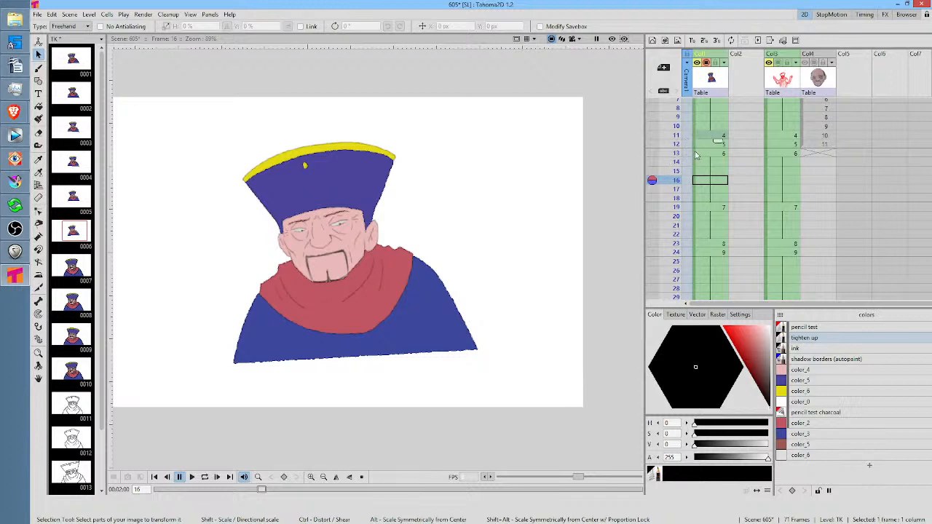
scroll(697, 158, up, 2)
drag(676, 103, 670, 266)
scroll(725, 219, down, 5)
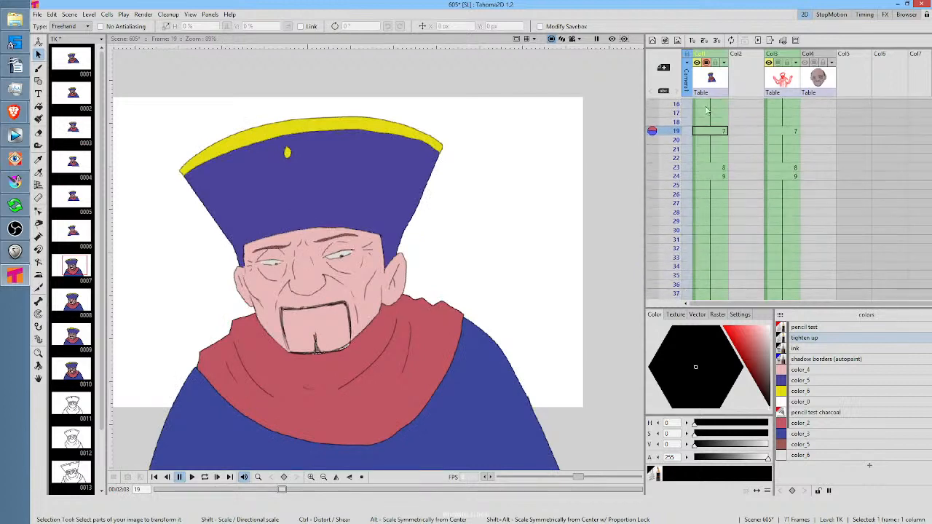
mouse_move(676, 131)
mouse_down()
mouse_move(676, 113)
mouse_move(678, 176)
mouse_up()
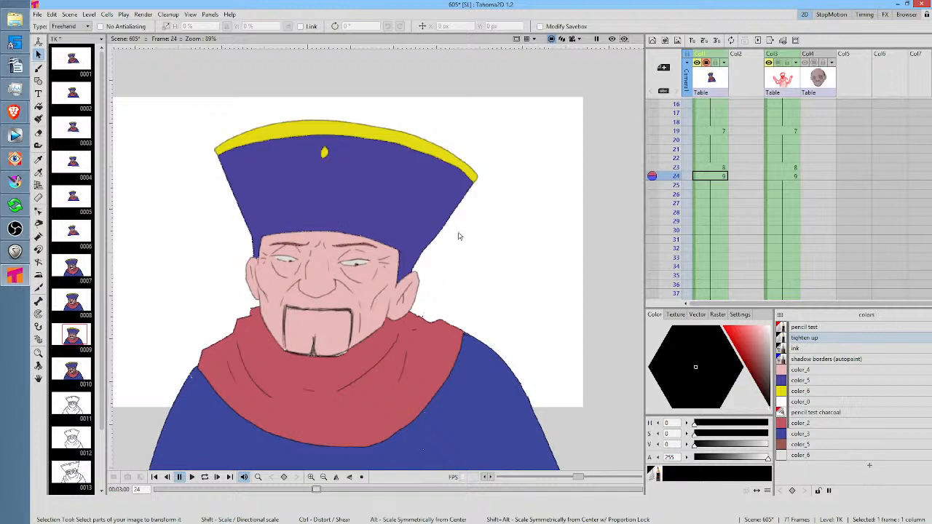
Flip between the close-up drawings at frames 19, 23 and 24 to compare the head turn
click(673, 168)
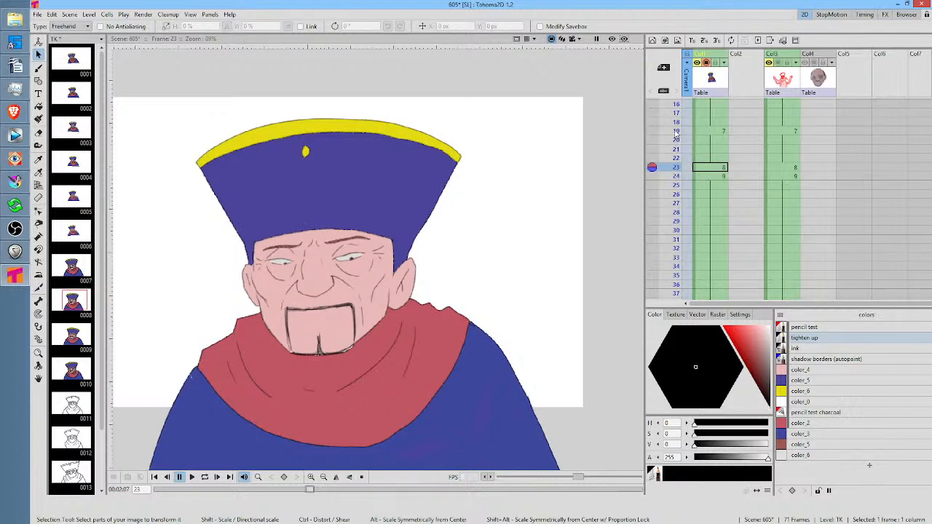
click(676, 131)
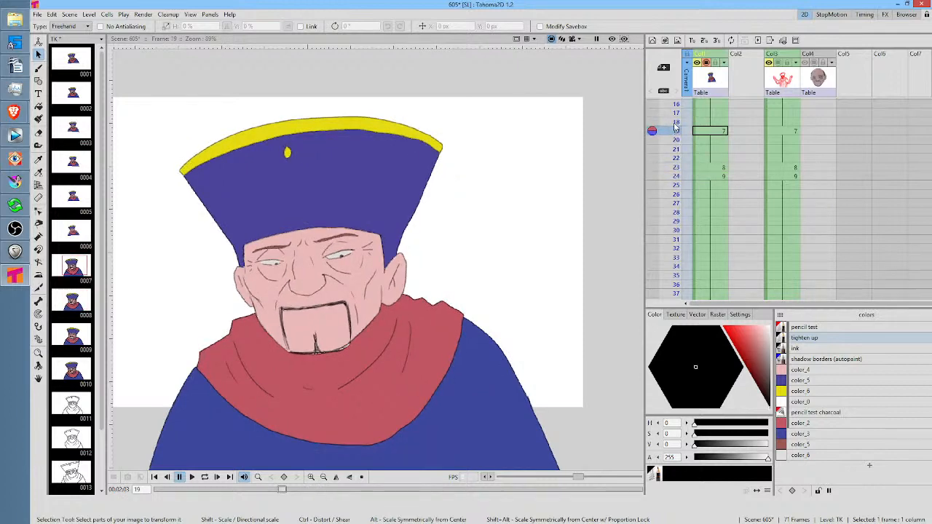
drag(675, 124, 673, 167)
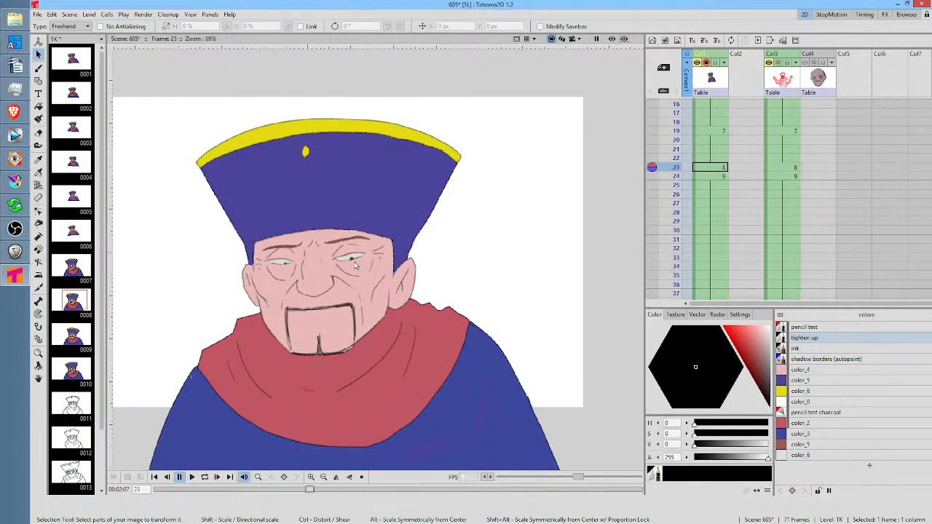
drag(674, 150, 673, 188)
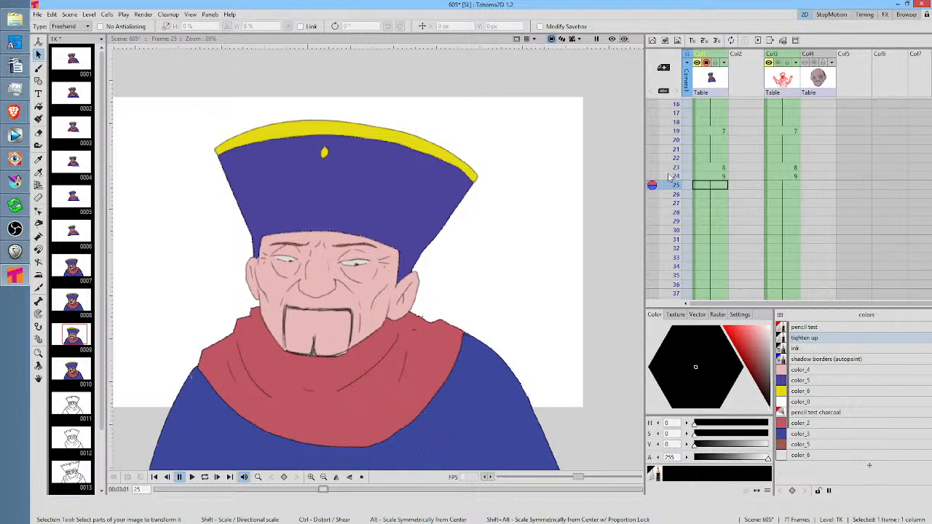
drag(675, 167, 675, 191)
Compare the coloured drawing at frame 39 with the line drawing at frame 47, save the scene and stay on frame 47
scroll(680, 179, down, 4)
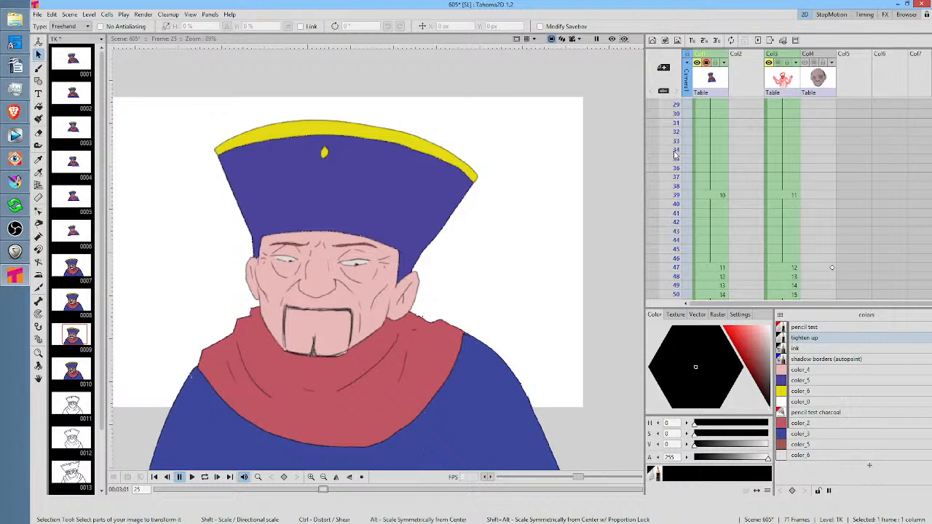
mouse_move(676, 154)
mouse_down()
mouse_move(666, 218)
mouse_move(722, 162)
mouse_move(674, 146)
mouse_move(668, 227)
mouse_move(667, 127)
mouse_move(670, 206)
mouse_move(670, 128)
mouse_move(684, 199)
mouse_up()
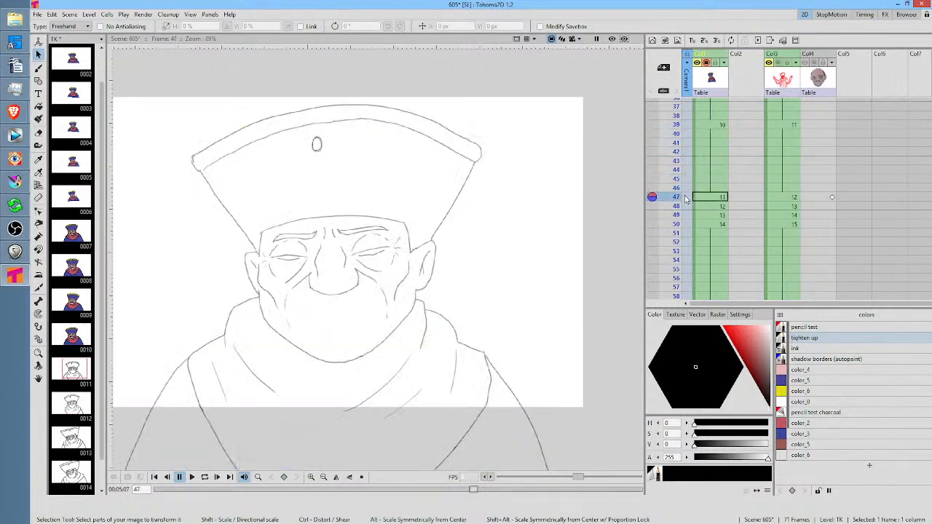
click(716, 126)
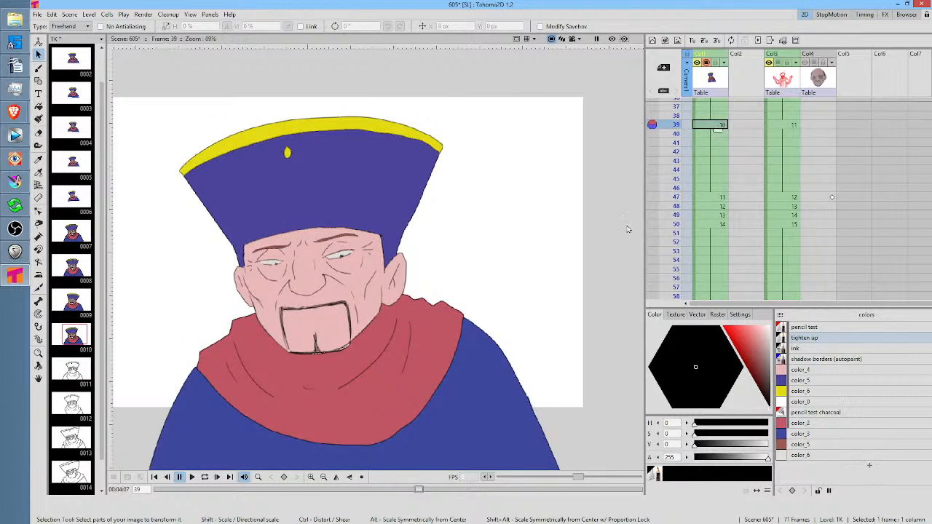
click(706, 197)
scroll(732, 204, down, 1)
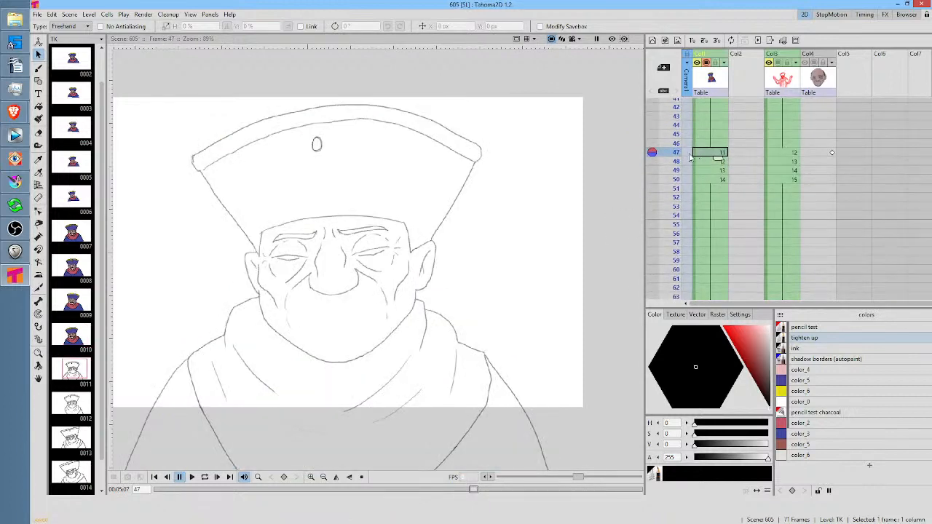
mouse_move(672, 155)
mouse_down()
mouse_move(668, 199)
mouse_move(665, 157)
mouse_up()
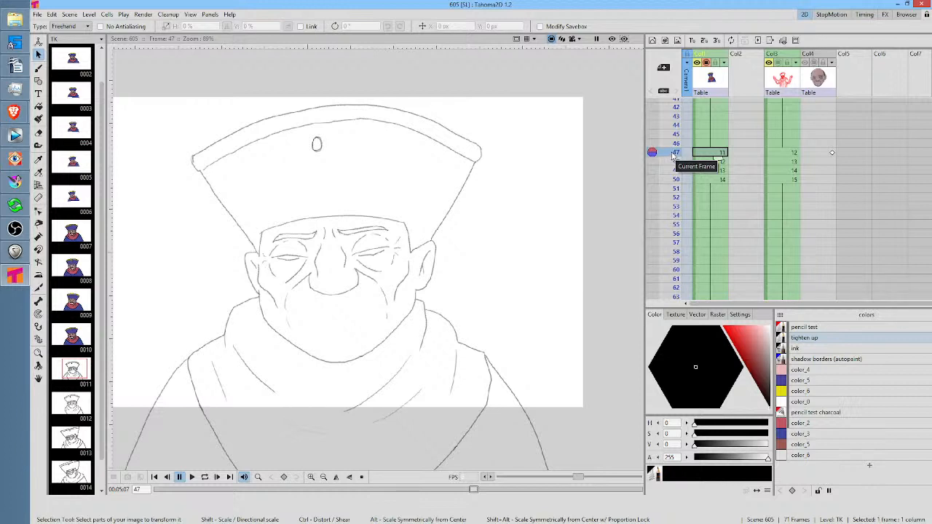
mouse_move(673, 155)
mouse_down()
mouse_move(674, 182)
mouse_move(677, 156)
mouse_up()
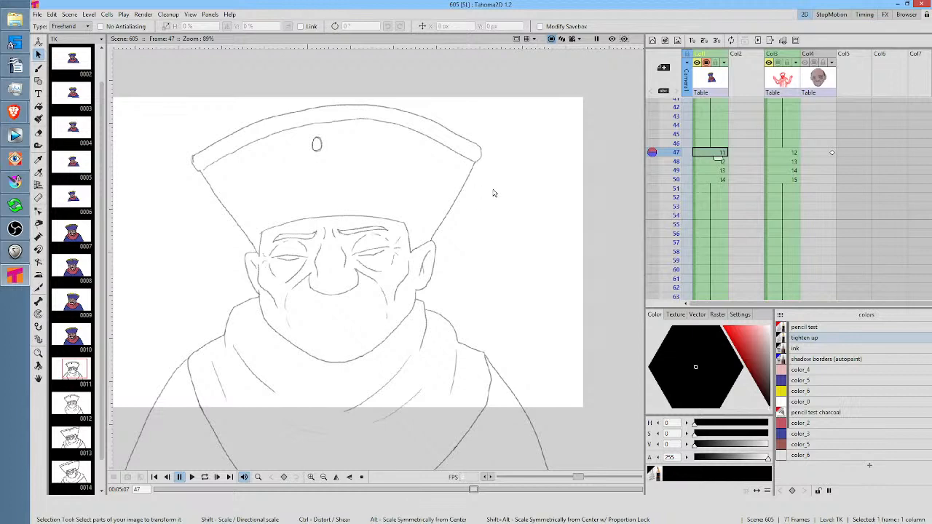
Scrub between frames 39 and 53 to compare the coloured drawing with the line drawings of the head tilt
mouse_move(675, 117)
mouse_down()
mouse_move(672, 170)
mouse_move(670, 143)
mouse_up()
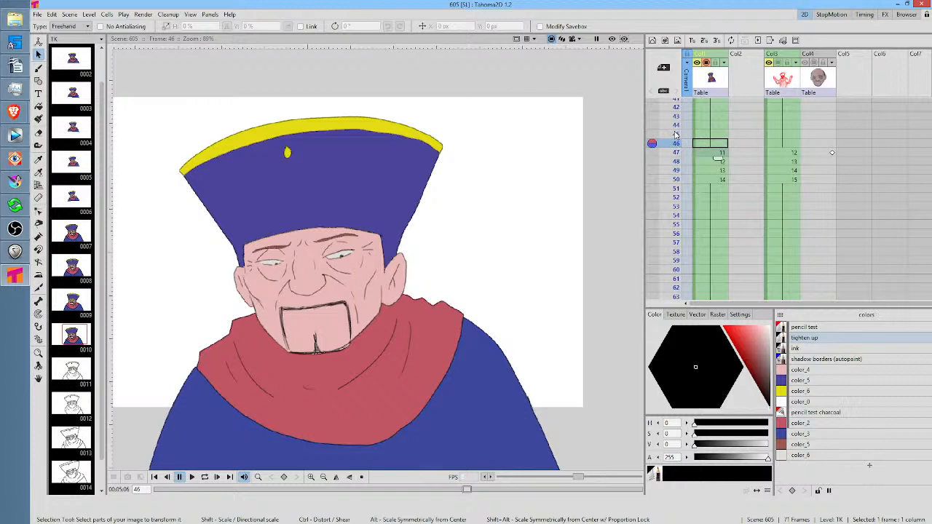
scroll(676, 130, up, 2)
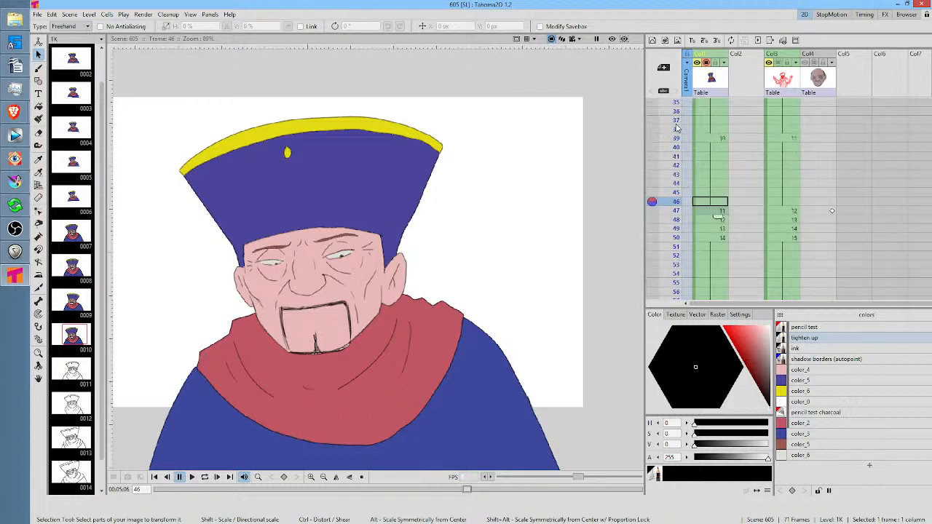
click(676, 130)
click(676, 138)
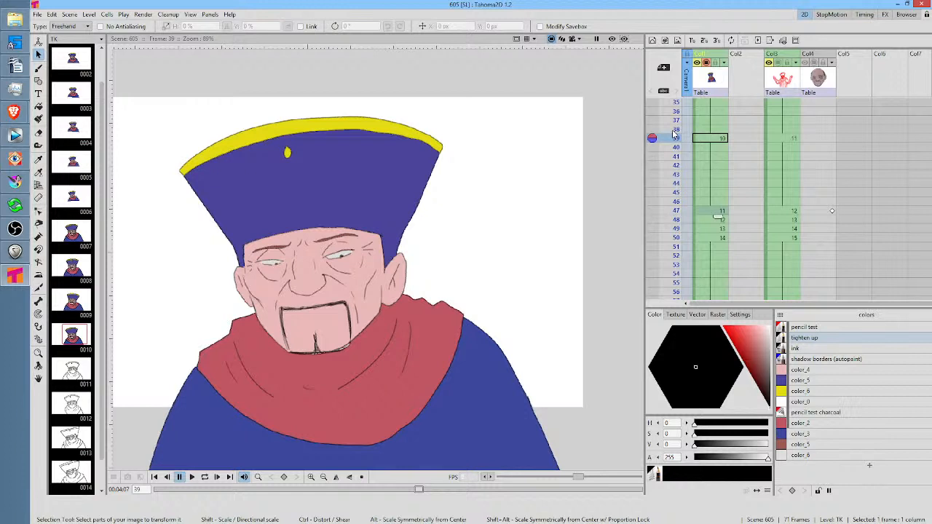
click(674, 131)
click(671, 137)
click(670, 149)
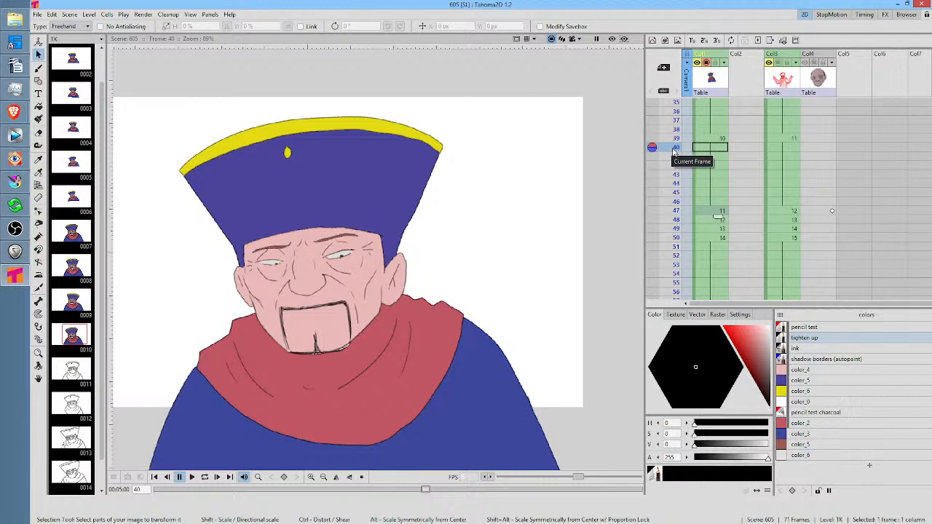
mouse_move(676, 148)
mouse_down()
mouse_move(682, 245)
mouse_move(682, 138)
mouse_move(680, 269)
mouse_move(675, 219)
mouse_move(676, 258)
mouse_move(682, 169)
mouse_move(694, 265)
mouse_up()
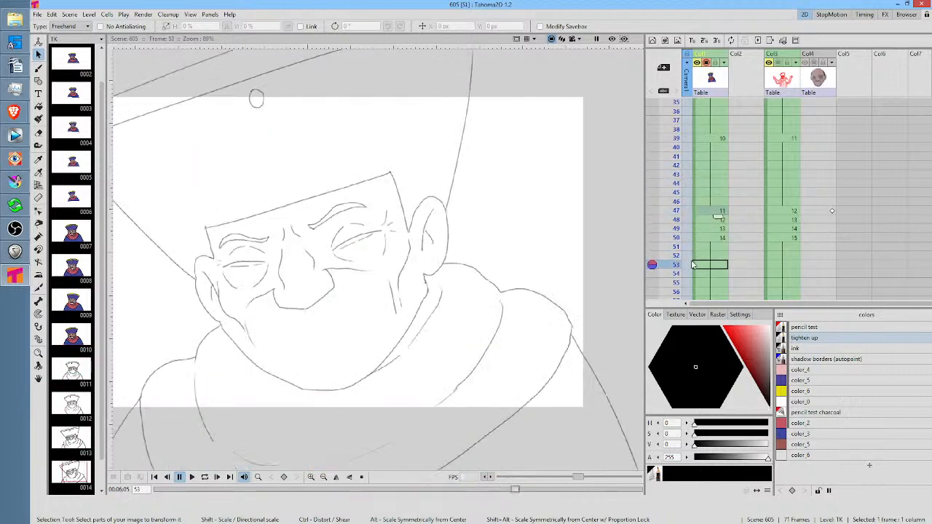
Check the whole line drawing at frame 53 and save all changes to the scene
scroll(503, 149, down, 2)
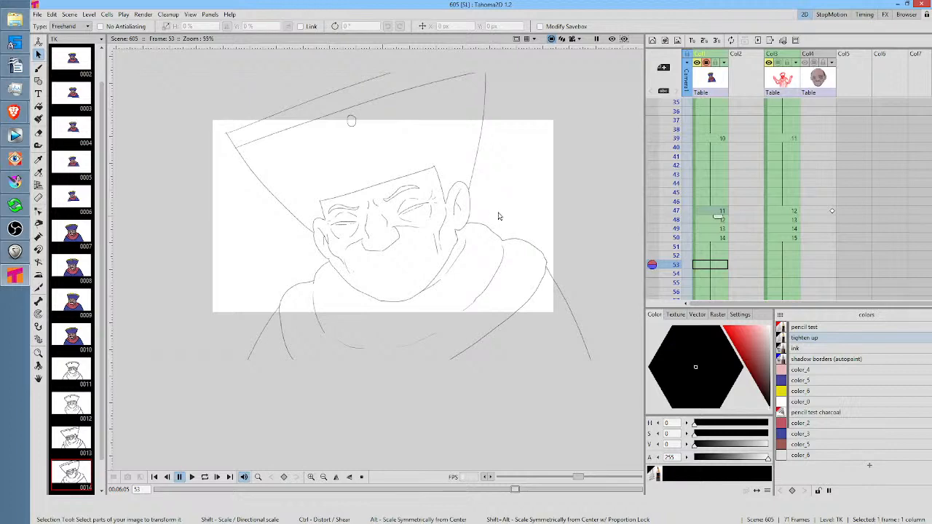
scroll(488, 215, up, 1)
mouse_move(481, 207)
mouse_down()
mouse_move(491, 202)
mouse_move(498, 238)
mouse_up()
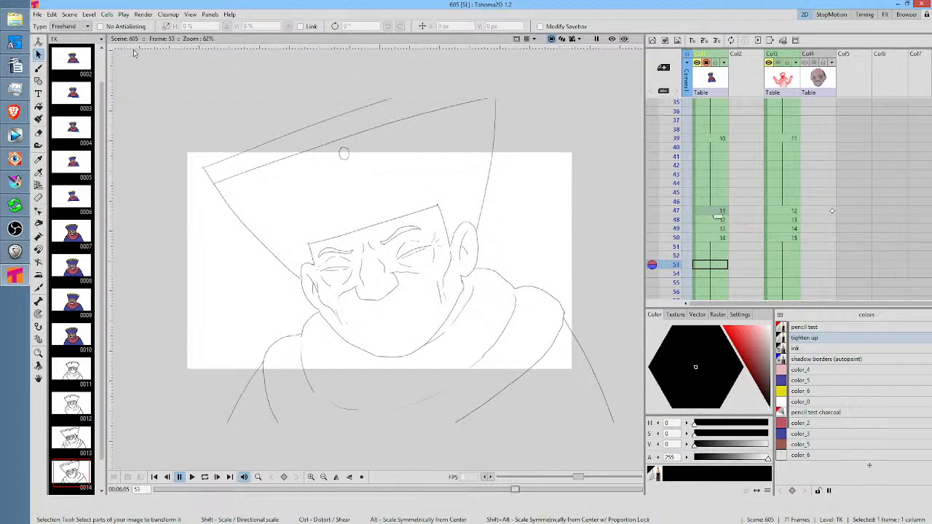
click(42, 14)
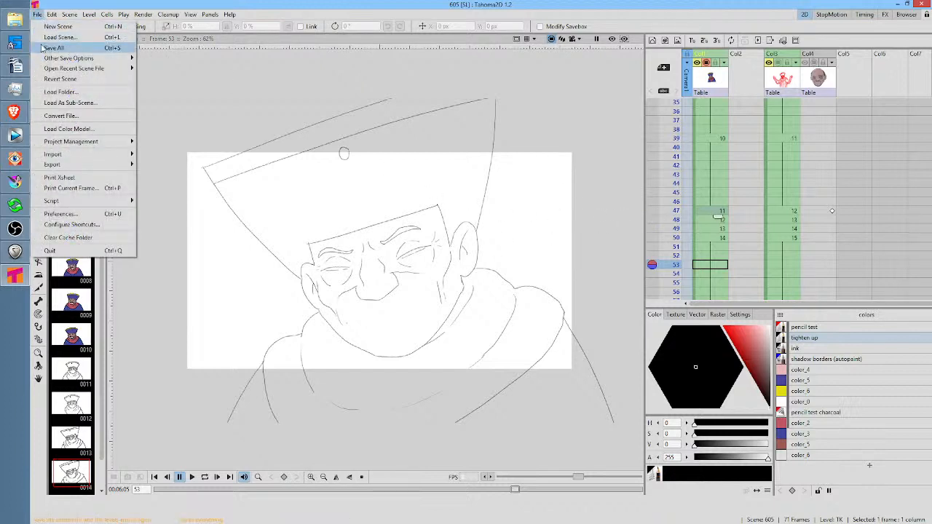
click(461, 226)
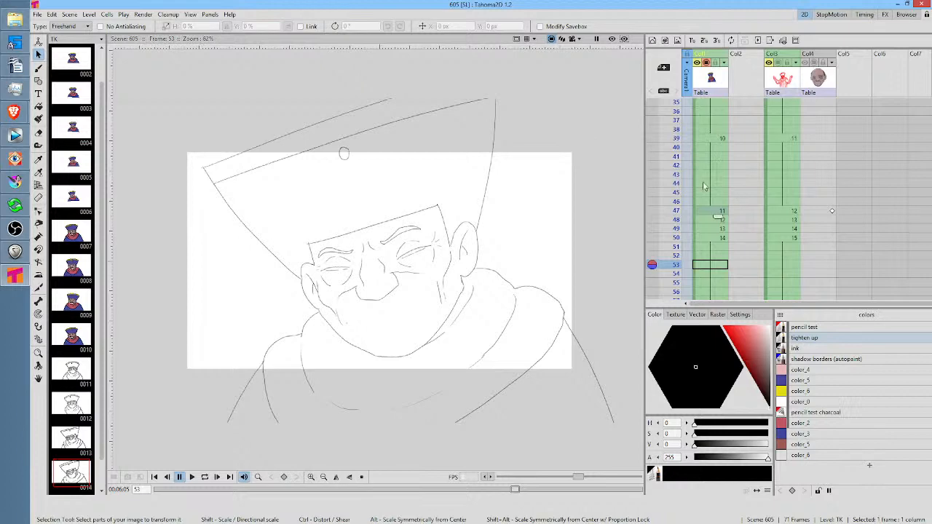
Scrub from frame 39 to 48 and draw the missing outer shoulder line on frame 48 with the Brush tool
click(675, 140)
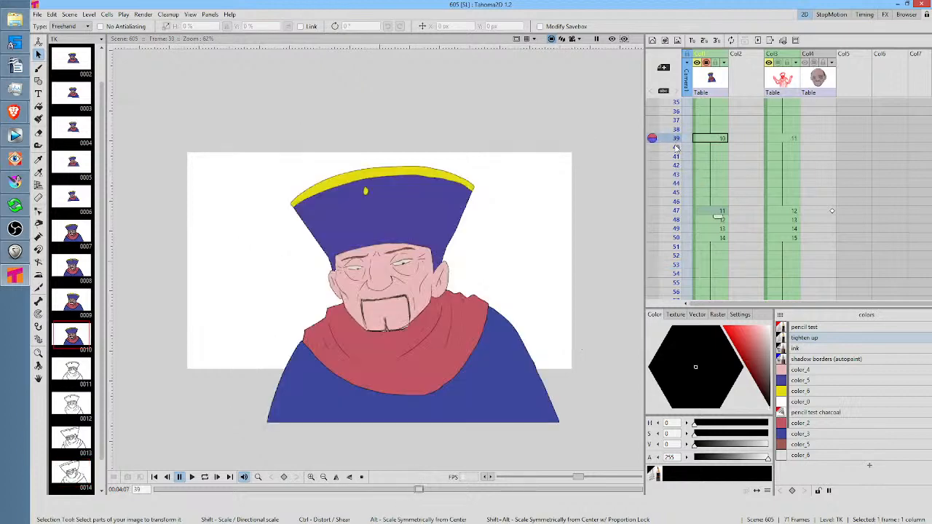
mouse_move(676, 148)
mouse_down()
mouse_move(669, 253)
mouse_move(665, 210)
mouse_move(665, 220)
mouse_up()
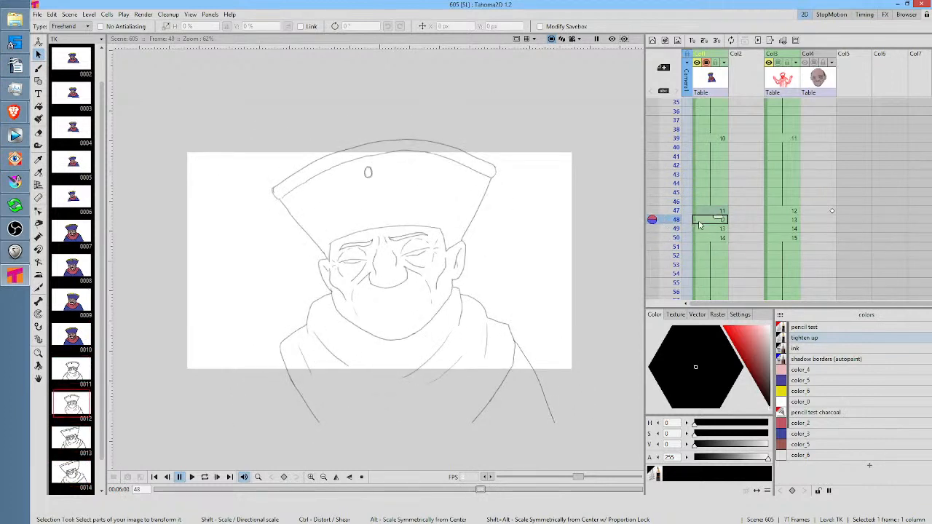
key(b)
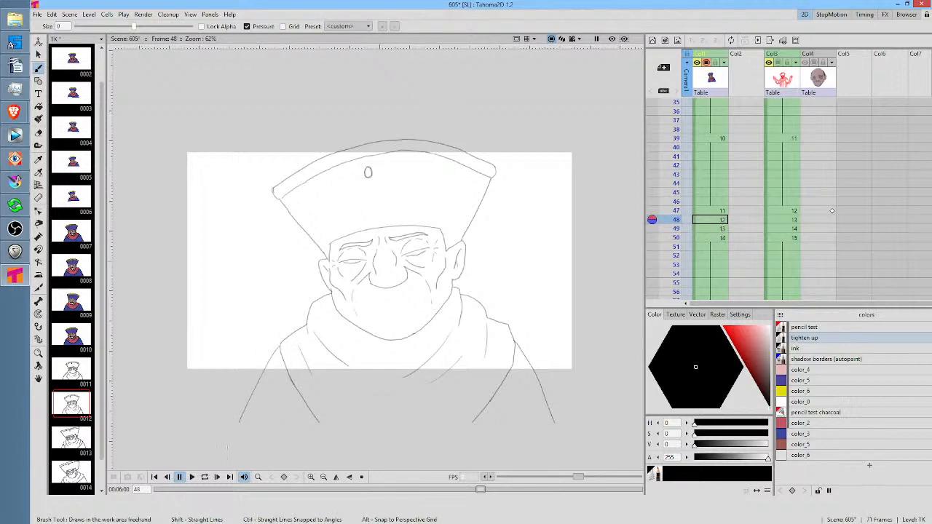
Flip back and forth through the drawings from frame 39 to 50 to check the shoulder lines, and save the scene
key(comma)
key(shift+comma)
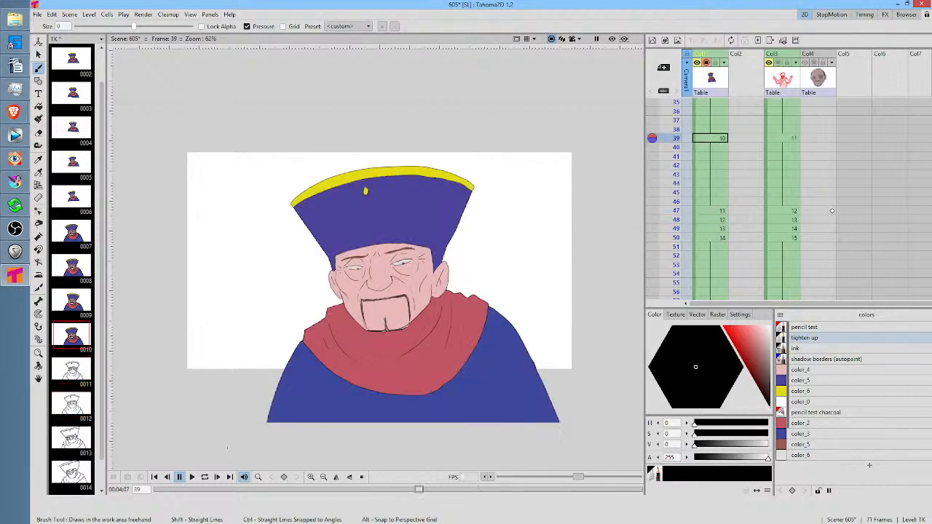
key(shift+period)
key(period)
key(period)
key(period)
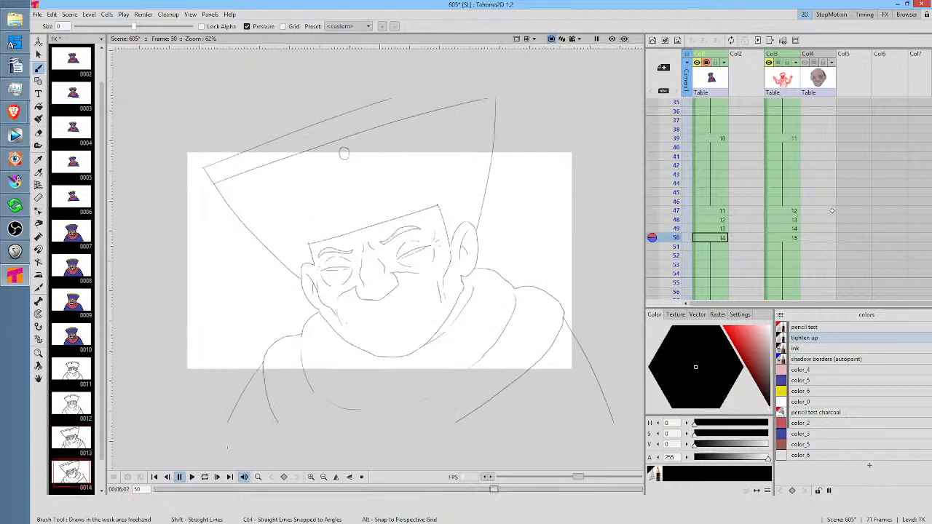
key(comma)
key(comma)
key(comma)
key(comma)
key(shift+period)
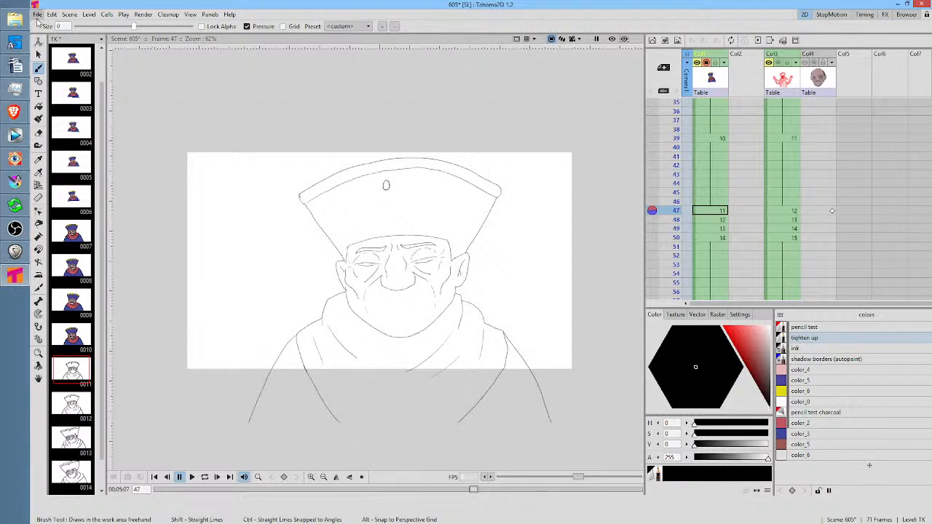
click(37, 15)
click(54, 53)
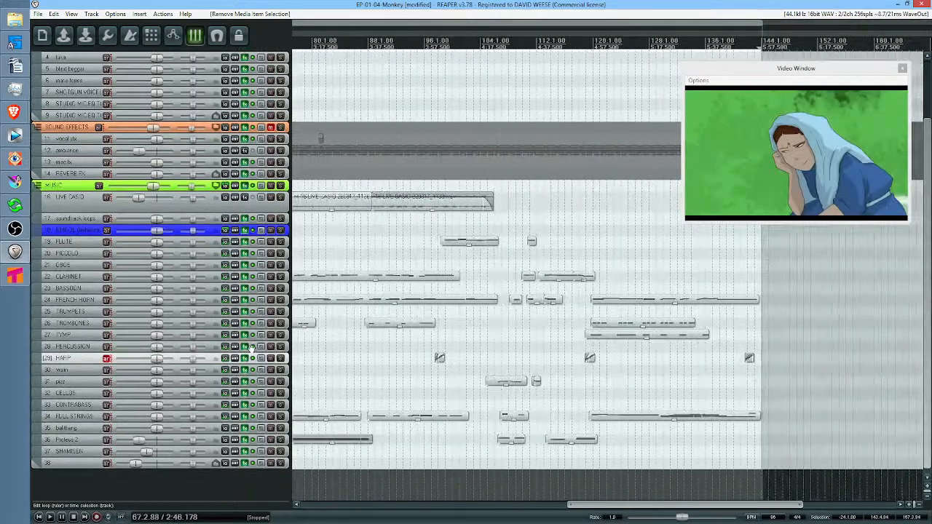
Switch to REAPER and play the EP-01-04-Monkey project, following the video and music tracks toward the end of the timeline
key(space)
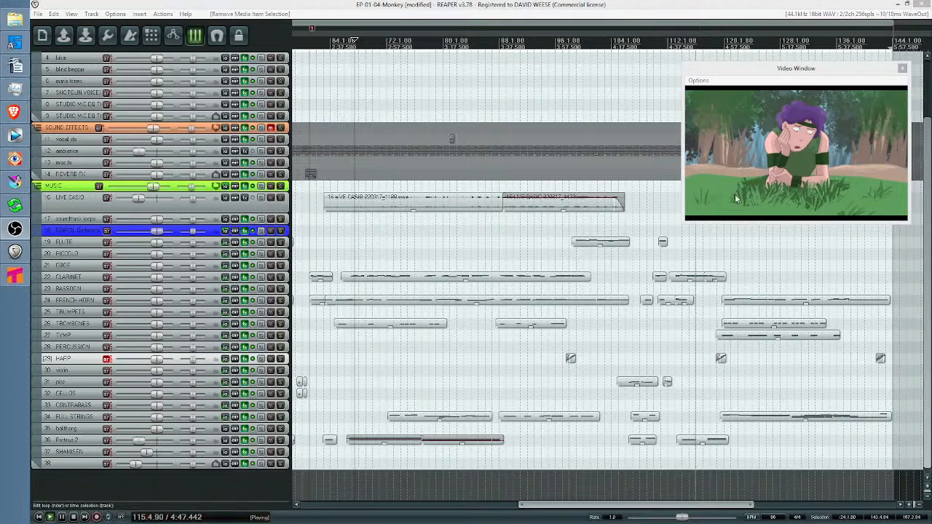
drag(748, 256, 645, 249)
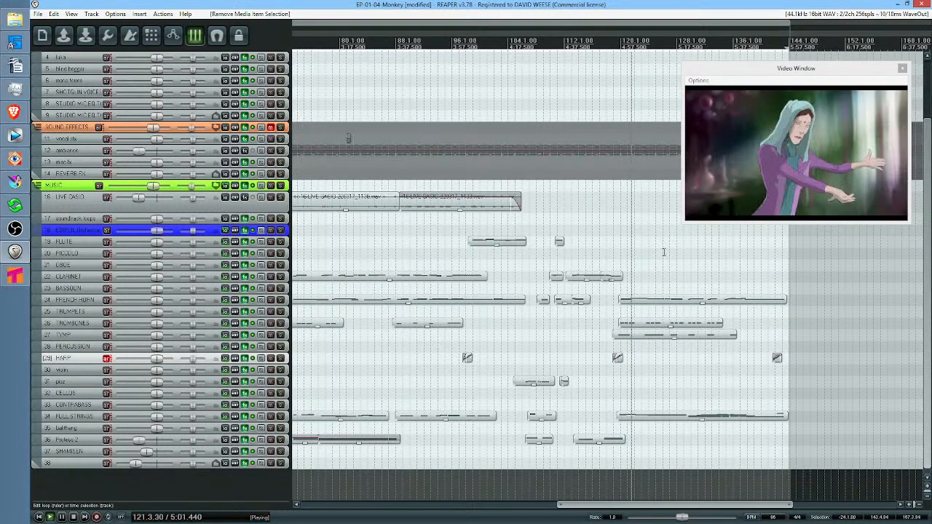
drag(694, 252, 633, 248)
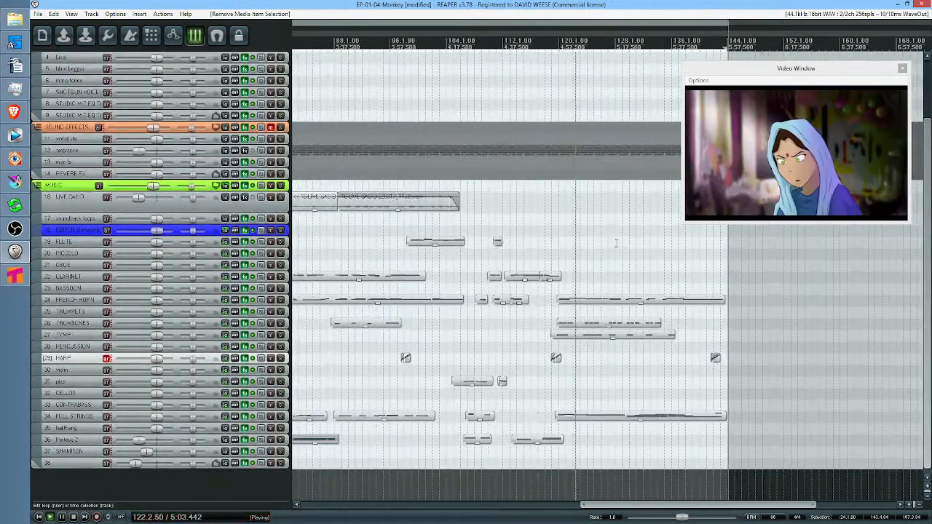